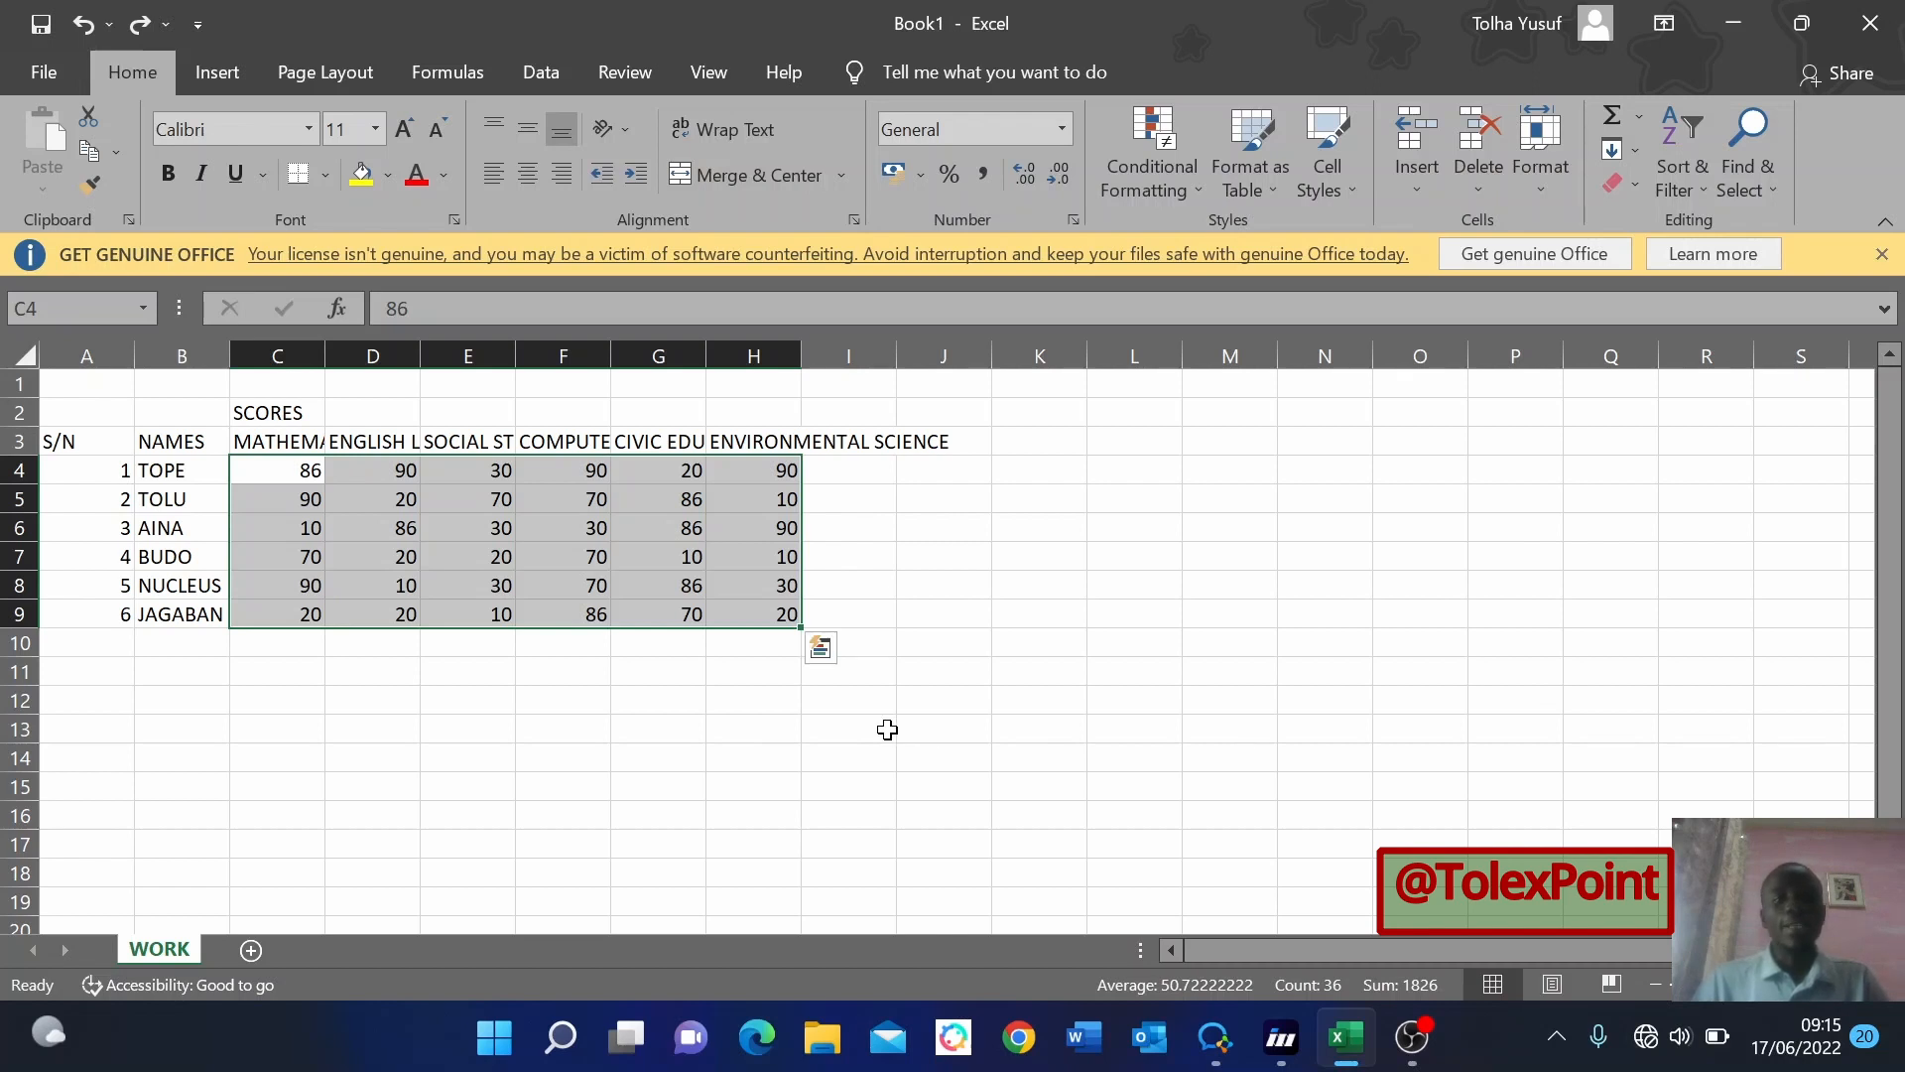
Examine the full text of the truncated subject headings in row 3, from MATHEMATICS through ENVIRONMENTAL SCIENCE.
{"action": "left_click", "coordinate": [567, 840]}
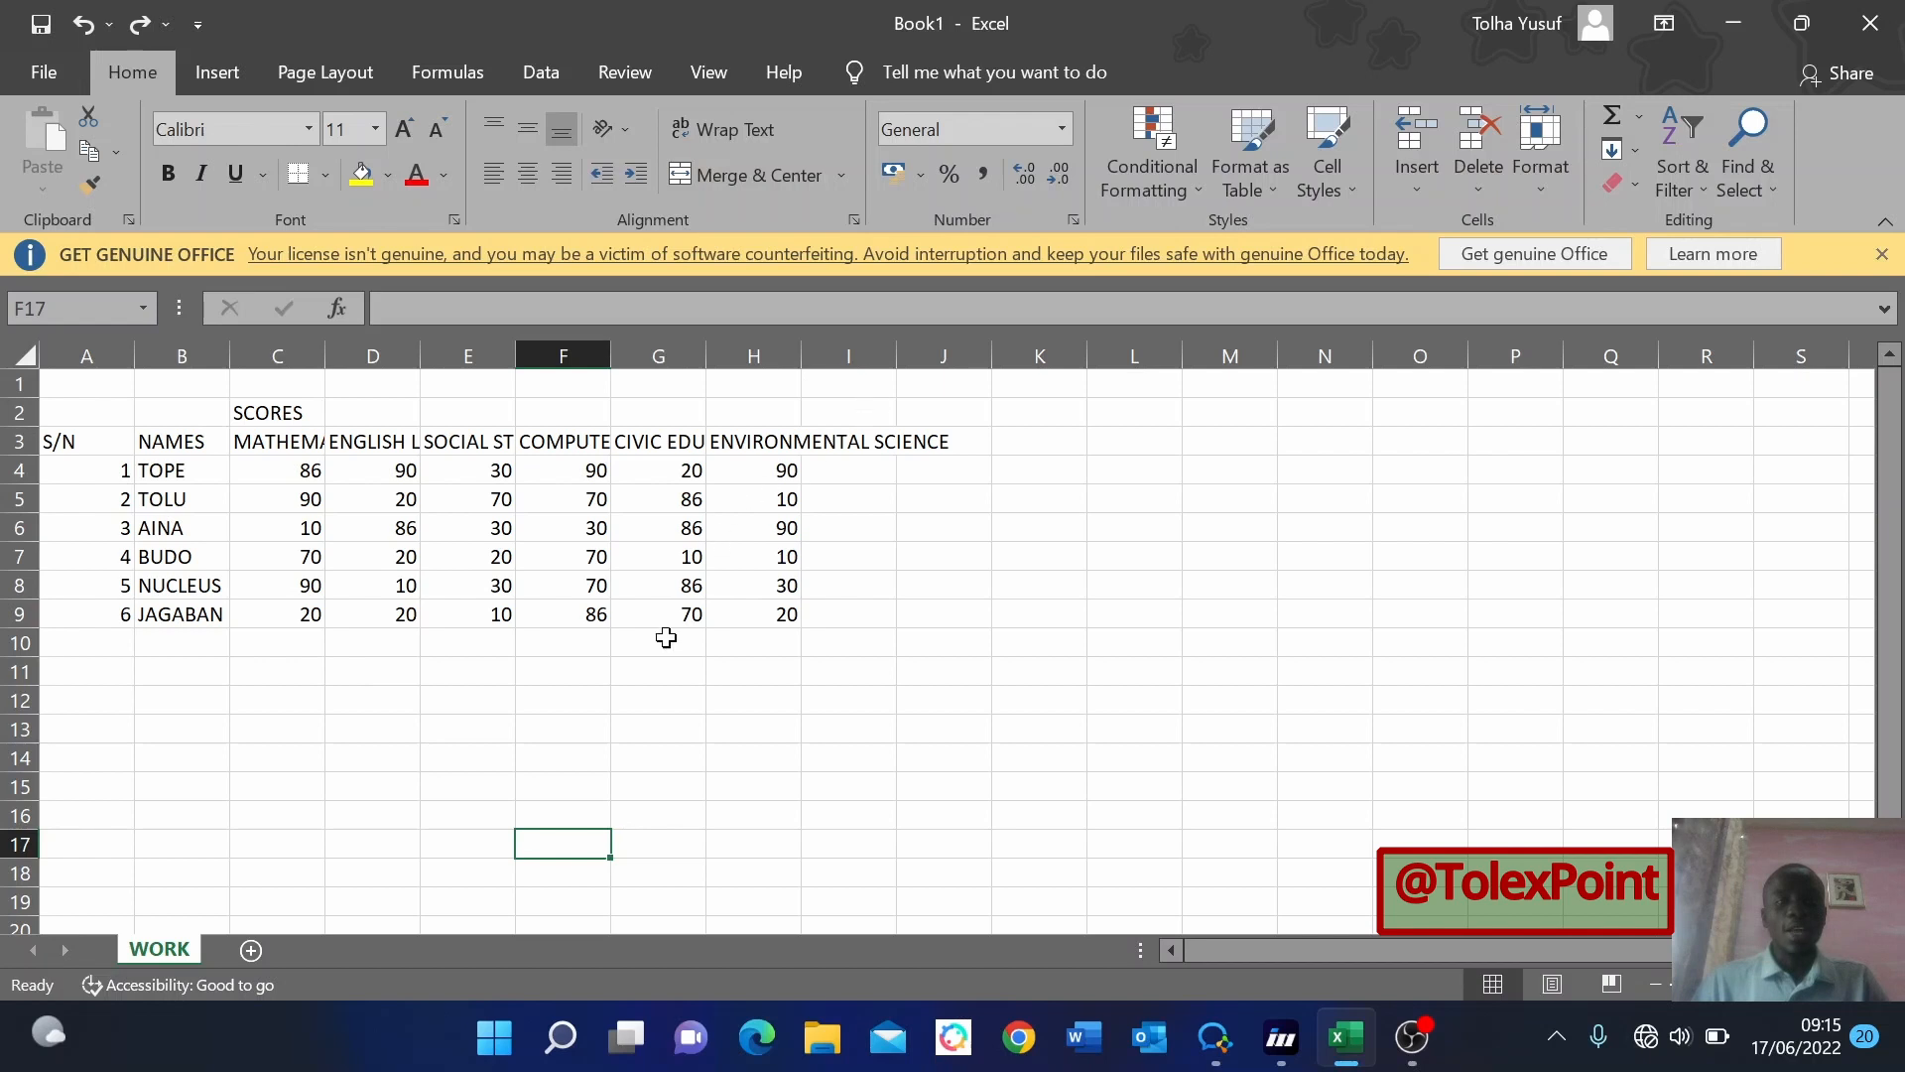
{"action": "left_click", "coordinate": [336, 526]}
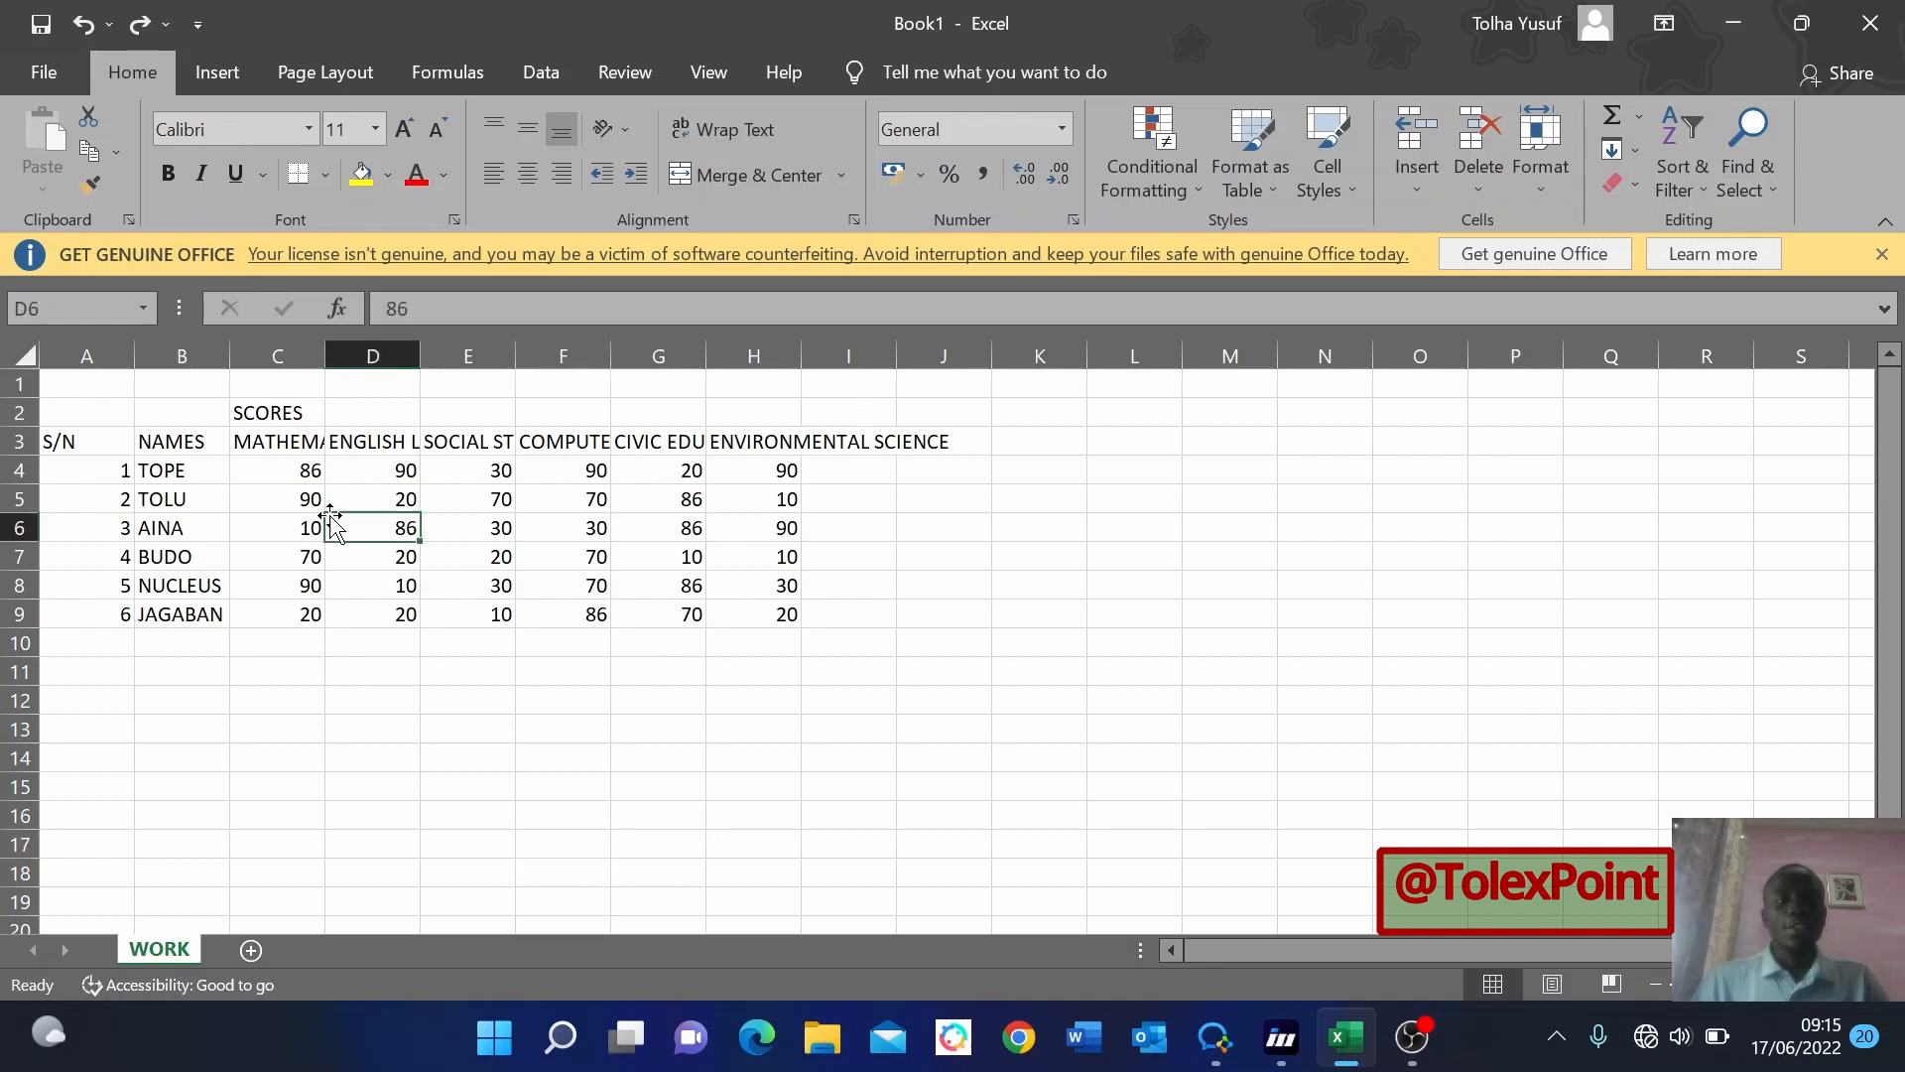
{"action": "left_click", "coordinate": [295, 443]}
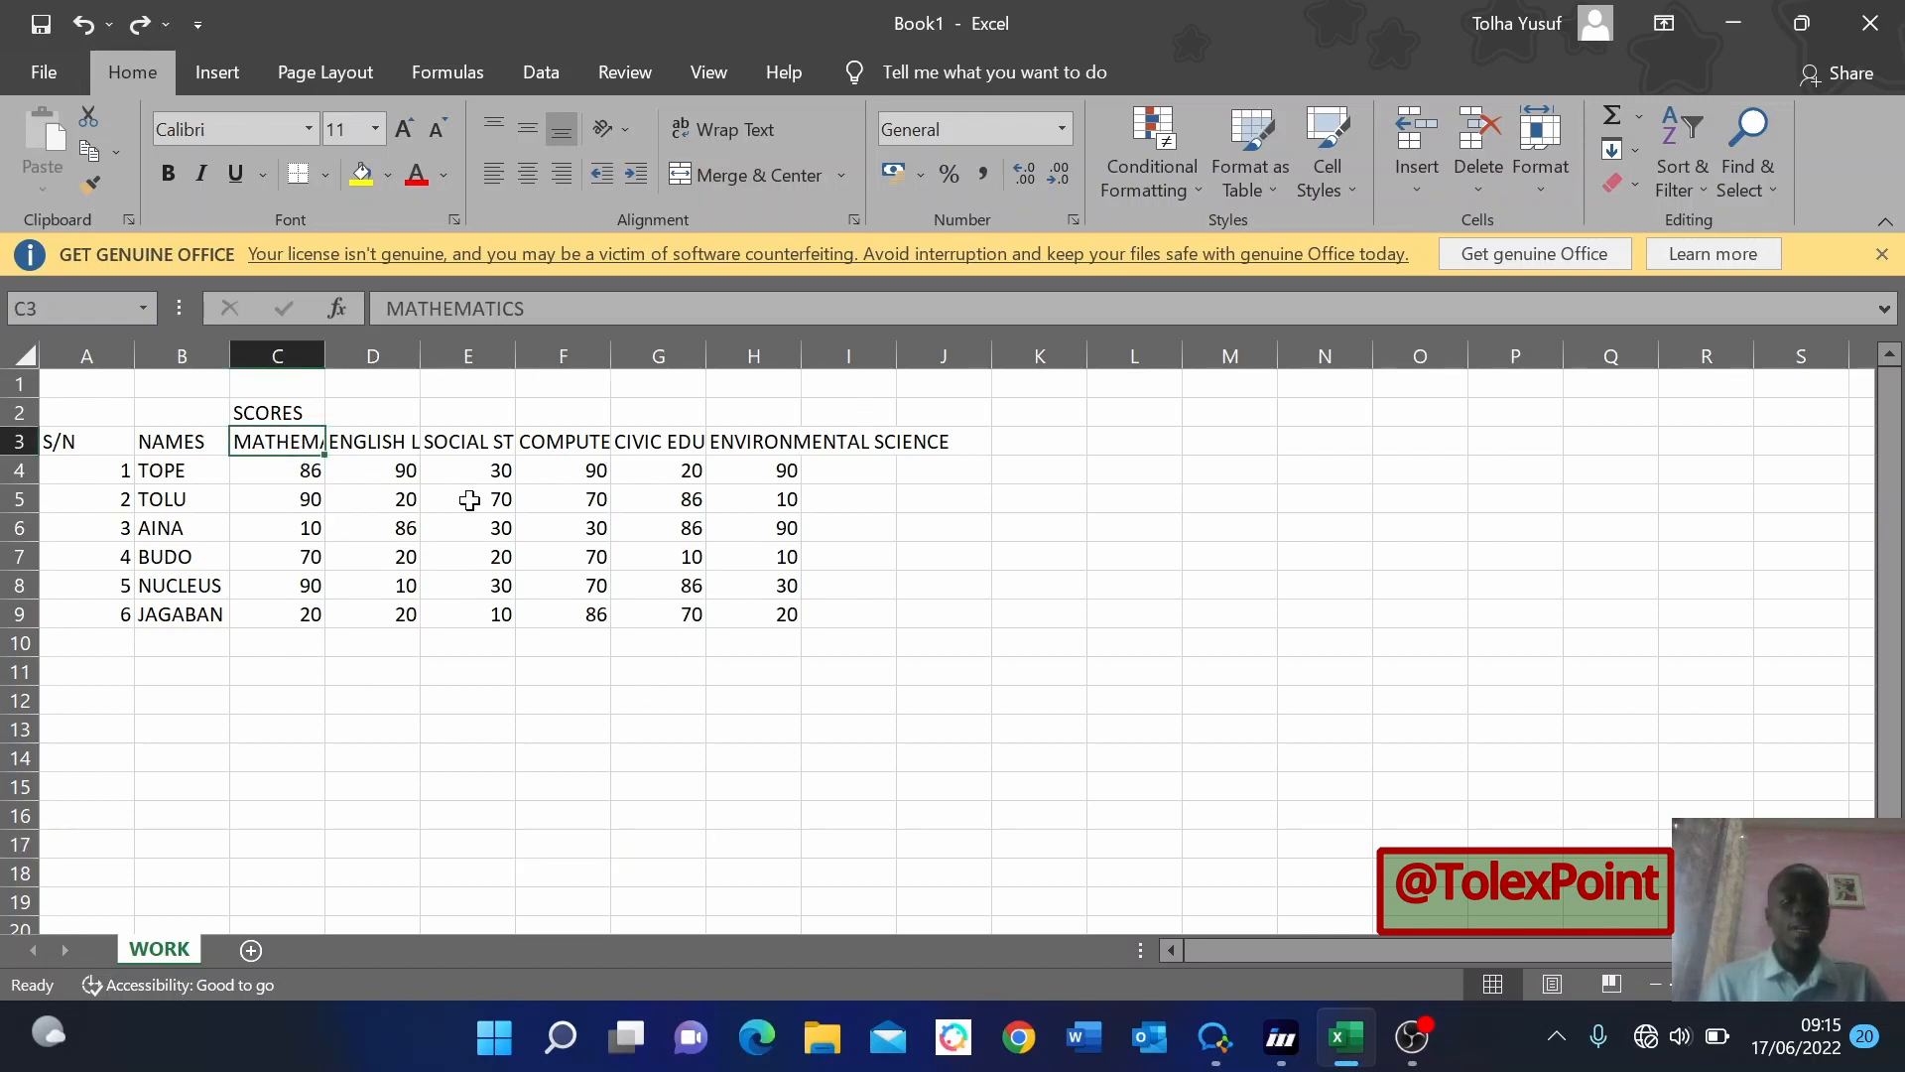
{"action": "key", "text": "Right"}
{"action": "key", "text": "Left"}
{"action": "key", "text": "Right"}
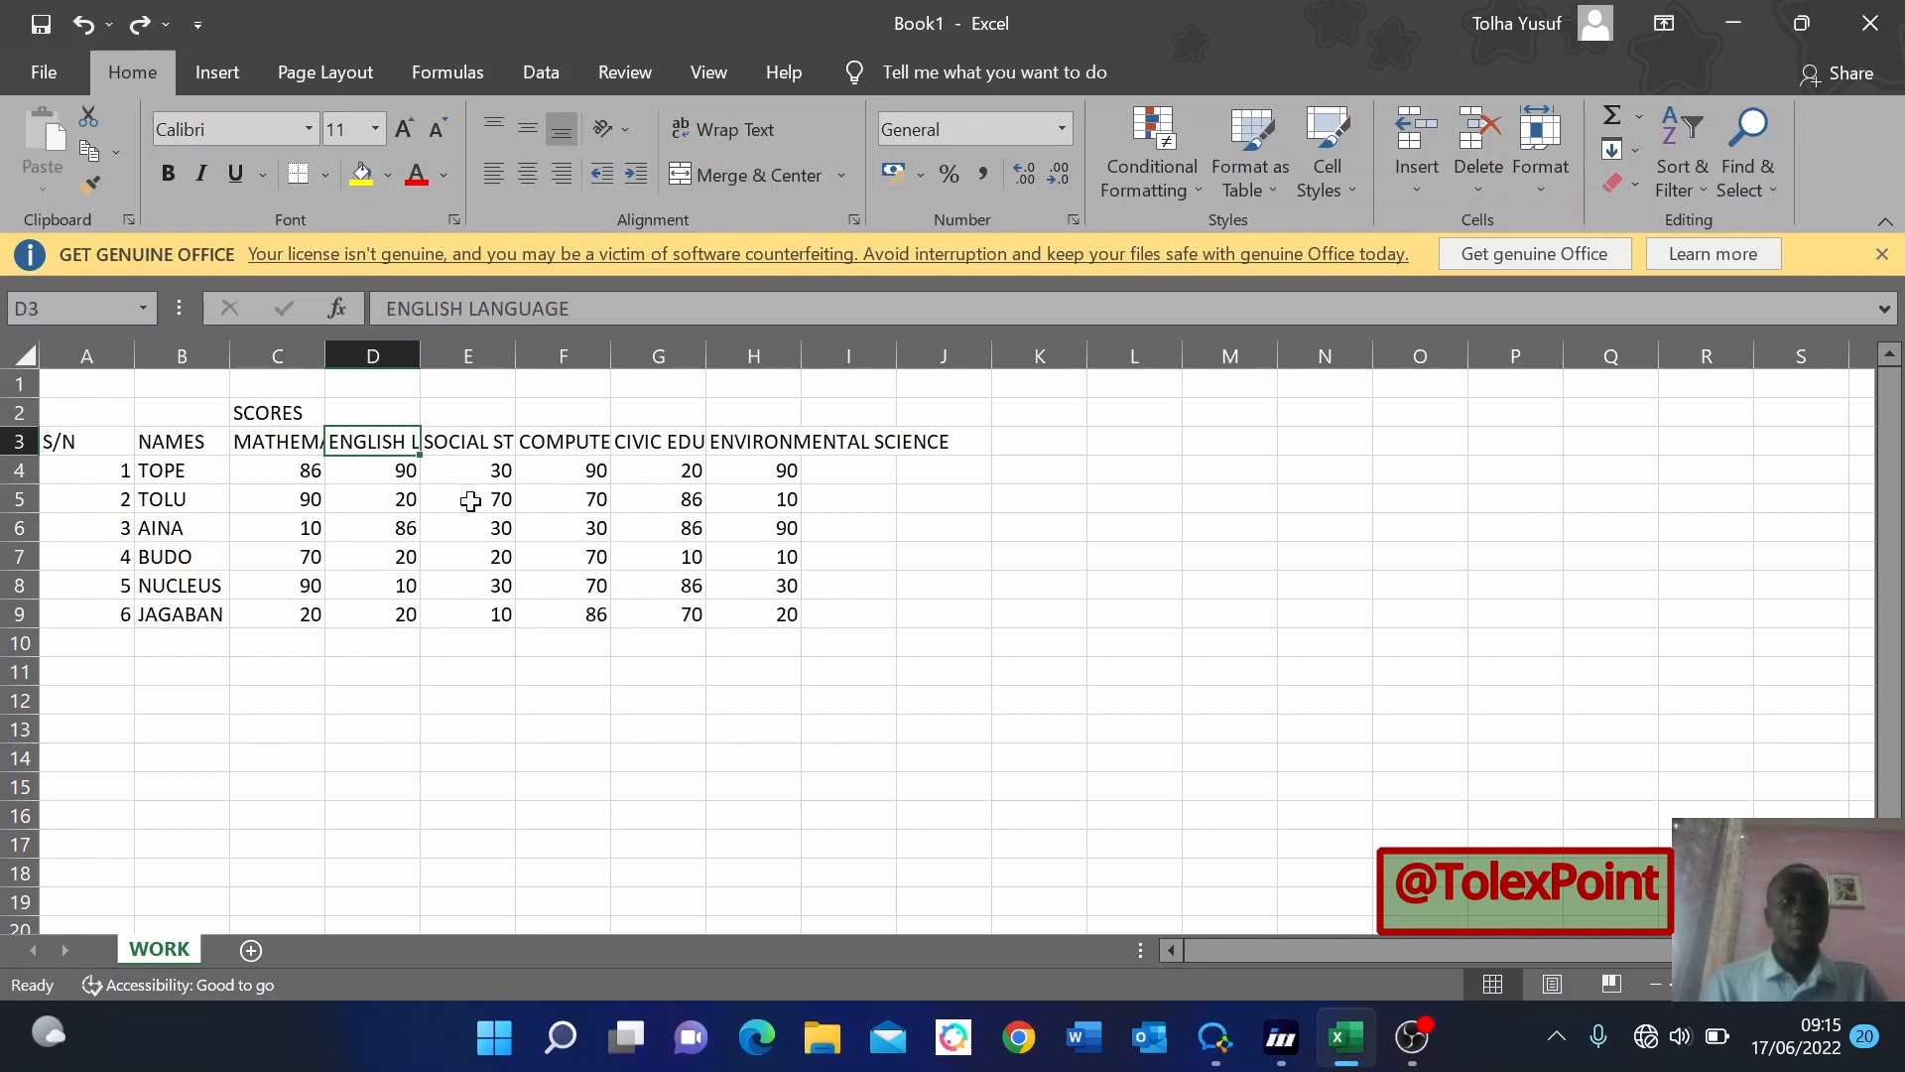
{"action": "key", "text": "Right"}
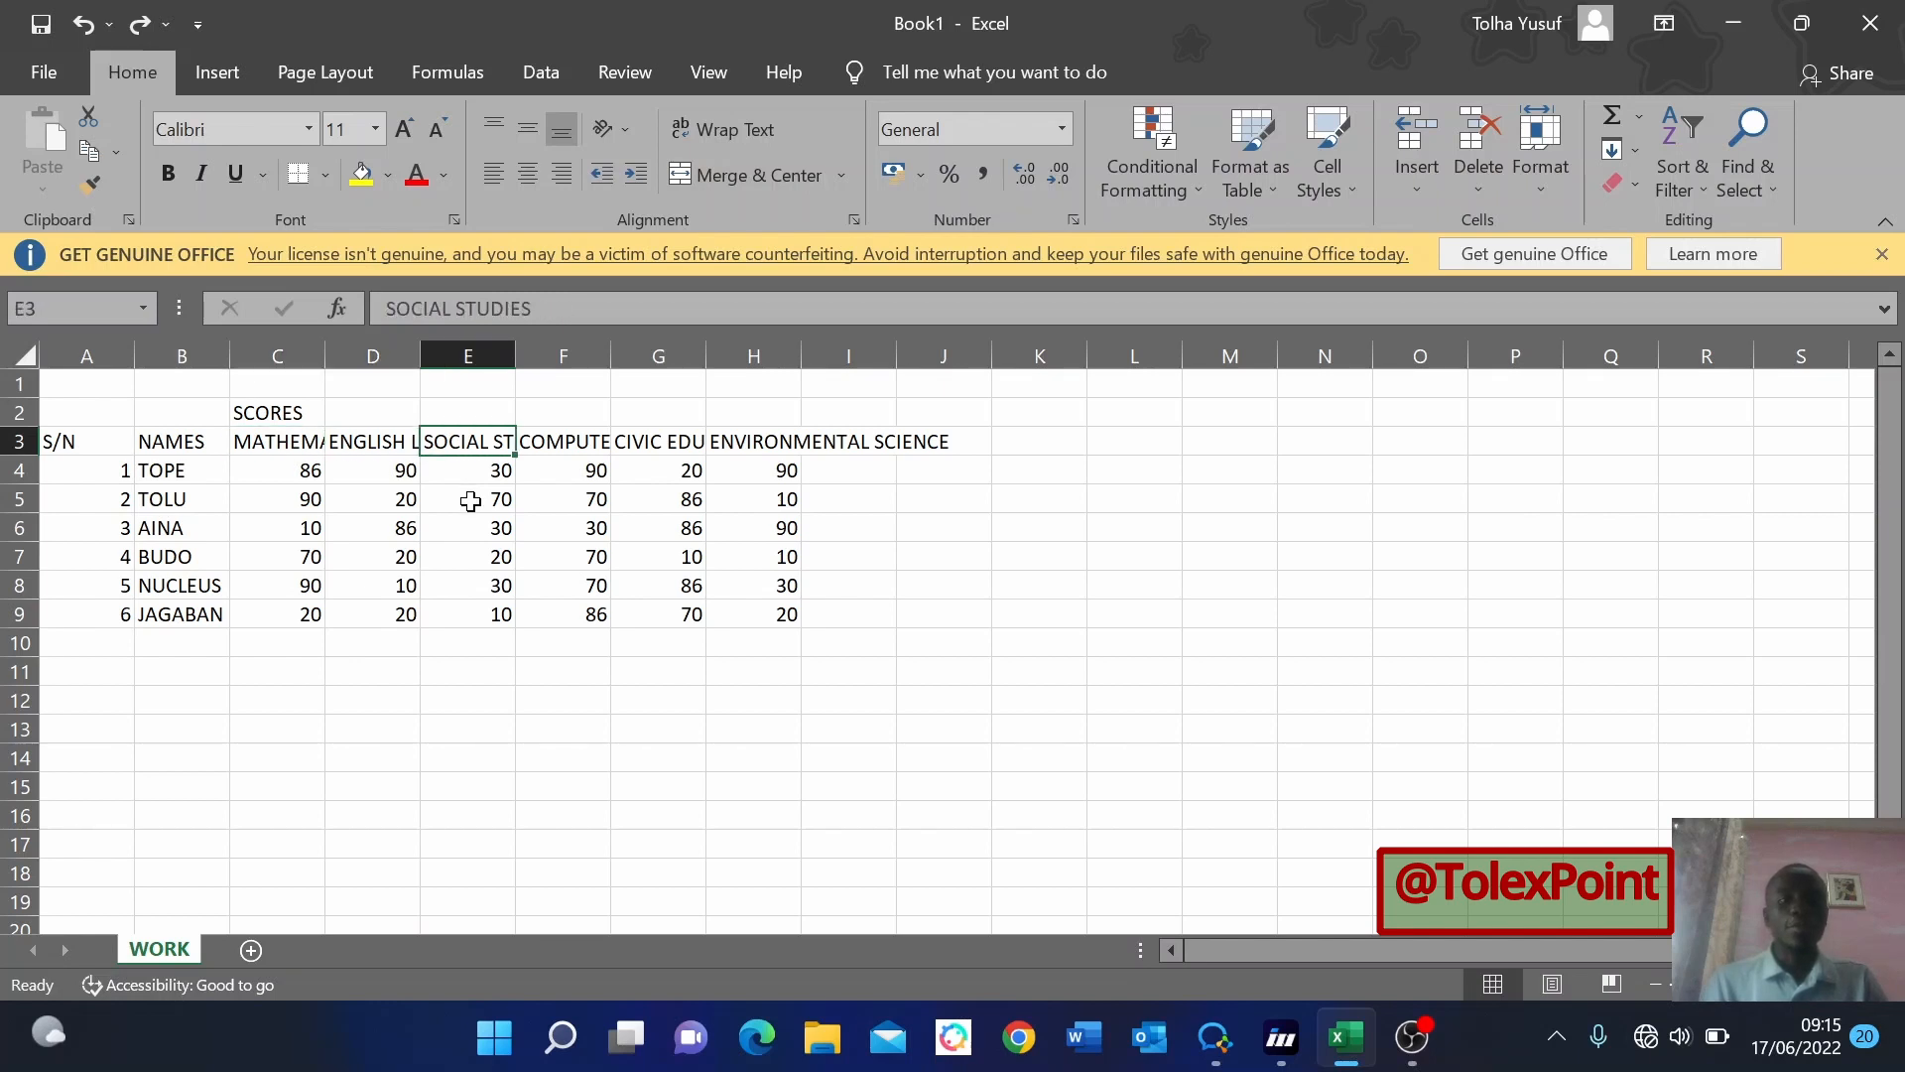
{"action": "key", "text": "Right"}
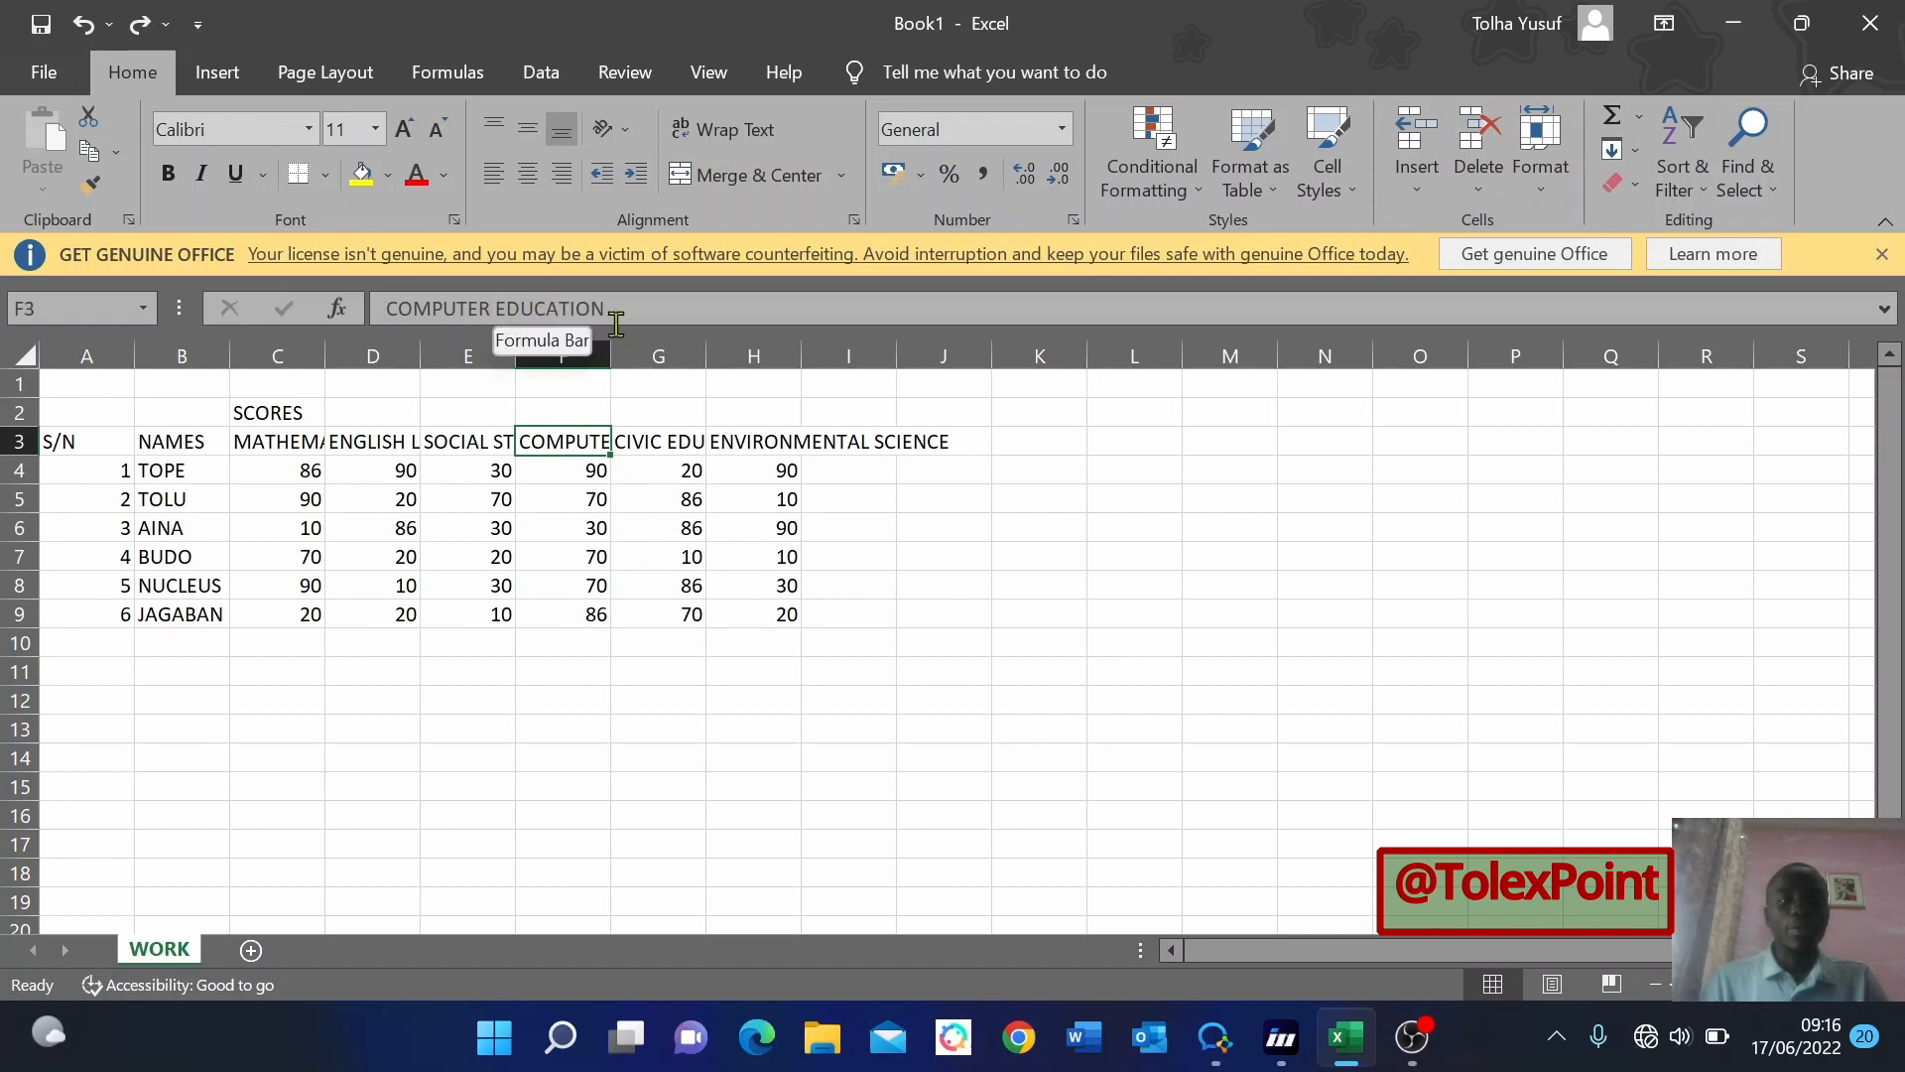
{"action": "left_click", "coordinate": [645, 584]}
{"action": "left_click", "coordinate": [655, 436]}
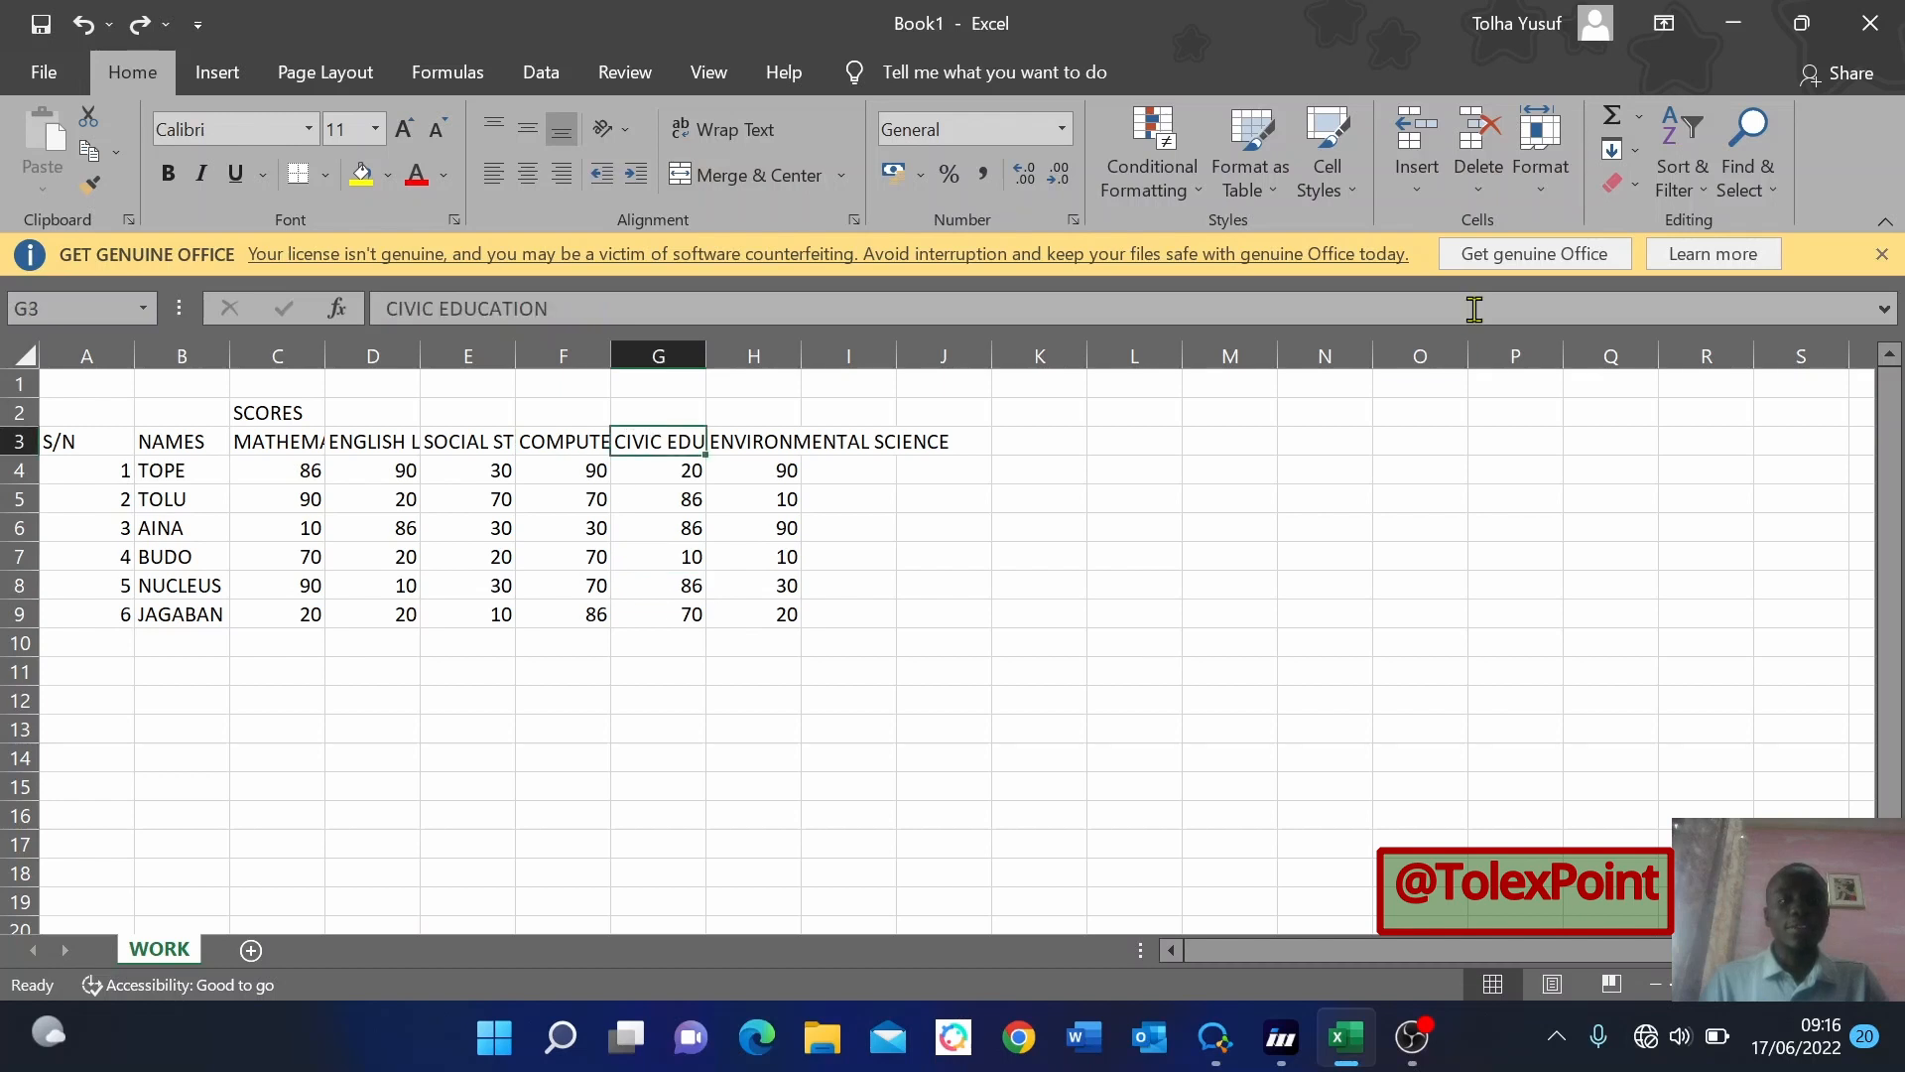
{"action": "key", "text": "Right"}
{"action": "key", "text": "Right"}
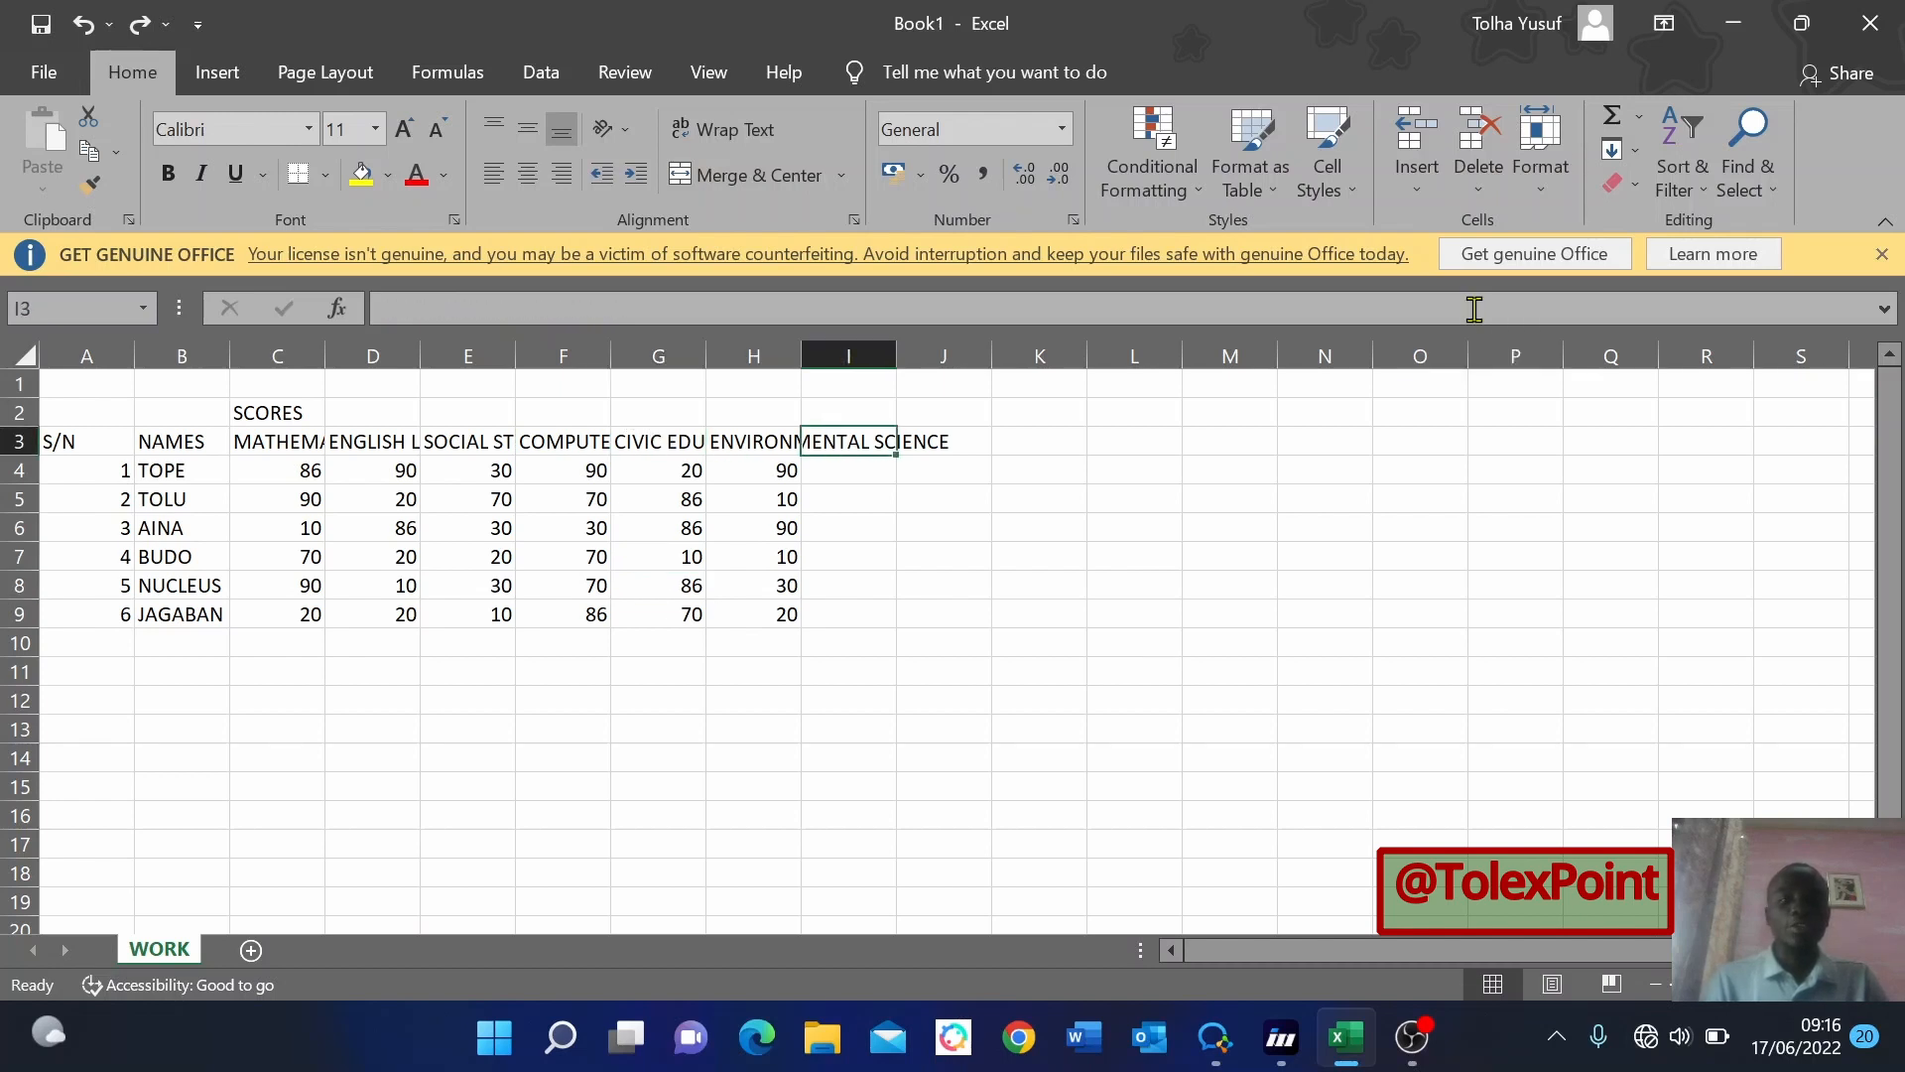
{"action": "key", "text": "Right"}
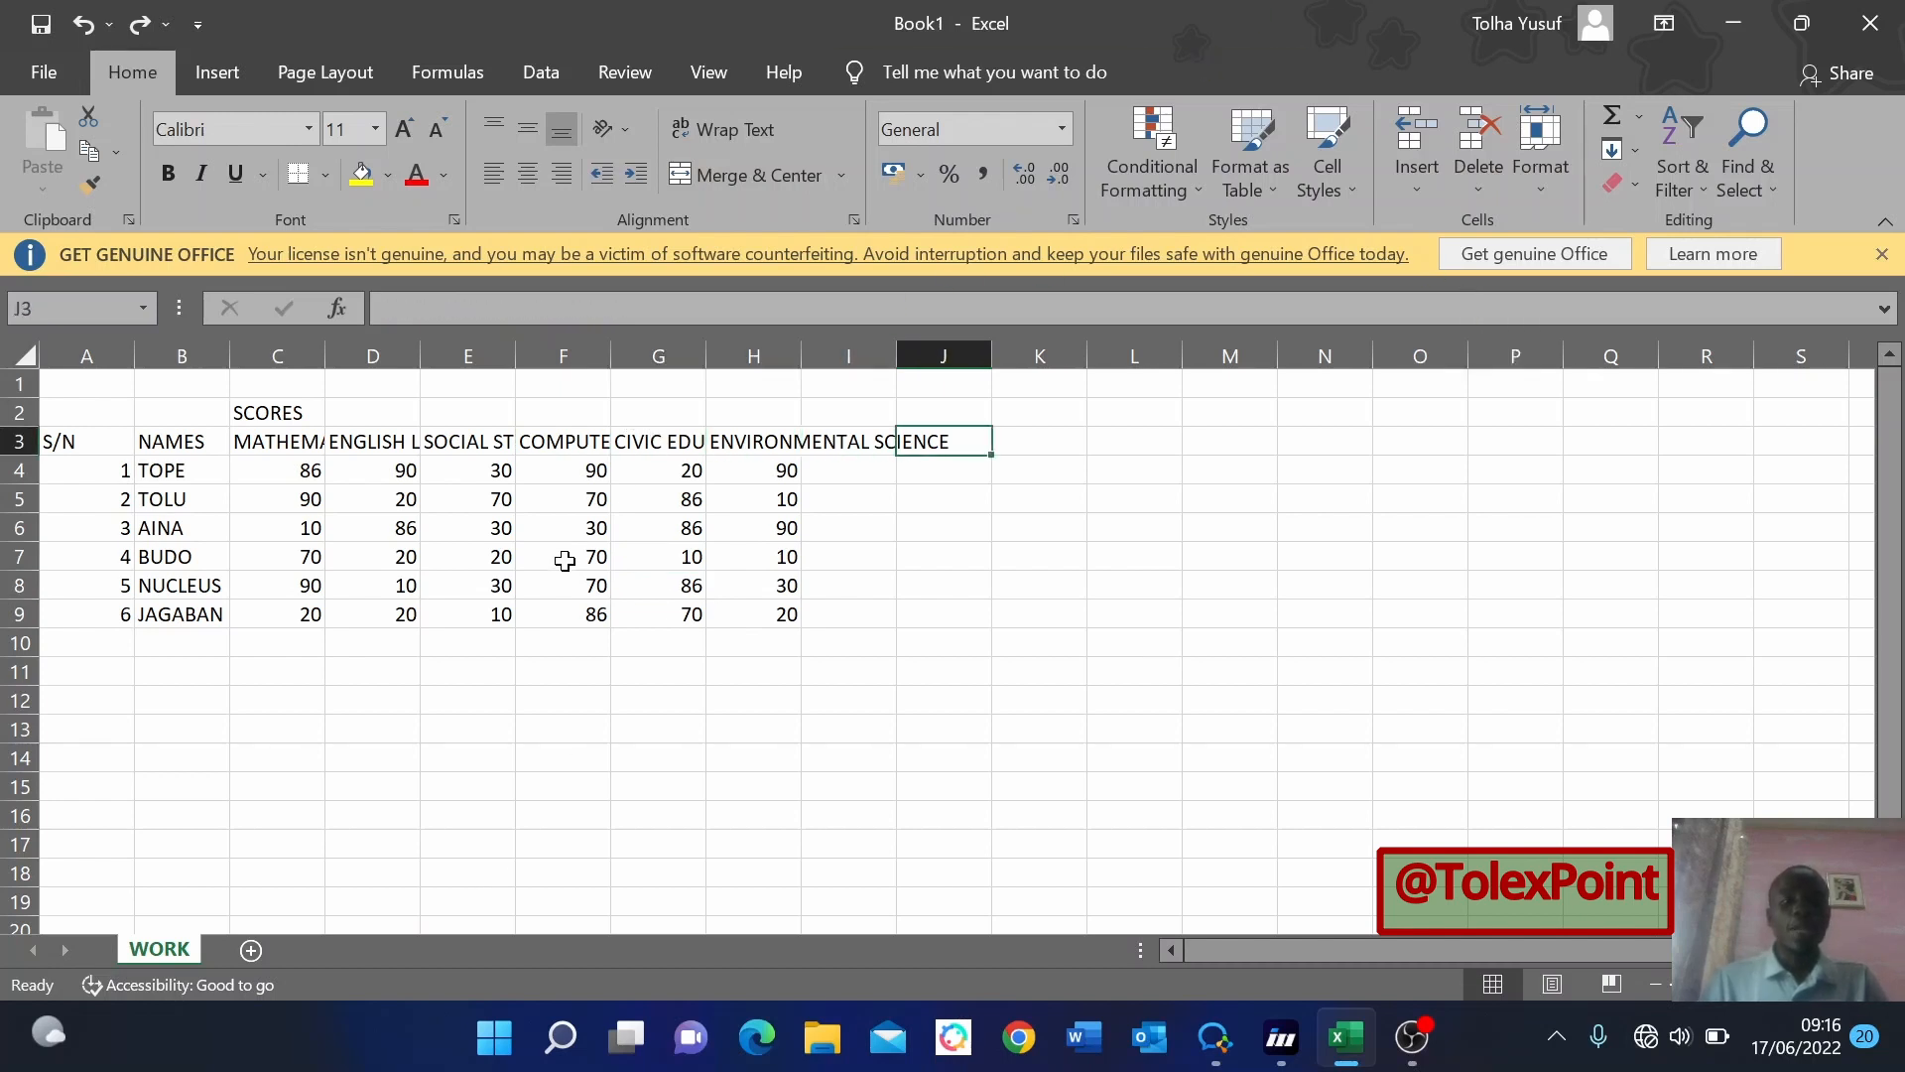
{"action": "left_click", "coordinate": [564, 637]}
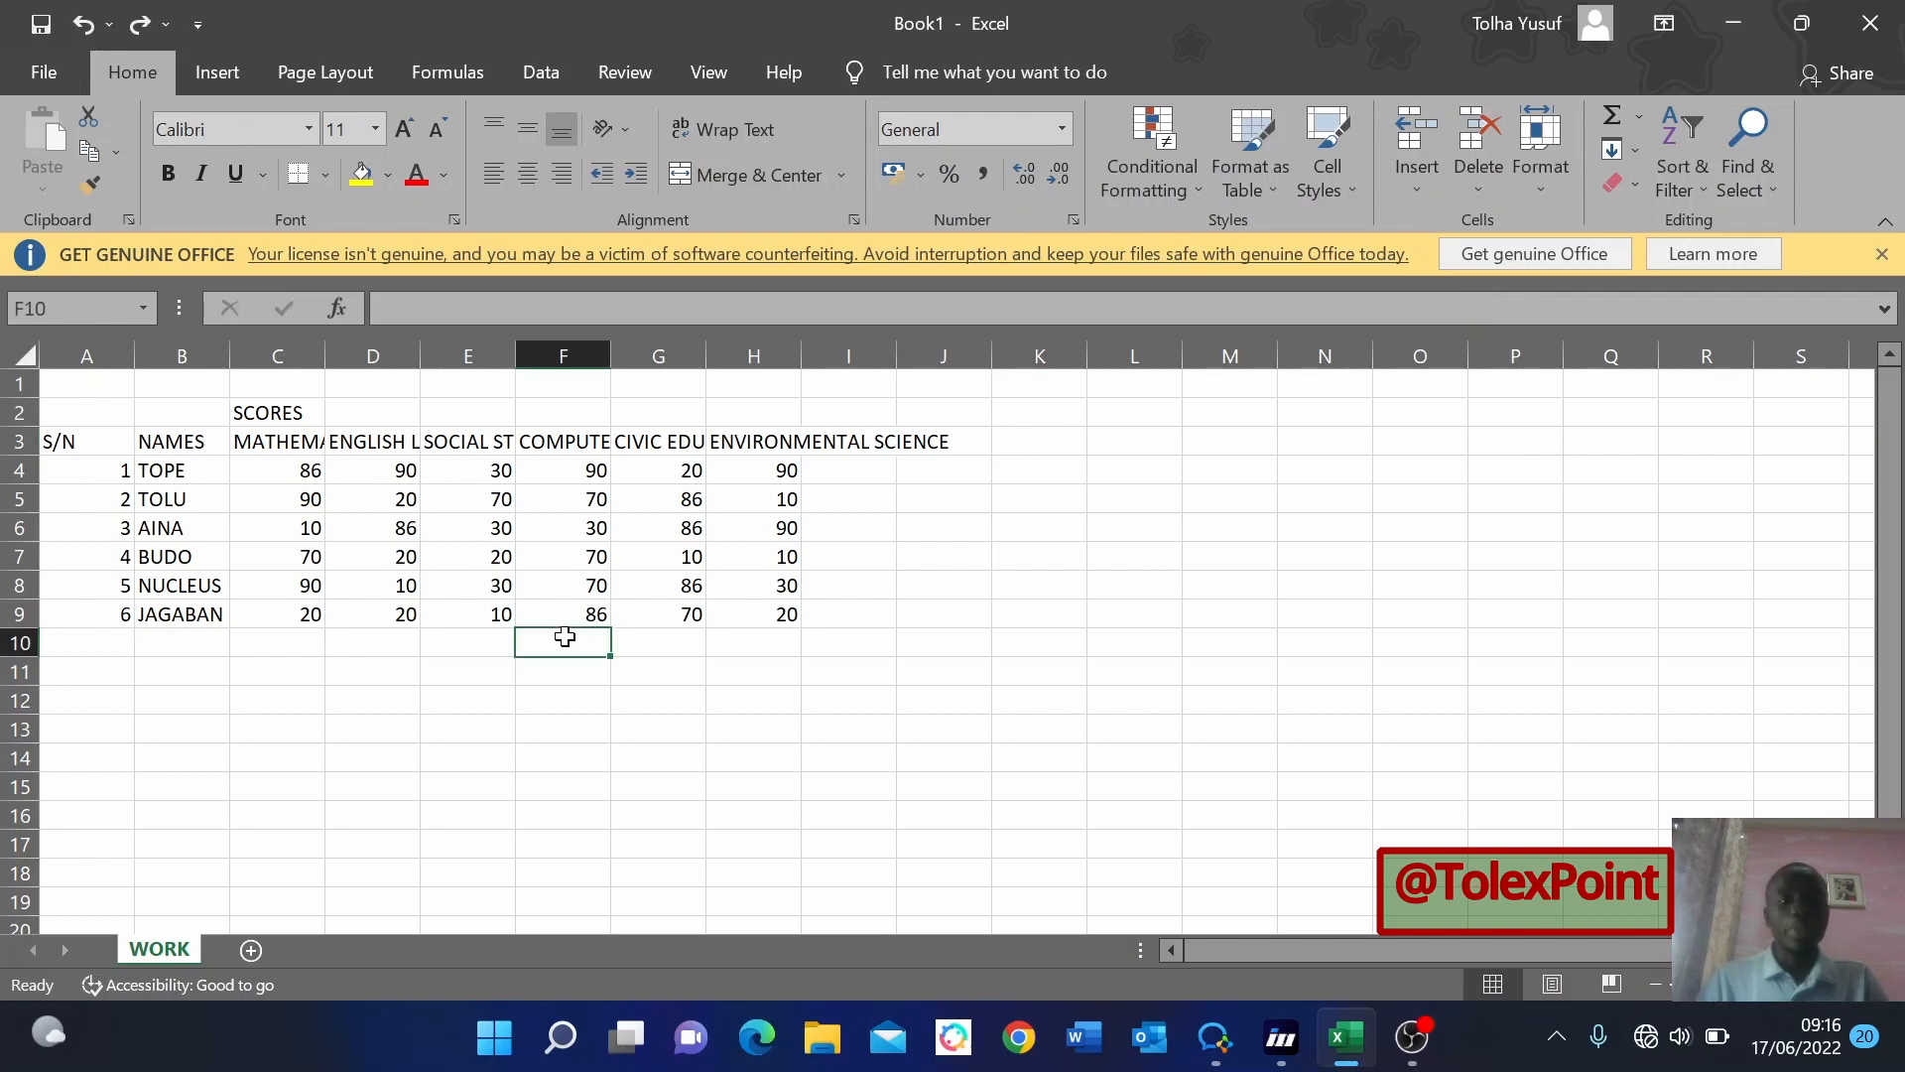
{"action": "left_click", "coordinate": [425, 680]}
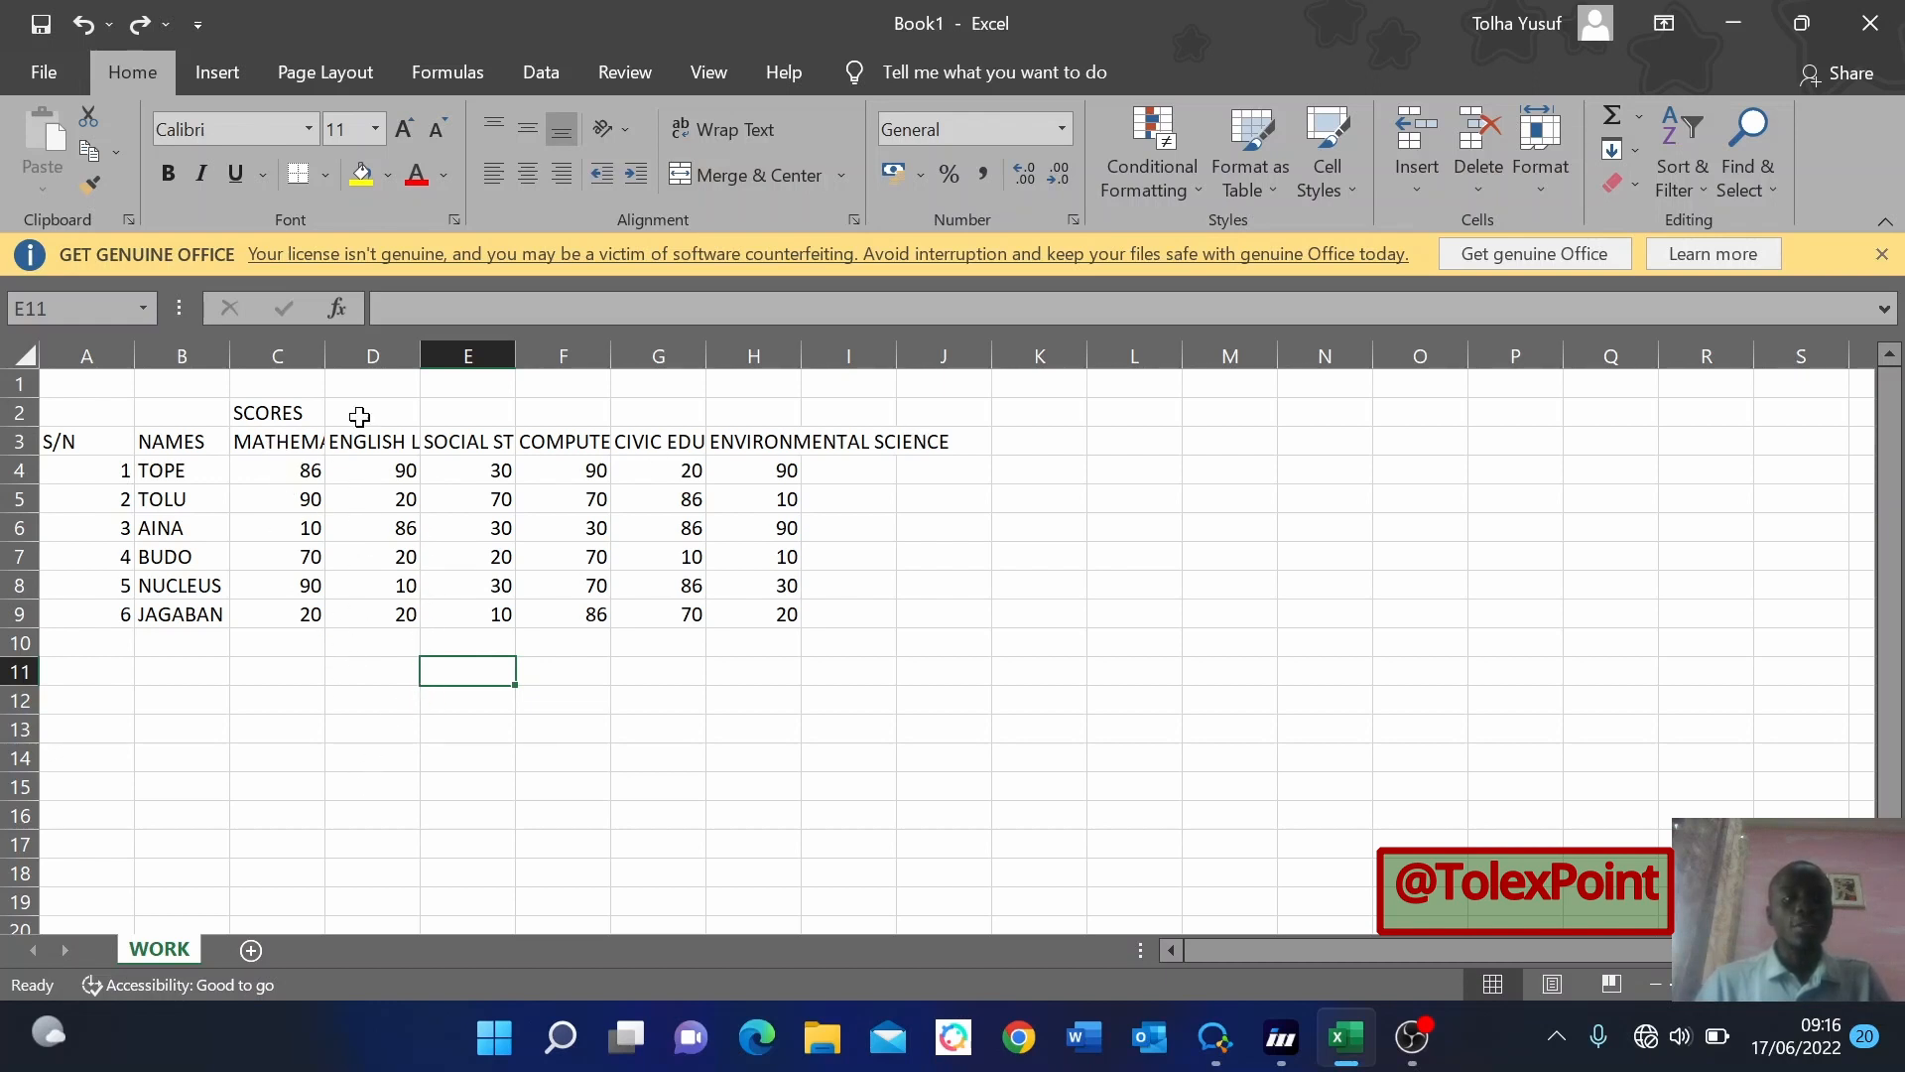
Try widening columns C, D and E manually to fit their subject headings, and undo these width changes.
{"action": "left_click_drag", "start_coordinate": [328, 354], "coordinate": [777, 368]}
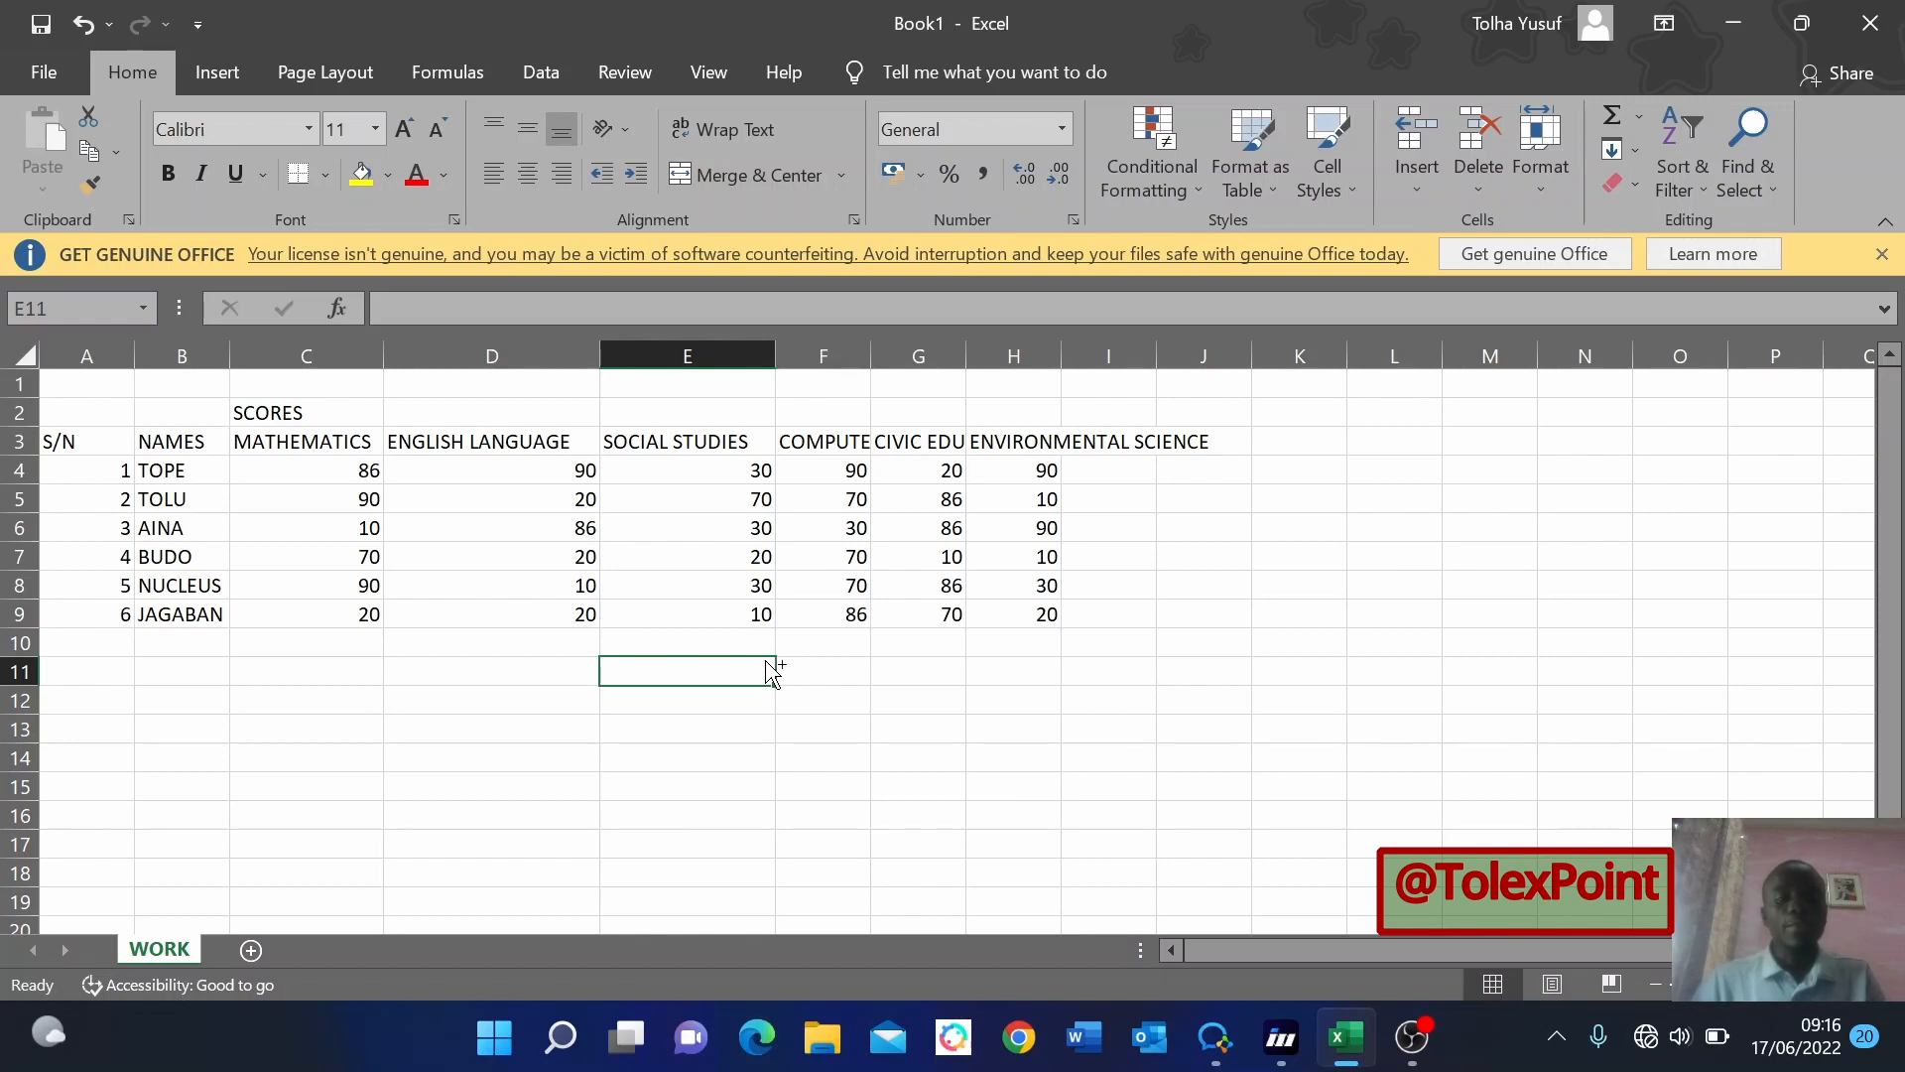
{"action": "key", "text": "ctrl+z"}
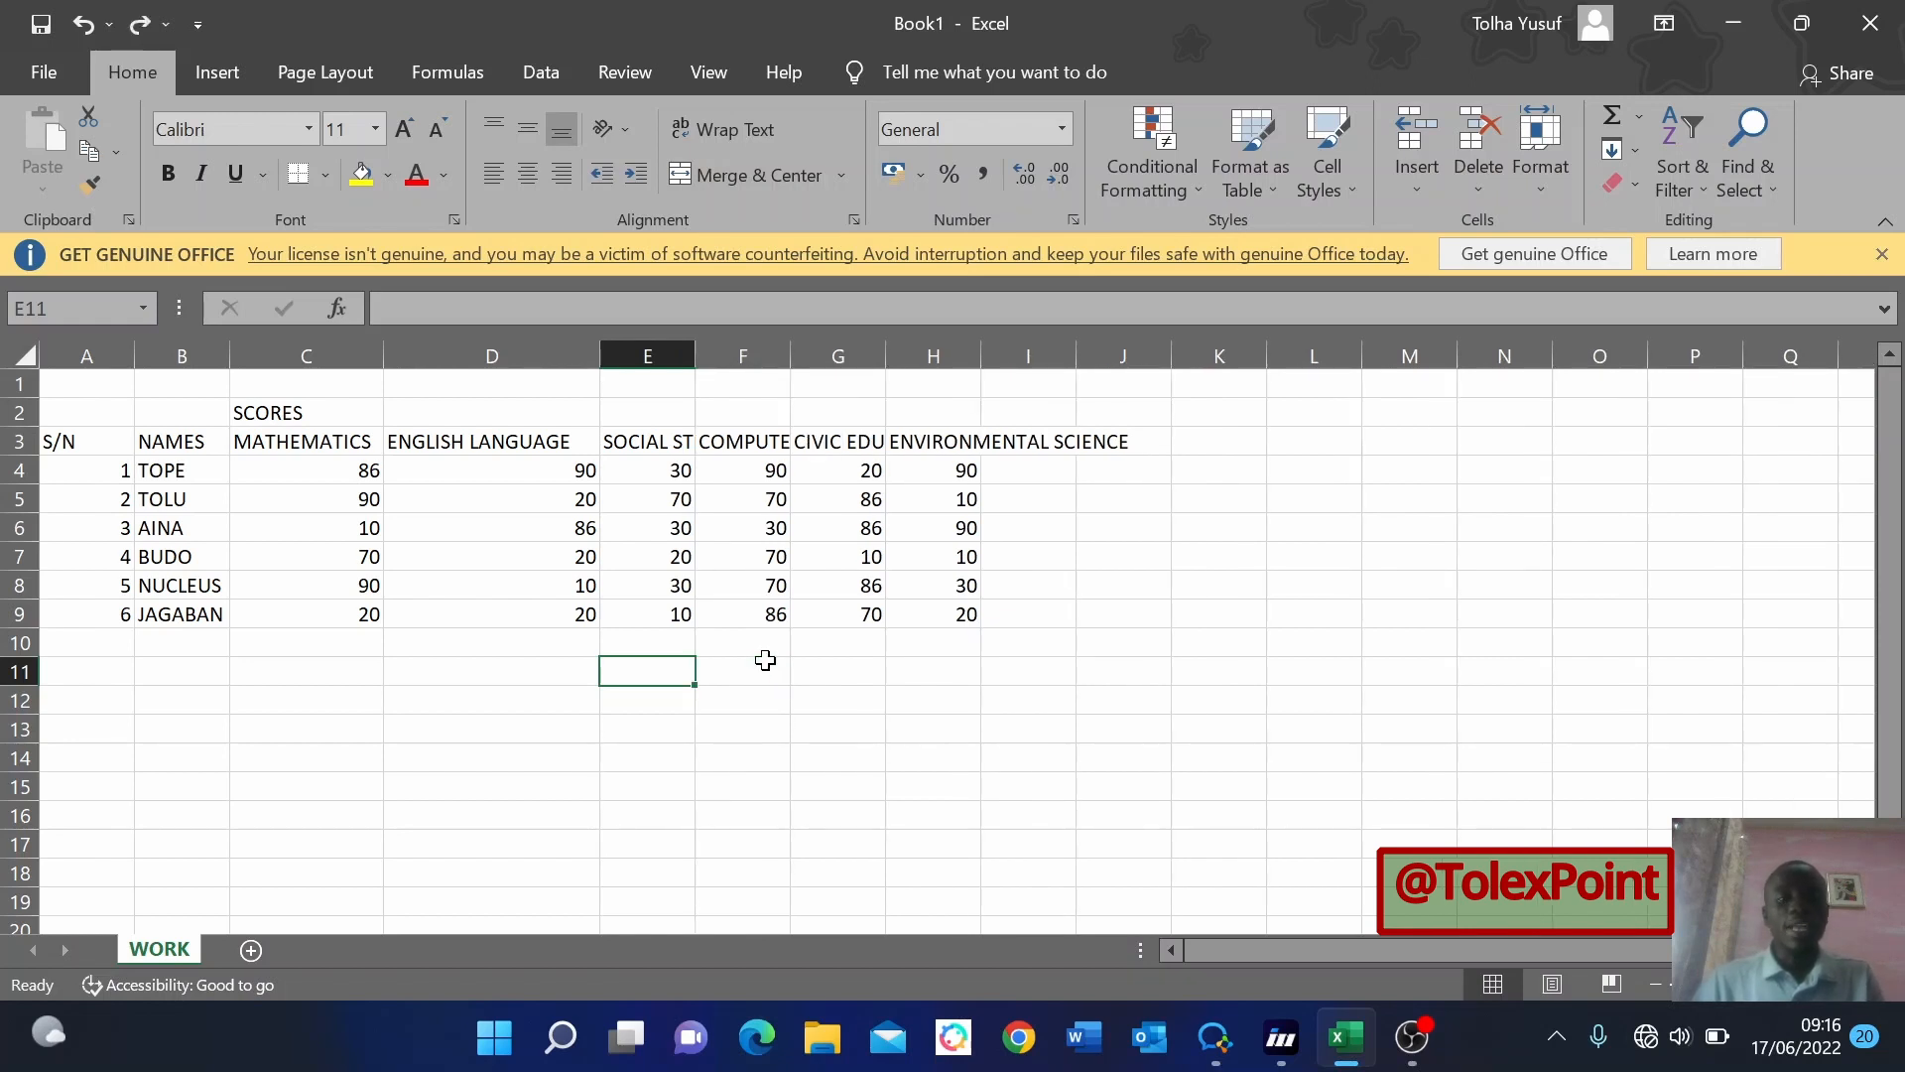
{"action": "key", "text": "ctrl+z"}
{"action": "key", "text": "ctrl+z"}
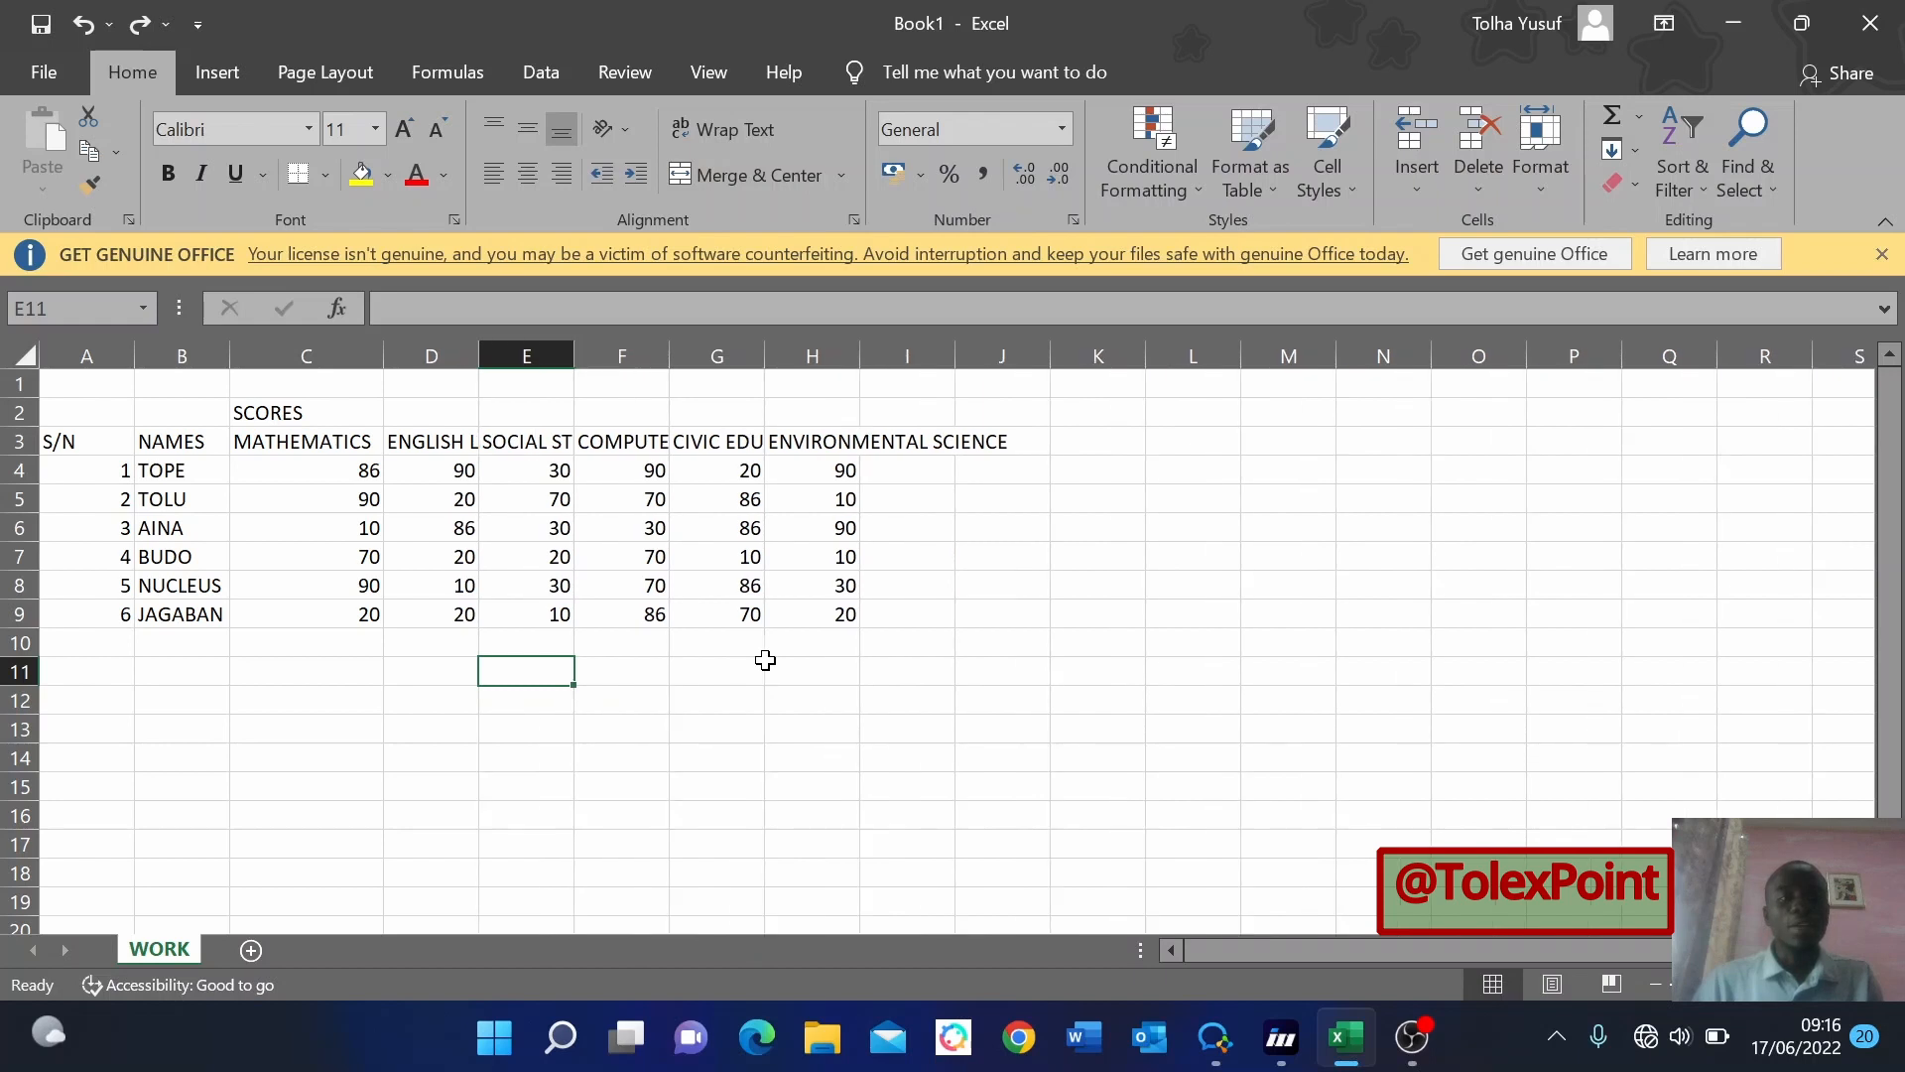
{"action": "key", "text": "ctrl+z"}
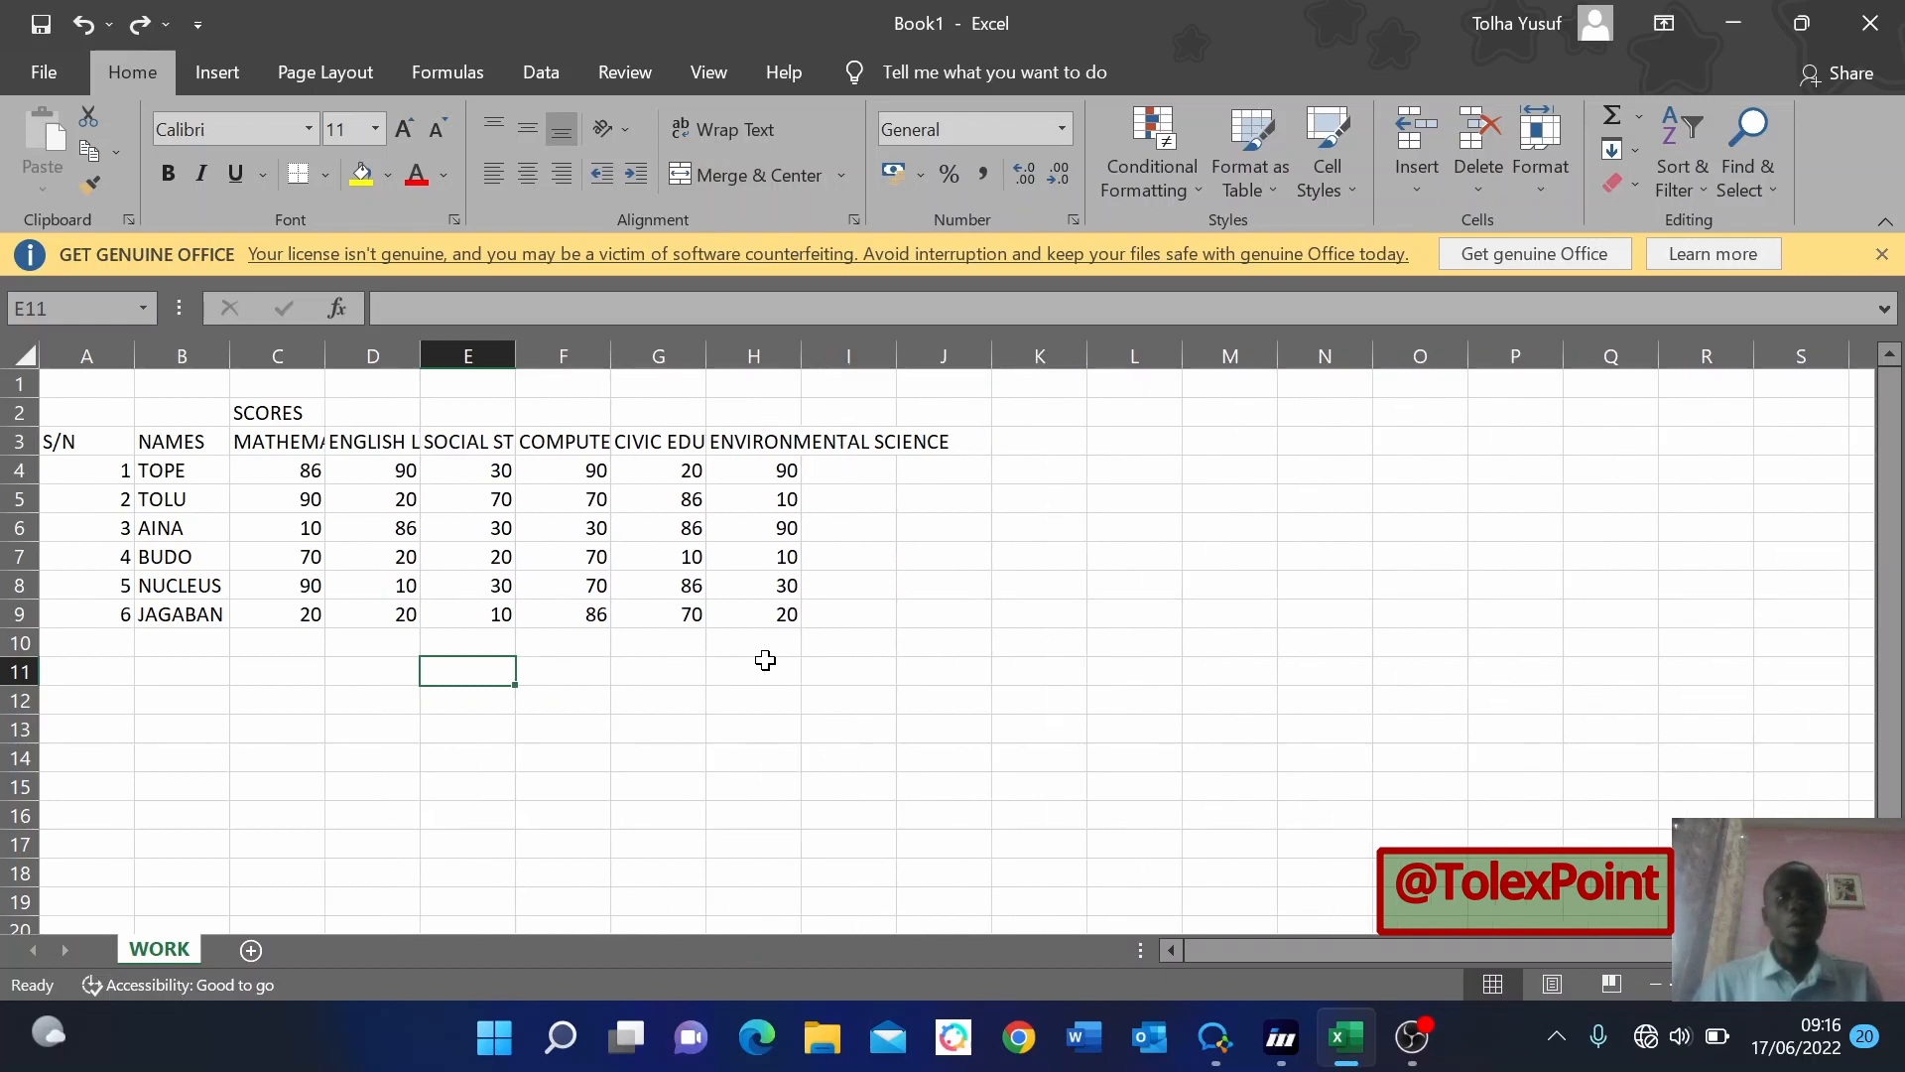
AutoFit columns C, D, E and F one at a time to the length of their subject headings.
{"action": "left_click", "coordinate": [566, 536]}
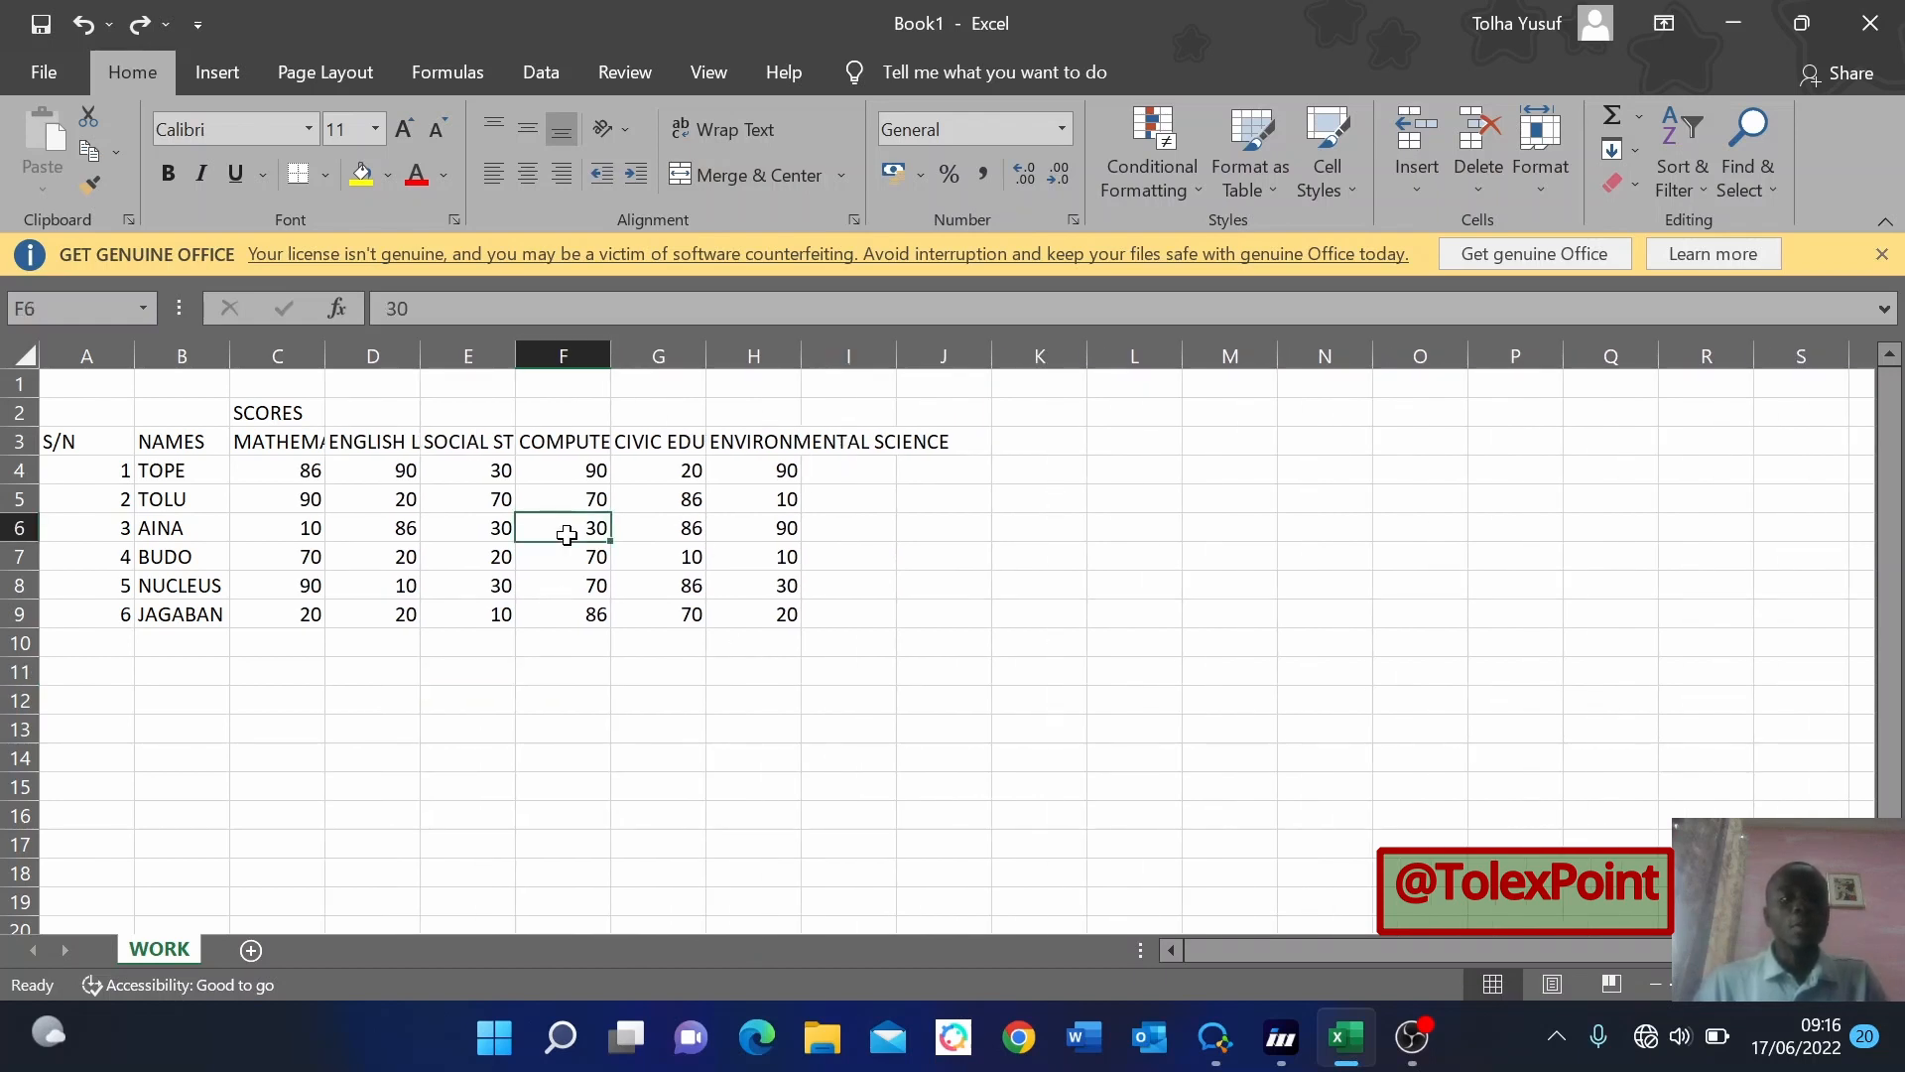
{"action": "double_click", "coordinate": [325, 355]}
{"action": "double_click", "coordinate": [475, 355]}
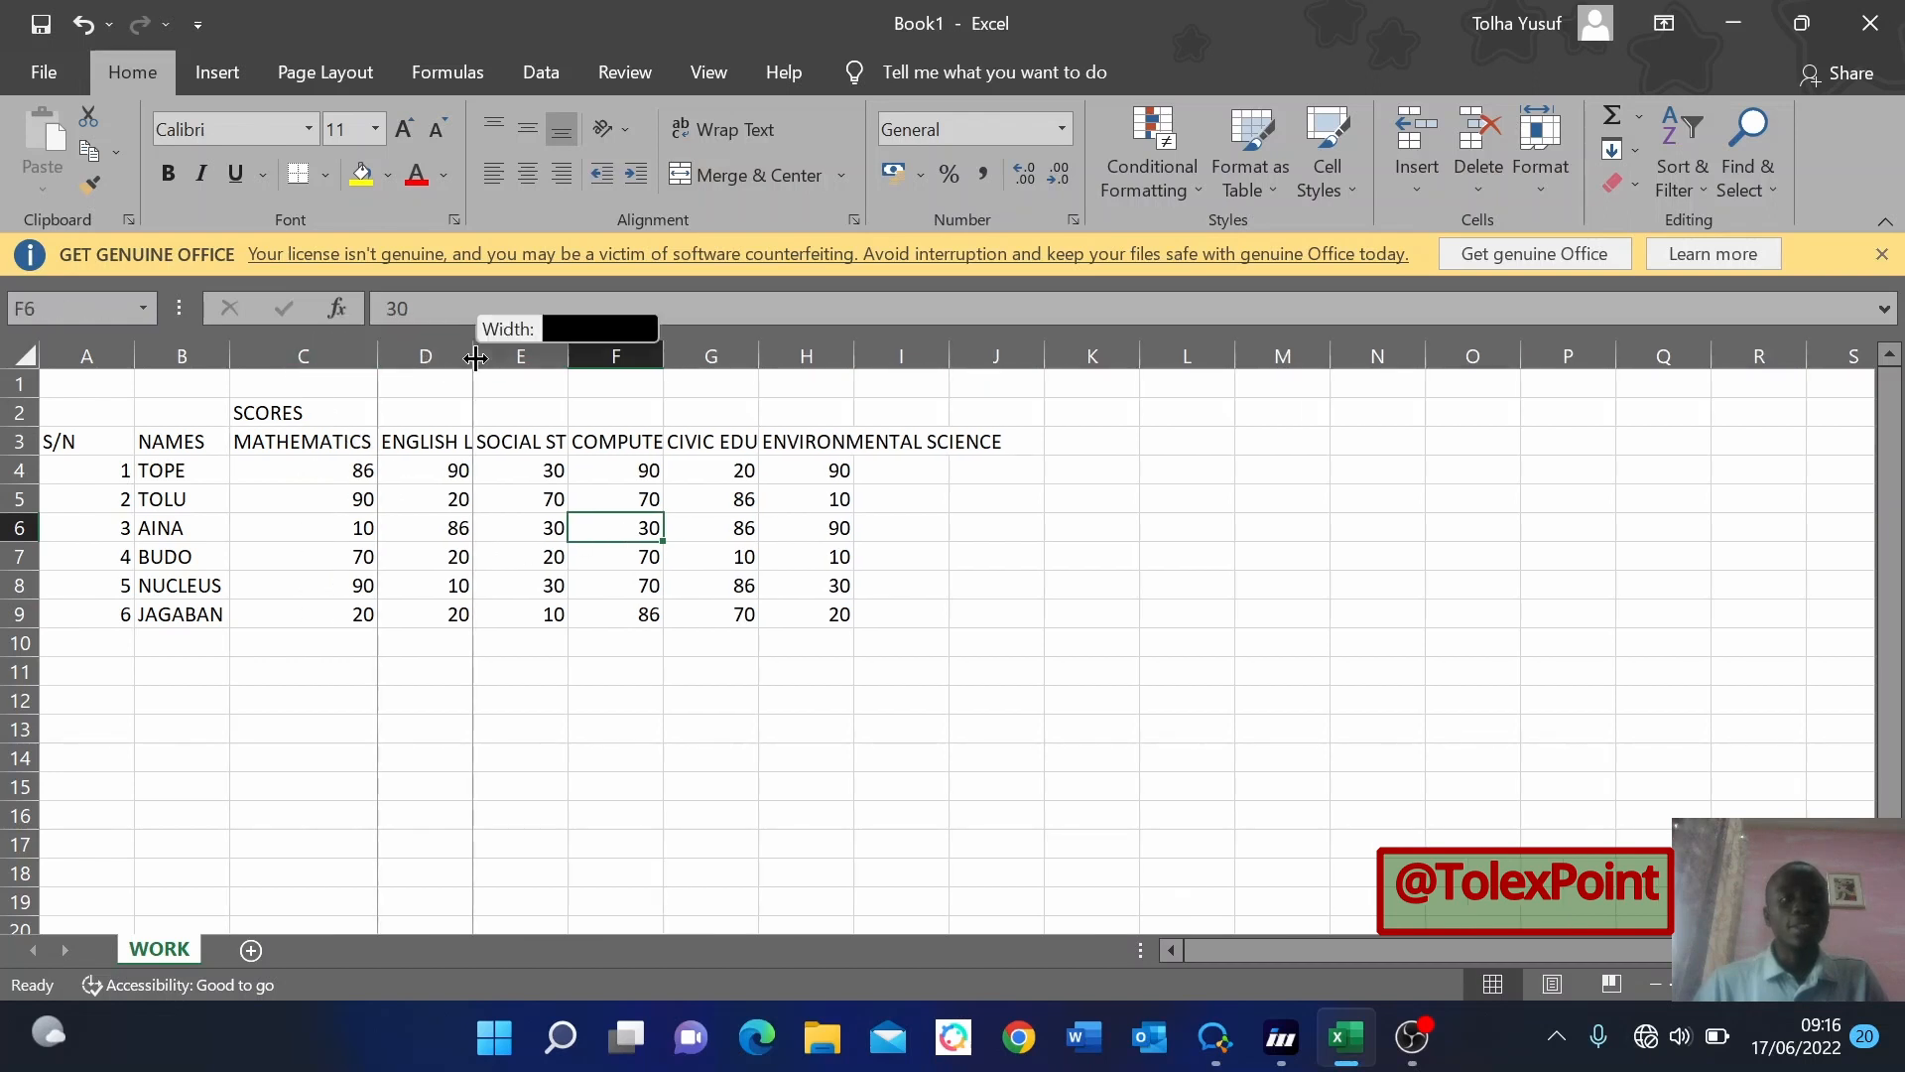
{"action": "double_click", "coordinate": [667, 355]}
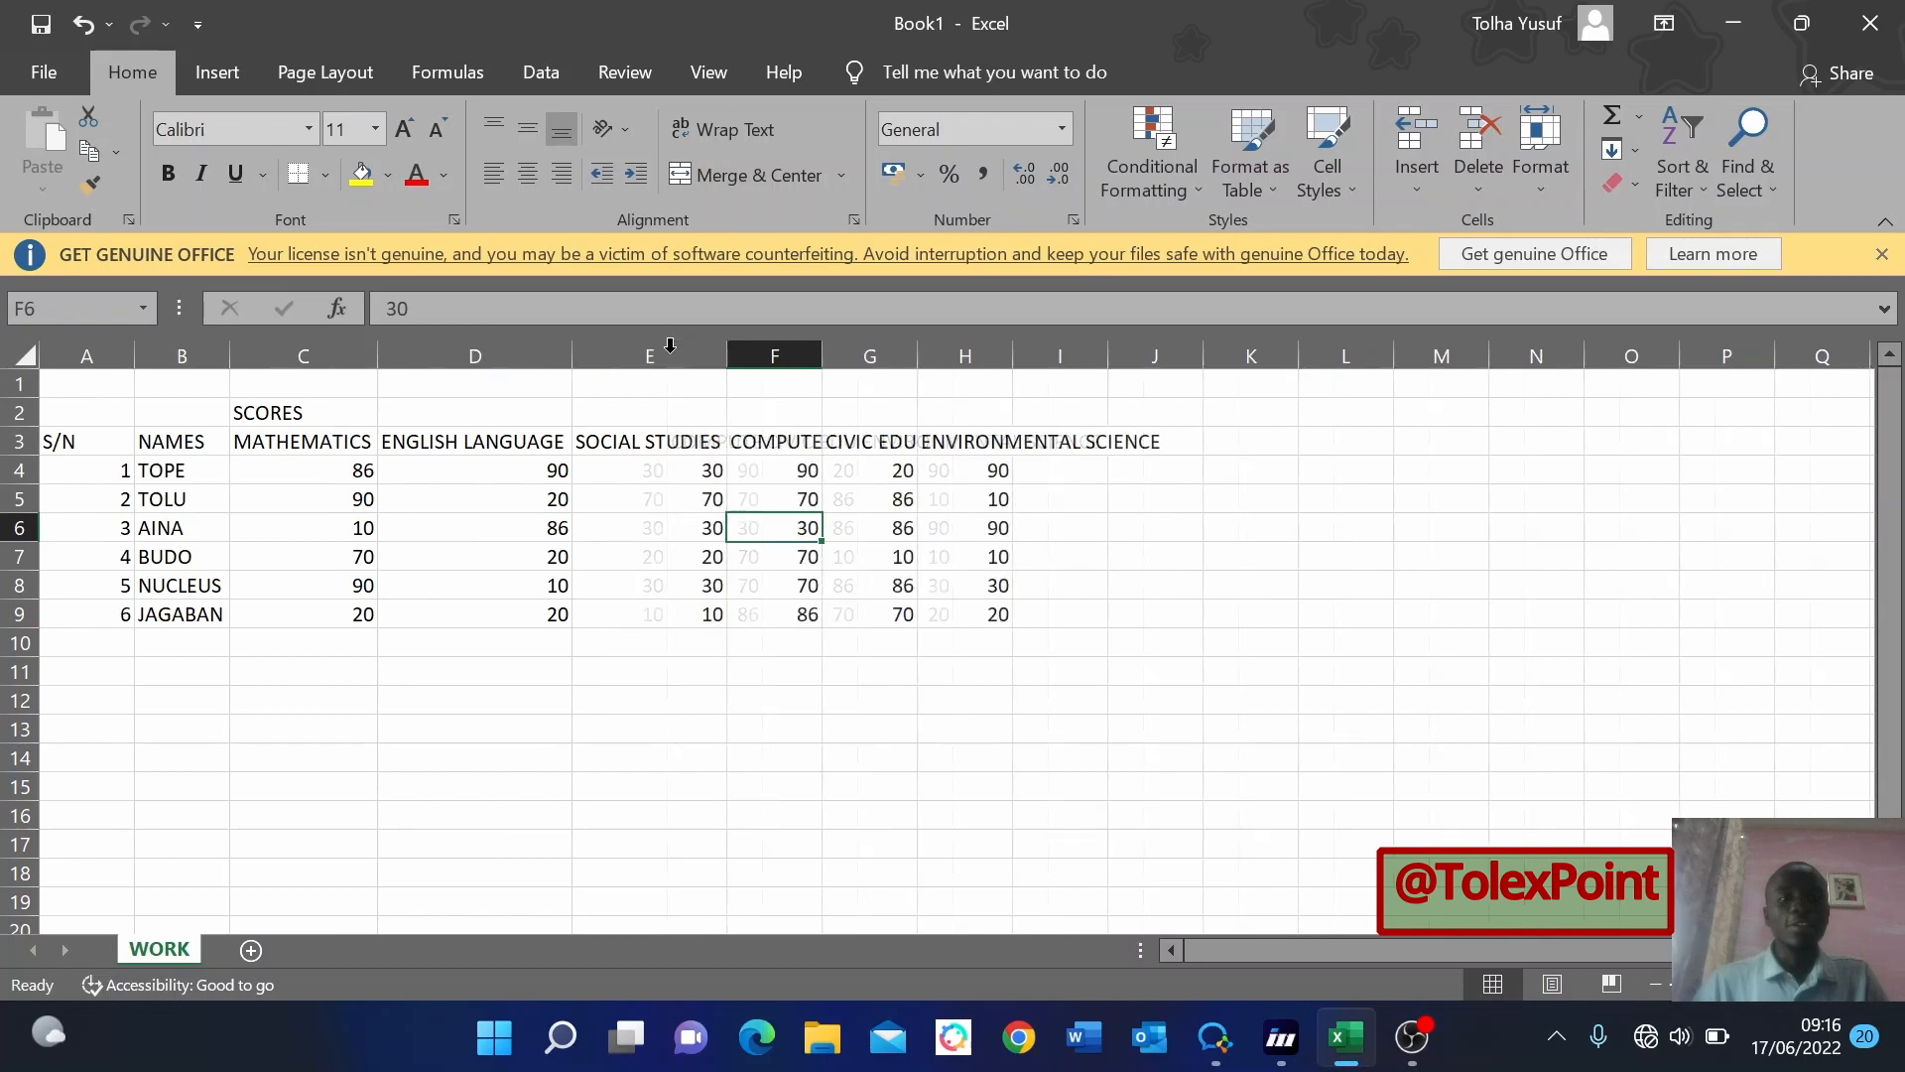
{"action": "double_click", "coordinate": [821, 355]}
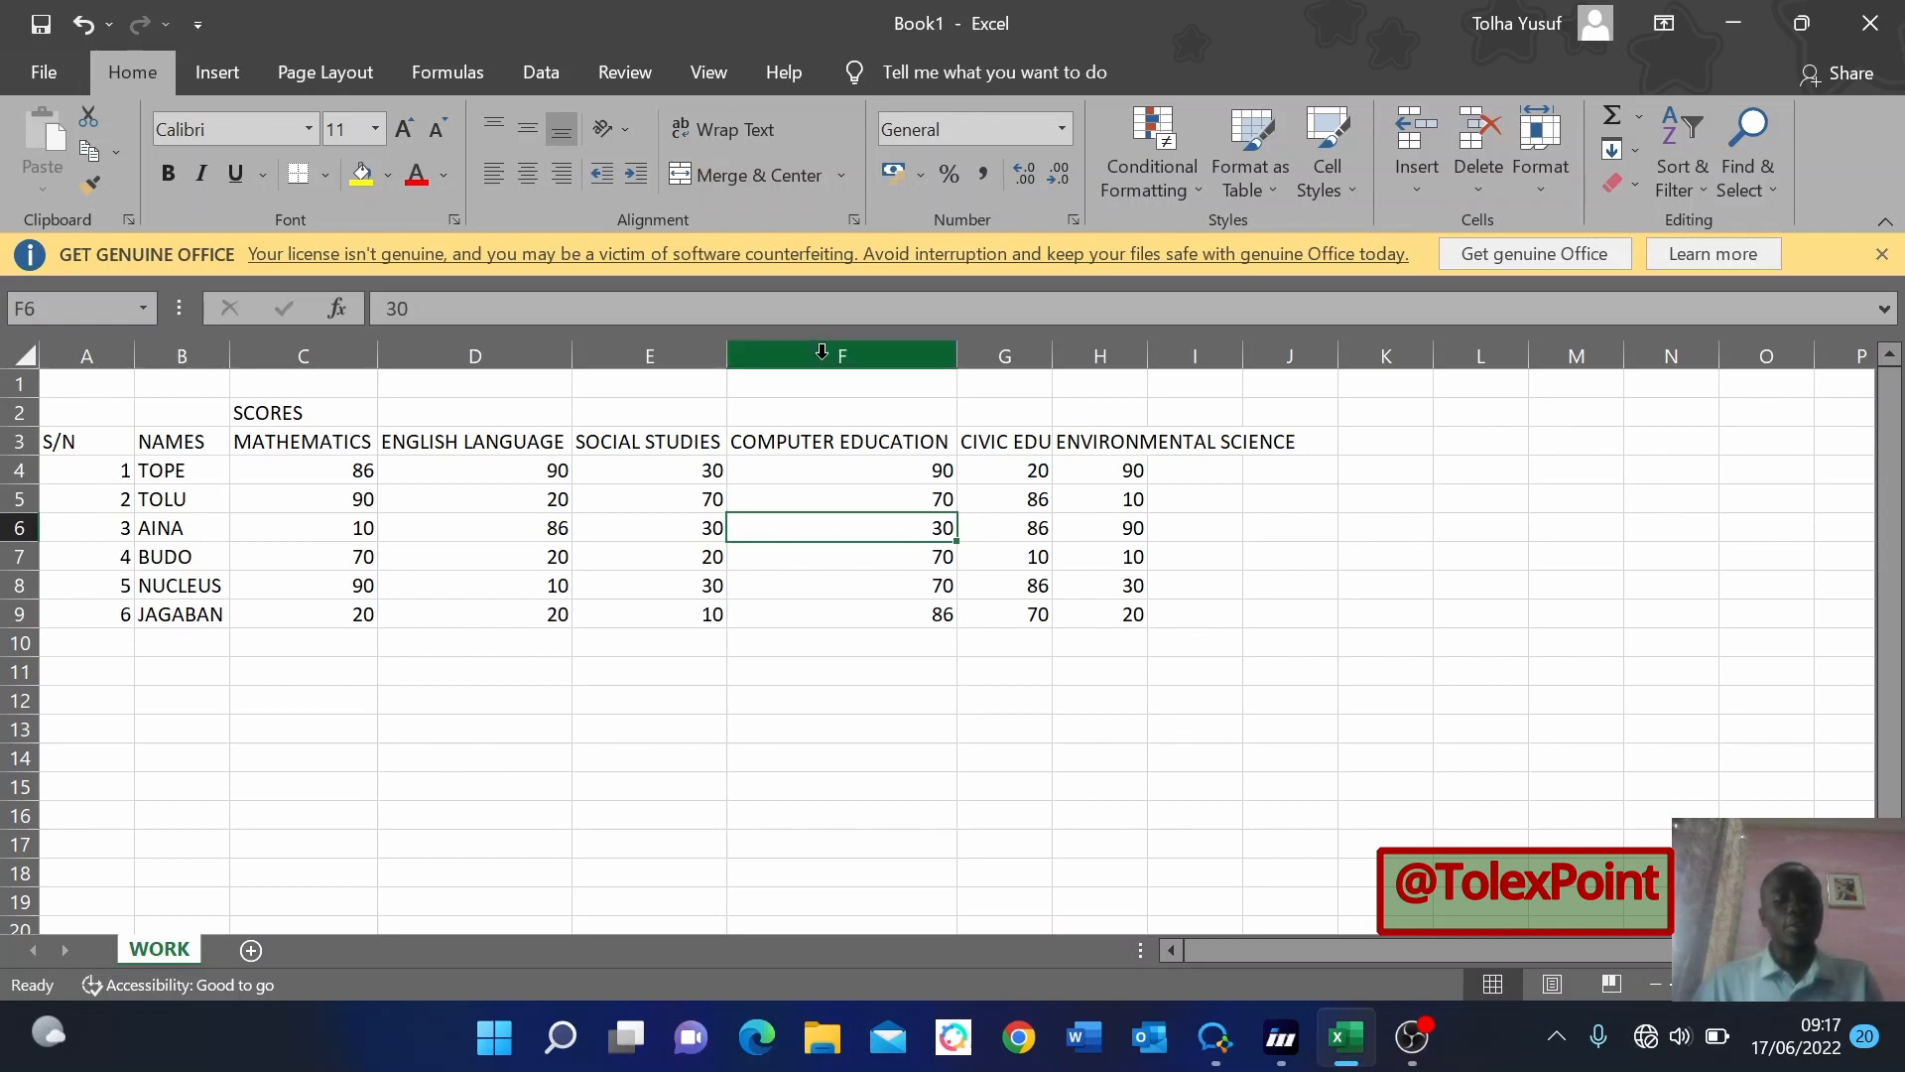
Undo the individual AutoFit changes to columns C through F.
{"action": "key", "text": "ctrl+z"}
{"action": "key", "text": "ctrl+z"}
{"action": "key", "text": "ctrl+z"}
{"action": "key", "text": "ctrl+z"}
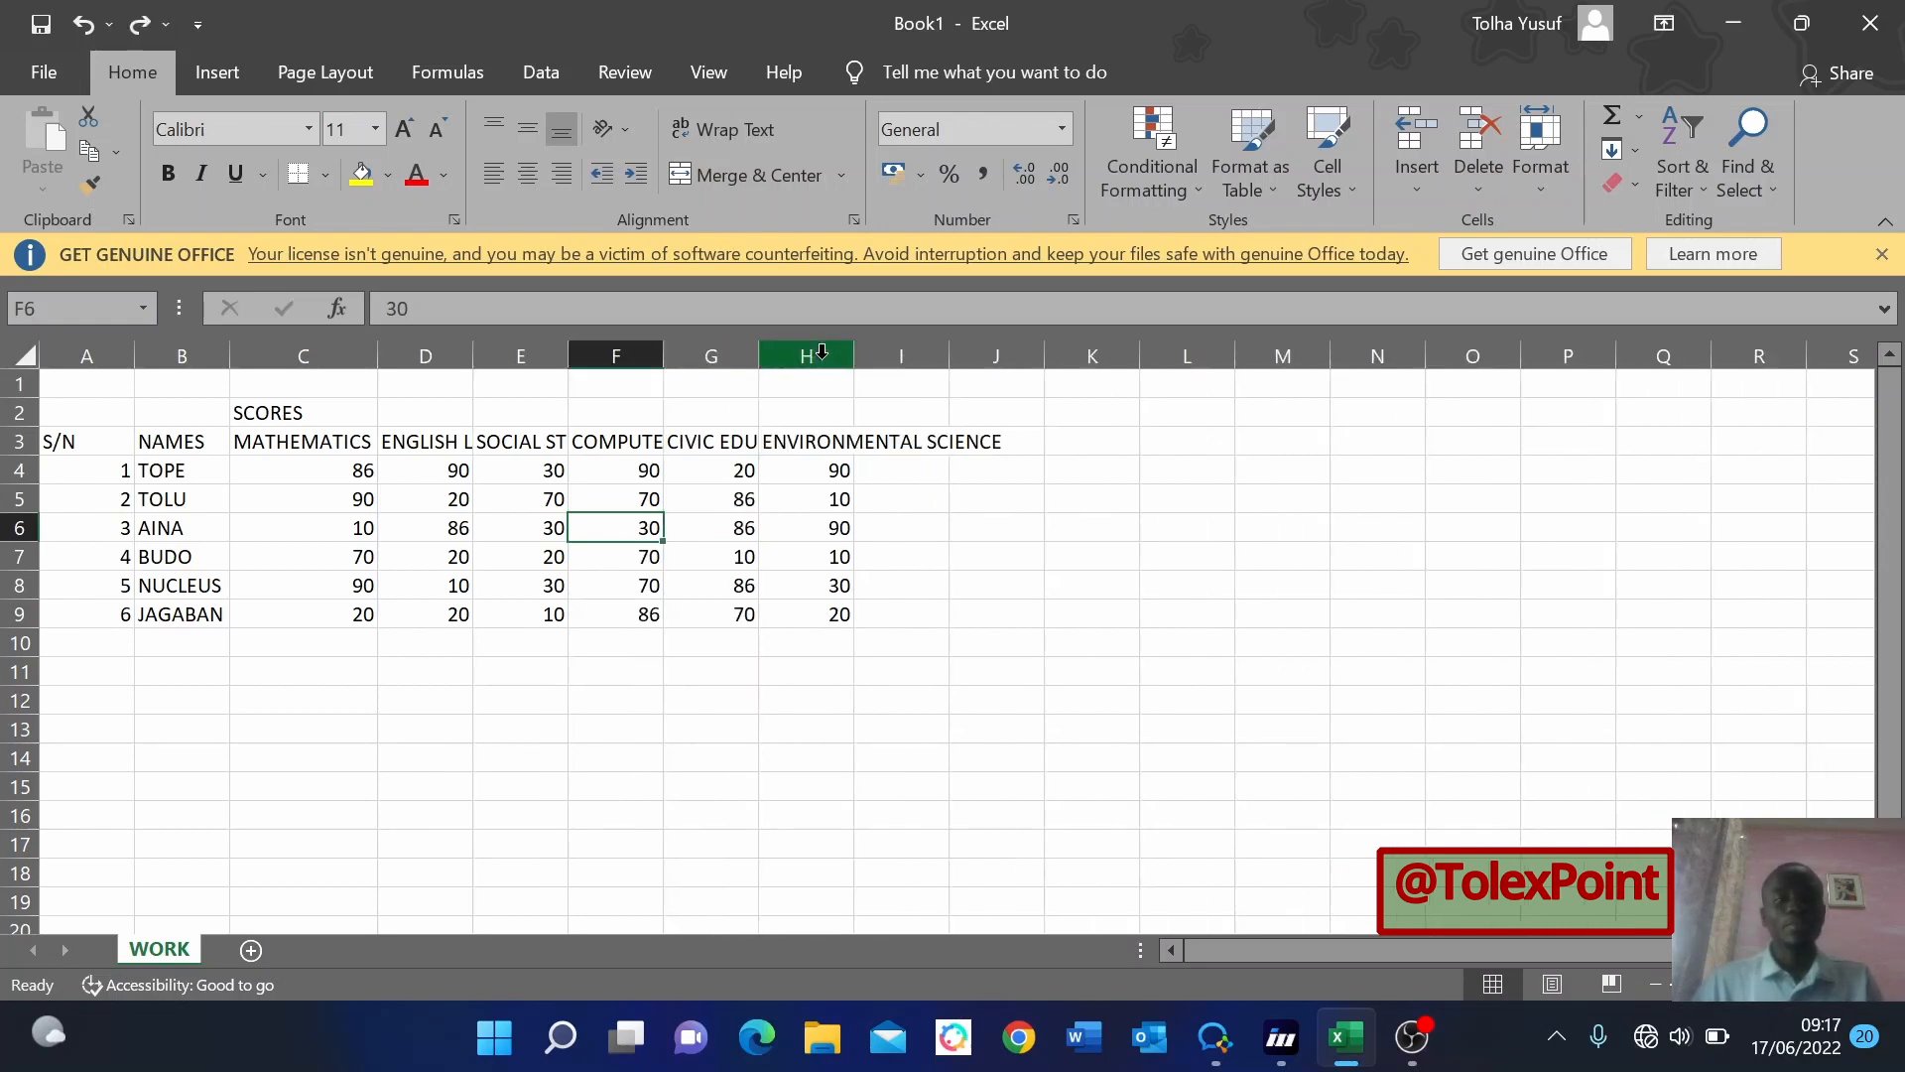
{"action": "left_click", "coordinate": [757, 640]}
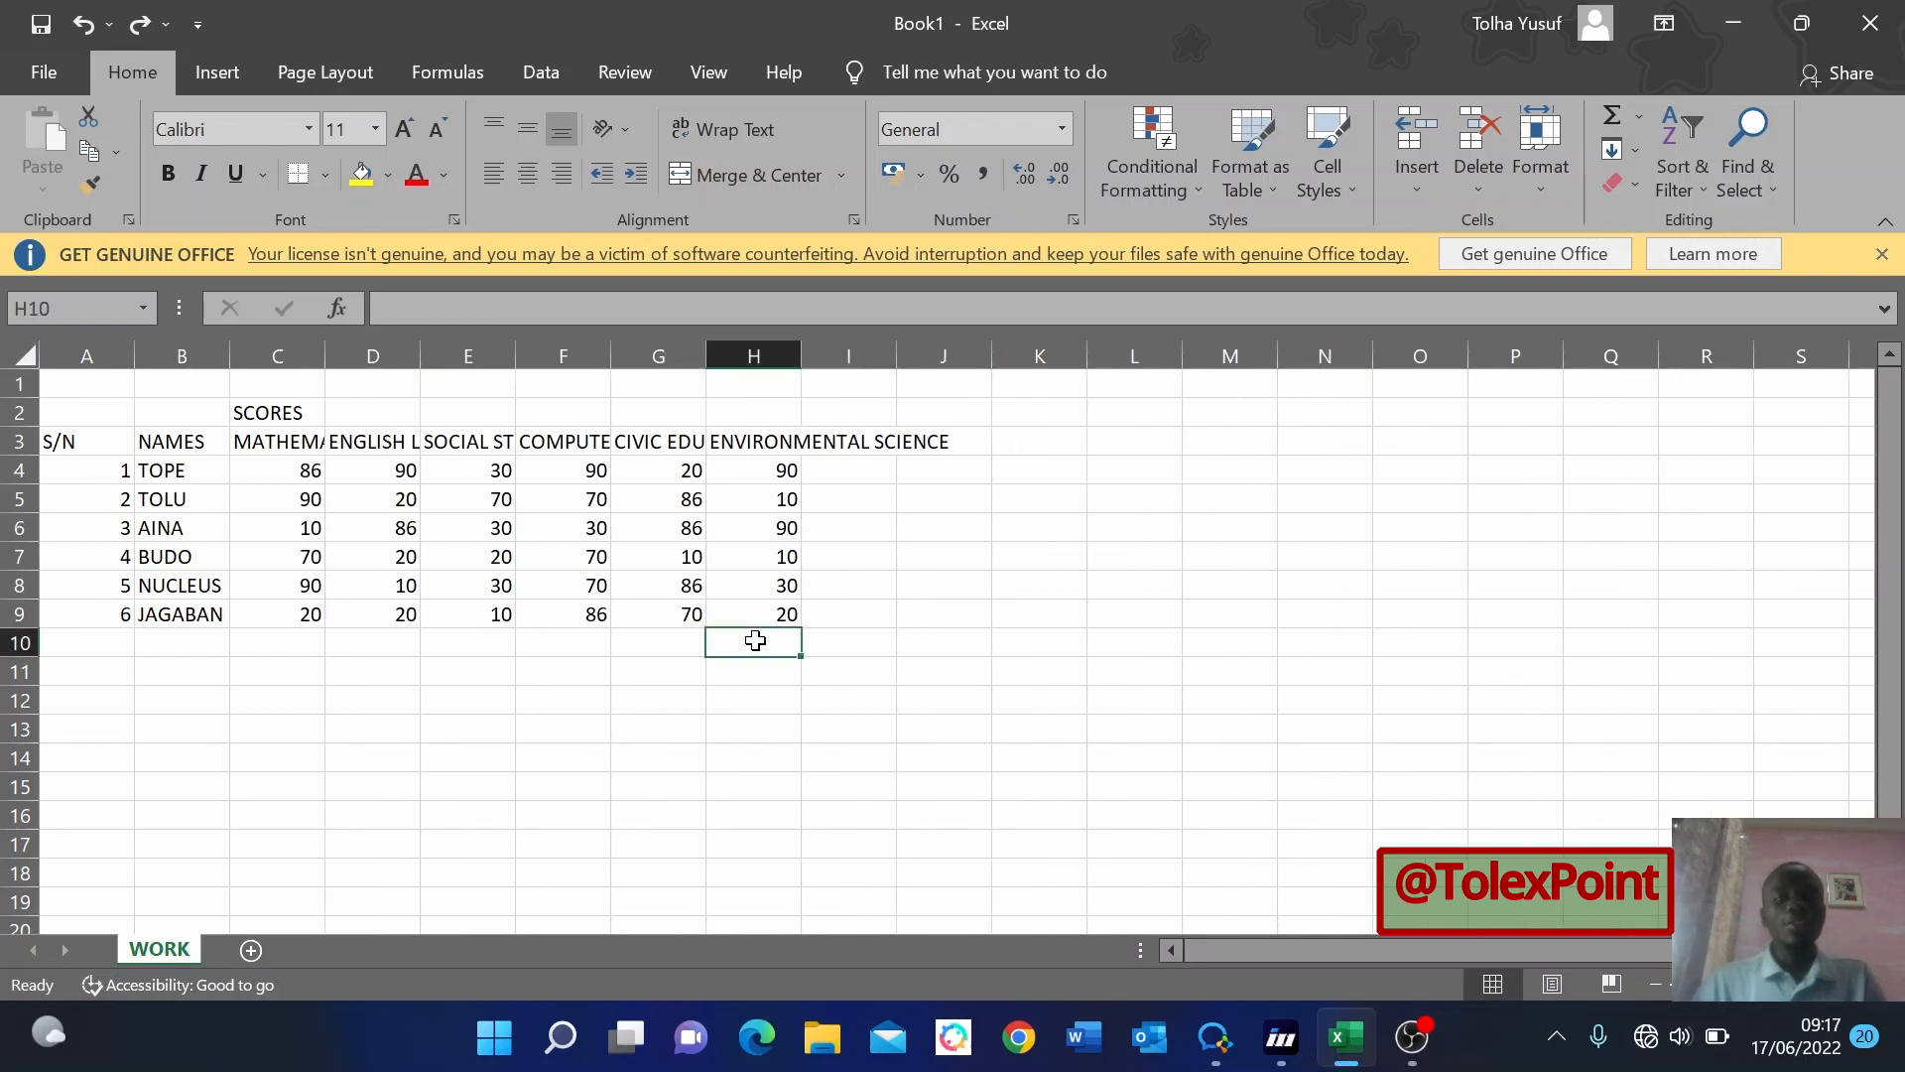
Select the entire sheet and AutoFit all column widths to their contents at once.
{"action": "left_click", "coordinate": [27, 355]}
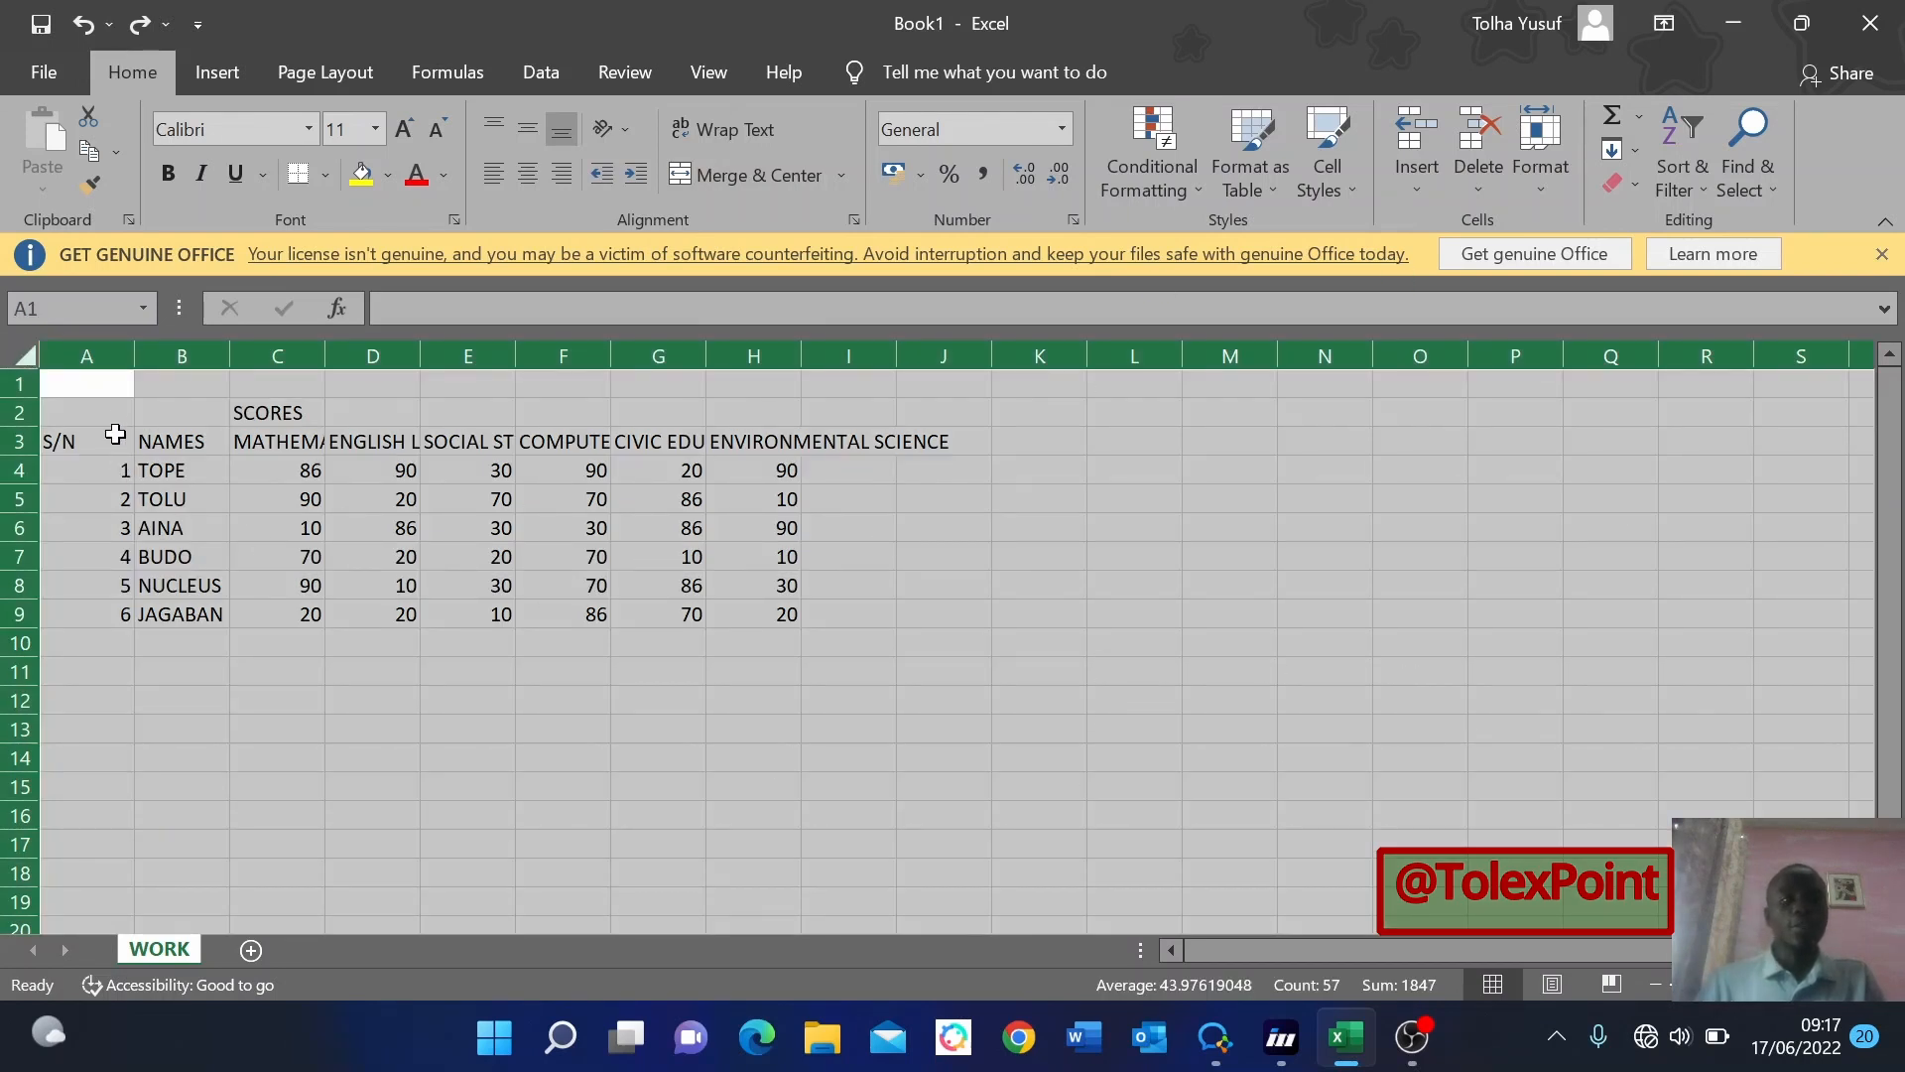
{"action": "double_click", "coordinate": [135, 354]}
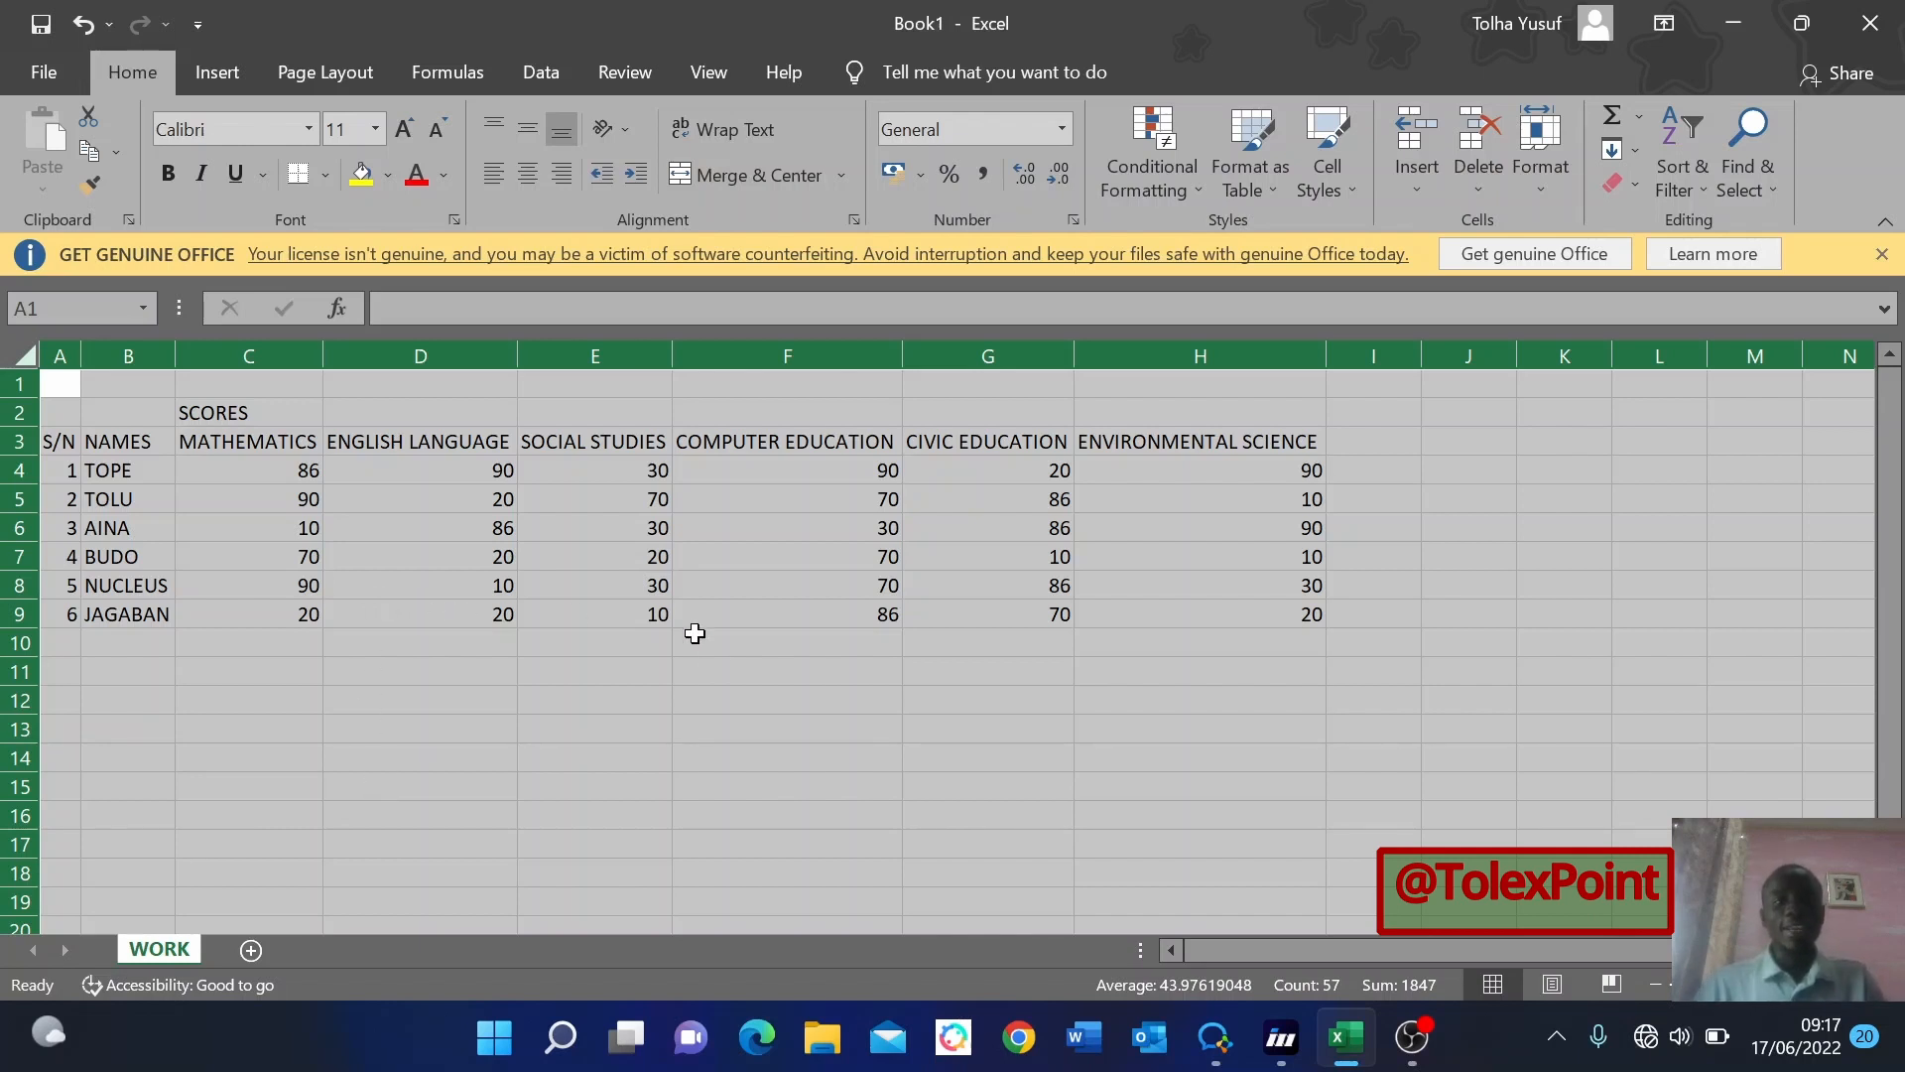
{"action": "left_click", "coordinate": [713, 661]}
Check how each subject heading from C3 to H3 fits within its resized column.
{"action": "left_click", "coordinate": [264, 440]}
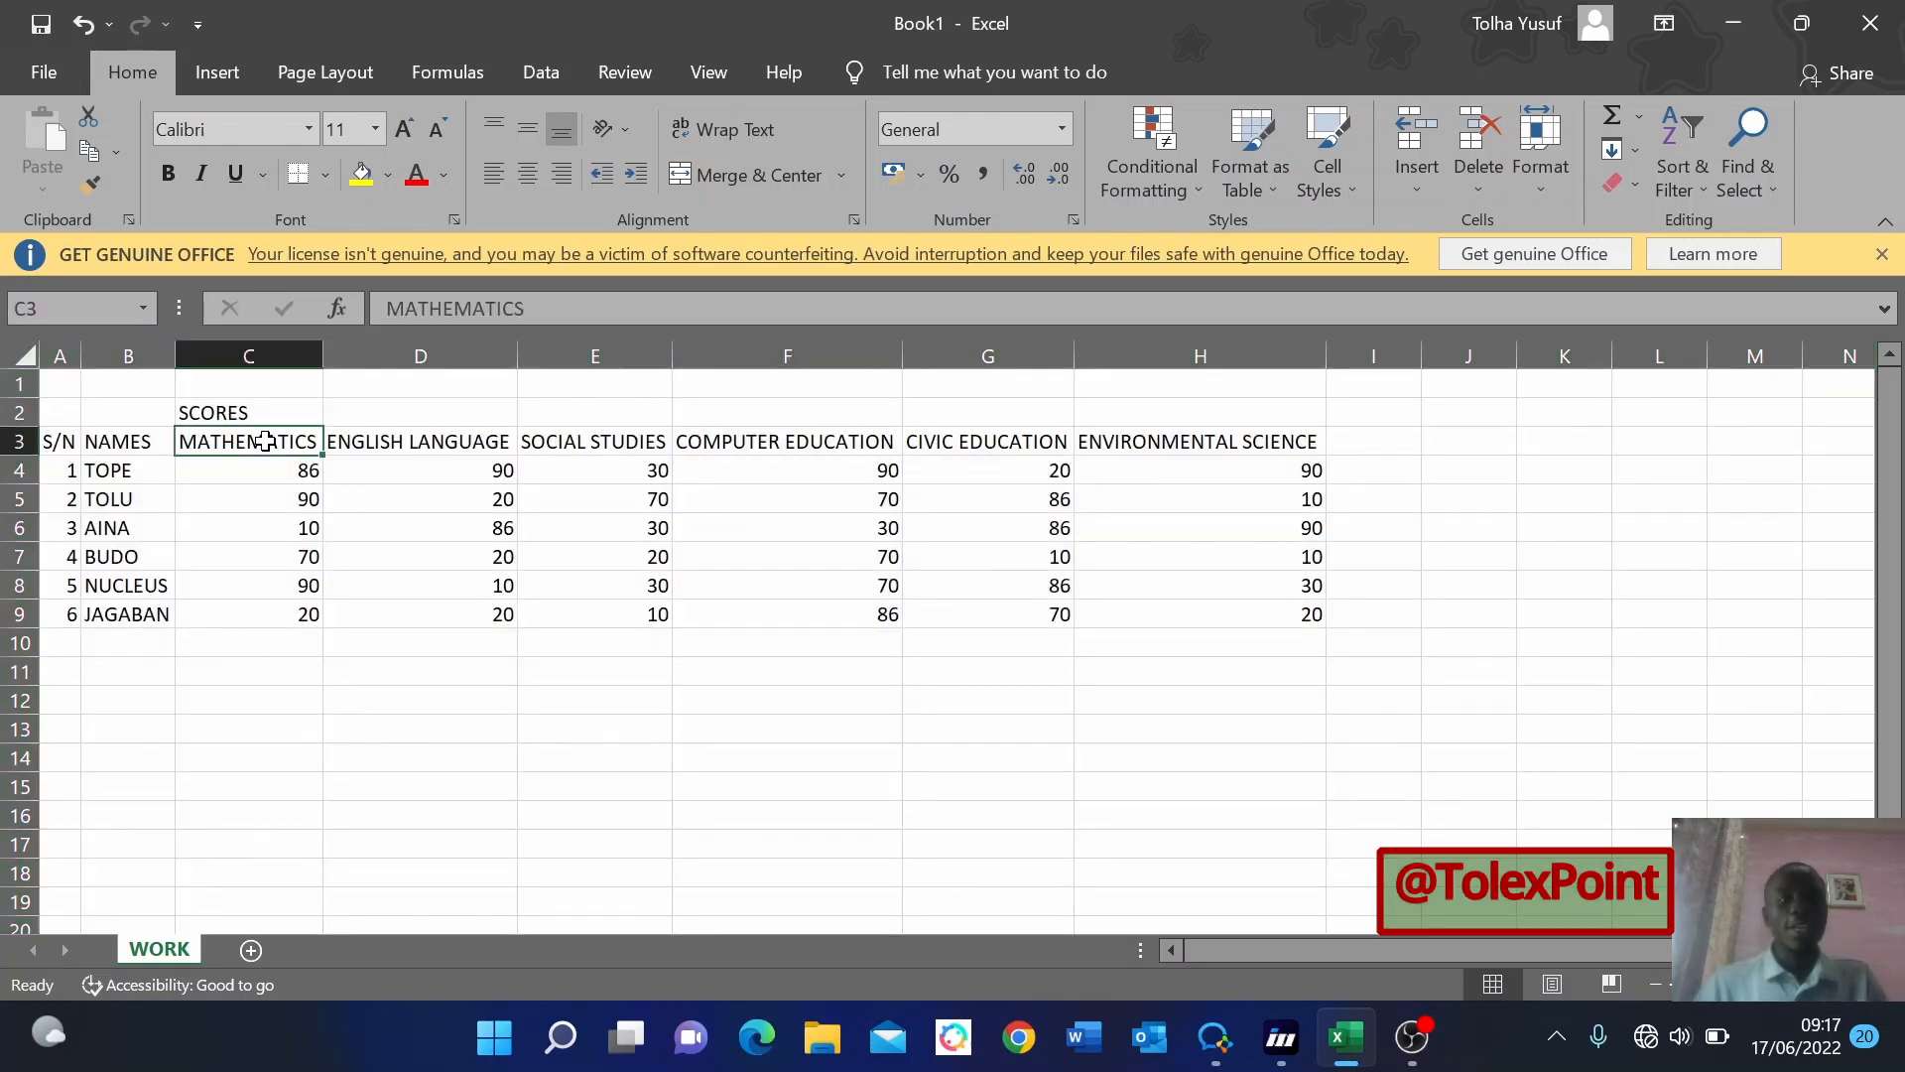
{"action": "left_click", "coordinate": [421, 444]}
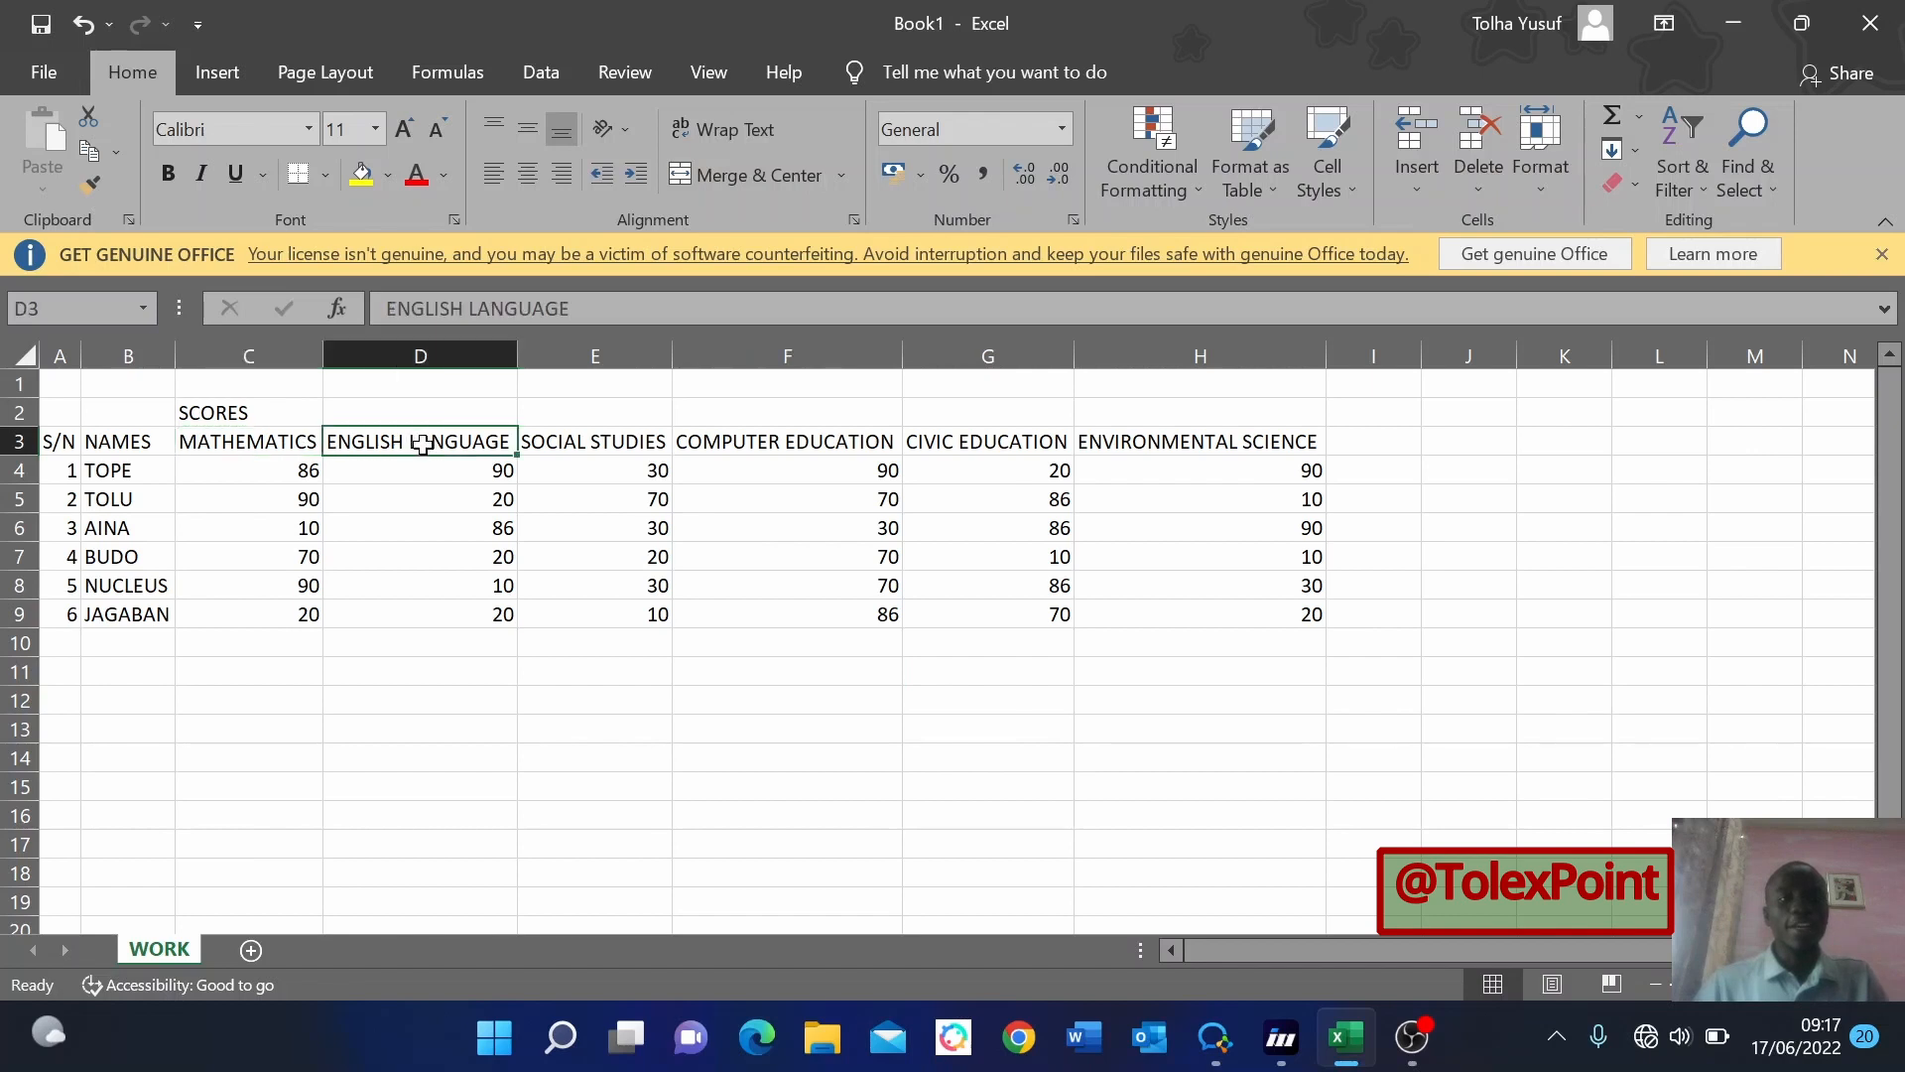
{"action": "left_click", "coordinate": [599, 446]}
{"action": "left_click", "coordinate": [756, 443]}
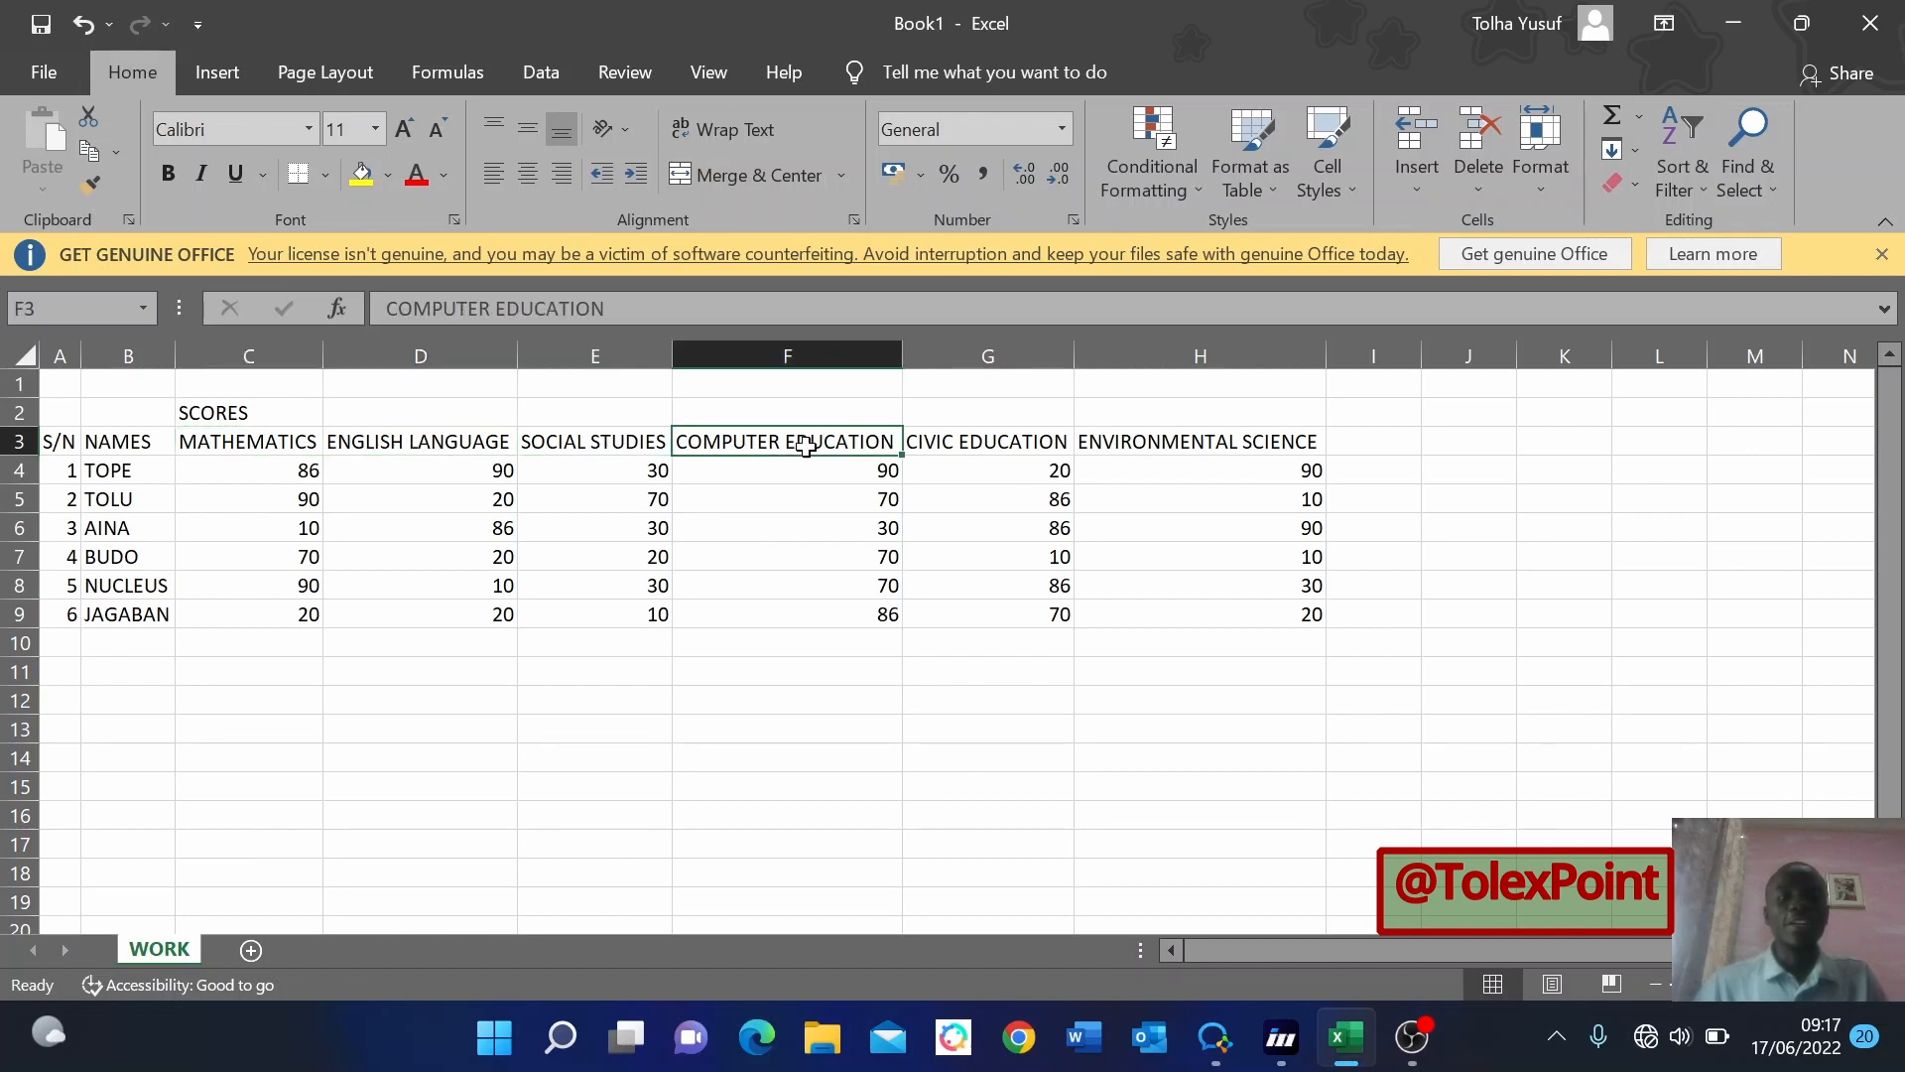
{"action": "left_click", "coordinate": [1012, 446]}
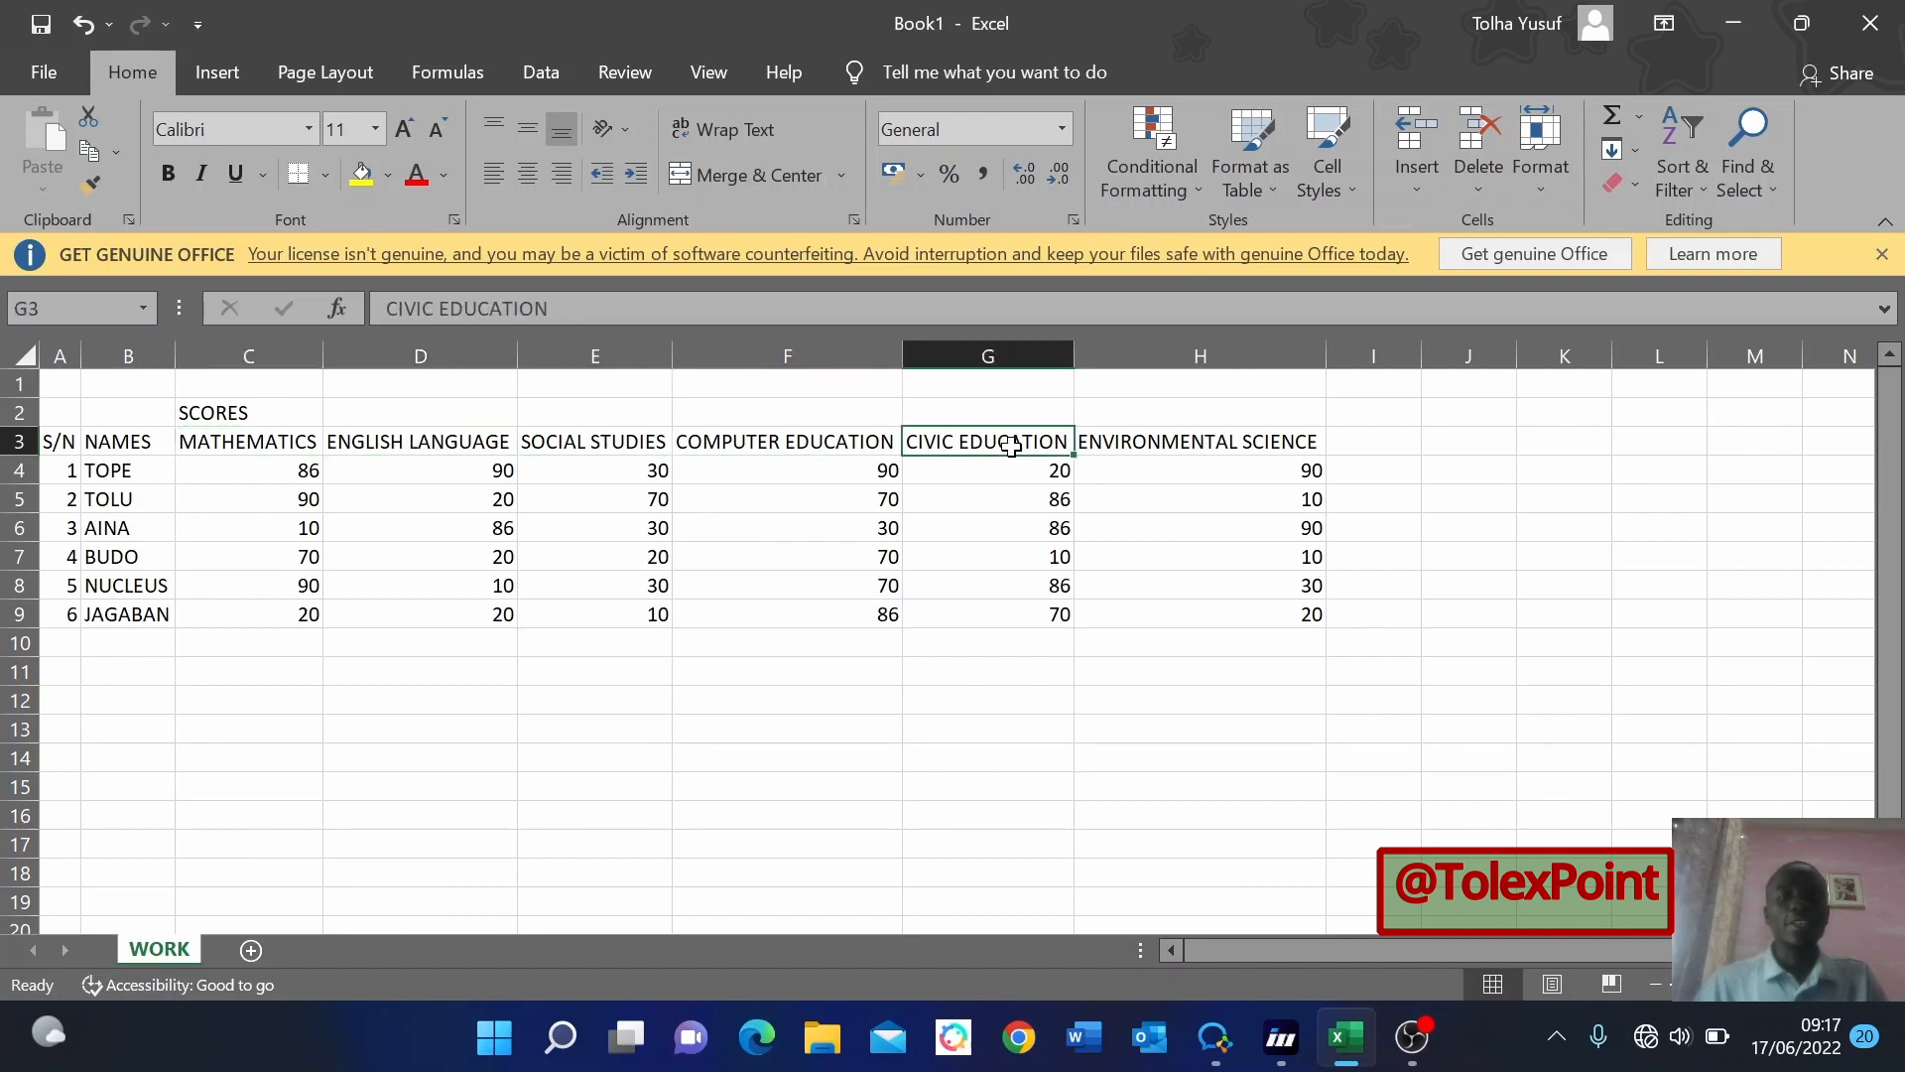
{"action": "left_click", "coordinate": [1198, 441]}
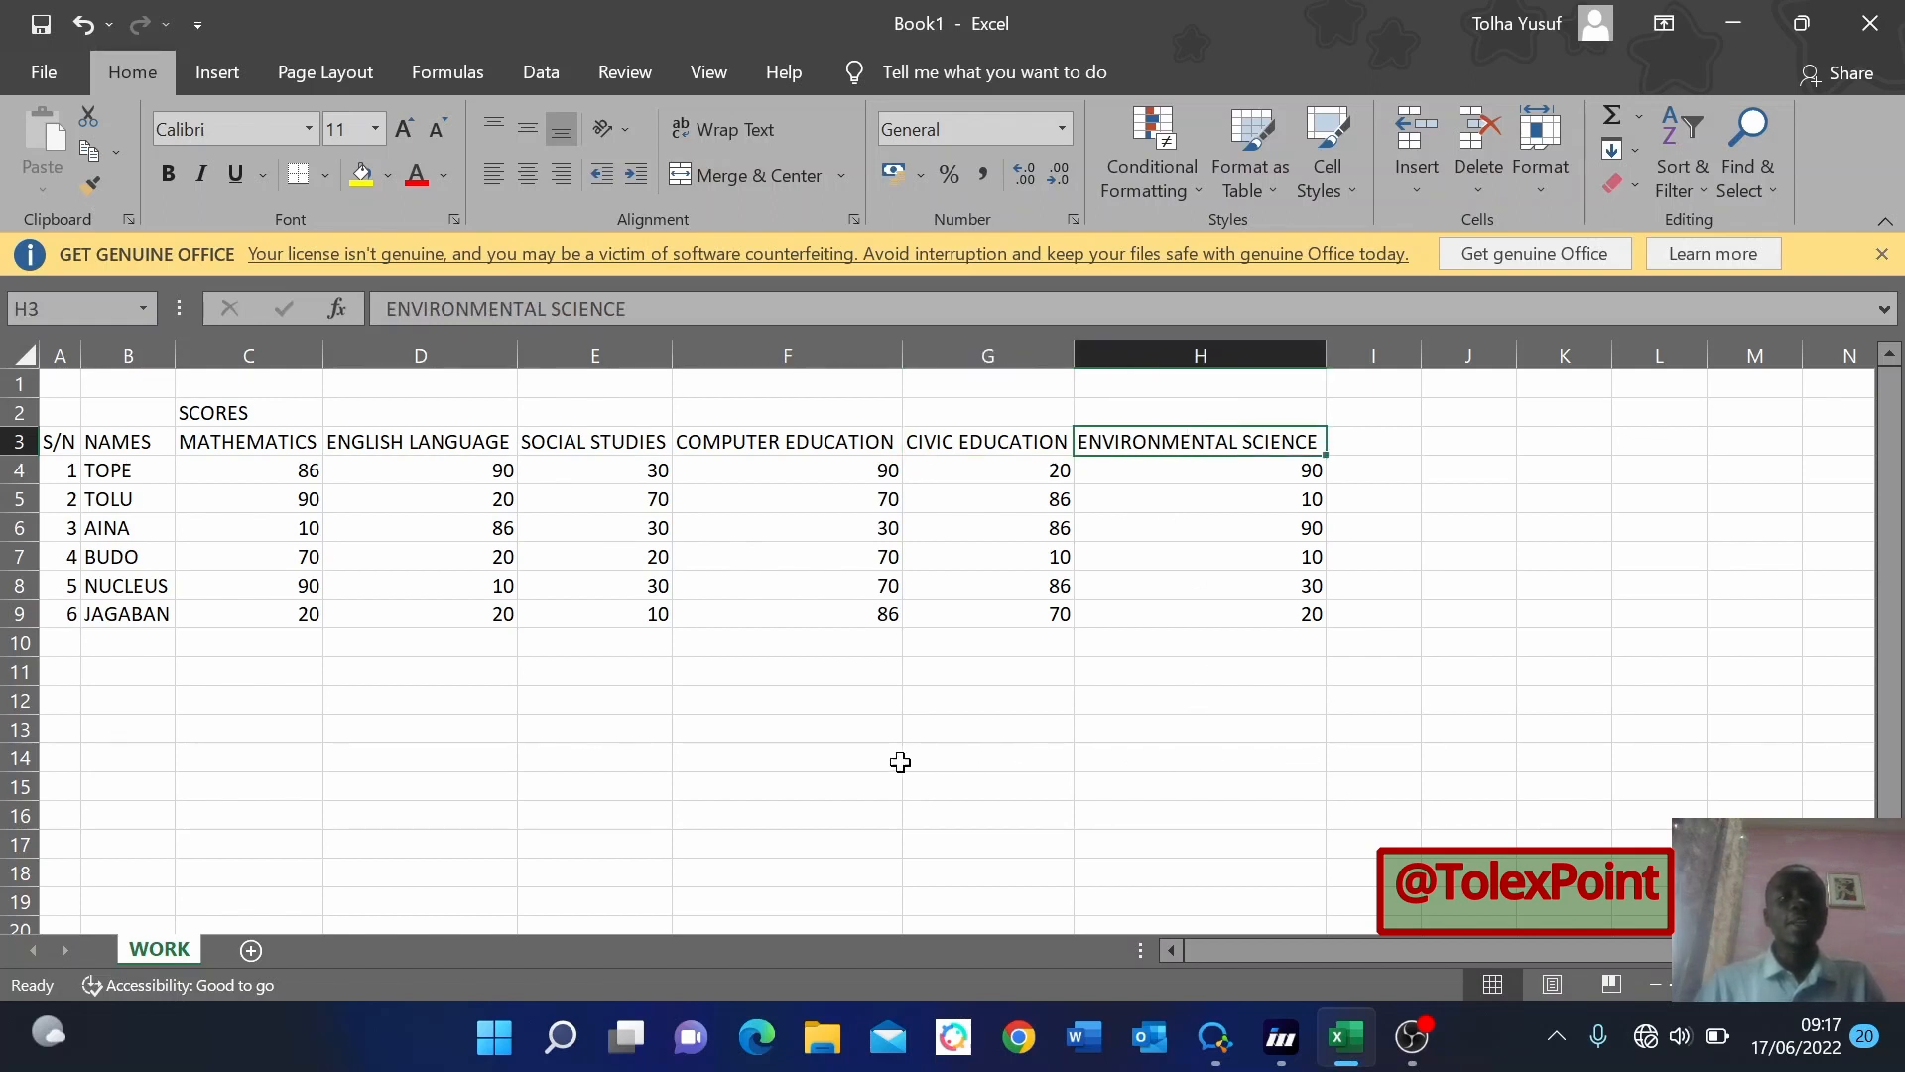
{"action": "left_click", "coordinate": [766, 726]}
{"action": "left_click", "coordinate": [404, 613]}
{"action": "left_click", "coordinate": [435, 575]}
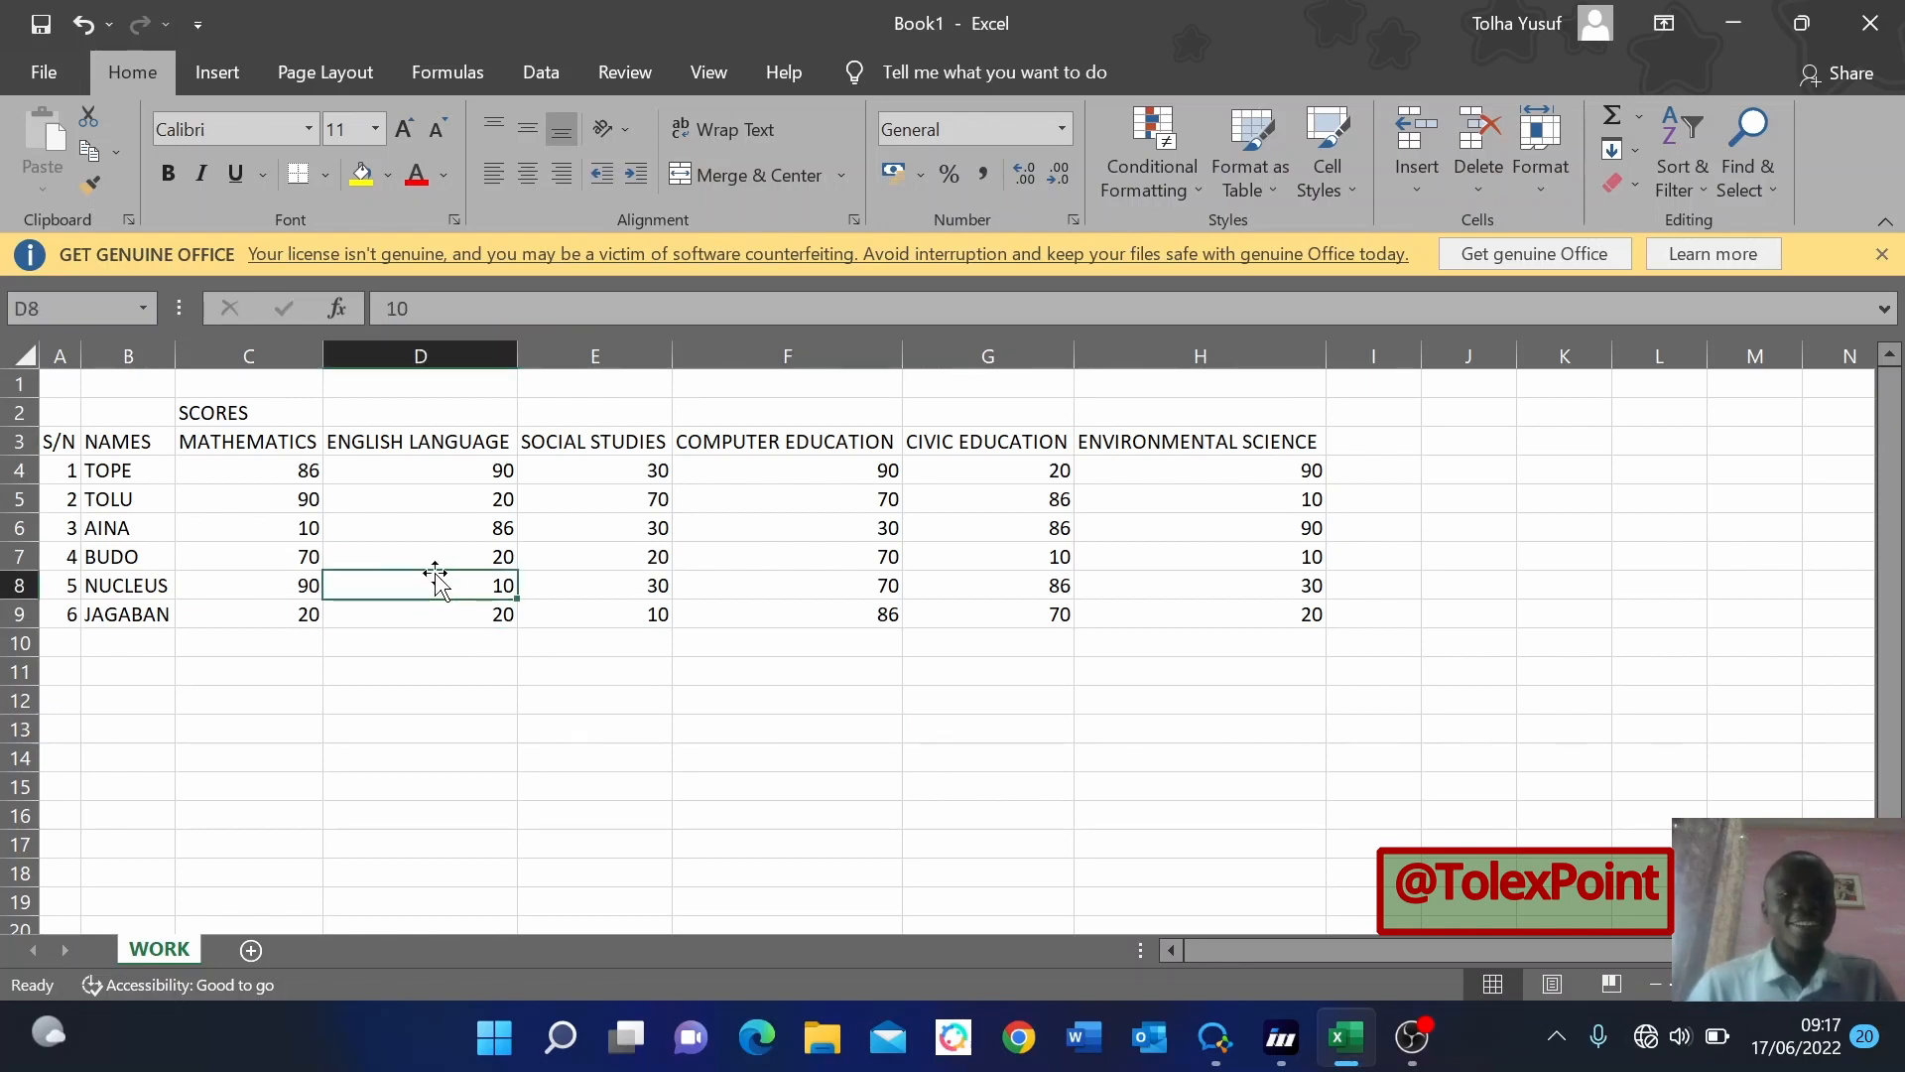
{"action": "left_click", "coordinate": [328, 525]}
{"action": "left_click", "coordinate": [304, 635]}
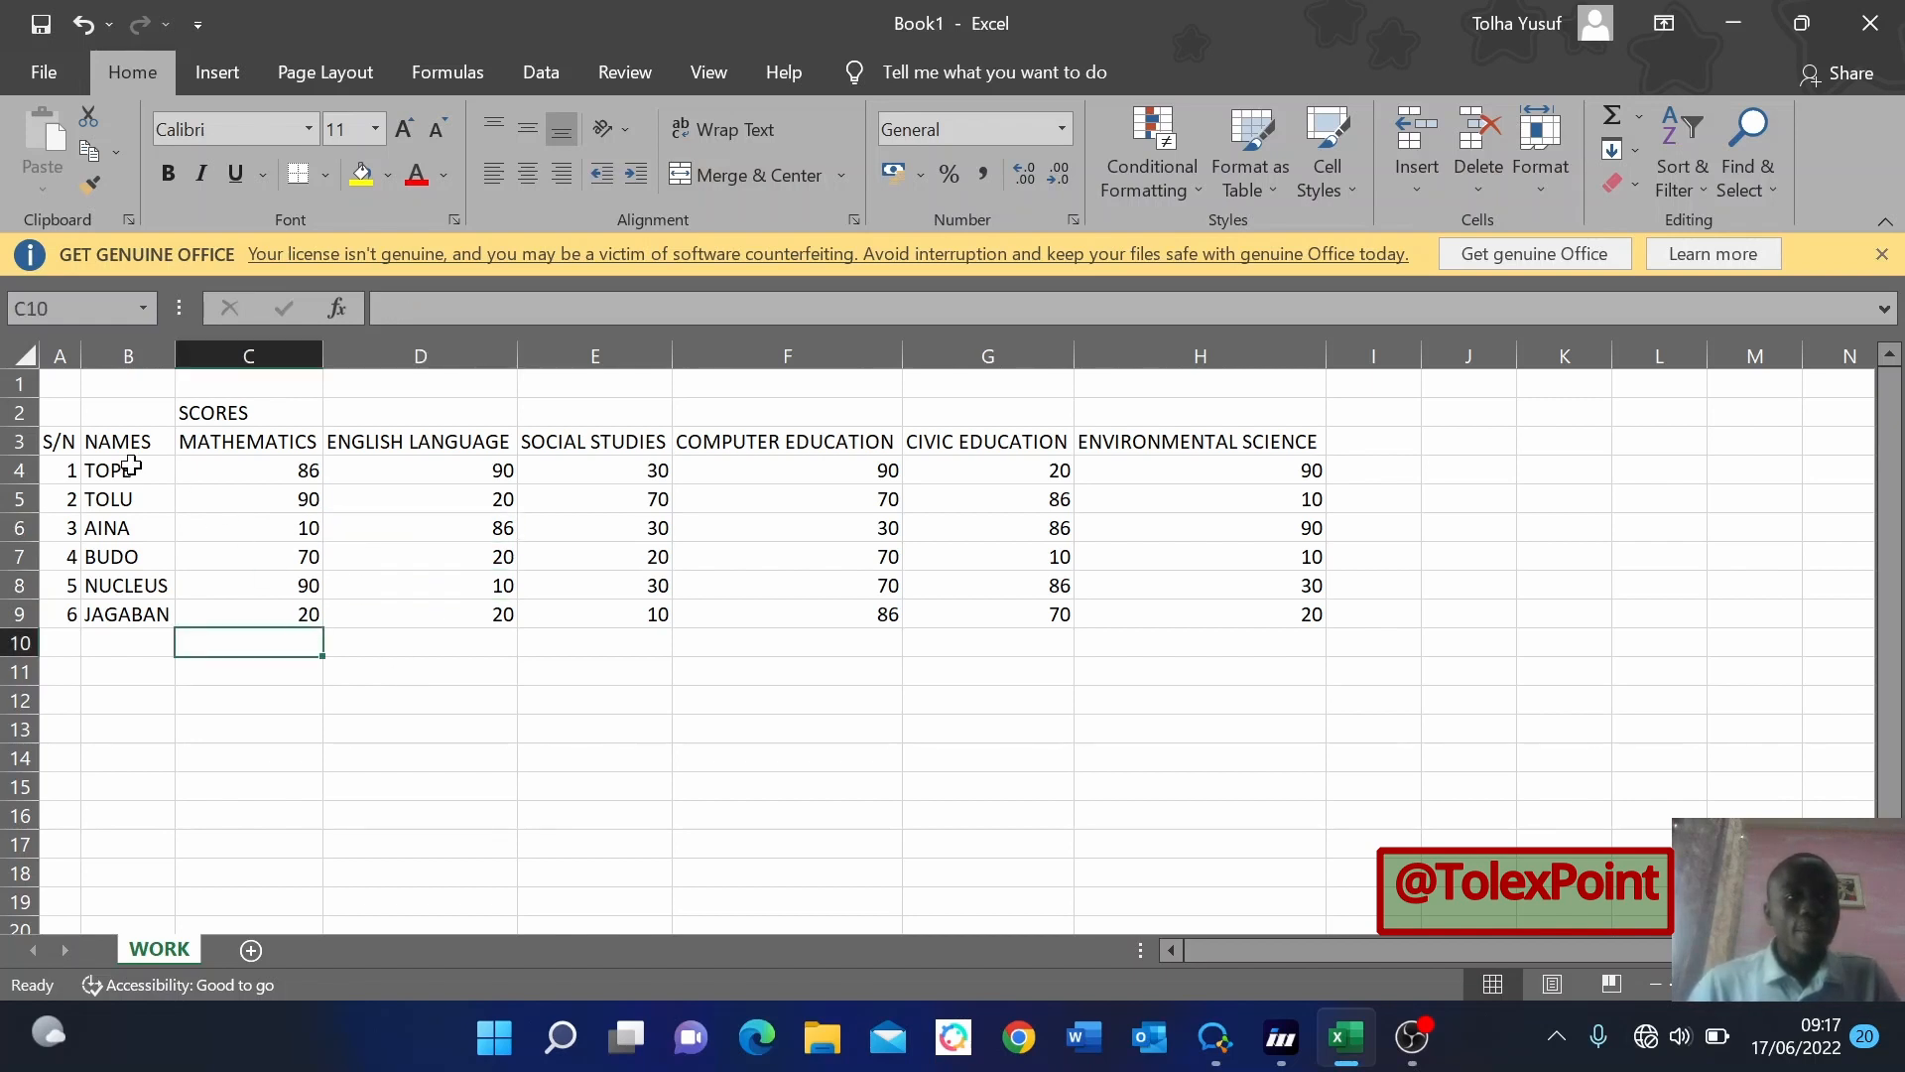
Make the heading row A3:H3 bold, from S/N to ENVIRONMENTAL SCIENCE.
{"action": "left_click", "coordinate": [64, 440]}
{"action": "left_click_drag", "start_coordinate": [65, 440], "coordinate": [1179, 441]}
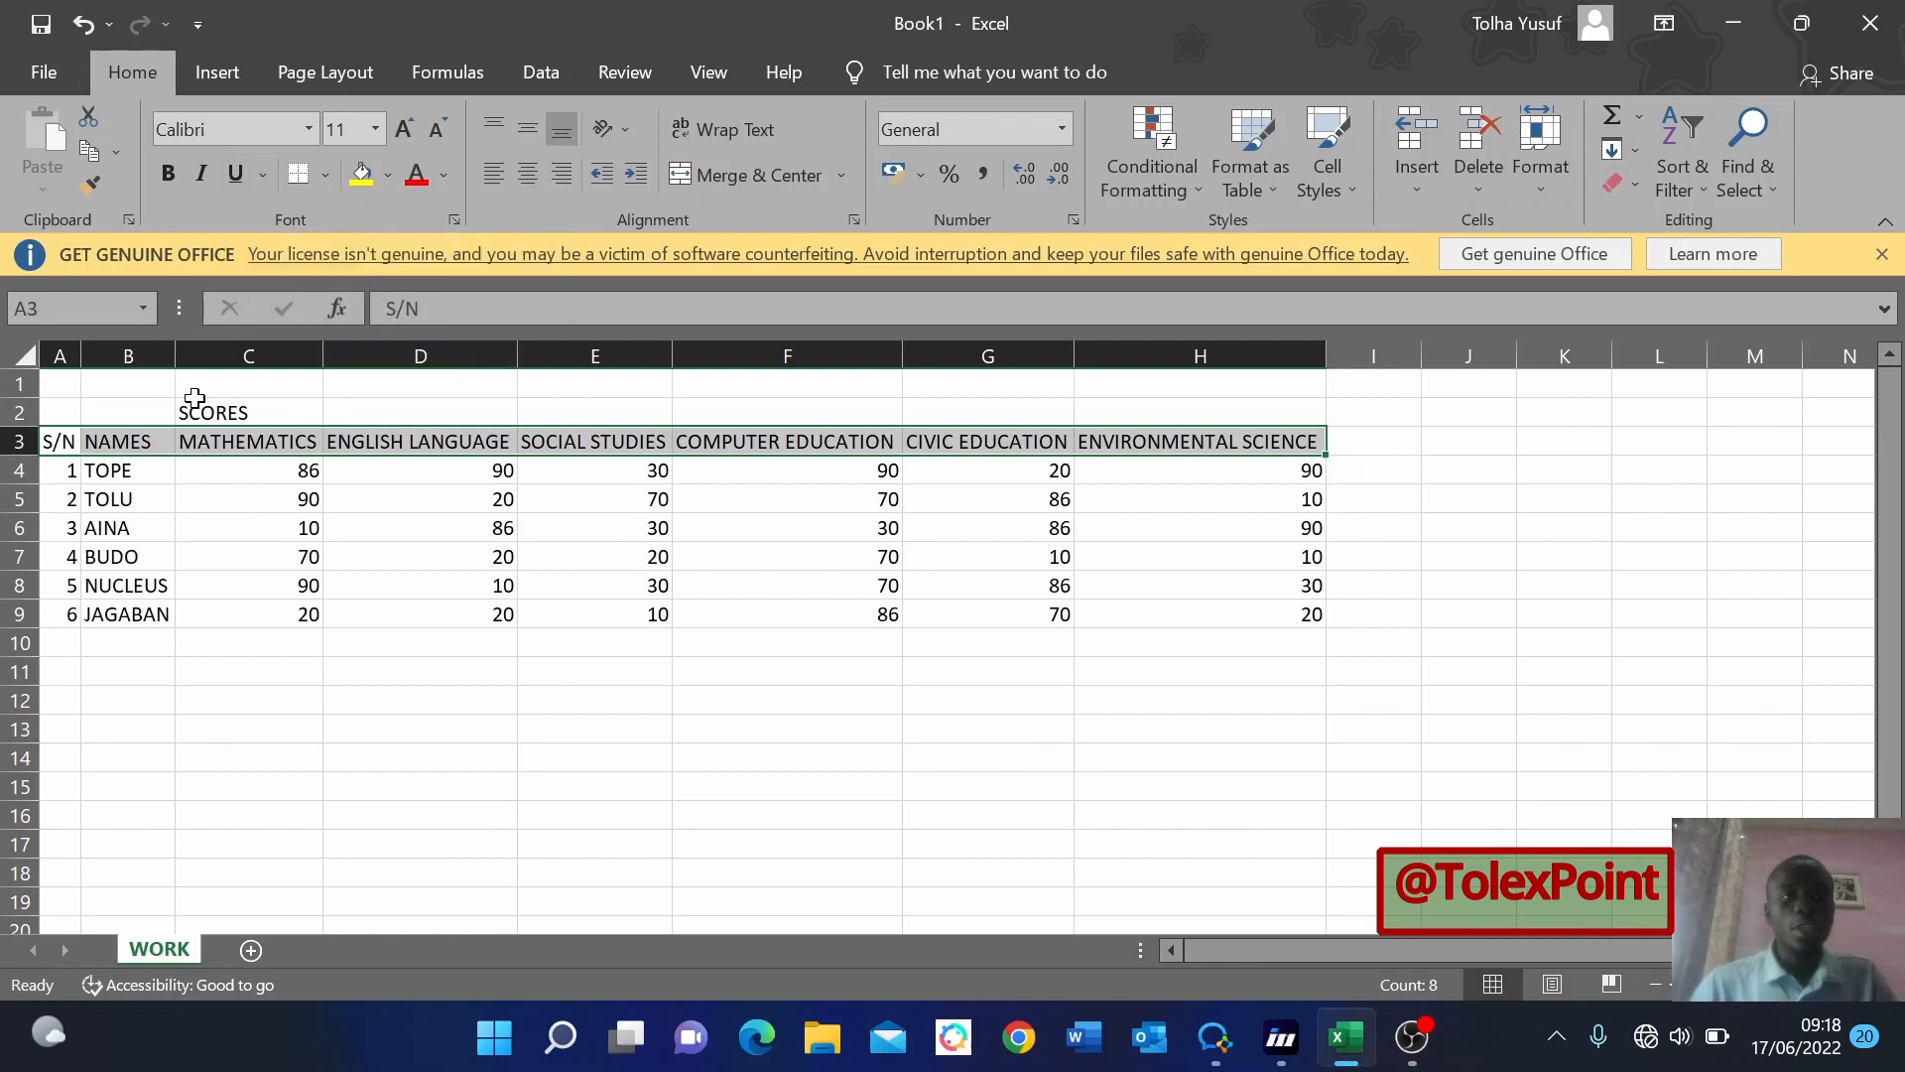
{"action": "left_click", "coordinate": [168, 176]}
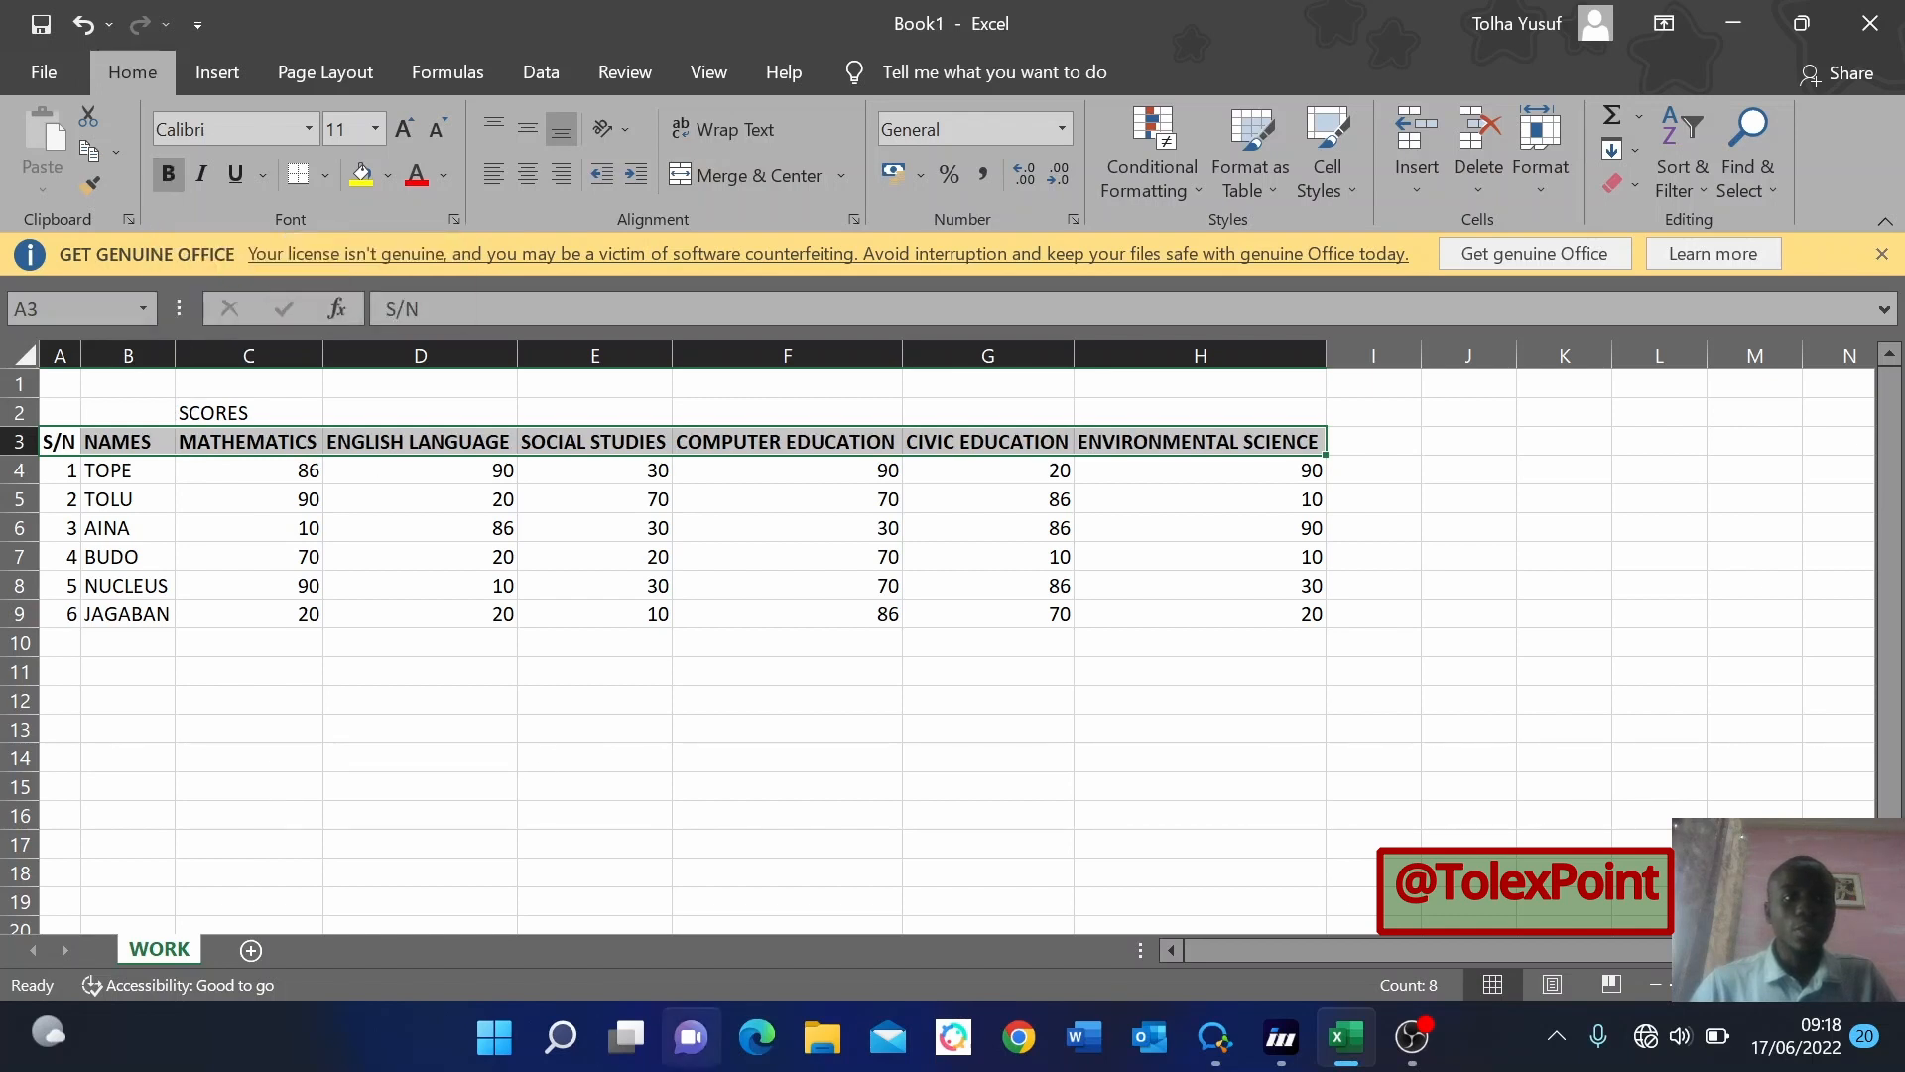
{"action": "left_click", "coordinate": [478, 707]}
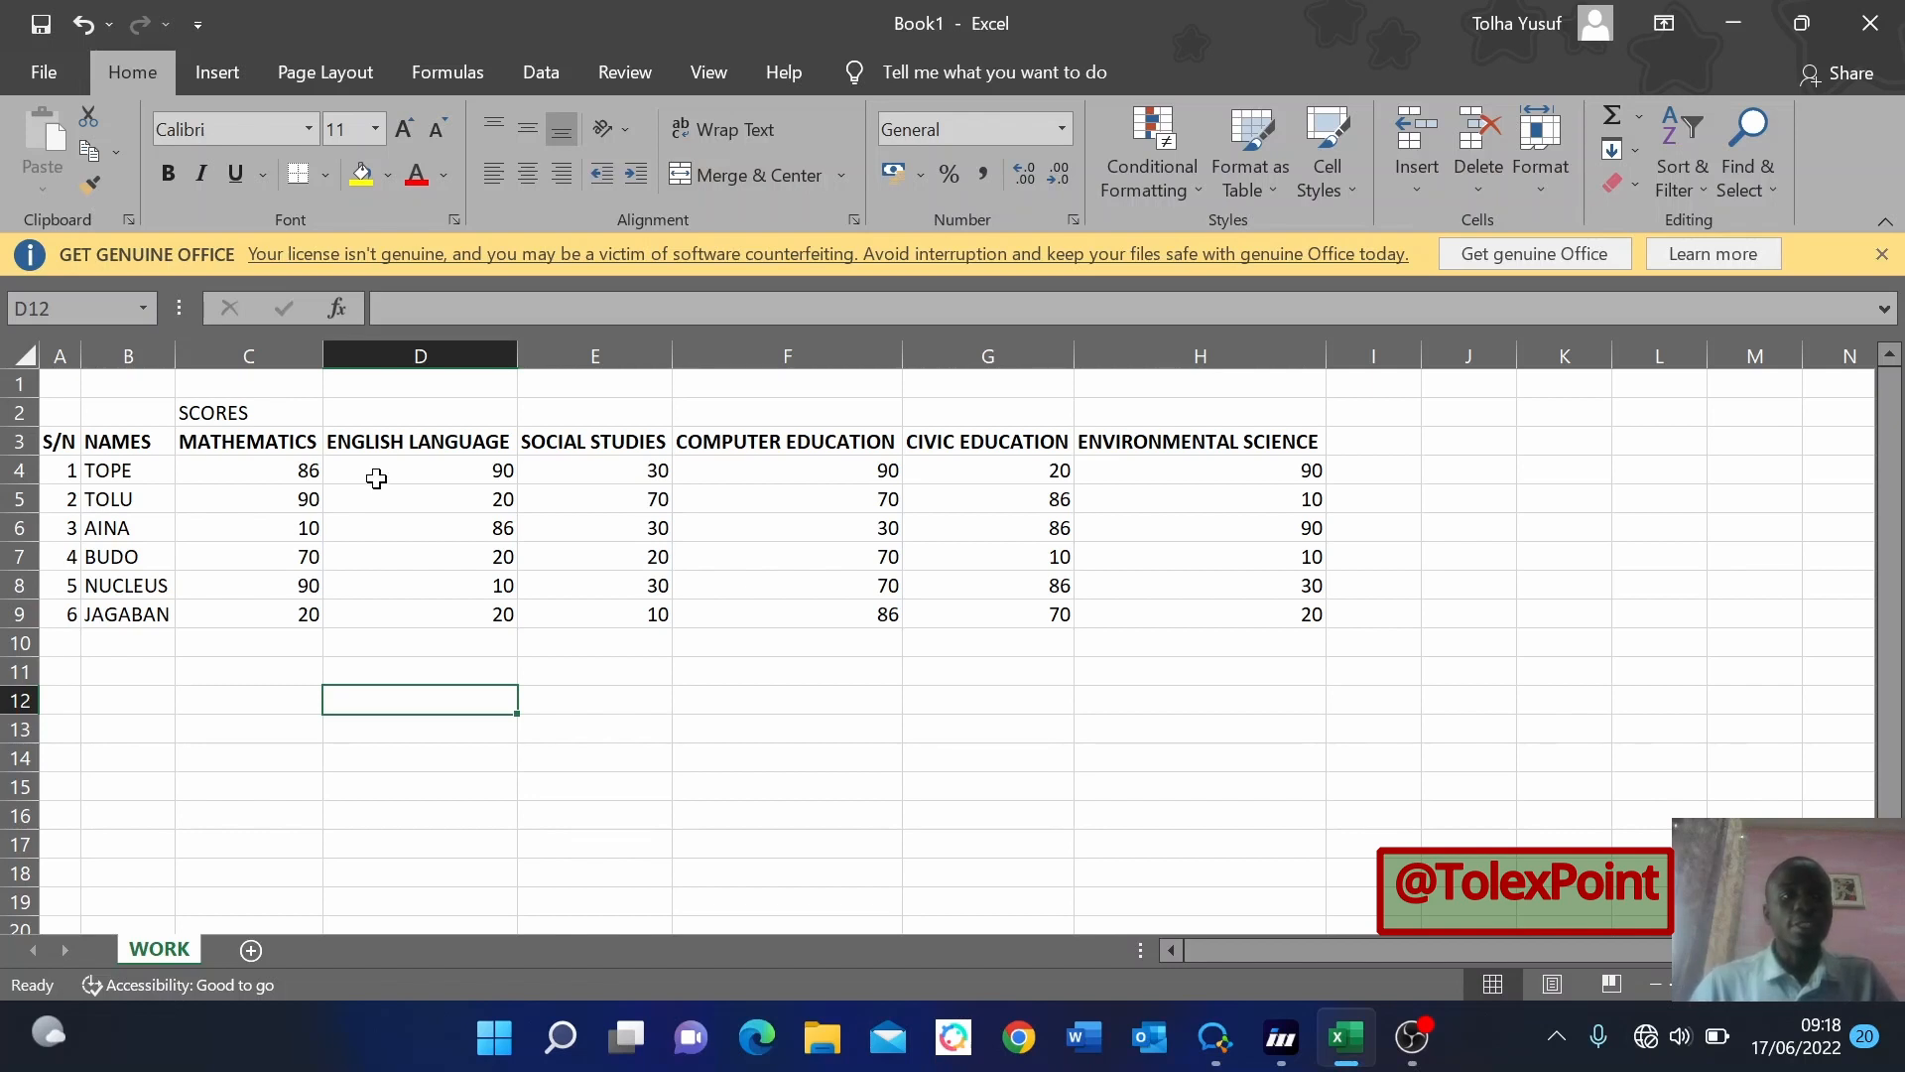
{"action": "left_click", "coordinate": [335, 558]}
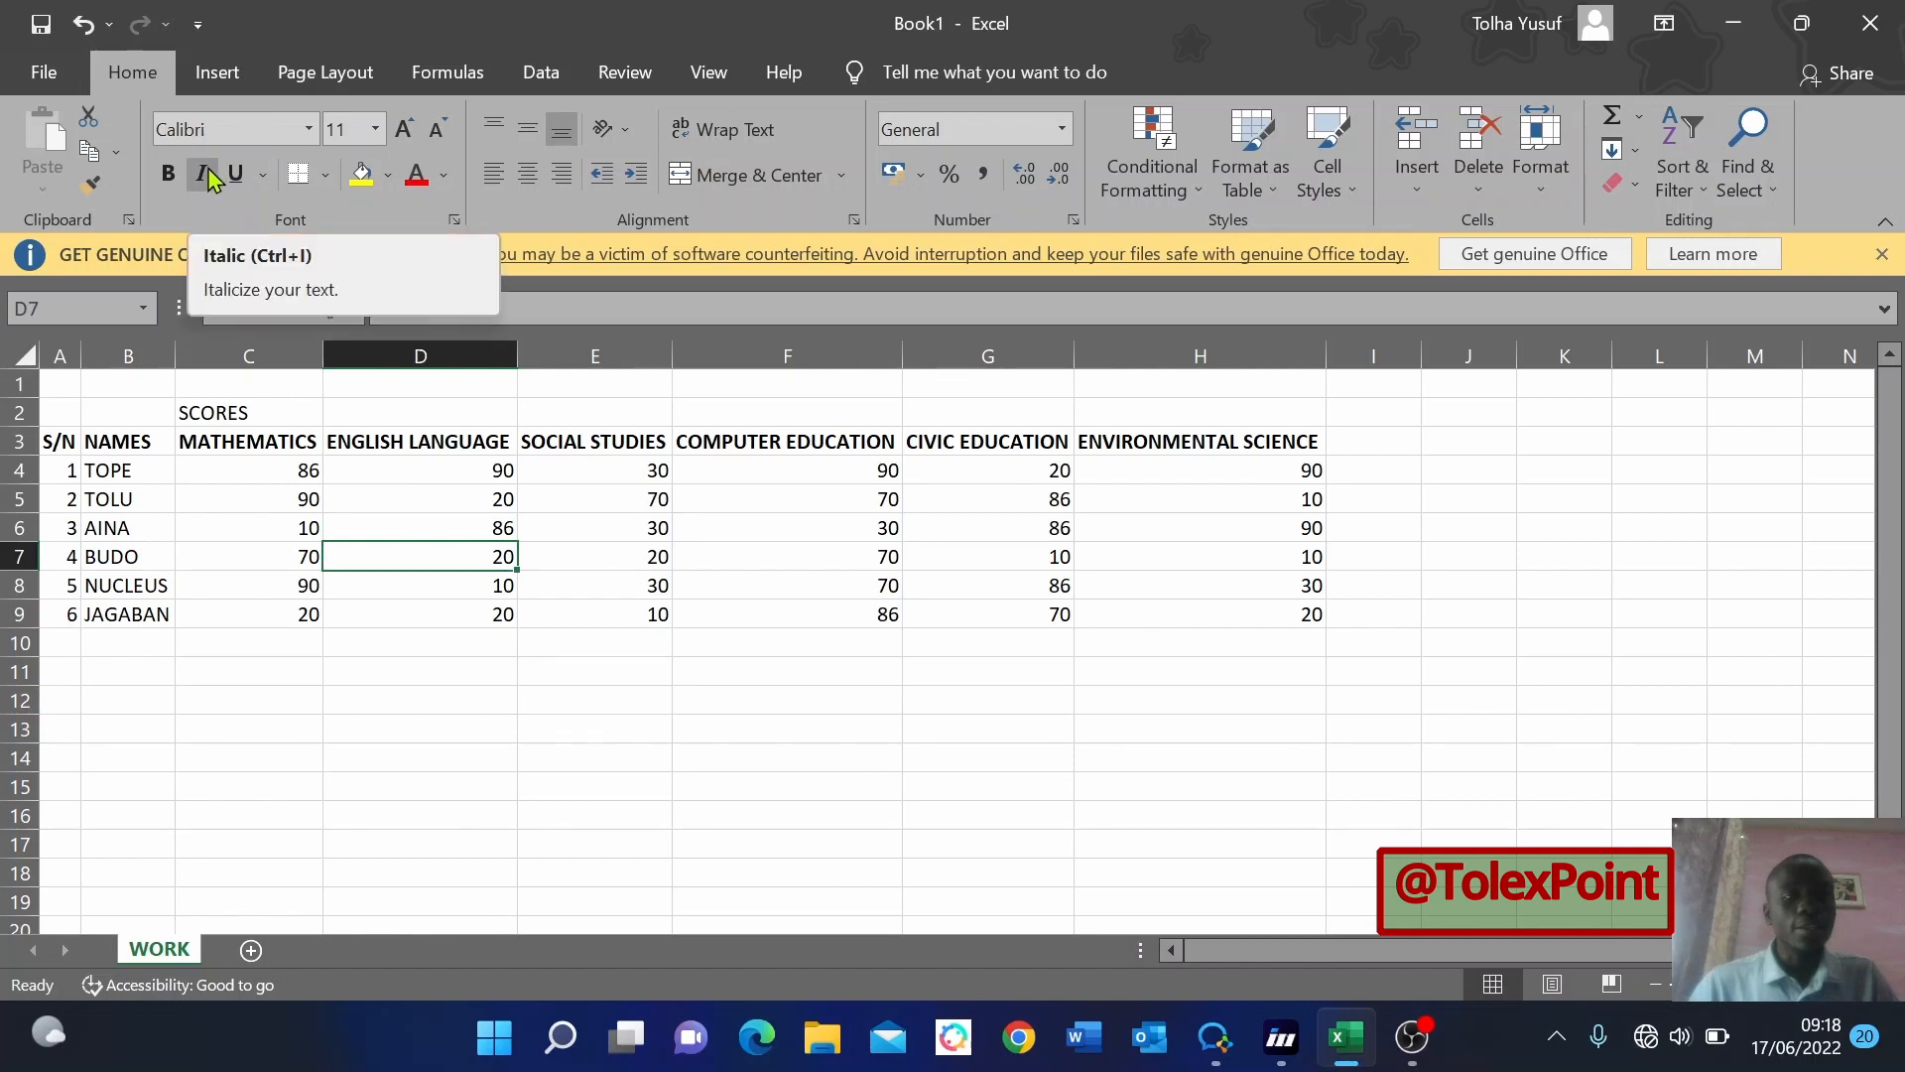
{"action": "left_click", "coordinate": [931, 508]}
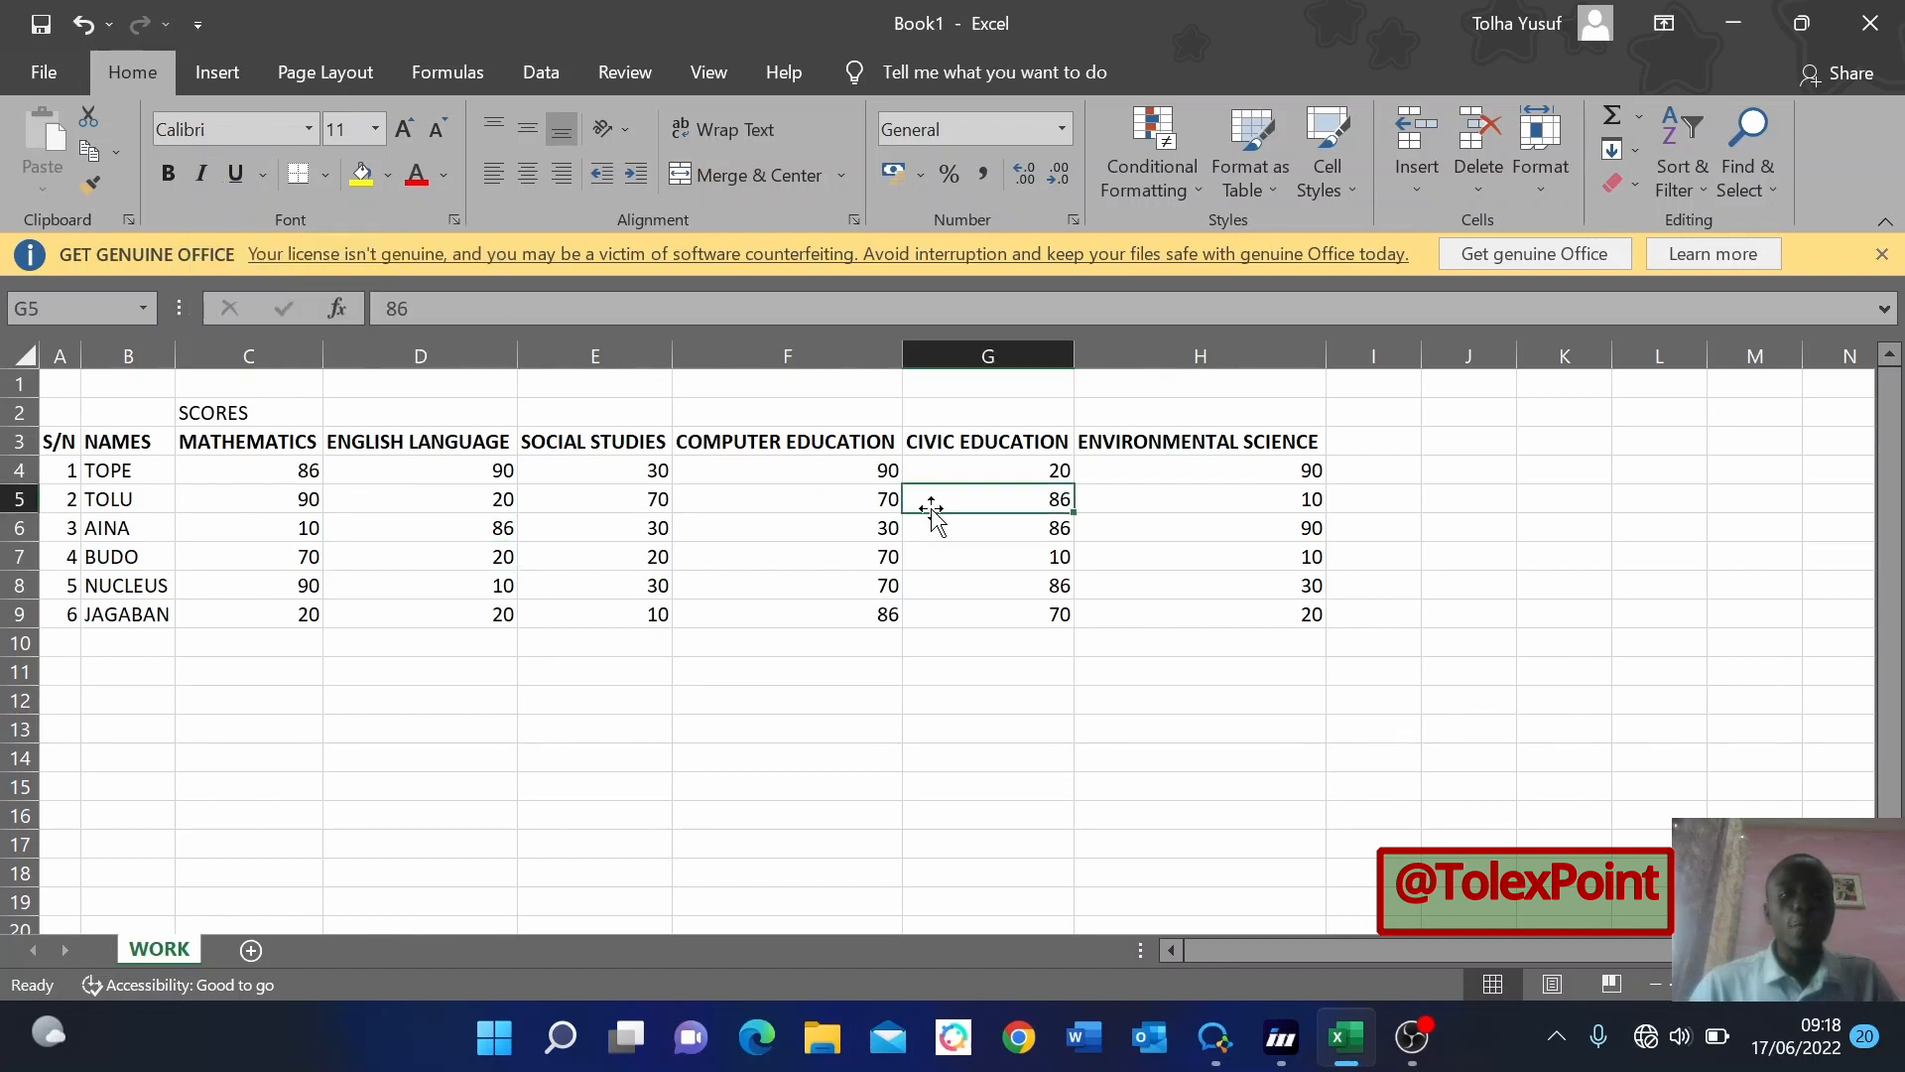
{"action": "left_click", "coordinate": [428, 678]}
{"action": "left_click", "coordinate": [167, 524]}
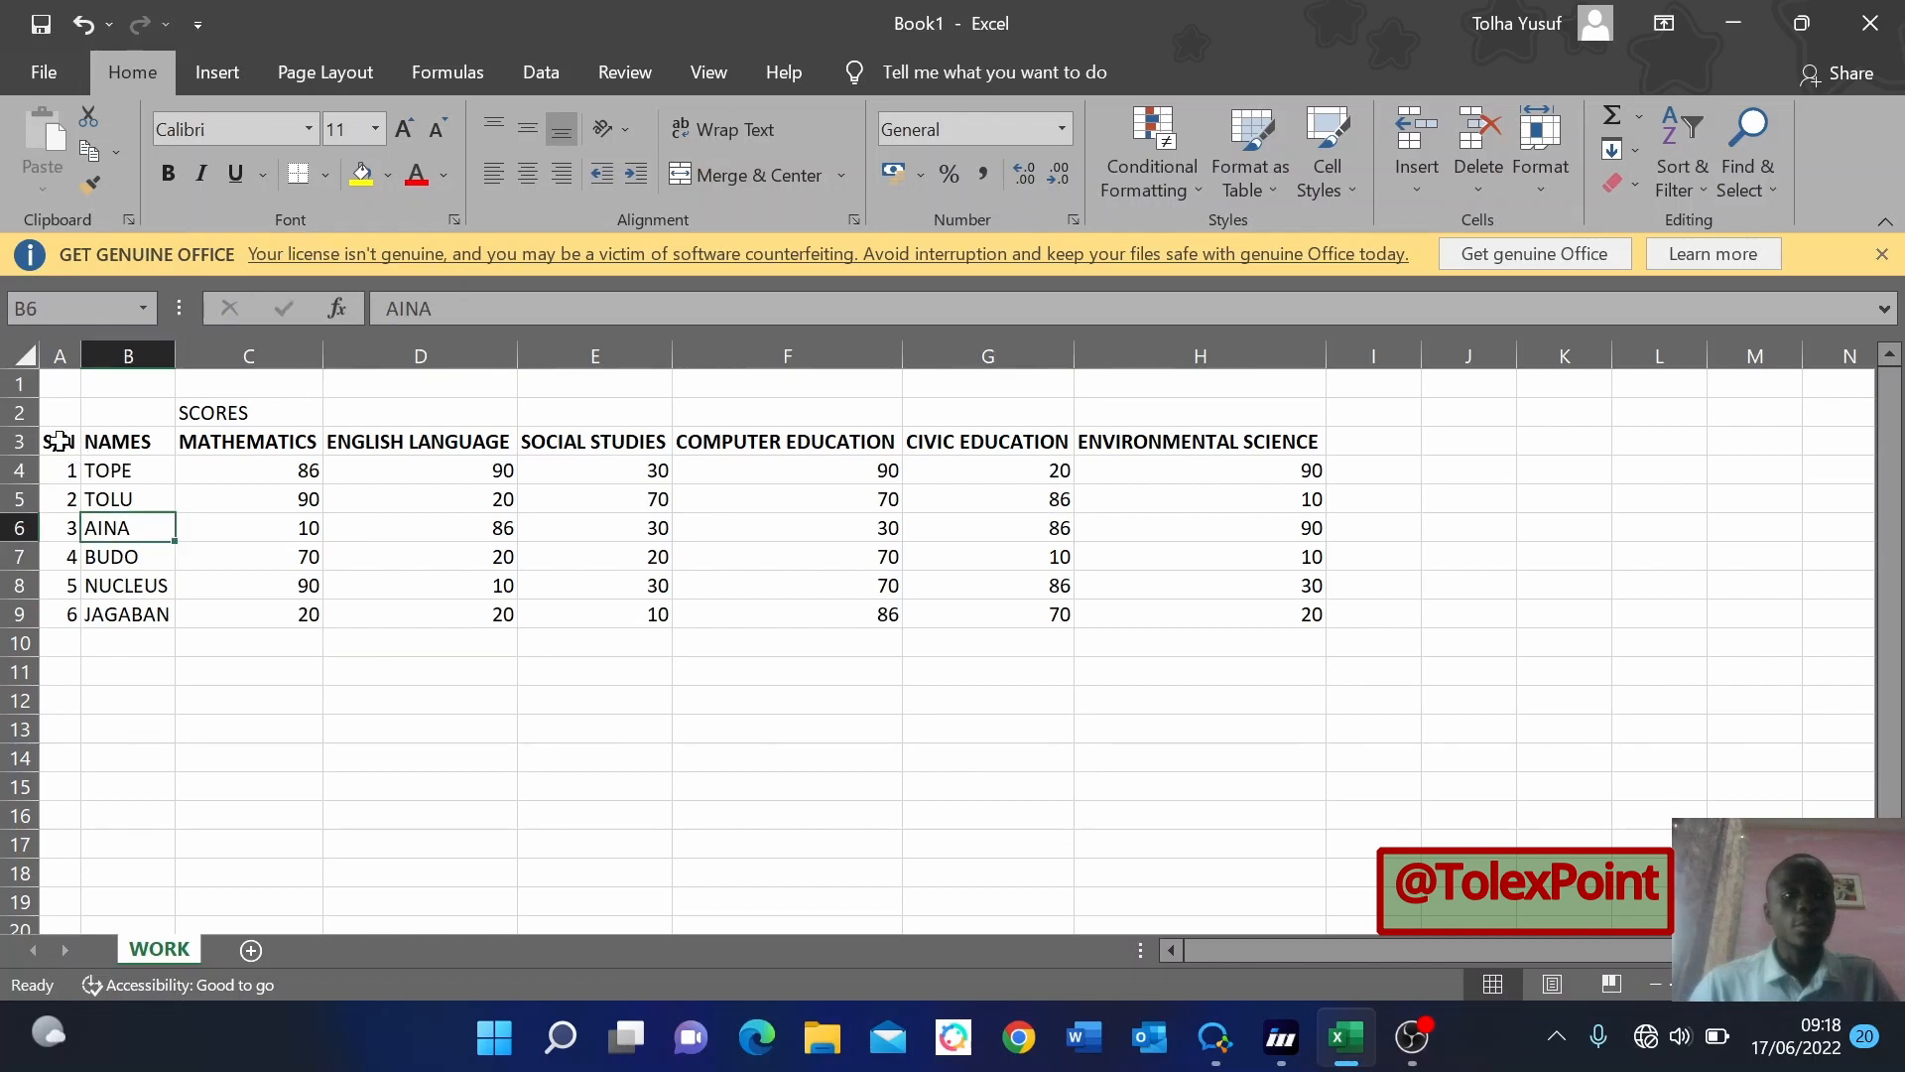
{"action": "left_click_drag", "start_coordinate": [50, 440], "coordinate": [393, 437]}
{"action": "left_click", "coordinate": [286, 567]}
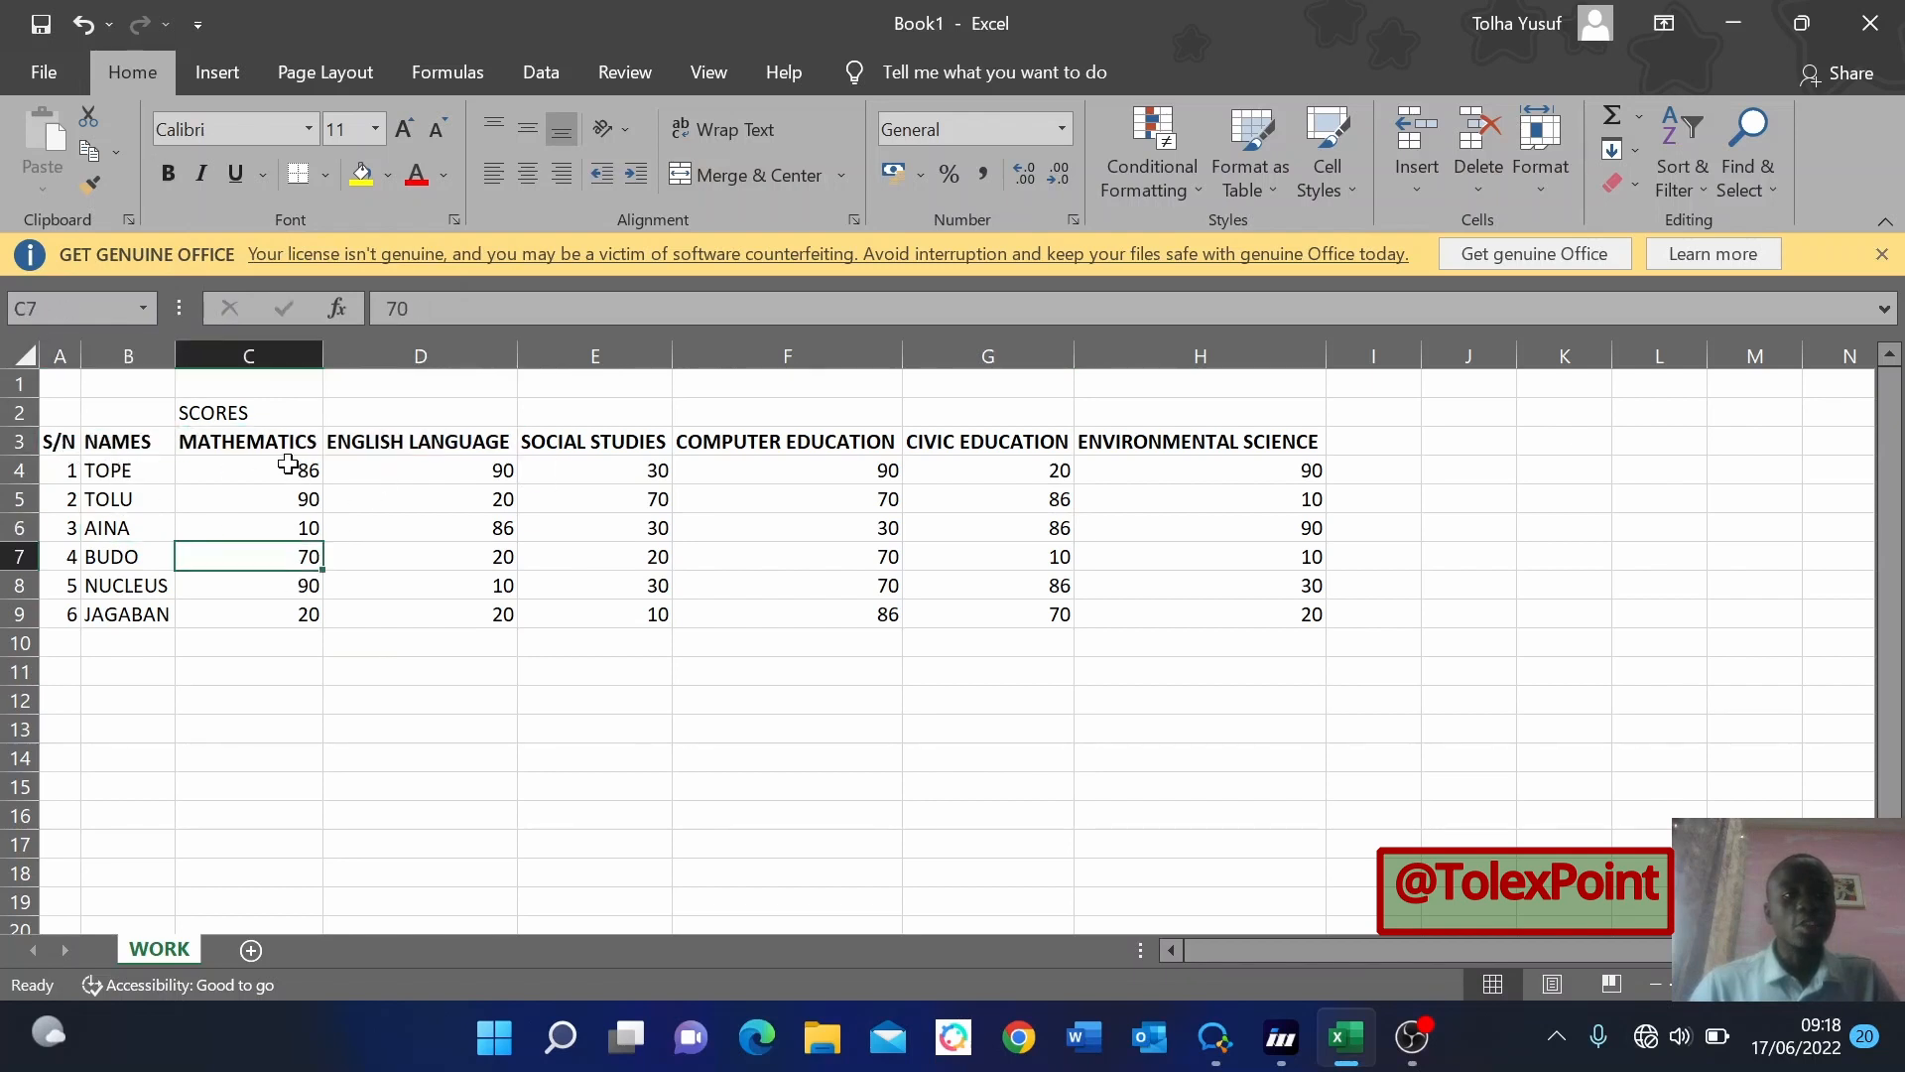
Try italic formatting on the scores in C4:H9, switching it on and off and finishing with regular text.
{"action": "left_click_drag", "start_coordinate": [276, 469], "coordinate": [1263, 610]}
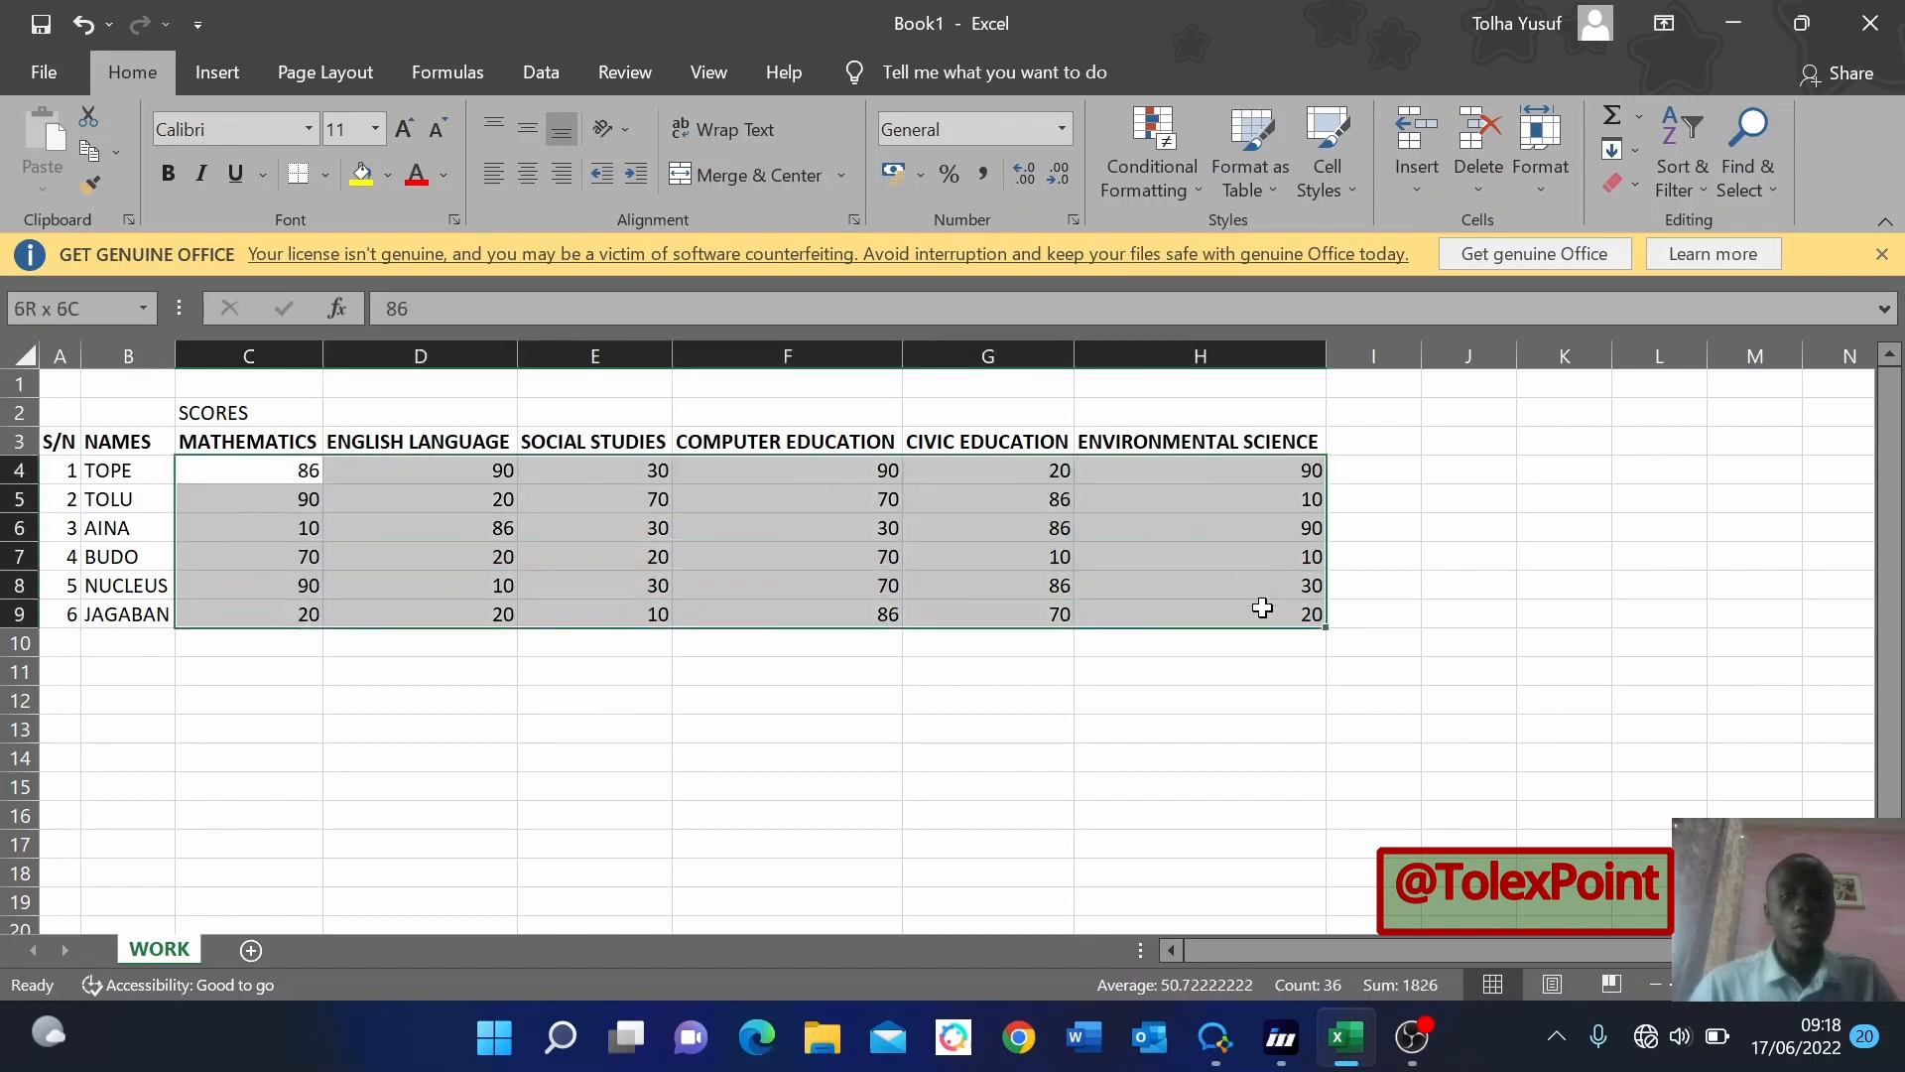
{"action": "left_click", "coordinate": [195, 180]}
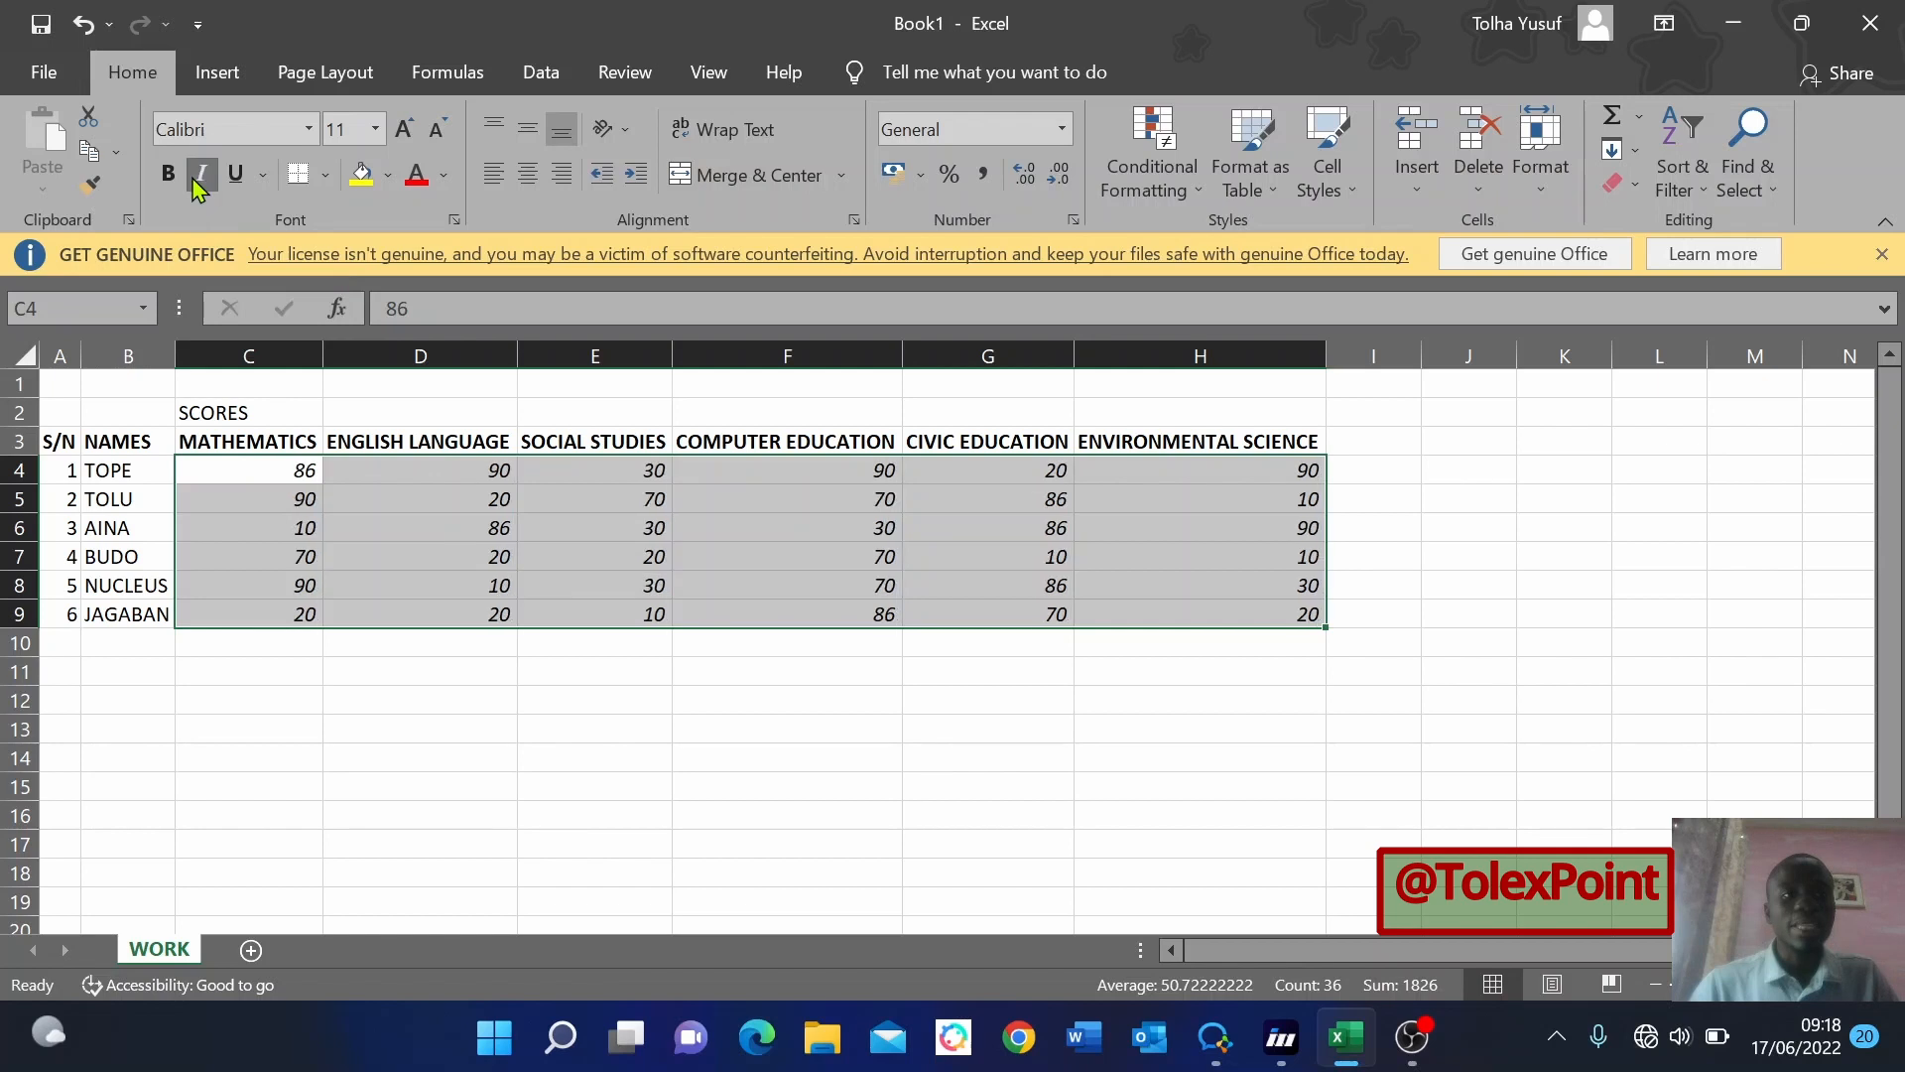
{"action": "left_click", "coordinate": [195, 180]}
{"action": "left_click", "coordinate": [195, 181]}
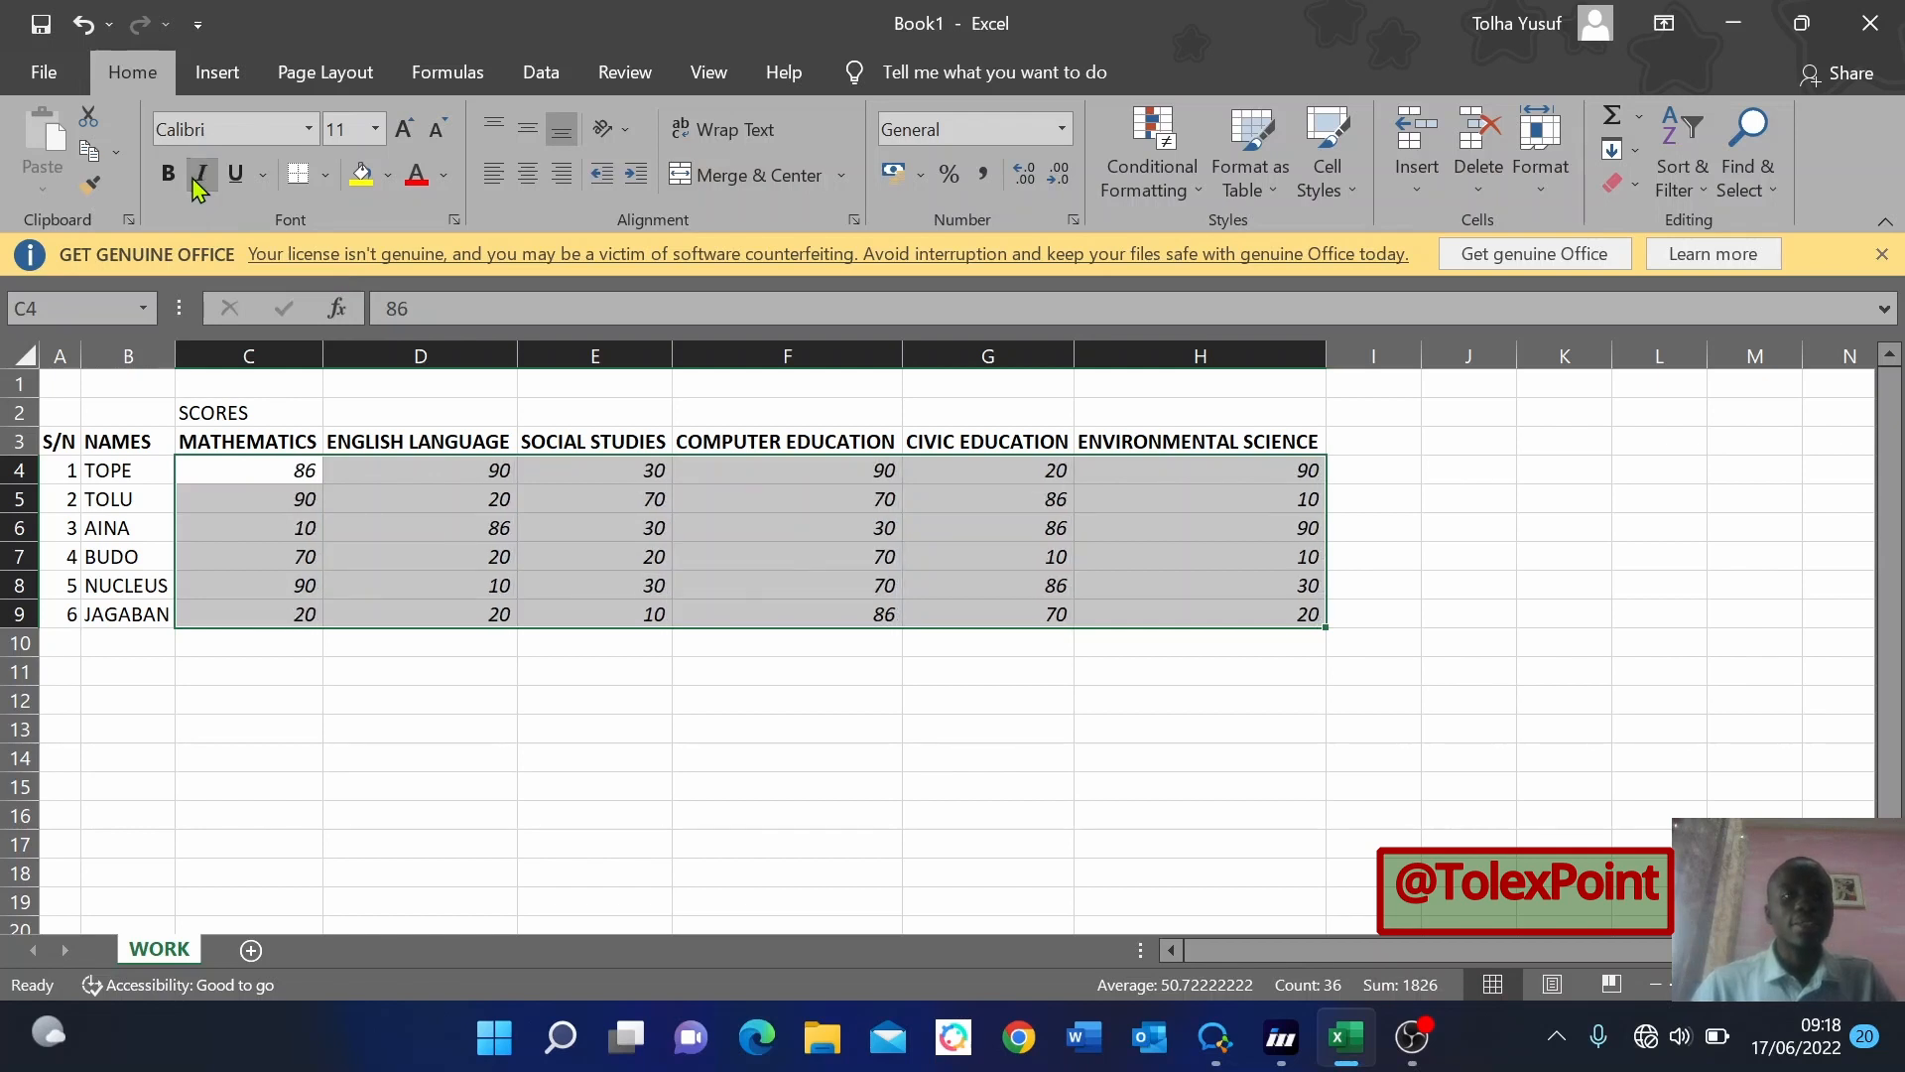
{"action": "left_click", "coordinate": [200, 179]}
{"action": "left_click", "coordinate": [199, 179]}
{"action": "left_click", "coordinate": [200, 178]}
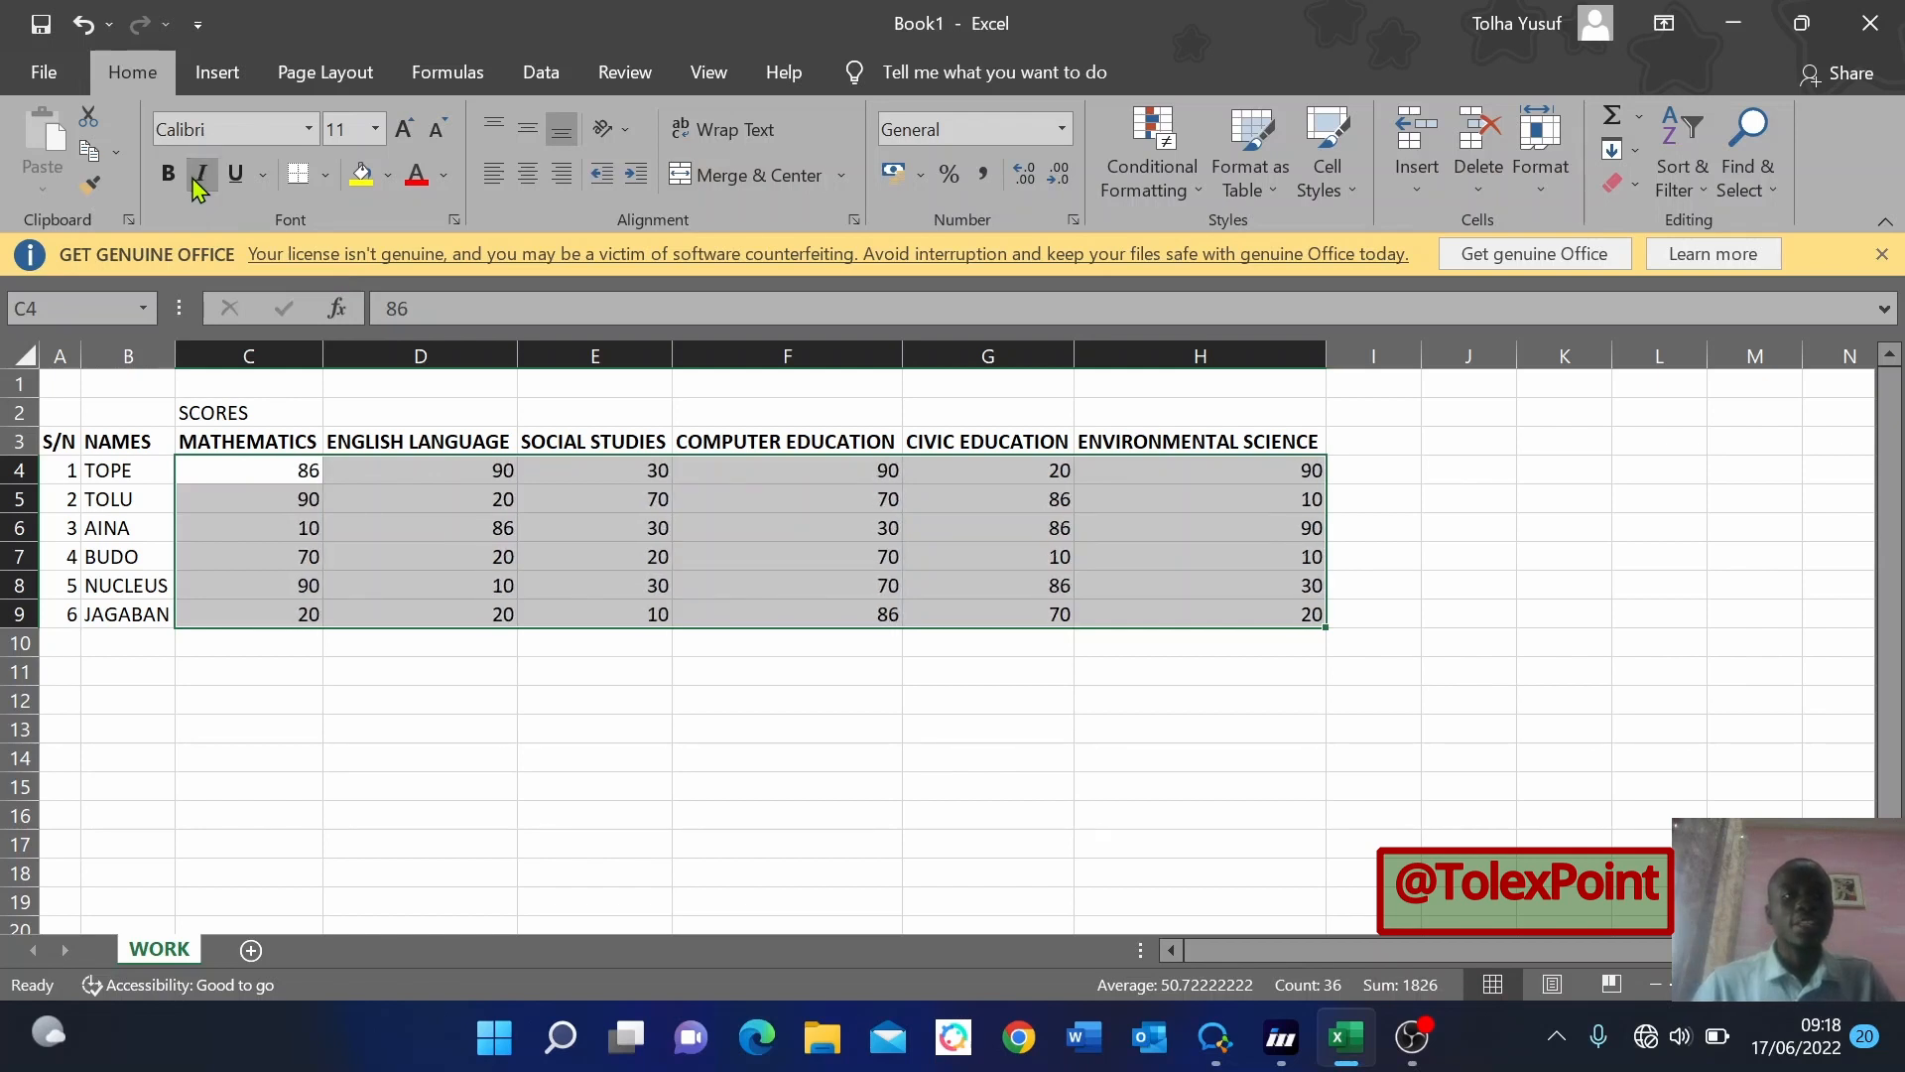
{"action": "left_click", "coordinate": [330, 694]}
{"action": "left_click", "coordinate": [223, 479]}
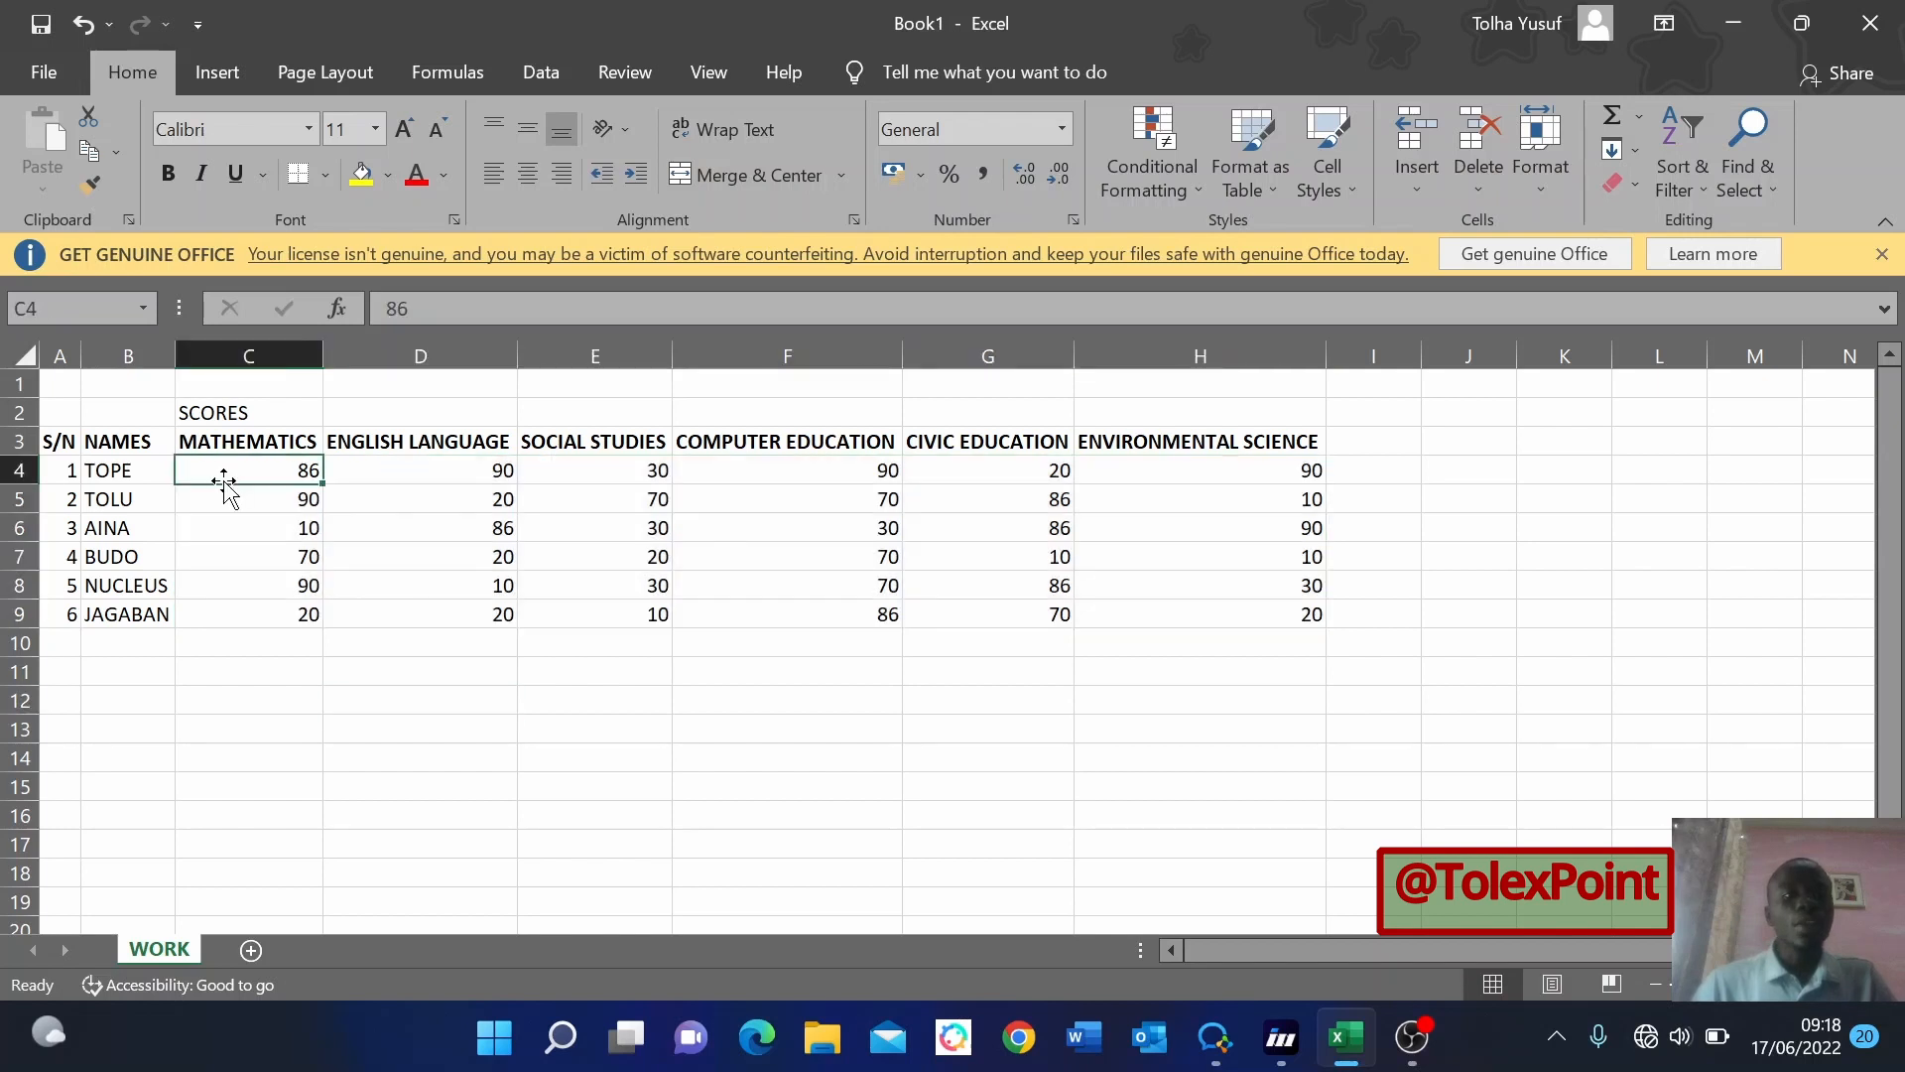
{"action": "left_click", "coordinate": [207, 585]}
{"action": "left_click", "coordinate": [862, 504]}
{"action": "left_click", "coordinate": [660, 611]}
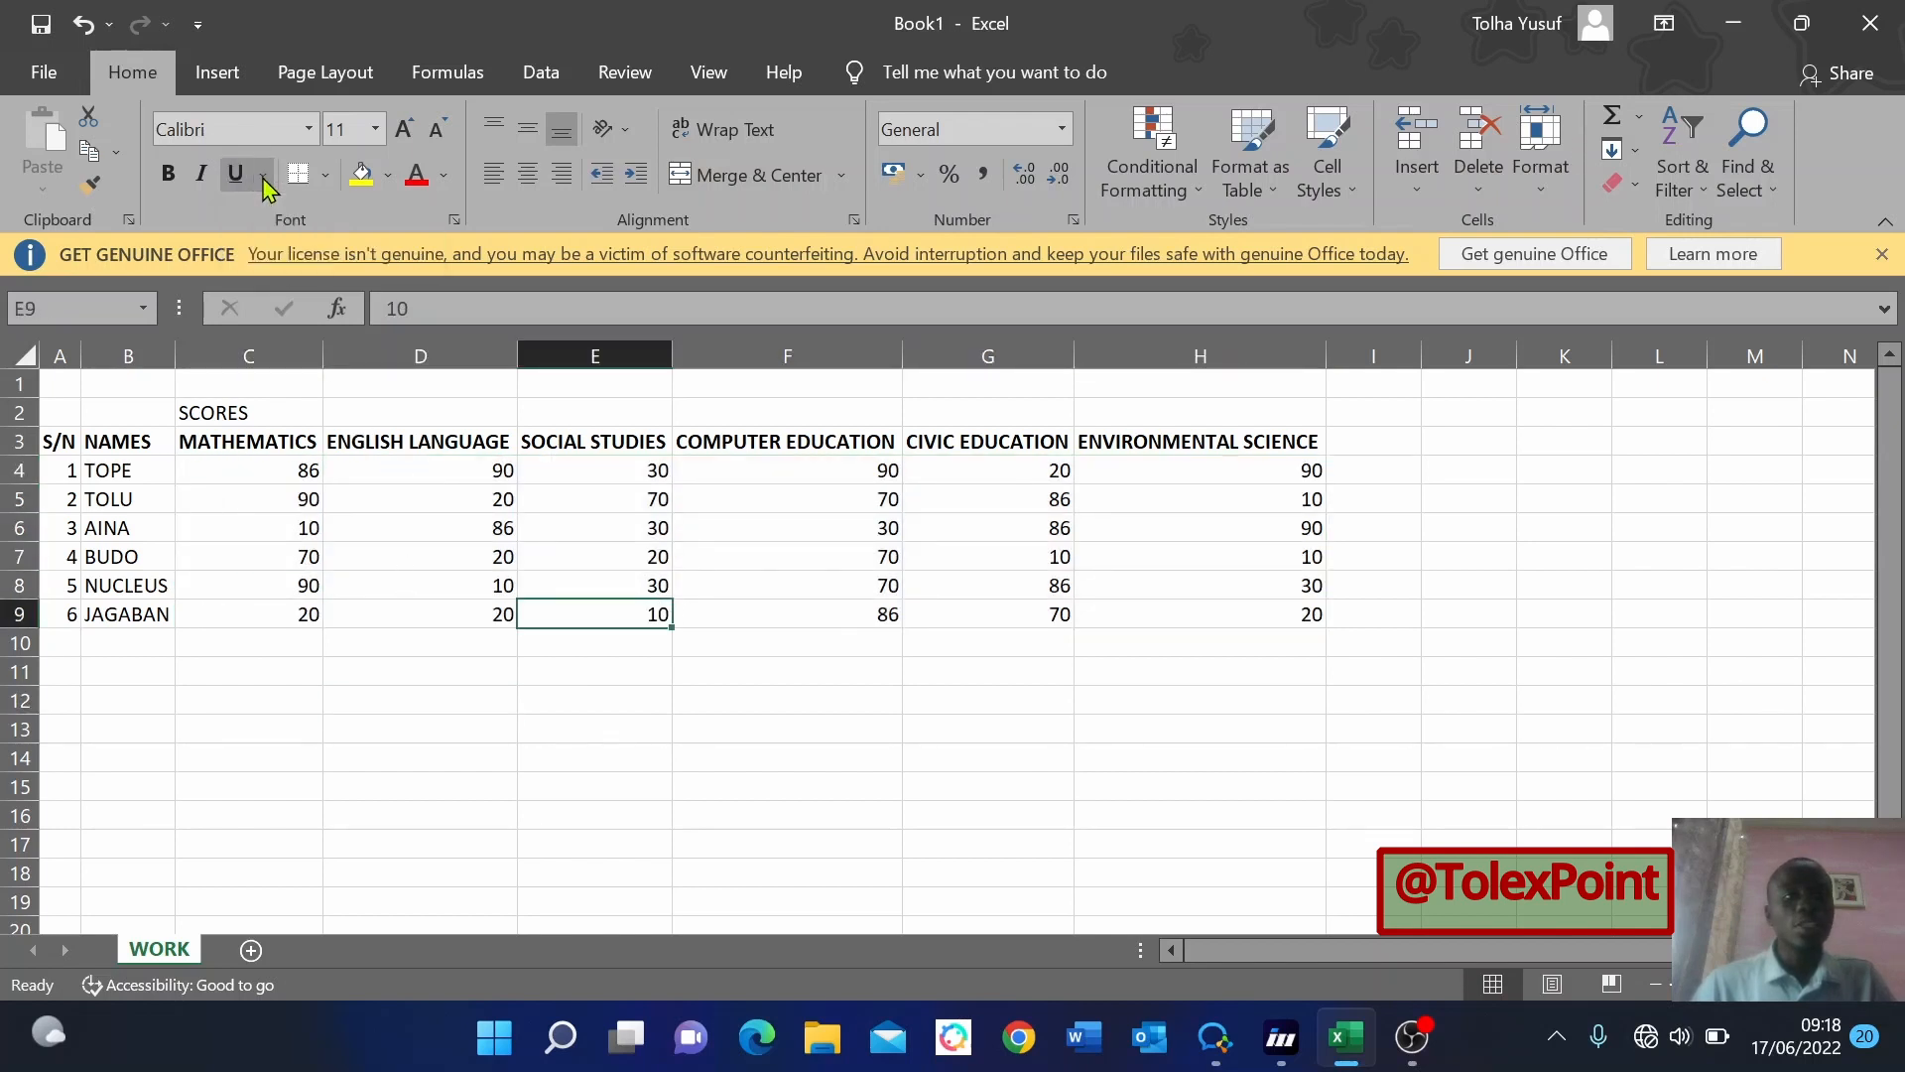
{"action": "left_click", "coordinate": [504, 752]}
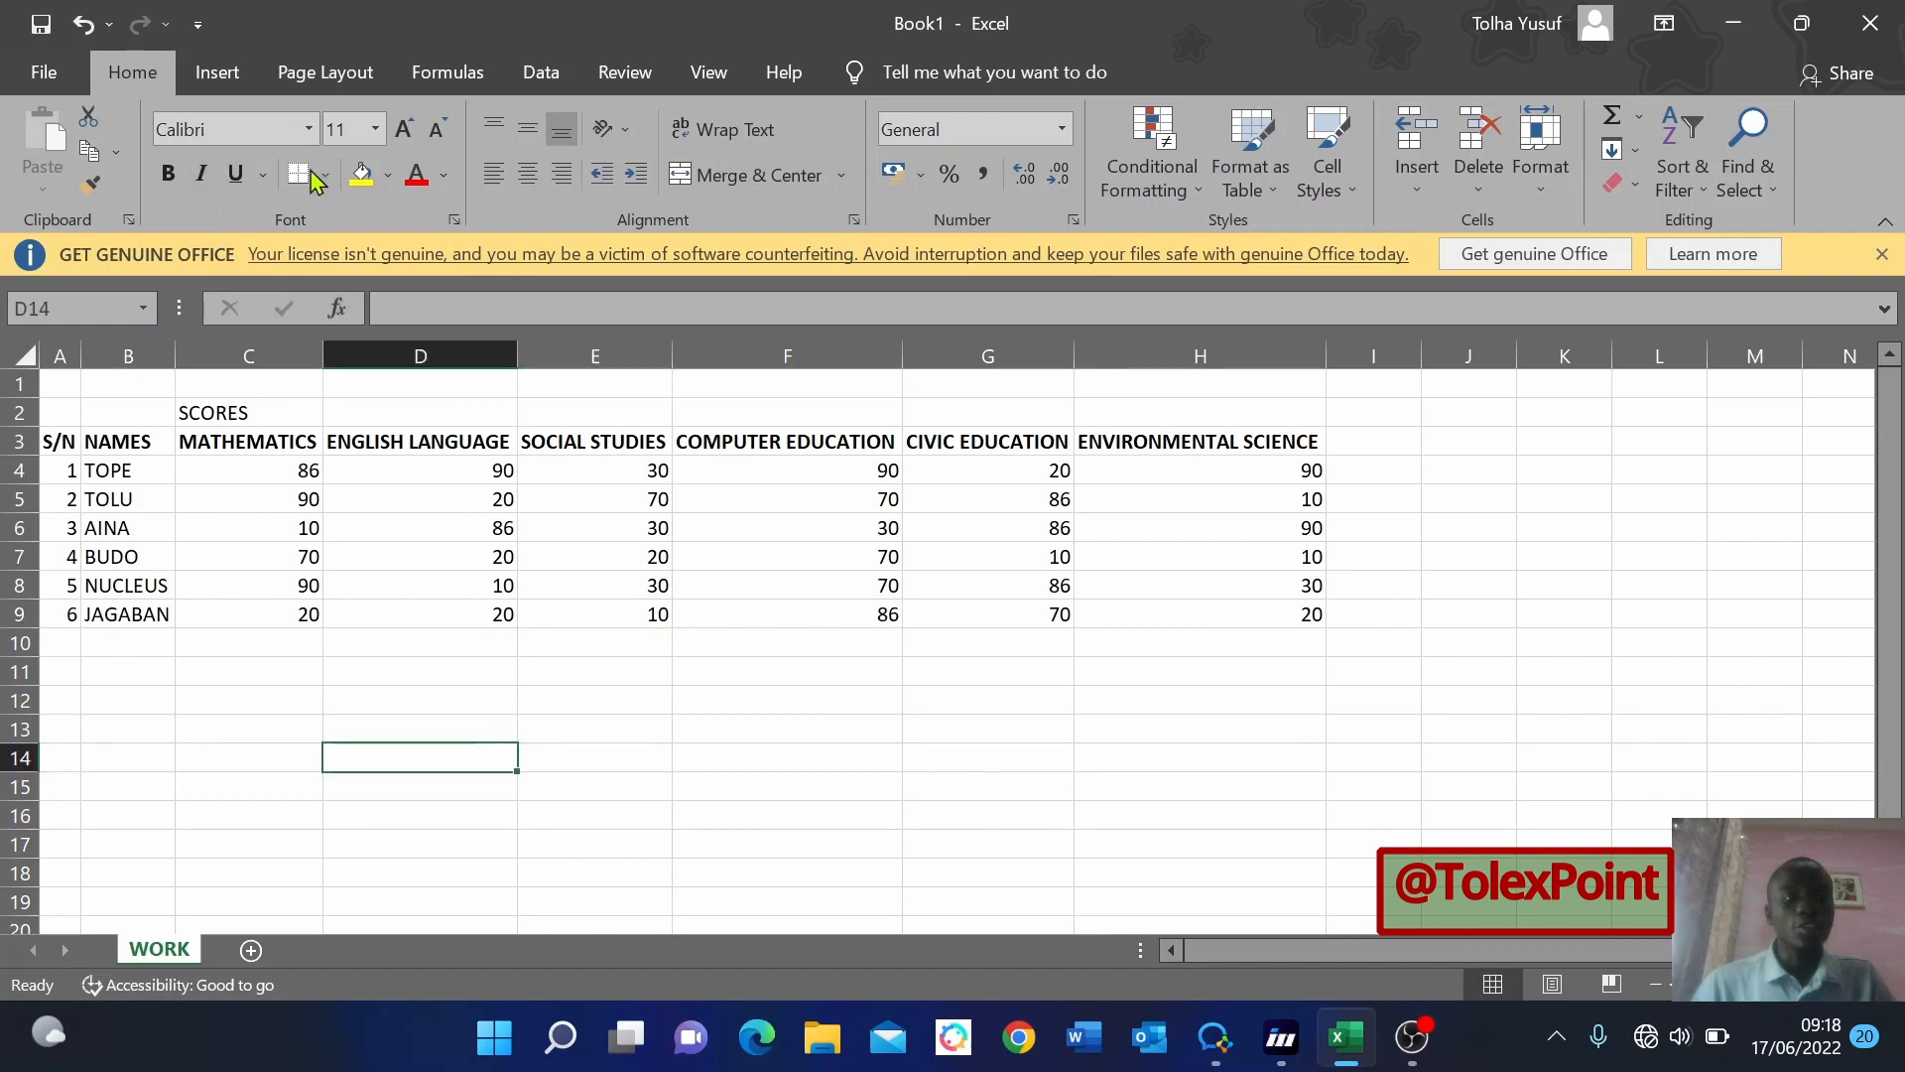
{"action": "left_click", "coordinate": [567, 647]}
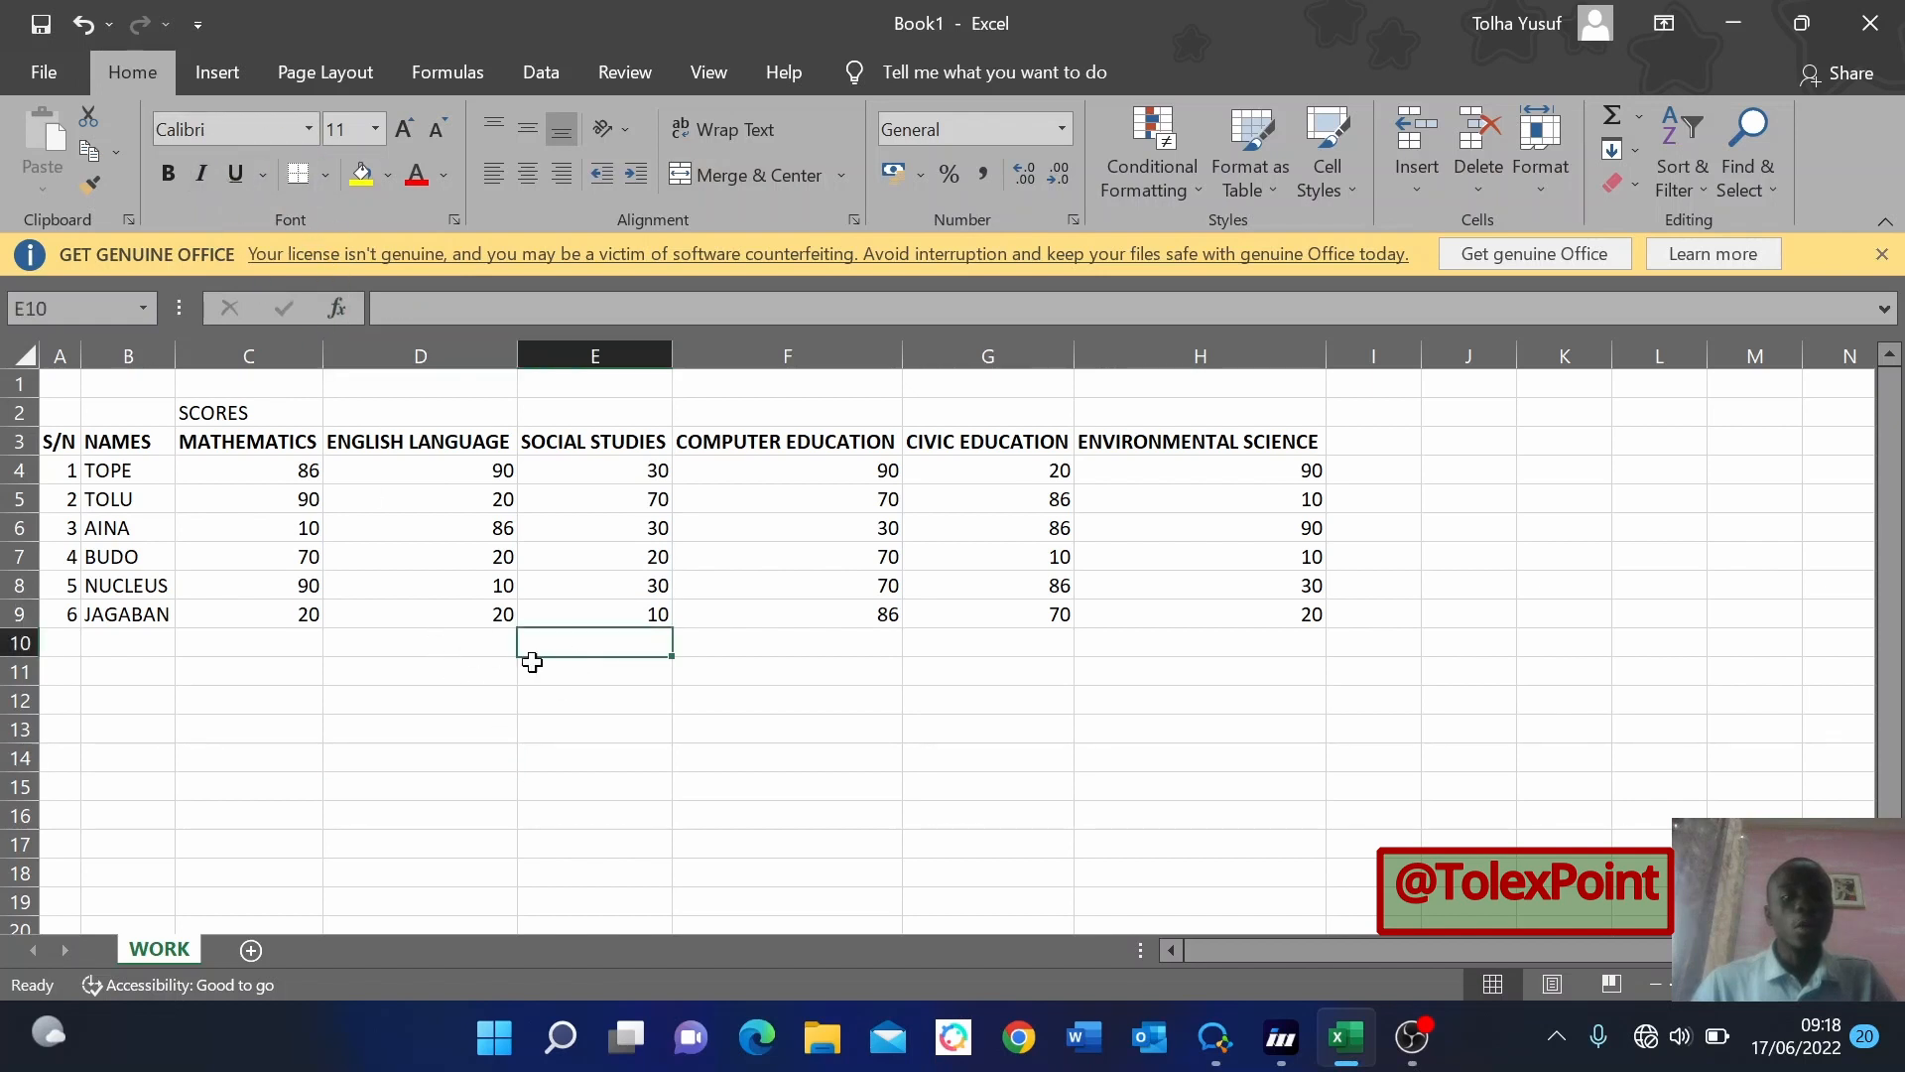
Enter TOTAL in B10 and sum the Mathematics scores in C10 with =SUM(C4:C9).
{"action": "left_click", "coordinate": [94, 646]}
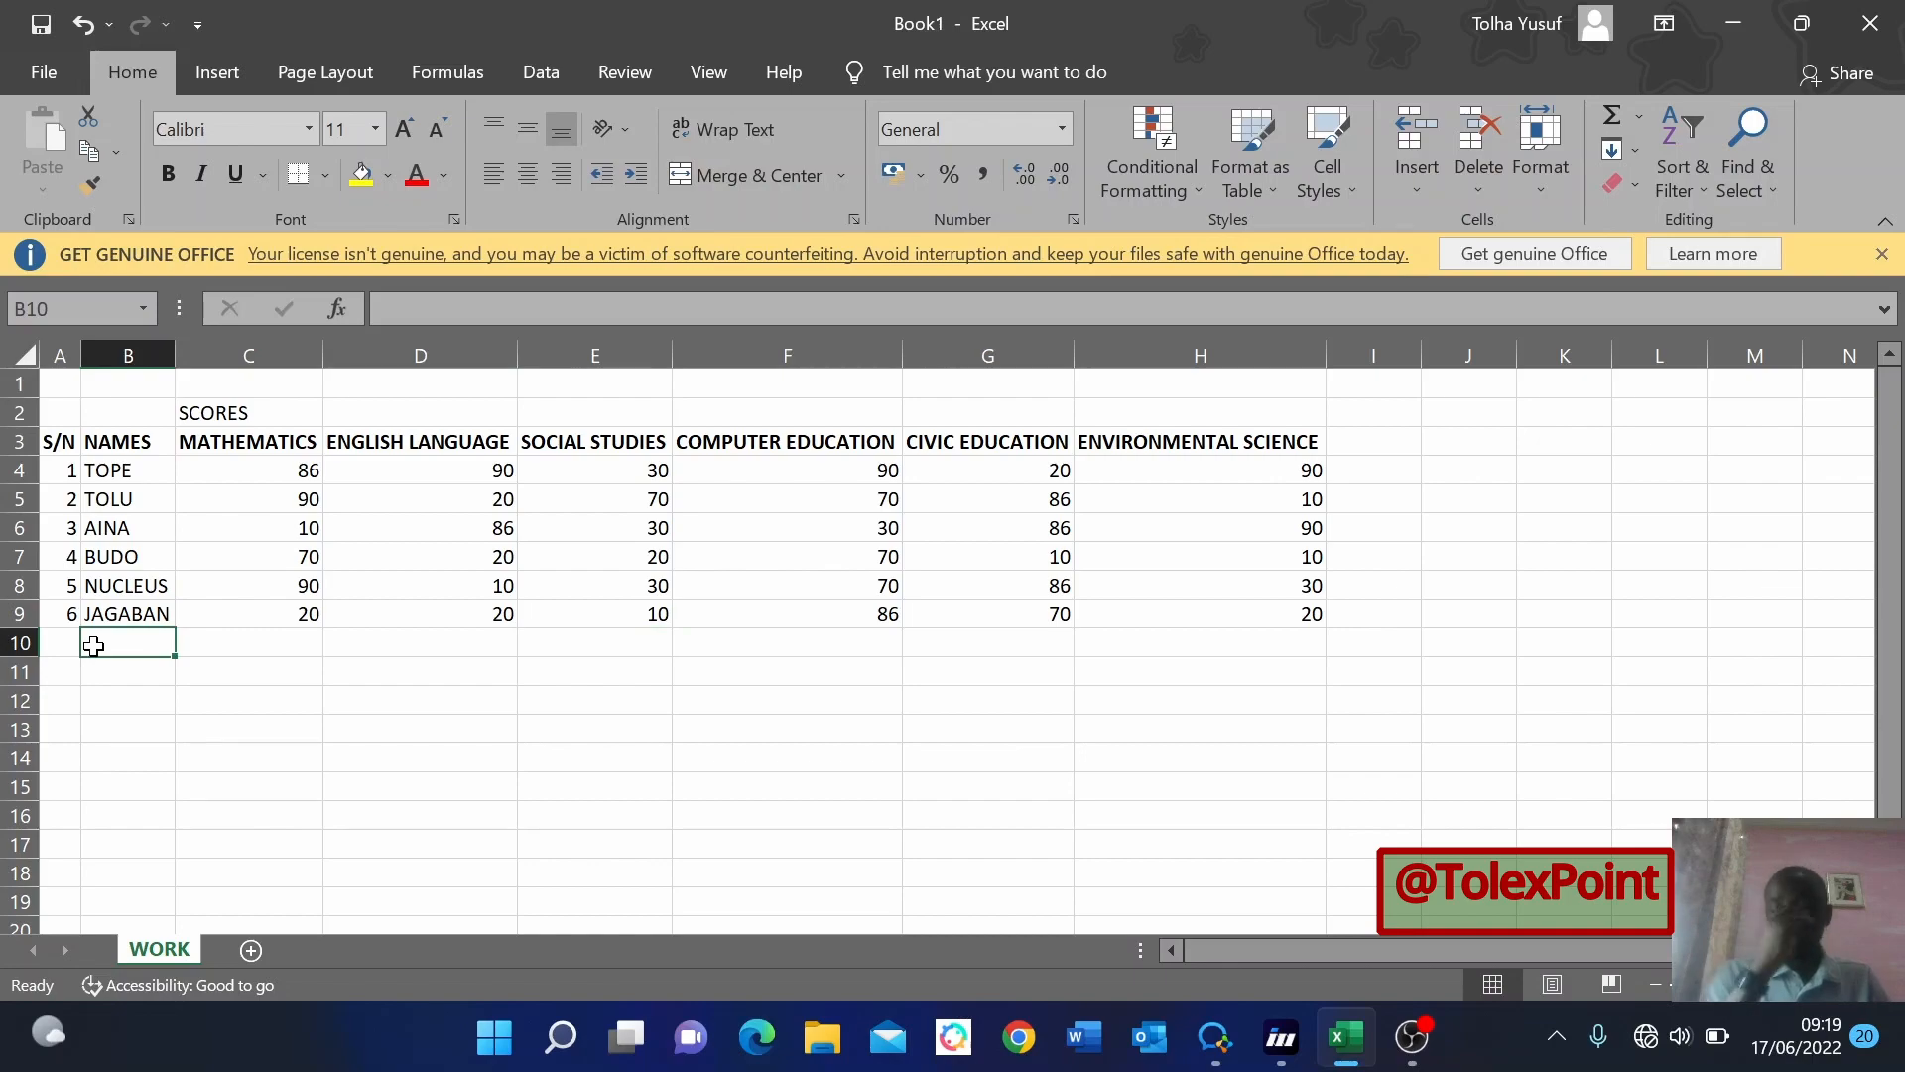
{"action": "type", "text": "TOTAL"}
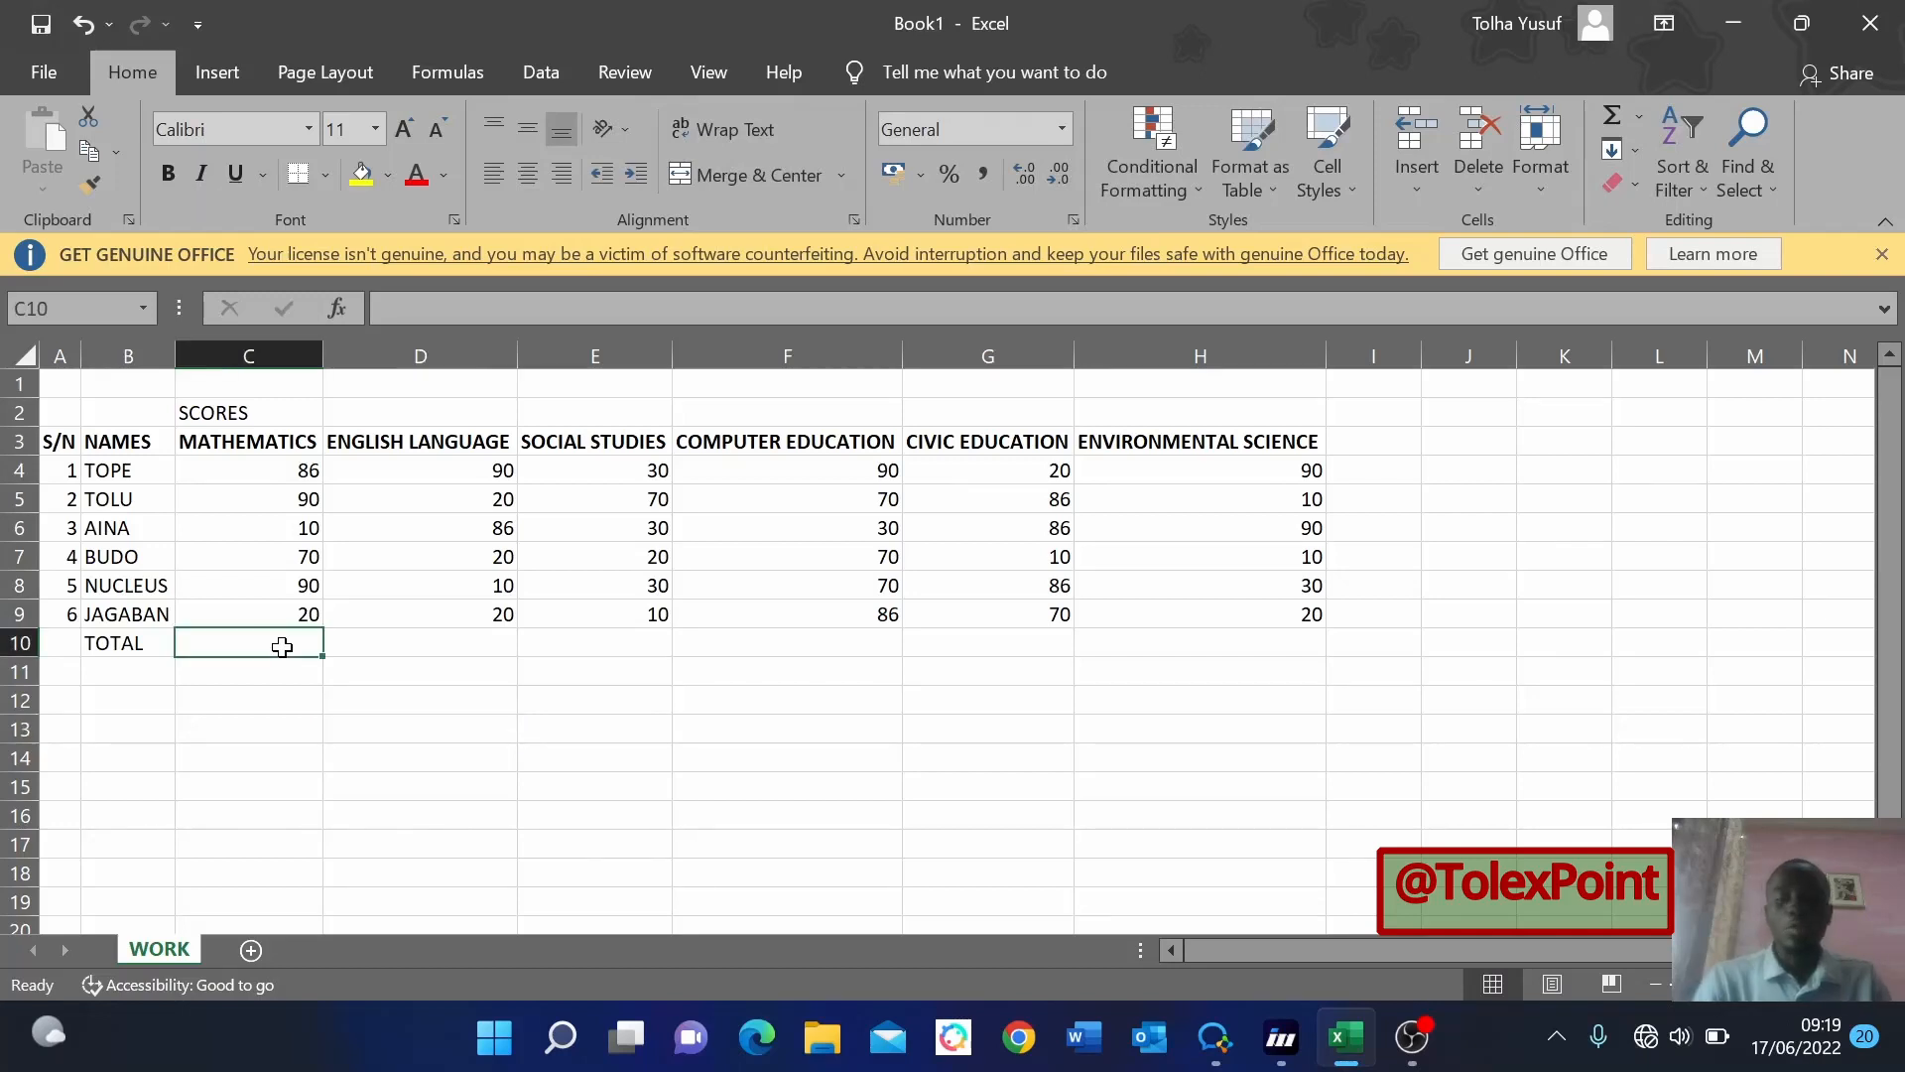
{"action": "type", "text": "=SUM("}
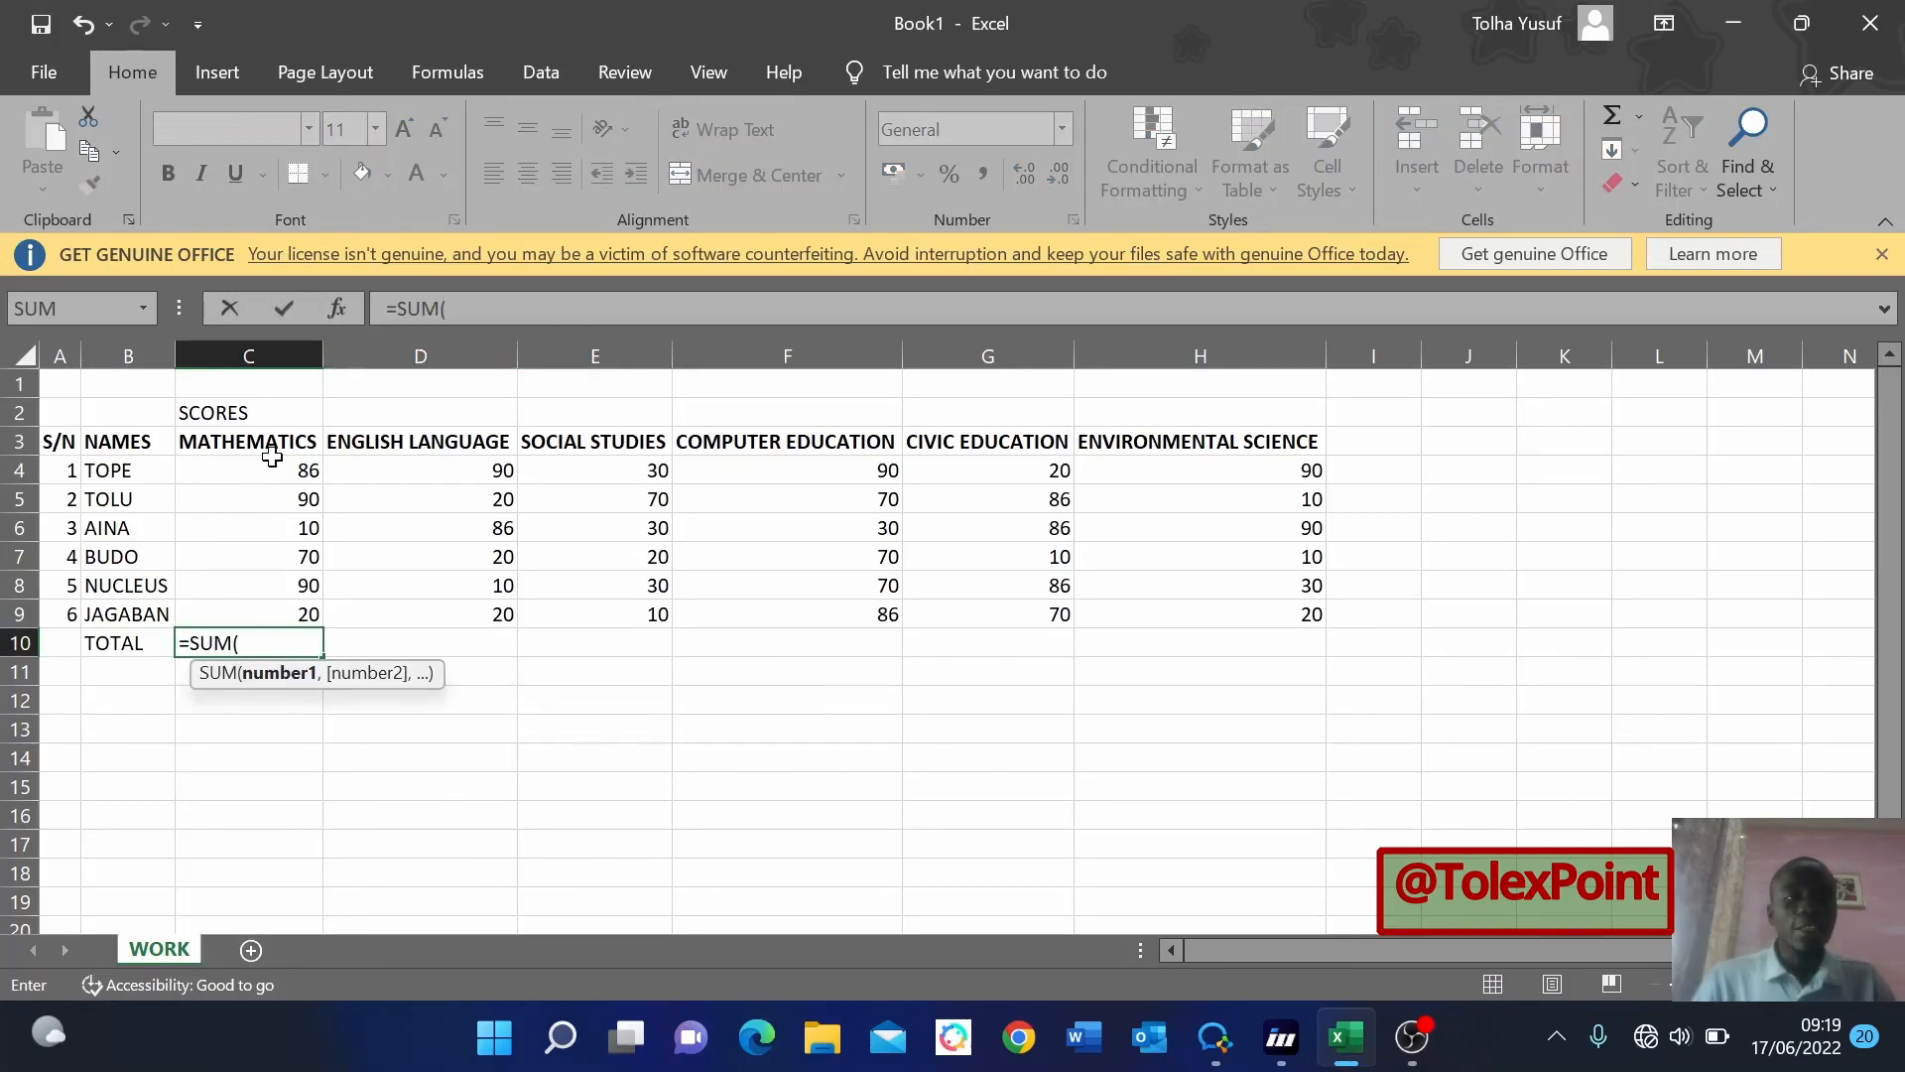
{"action": "left_click_drag", "start_coordinate": [264, 468], "coordinate": [293, 621]}
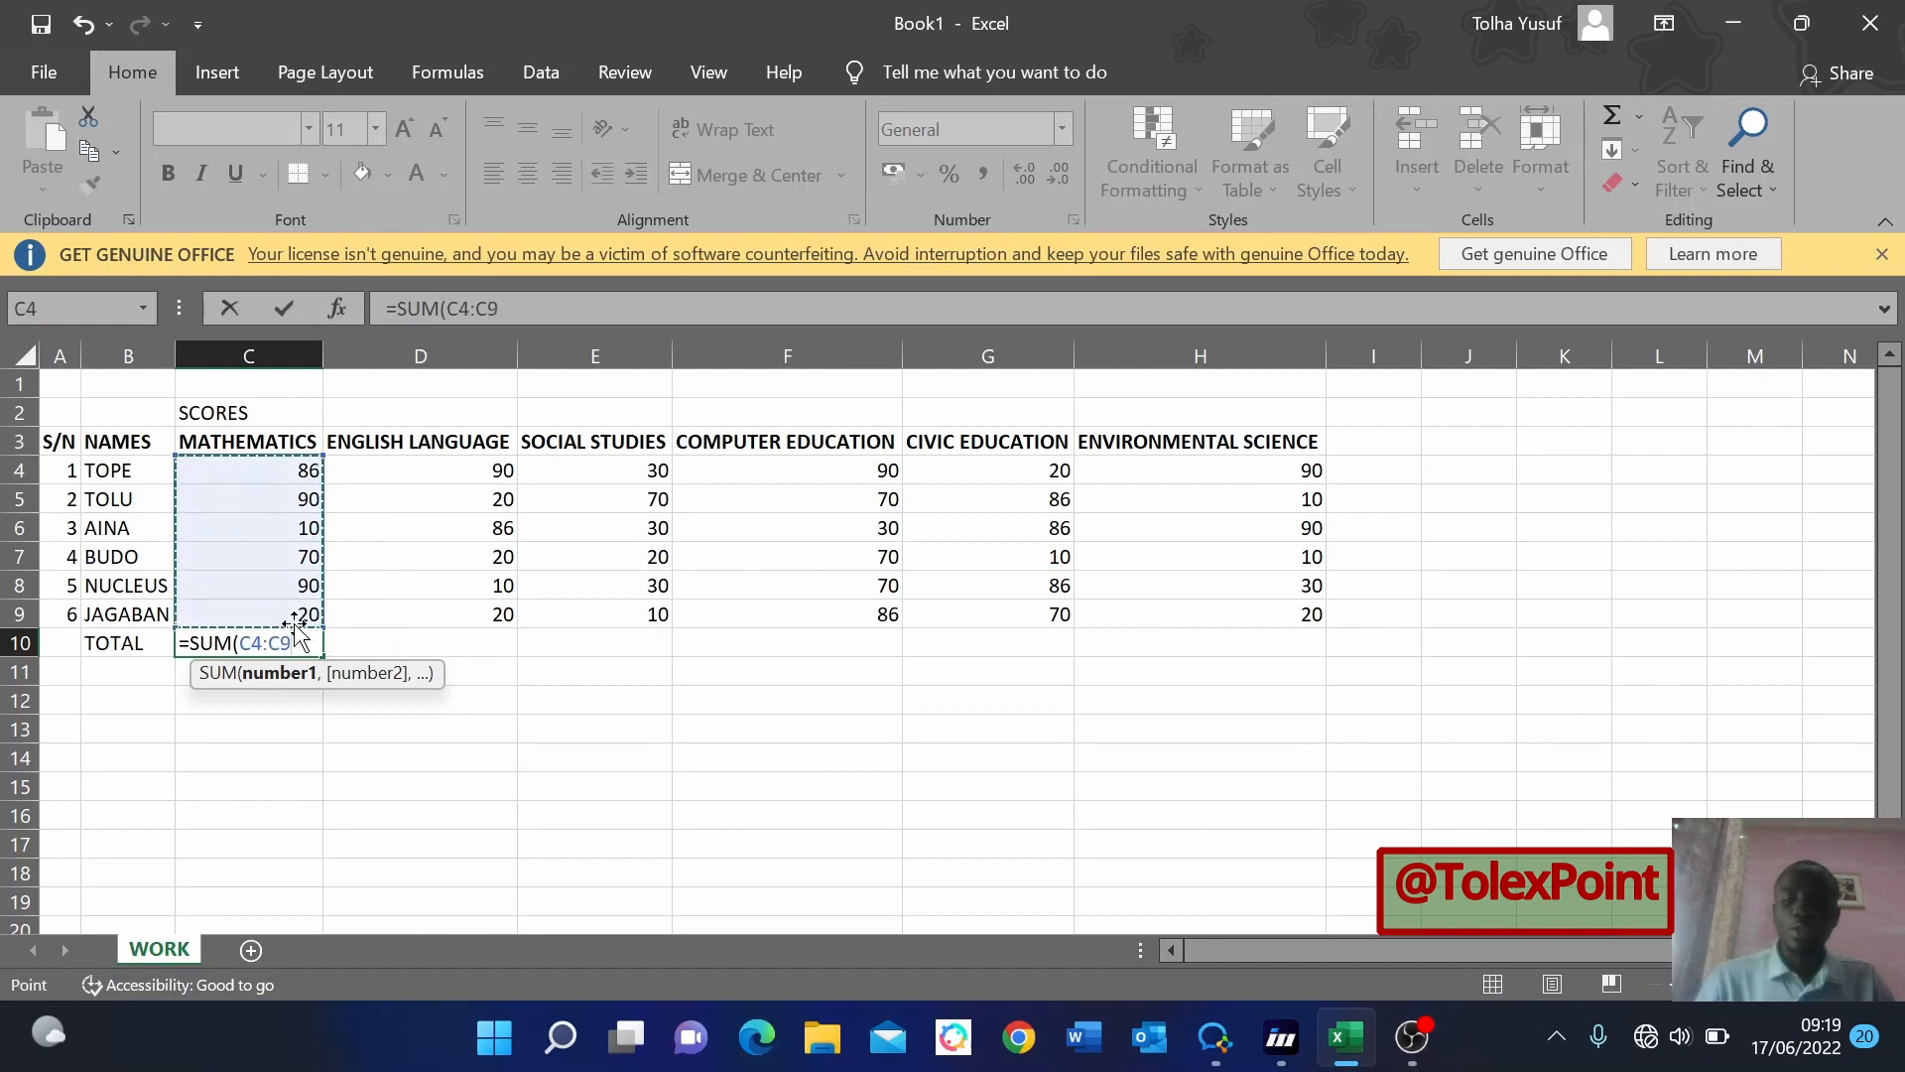
{"action": "key", "text": "Return"}
{"action": "left_click", "coordinate": [295, 645]}
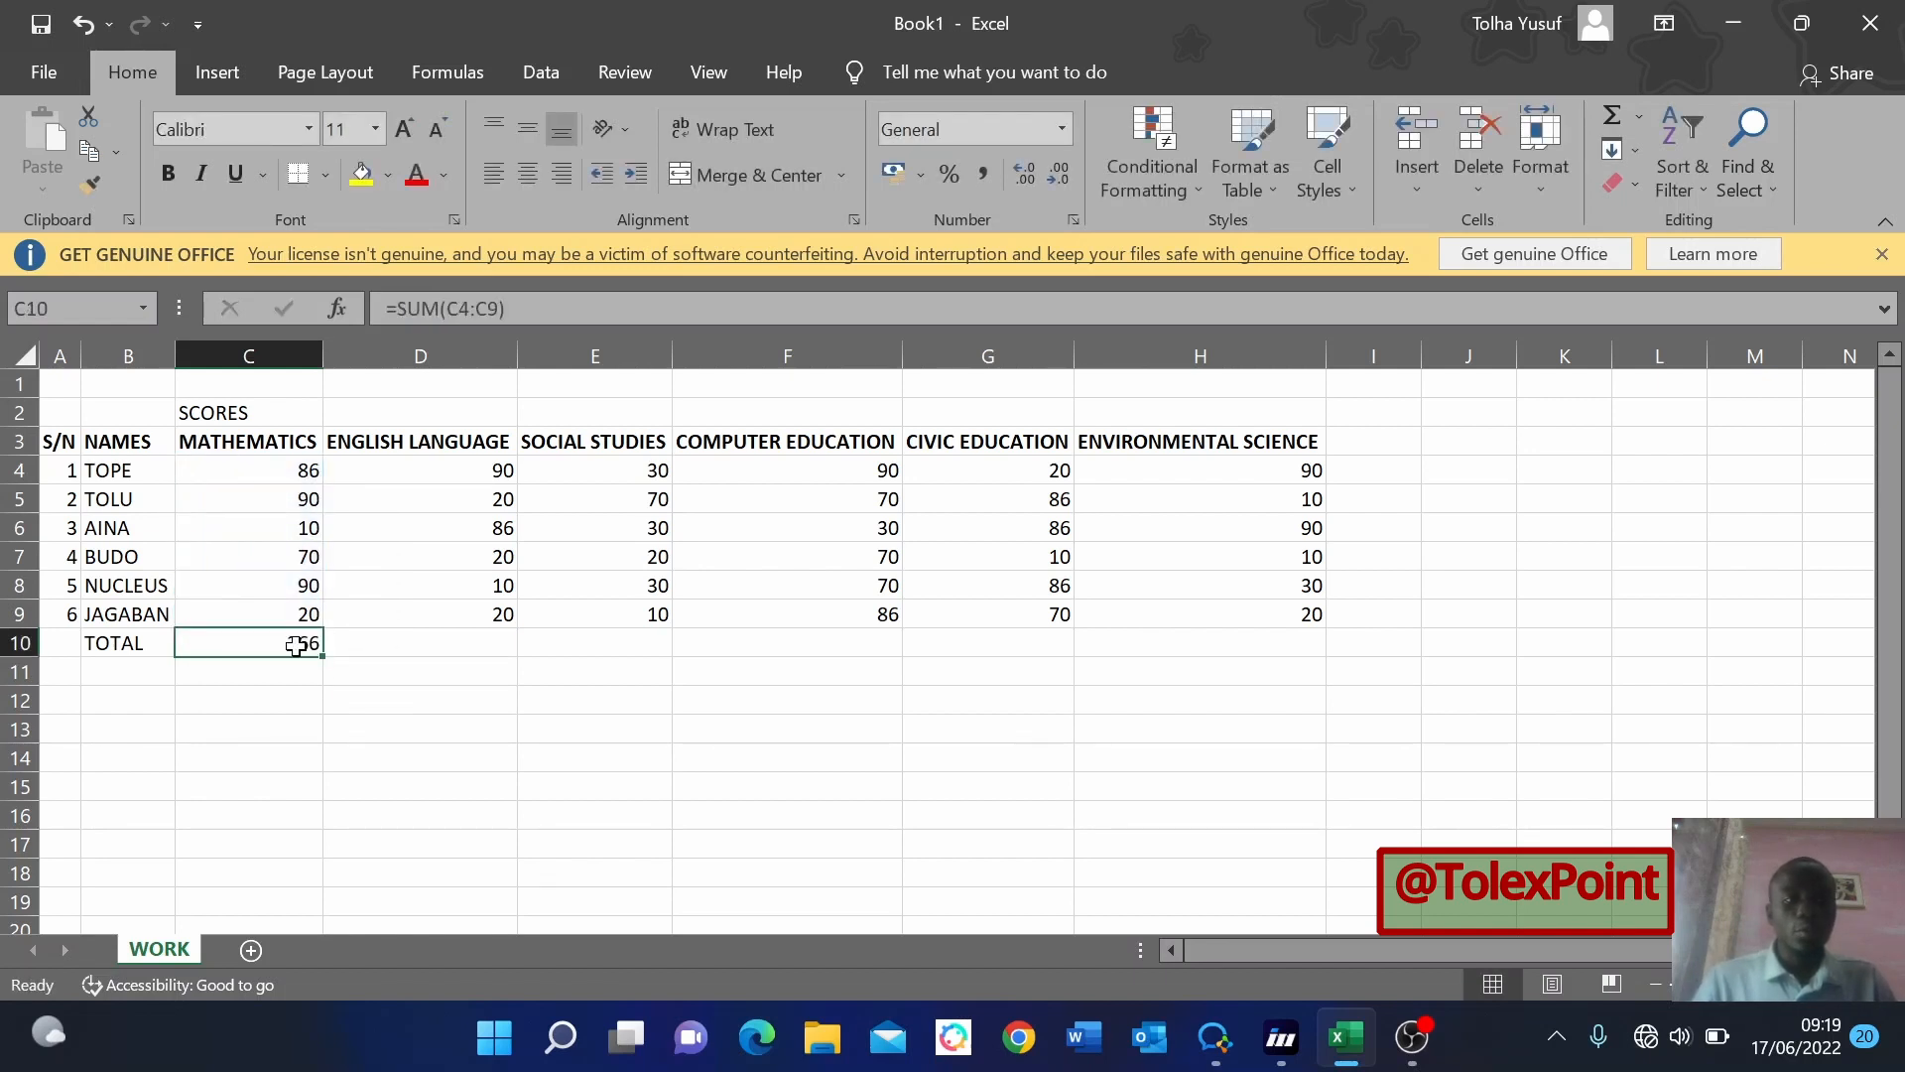
{"action": "left_click", "coordinate": [288, 768]}
Apply a double underline to the TOTAL label in B10.
{"action": "left_click", "coordinate": [107, 643]}
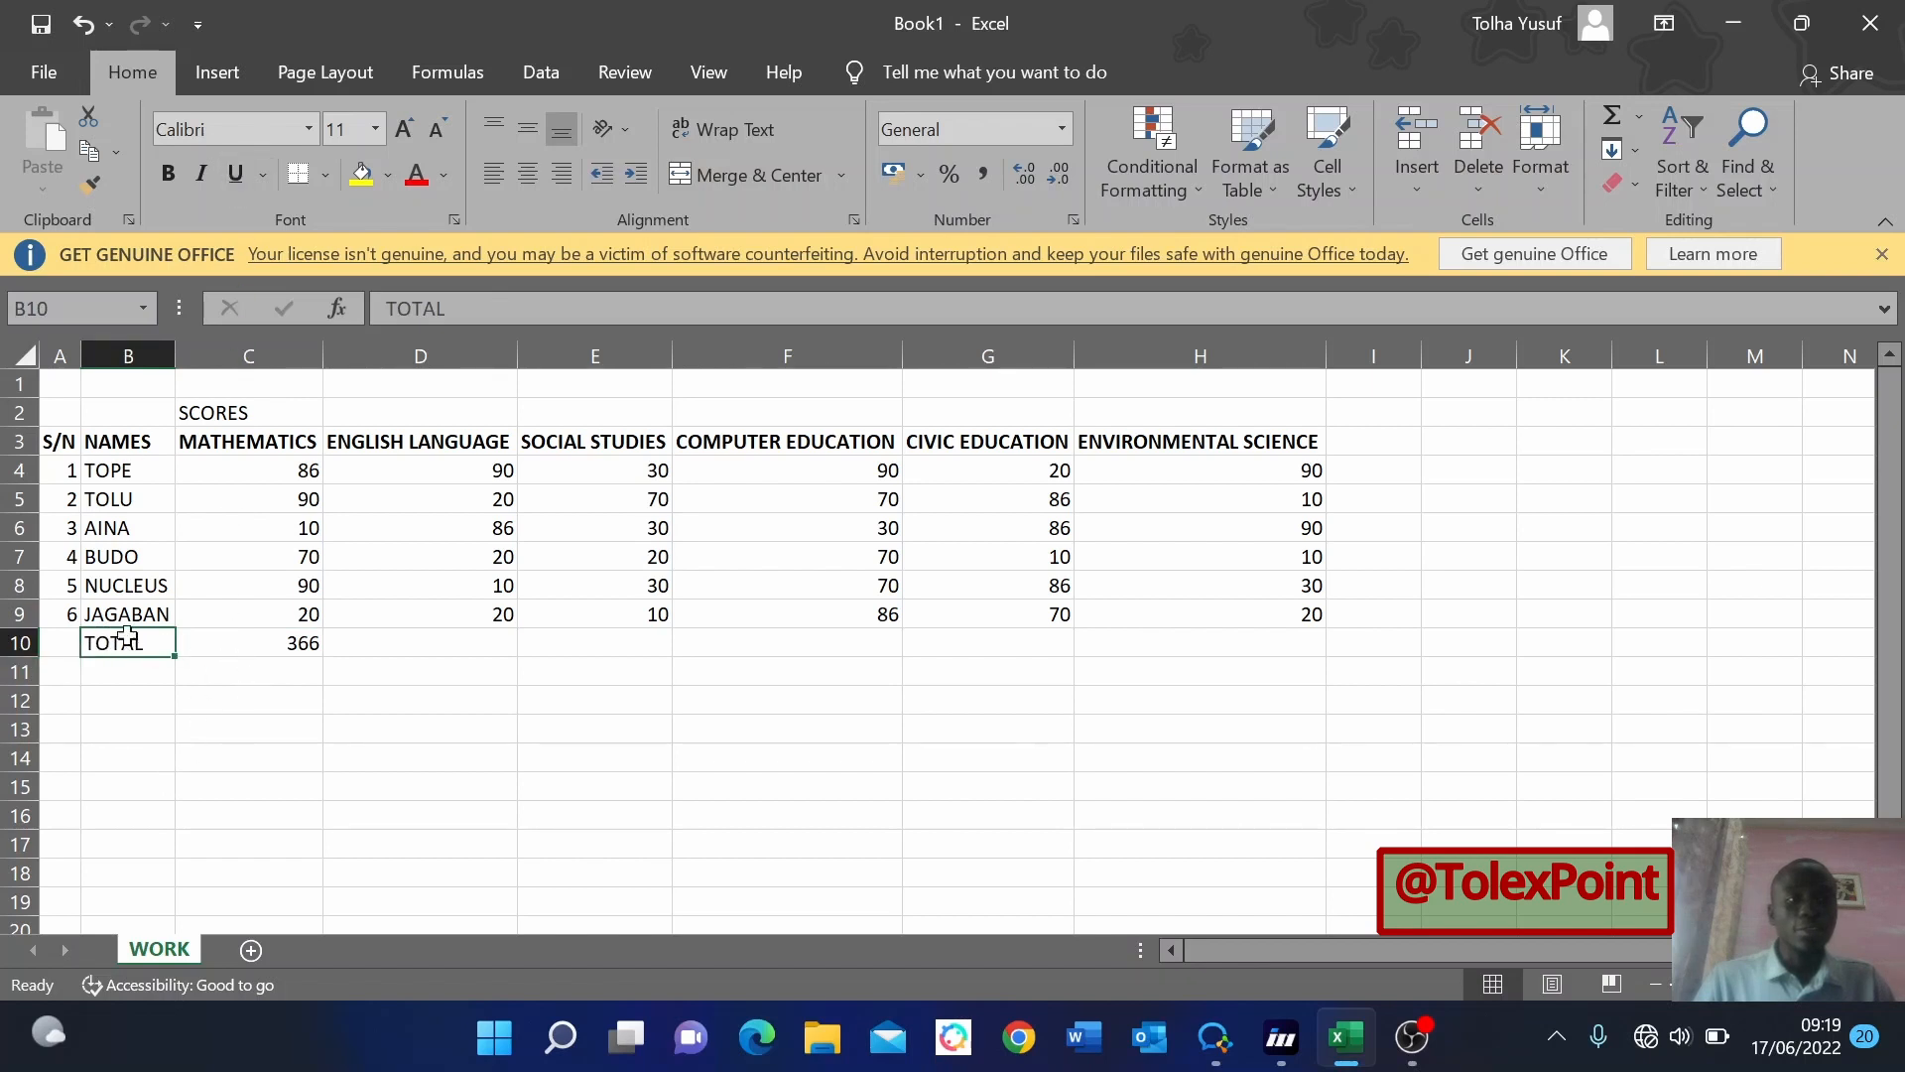
{"action": "left_click", "coordinate": [235, 175]}
{"action": "left_click", "coordinate": [264, 176]}
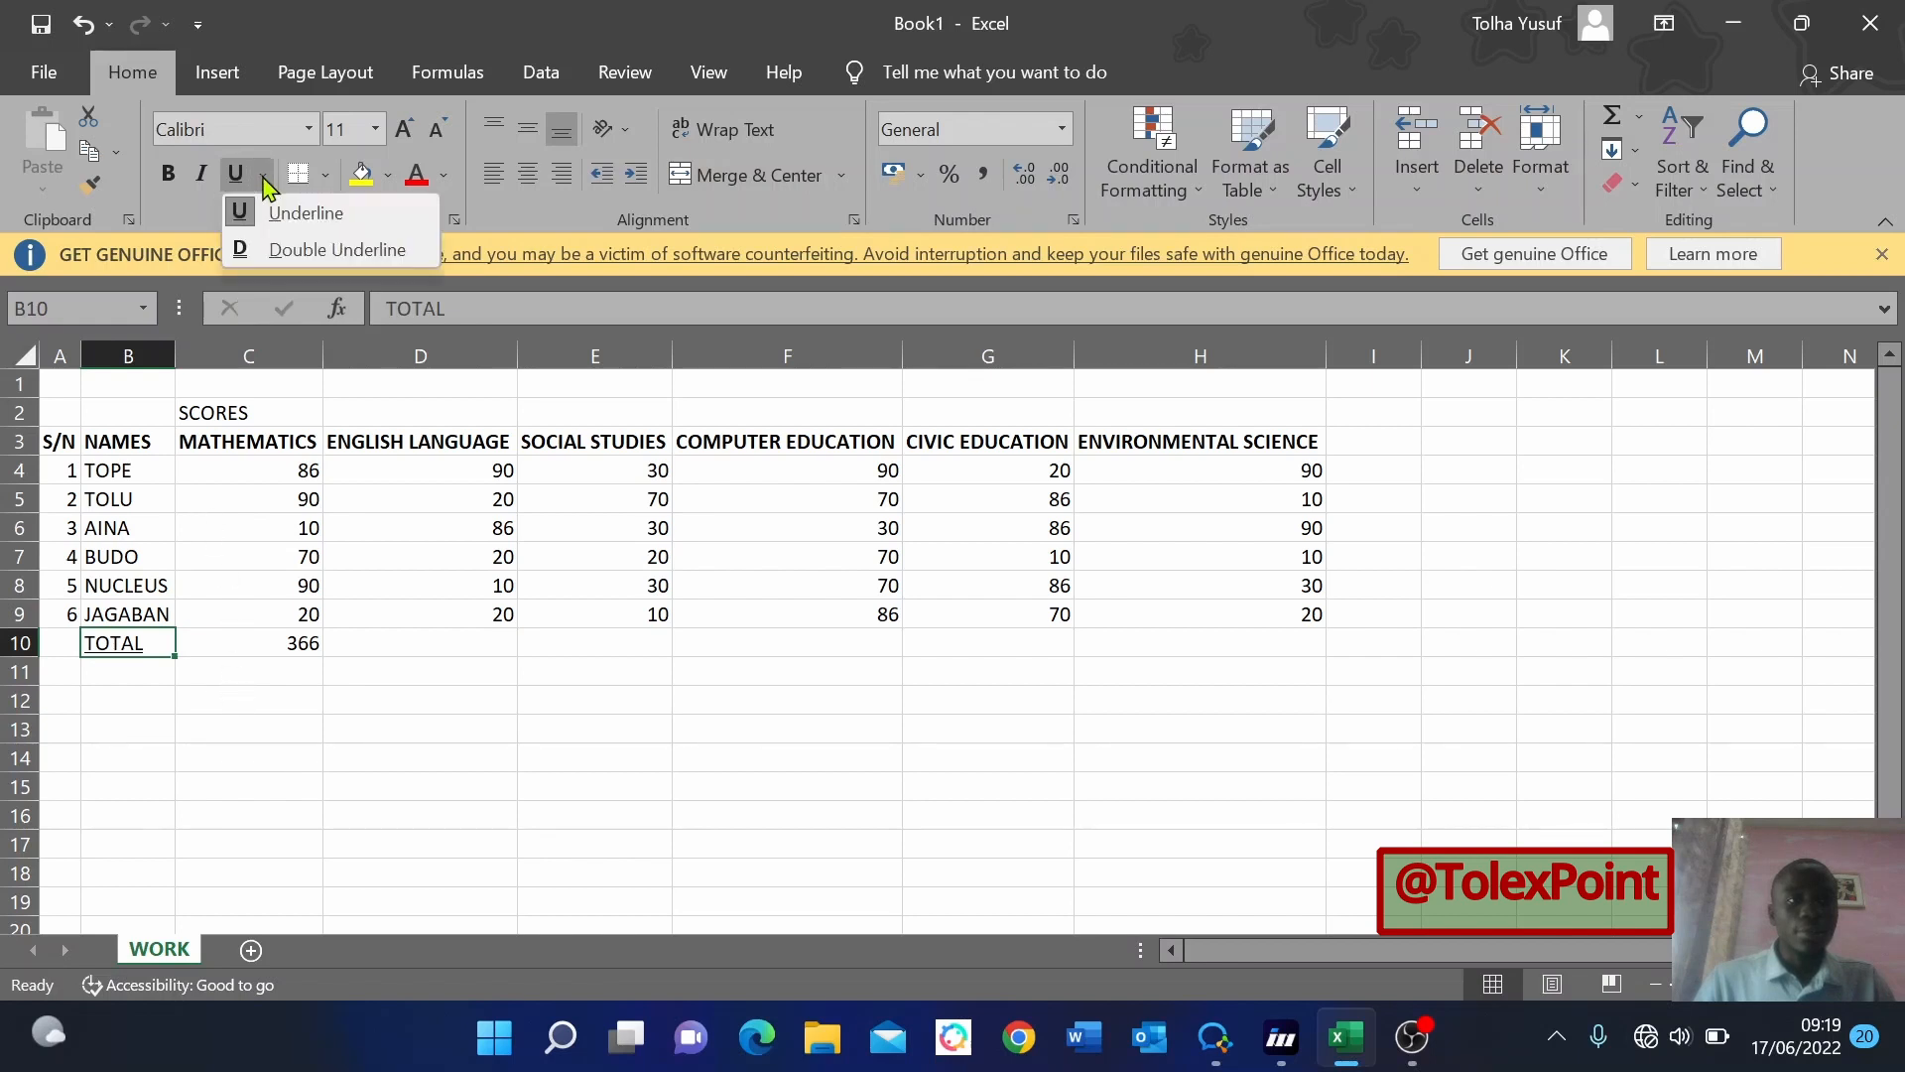
{"action": "left_click", "coordinate": [344, 251]}
{"action": "left_click", "coordinate": [191, 757]}
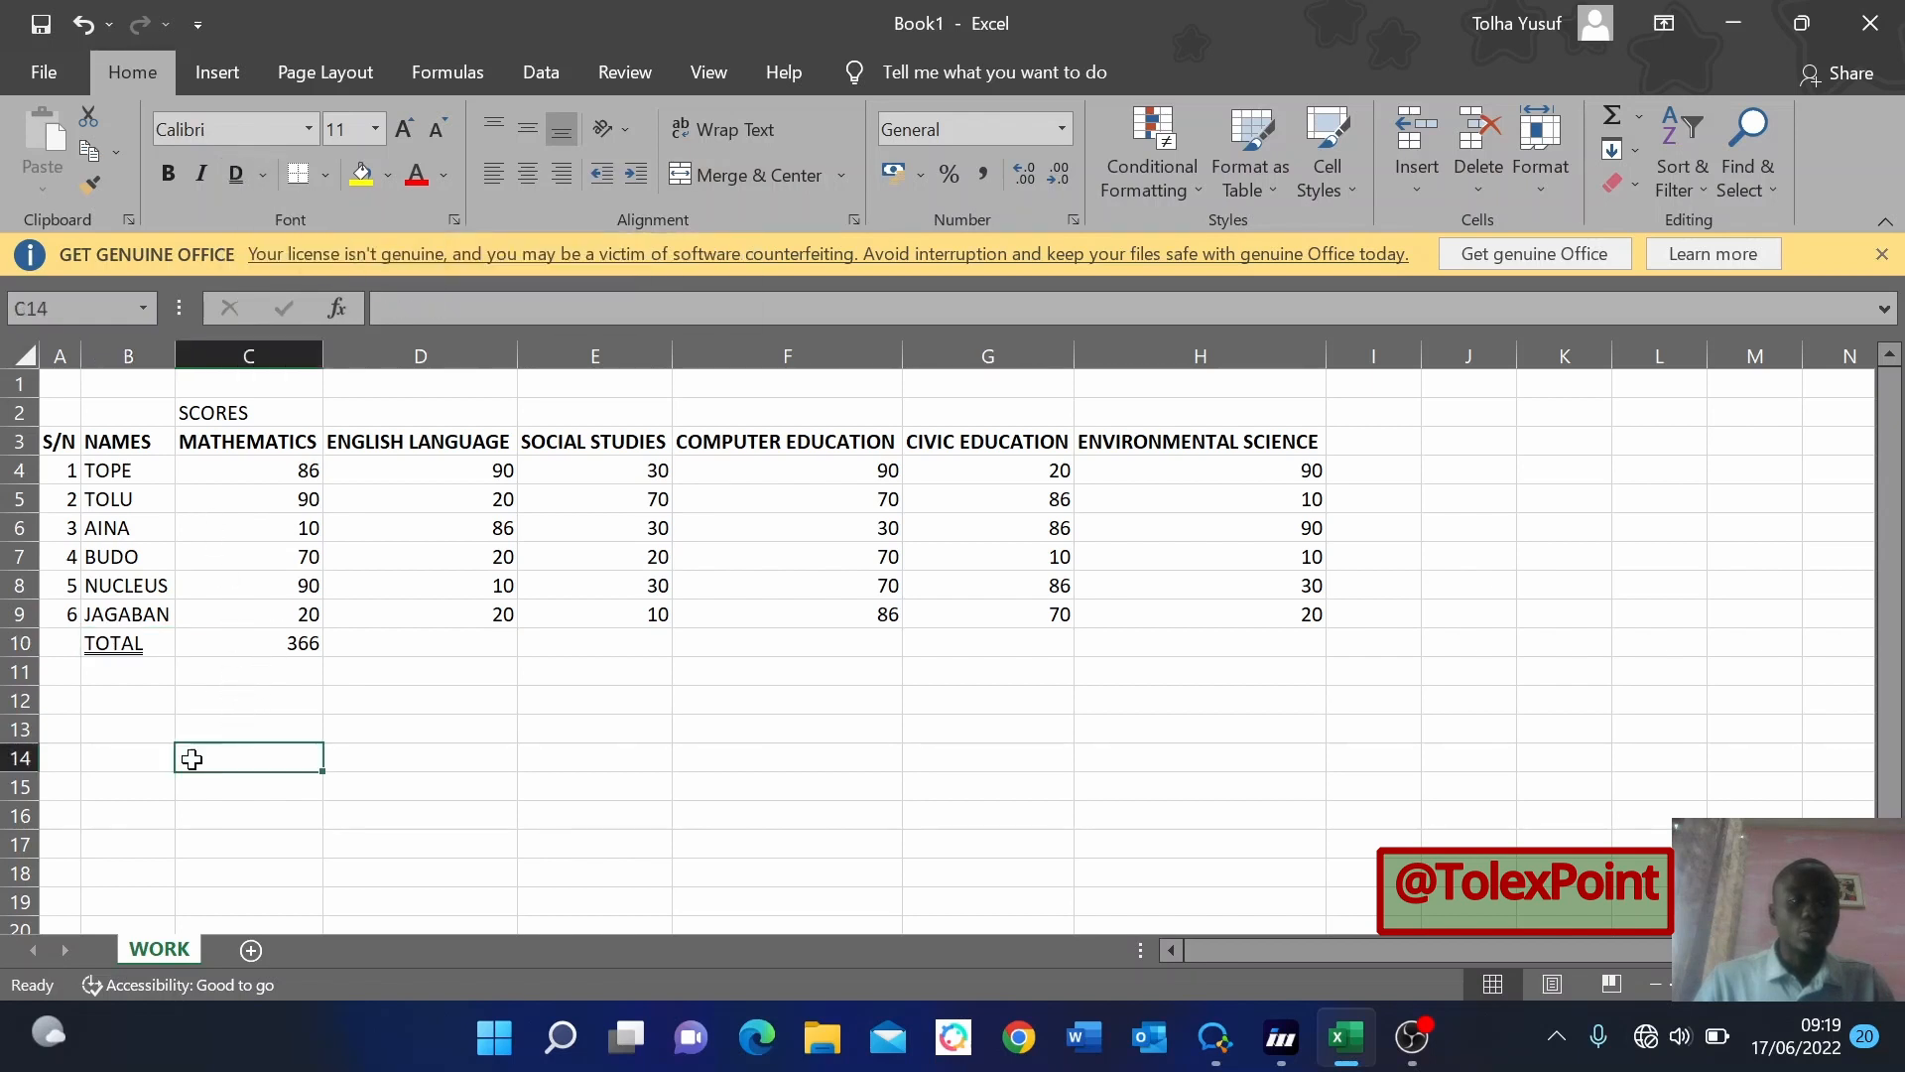
Examine the double underline beneath TOTAL in B10 at a larger magnification.
{"action": "left_click", "coordinate": [139, 640]}
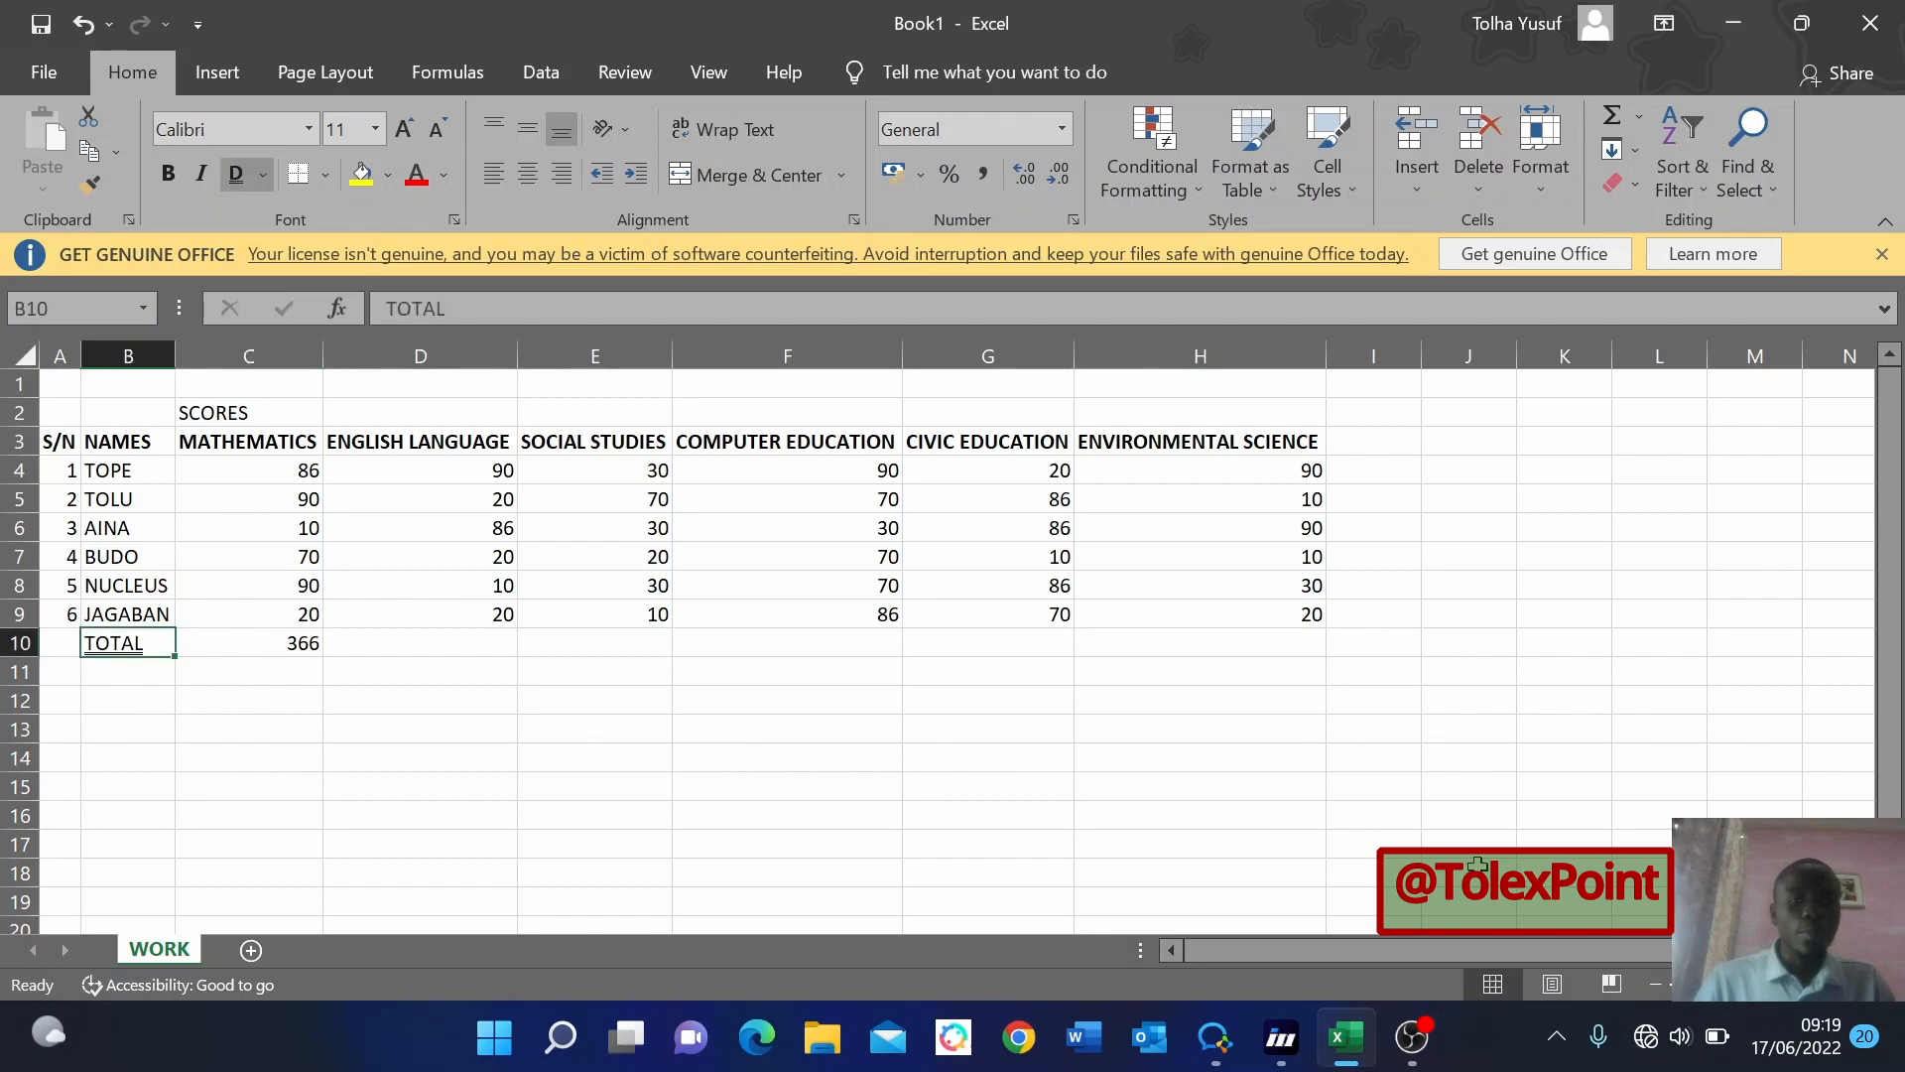
{"action": "left_click", "coordinate": [1762, 982]}
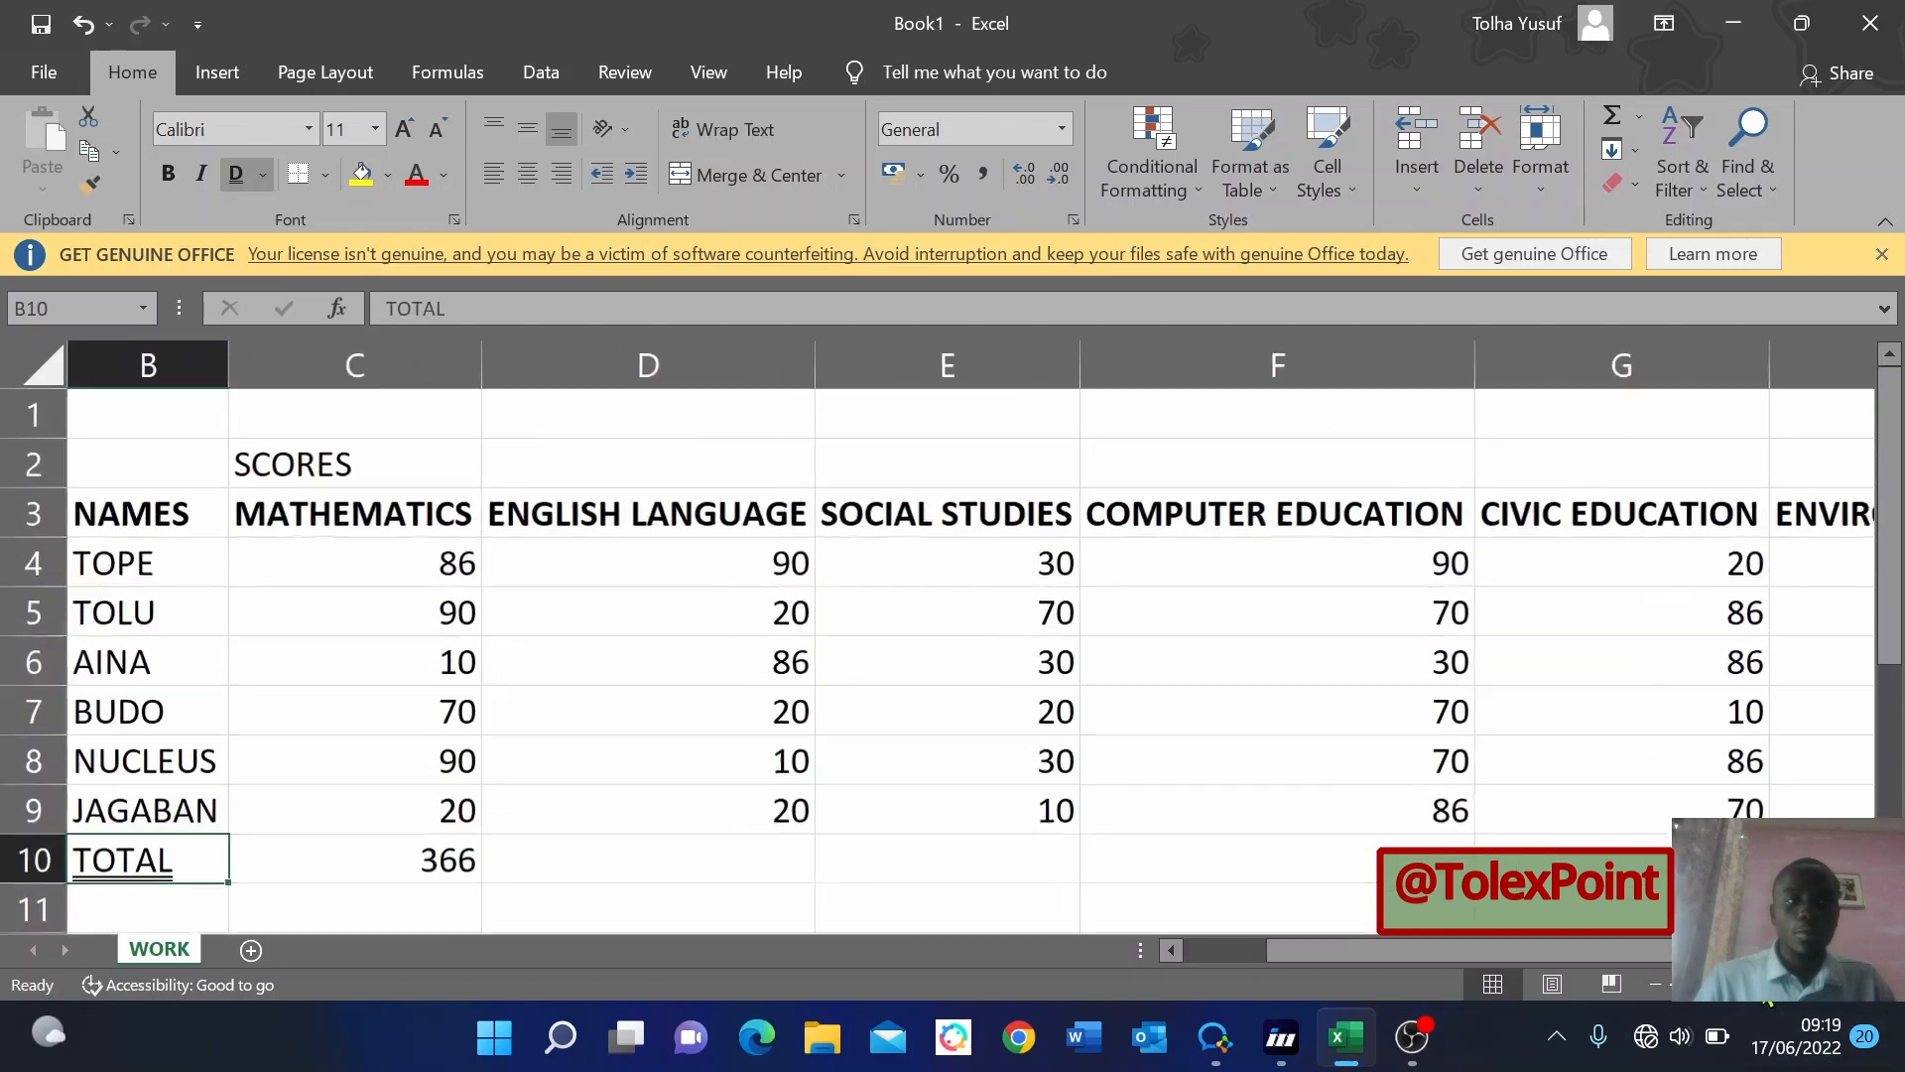
{"action": "left_click_drag", "start_coordinate": [1516, 953], "coordinate": [1428, 950]}
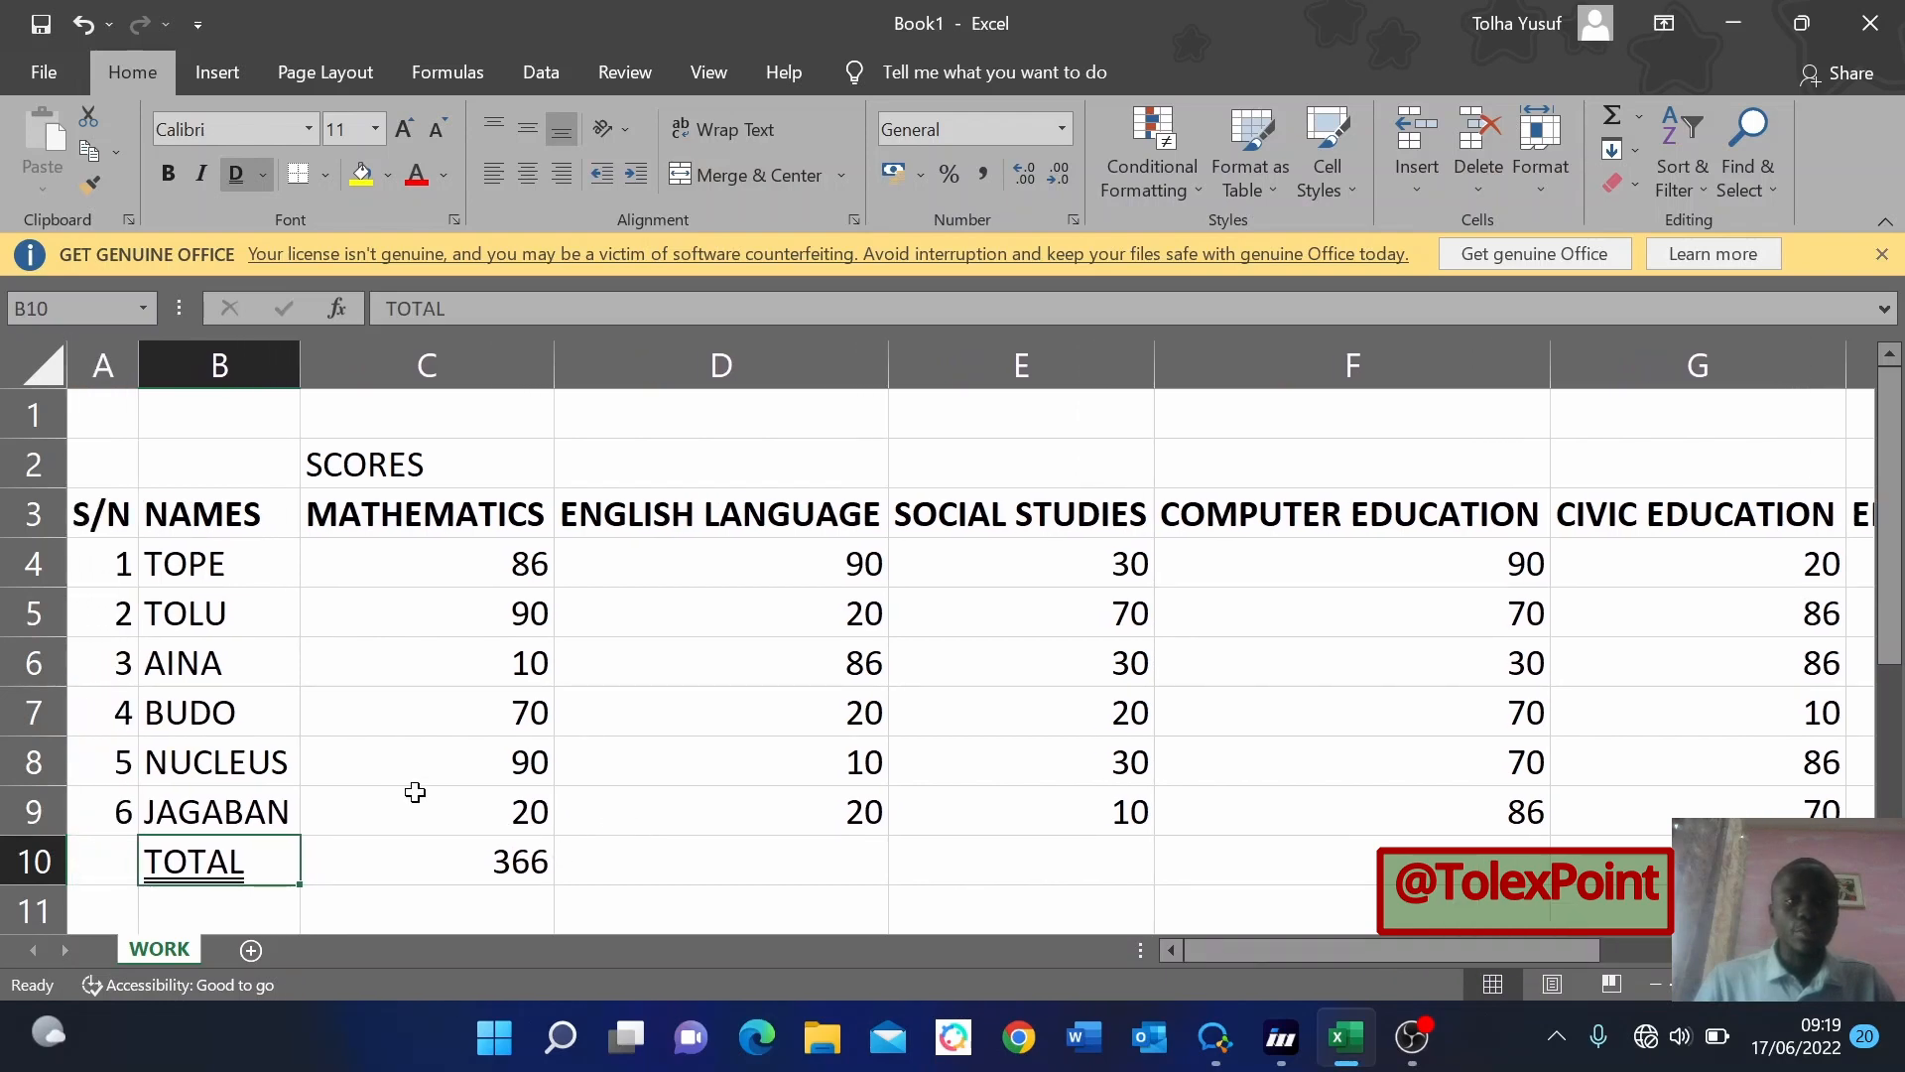
{"action": "scroll", "coordinate": [414, 791], "scroll_direction": "down", "scroll_amount": 1}
{"action": "scroll", "coordinate": [415, 790], "scroll_direction": "up", "scroll_amount": 1}
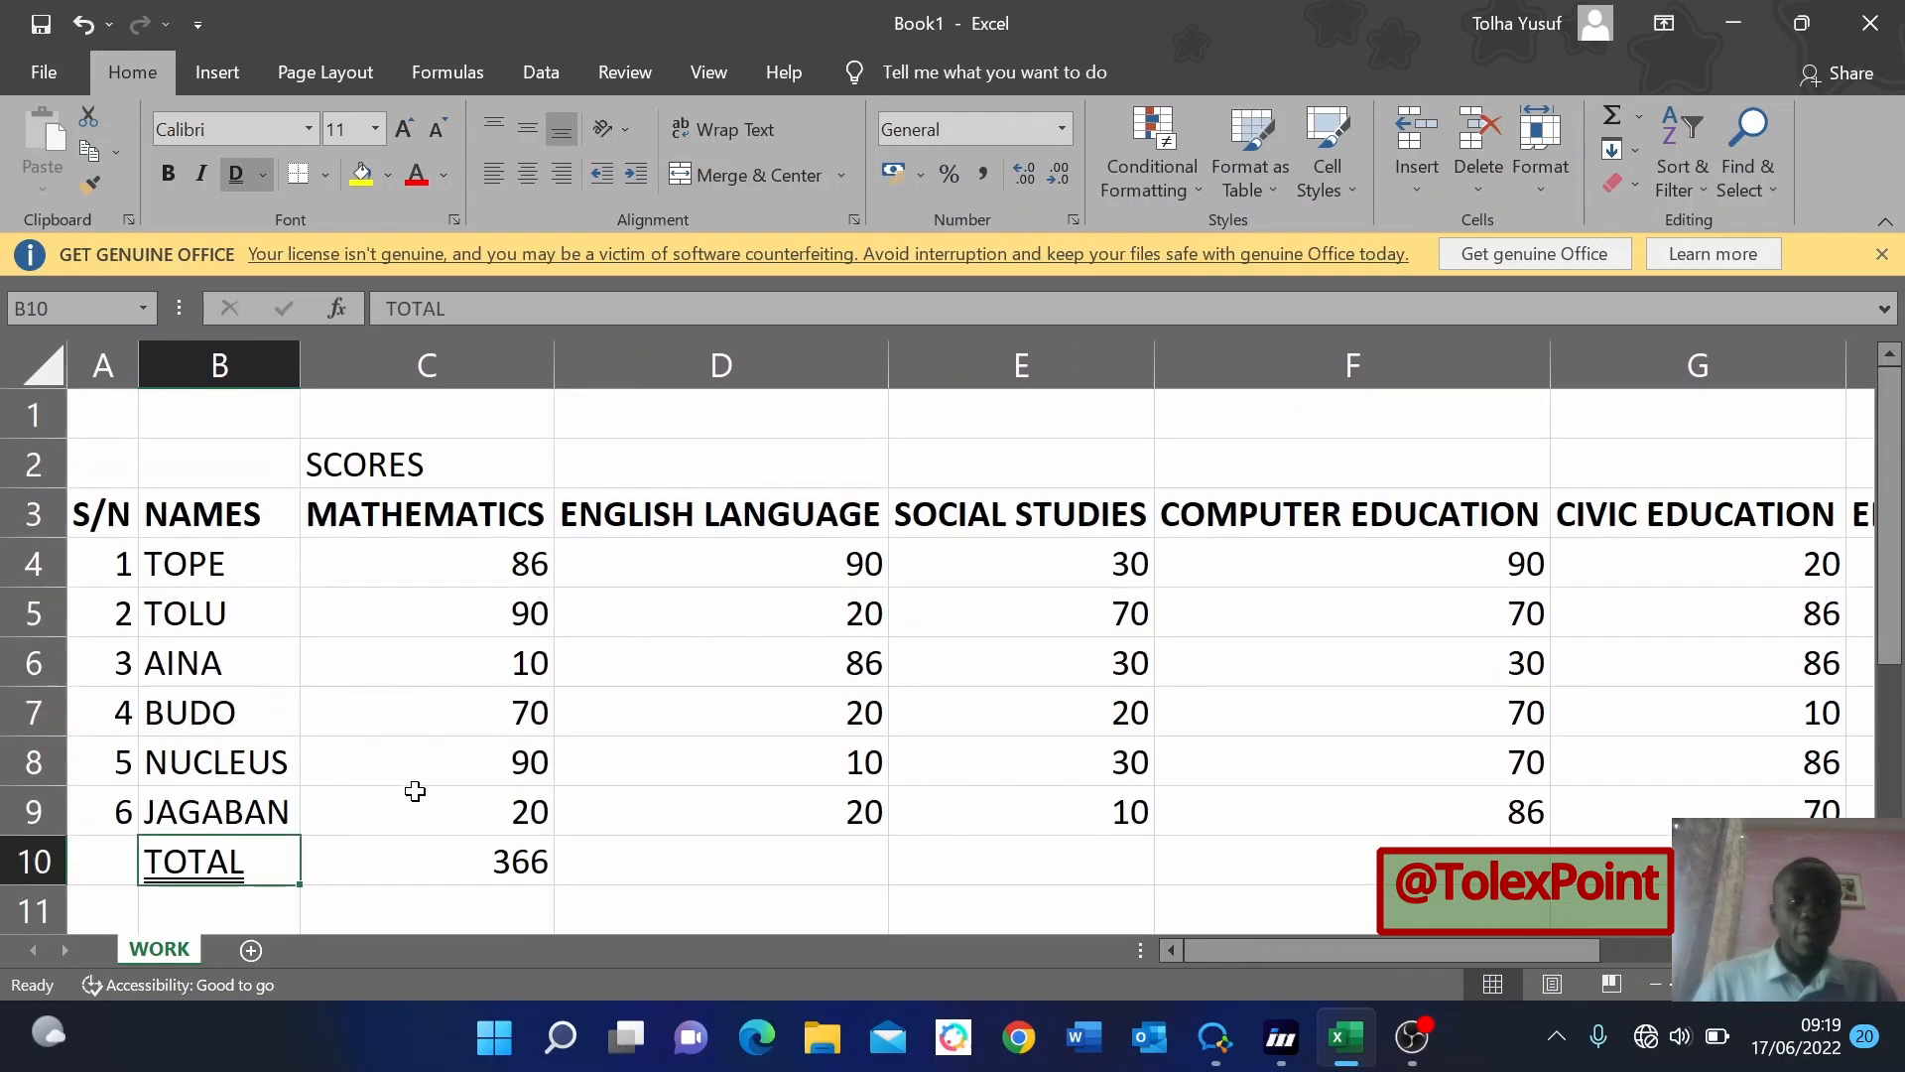
{"action": "left_click", "coordinate": [364, 743]}
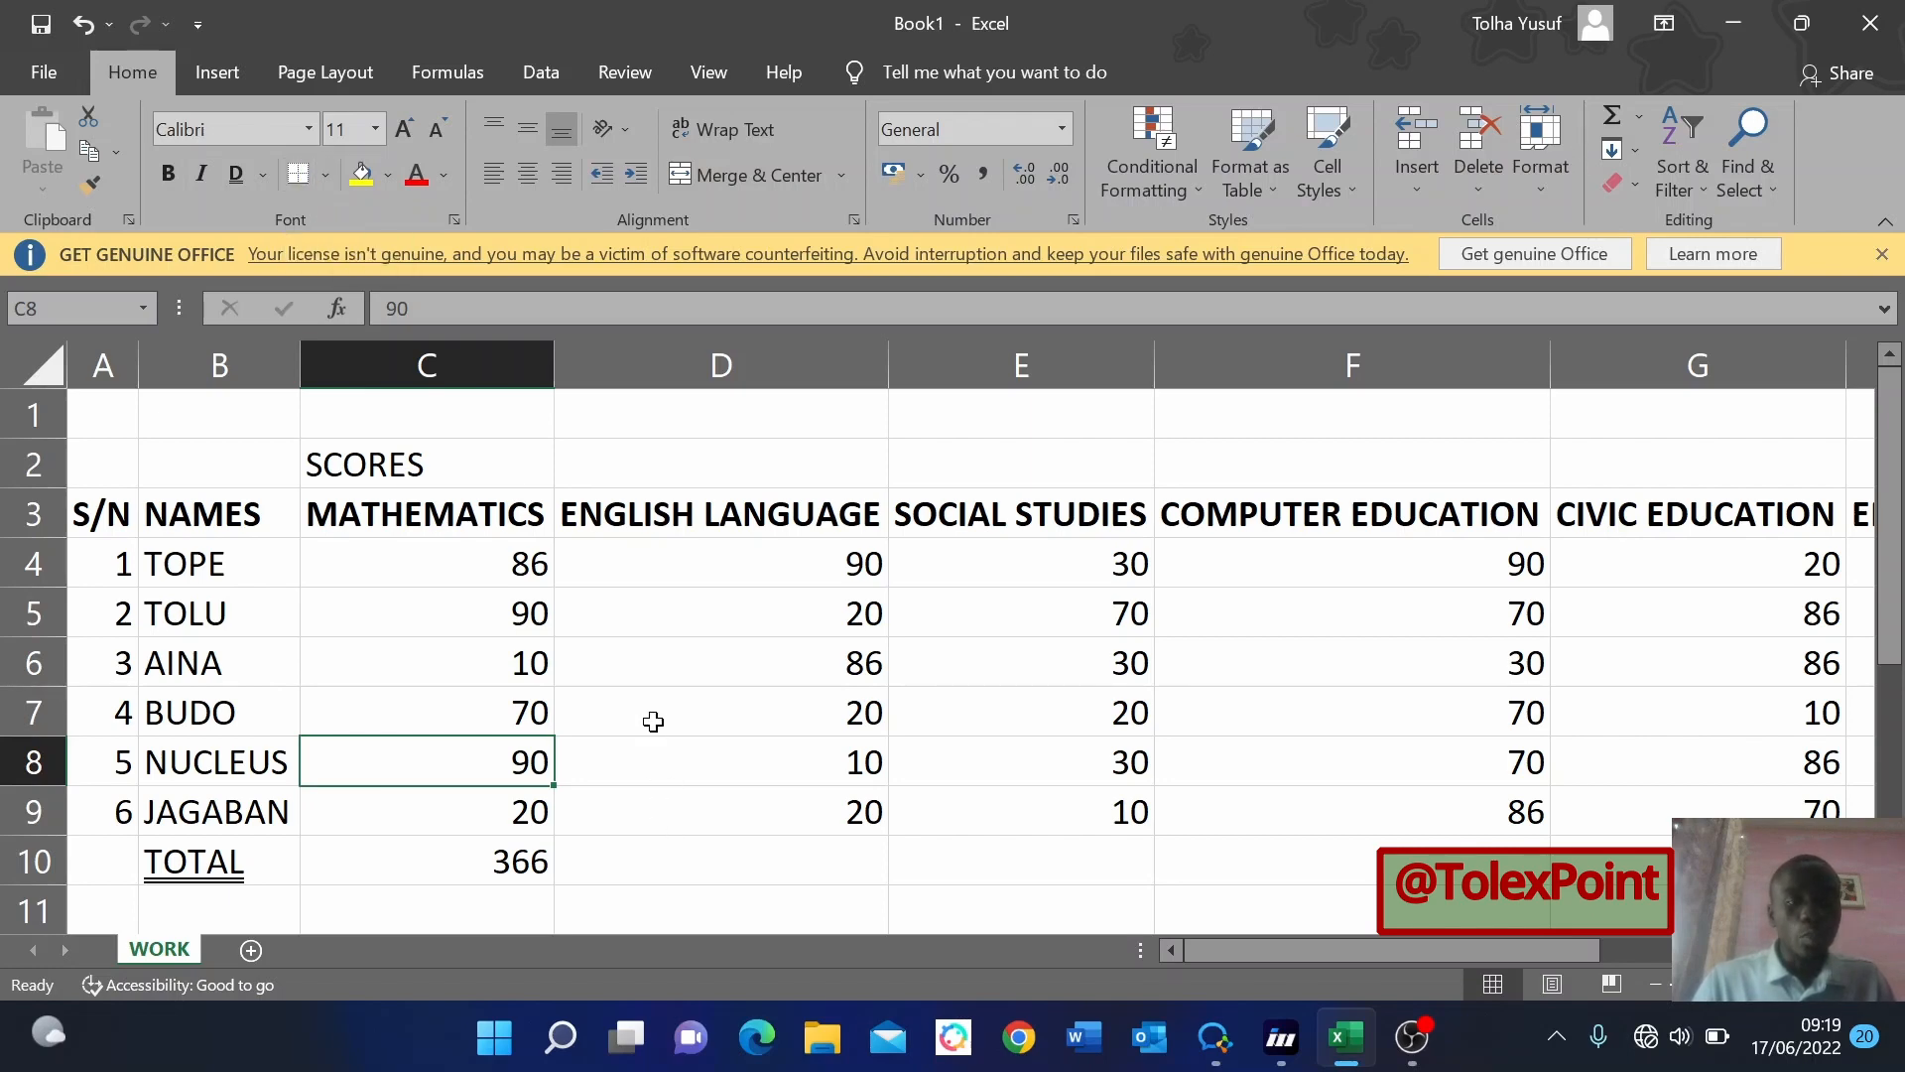
{"action": "scroll", "coordinate": [650, 717], "scroll_direction": "down", "scroll_amount": 1, "text": "ctrl"}
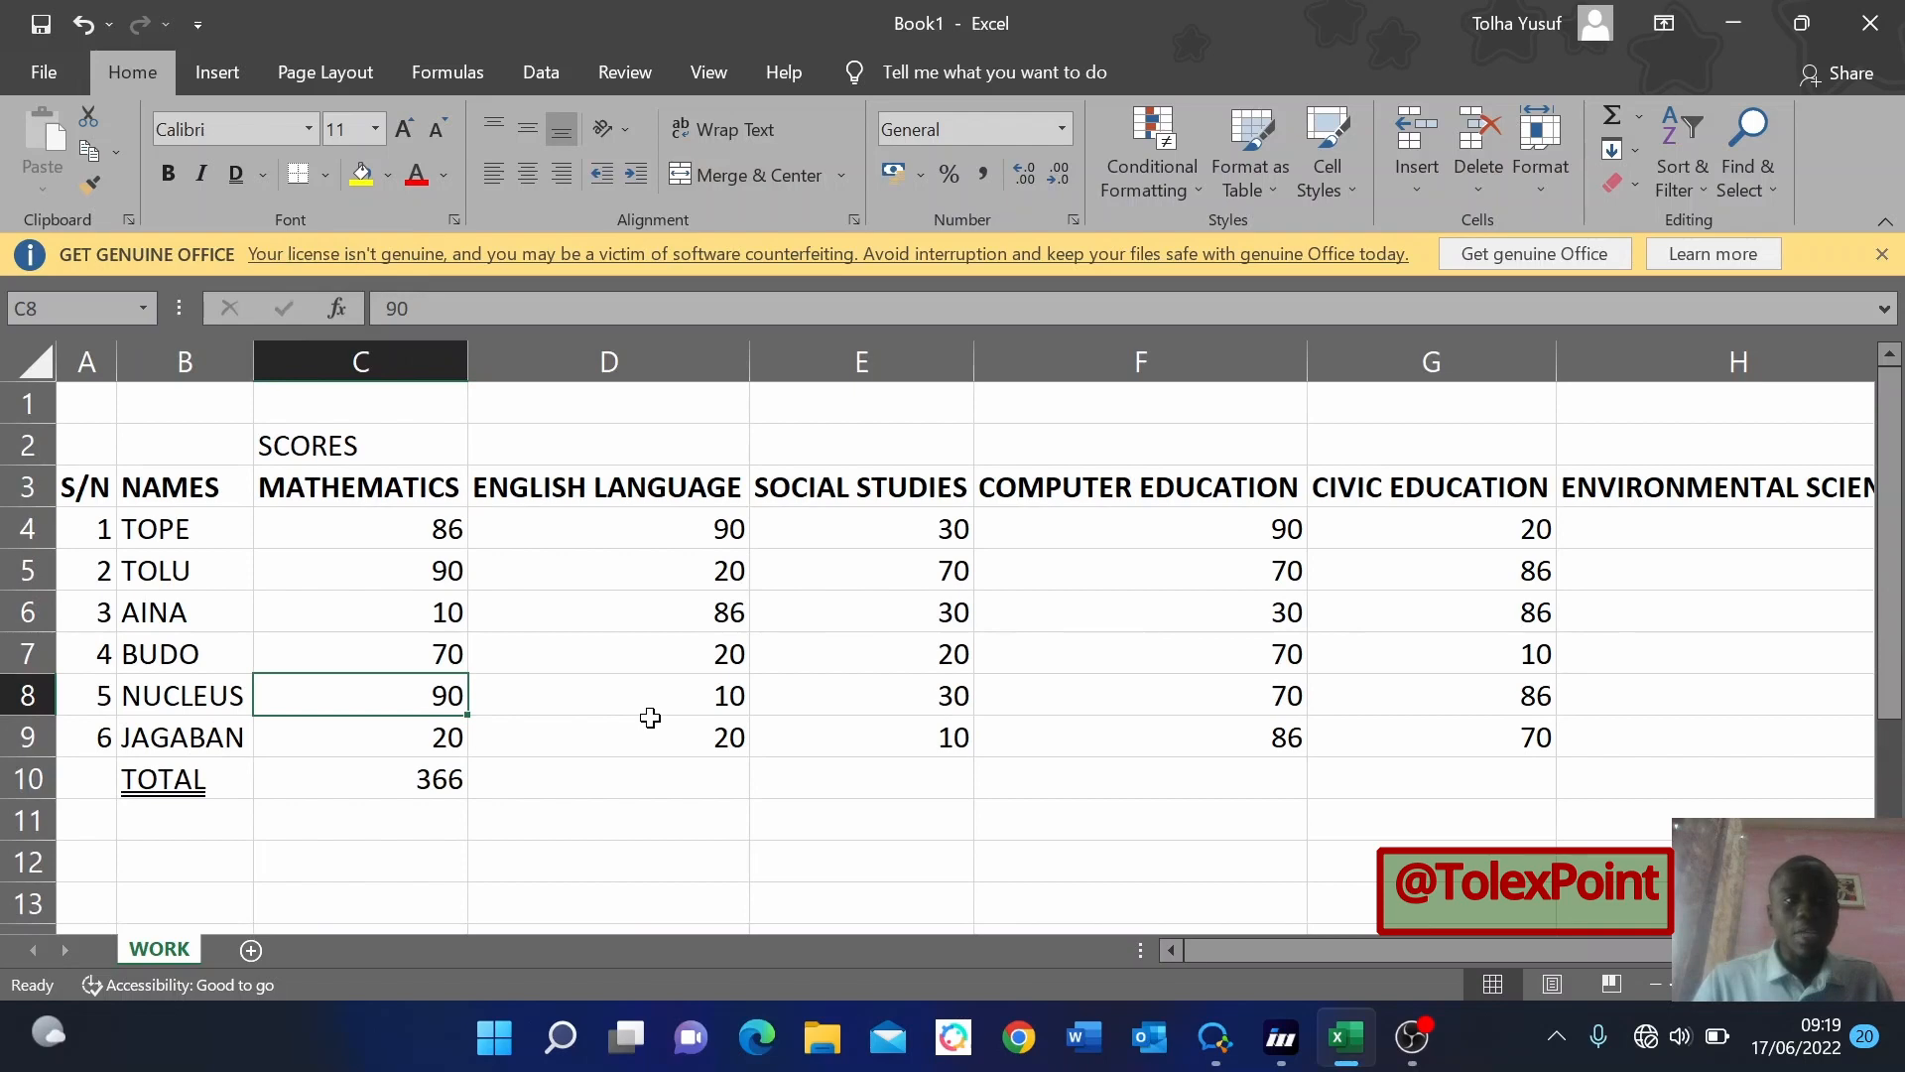
{"action": "scroll", "coordinate": [650, 718], "scroll_direction": "down", "scroll_amount": 1, "text": "ctrl"}
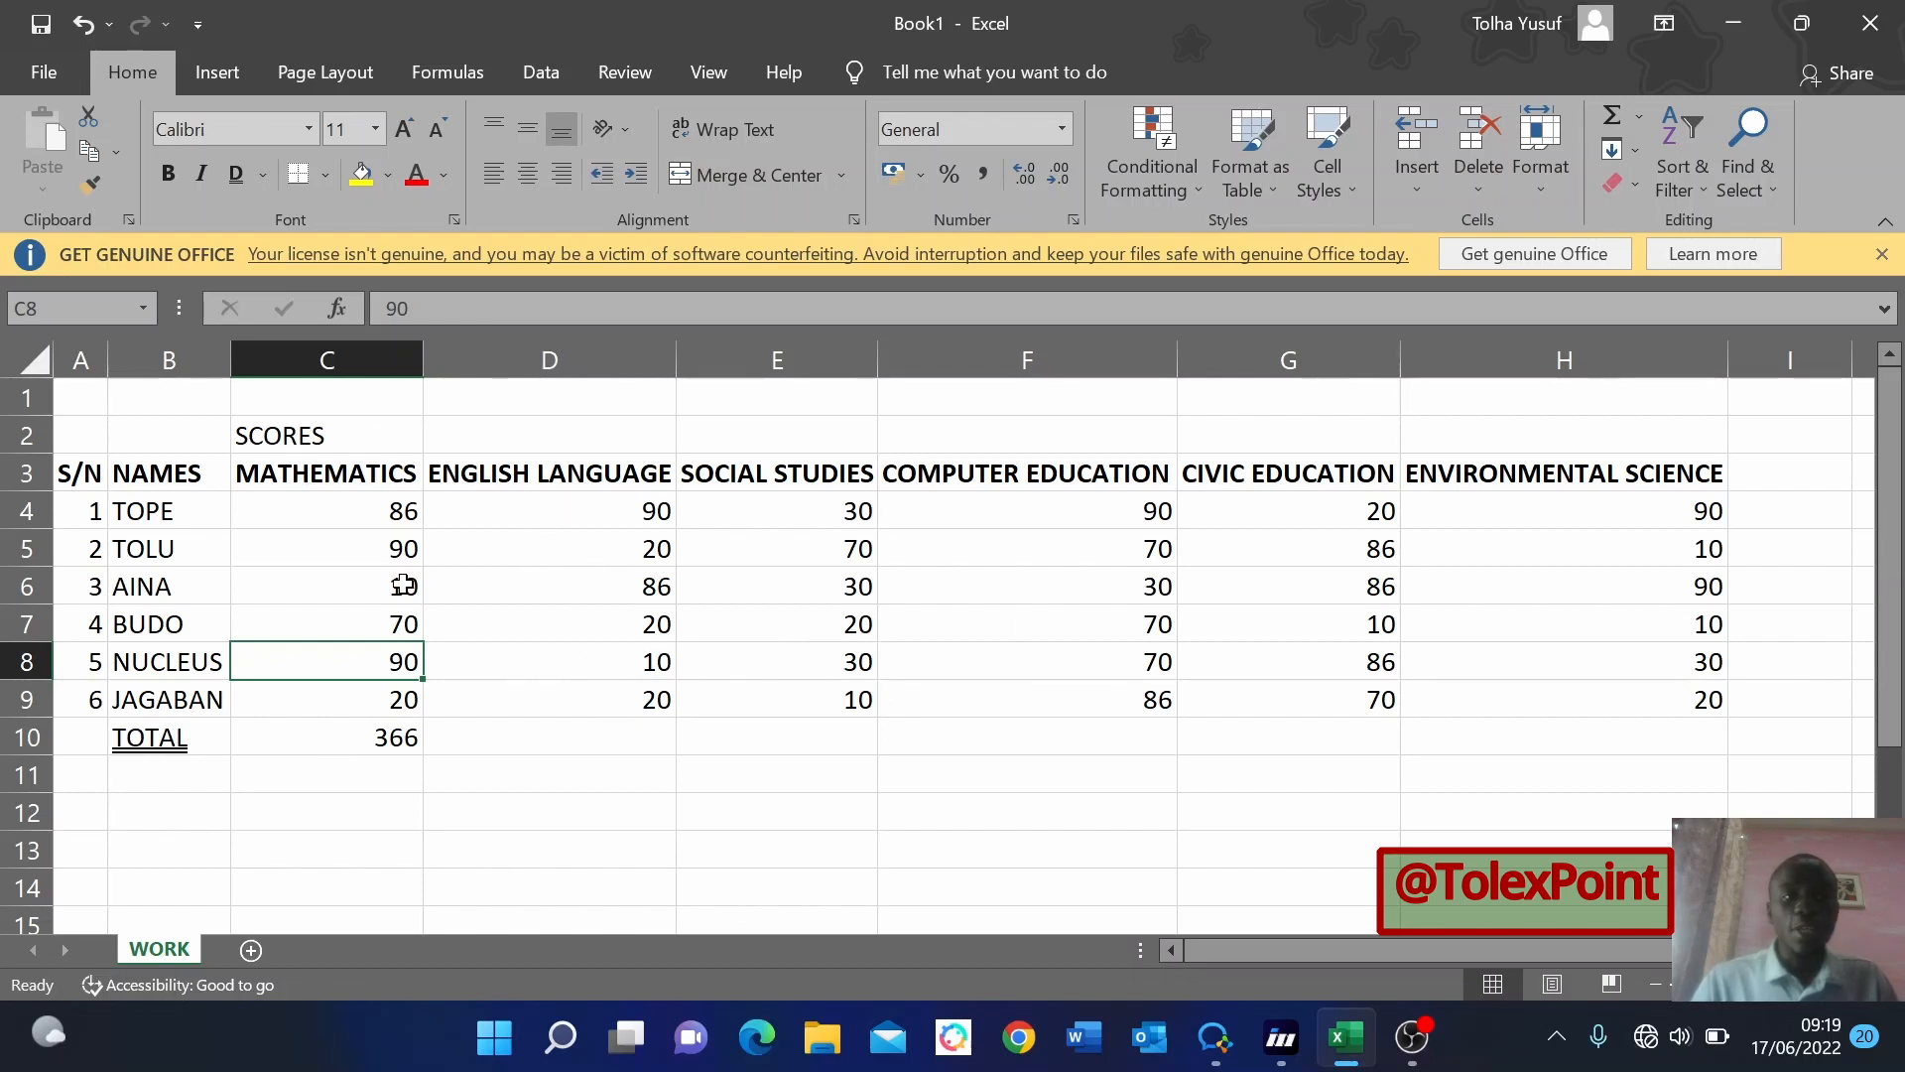
{"action": "left_click", "coordinate": [1154, 586]}
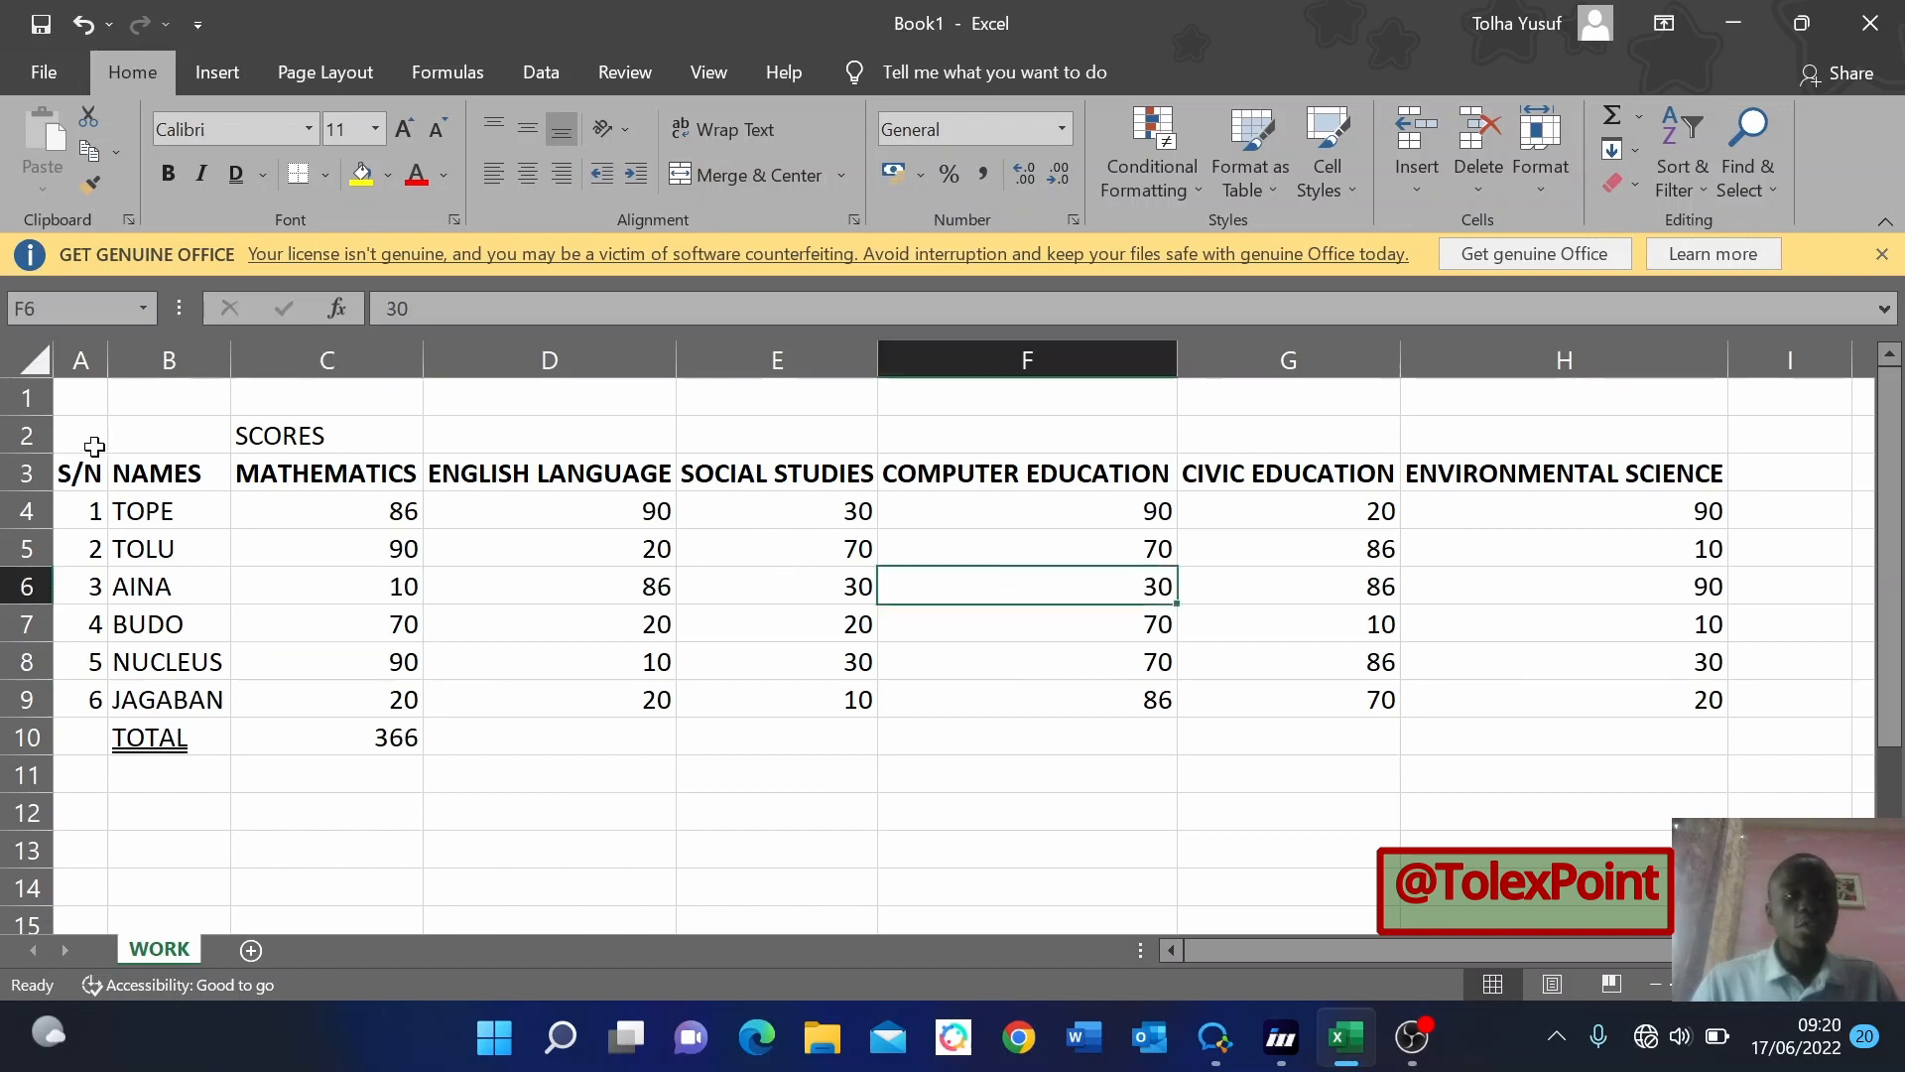
Add a bottom border to the score table range A2:H10.
{"action": "left_click_drag", "start_coordinate": [83, 443], "coordinate": [1628, 735]}
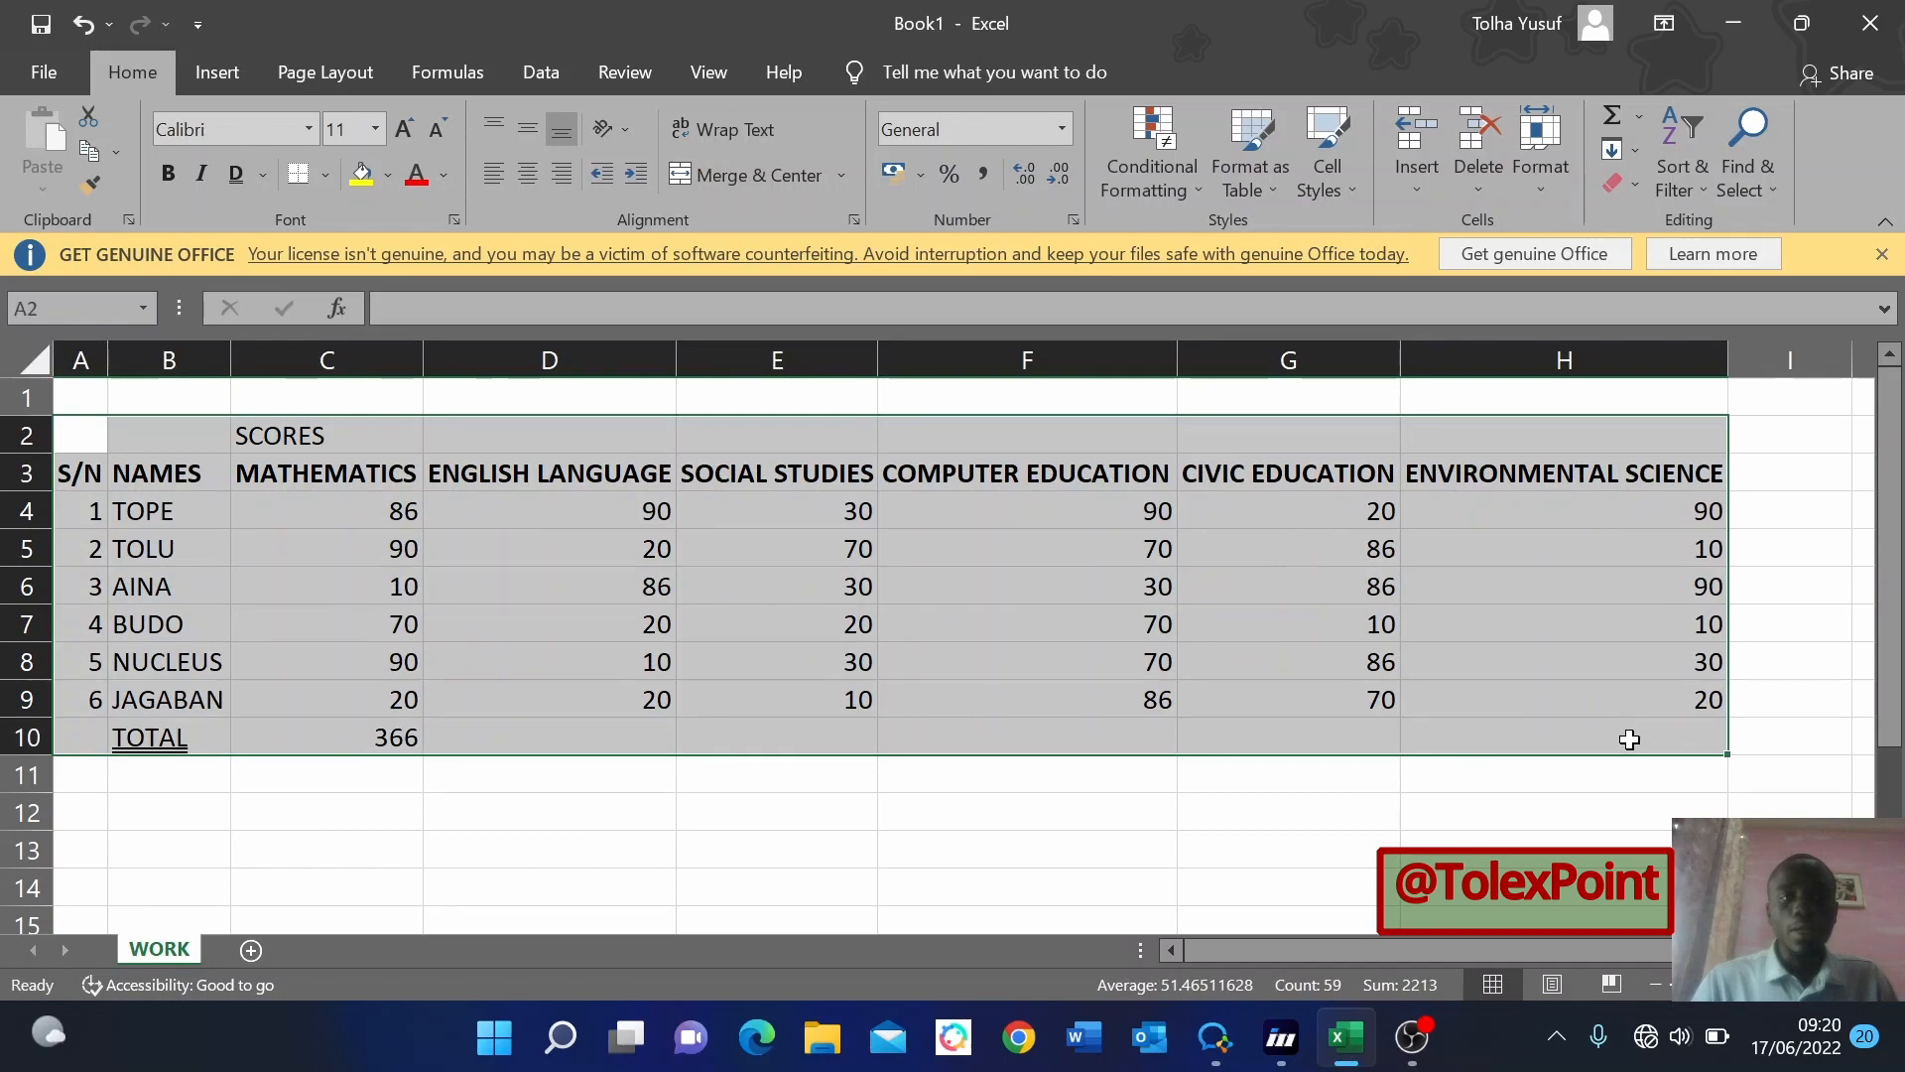
{"action": "left_click", "coordinate": [327, 176]}
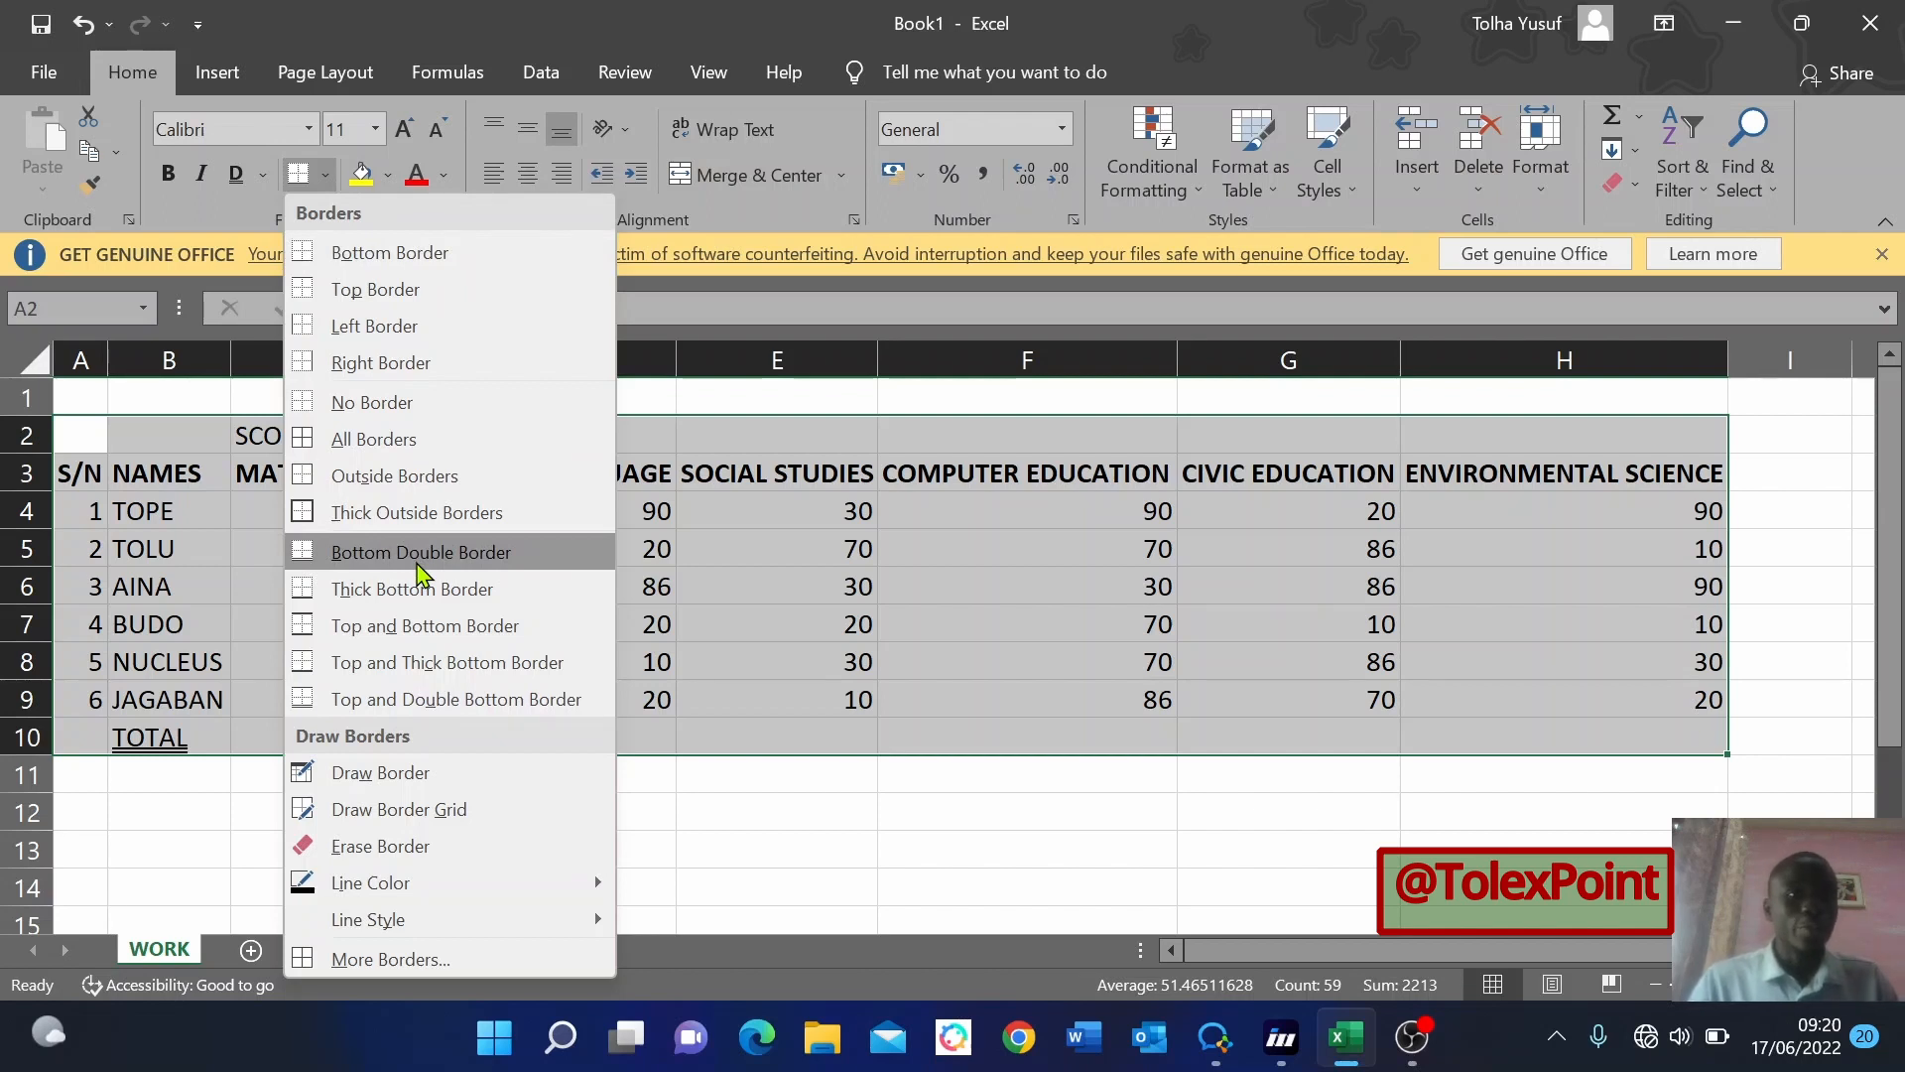
{"action": "left_click", "coordinate": [455, 256]}
{"action": "left_click", "coordinate": [625, 836]}
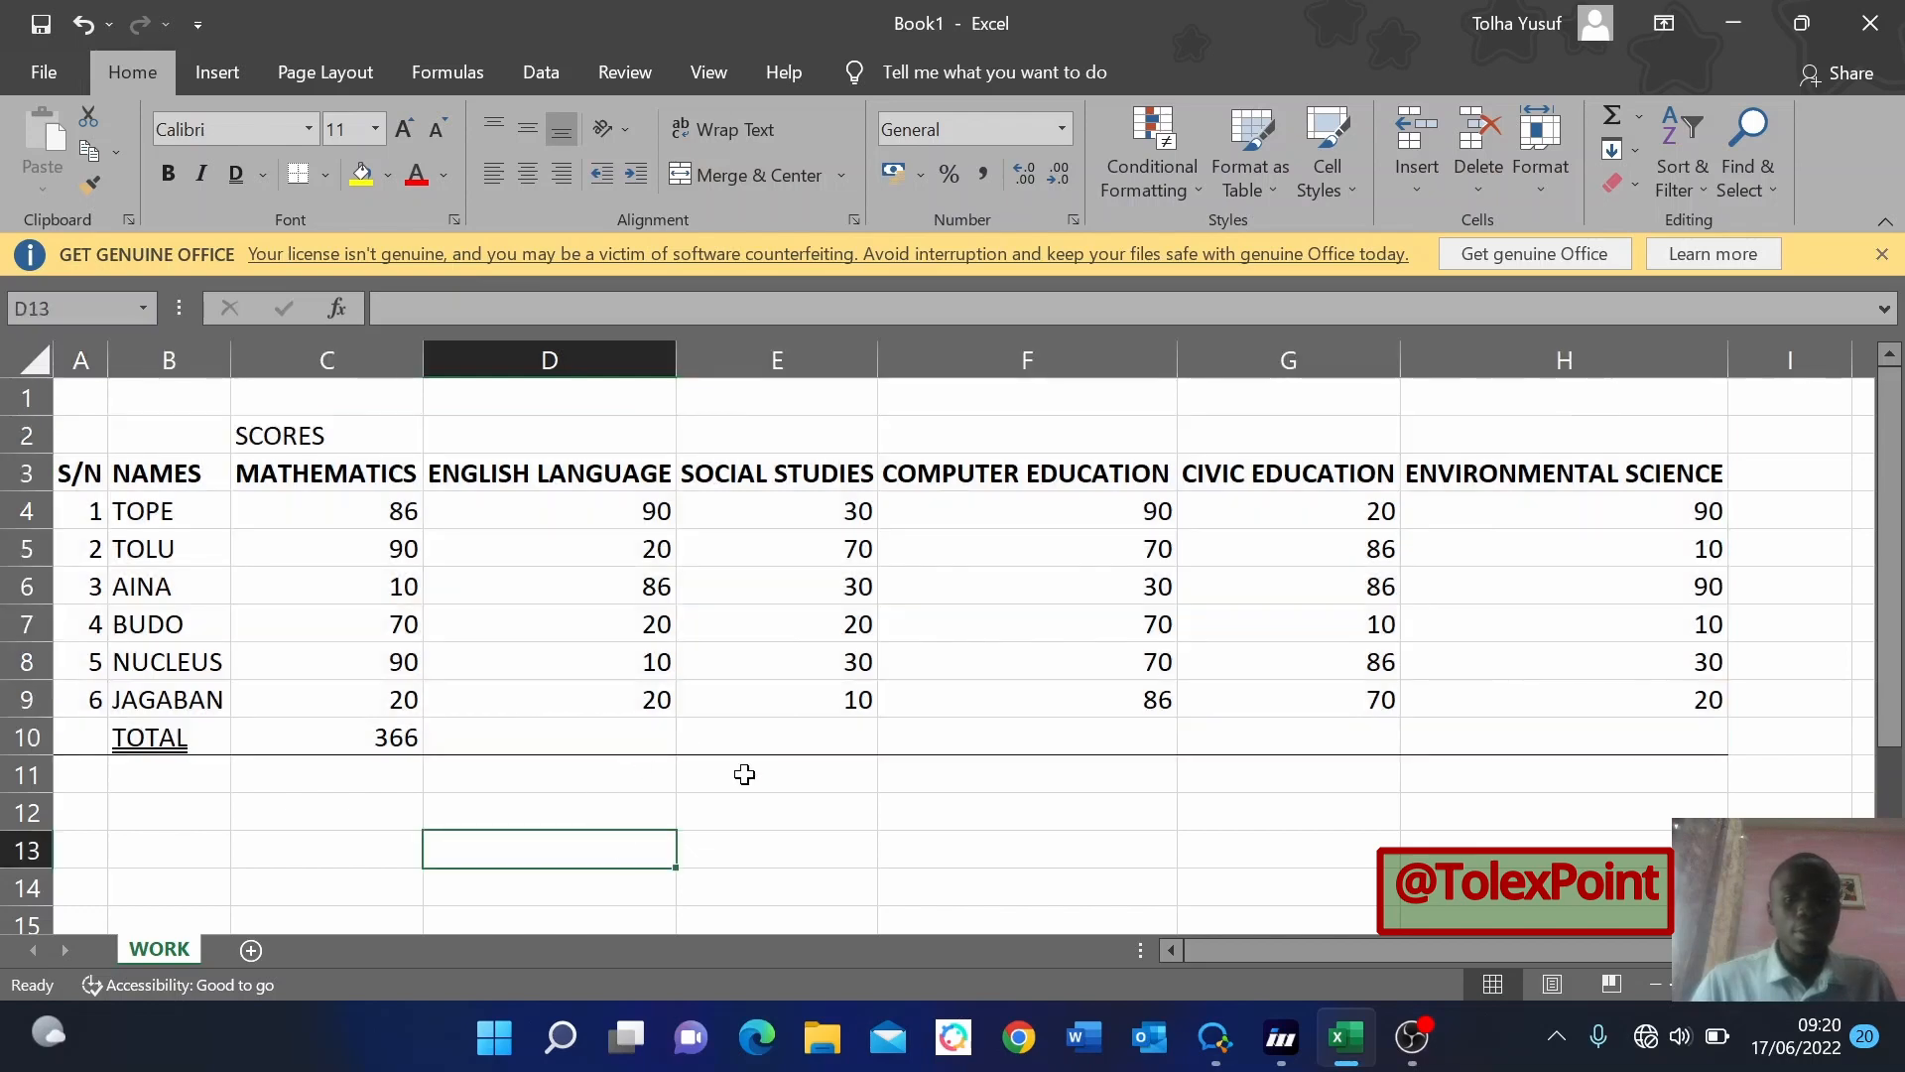
Apply all borders to the score table range A2:H10.
{"action": "scroll", "coordinate": [1693, 751], "scroll_direction": "up", "scroll_amount": 4, "text": "ctrl"}
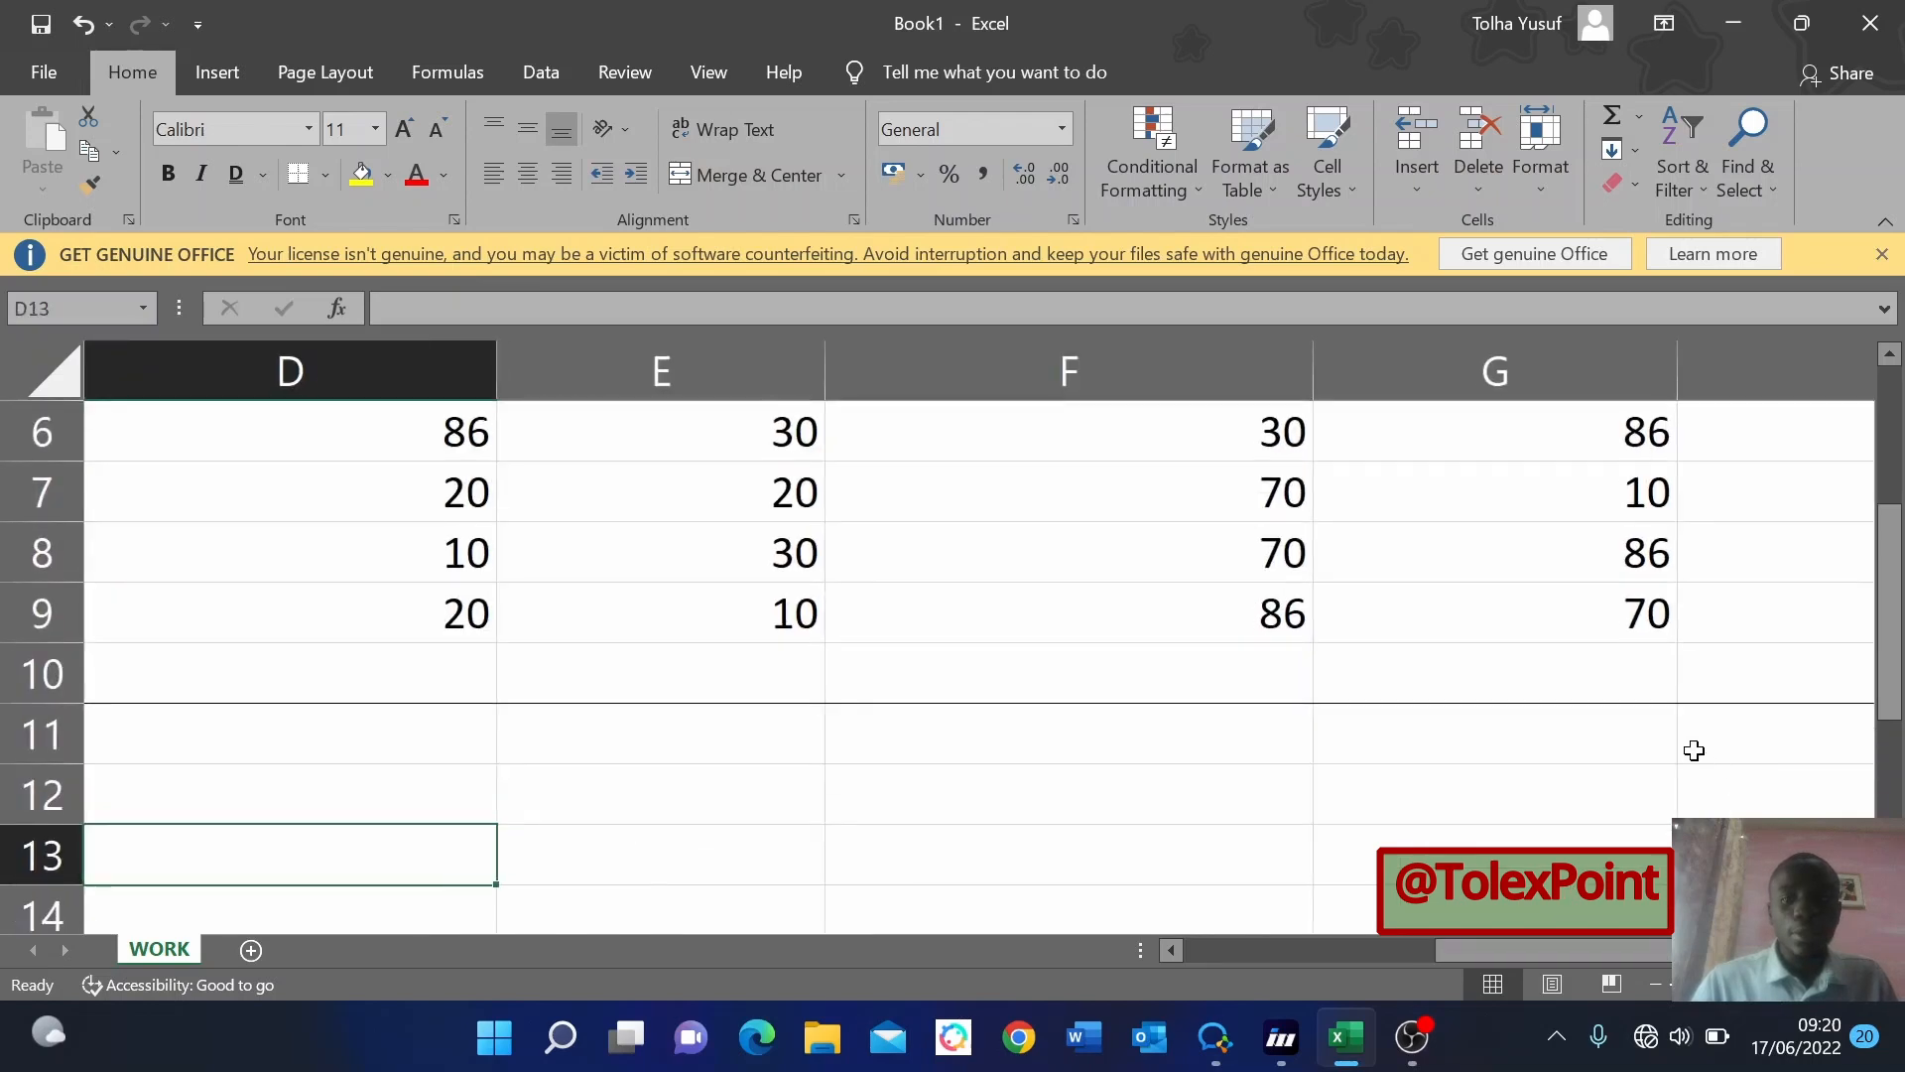
{"action": "left_click_drag", "start_coordinate": [1533, 950], "coordinate": [1191, 954]}
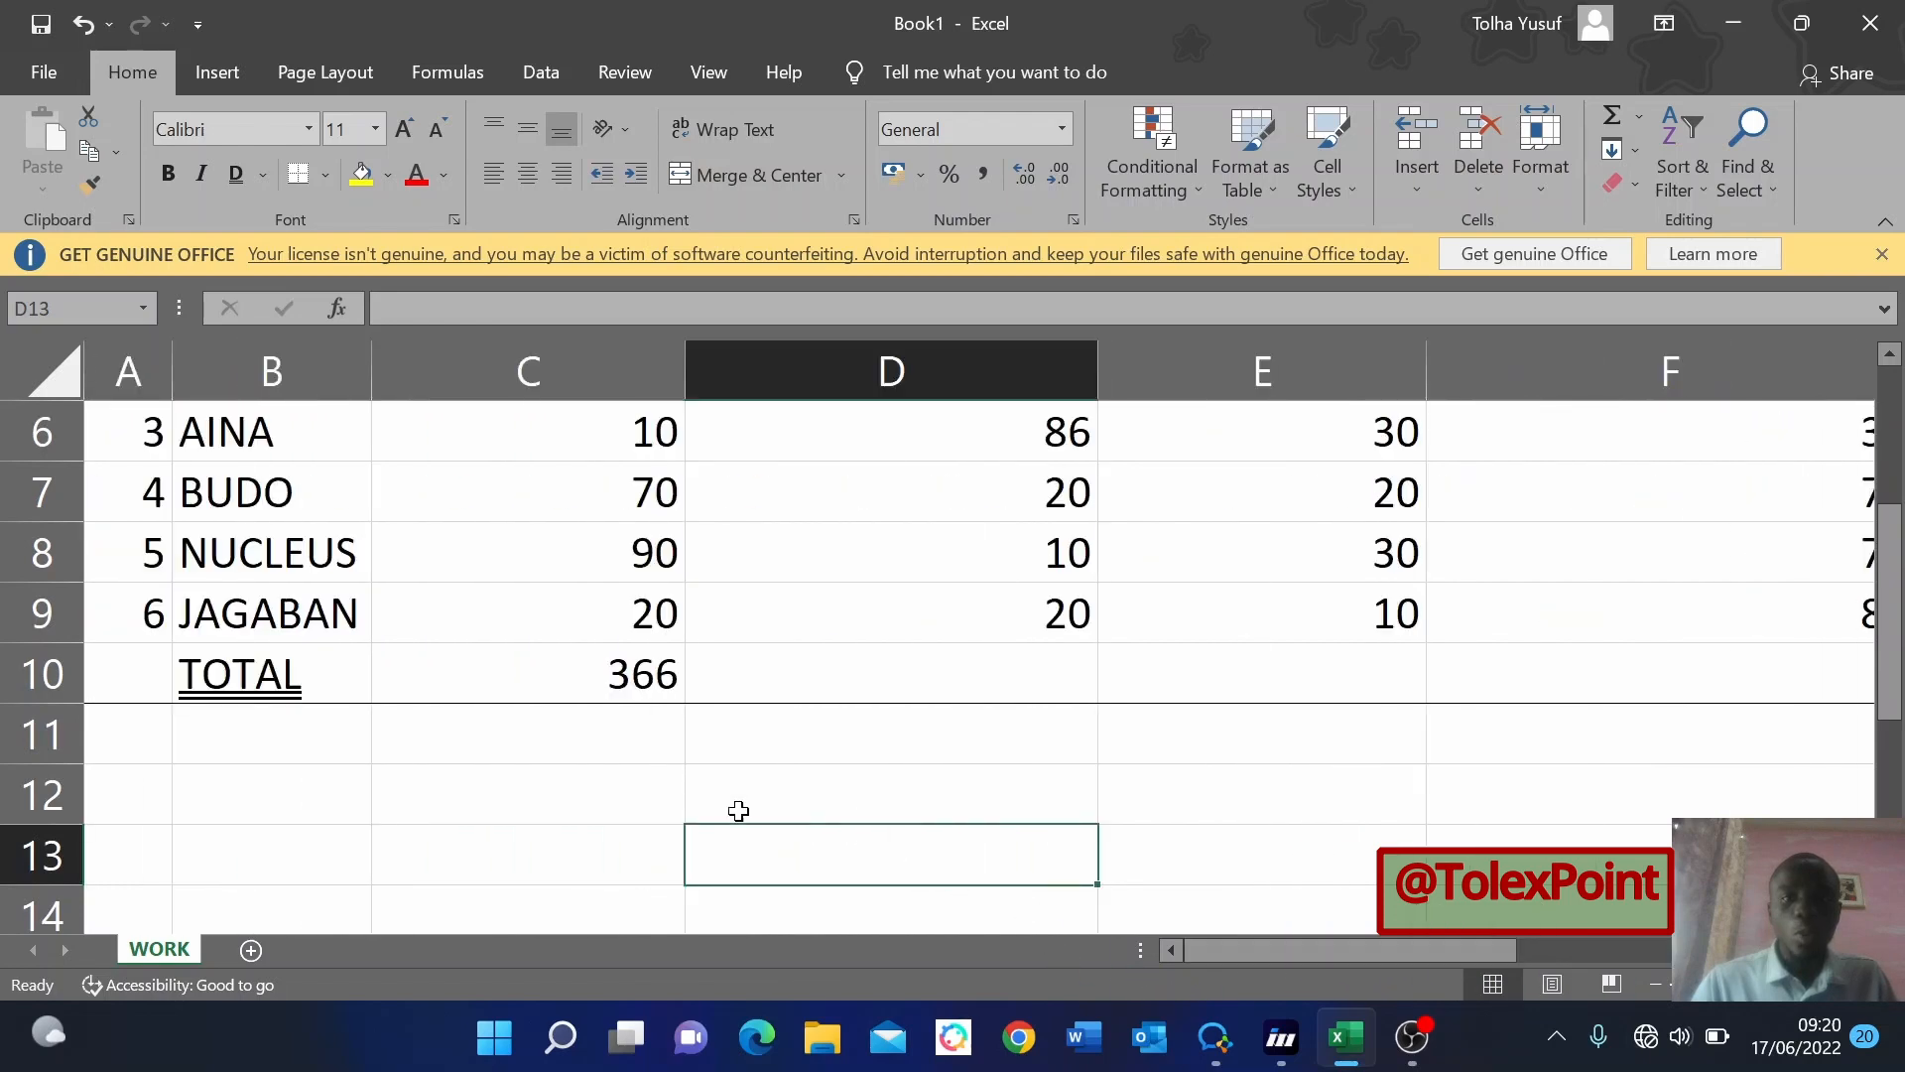
{"action": "scroll", "coordinate": [650, 843], "scroll_direction": "up", "scroll_amount": 2}
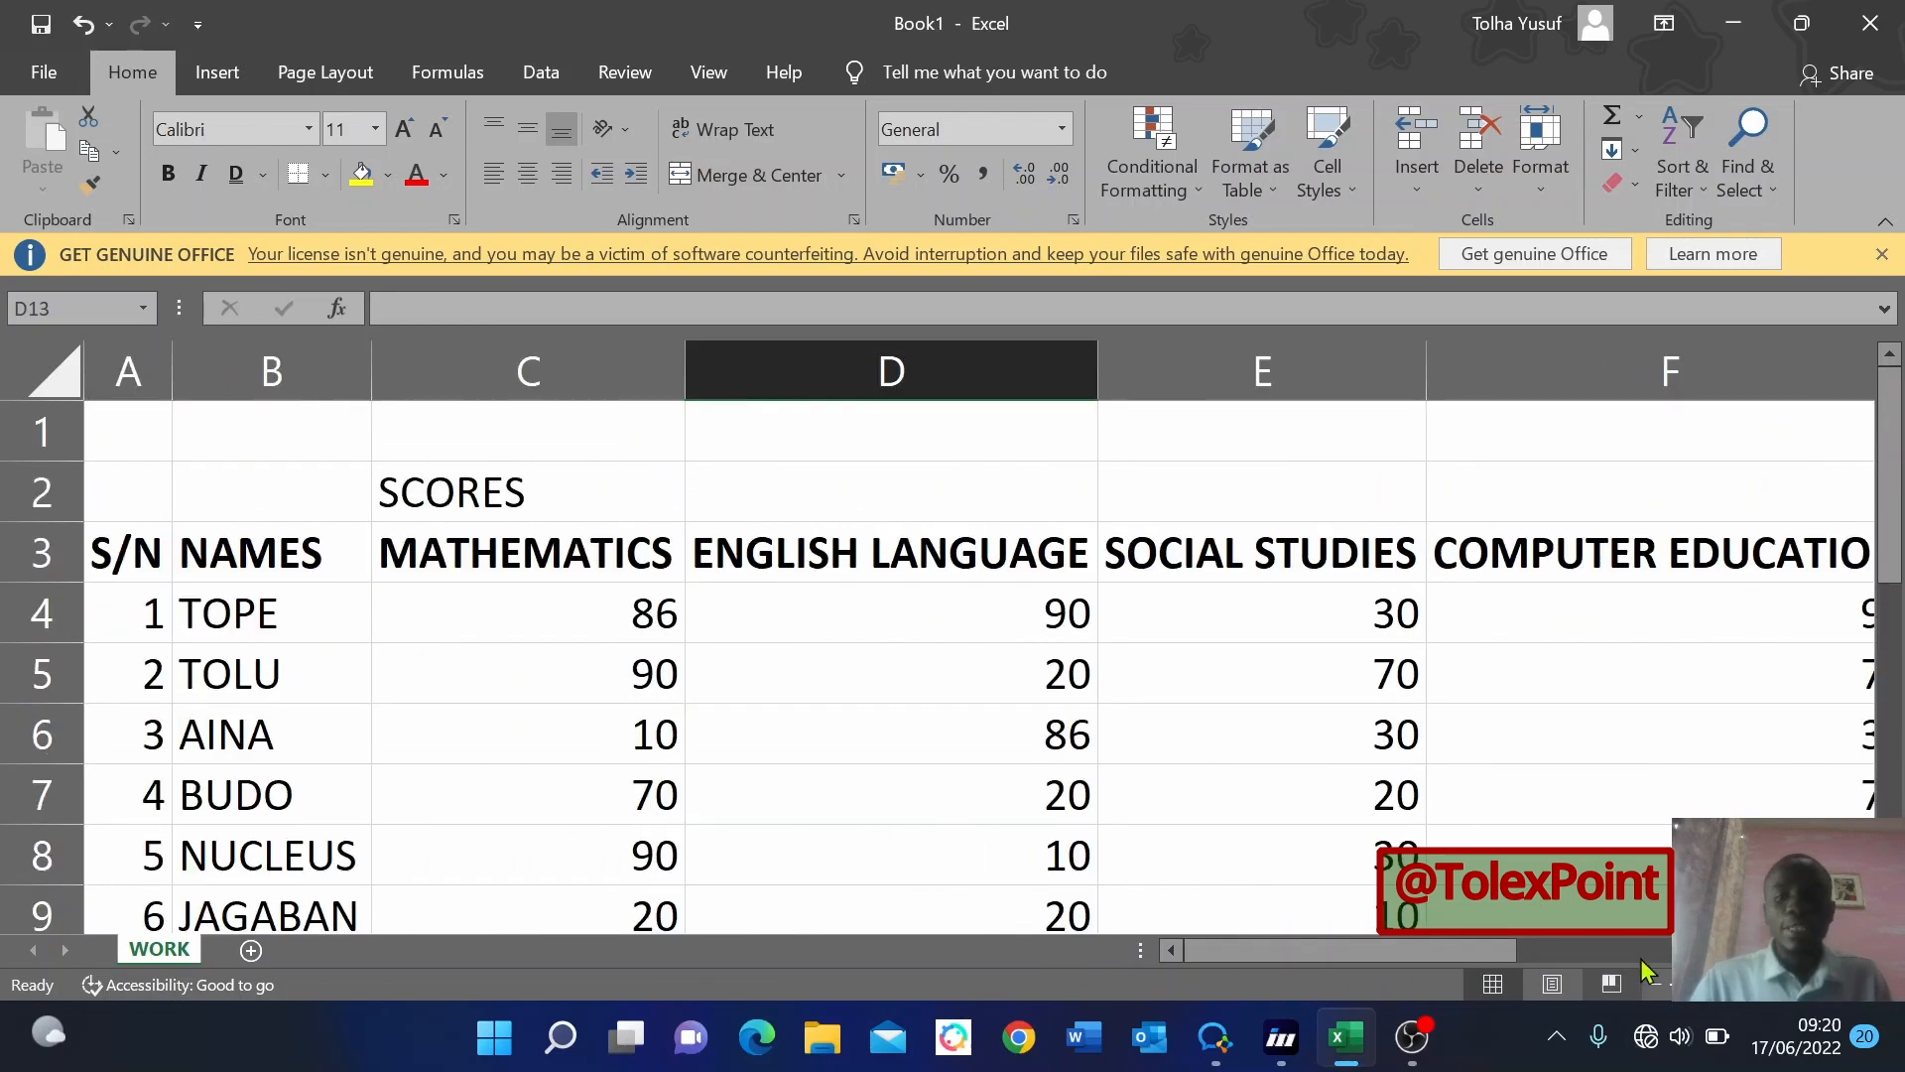
{"action": "scroll", "coordinate": [692, 706], "scroll_direction": "down", "scroll_amount": 3}
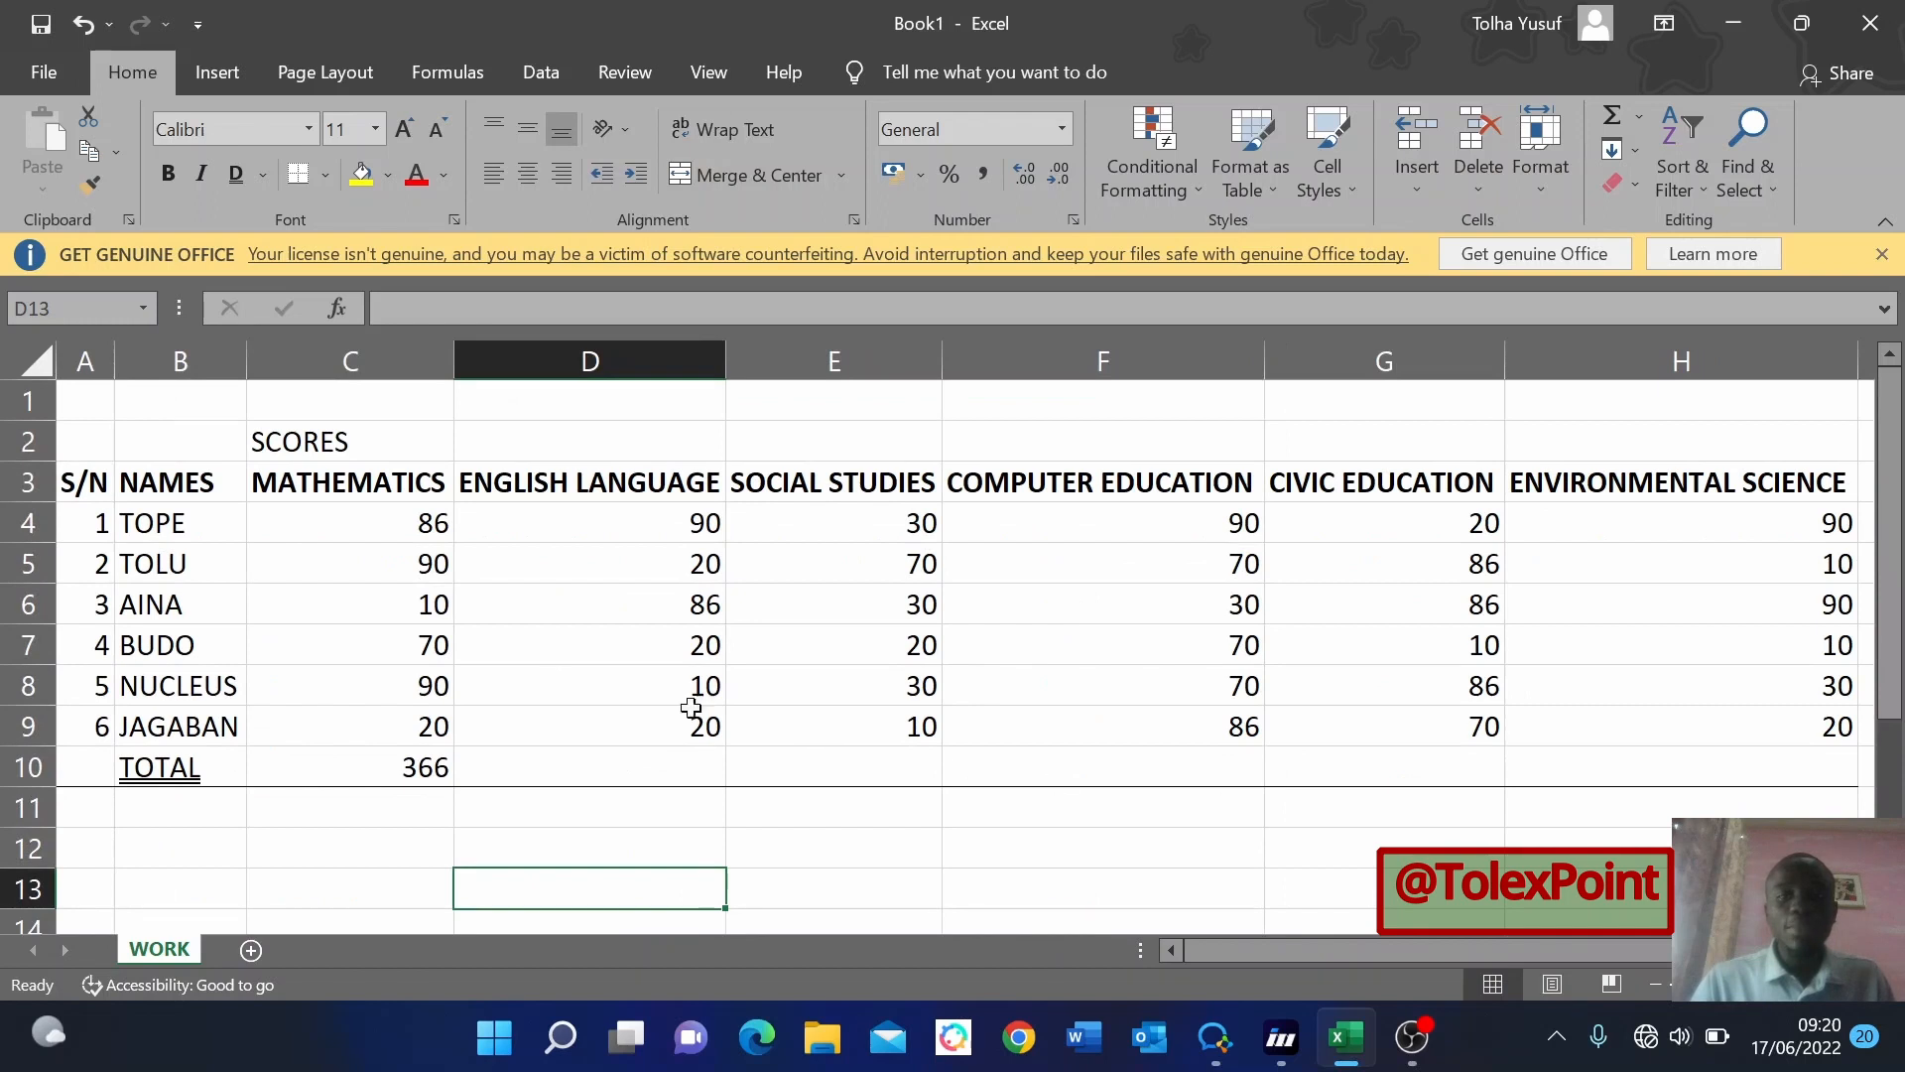
{"action": "left_click_drag", "start_coordinate": [79, 433], "coordinate": [1722, 761]}
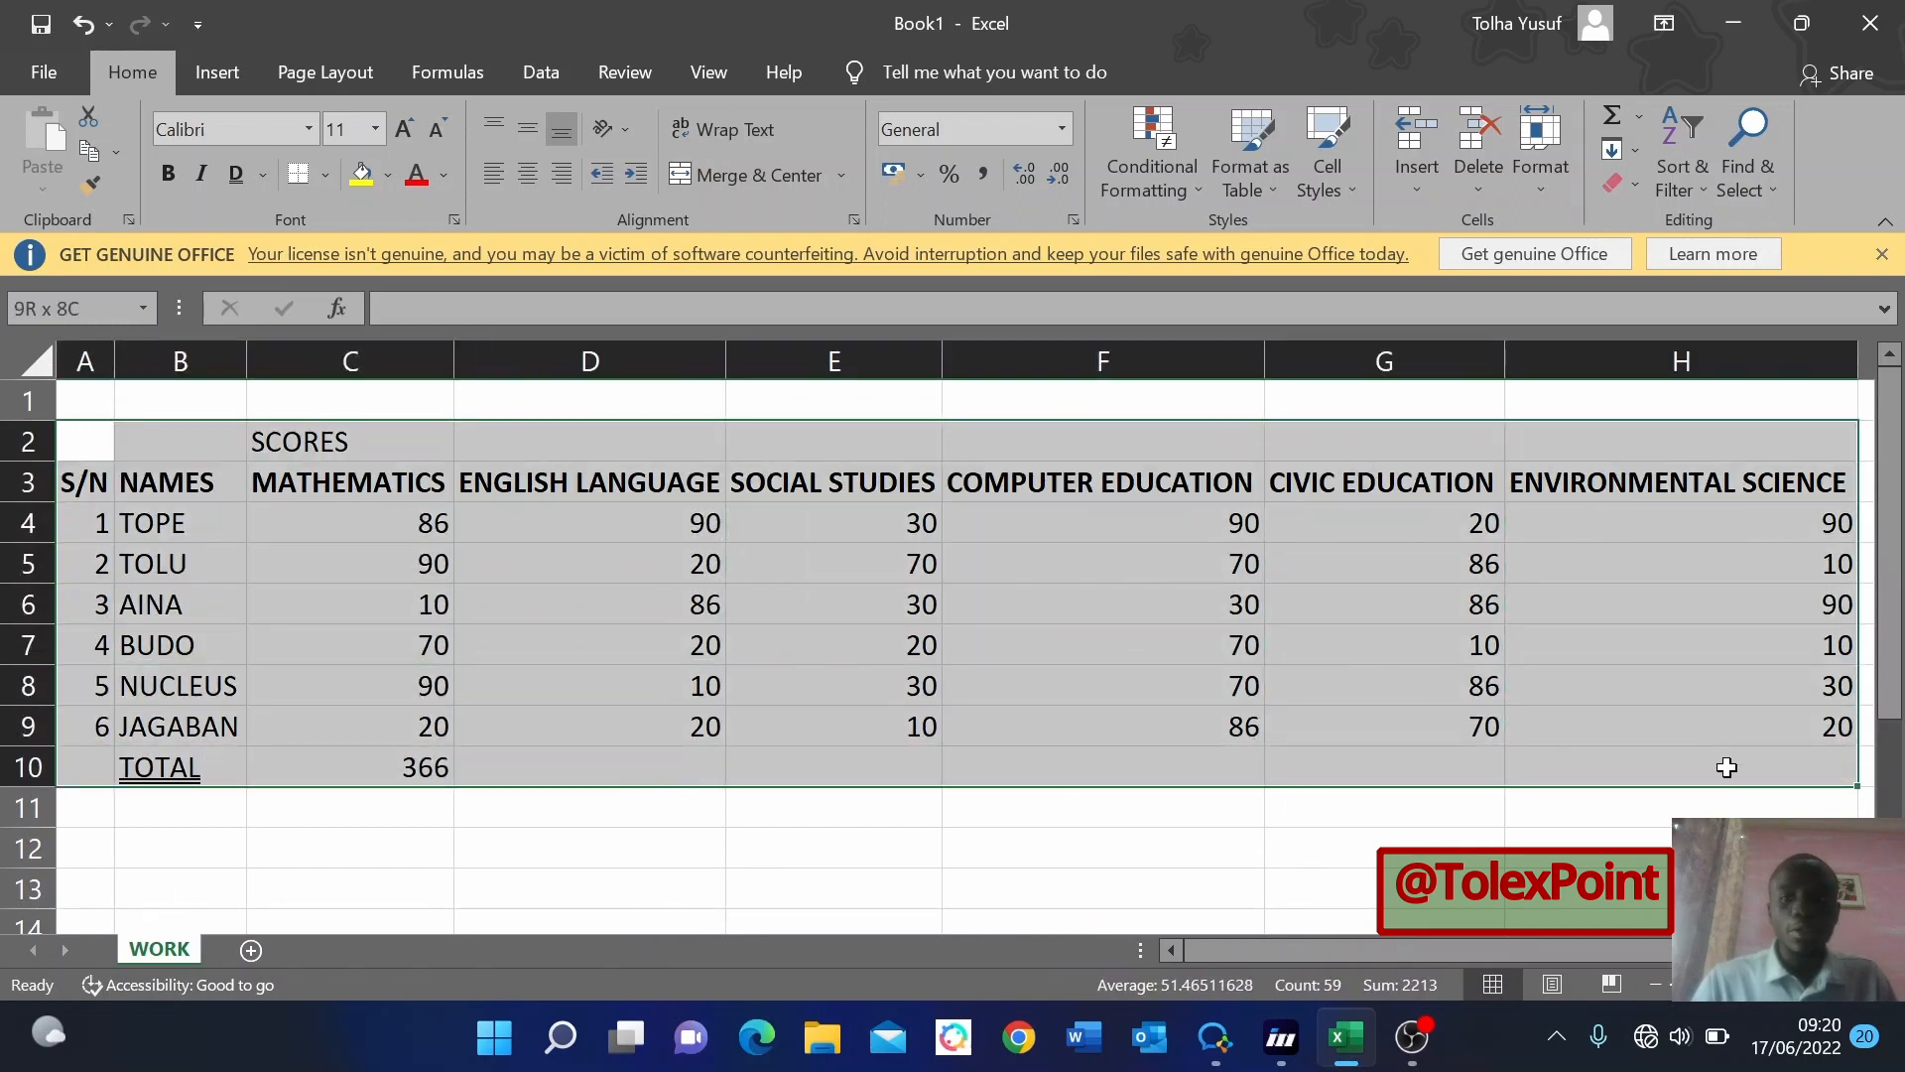
{"action": "left_click", "coordinate": [326, 177]}
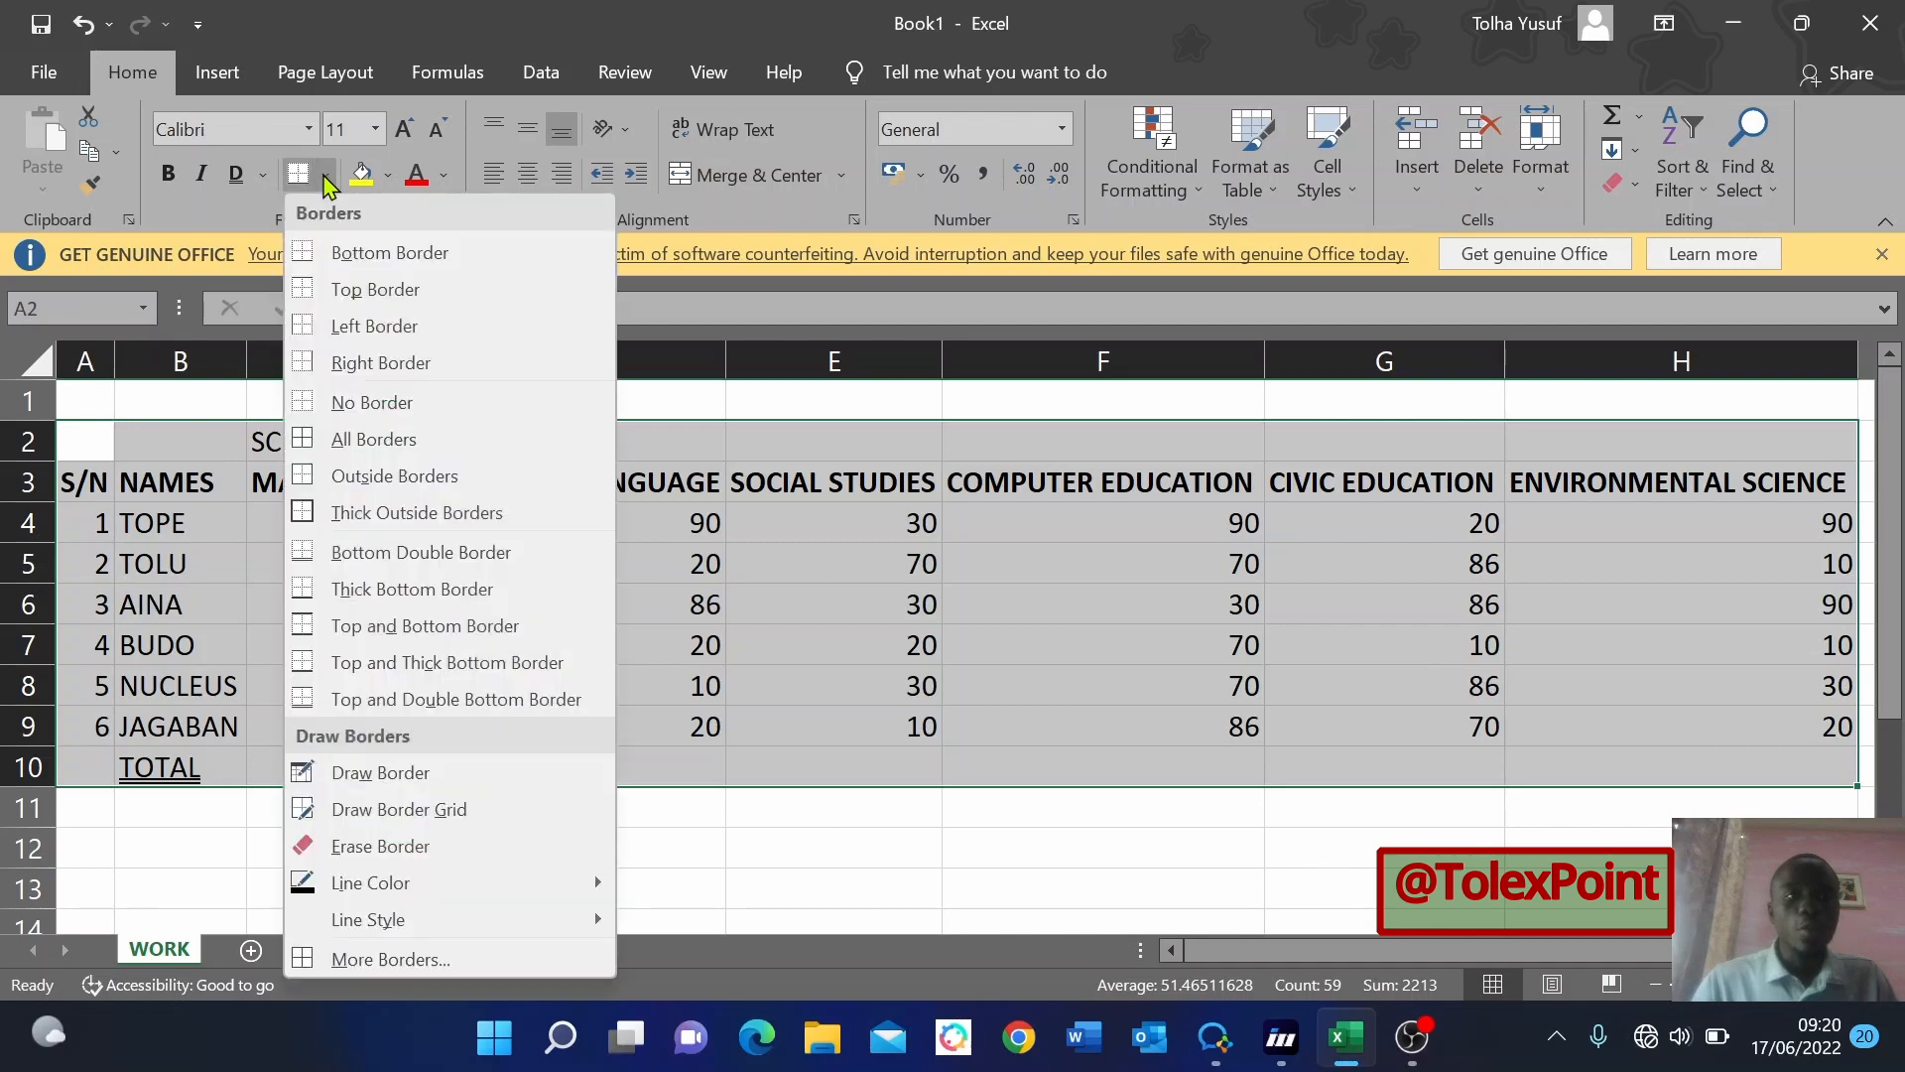
{"action": "left_click", "coordinate": [407, 441]}
{"action": "left_click", "coordinate": [1022, 657]}
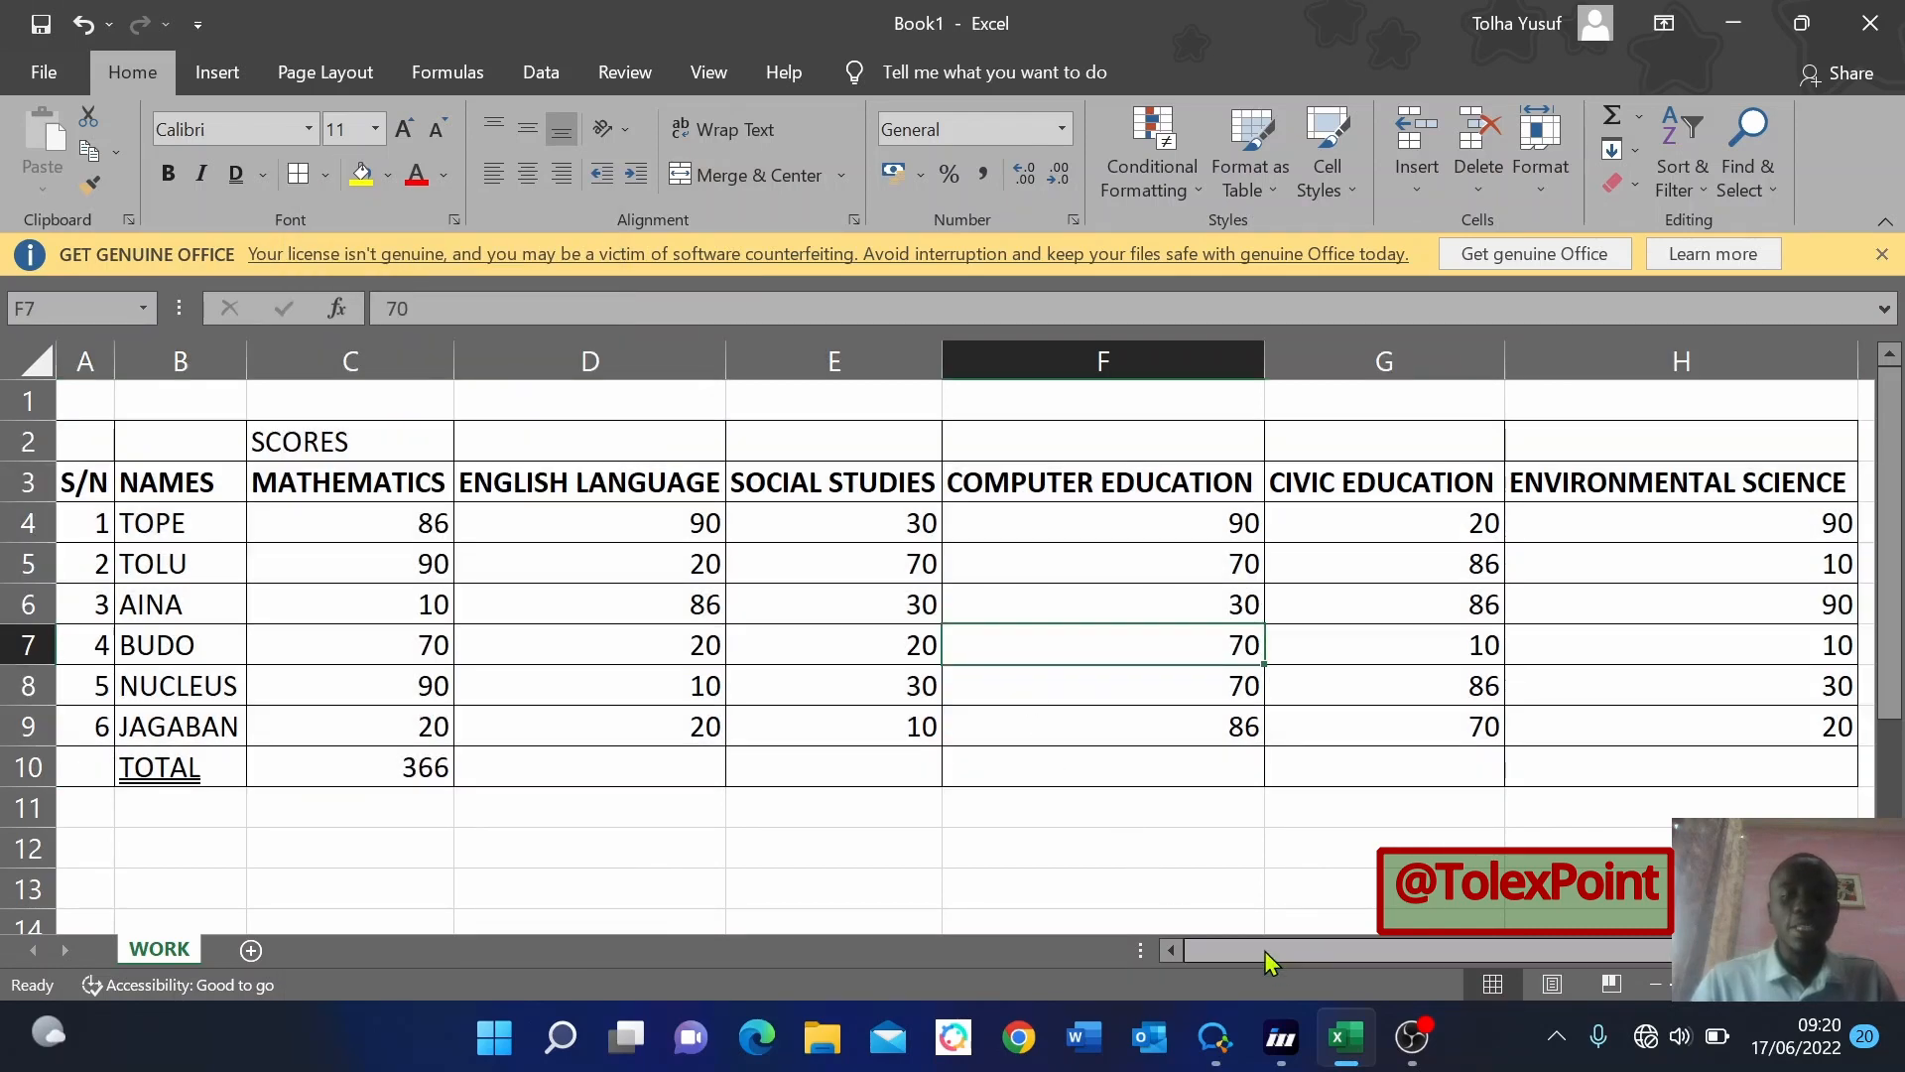
{"action": "left_click_drag", "start_coordinate": [1275, 958], "coordinate": [1186, 959]}
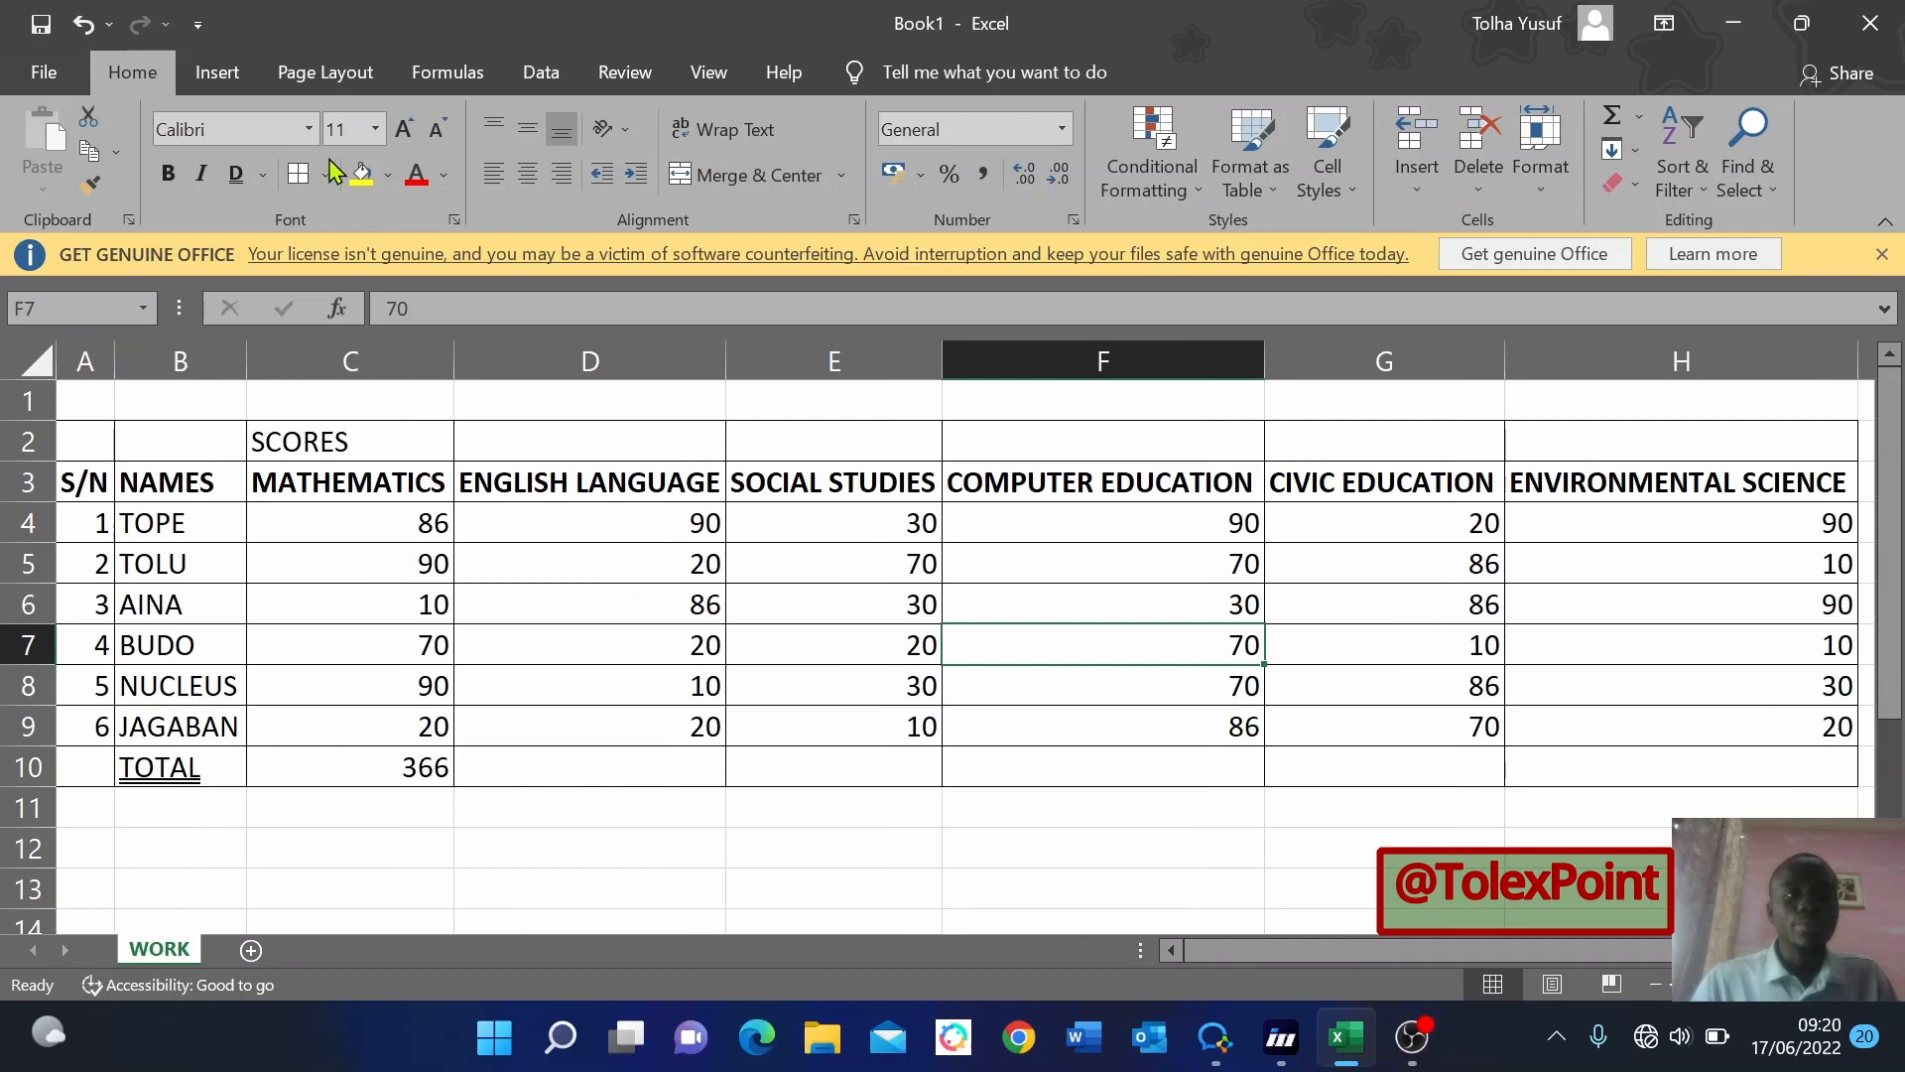
Set the border line color to red and draw an outline border around B2:H9.
{"action": "left_click", "coordinate": [327, 178]}
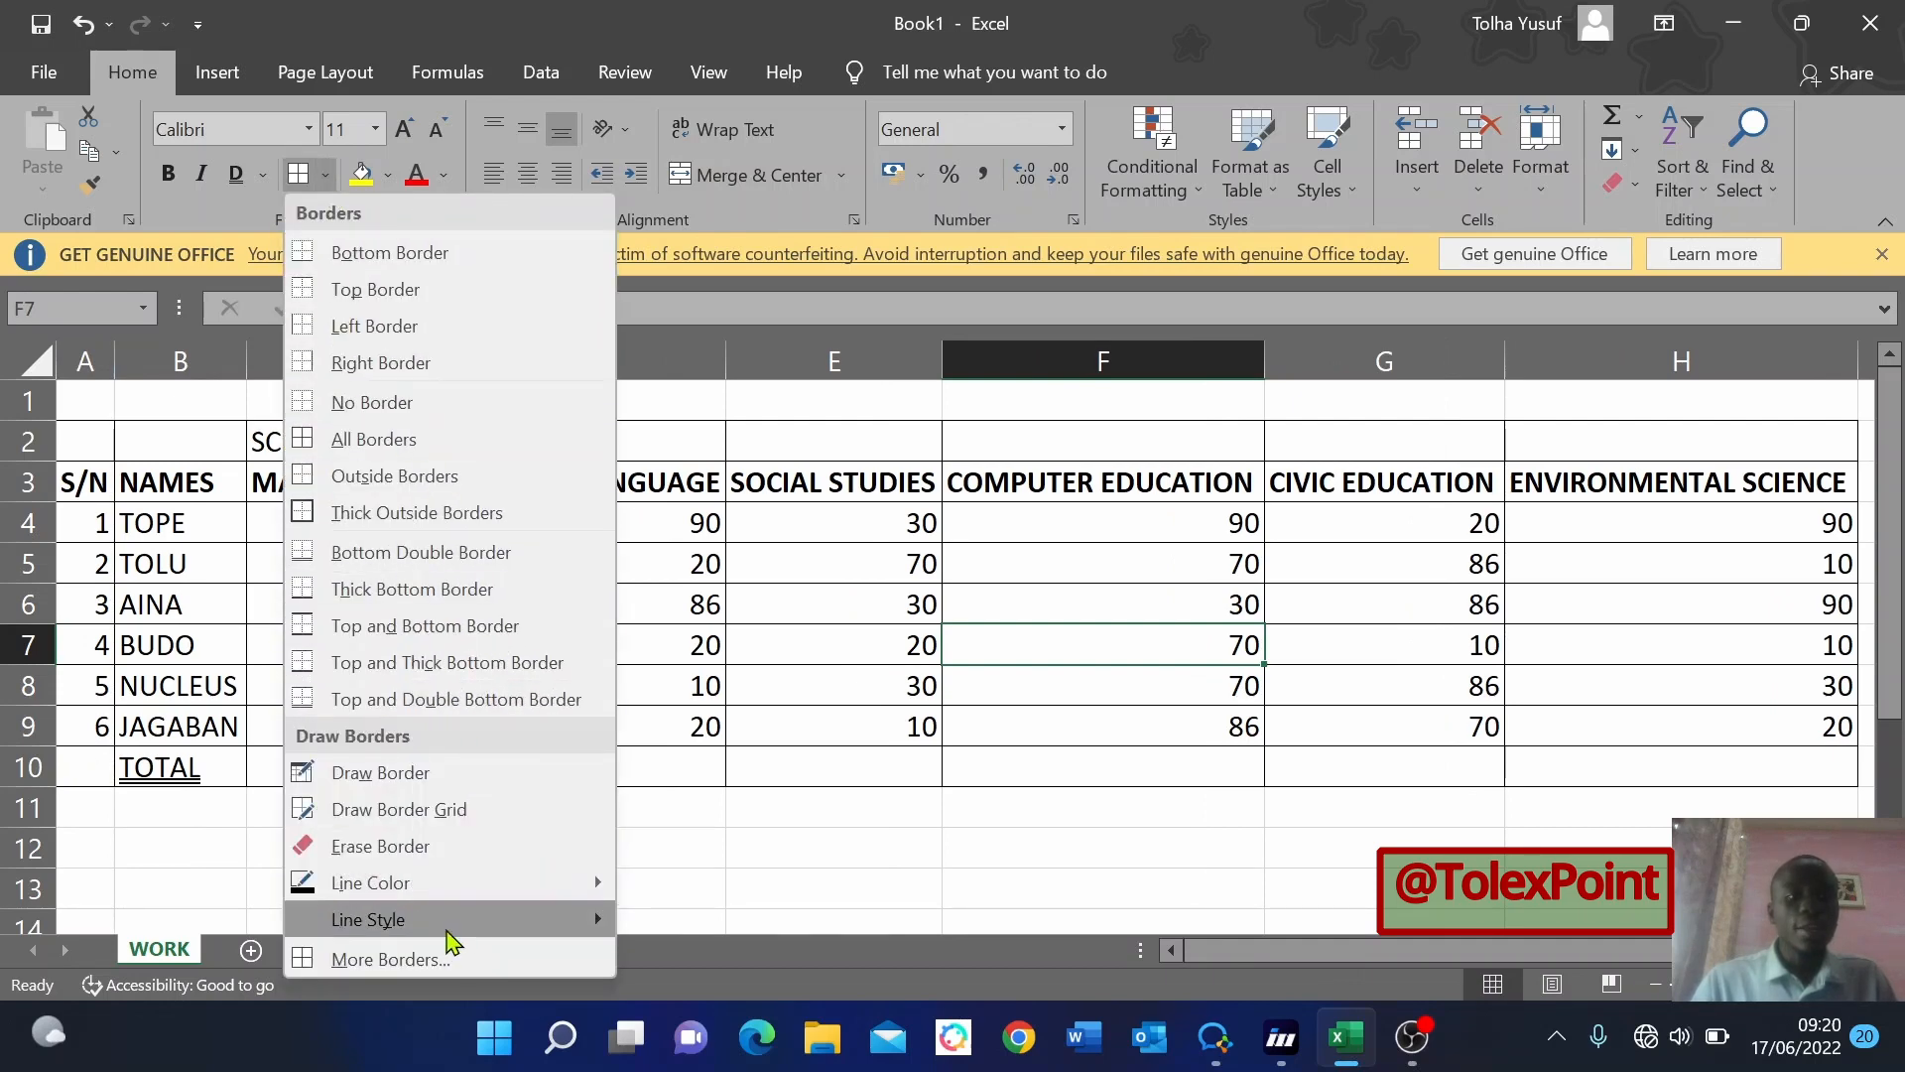
{"action": "mouse_move", "coordinate": [360, 893]}
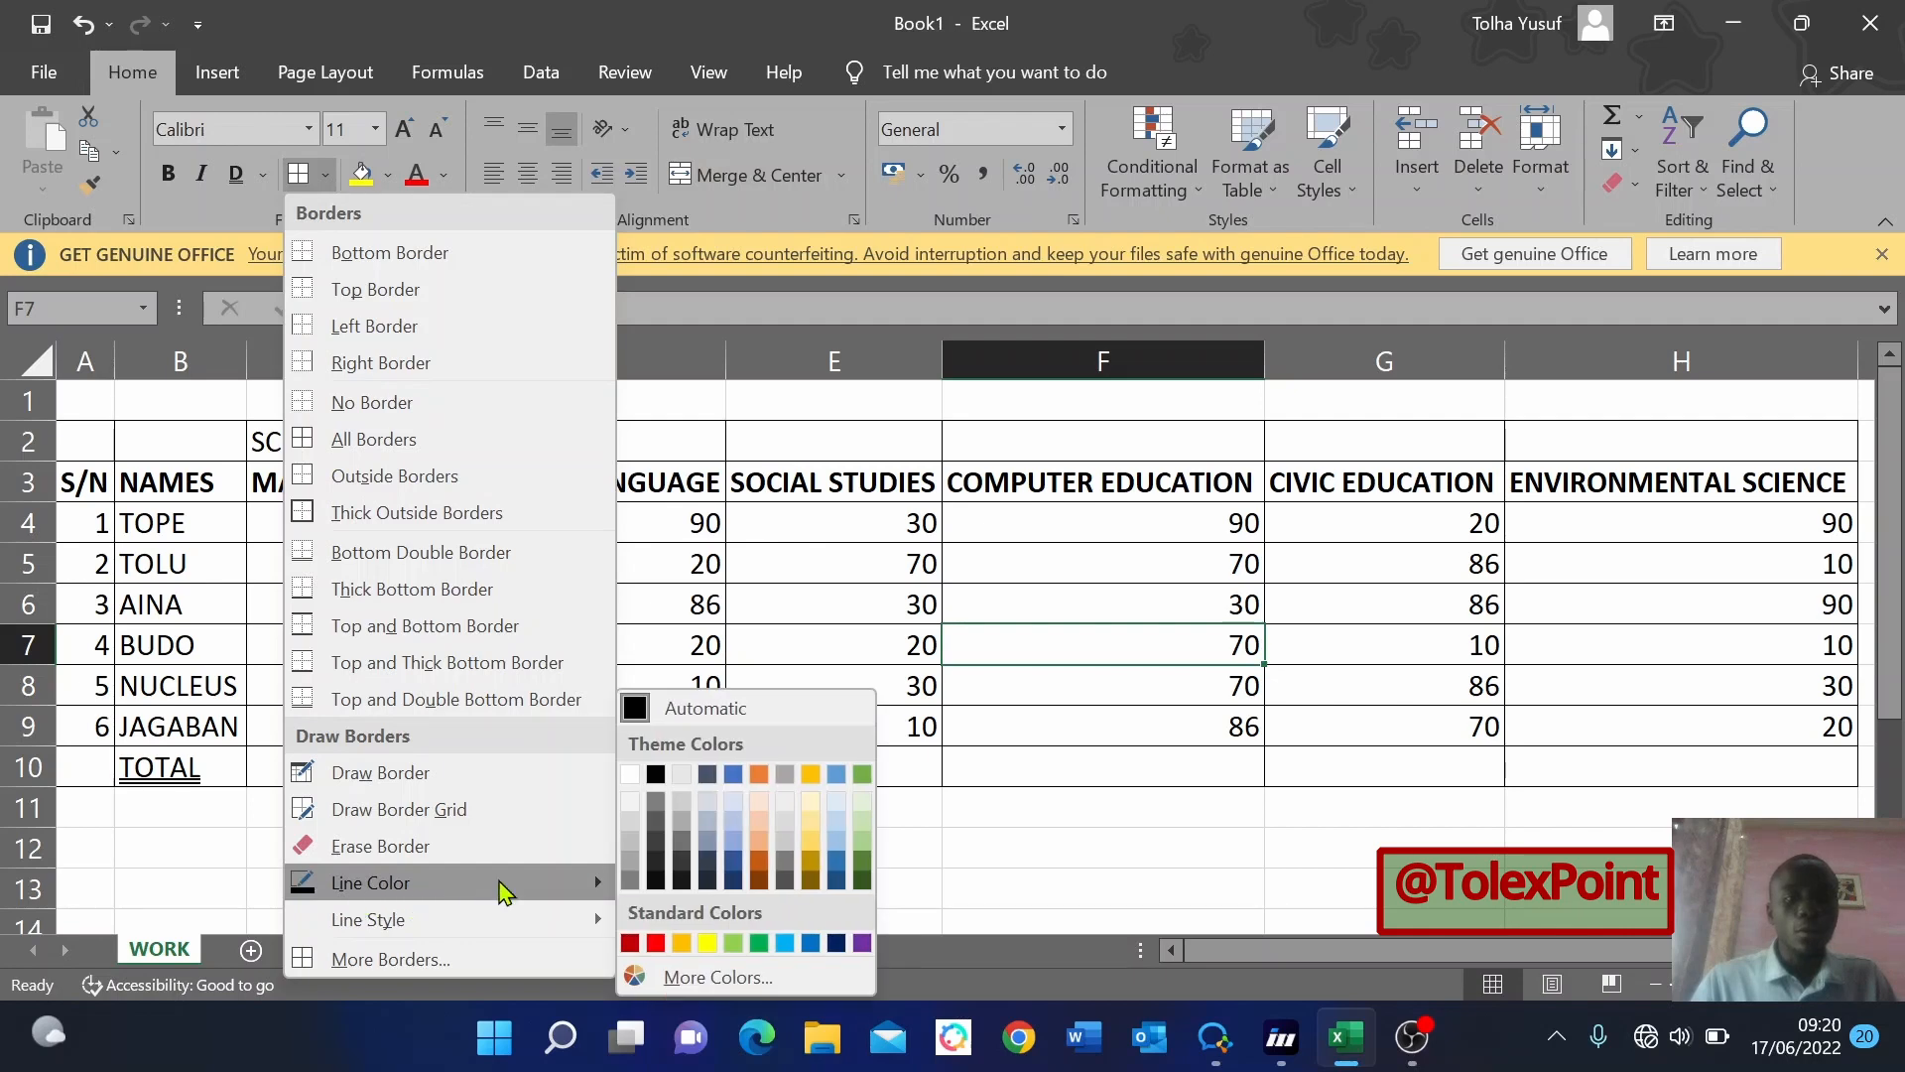
{"action": "left_click", "coordinate": [1060, 452]}
{"action": "left_click_drag", "start_coordinate": [84, 430], "coordinate": [1748, 787]}
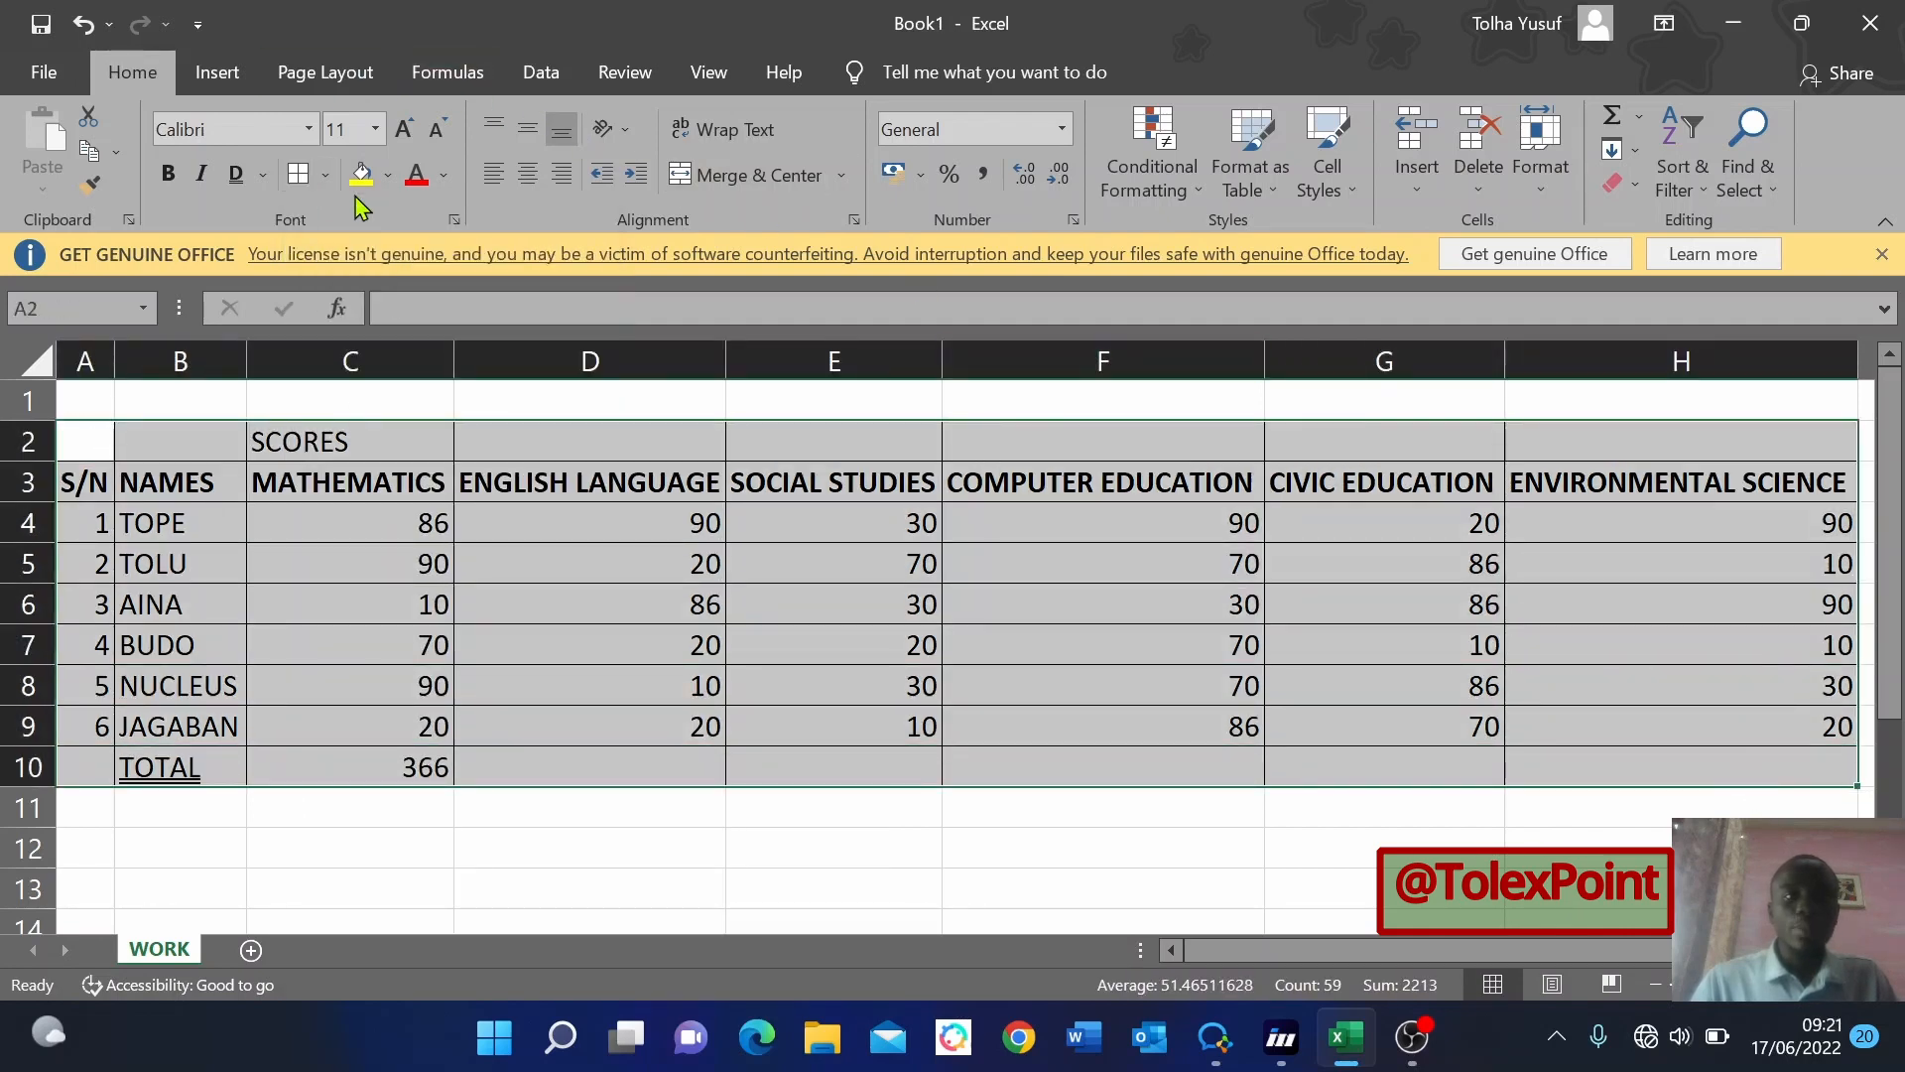
{"action": "left_click", "coordinate": [324, 174]}
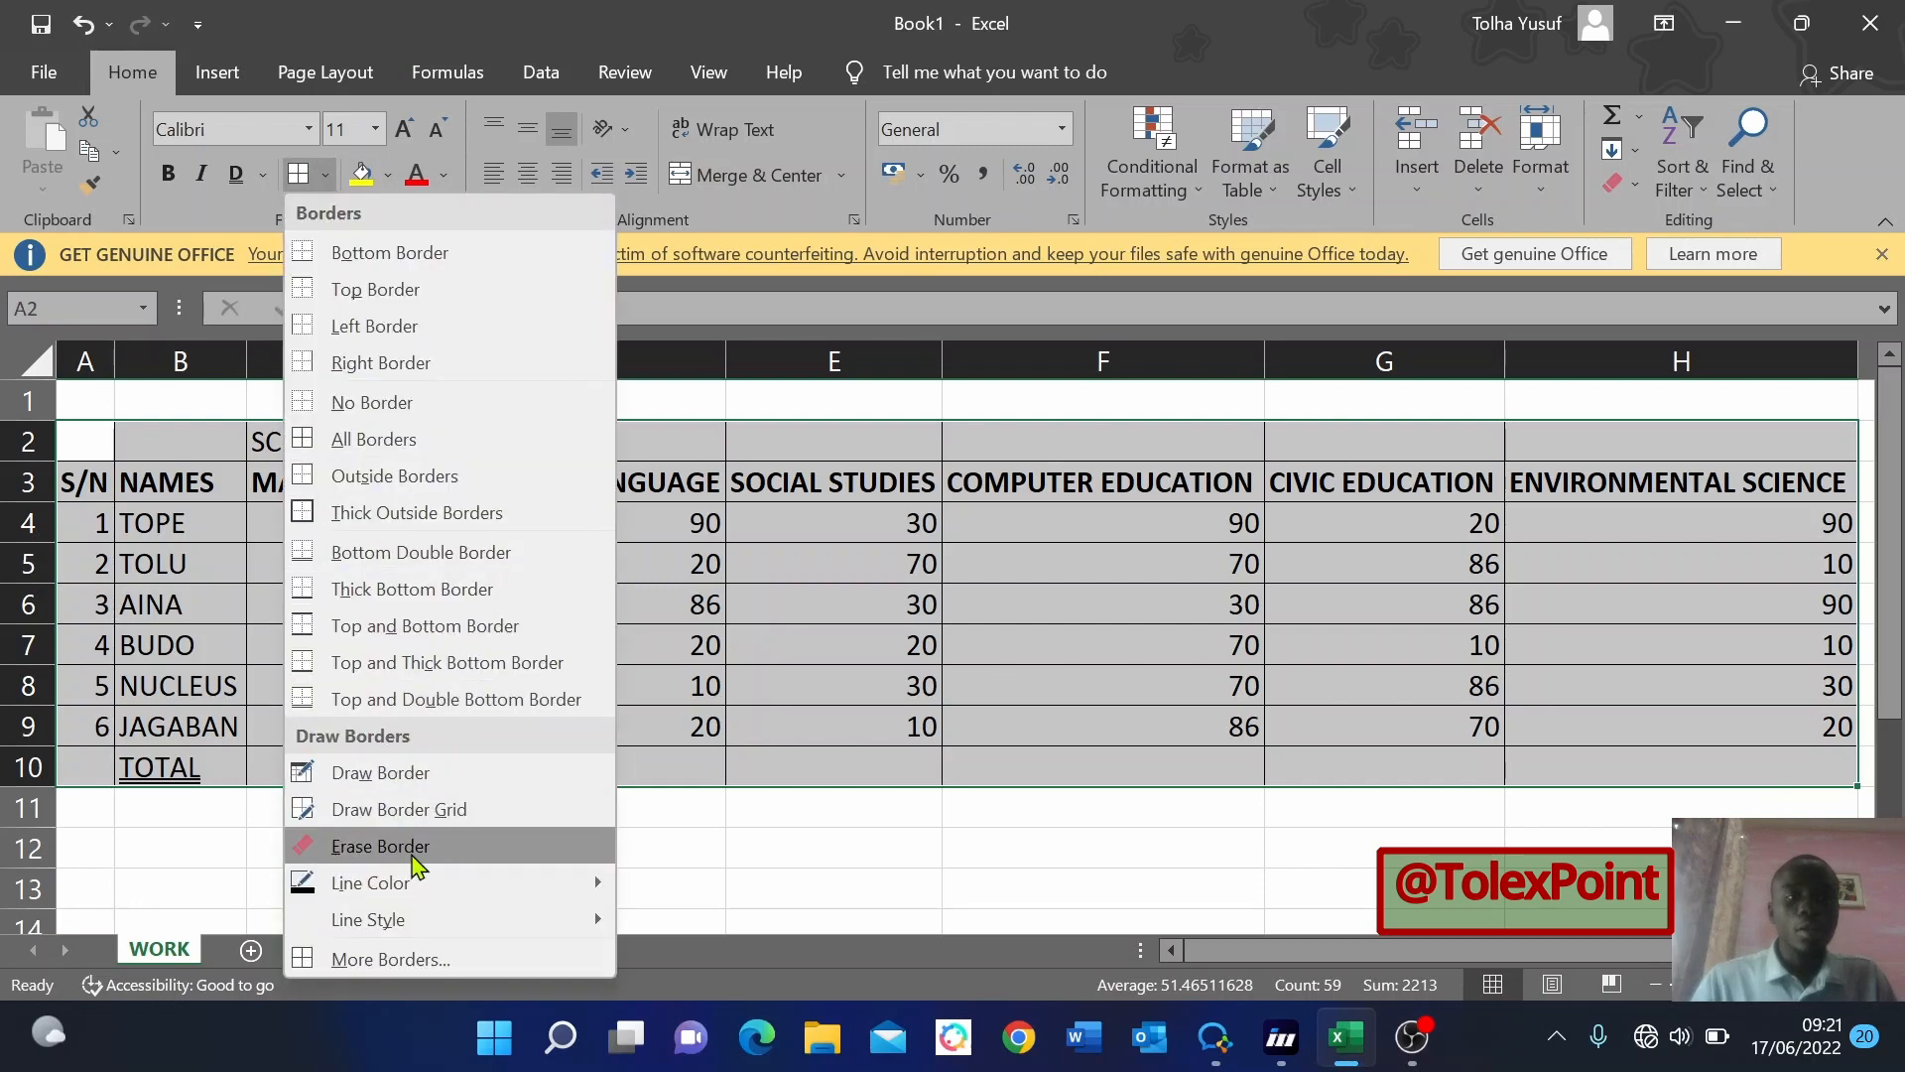
{"action": "mouse_move", "coordinate": [426, 893]}
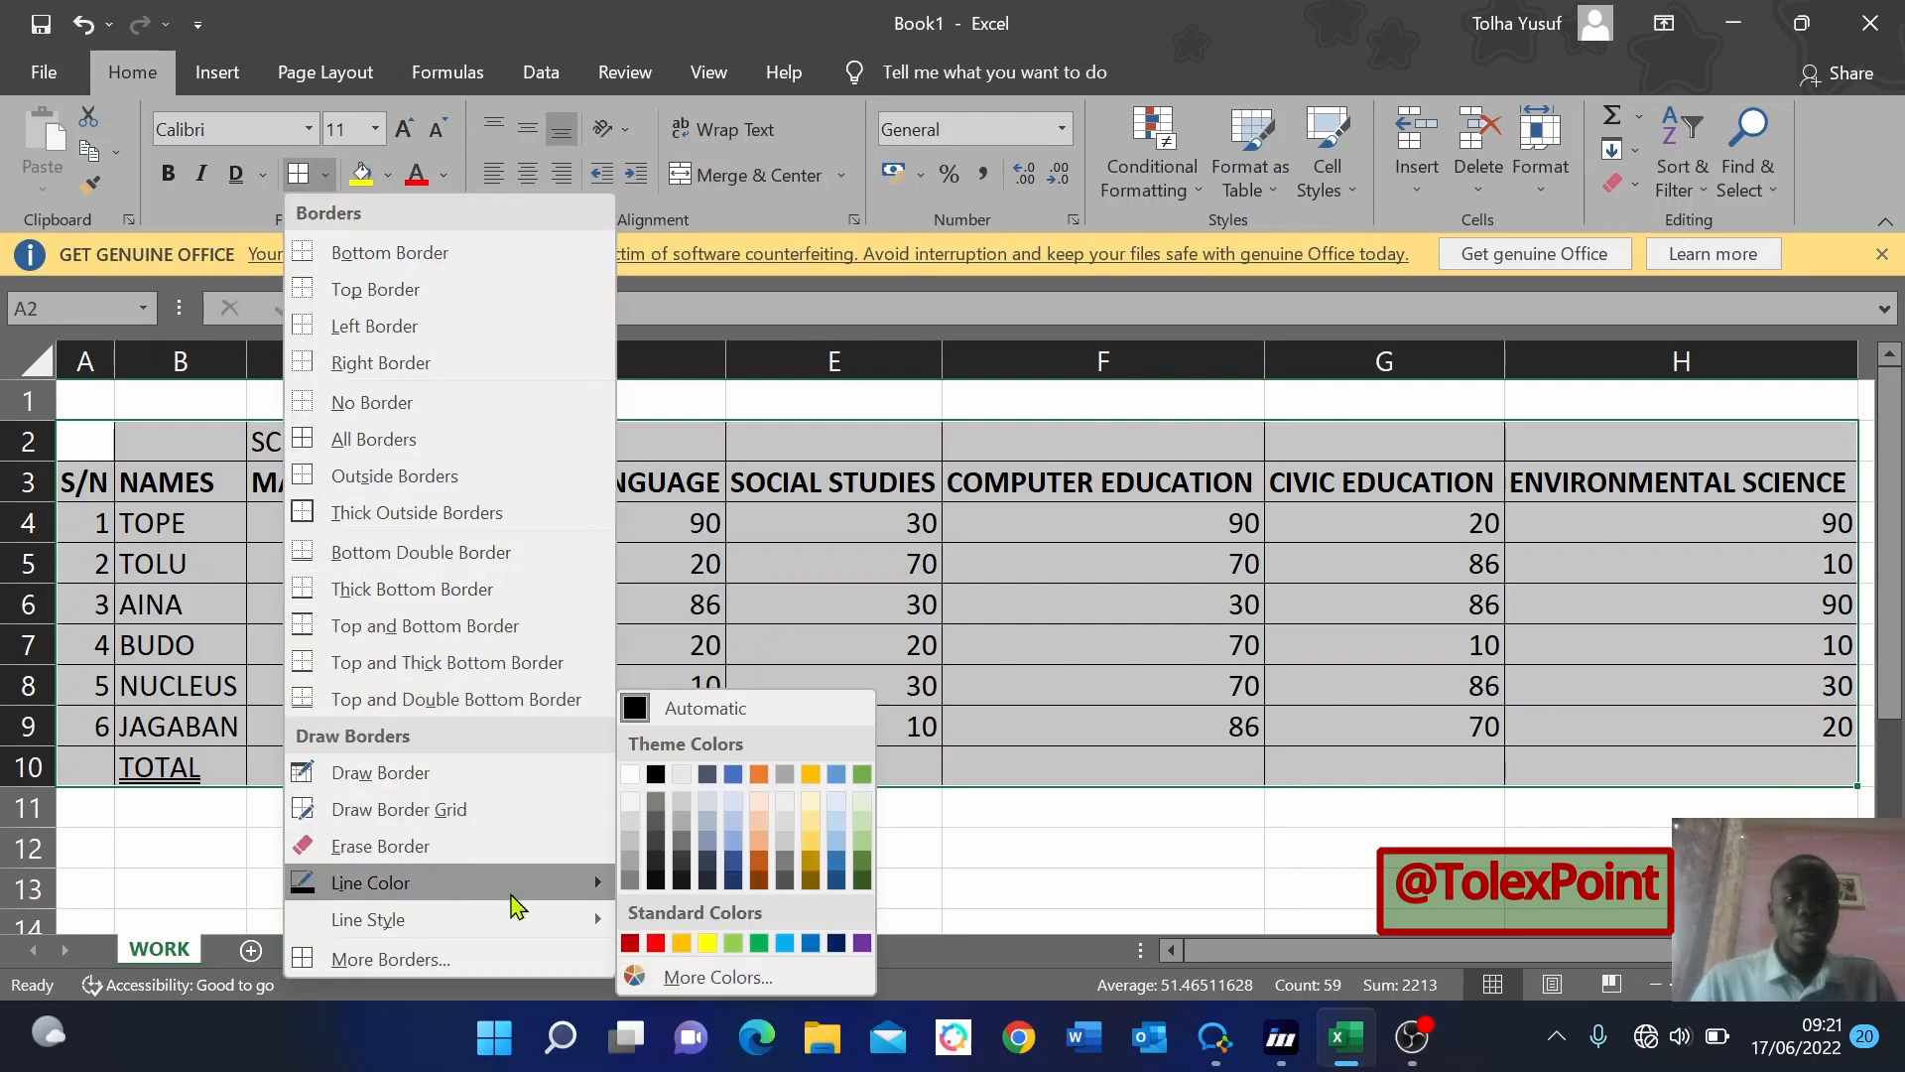
{"action": "left_click", "coordinate": [655, 947]}
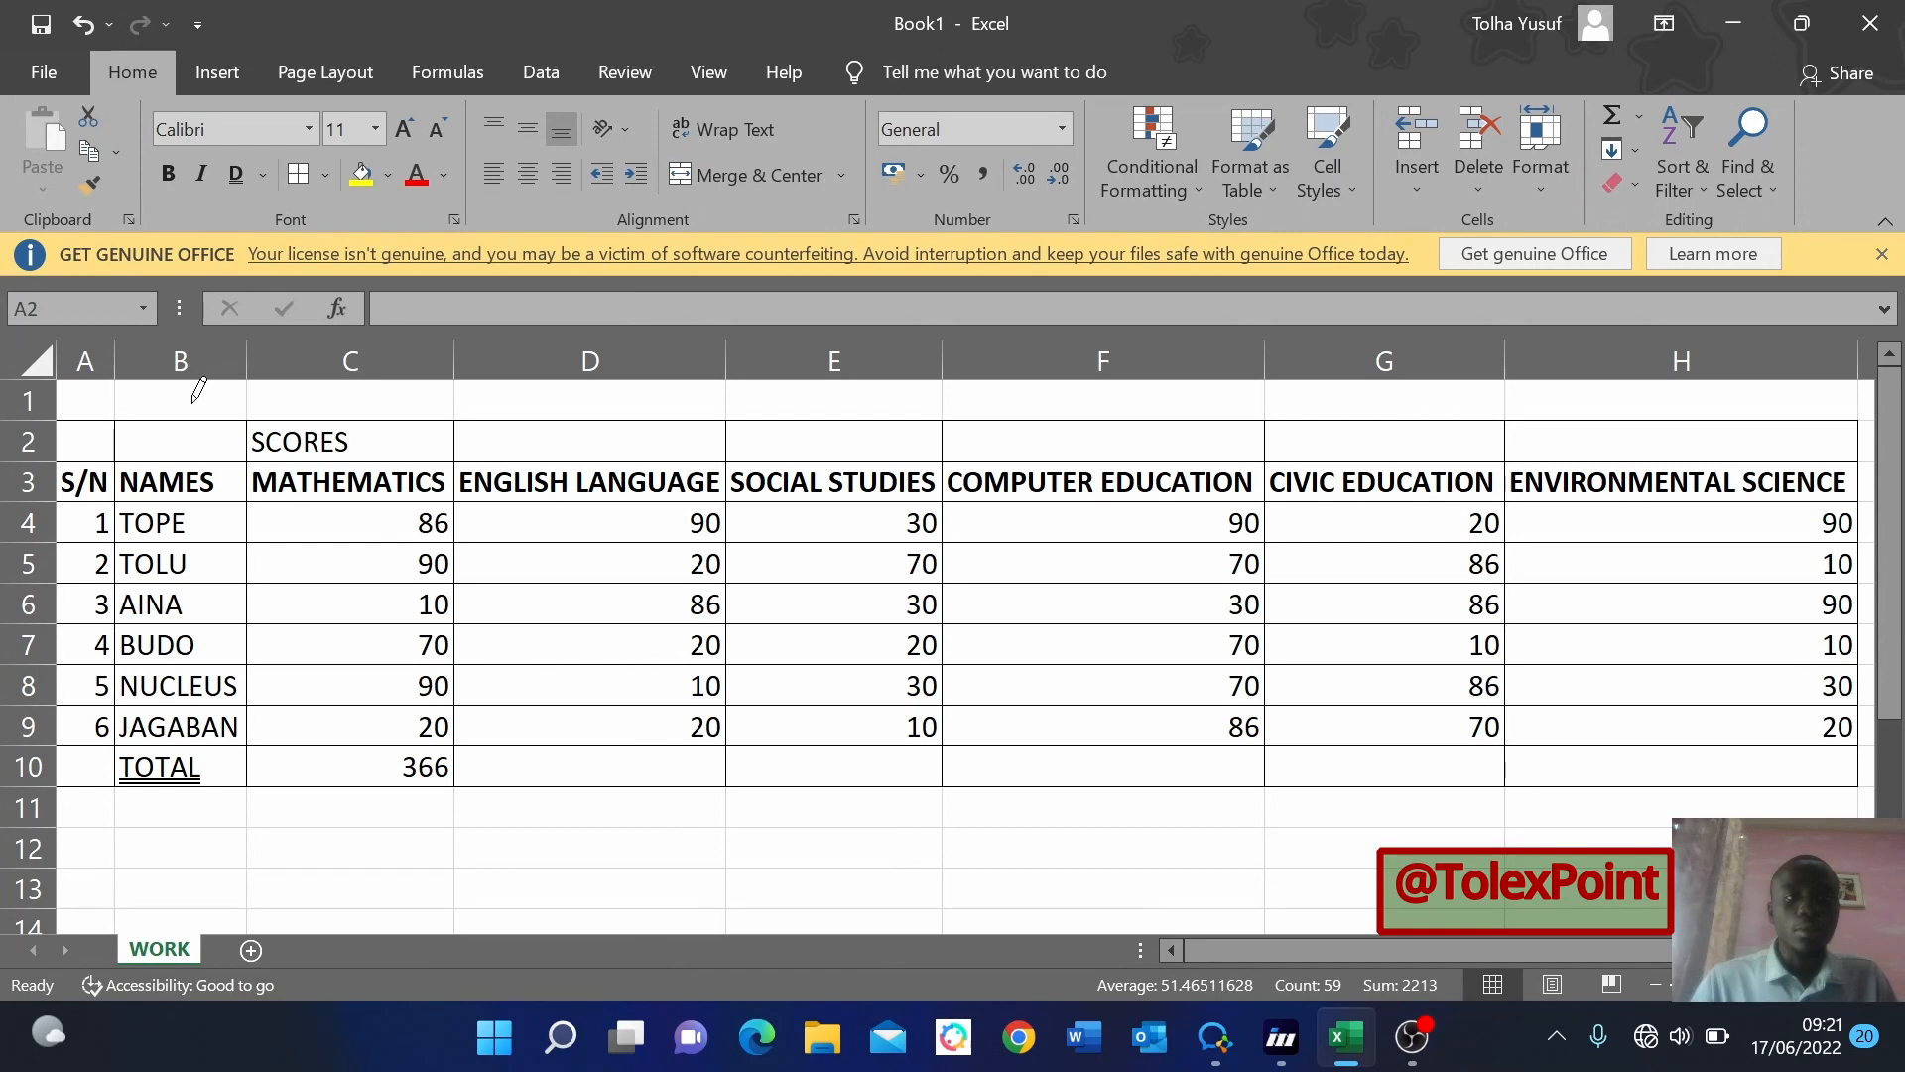
{"action": "mouse_move", "coordinate": [114, 417]}
{"action": "left_mouse_down"}
{"action": "mouse_move", "coordinate": [452, 476]}
{"action": "mouse_move", "coordinate": [1522, 739]}
{"action": "mouse_move", "coordinate": [1713, 734]}
{"action": "left_mouse_up"}
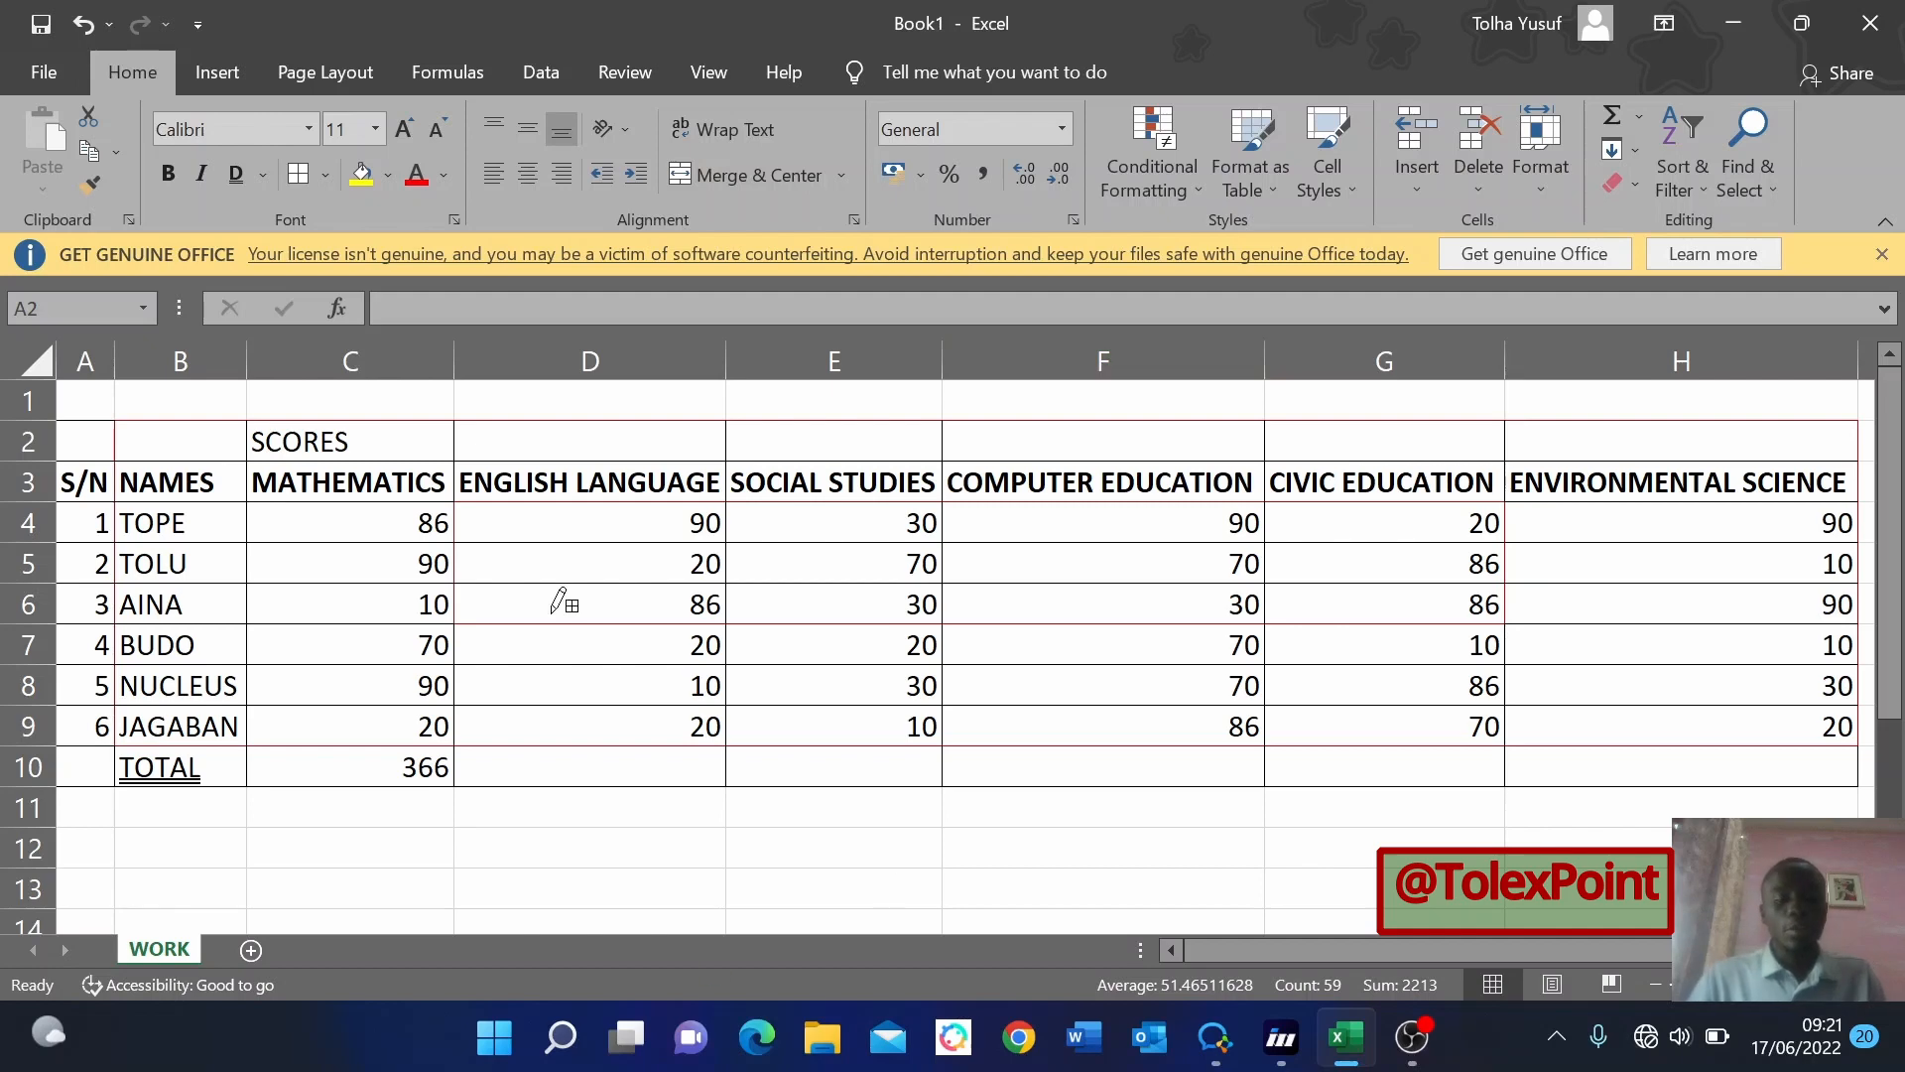
Undo the red outline around B2:H9 and turn off border drawing.
{"action": "key", "text": "ctrl+z"}
{"action": "key", "text": "ctrl+z"}
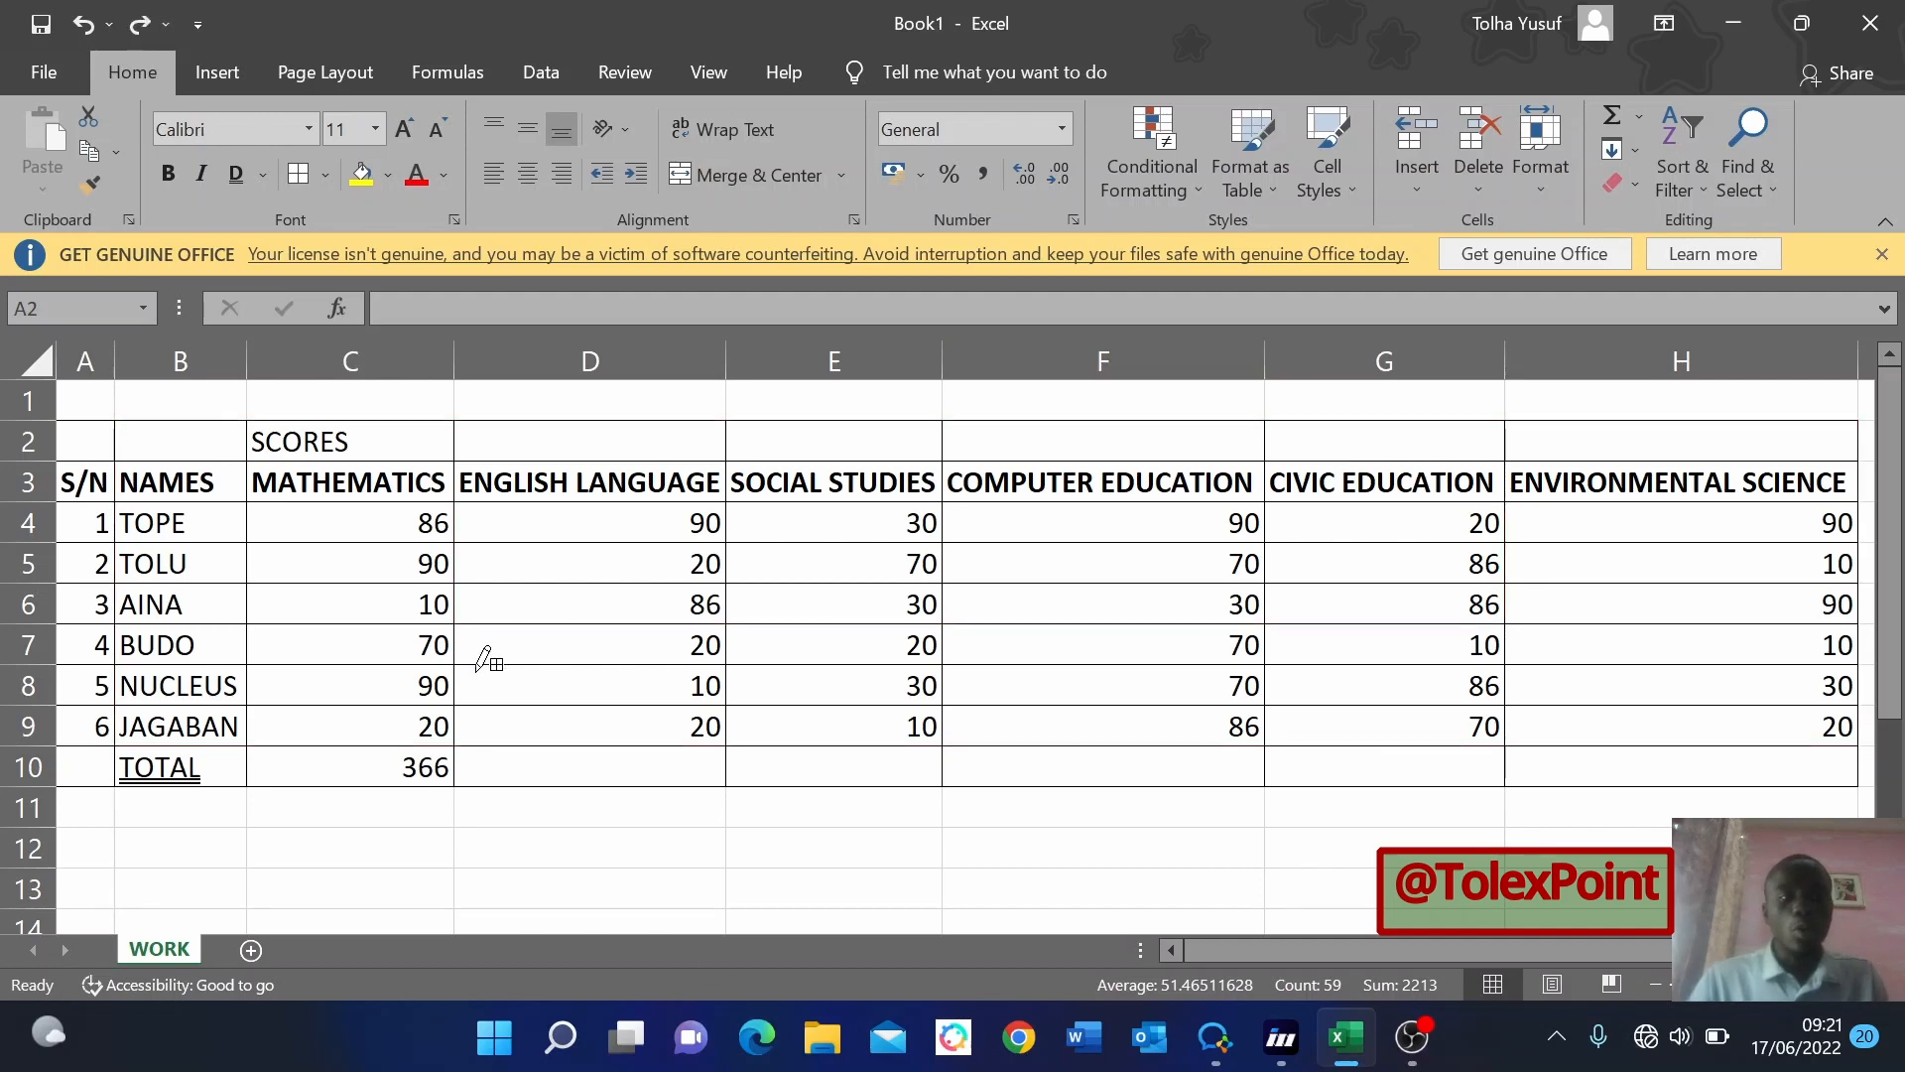
{"action": "left_click", "coordinate": [326, 178]}
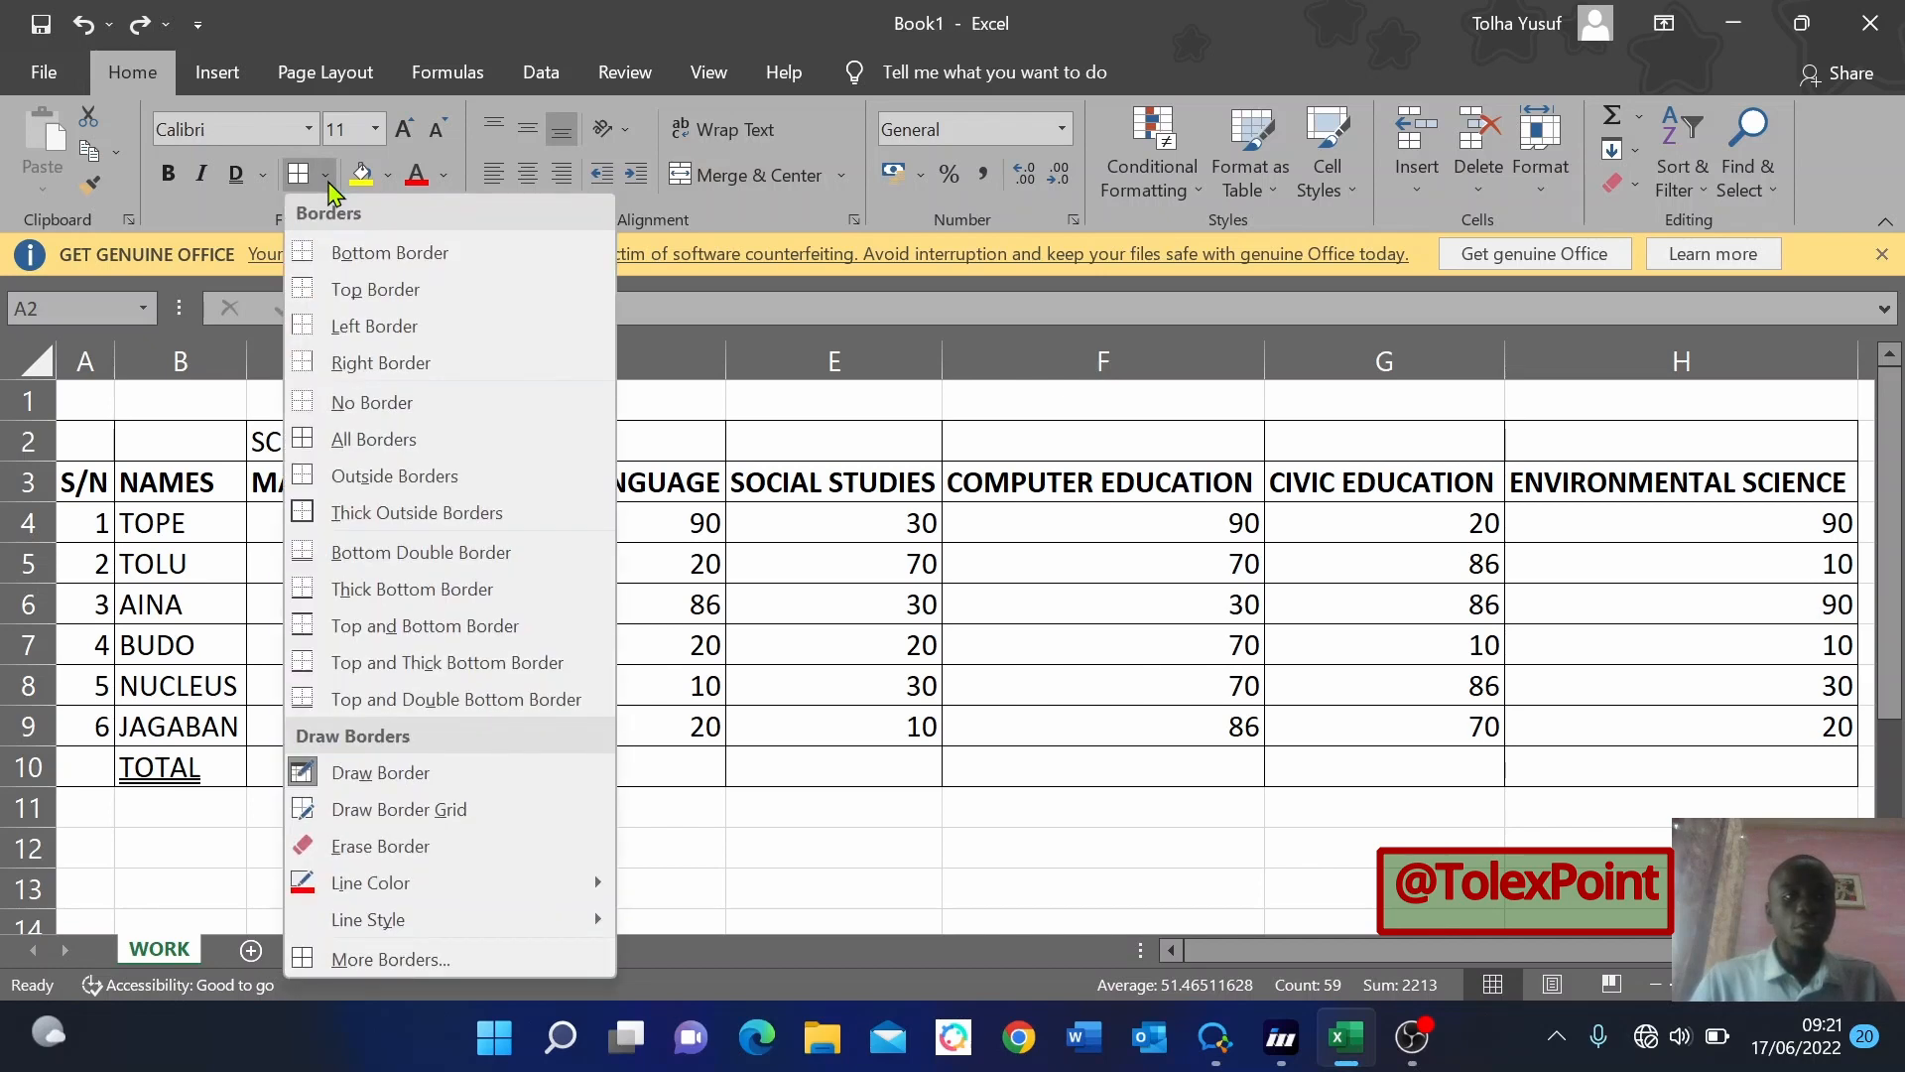
{"action": "left_click", "coordinate": [301, 772]}
{"action": "left_click", "coordinate": [427, 680]}
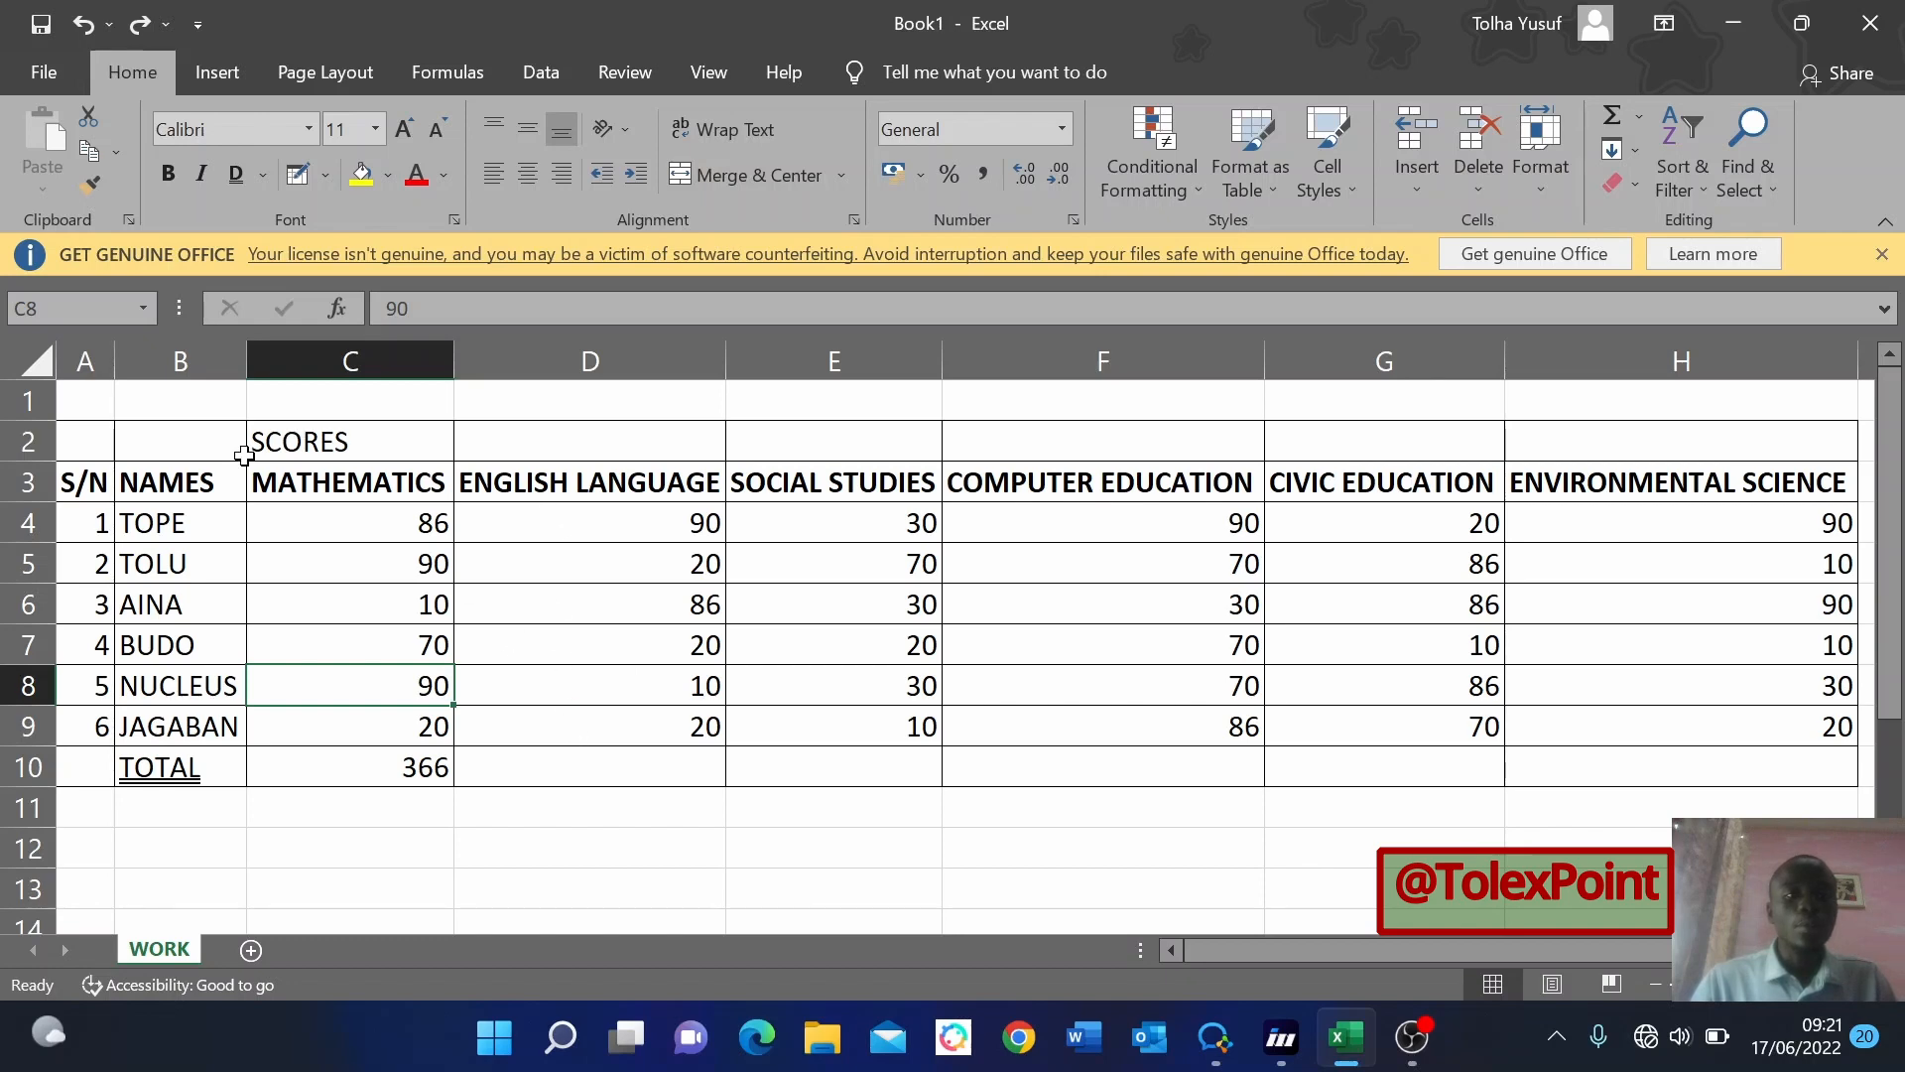
{"action": "left_click", "coordinate": [328, 176]}
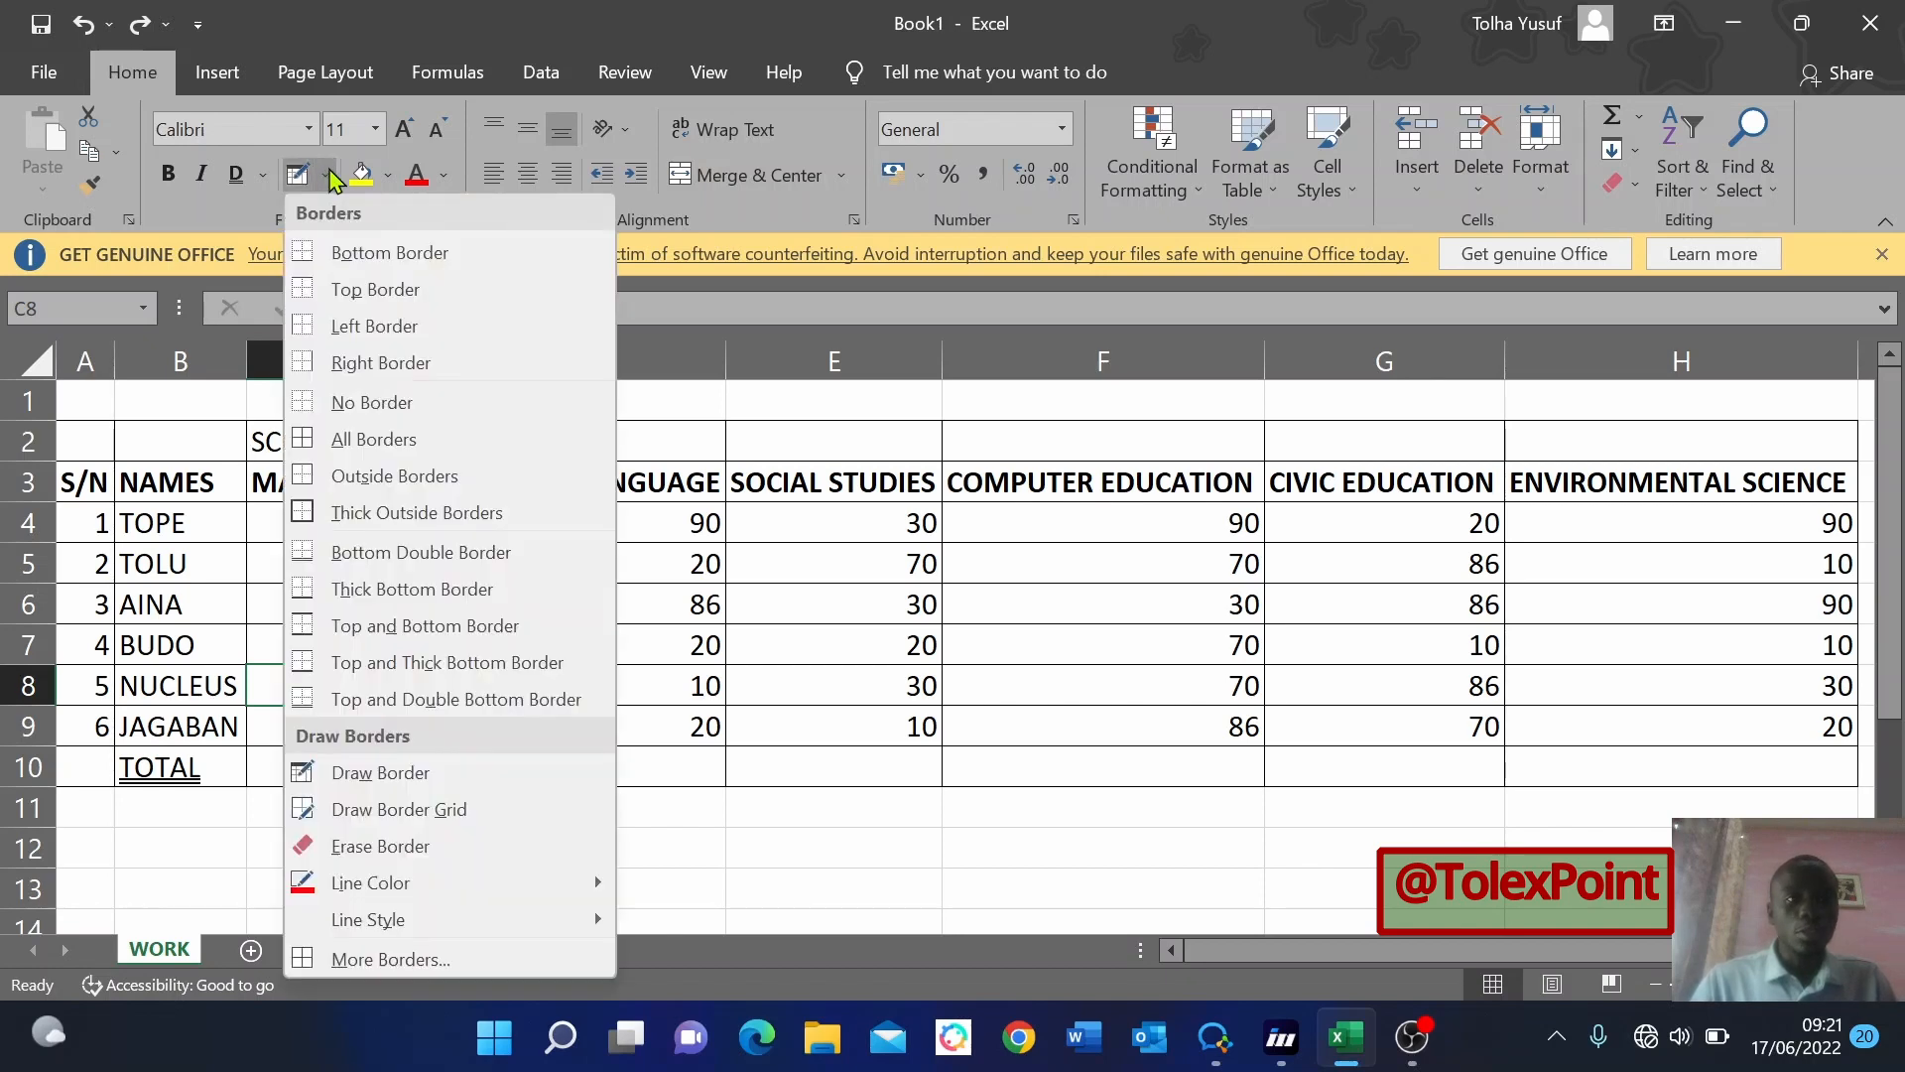
{"action": "left_click", "coordinate": [380, 773]}
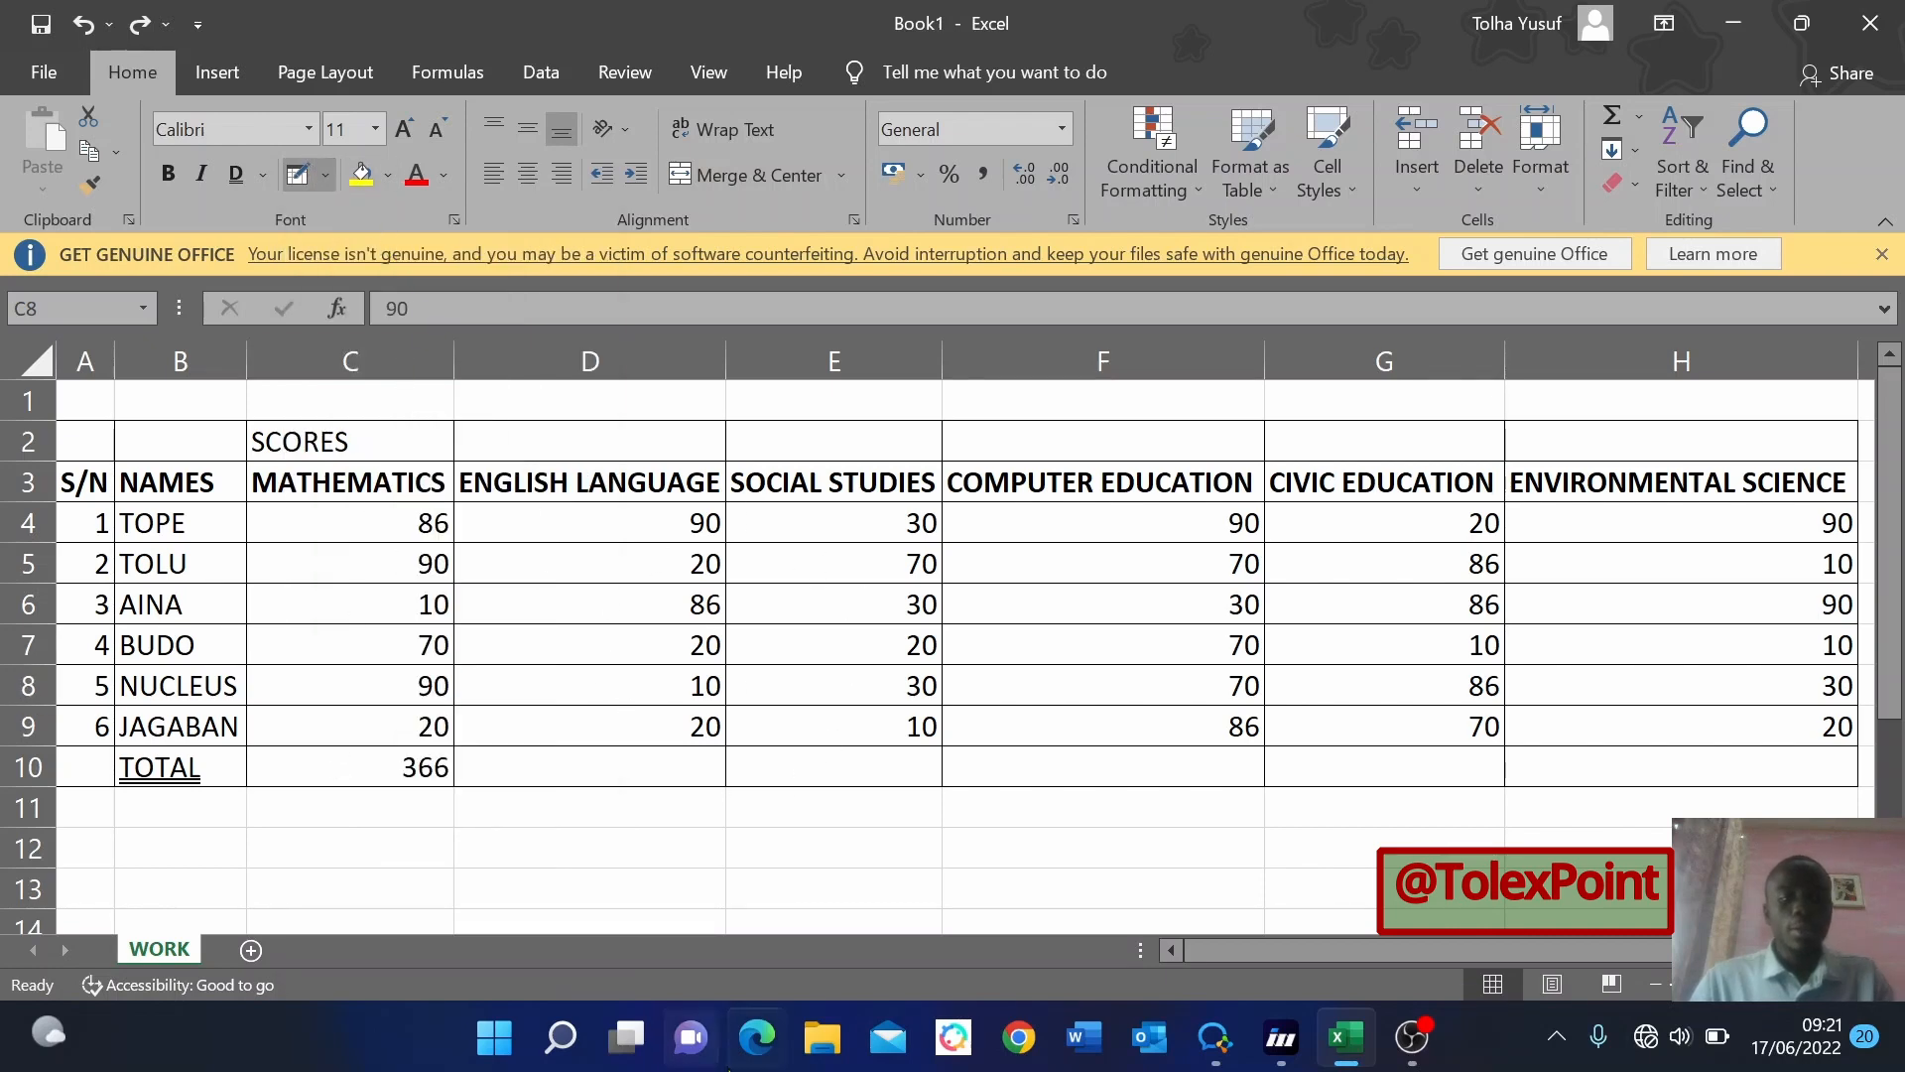
{"action": "key", "text": "Escape"}
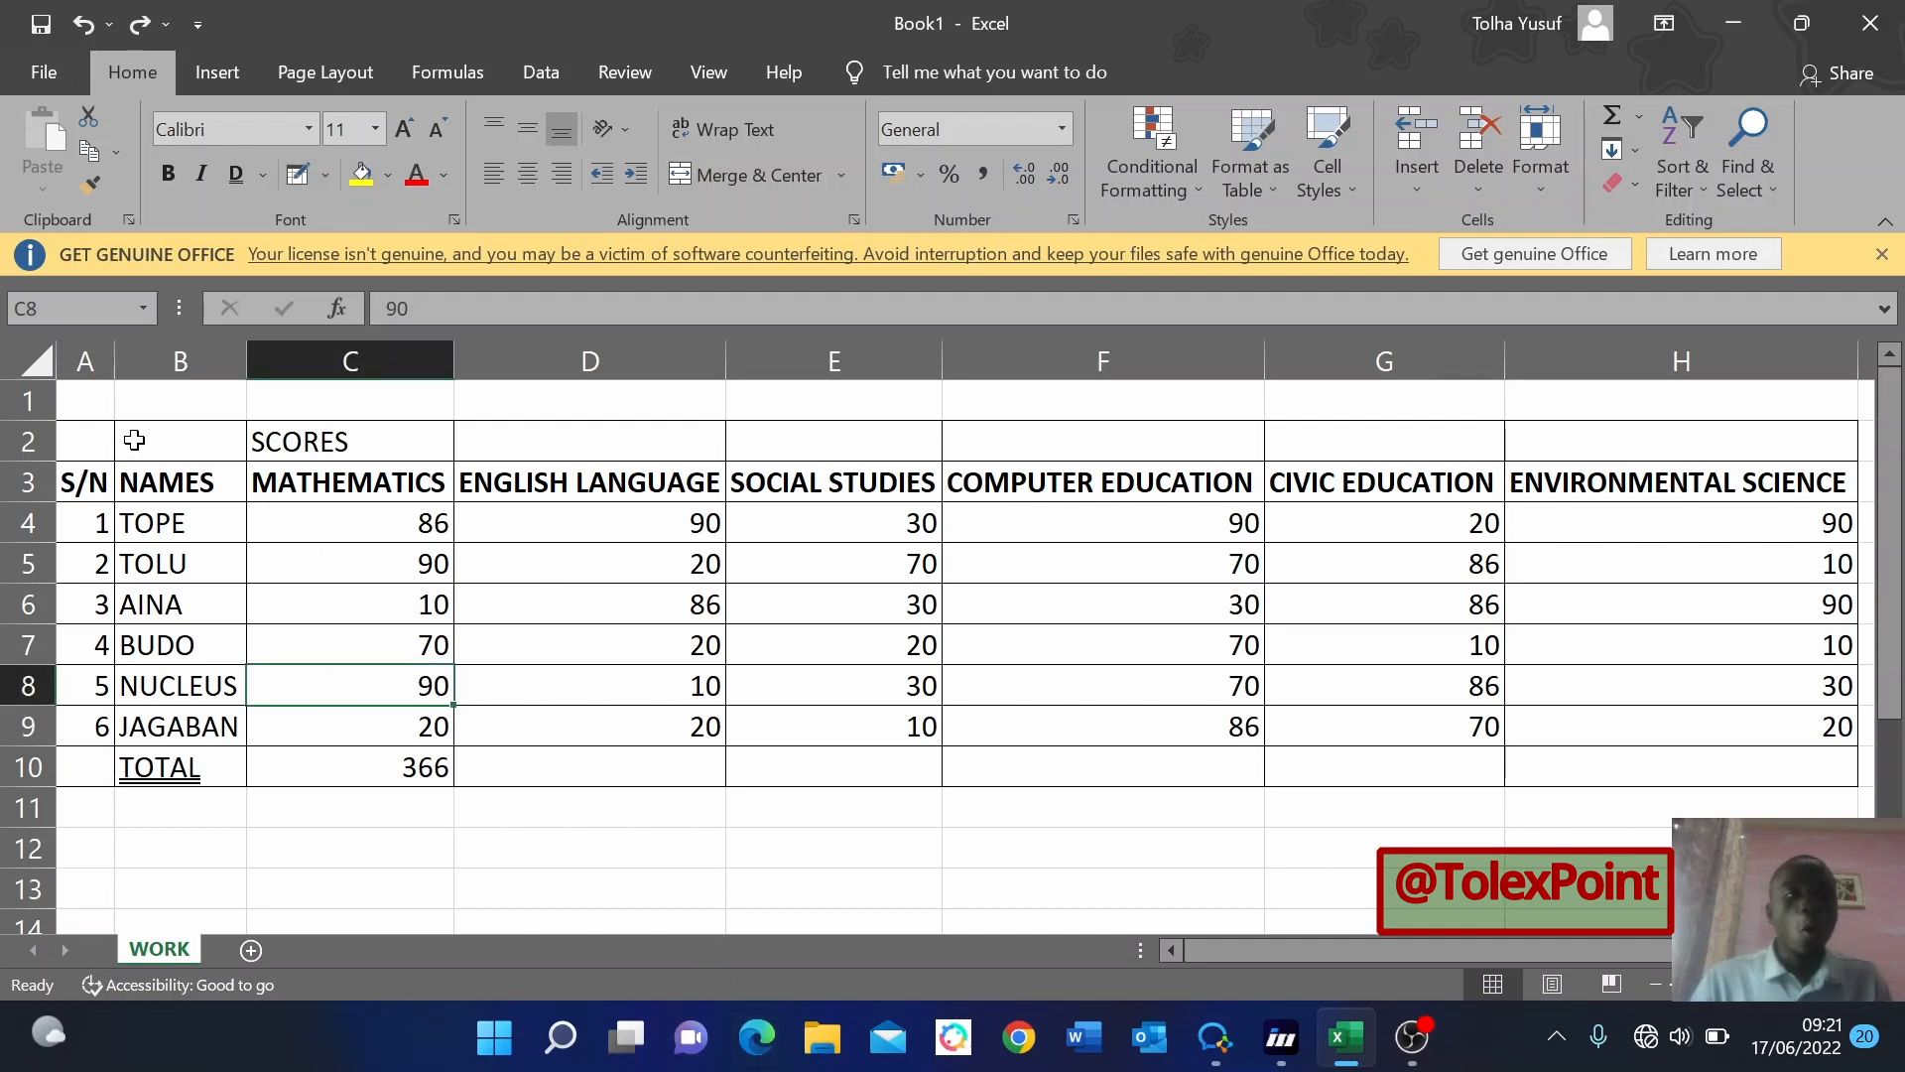
Try to erase the top borders of D2 and E2 with the Erase Border tool.
{"action": "left_click_drag", "start_coordinate": [139, 433], "coordinate": [1634, 772]}
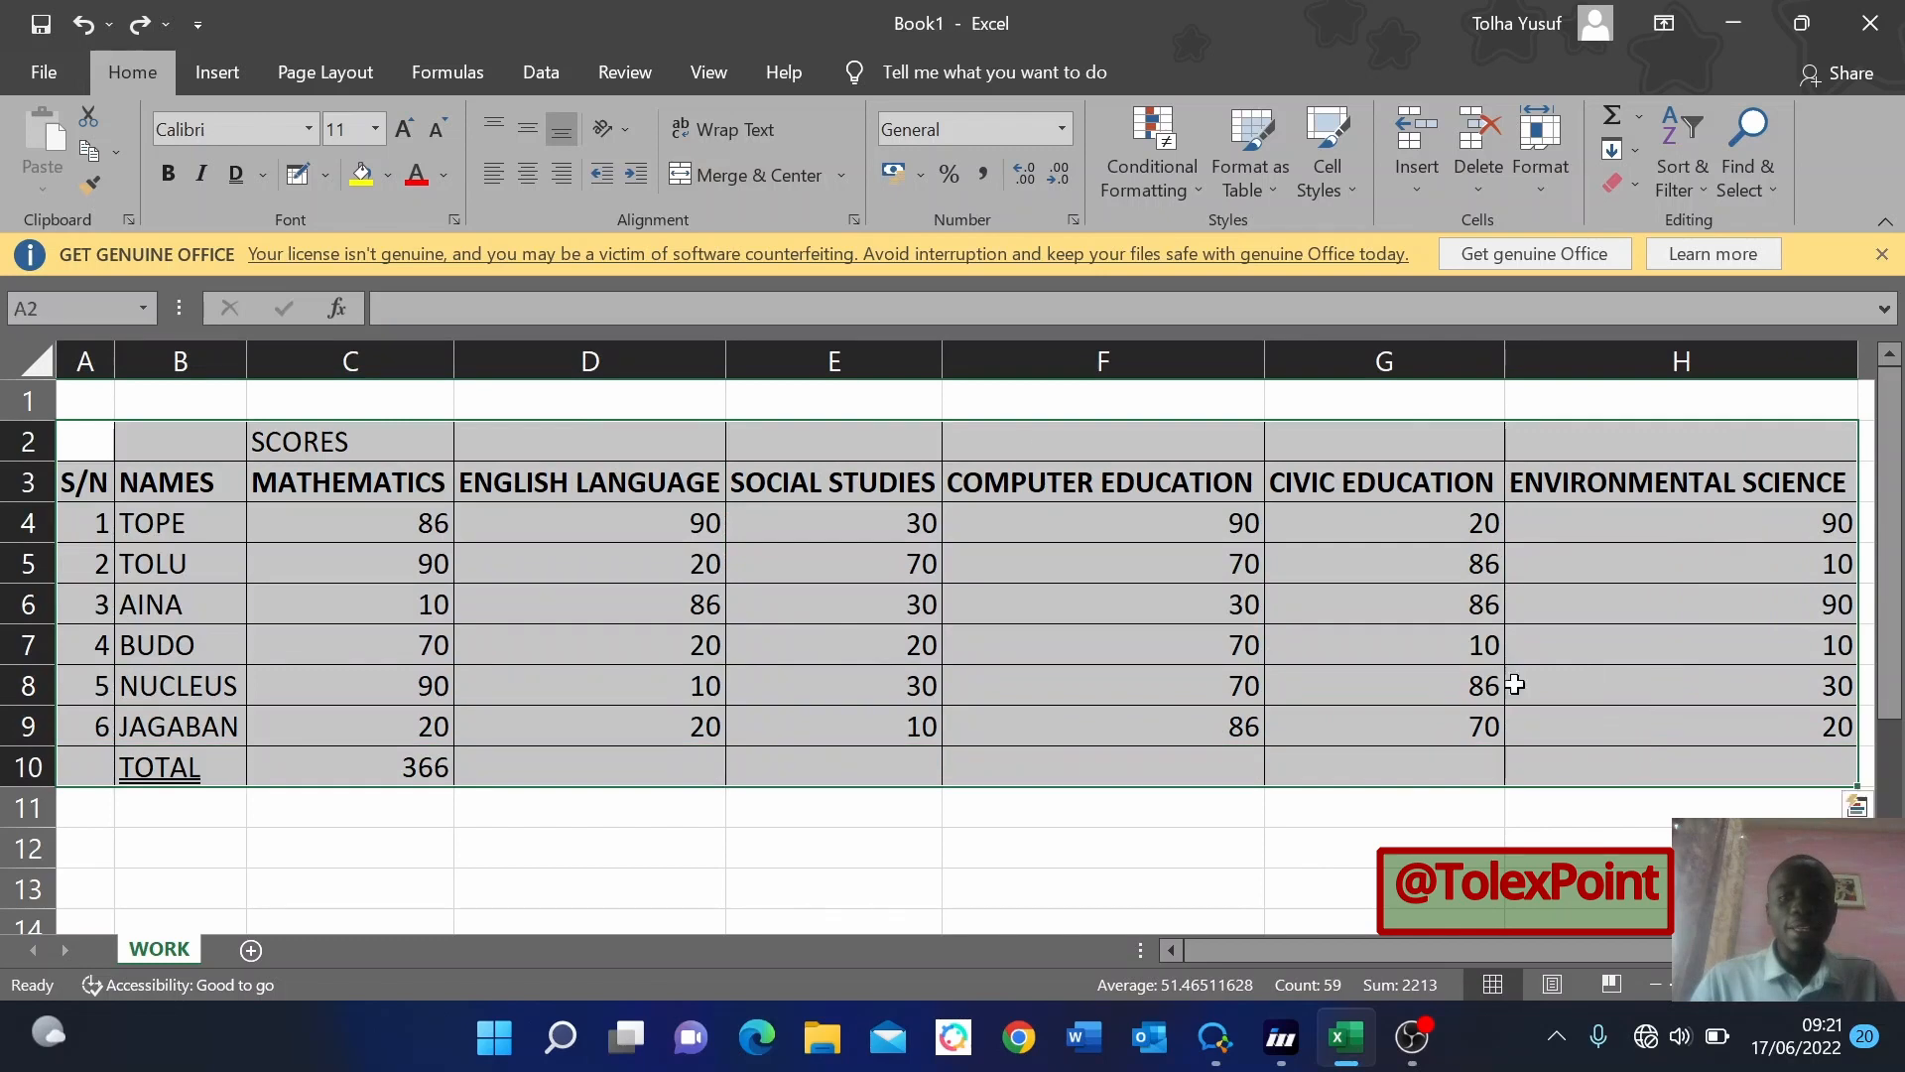
{"action": "left_click", "coordinate": [327, 177]}
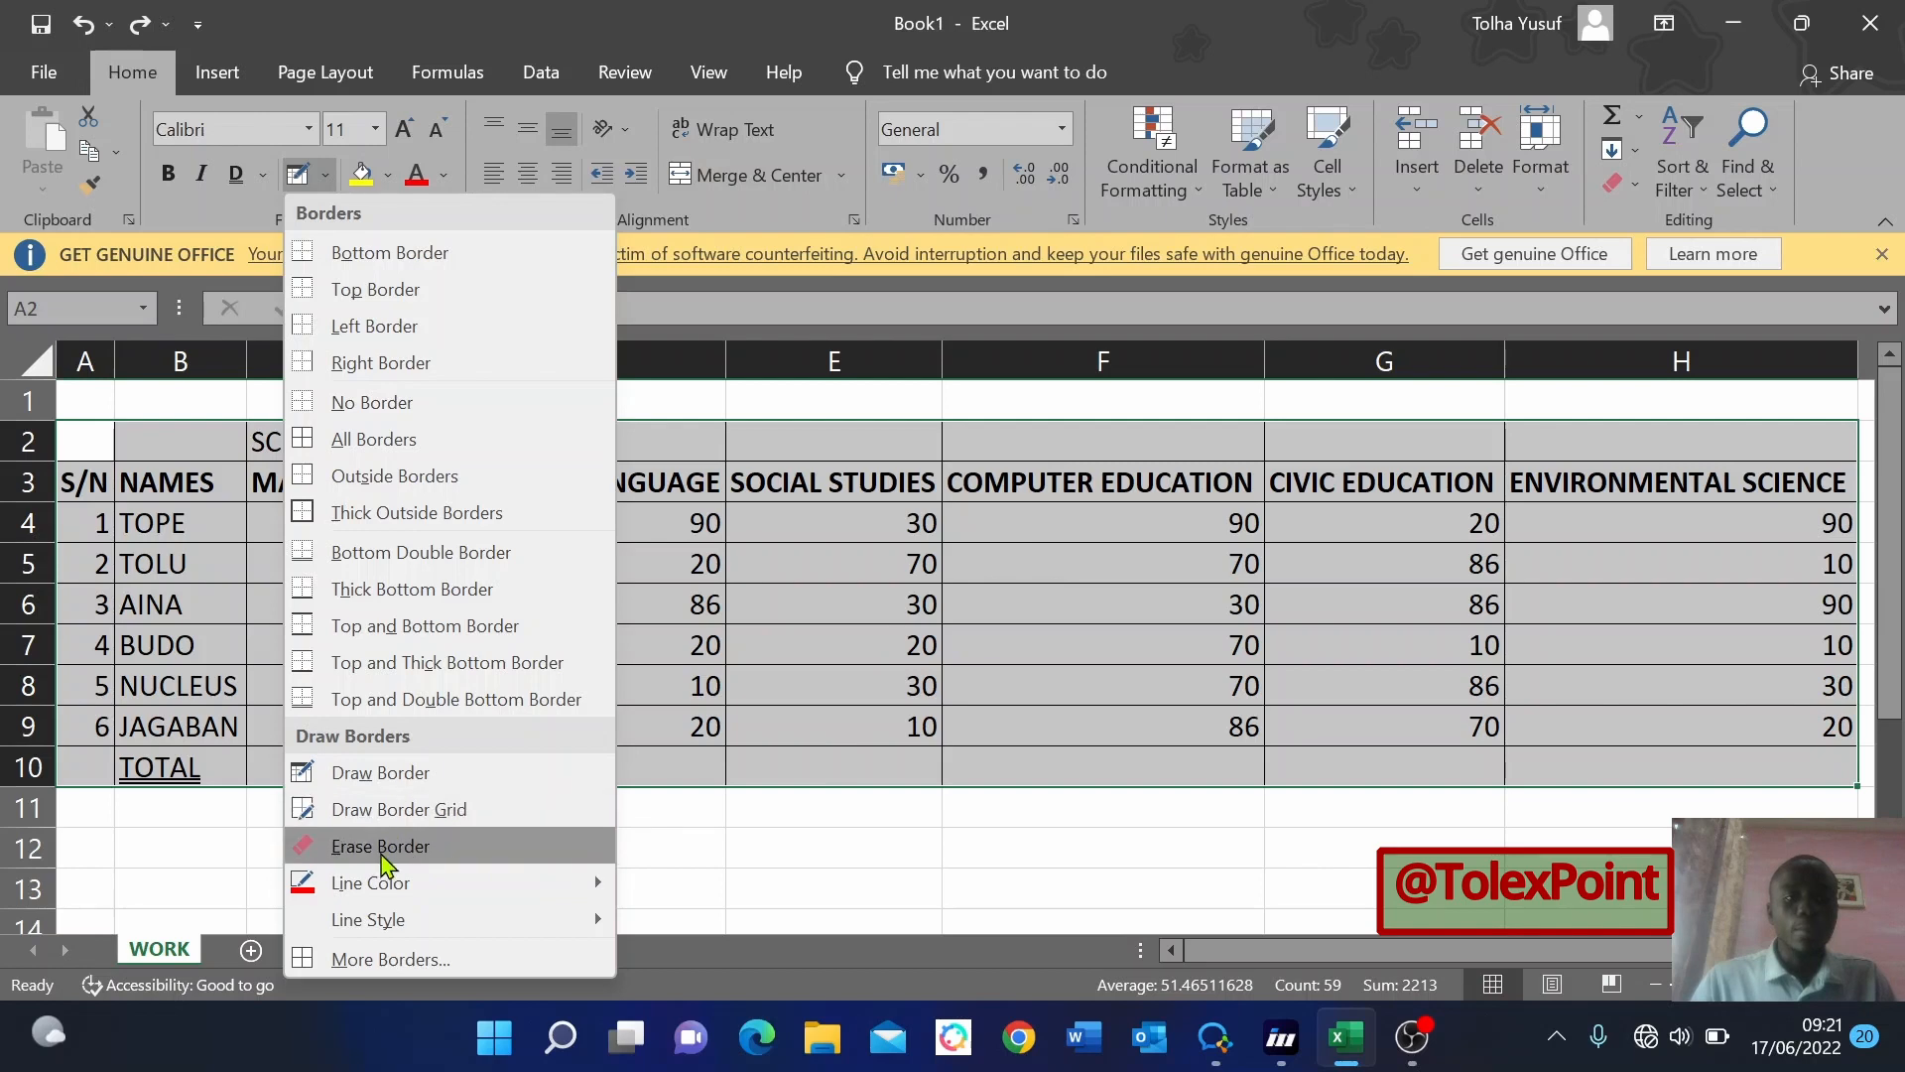
{"action": "left_click", "coordinate": [380, 847]}
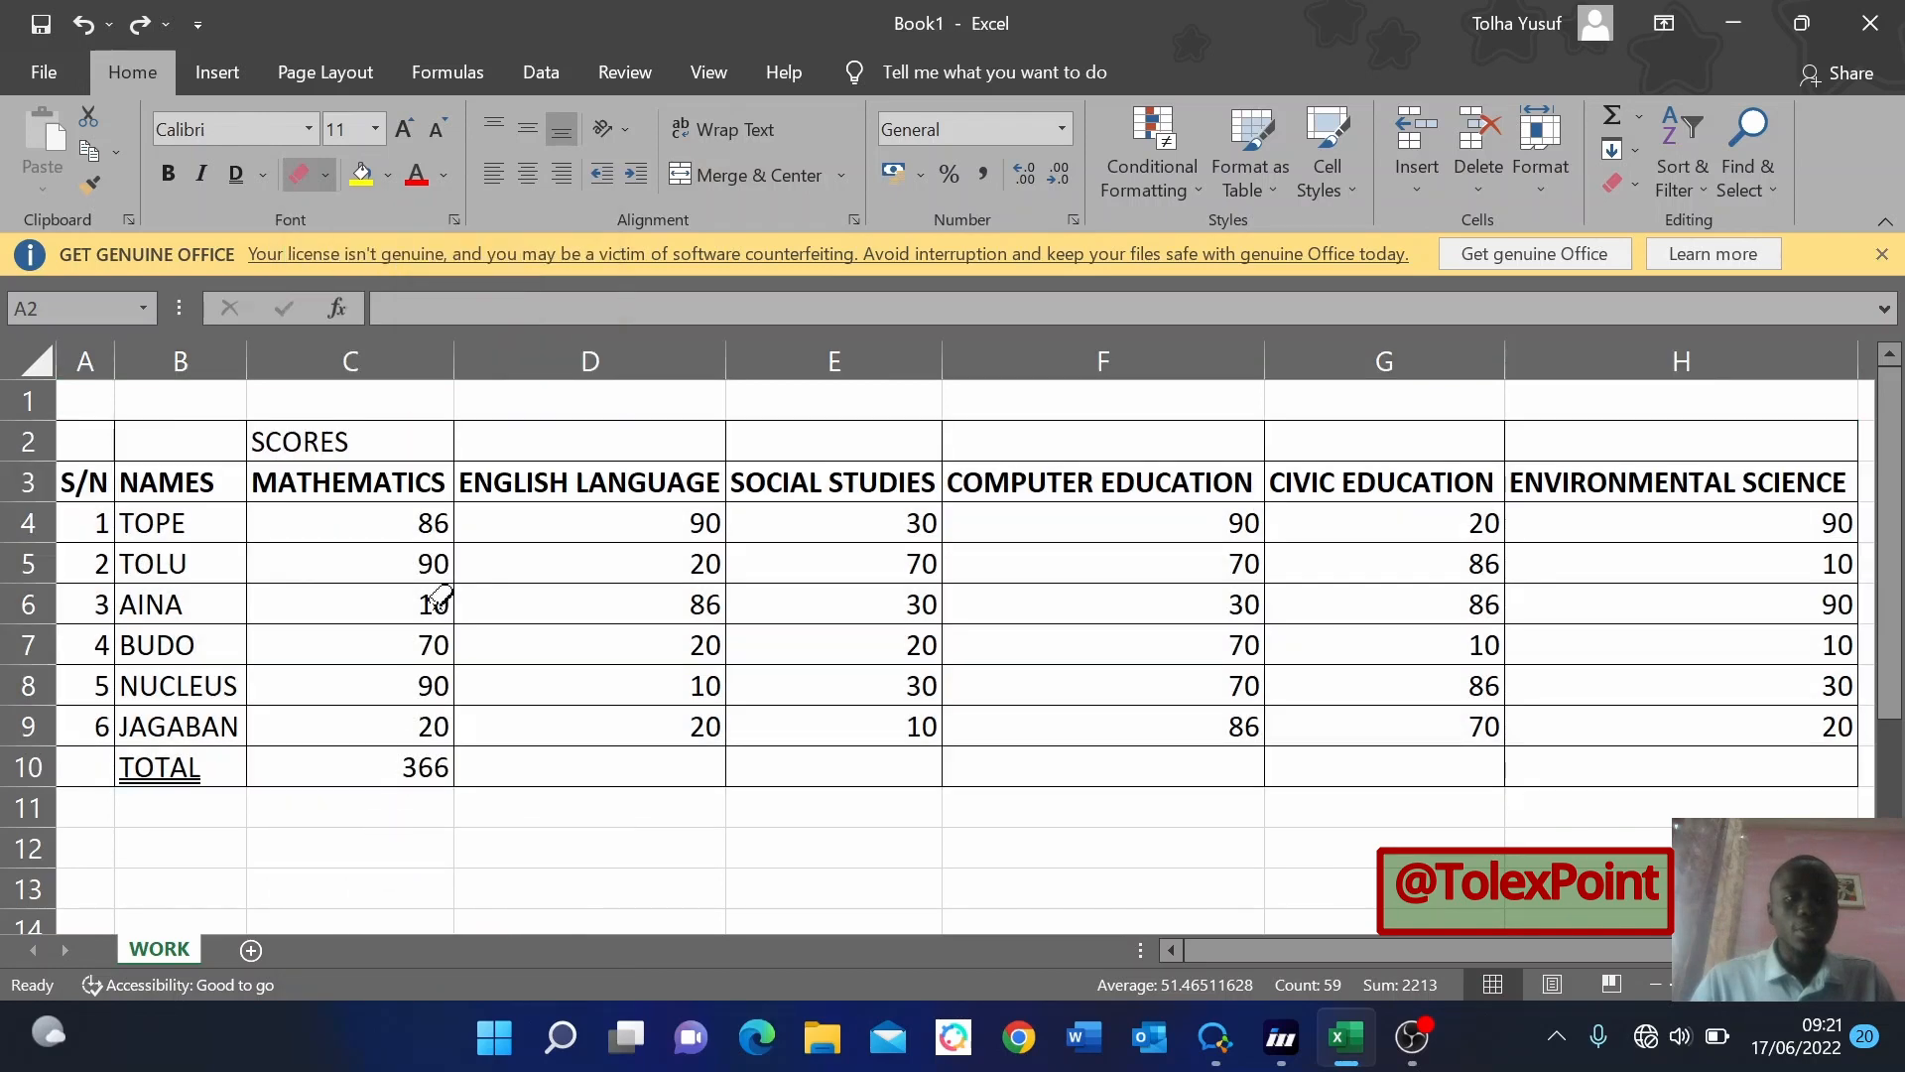
{"action": "left_click", "coordinate": [518, 420]}
{"action": "left_click", "coordinate": [771, 421]}
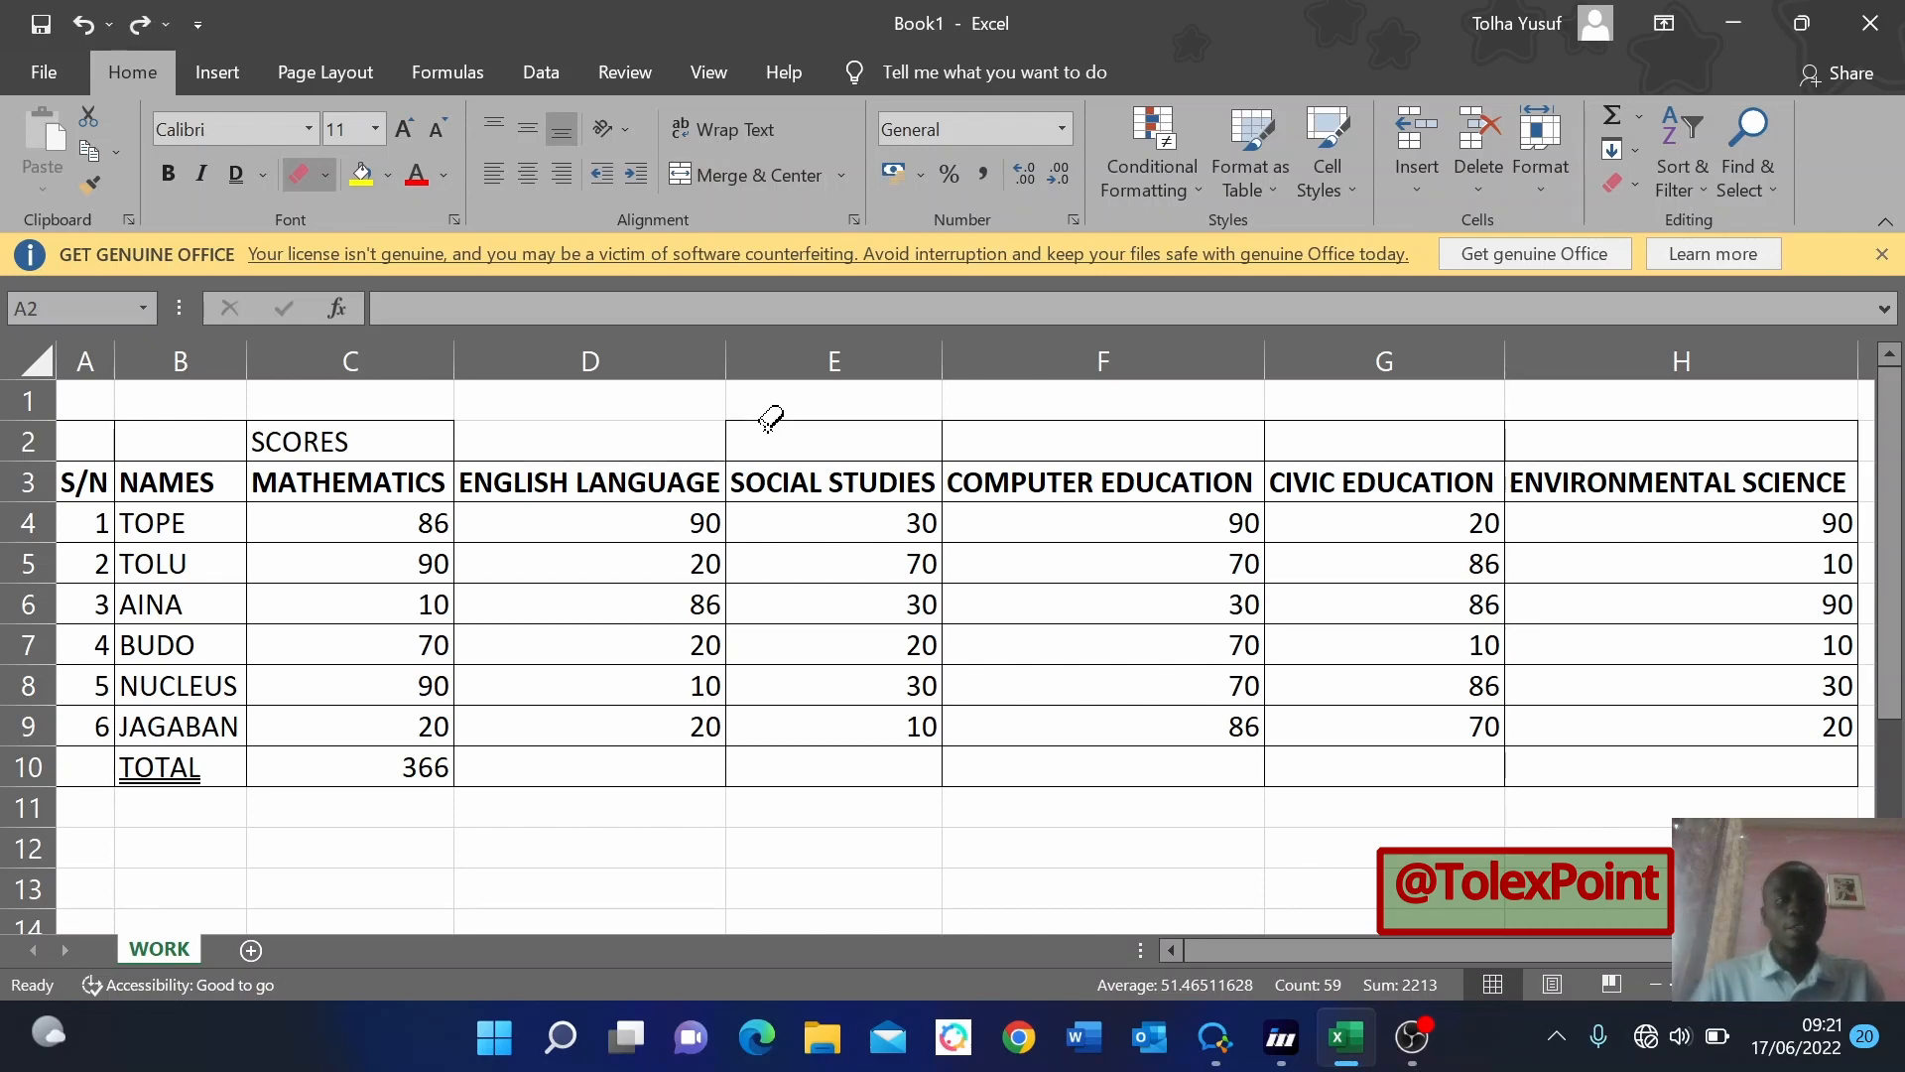
{"action": "key", "text": "Escape"}
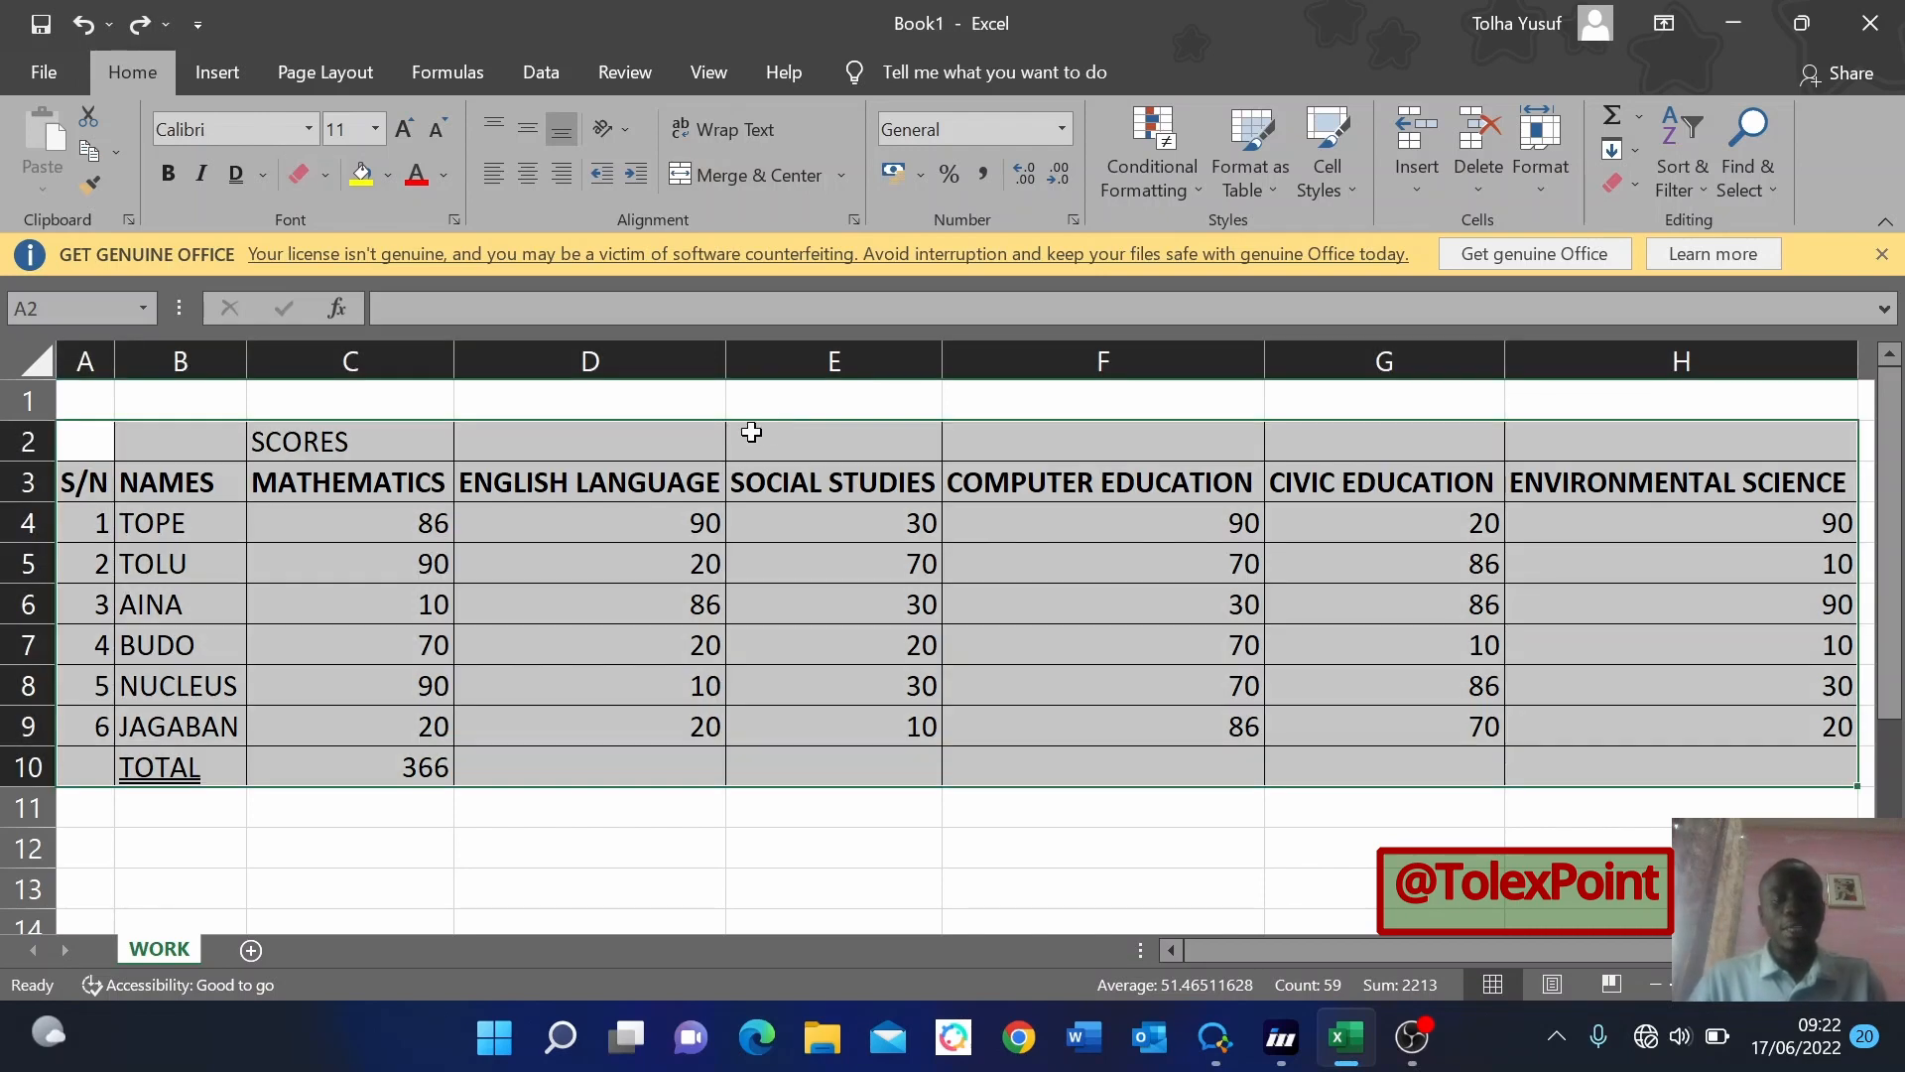
{"action": "left_click", "coordinate": [627, 533]}
{"action": "left_click", "coordinate": [611, 629]}
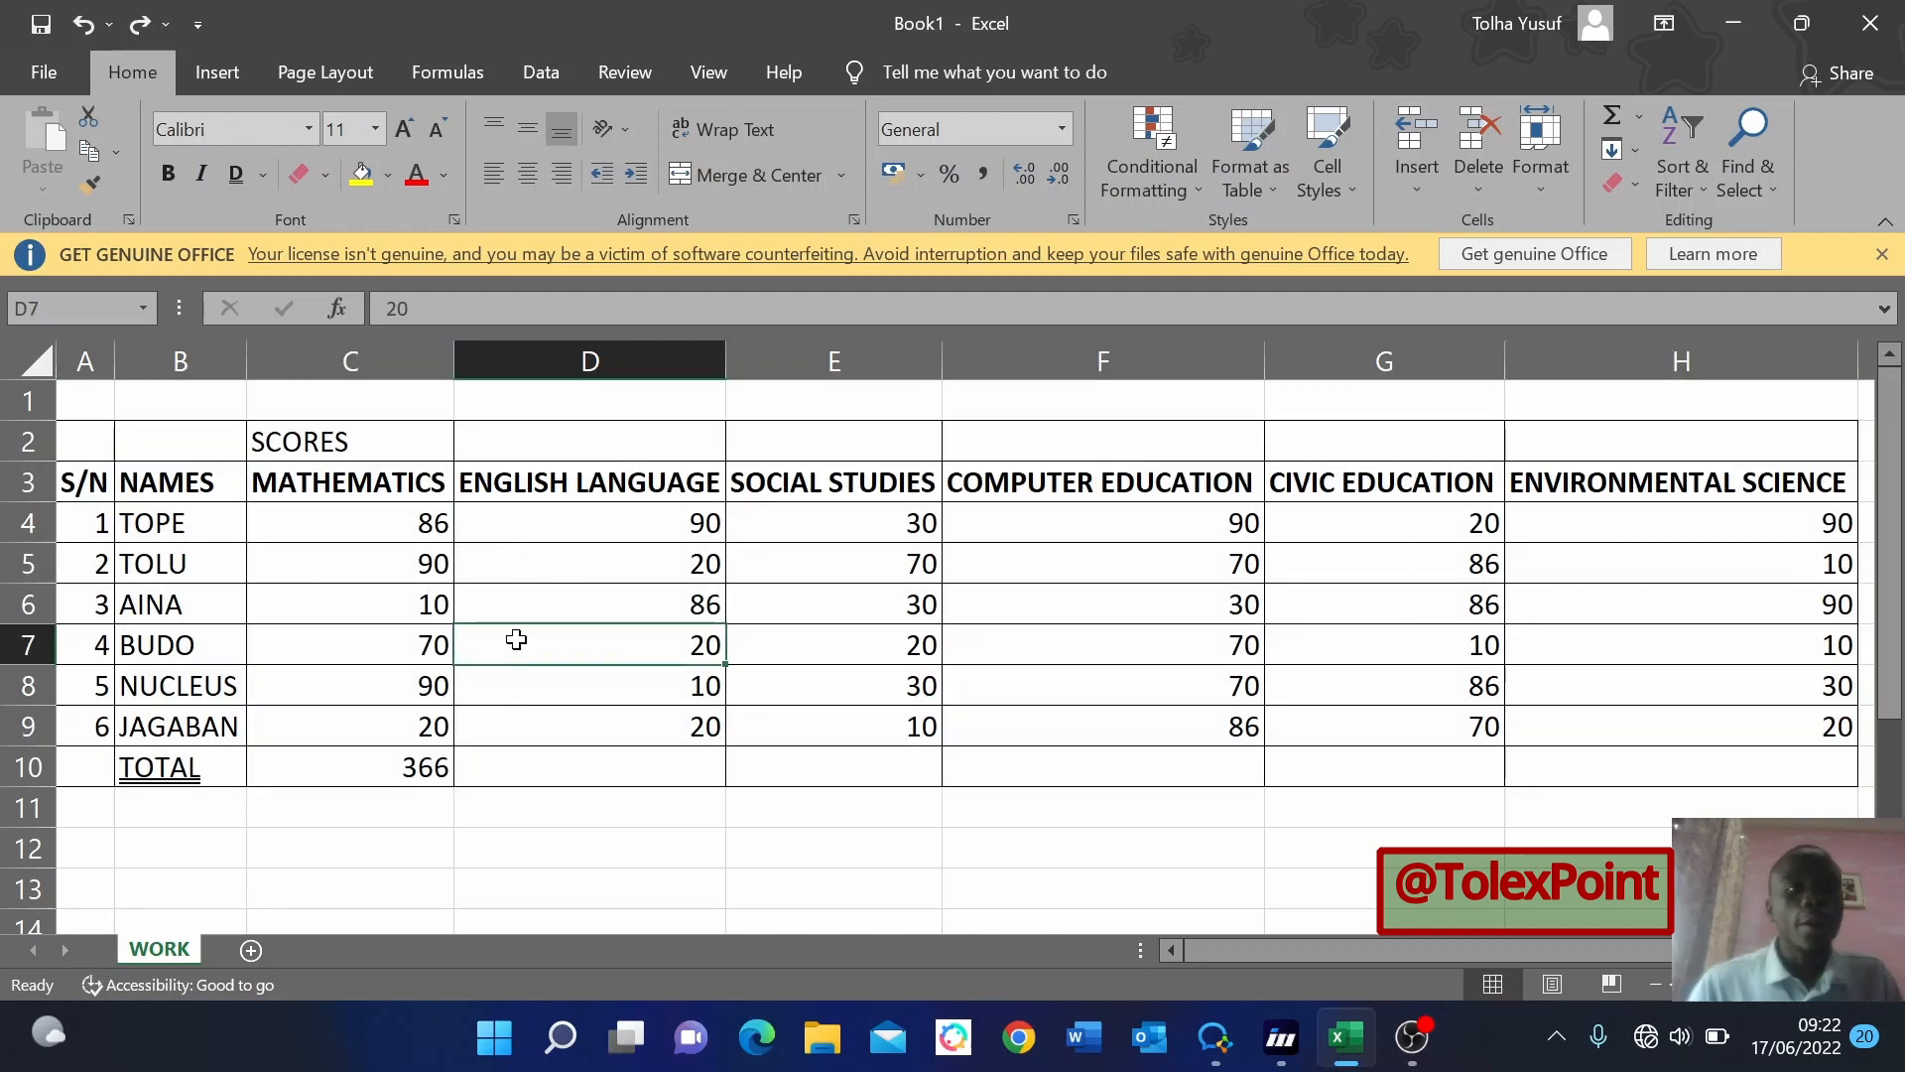
{"action": "left_click", "coordinate": [672, 602]}
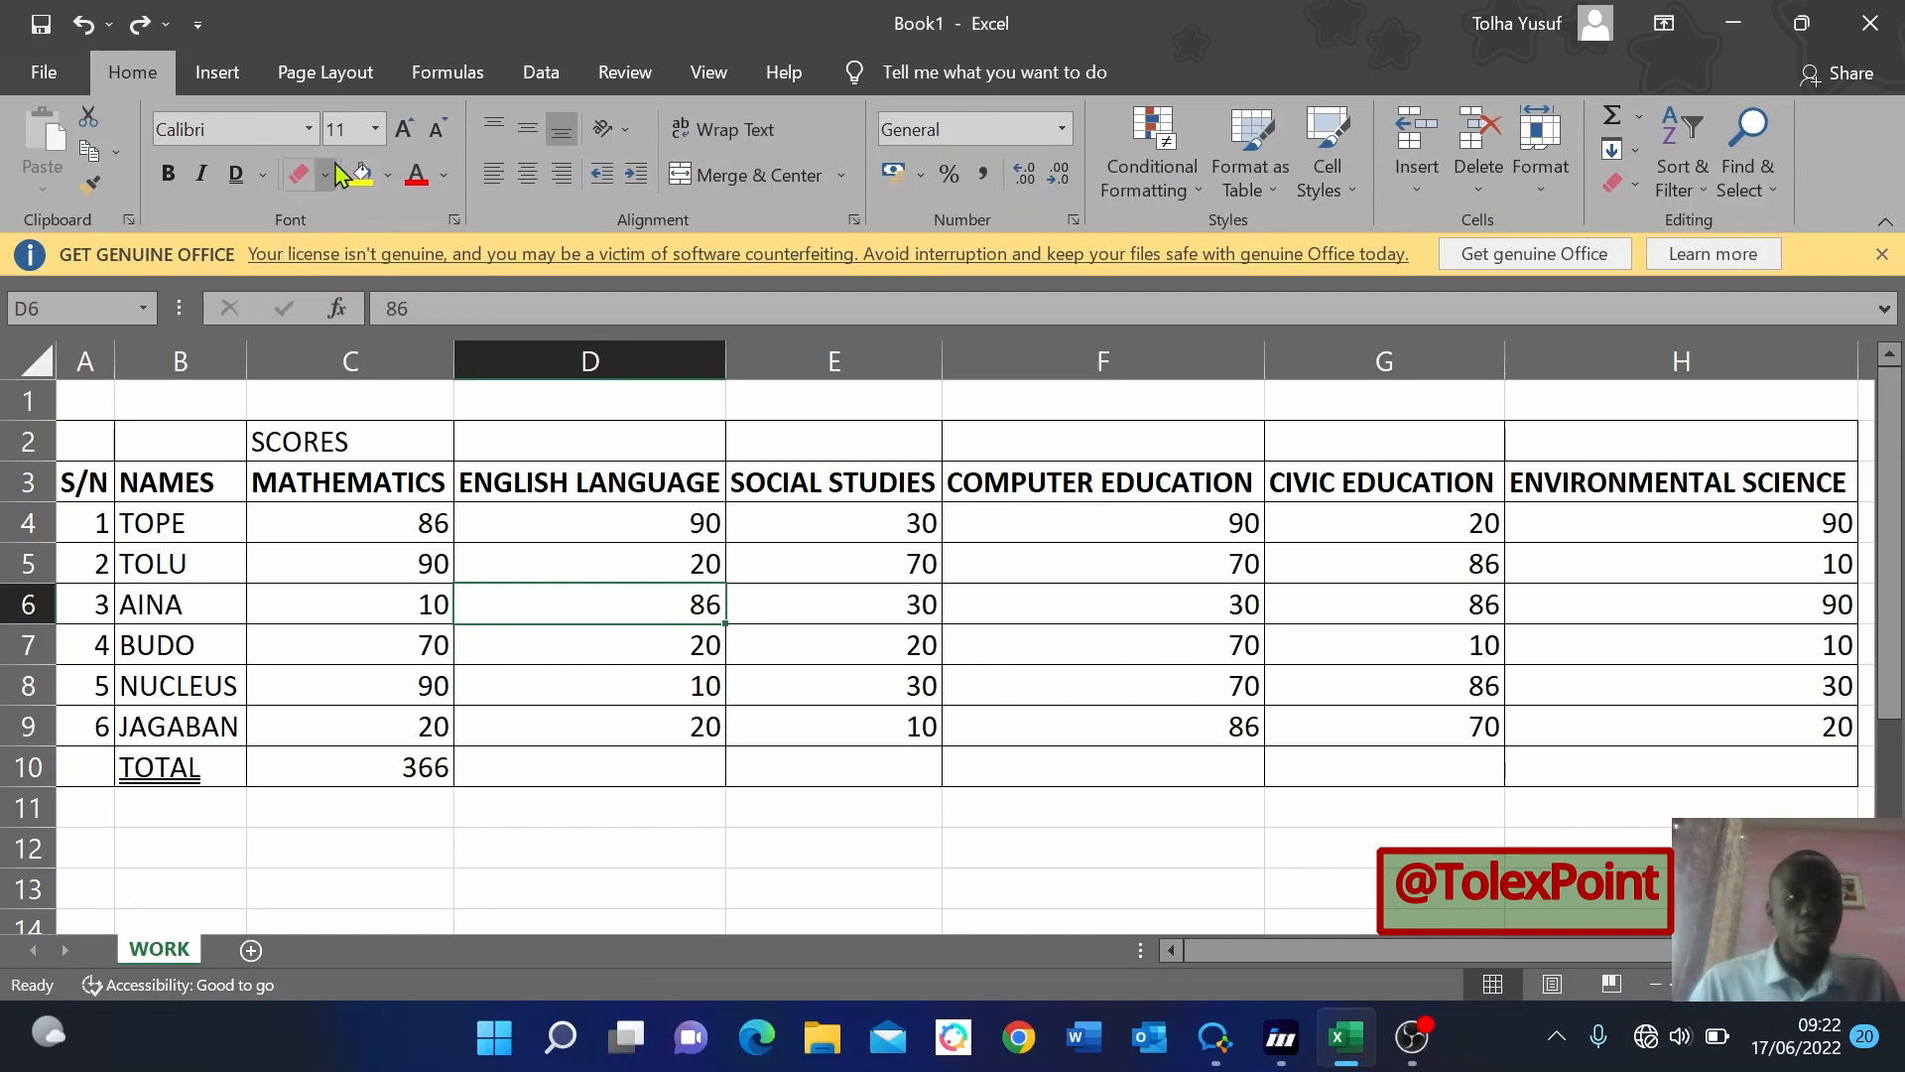
{"action": "left_click", "coordinate": [382, 607]}
{"action": "left_click_drag", "start_coordinate": [85, 485], "coordinate": [1664, 486]}
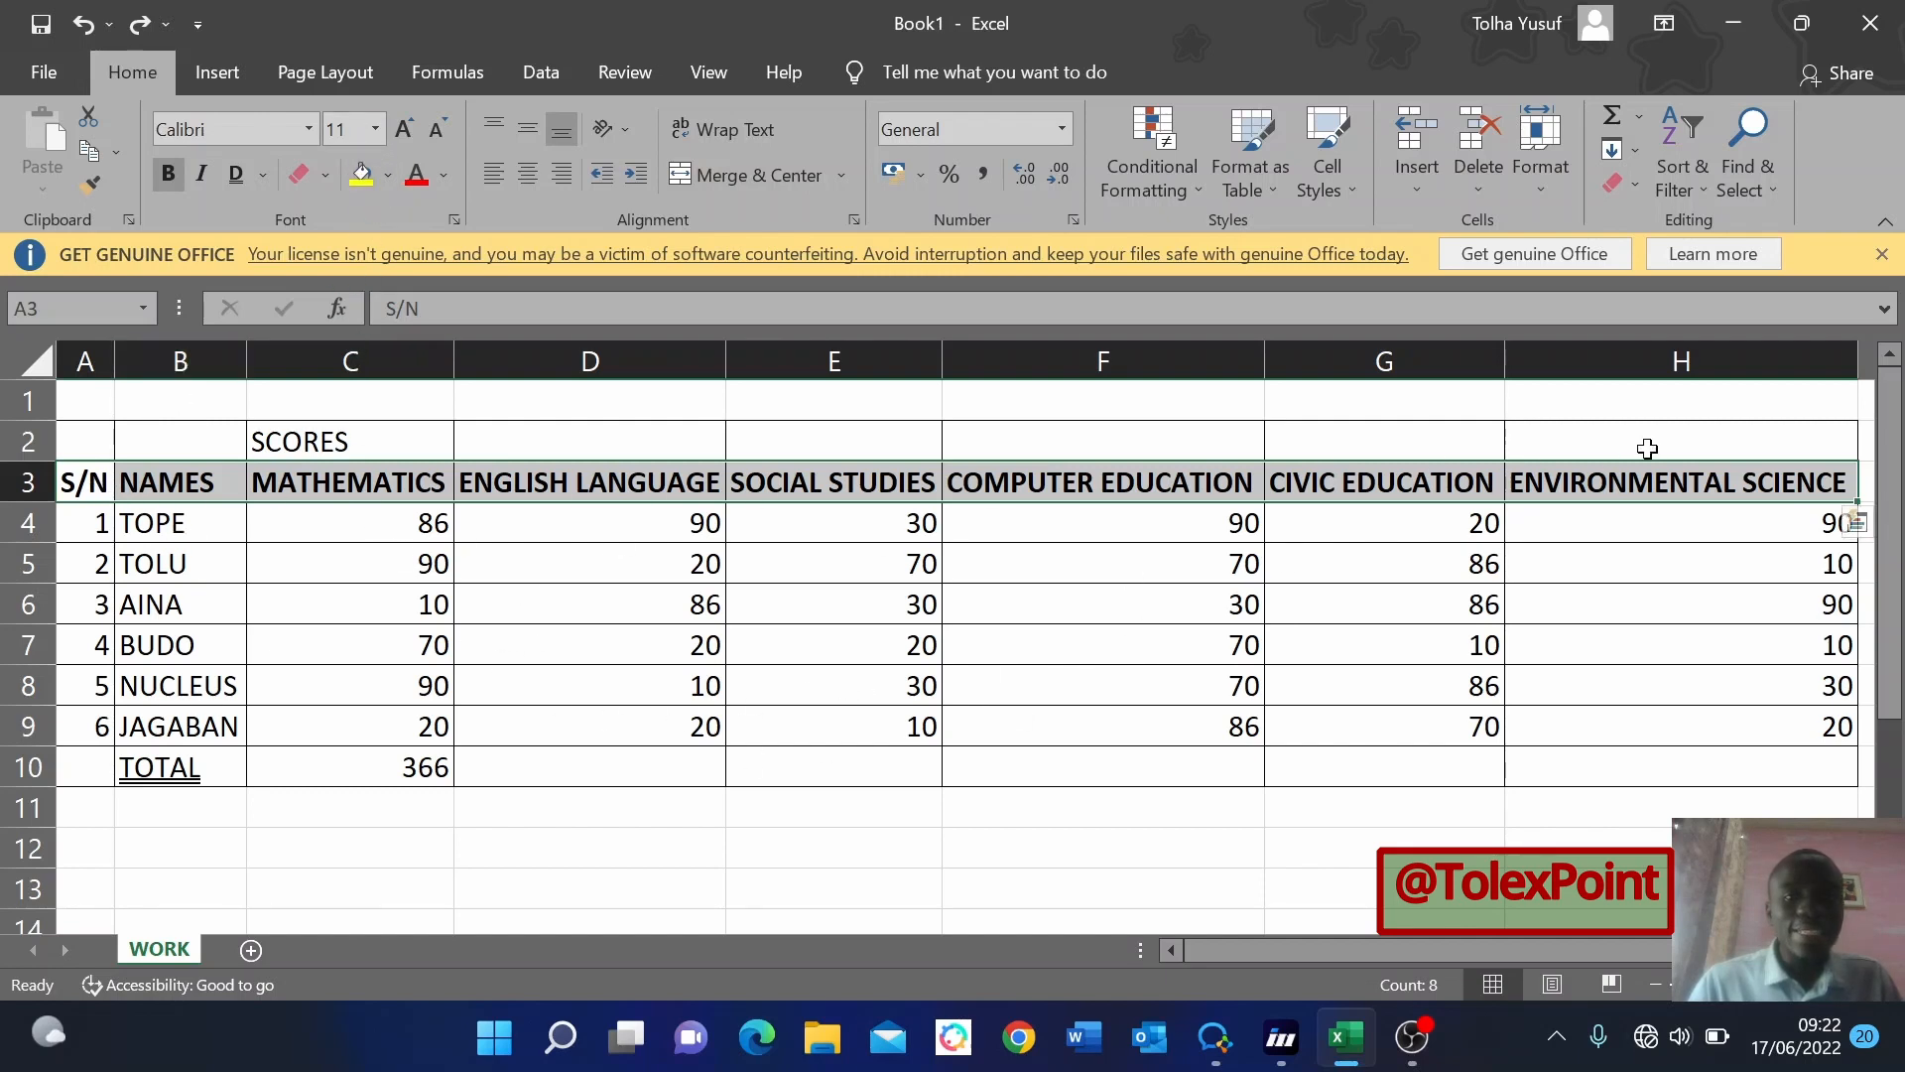
{"action": "left_click", "coordinate": [339, 481]}
{"action": "left_click", "coordinate": [568, 480]}
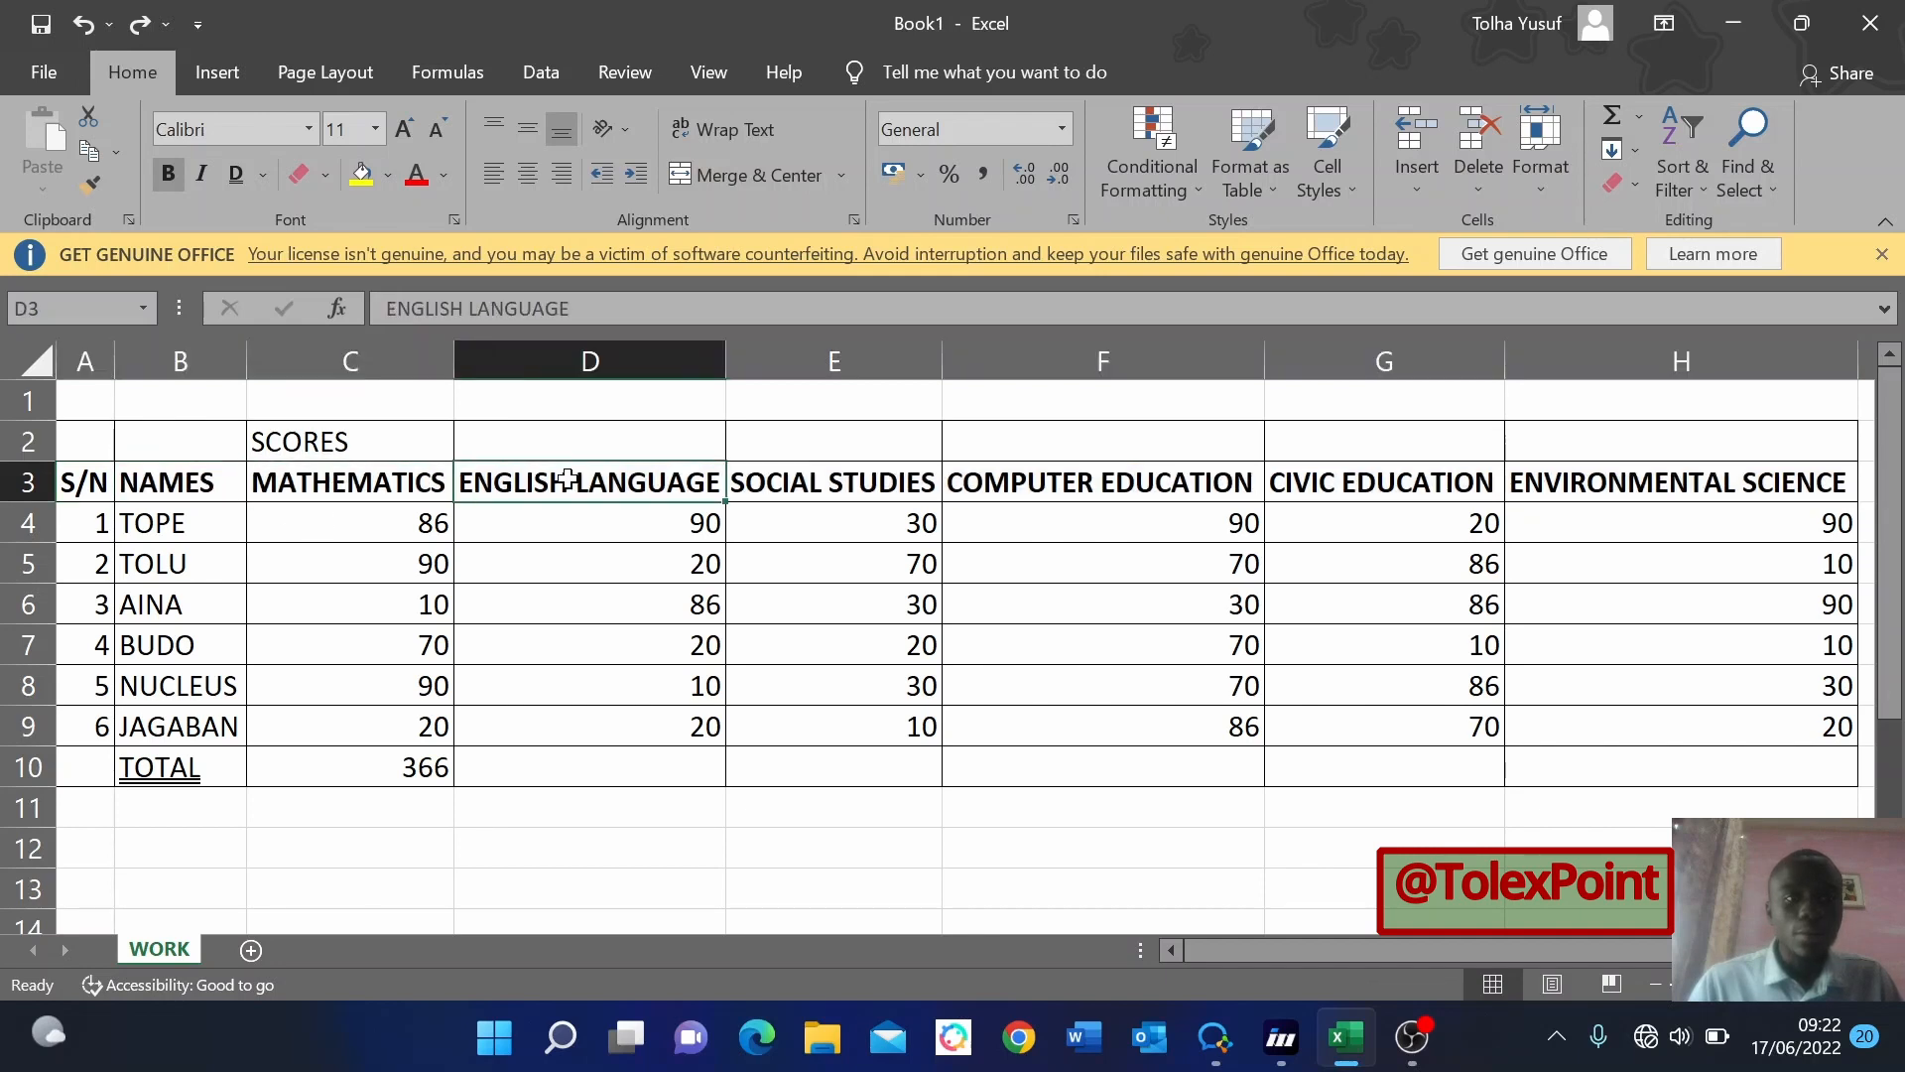
{"action": "left_click", "coordinate": [851, 472]}
{"action": "left_click", "coordinate": [691, 476]}
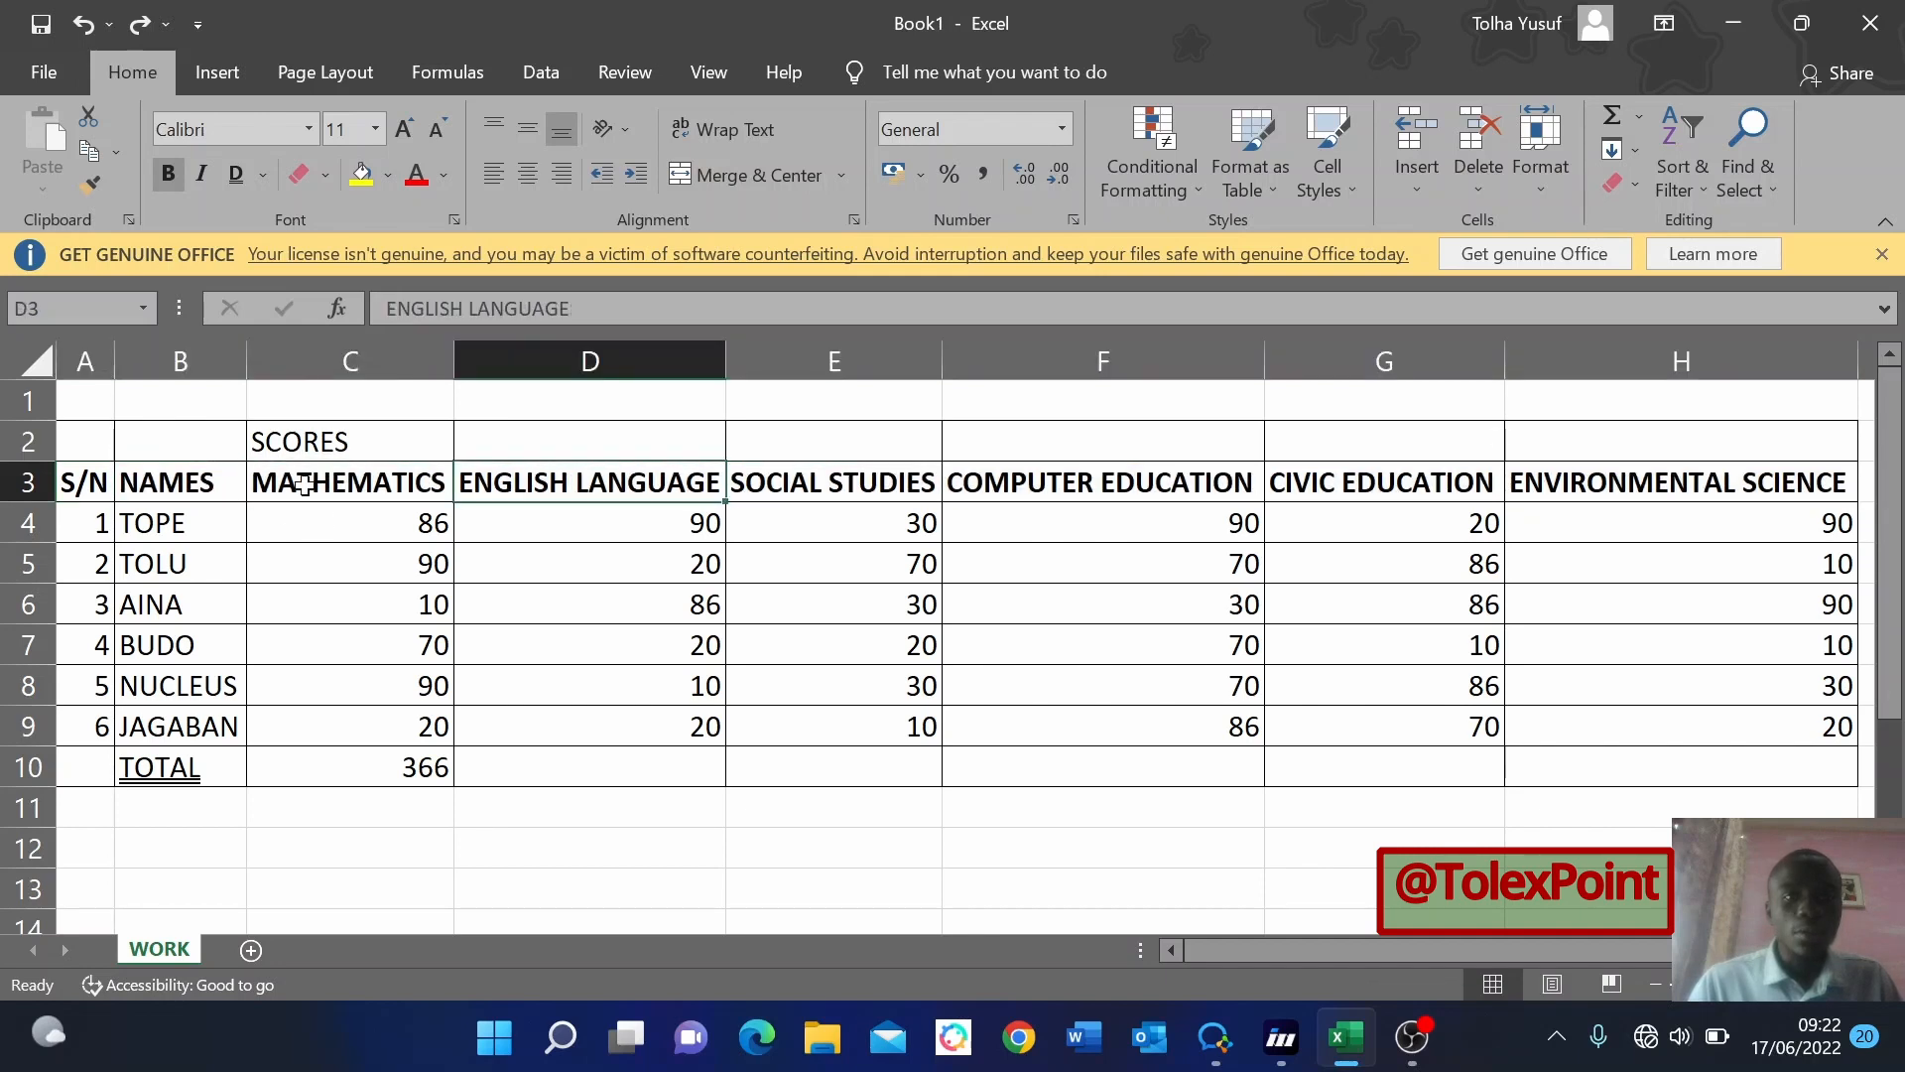
Fill the heading row A3:H3 with yellow.
{"action": "left_click", "coordinate": [95, 479]}
{"action": "left_click_drag", "start_coordinate": [94, 479], "coordinate": [1702, 482]}
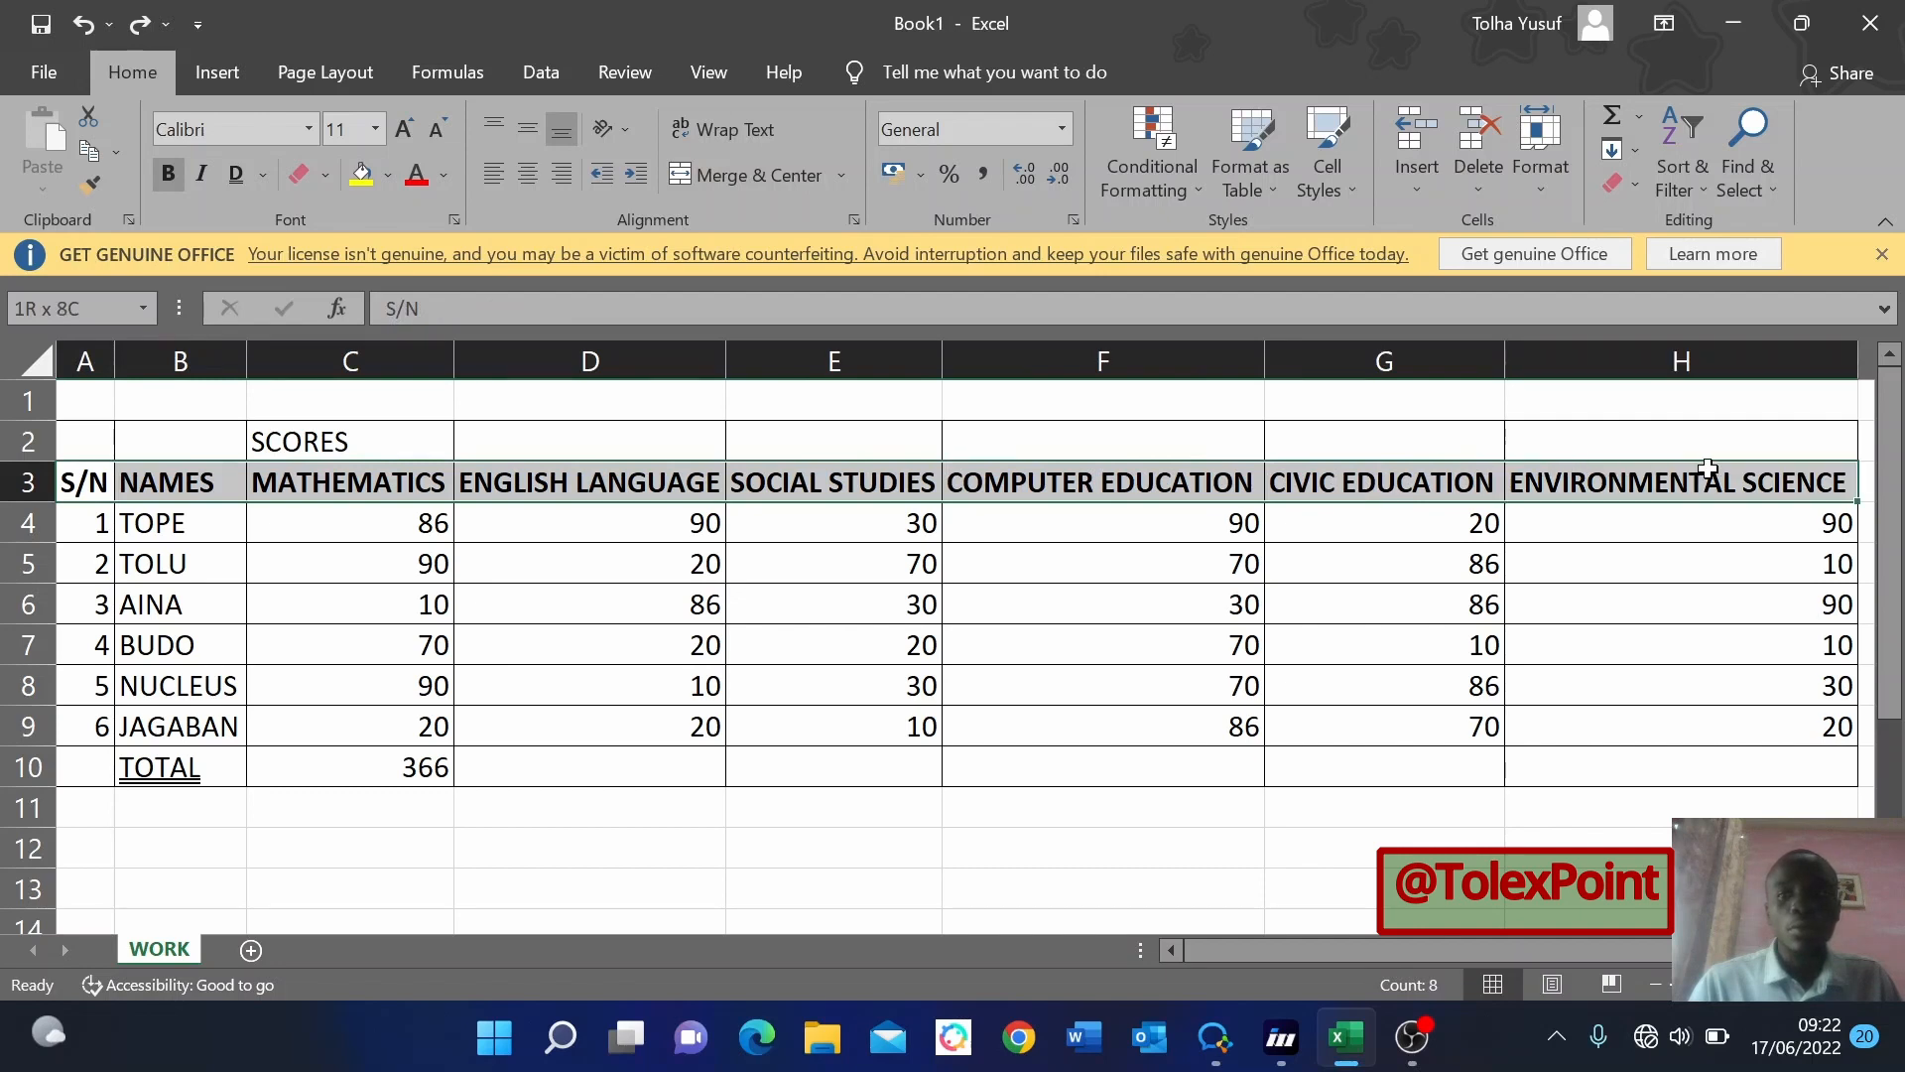
{"action": "left_click", "coordinate": [362, 174]}
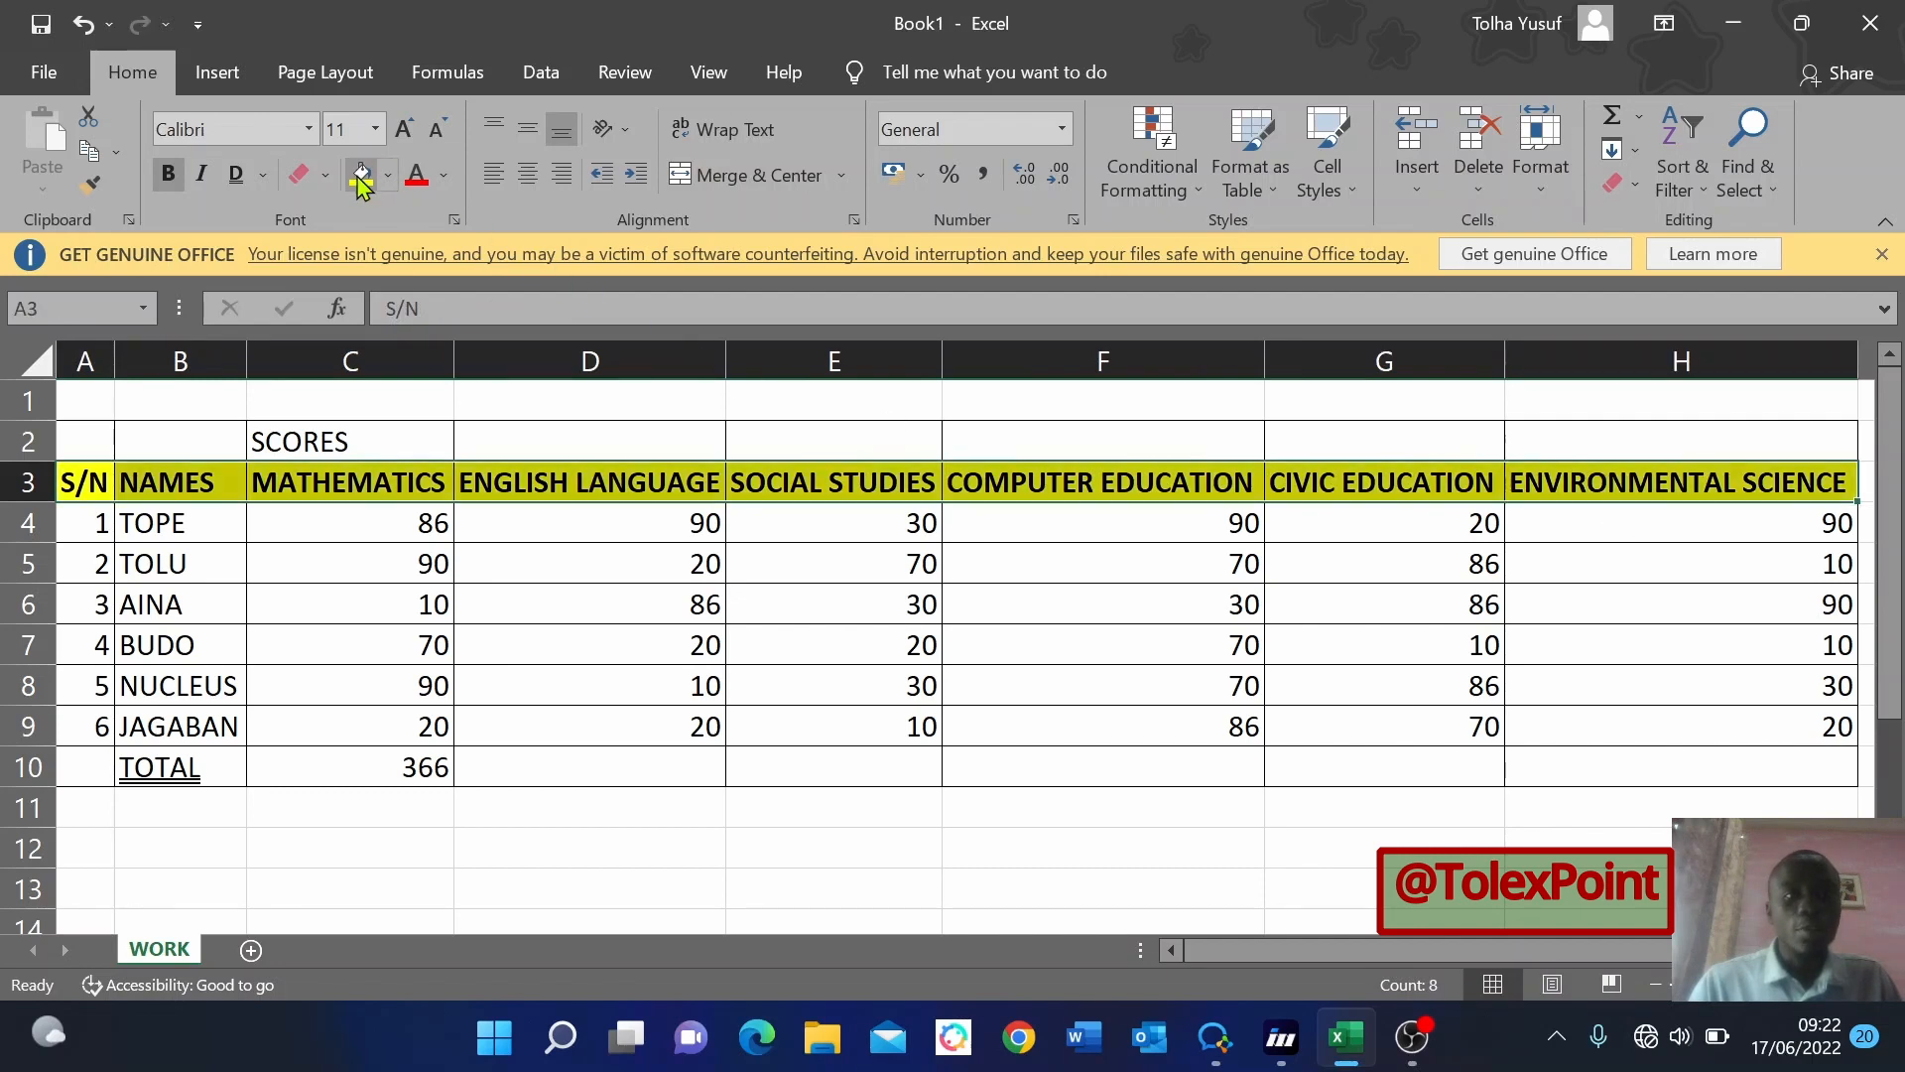
{"action": "left_click", "coordinate": [485, 644]}
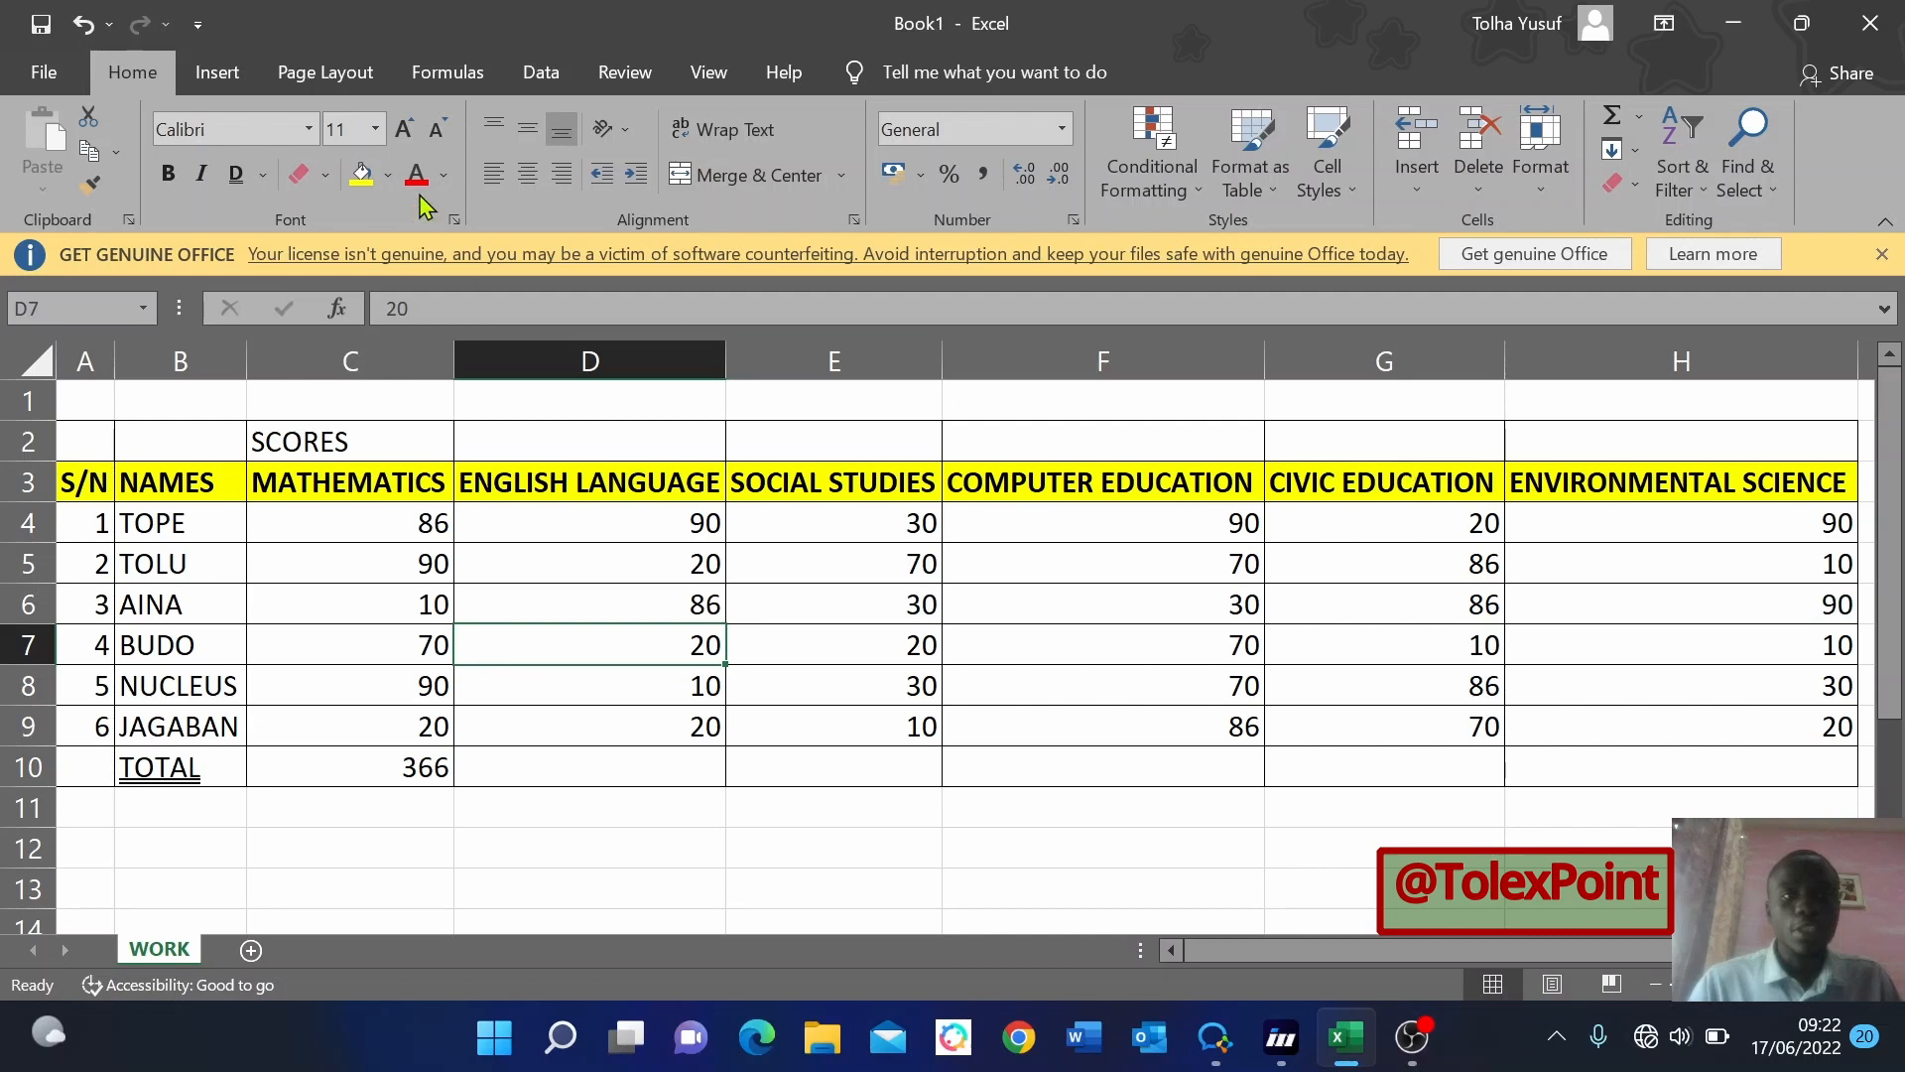
{"action": "left_click", "coordinate": [388, 176]}
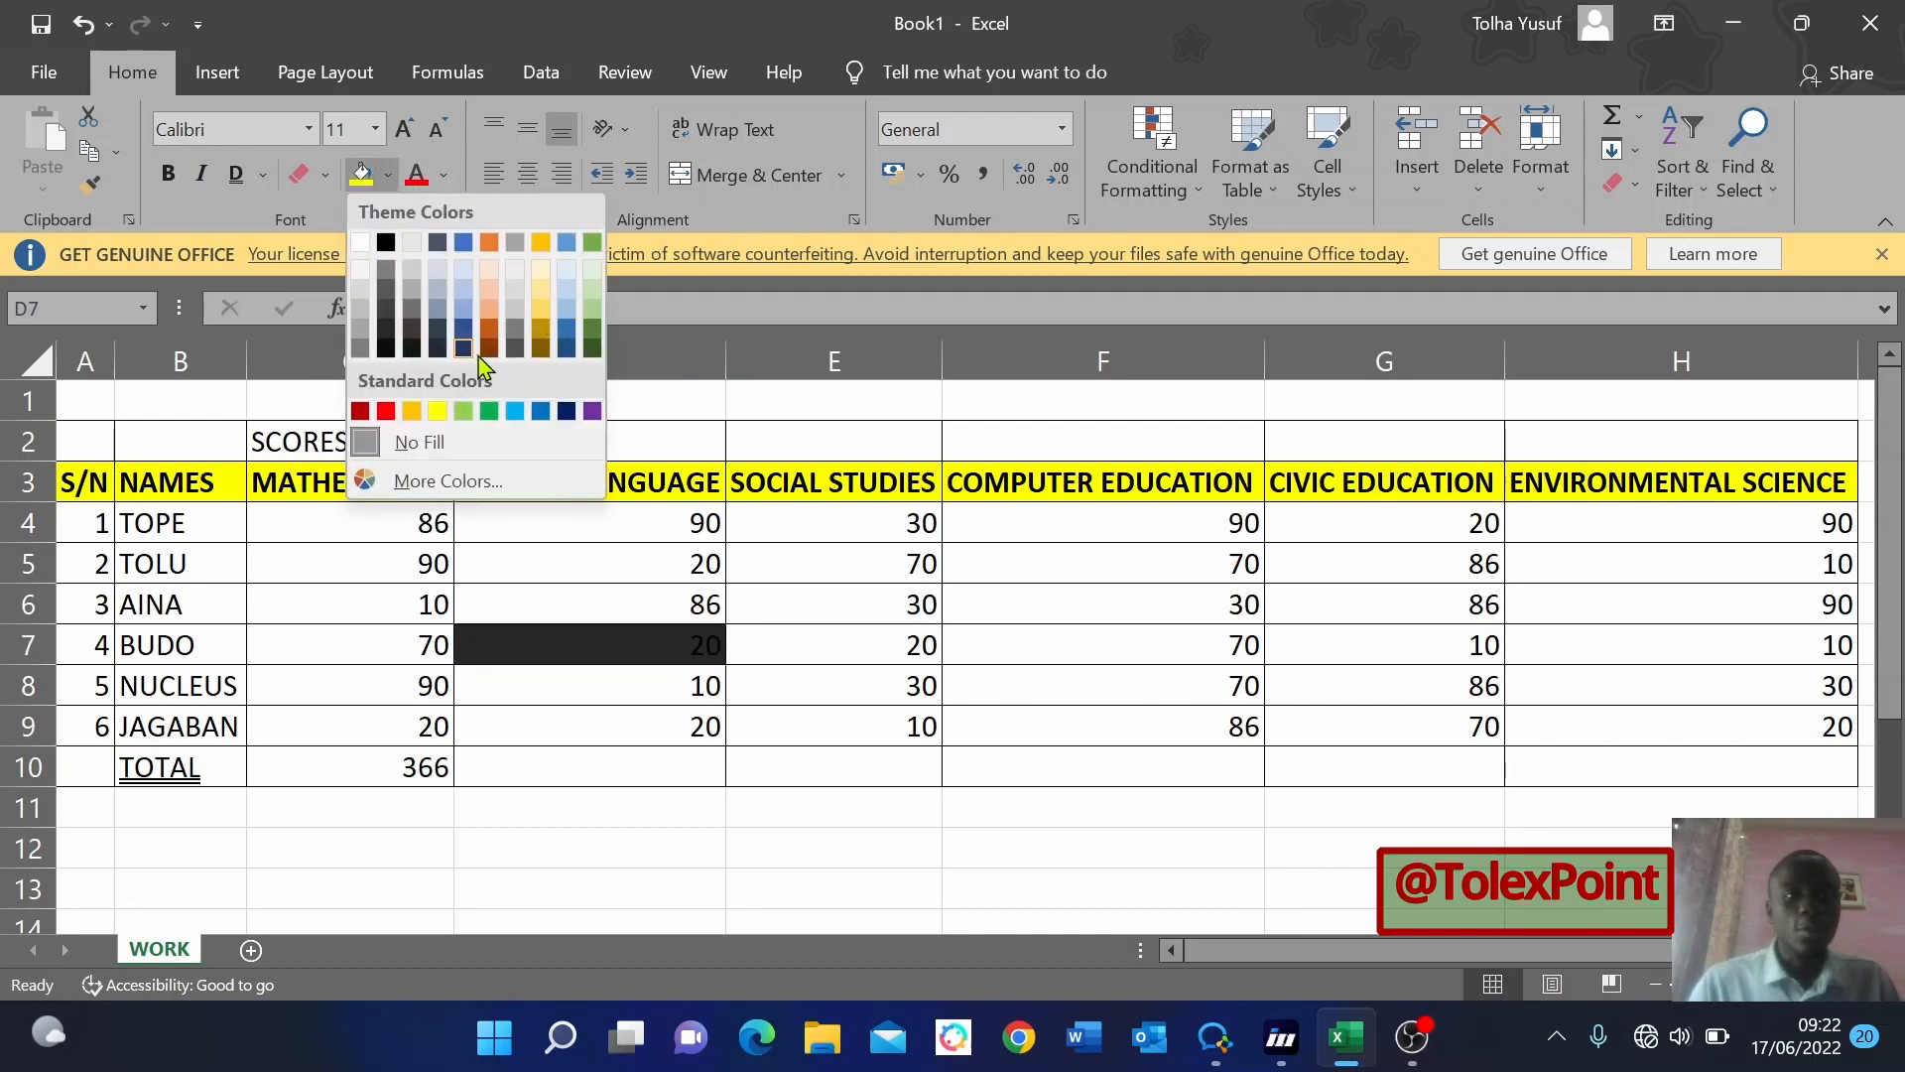
{"action": "left_click", "coordinate": [917, 645]}
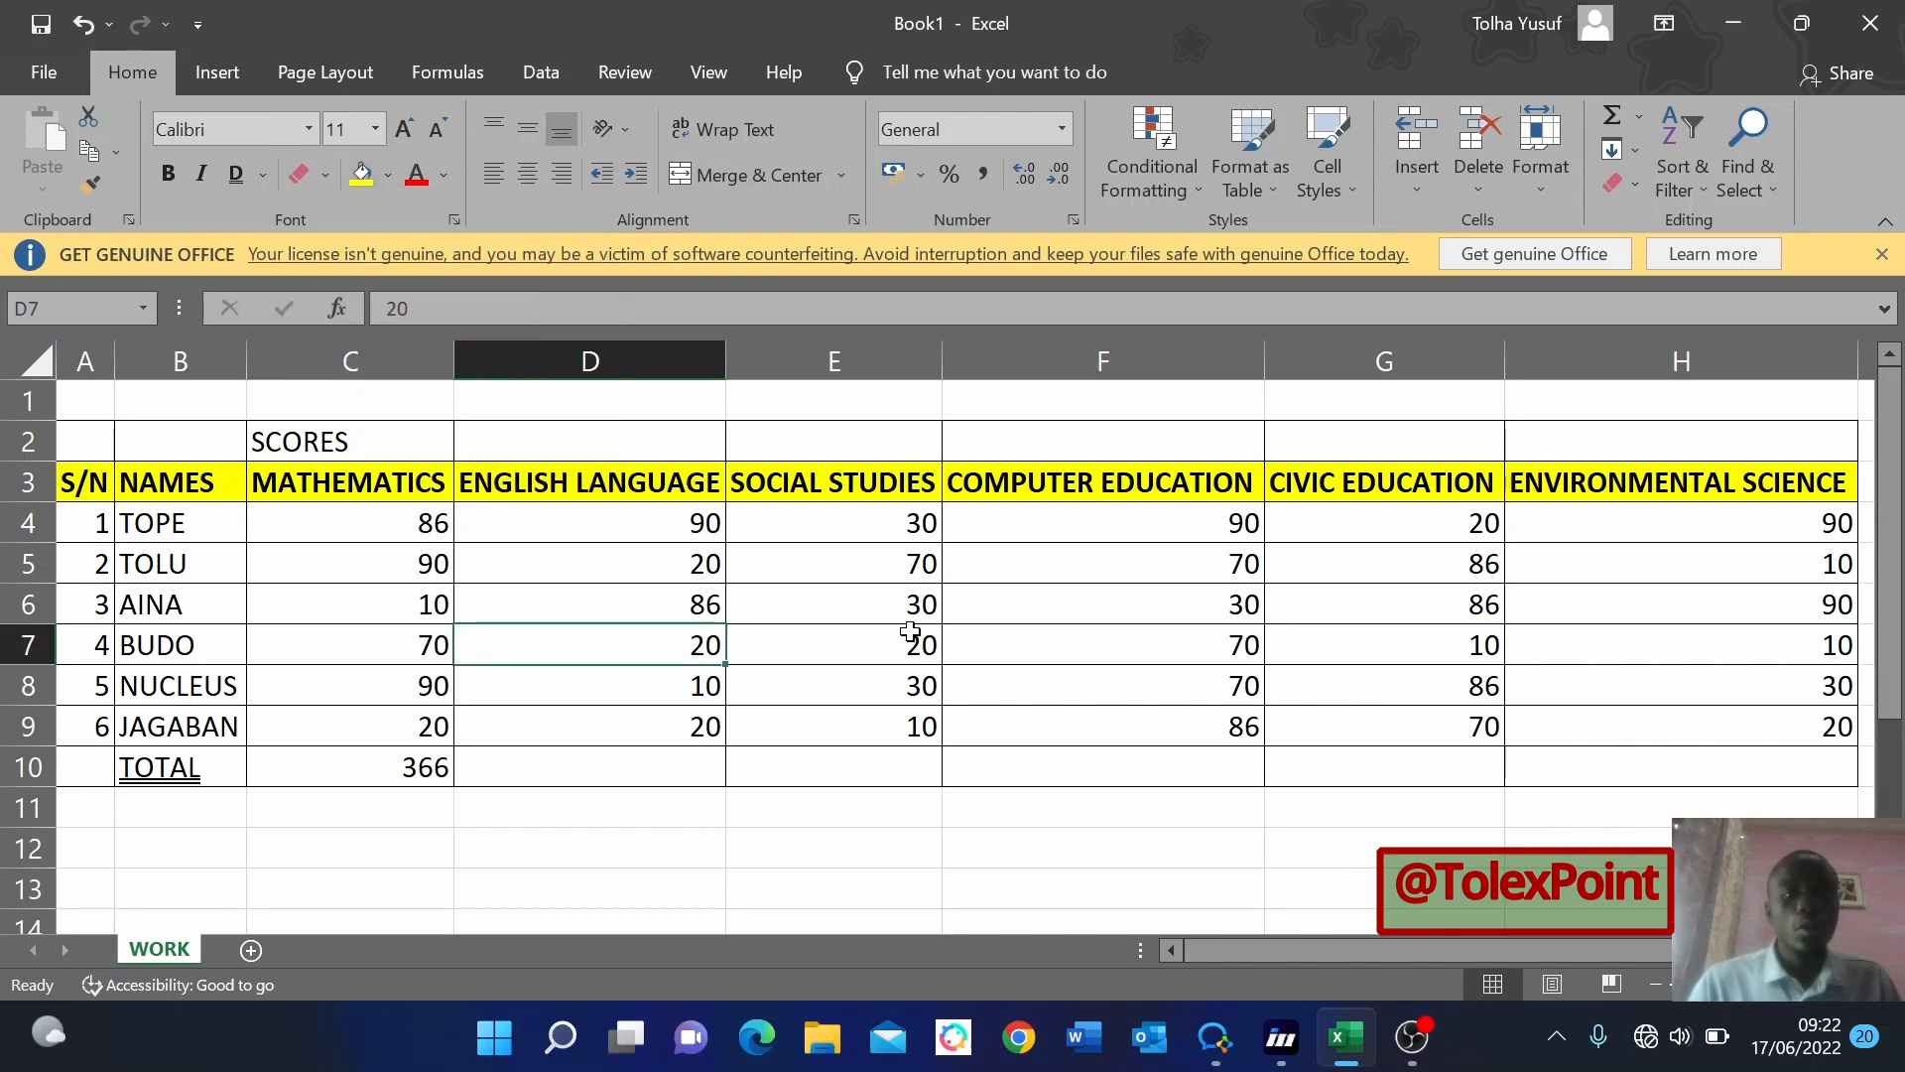
{"action": "left_click", "coordinate": [806, 643]}
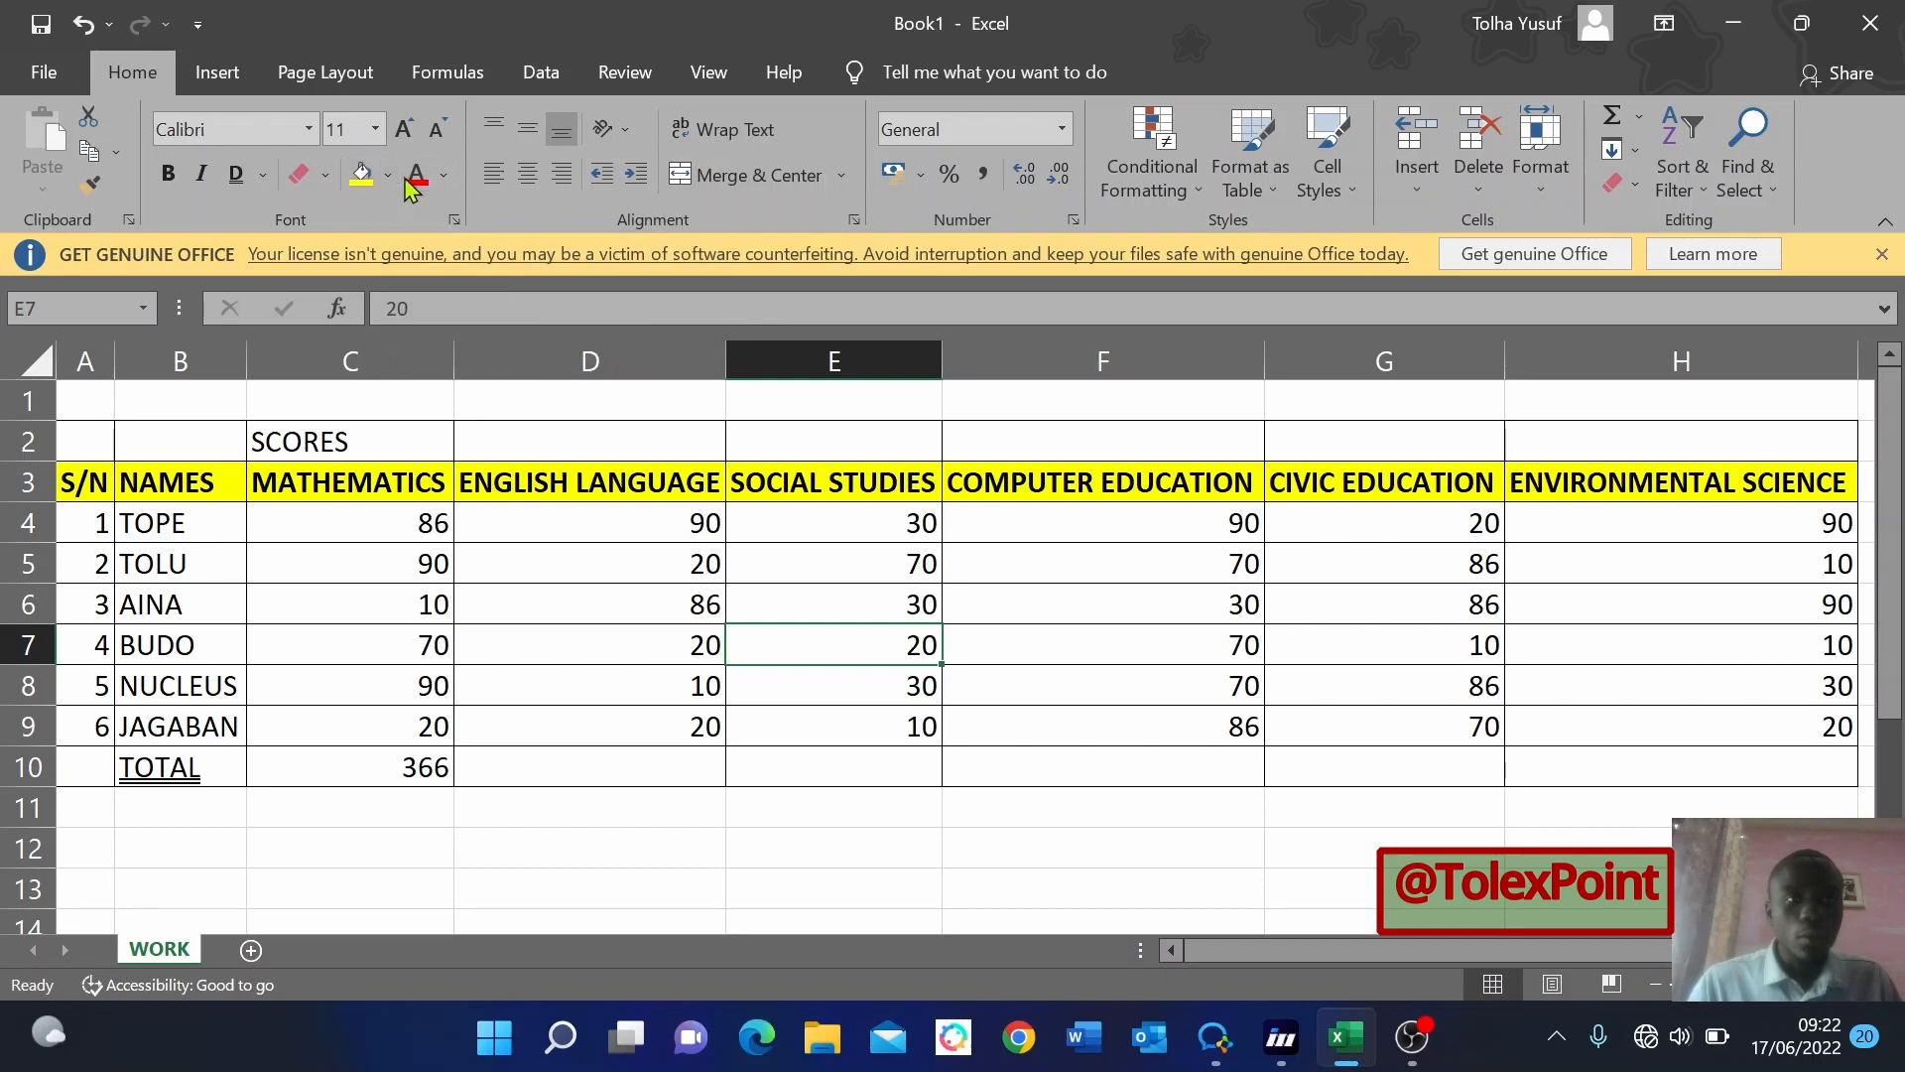
Change the font color of the headings in A3:H3 to red.
{"action": "left_click", "coordinate": [436, 610]}
{"action": "left_click_drag", "start_coordinate": [106, 480], "coordinate": [1680, 486]}
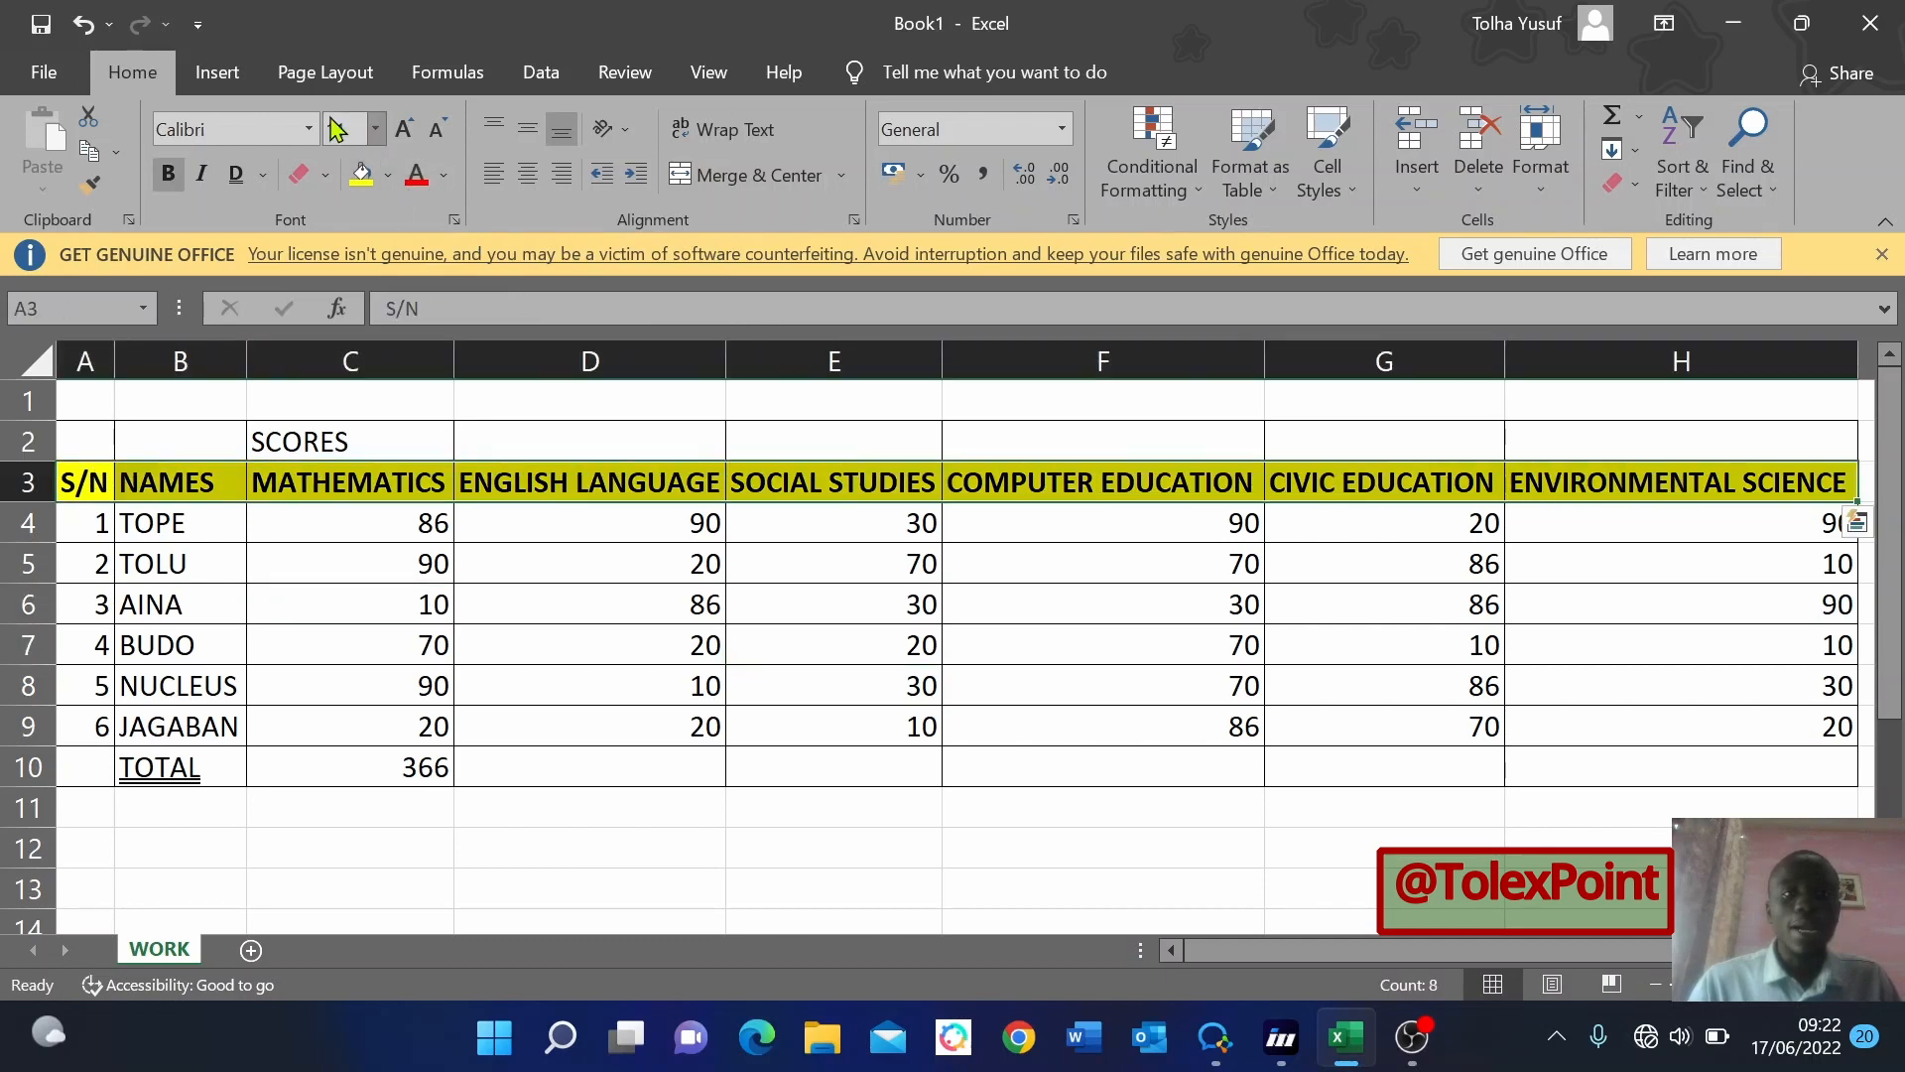
{"action": "left_click", "coordinate": [417, 175]}
{"action": "left_click", "coordinate": [530, 577]}
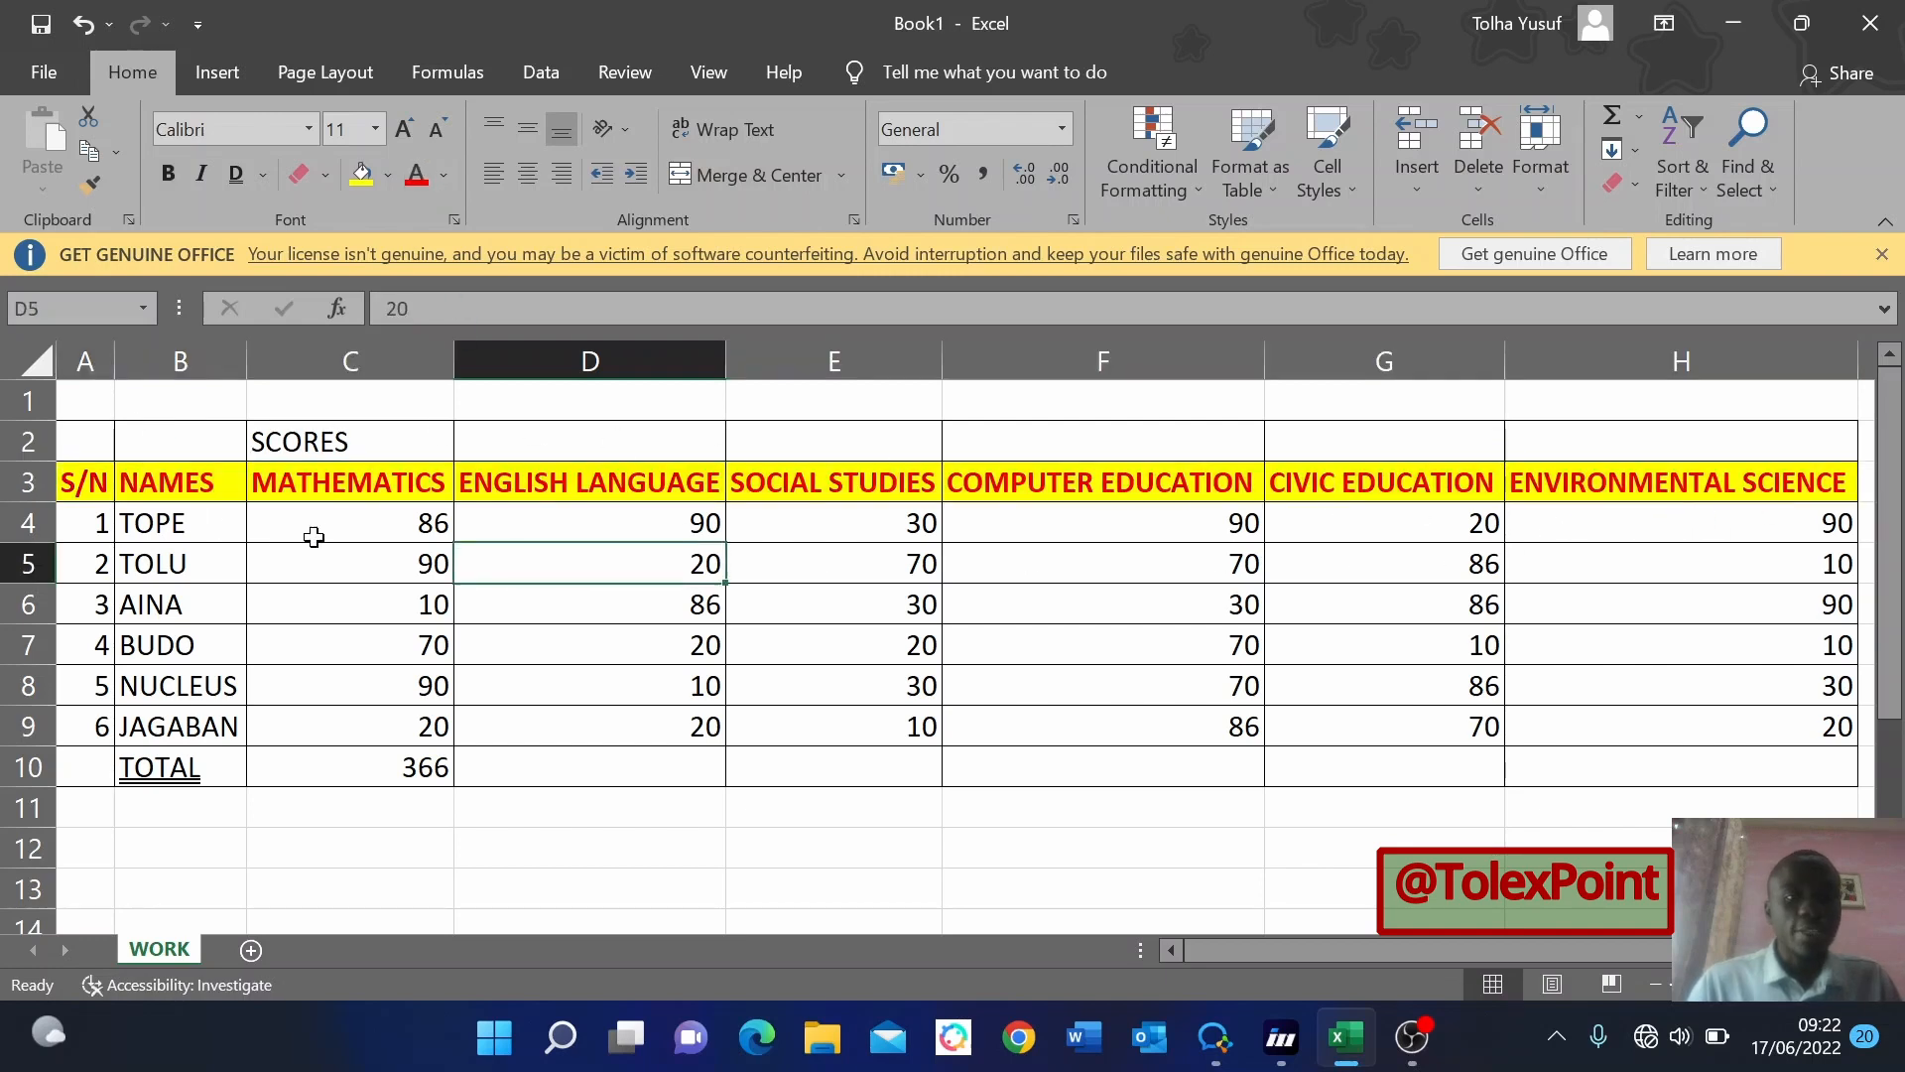
{"action": "left_click", "coordinate": [953, 632]}
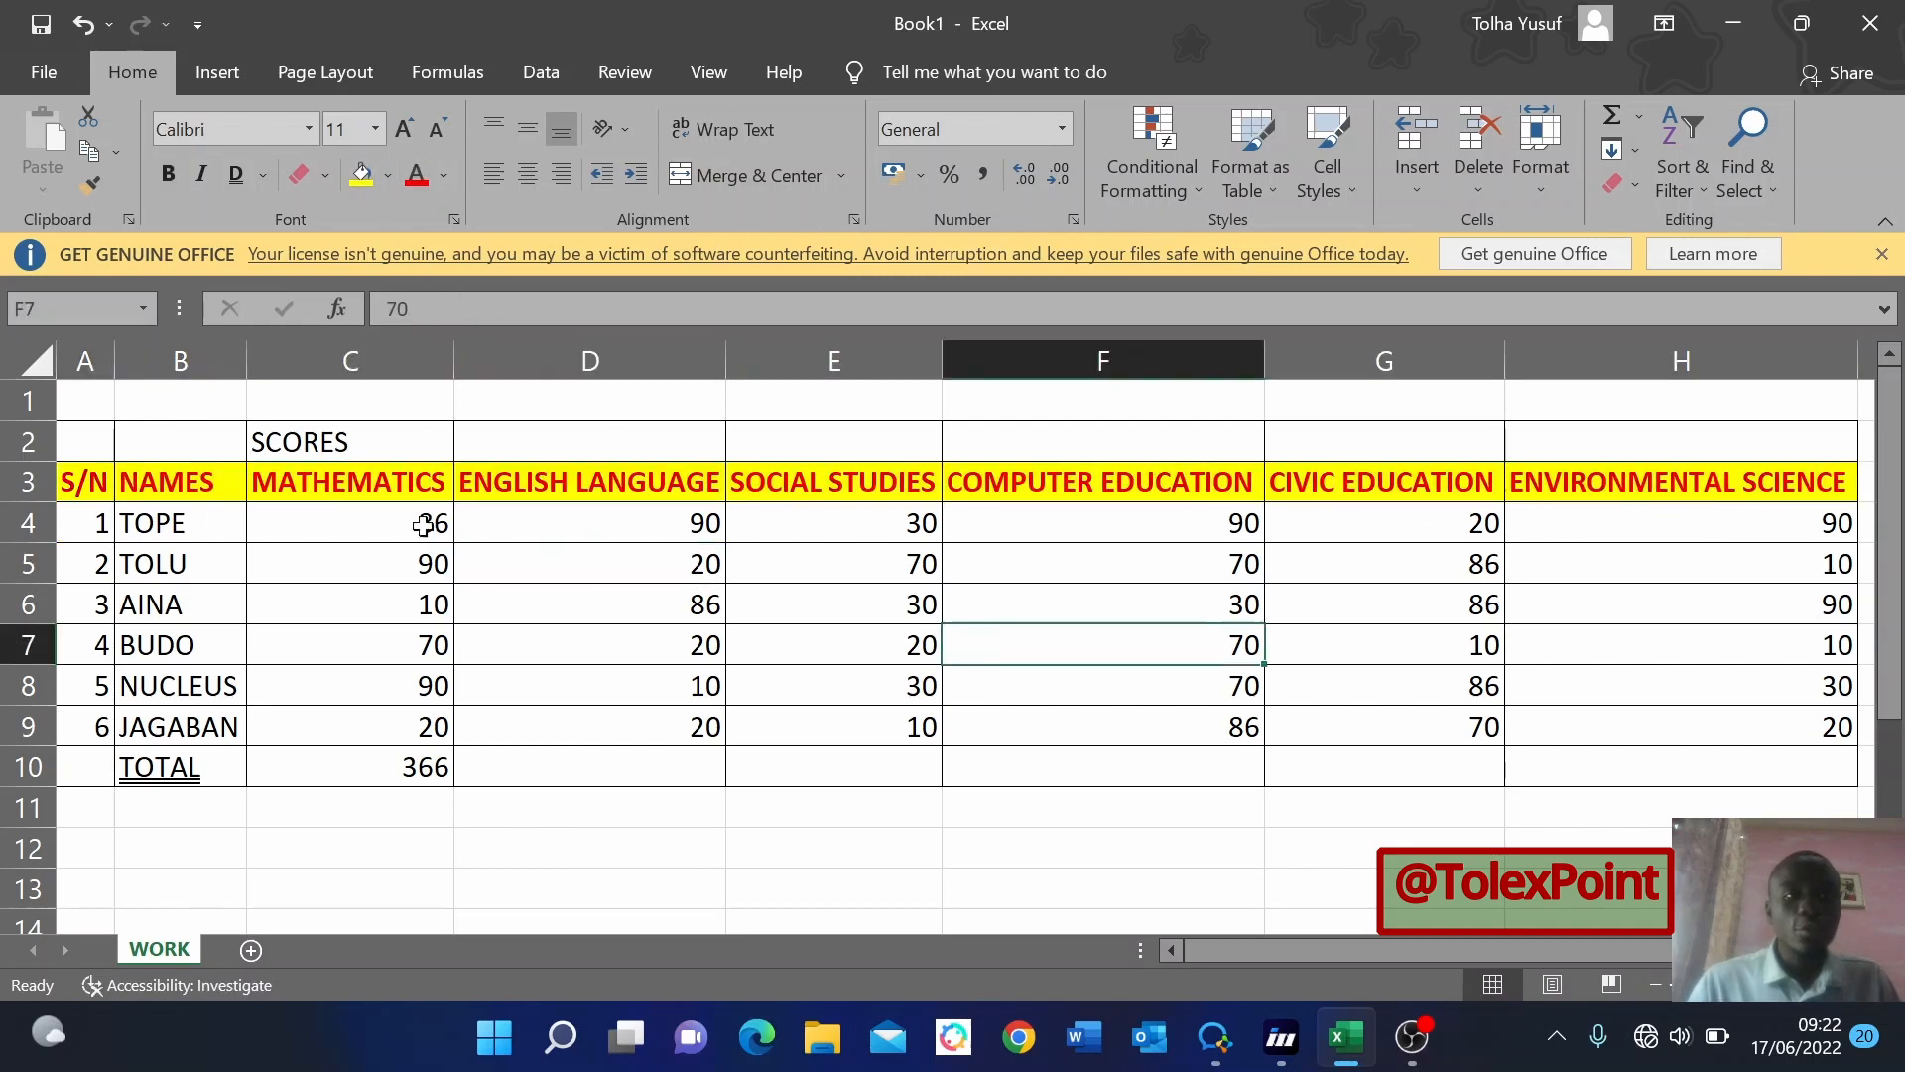
Try a yellow fill and red font color on cell C5, and undo both changes.
{"action": "left_click", "coordinate": [401, 577]}
{"action": "left_click", "coordinate": [362, 176]}
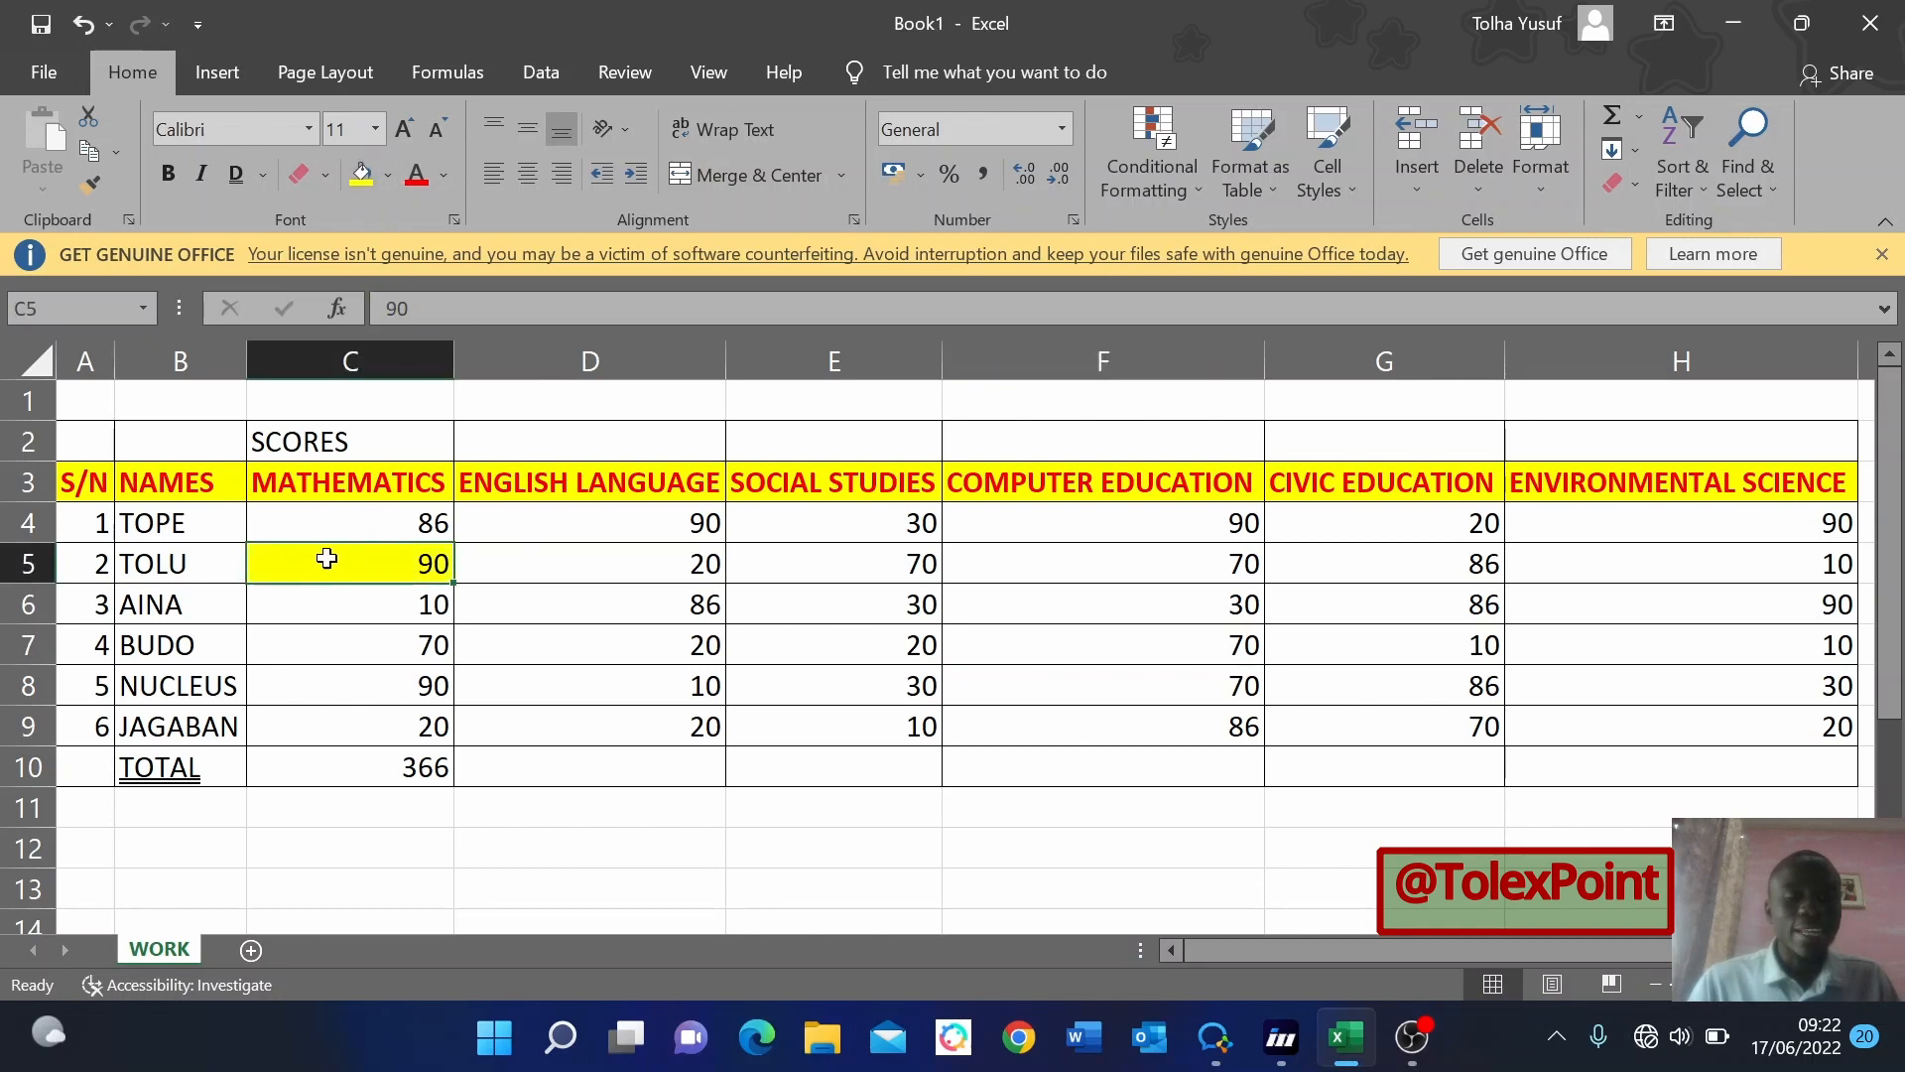
{"action": "left_click", "coordinate": [416, 175]}
{"action": "key", "text": "ctrl+z"}
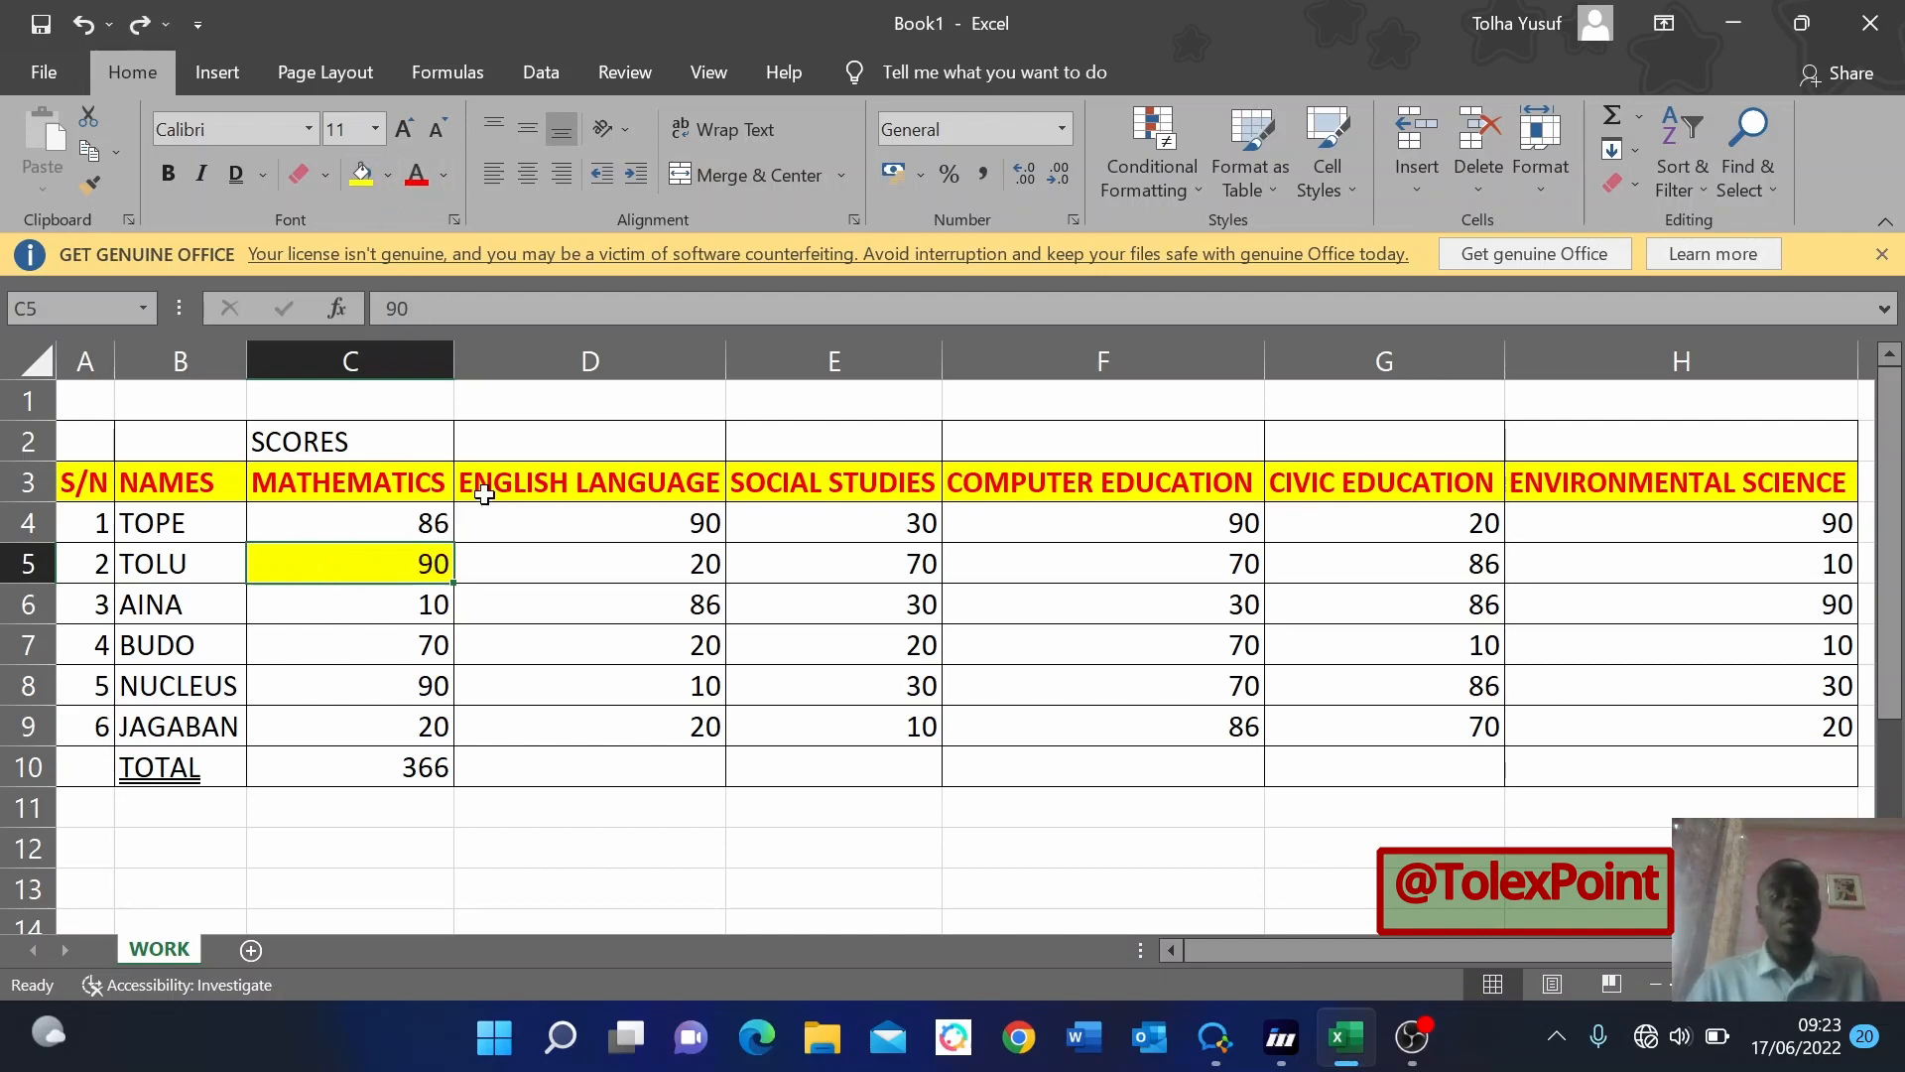
{"action": "key", "text": "ctrl+z"}
{"action": "left_click", "coordinate": [722, 650]}
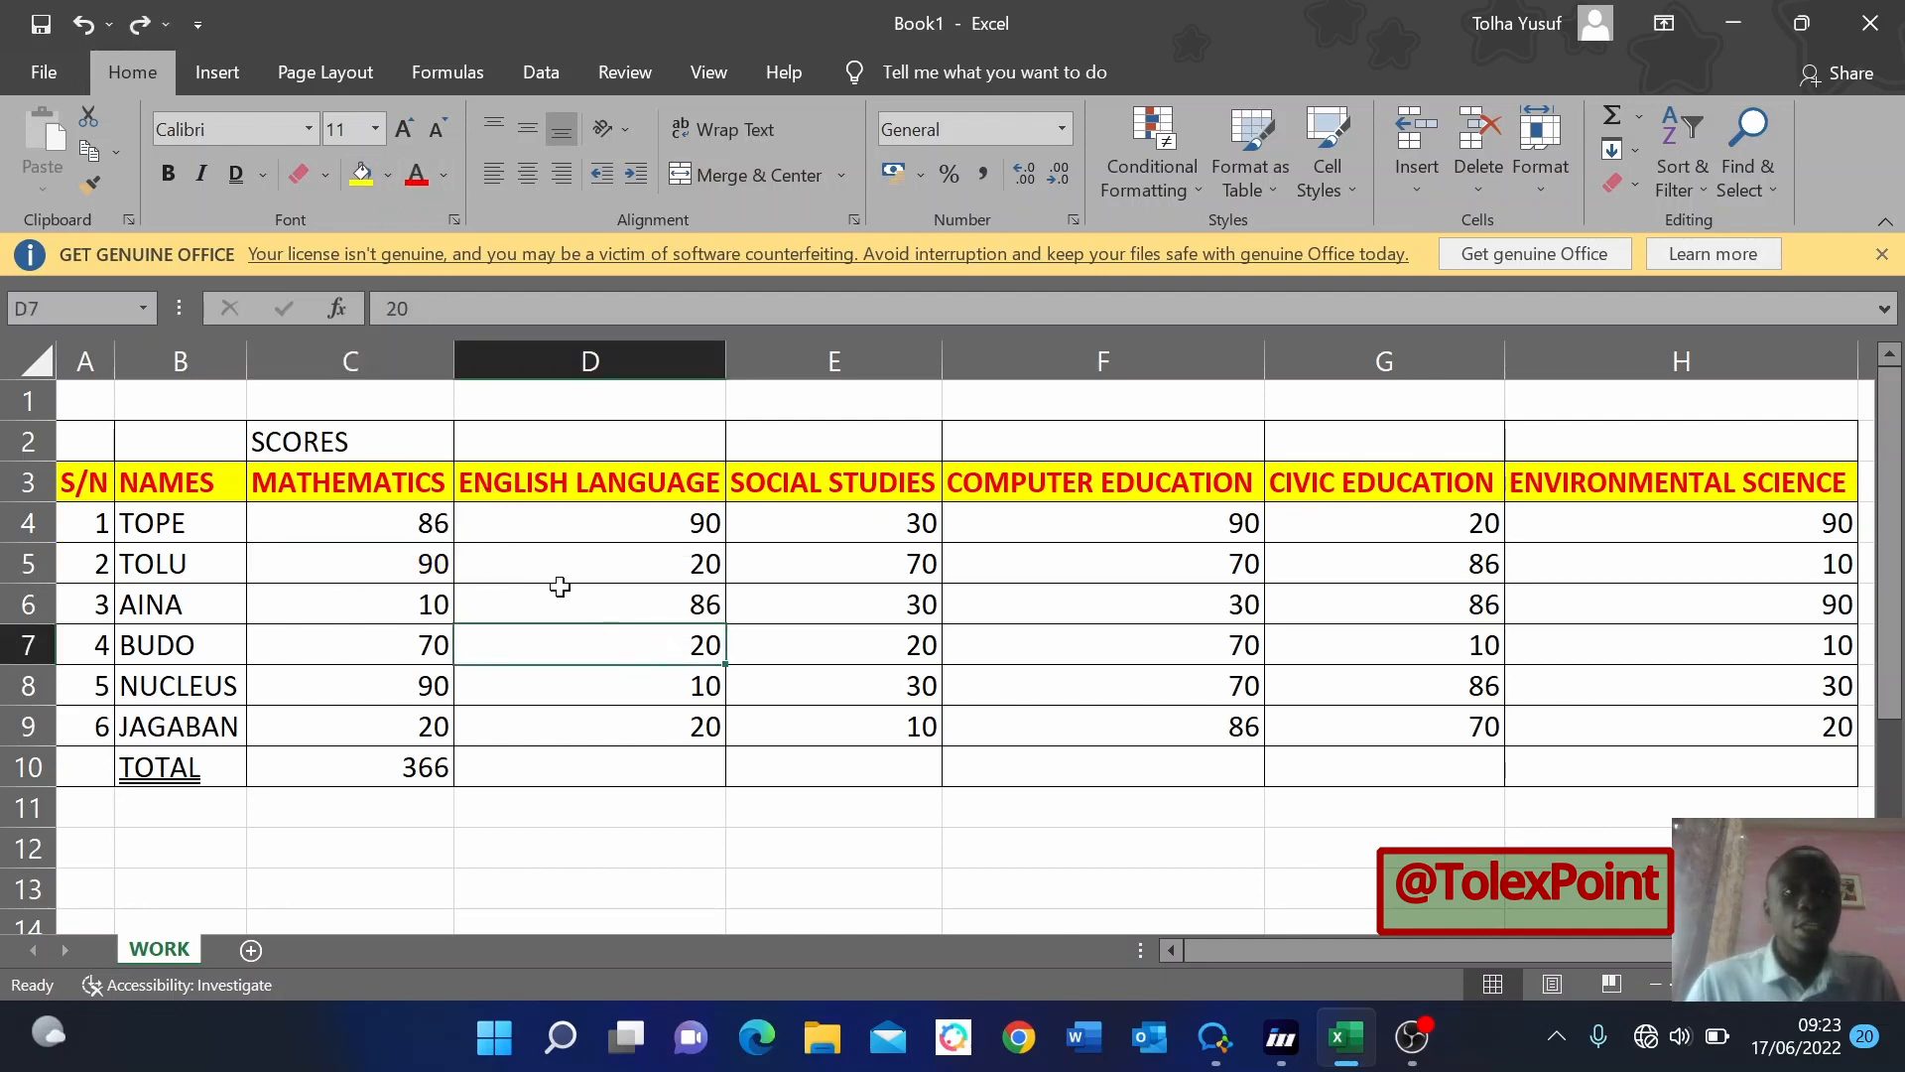
Shrink the headings in A3:H3 to font size 10, enlarge them past 12, and bring them back to 11.
{"action": "left_click", "coordinate": [103, 484]}
{"action": "left_click_drag", "start_coordinate": [103, 485], "coordinate": [1641, 480]}
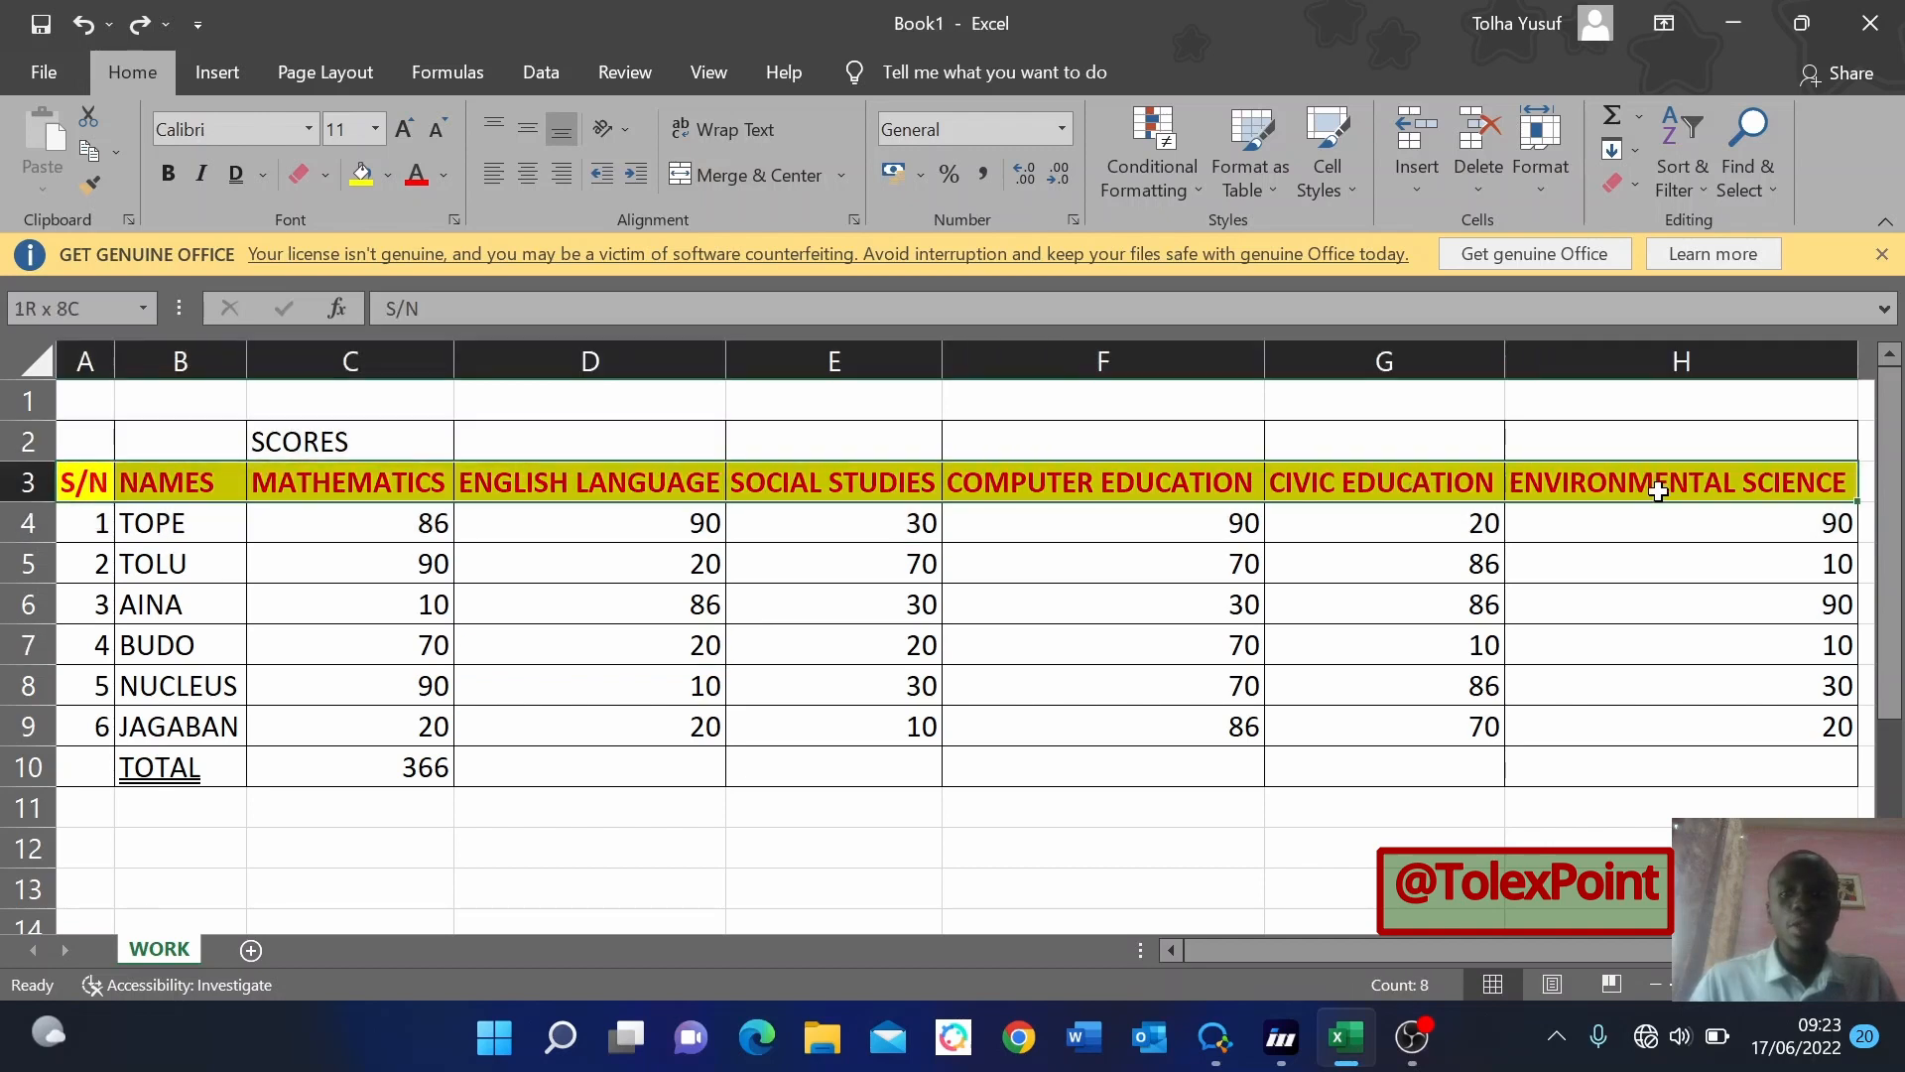
{"action": "left_click", "coordinate": [438, 130]}
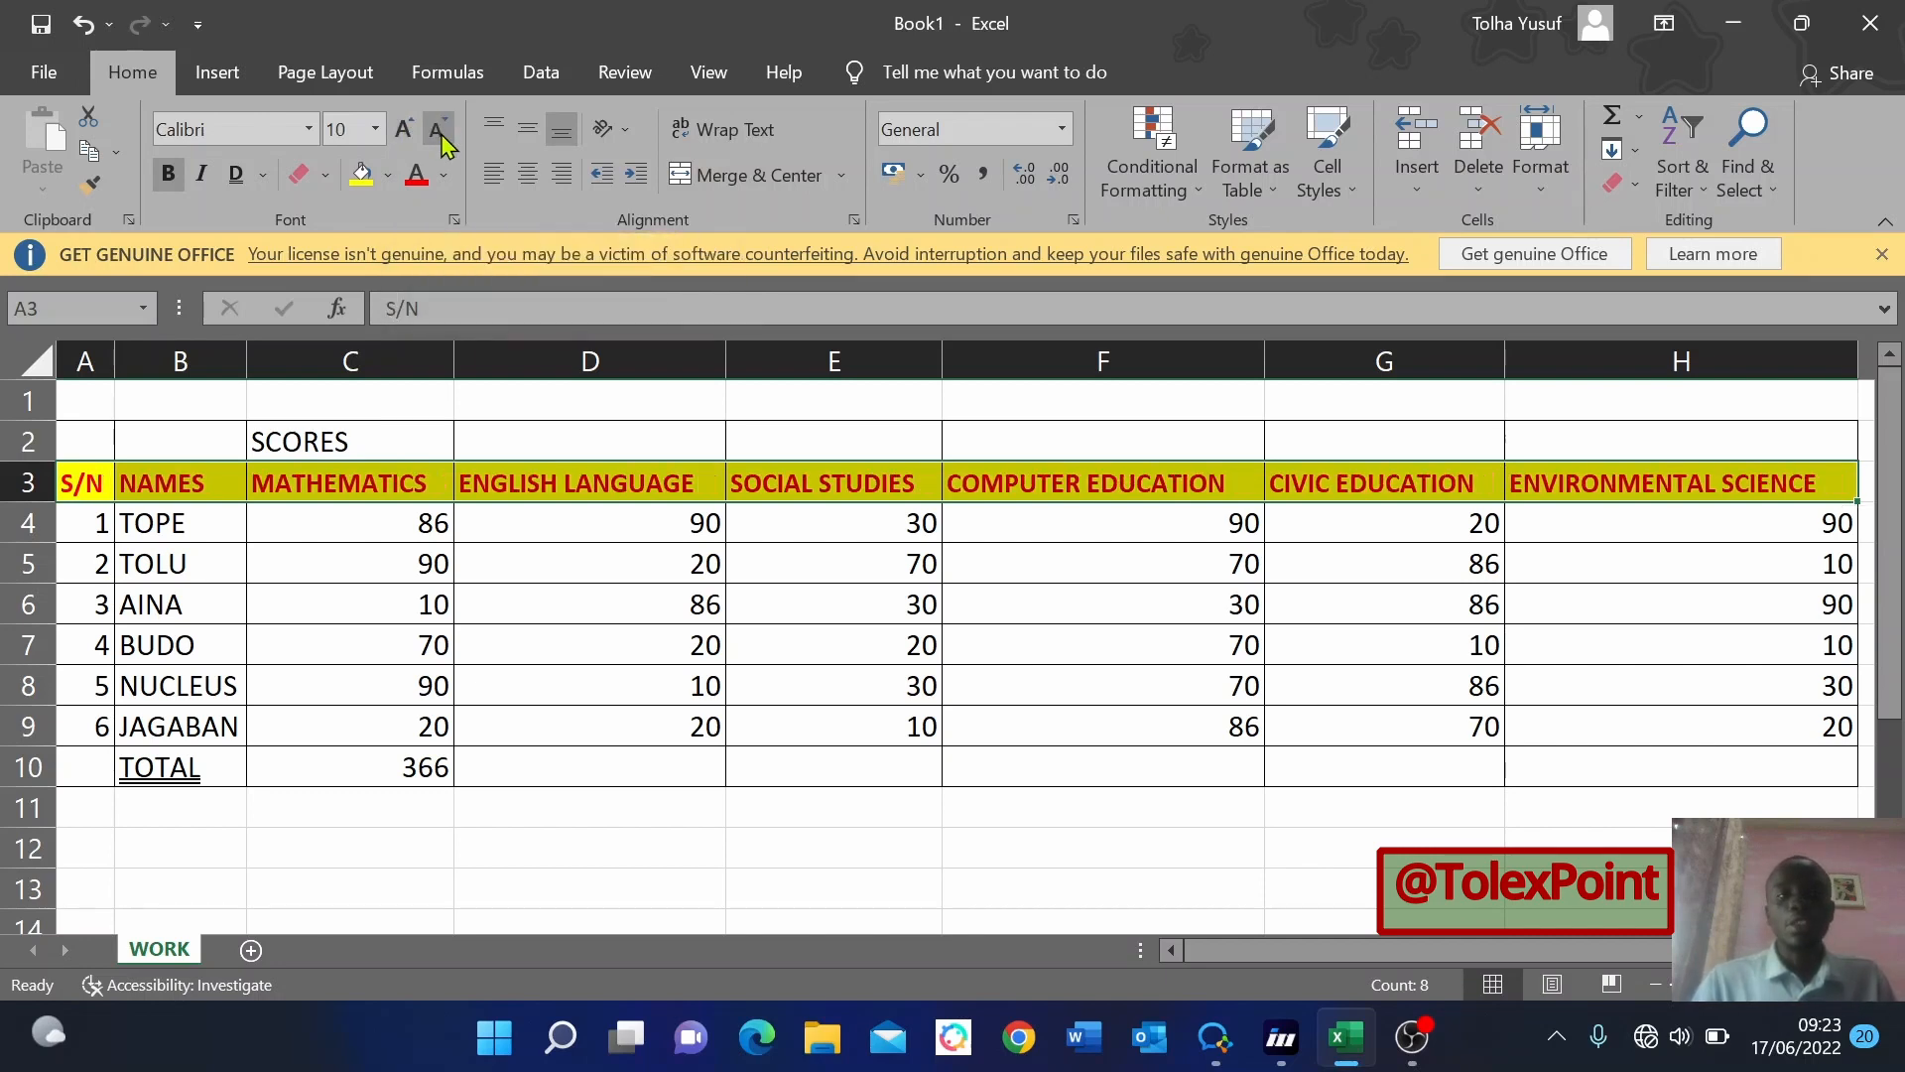
{"action": "left_click", "coordinate": [404, 130]}
{"action": "left_click", "coordinate": [404, 130]}
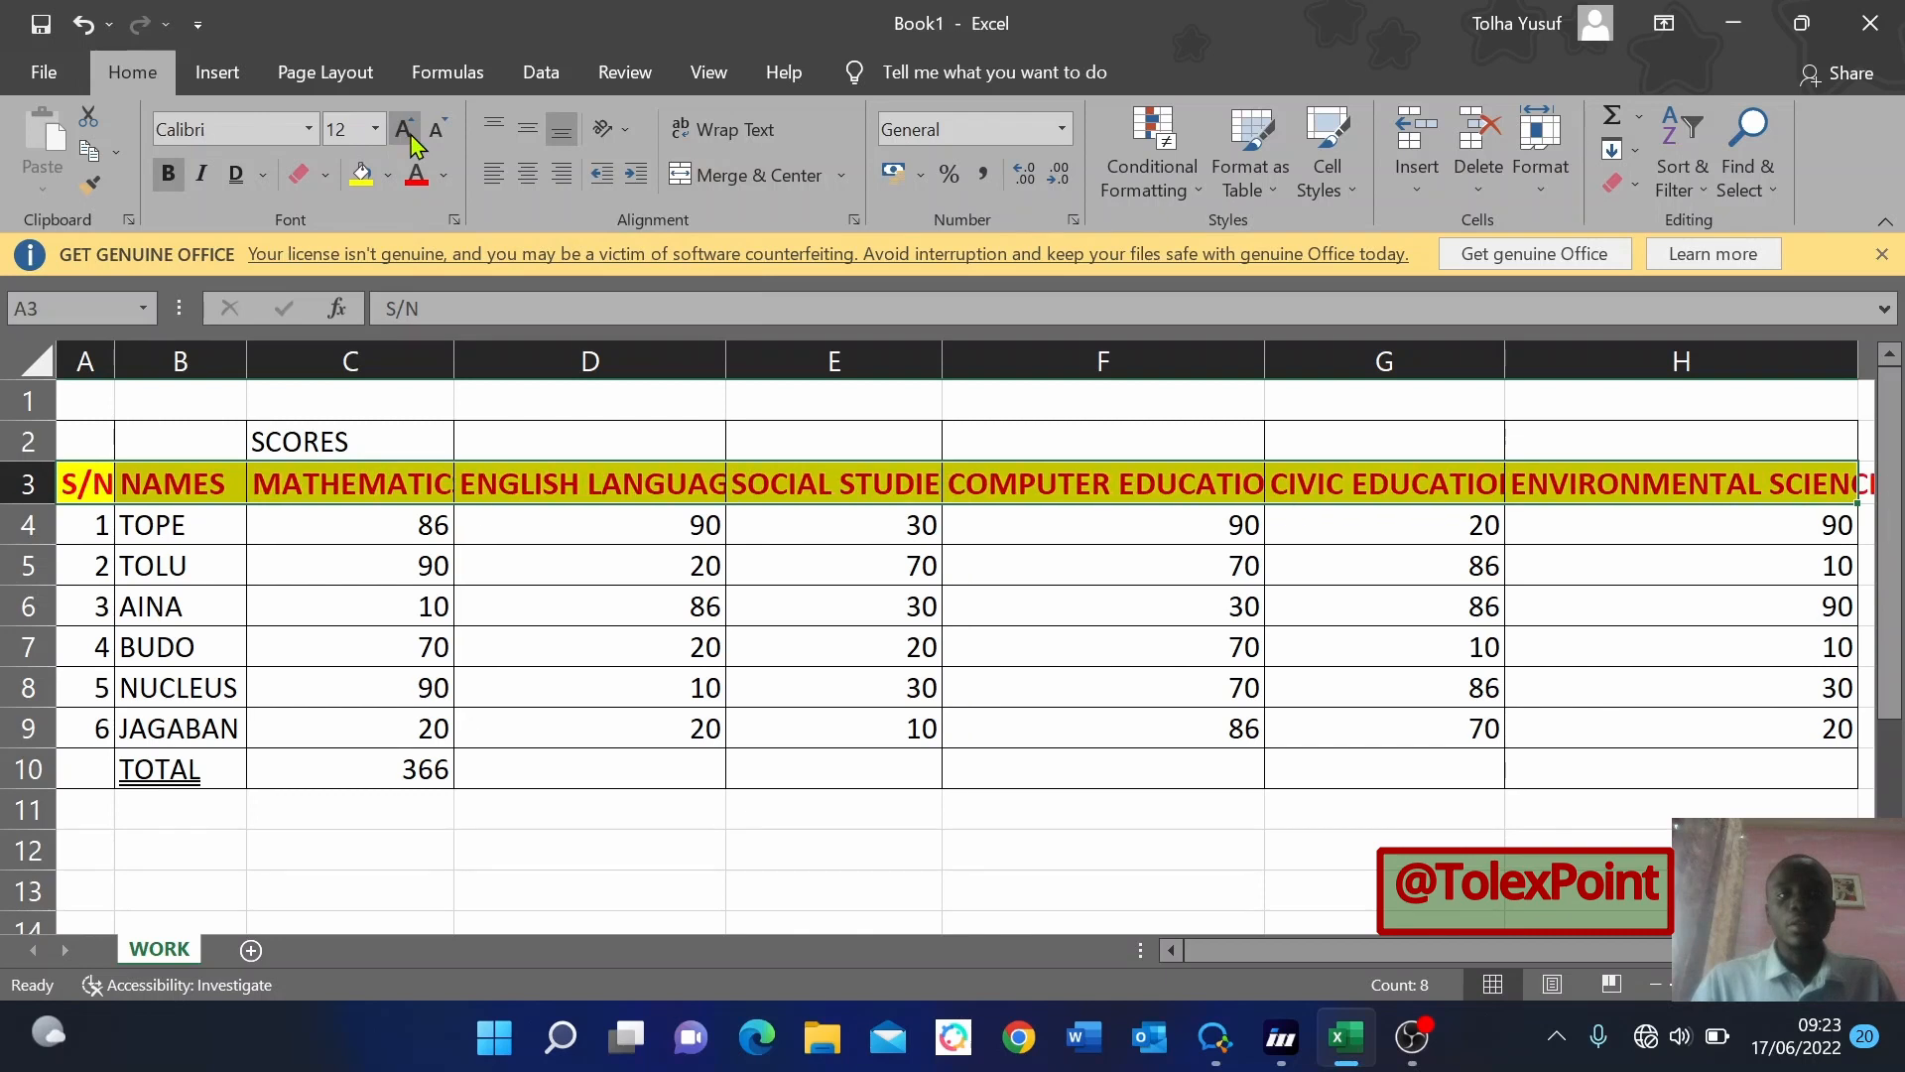
{"action": "left_click", "coordinate": [404, 130]}
{"action": "left_click", "coordinate": [437, 130]}
{"action": "left_click", "coordinate": [438, 130]}
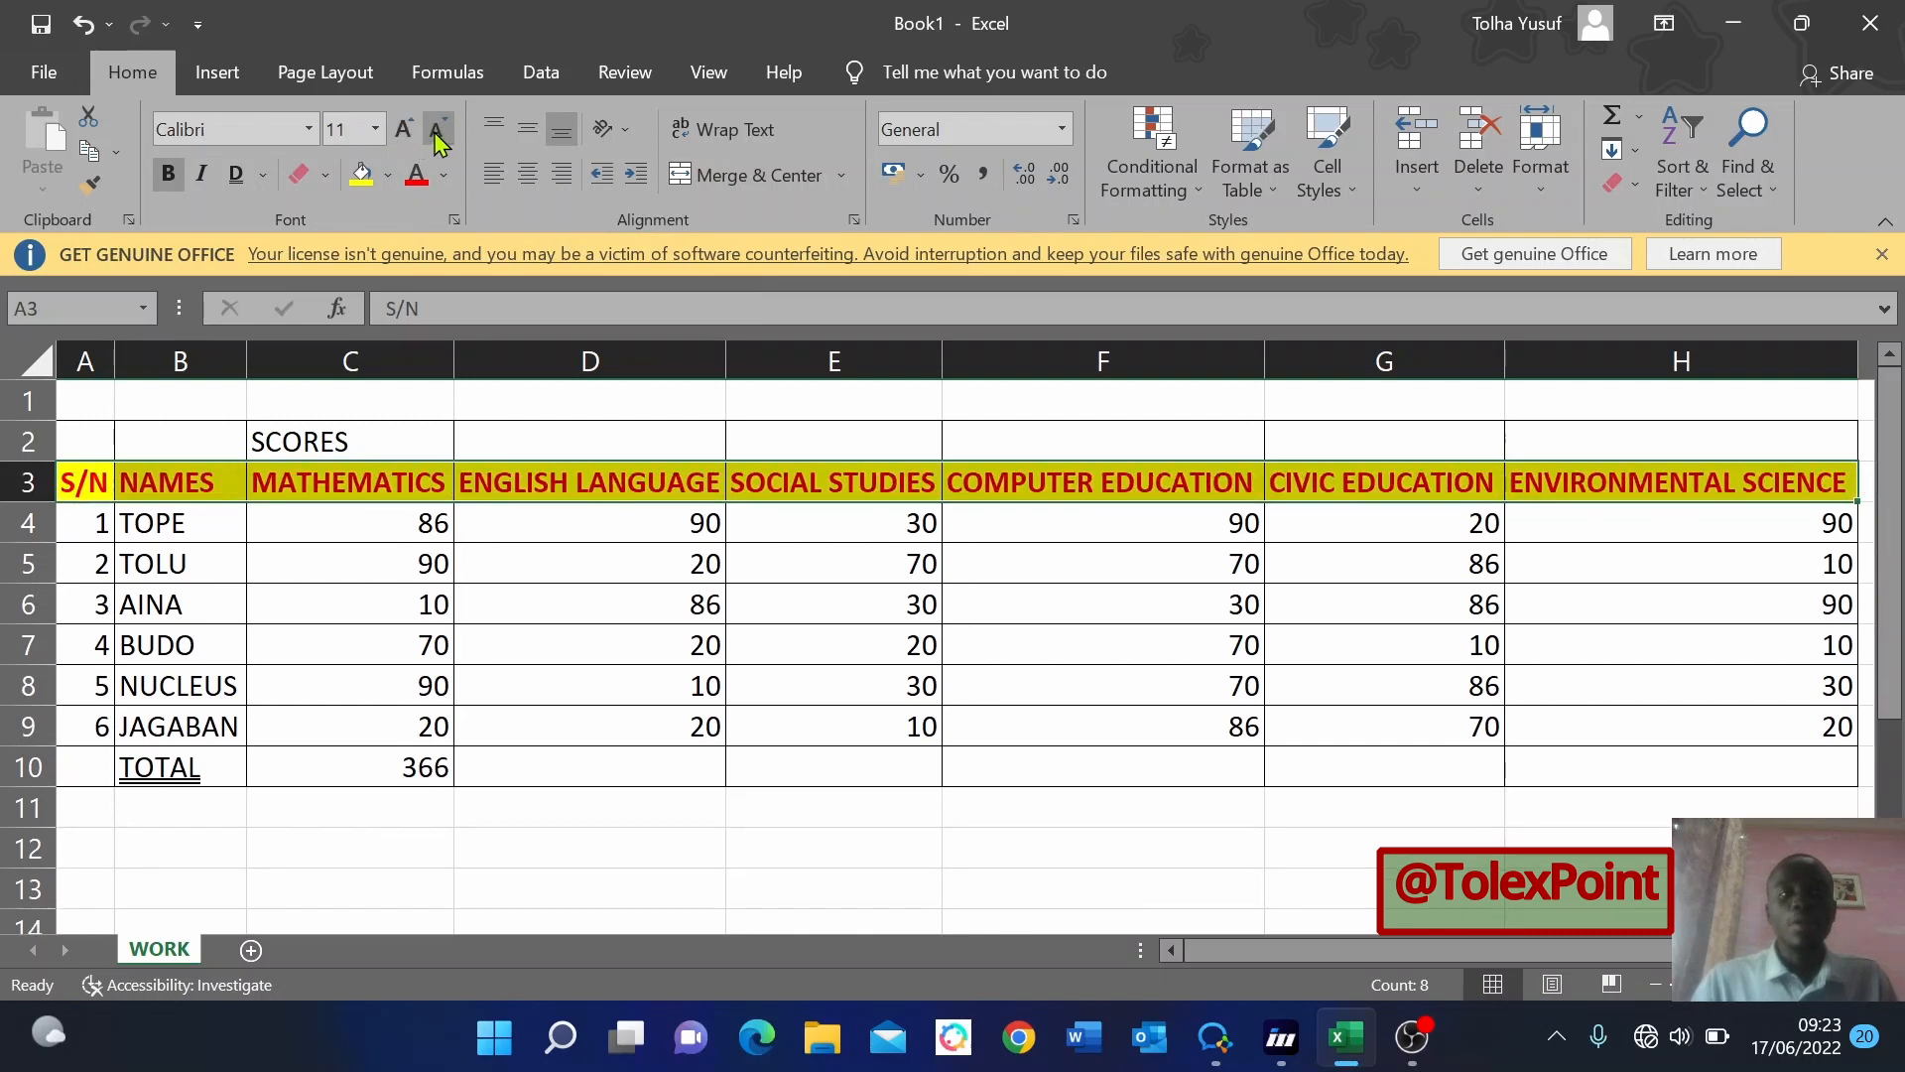
Try font size 14 on cell D8 and on the headings in A3:H3, undoing both changes.
{"action": "left_click", "coordinate": [564, 672]}
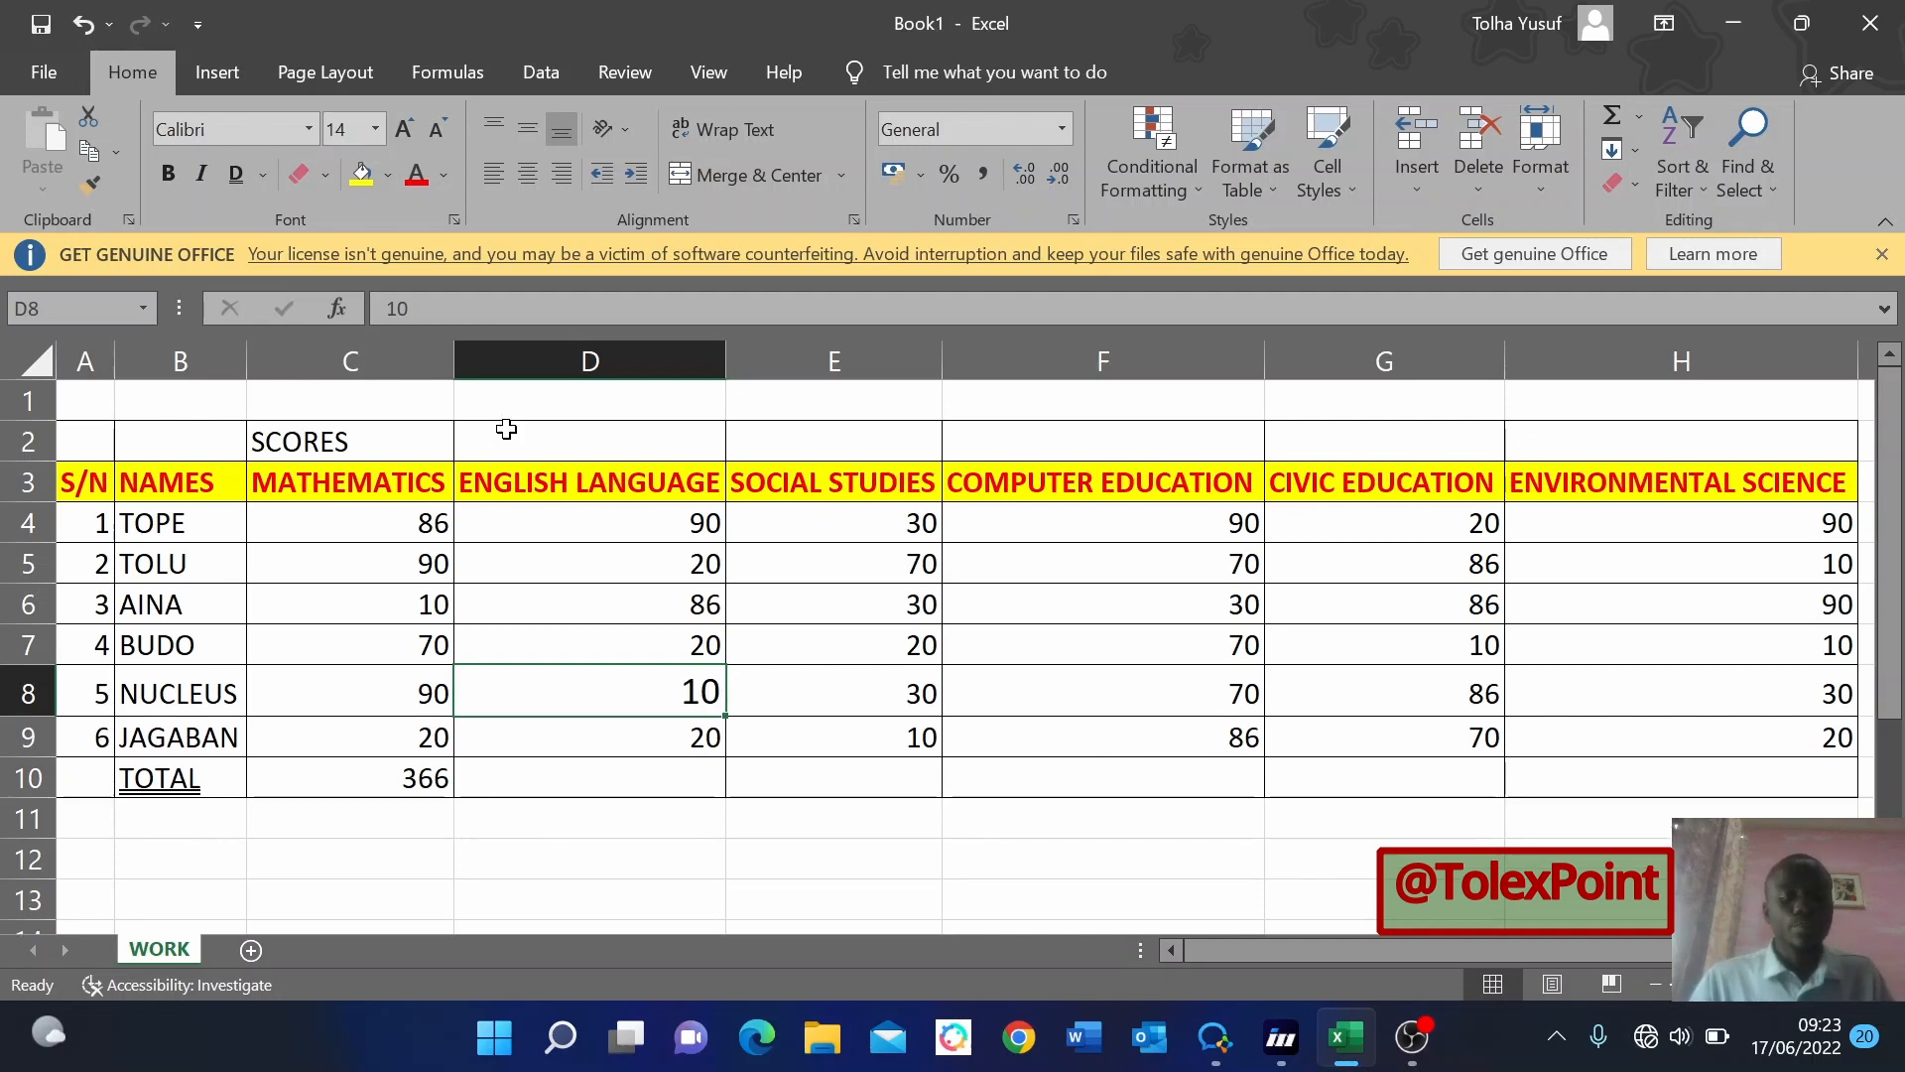
{"action": "key", "text": "ctrl+z"}
{"action": "left_click_drag", "start_coordinate": [96, 476], "coordinate": [1605, 481]}
{"action": "left_click", "coordinate": [352, 130]}
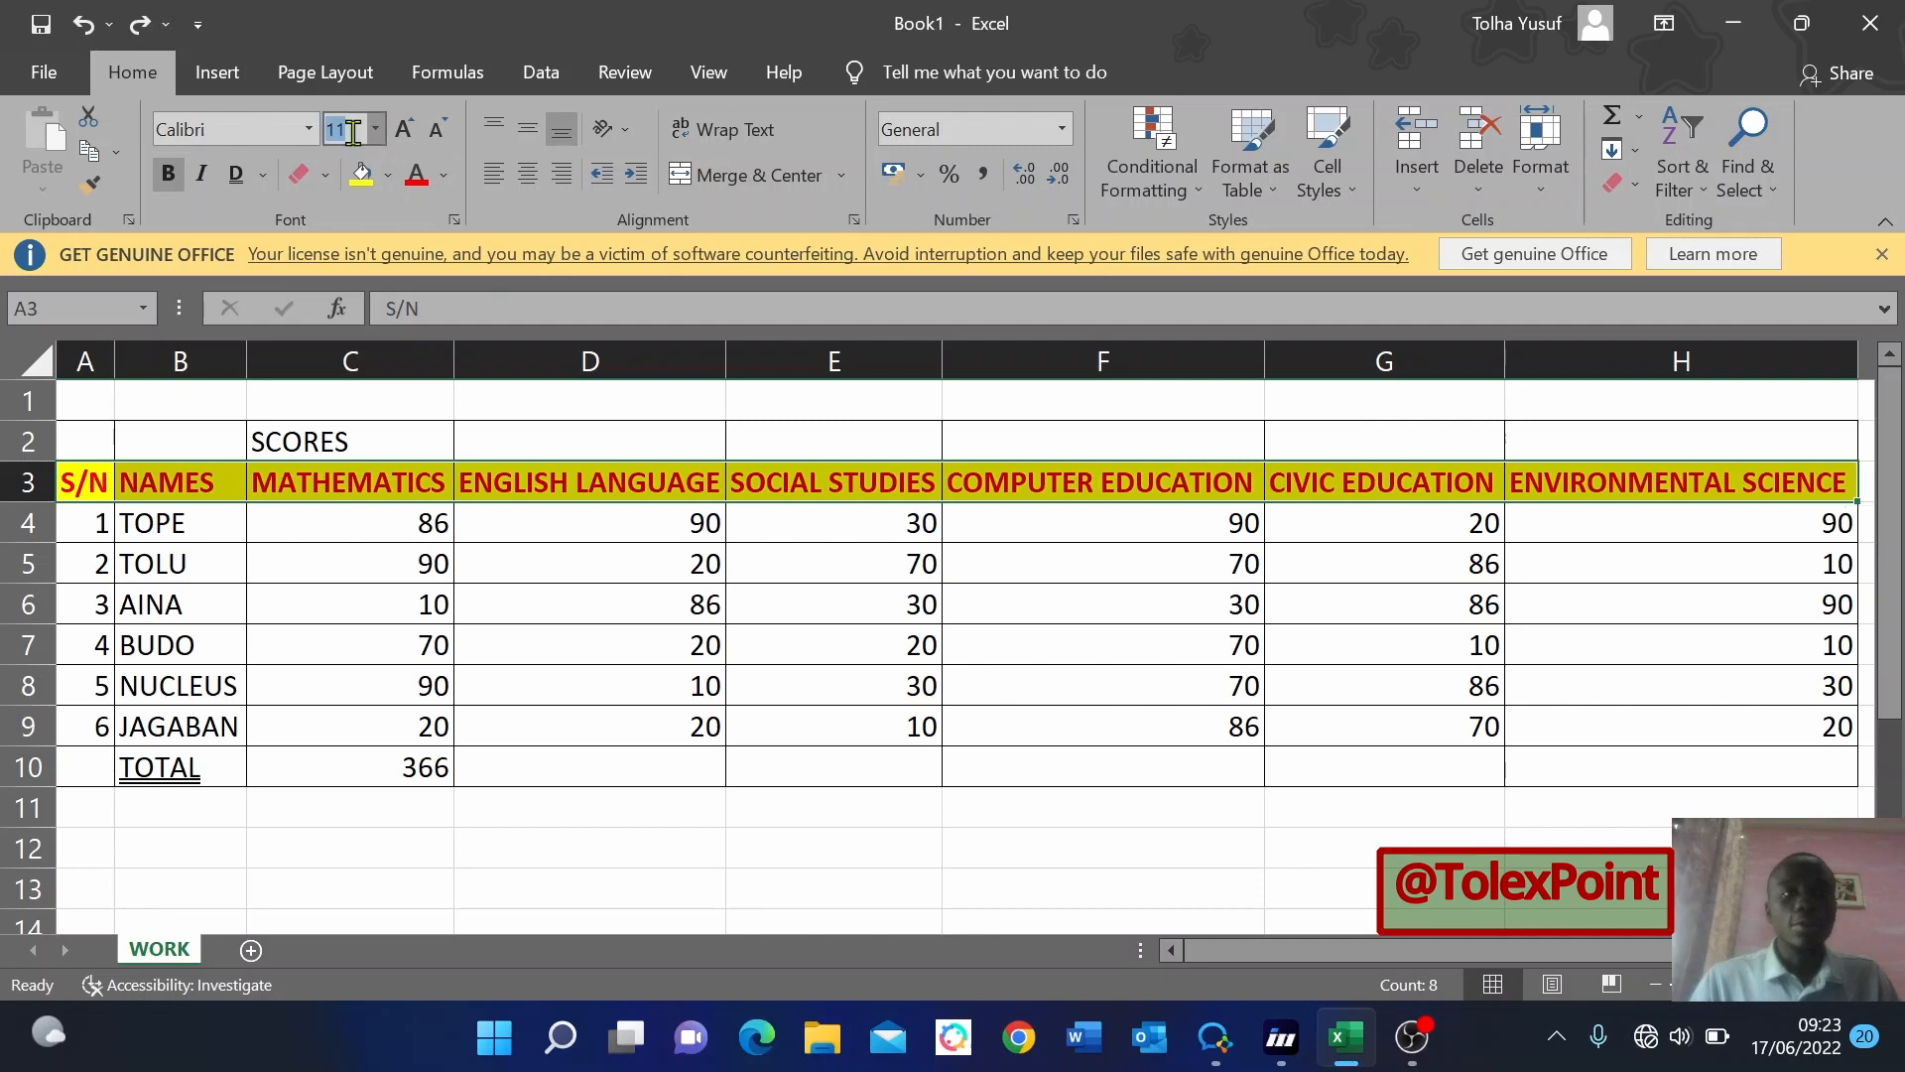
{"action": "type", "text": "14"}
{"action": "key", "text": "Return"}
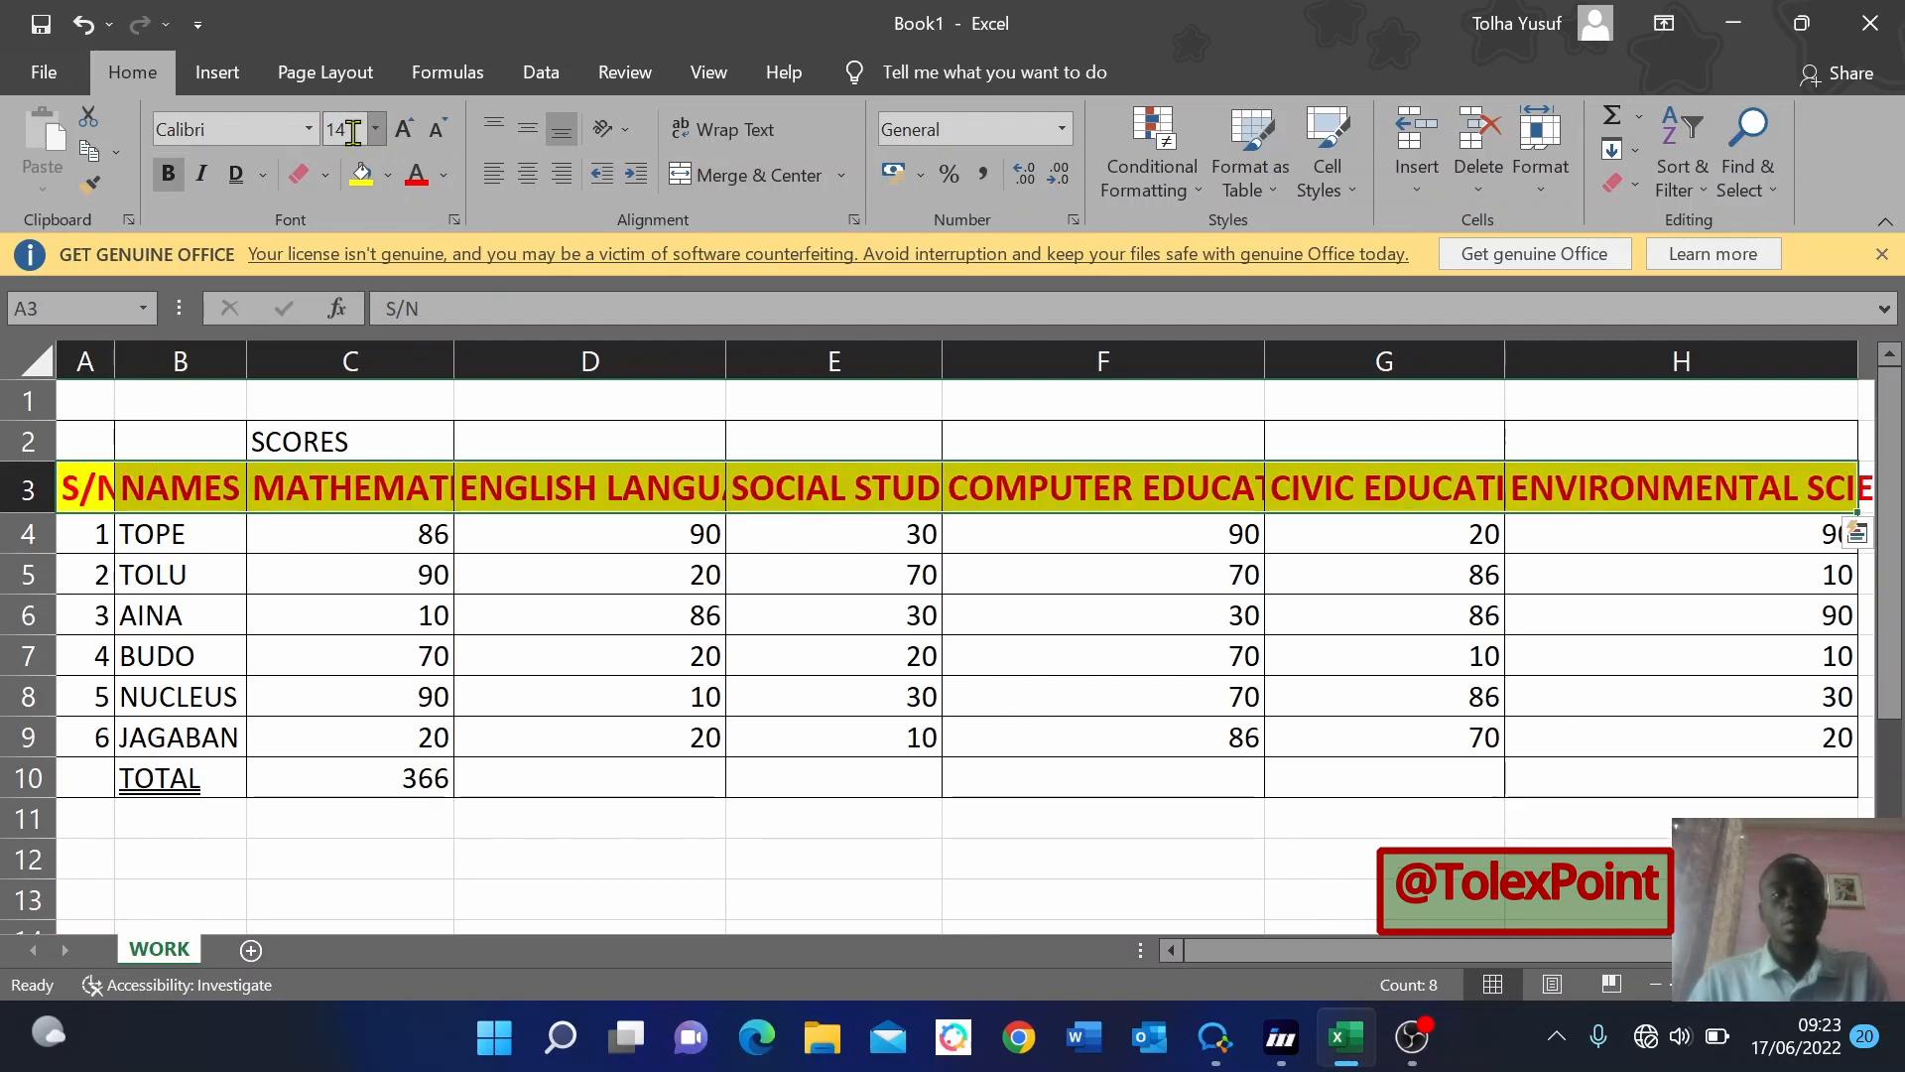
{"action": "left_click", "coordinate": [379, 132]}
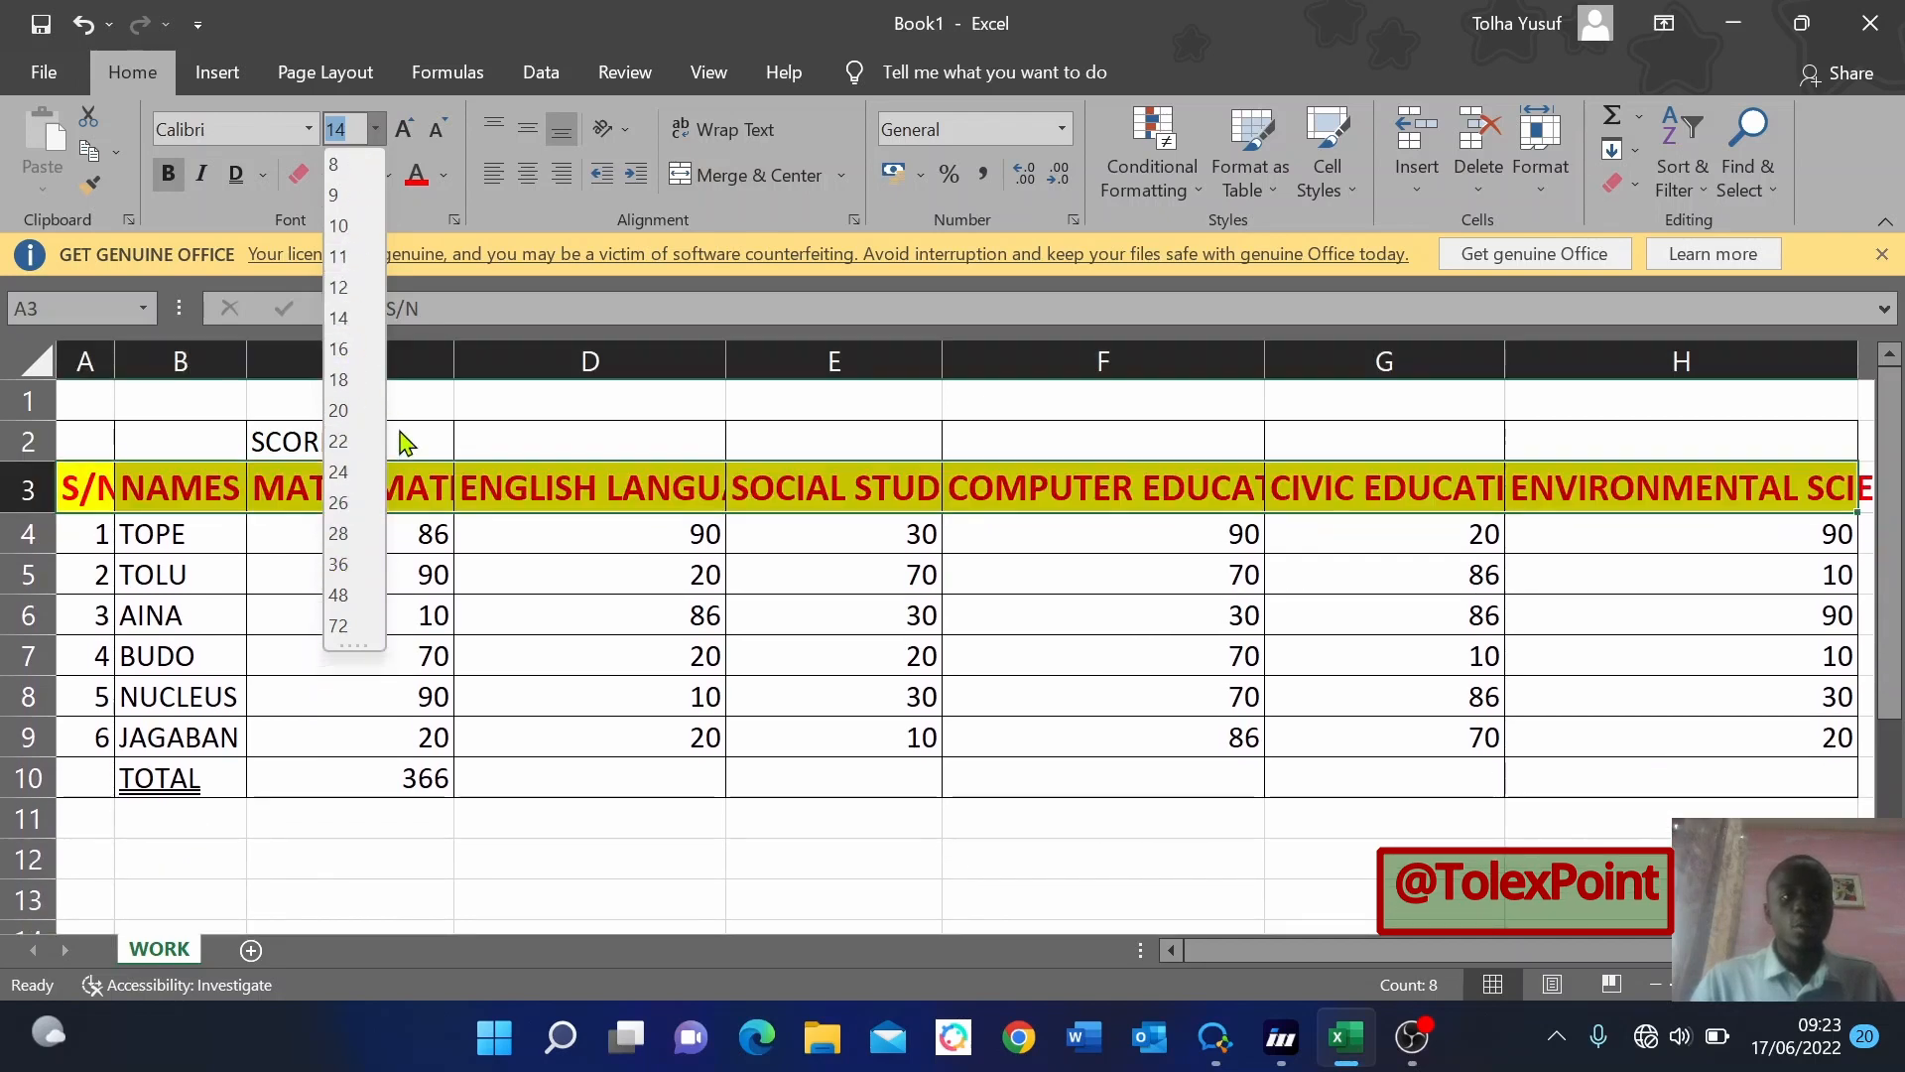
{"action": "left_click", "coordinate": [782, 649]}
{"action": "key", "text": "ctrl+z"}
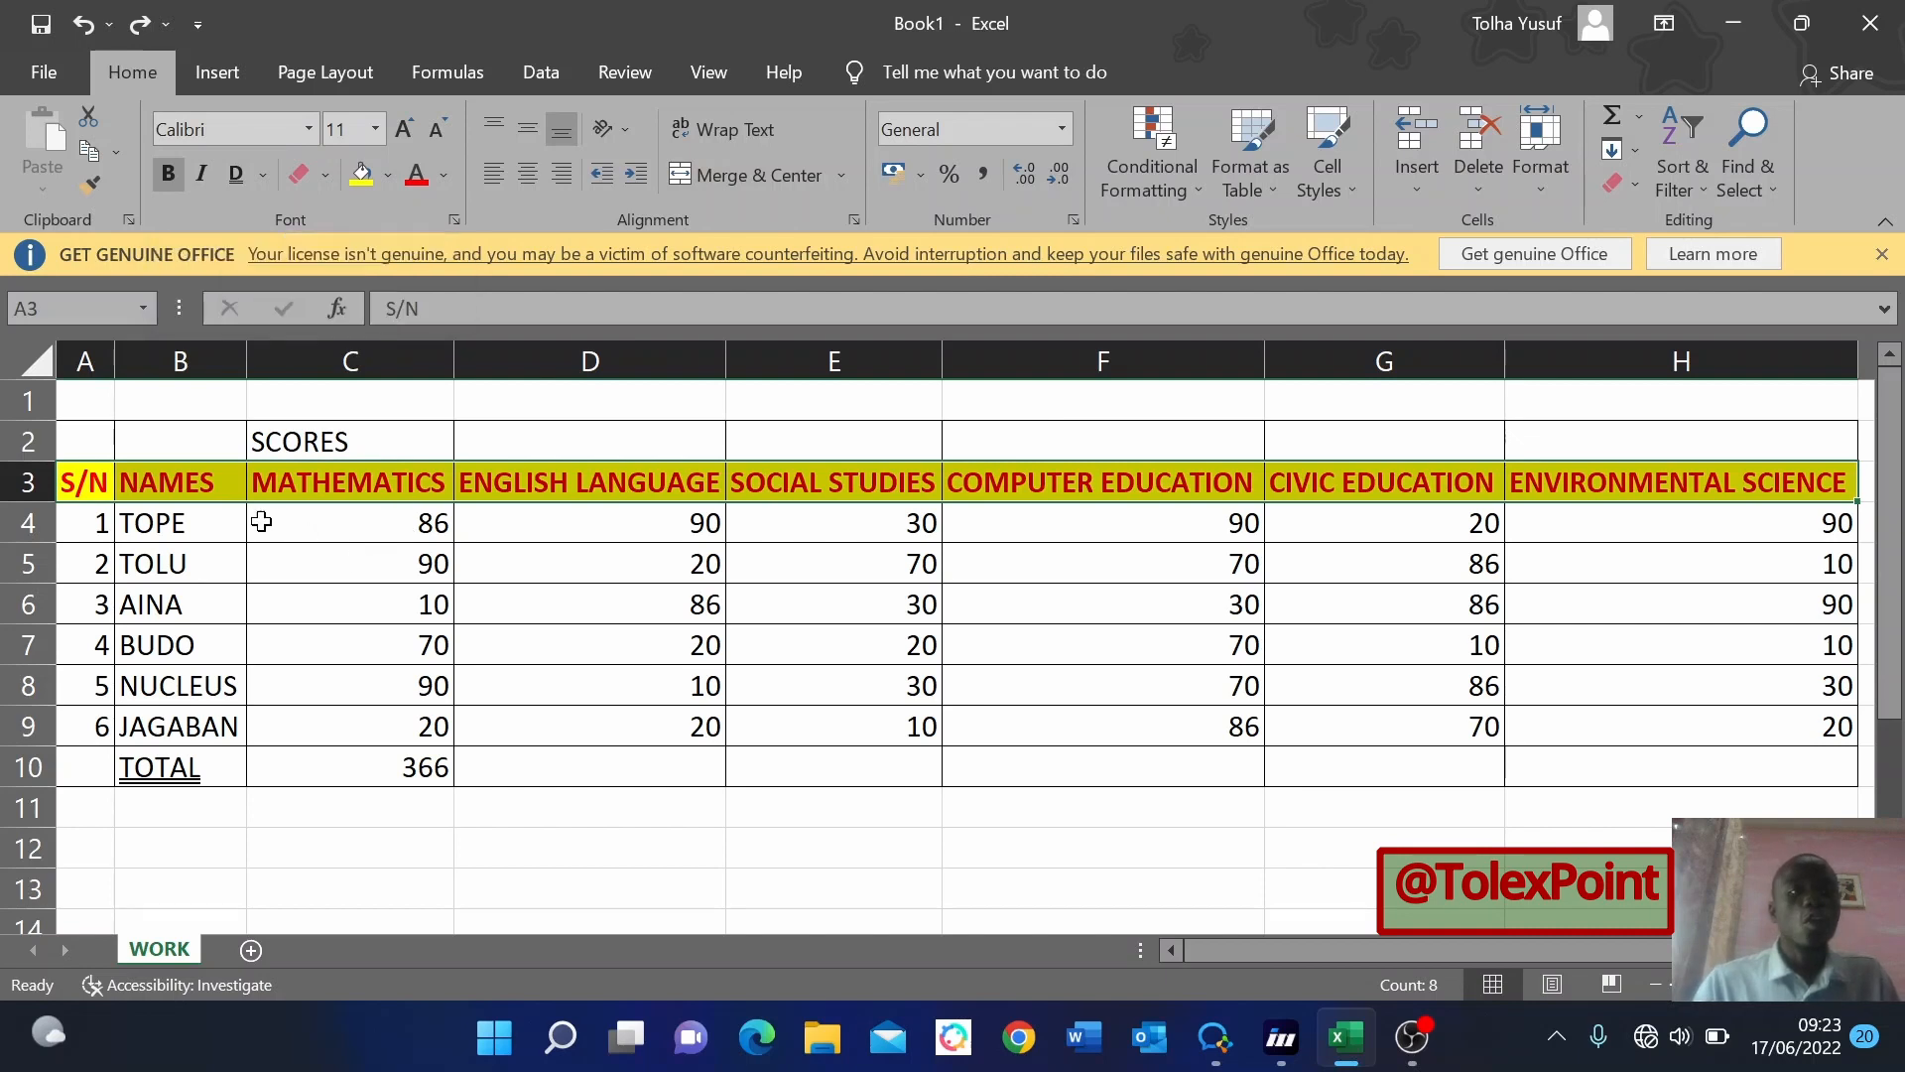
Set the font of the headings in A3:H3 to Times New Roman.
{"action": "left_click", "coordinate": [245, 131]}
{"action": "type", "text": "Times New Roman"}
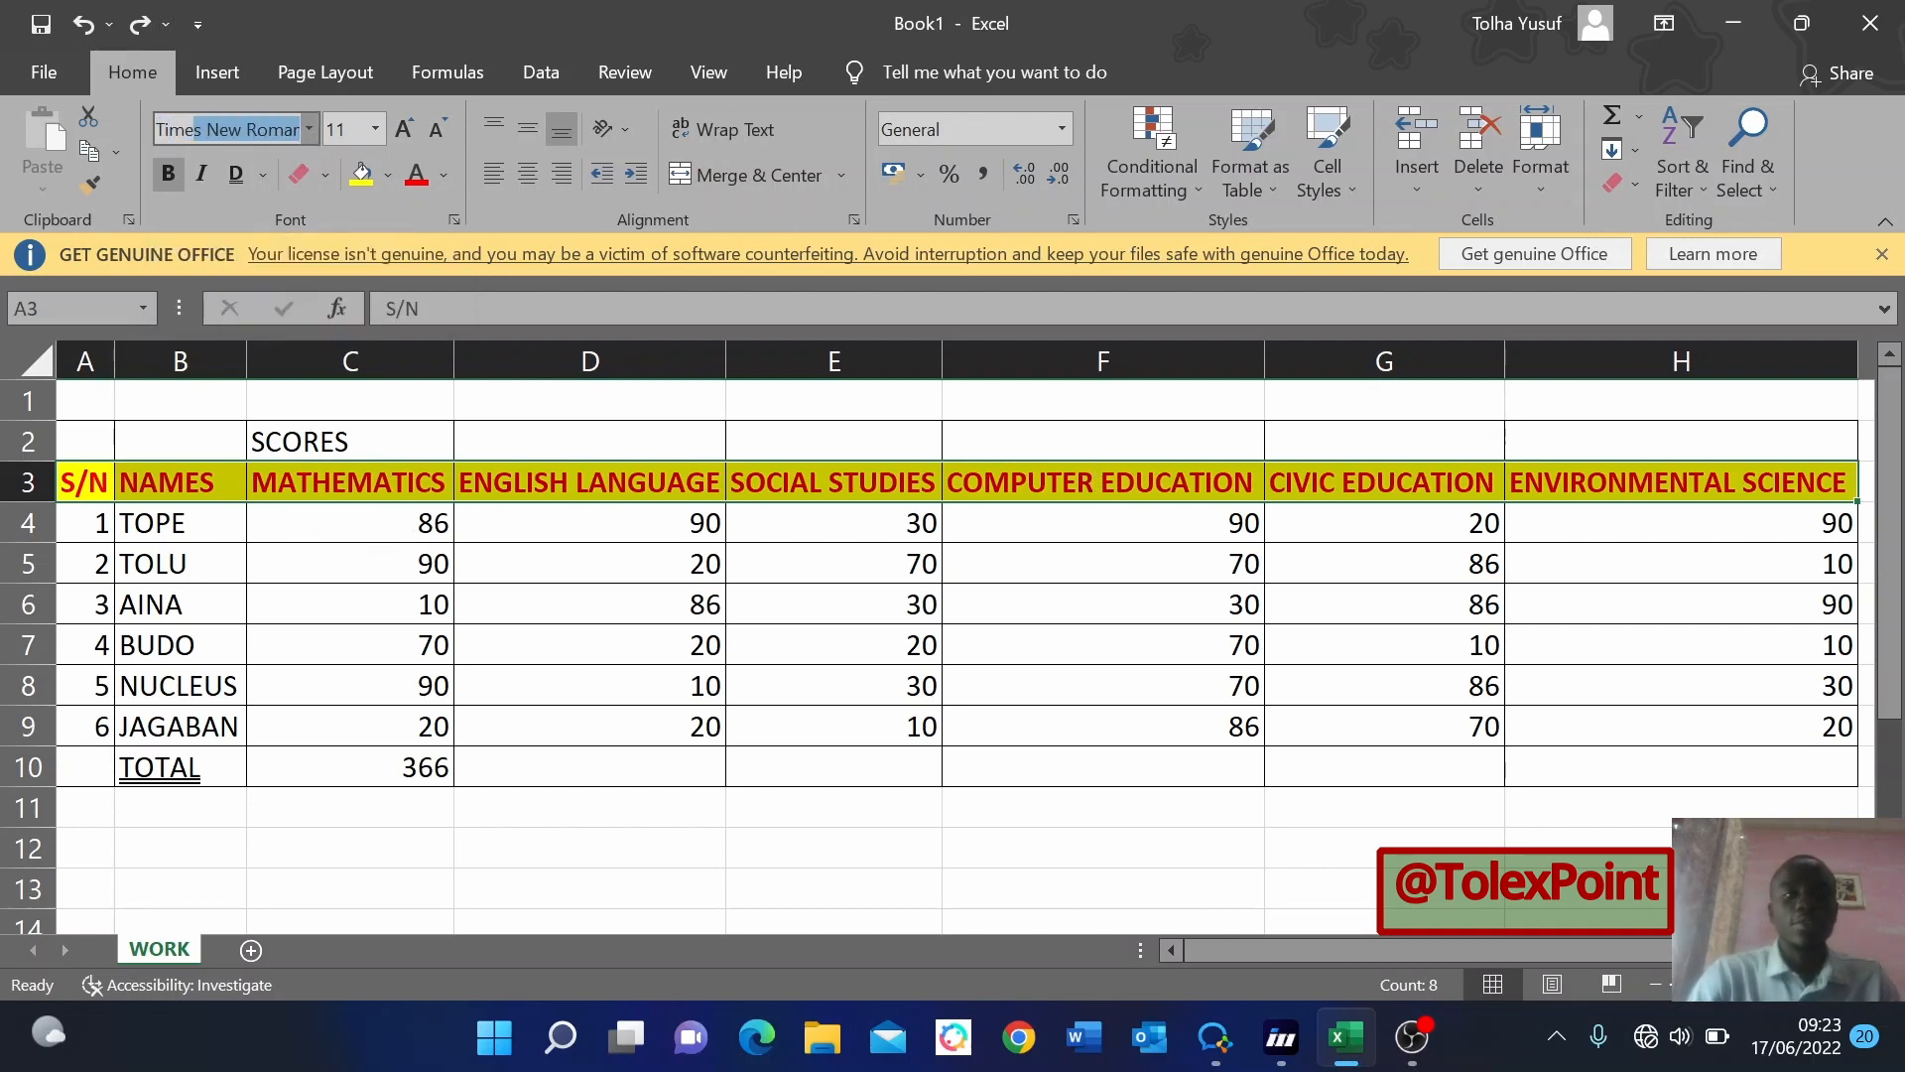
{"action": "key", "text": "Return"}
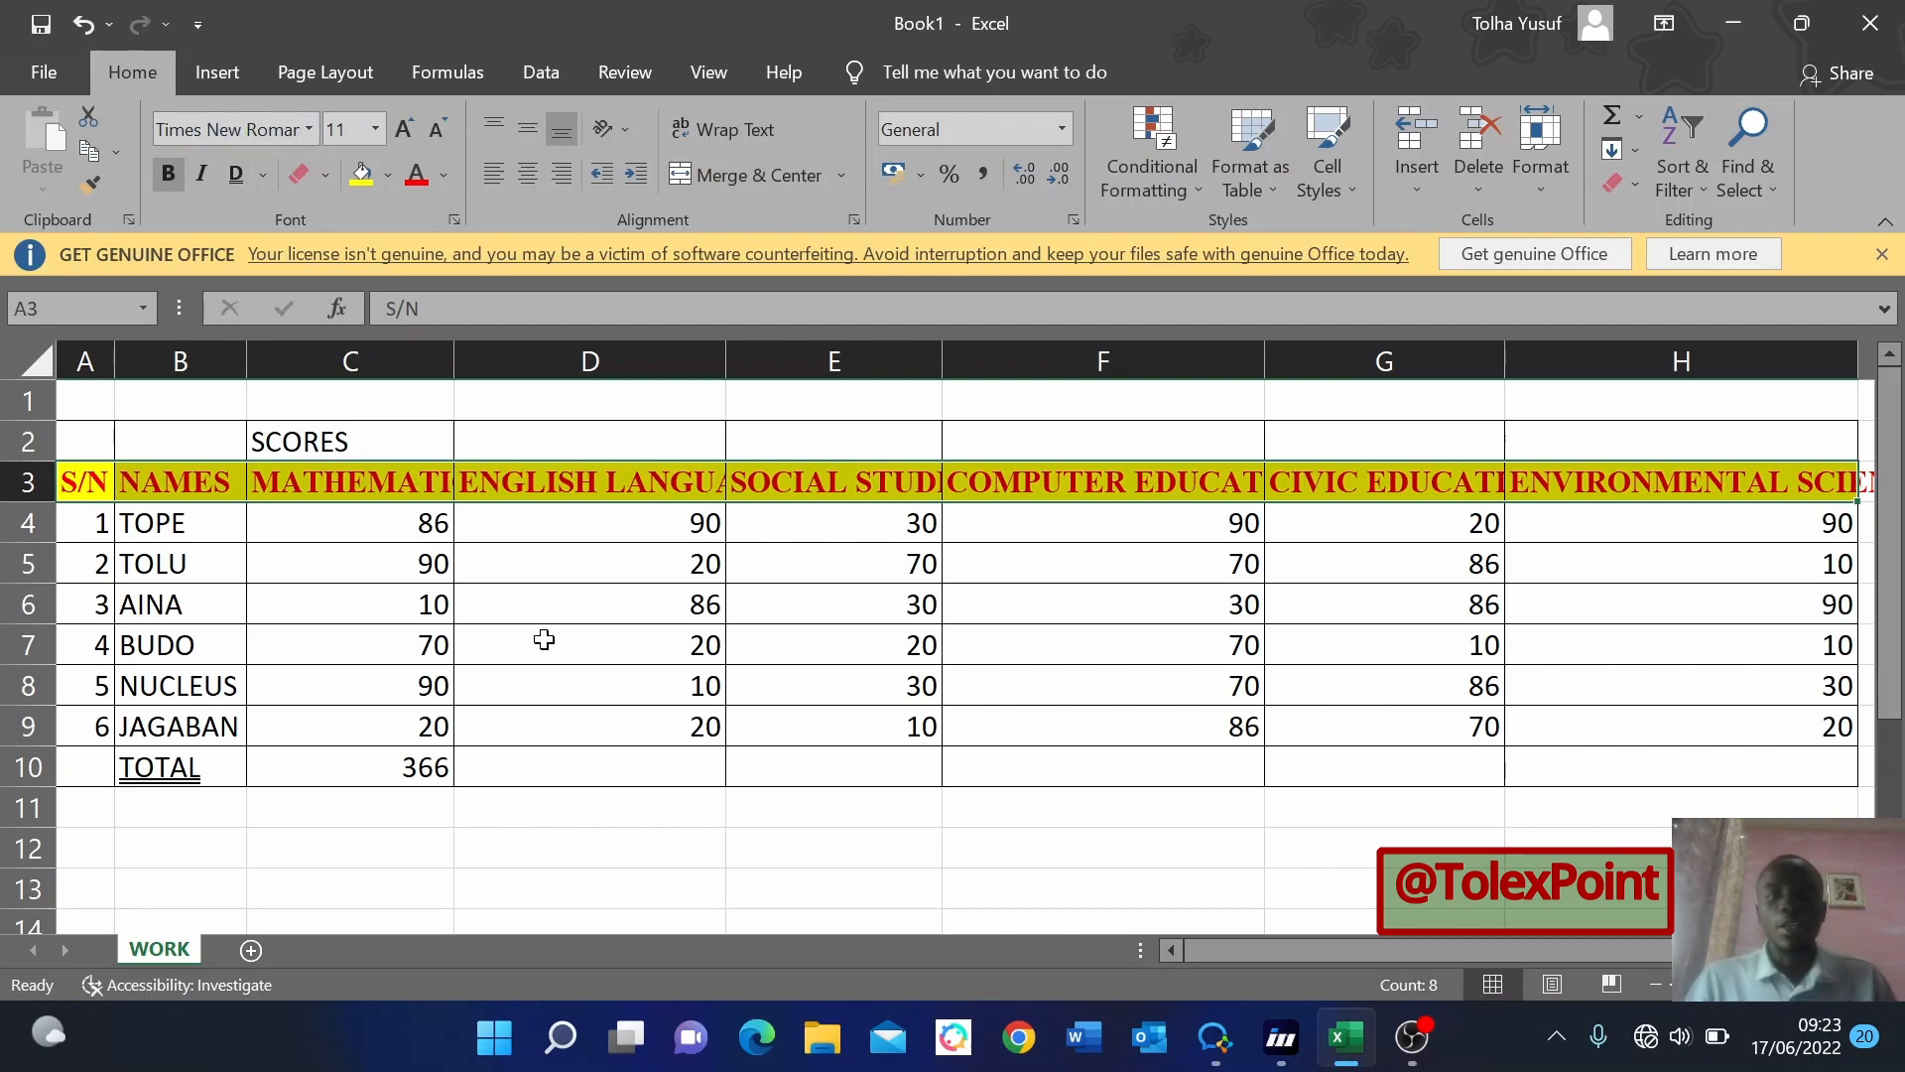
{"action": "left_click", "coordinate": [678, 590]}
Preview other fonts on the headings in A3:H3 and undo the Times New Roman font change.
{"action": "left_click_drag", "start_coordinate": [85, 483], "coordinate": [1684, 487]}
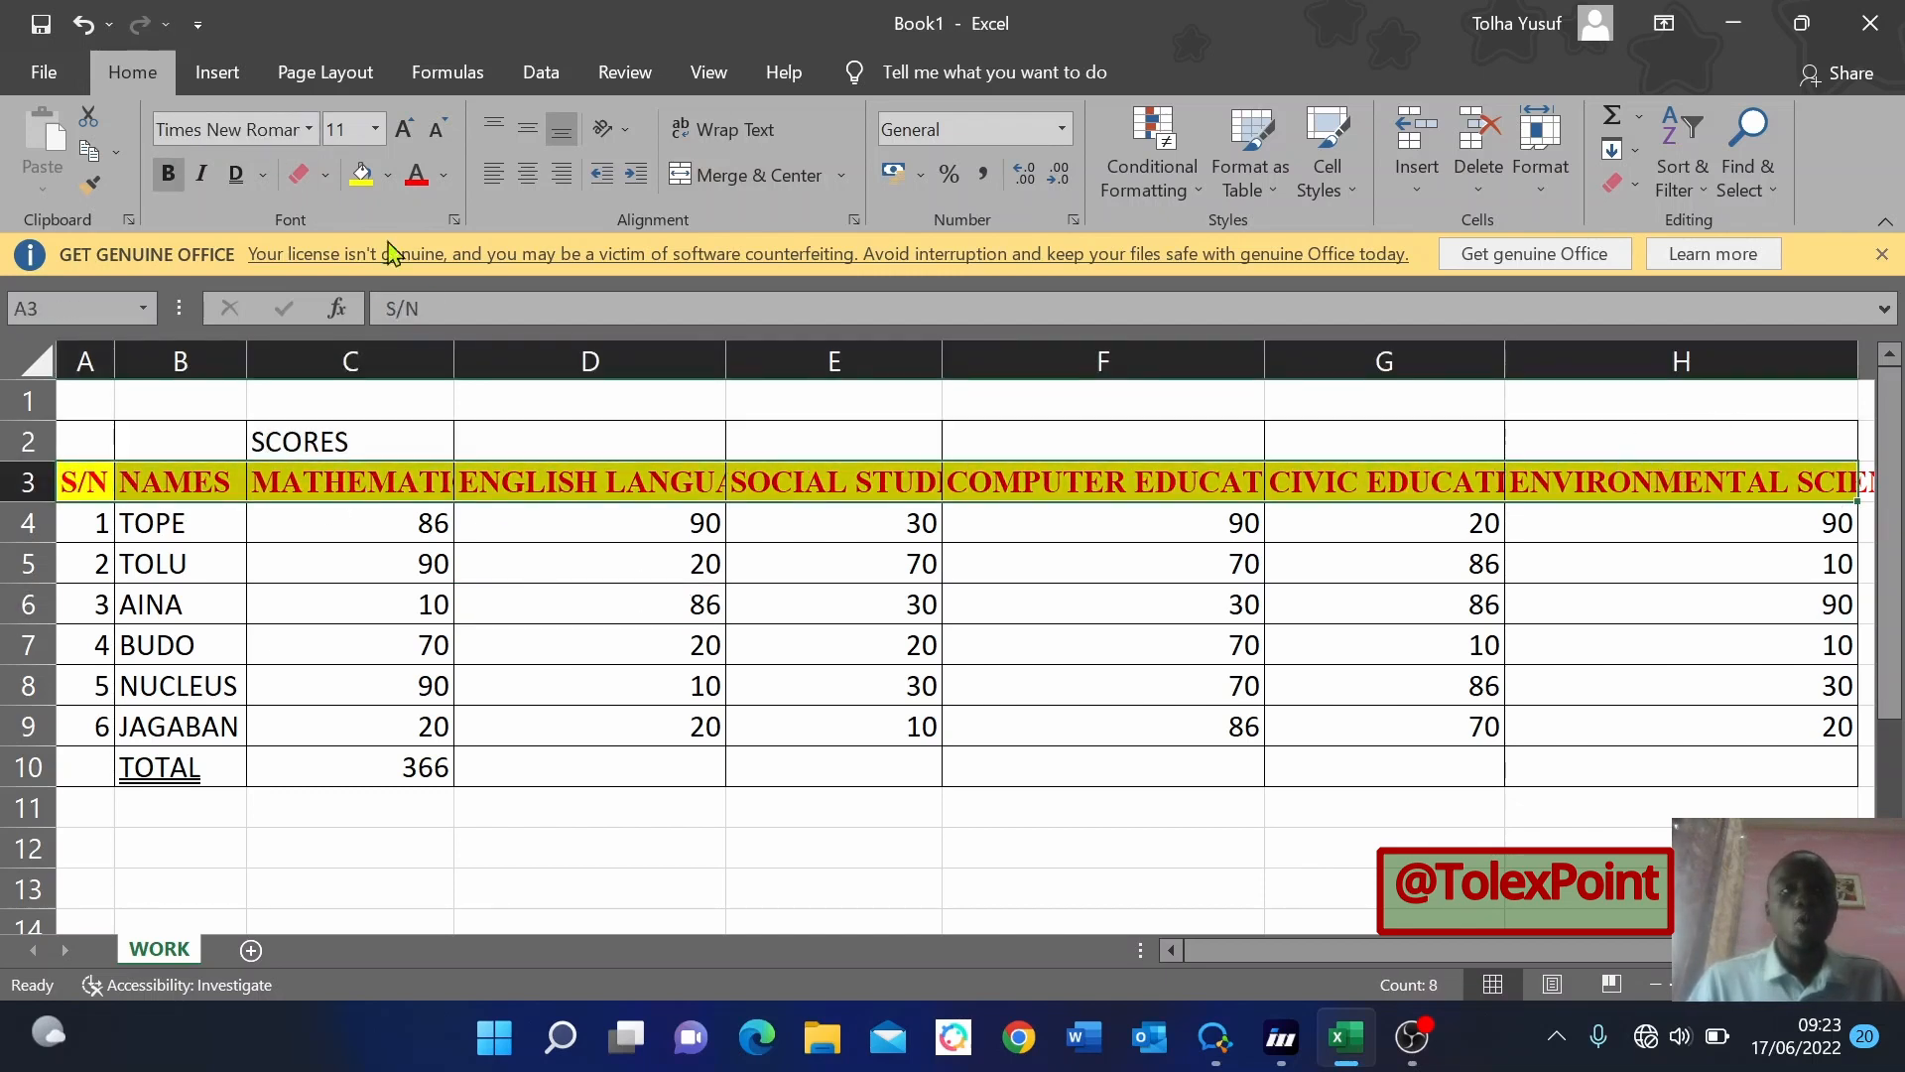
{"action": "left_click", "coordinate": [309, 130]}
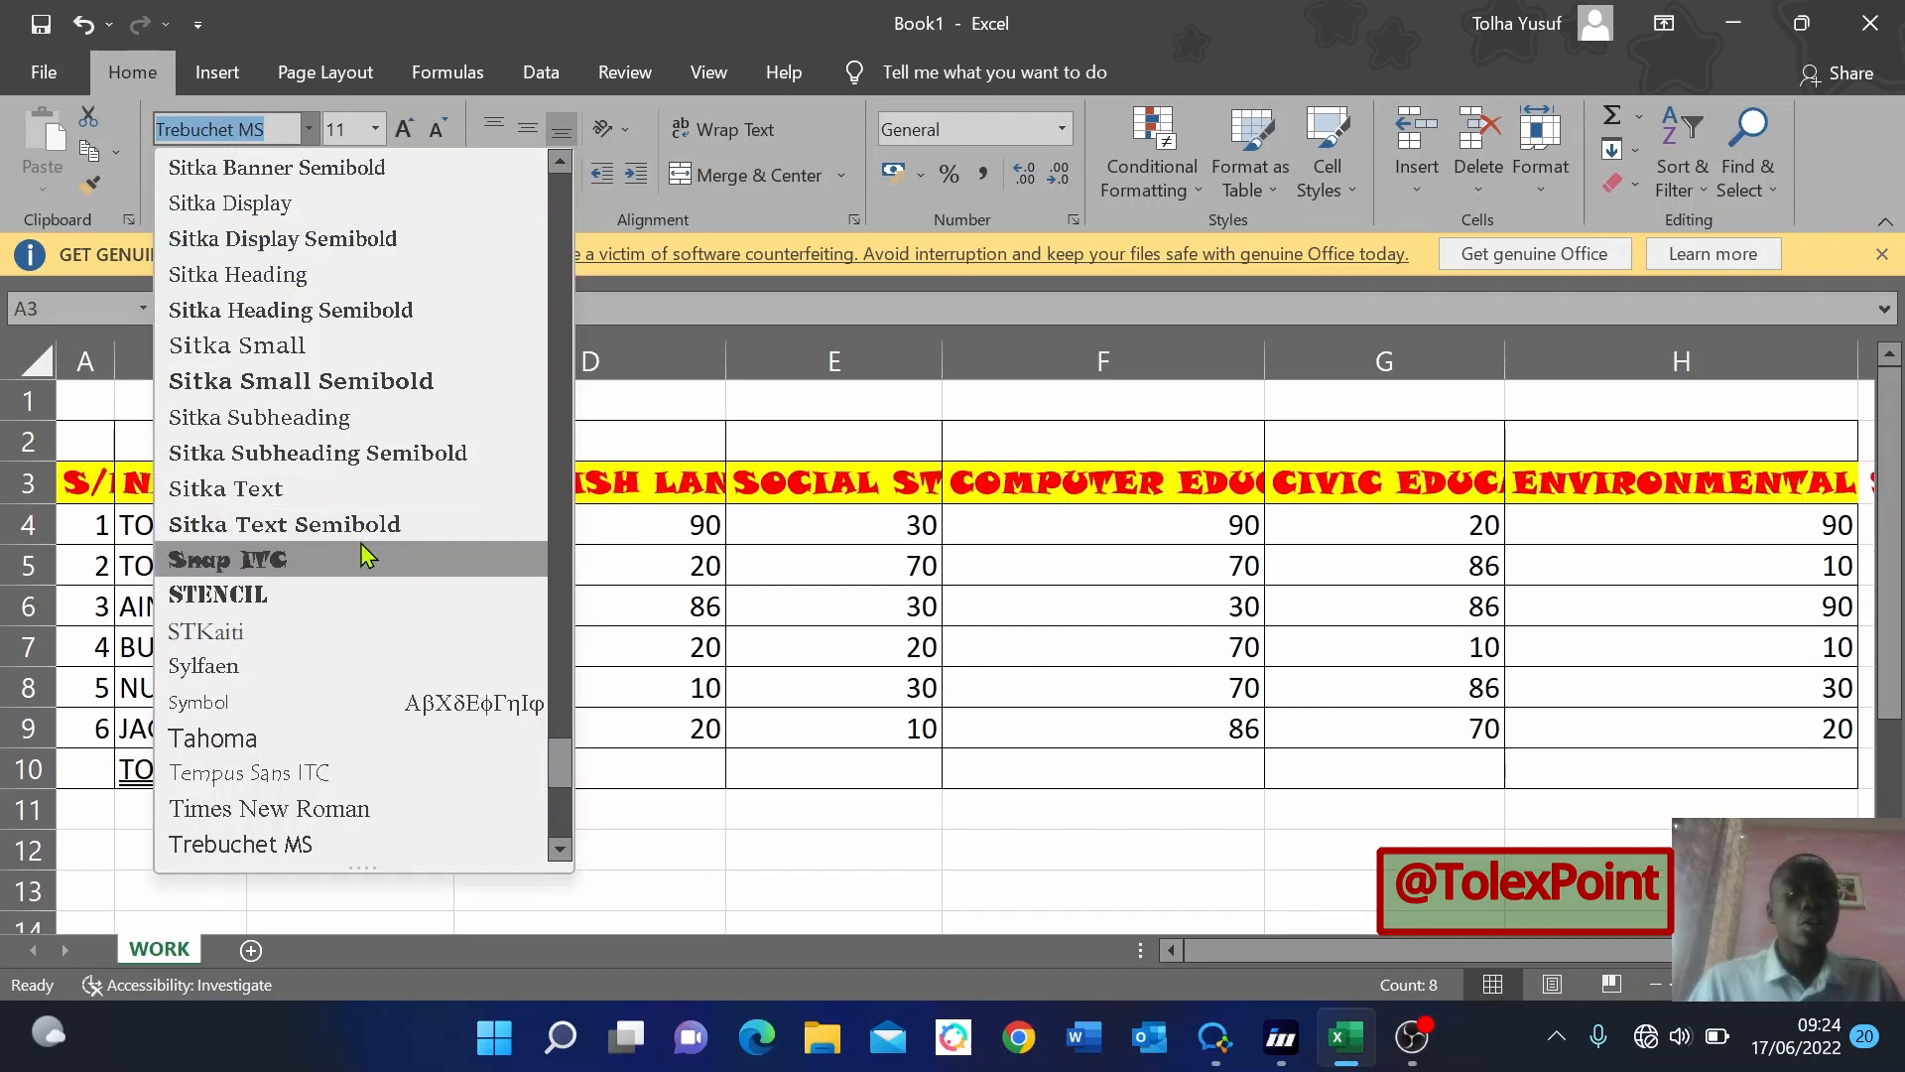
{"action": "scroll", "coordinate": [357, 595], "scroll_direction": "up", "scroll_amount": 8}
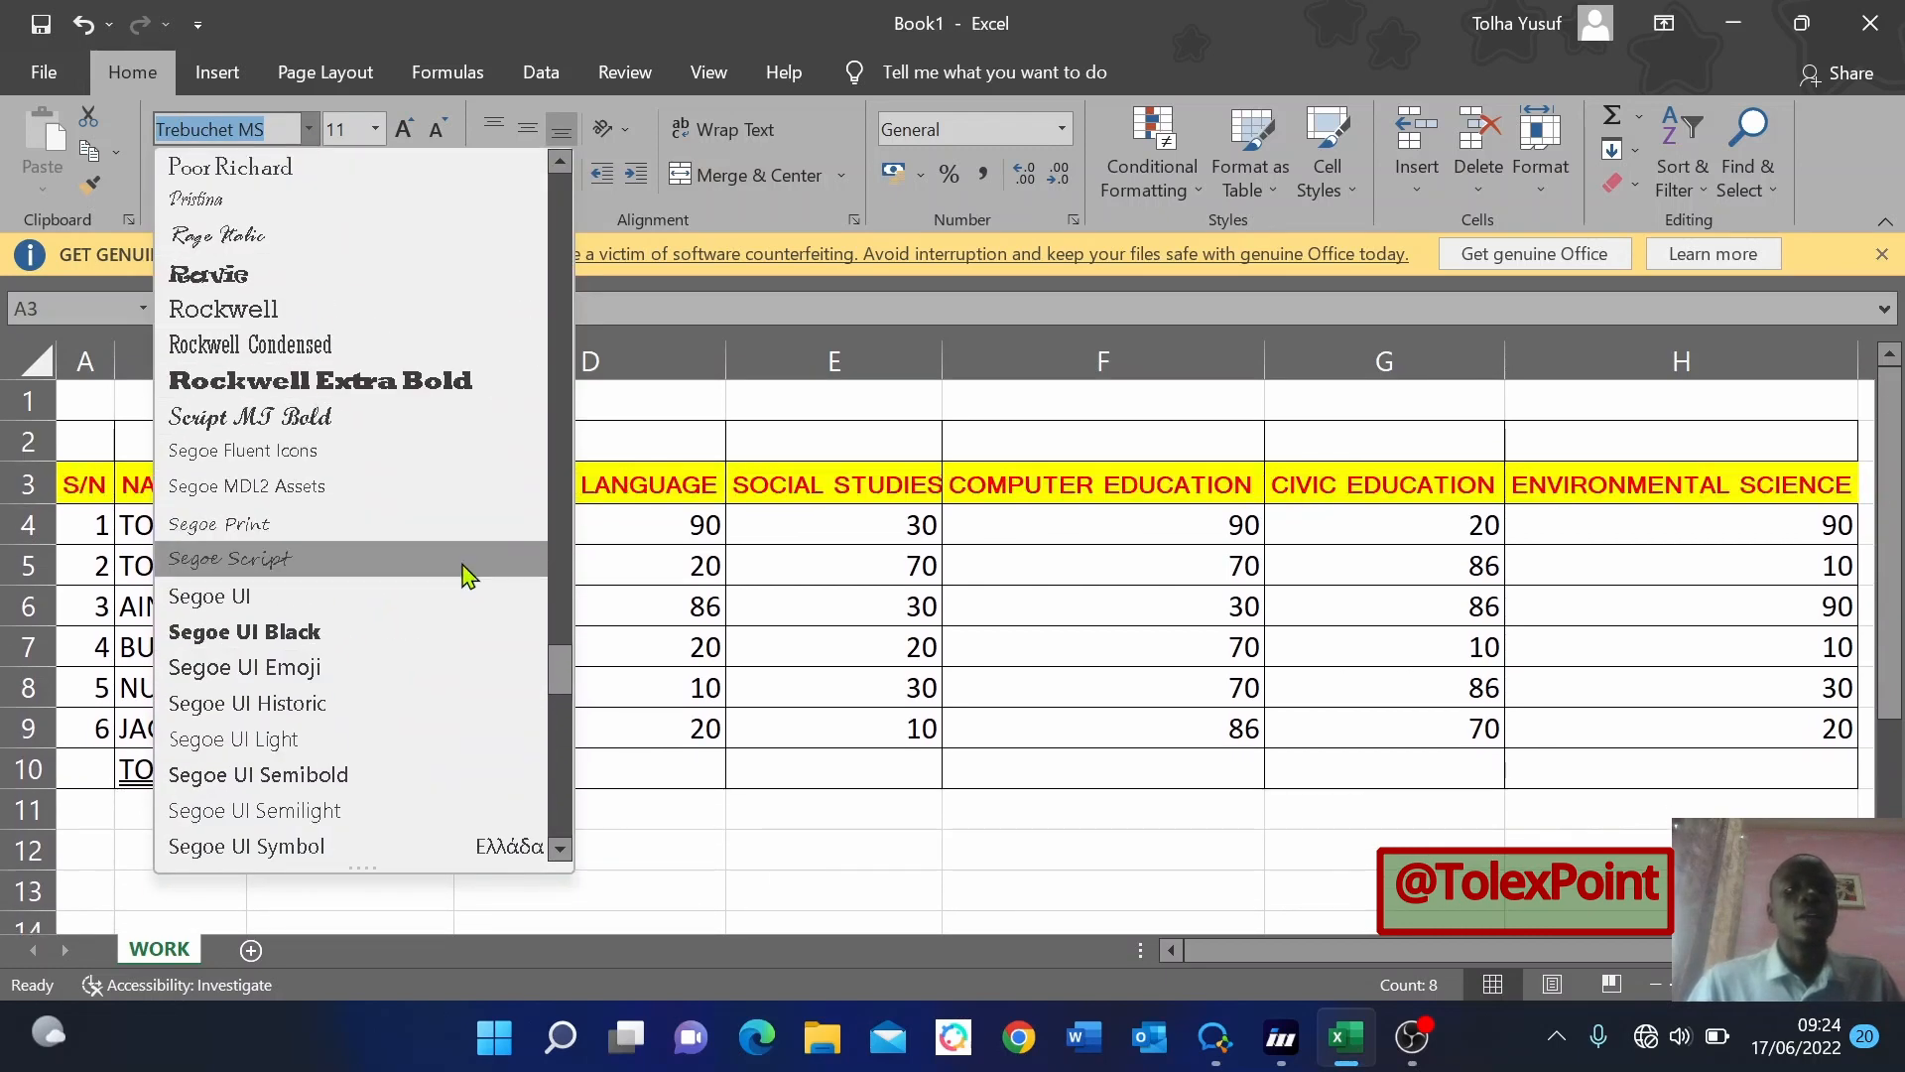
{"action": "left_click", "coordinate": [754, 604]}
{"action": "key", "text": "ctrl+z"}
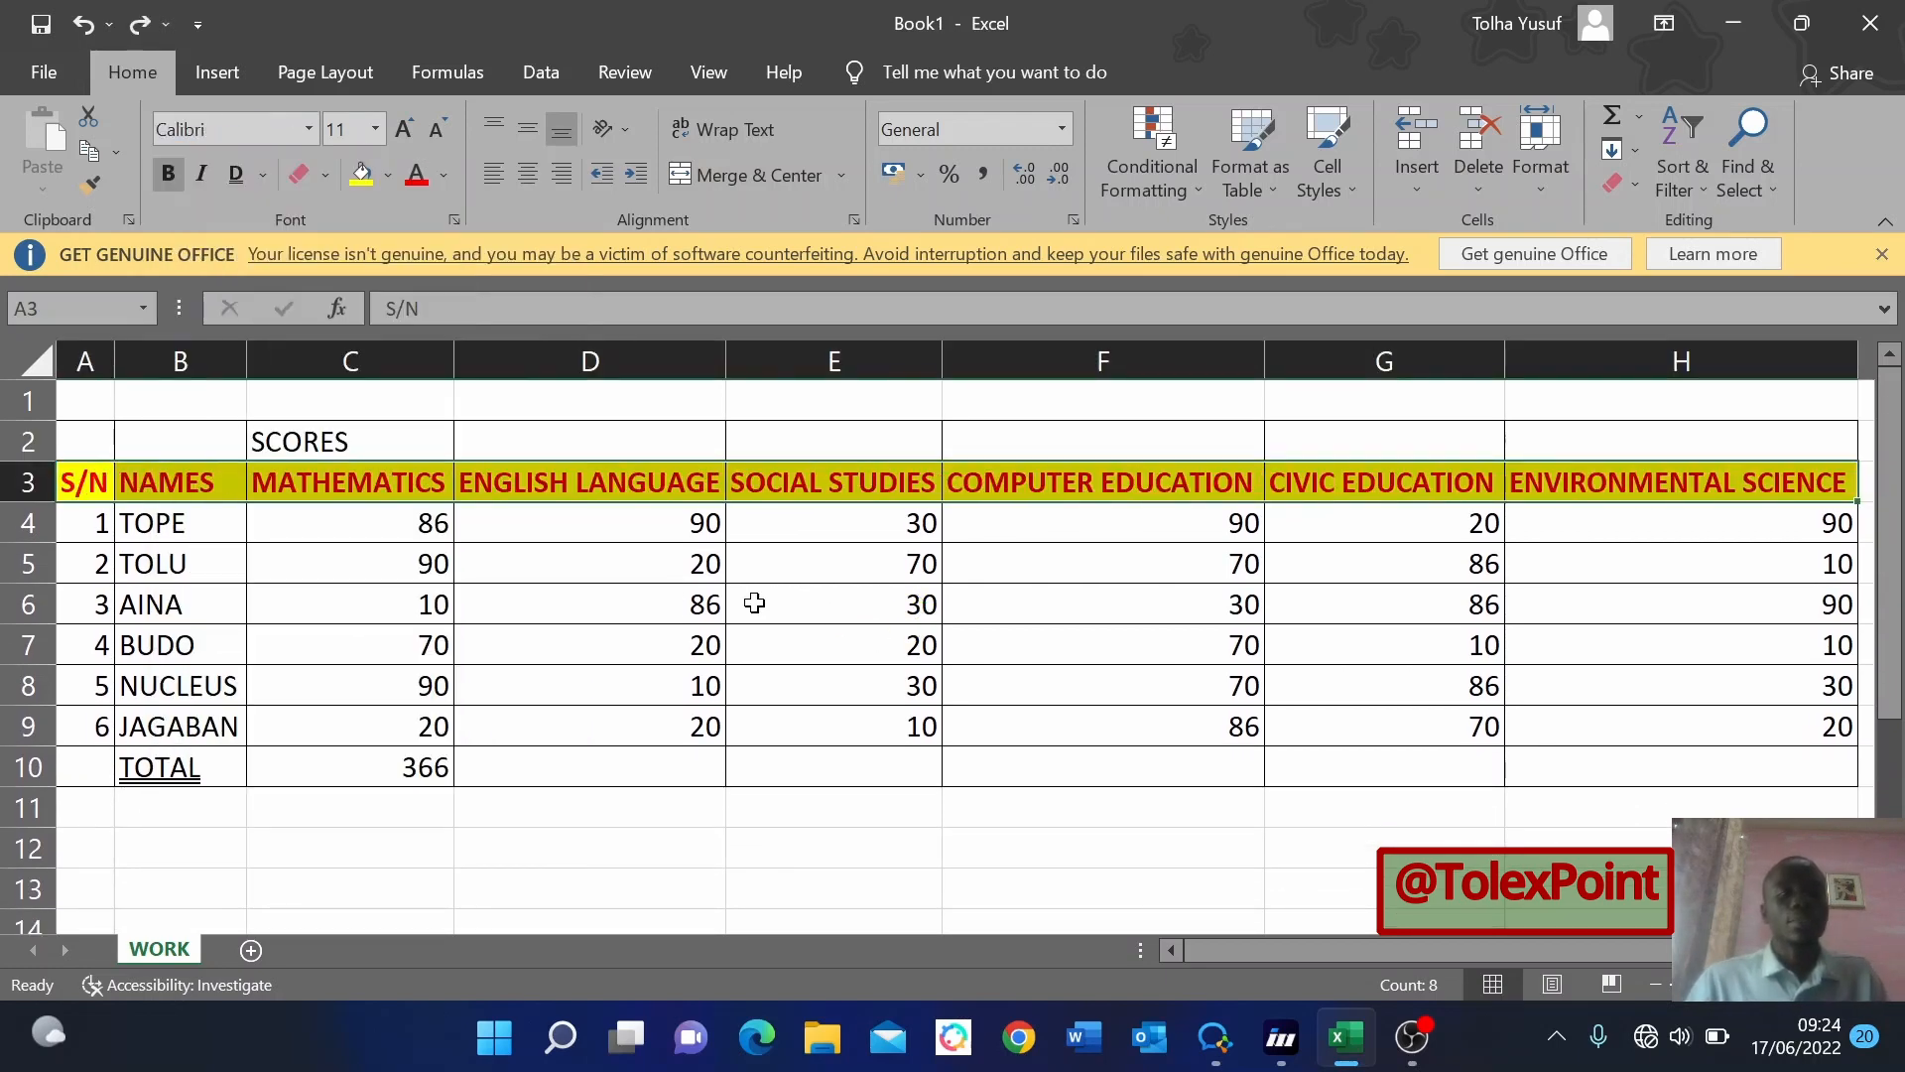
{"action": "left_click", "coordinate": [369, 630]}
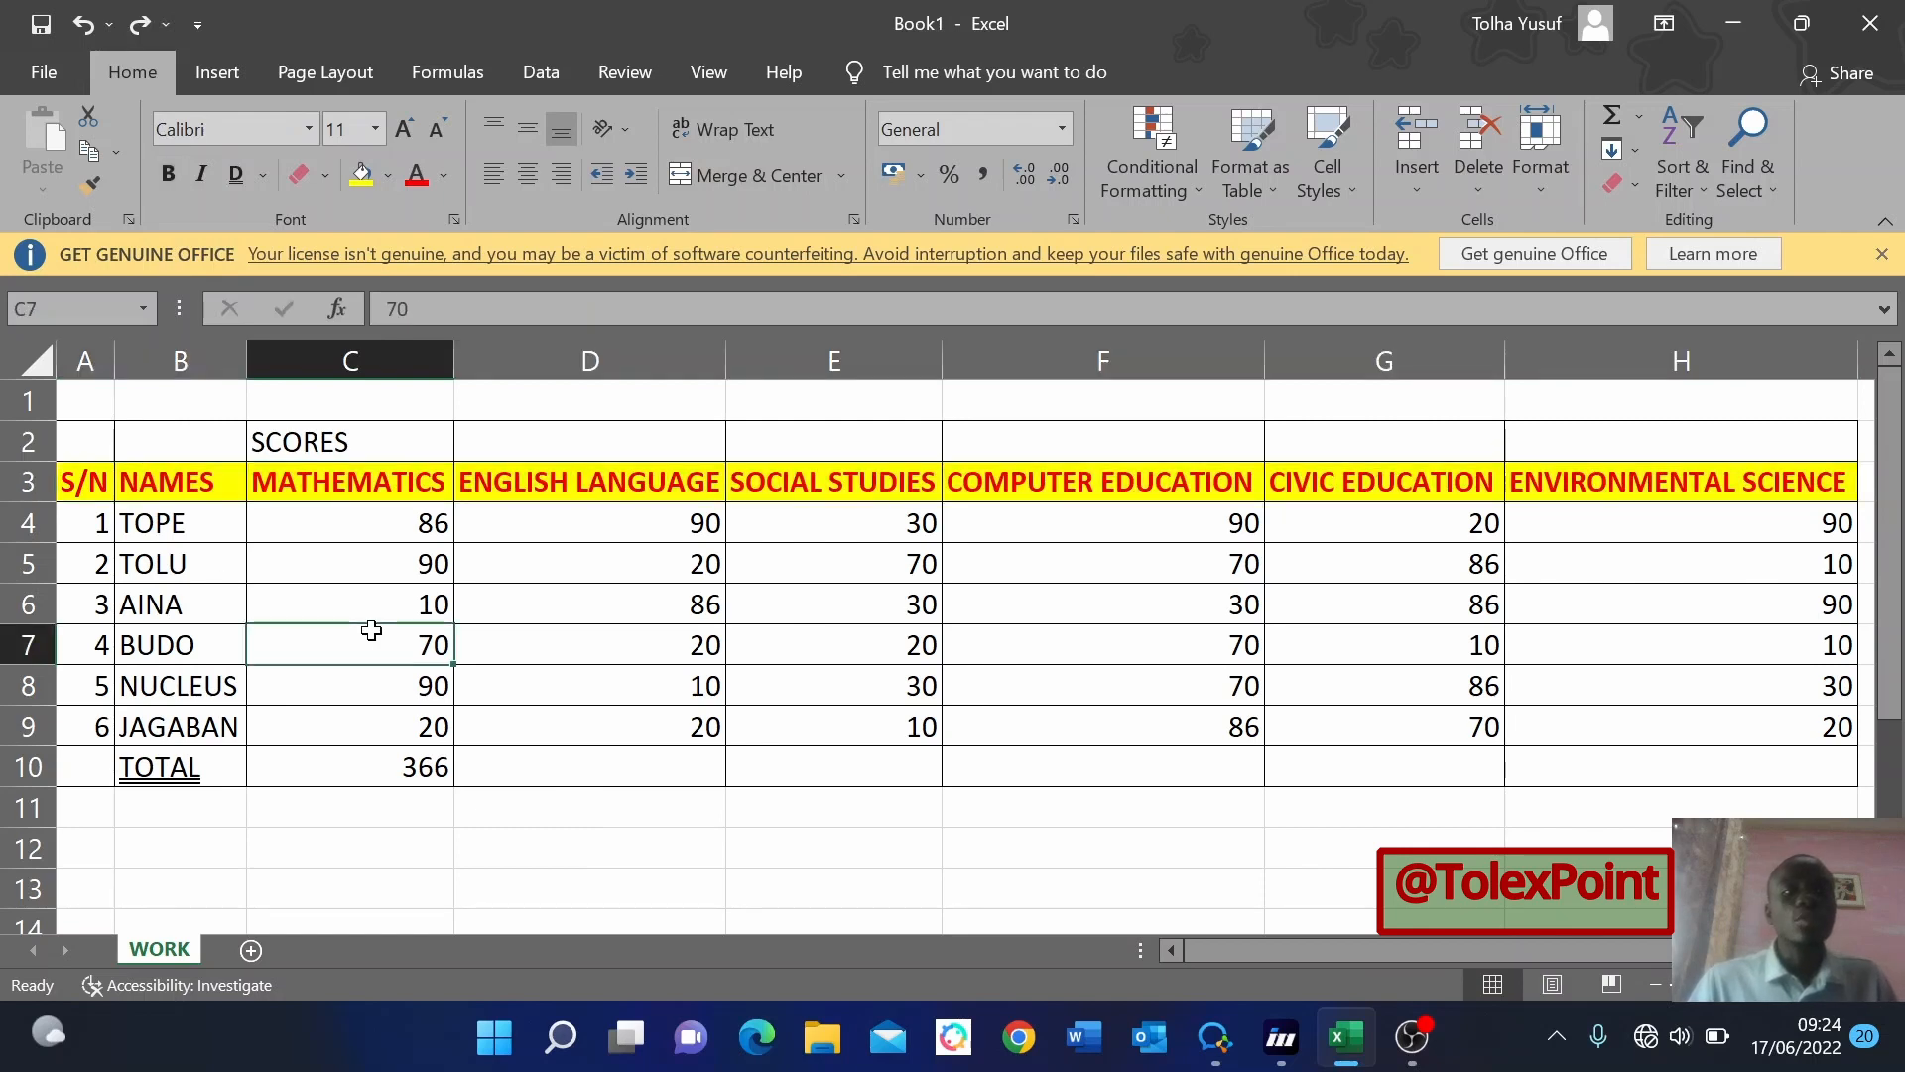
{"action": "left_click", "coordinate": [685, 660]}
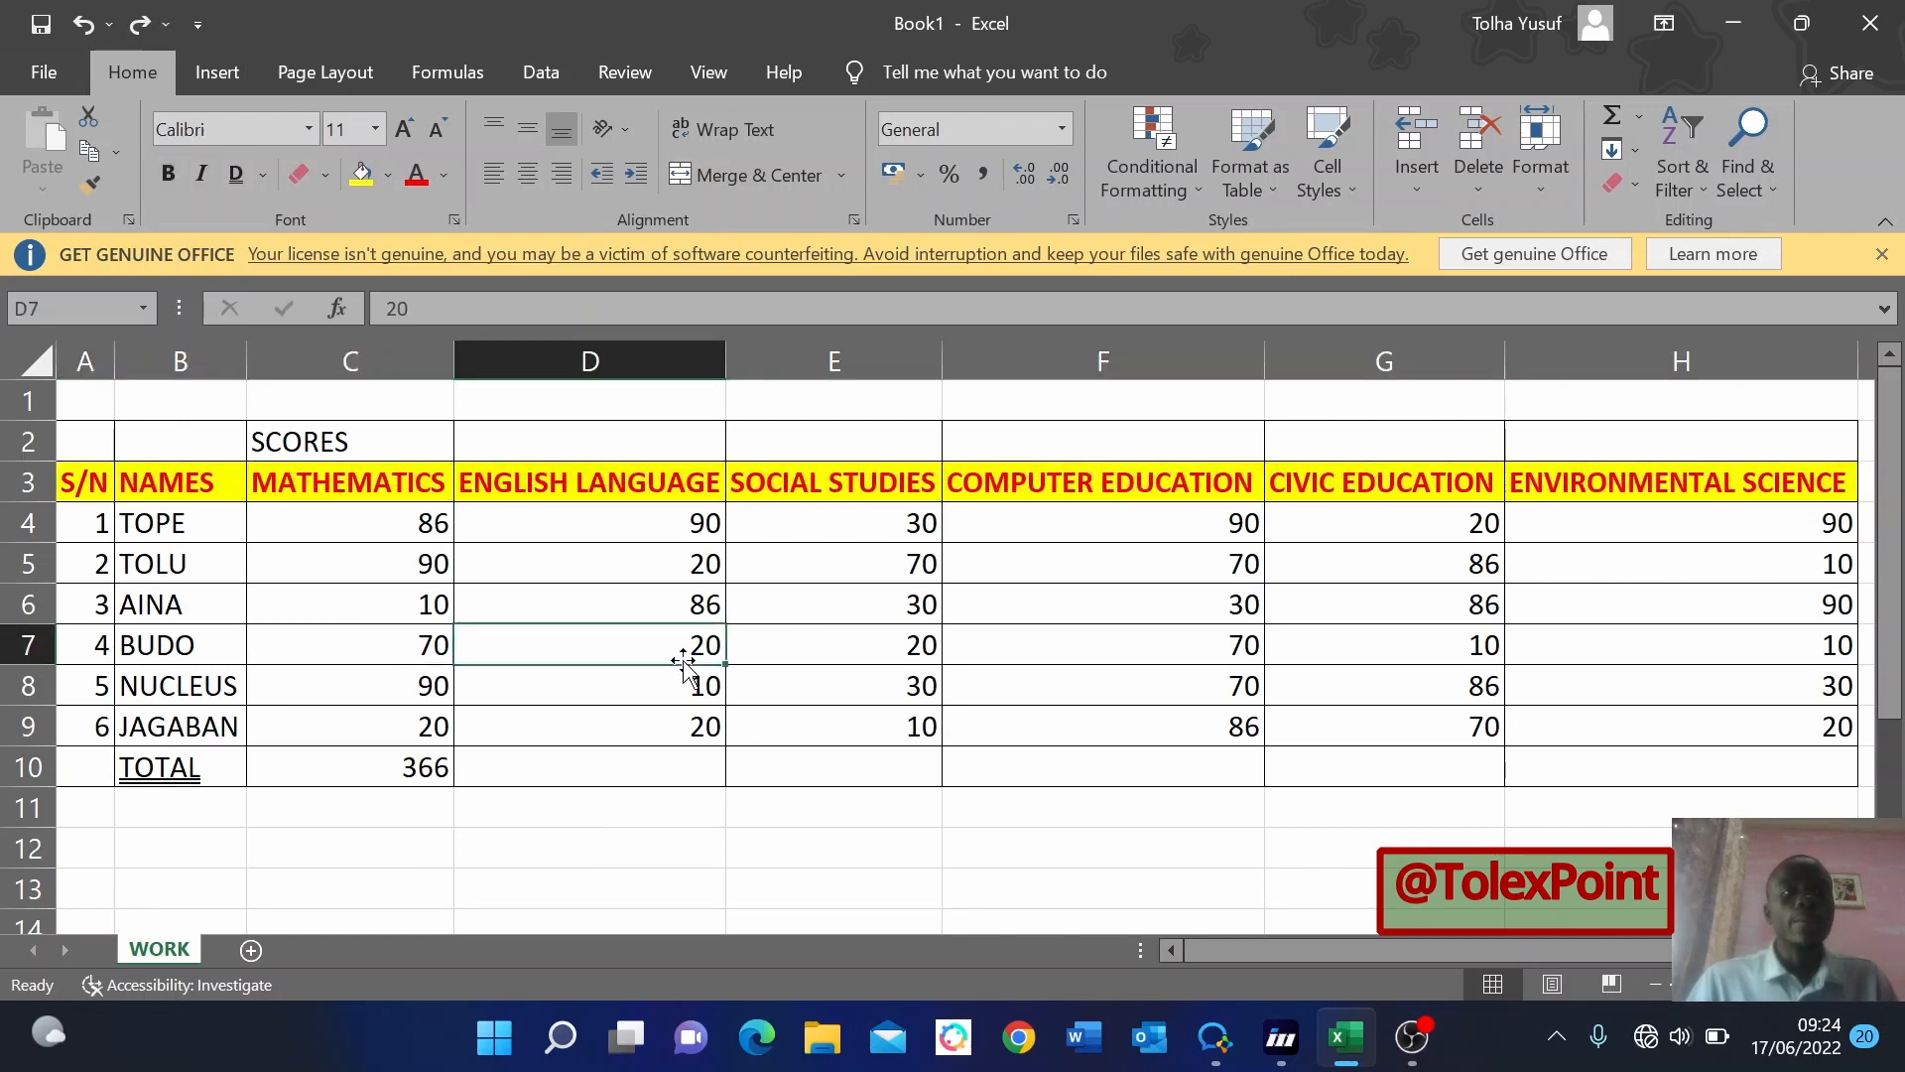
{"action": "left_click", "coordinate": [535, 690]}
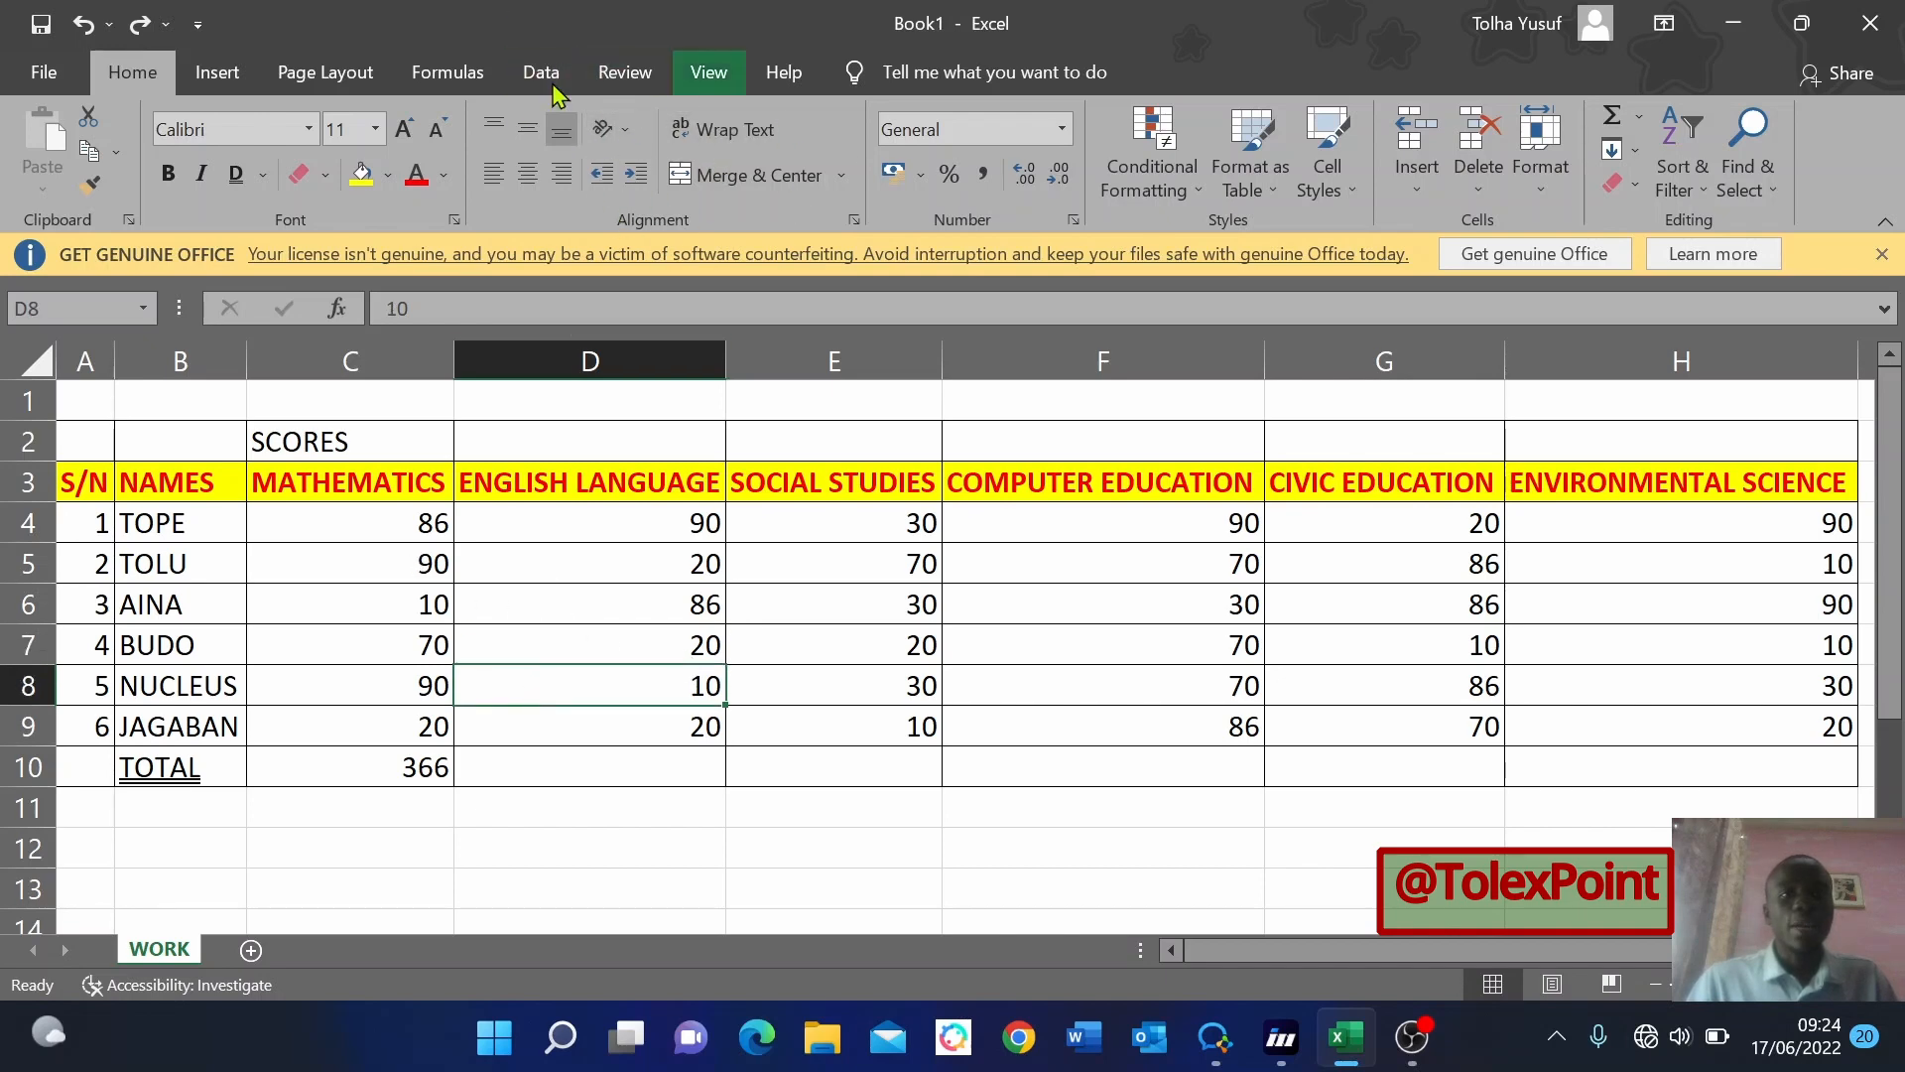
Increase the height of heading row 3 to more than double.
{"action": "left_click", "coordinate": [890, 622]}
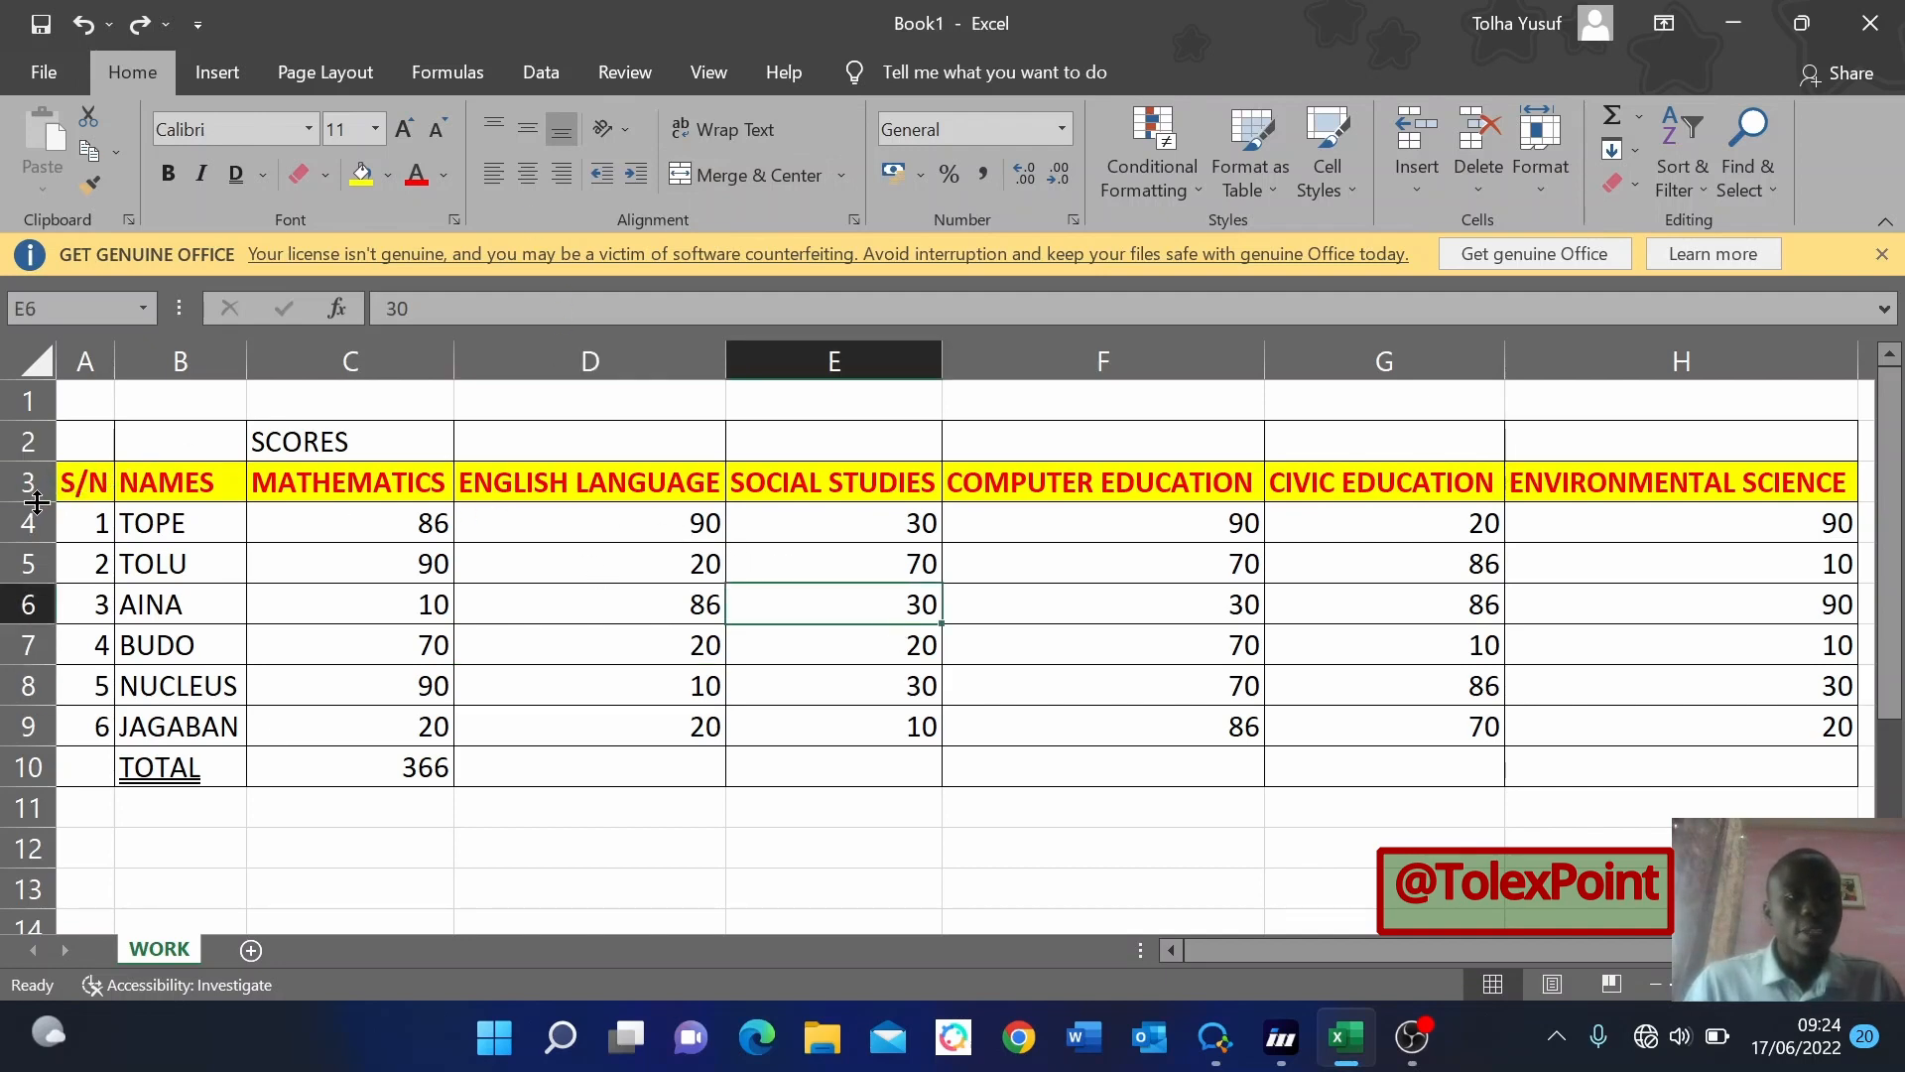
{"action": "left_click_drag", "start_coordinate": [36, 502], "coordinate": [42, 556]}
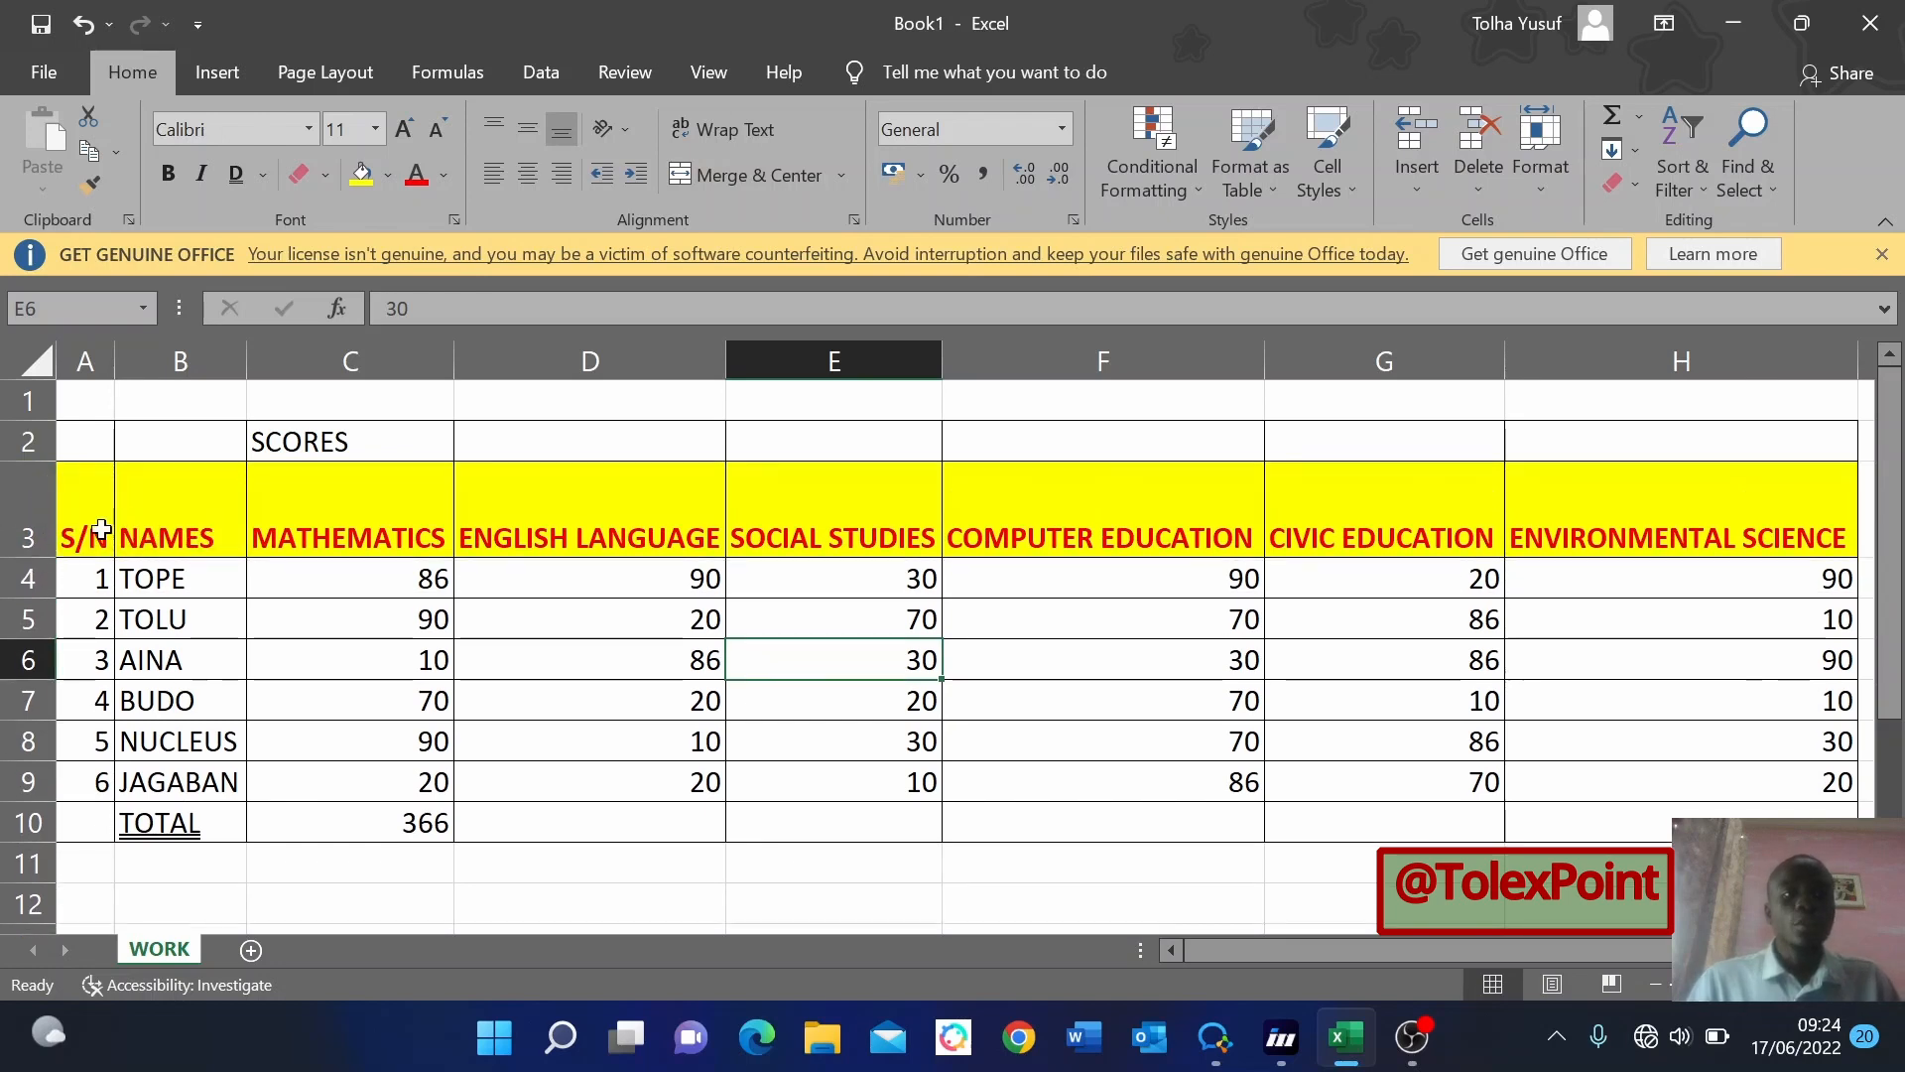
{"action": "left_click", "coordinate": [747, 734]}
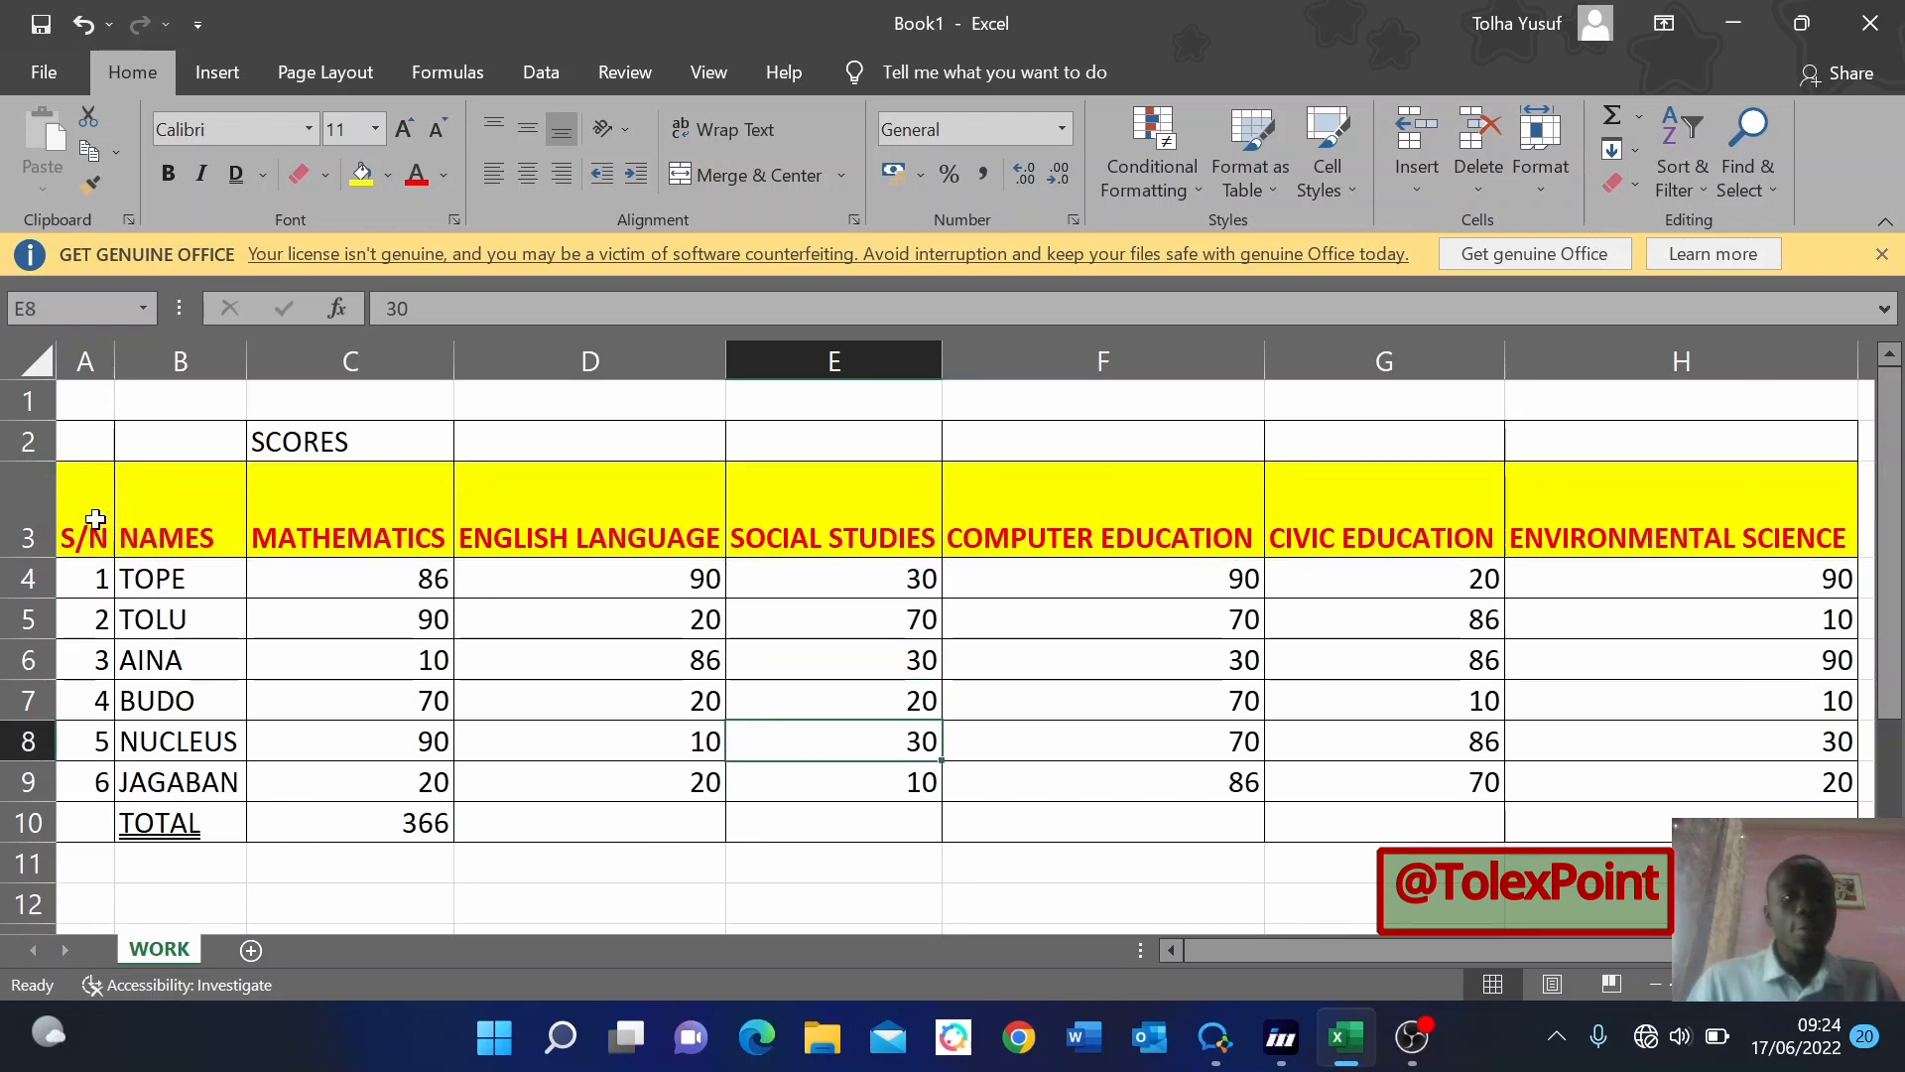
Try middle and top vertical alignment on the headings in A3:H3, and set them back to bottom alignment.
{"action": "mouse_move", "coordinate": [94, 519]}
{"action": "left_mouse_down"}
{"action": "mouse_move", "coordinate": [996, 503]}
{"action": "mouse_move", "coordinate": [1686, 544]}
{"action": "left_mouse_up"}
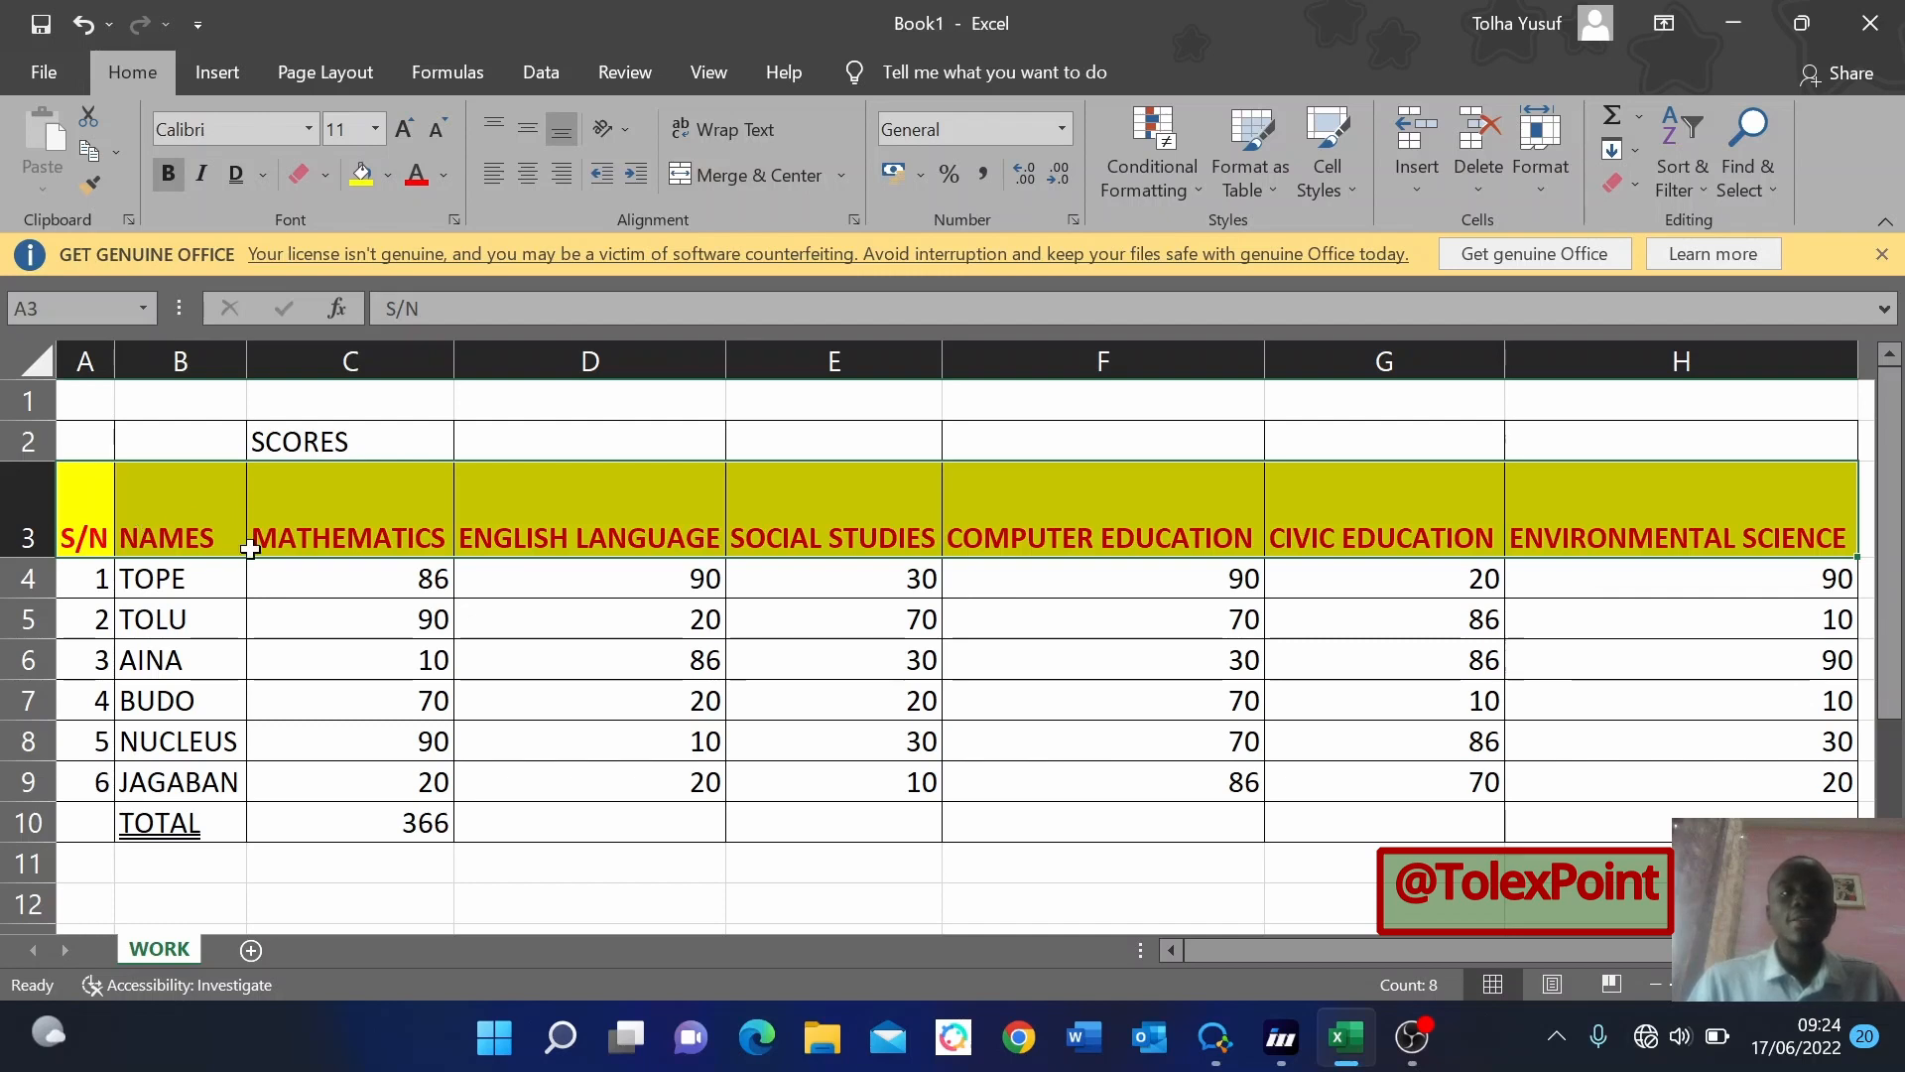
{"action": "left_click", "coordinate": [529, 130]}
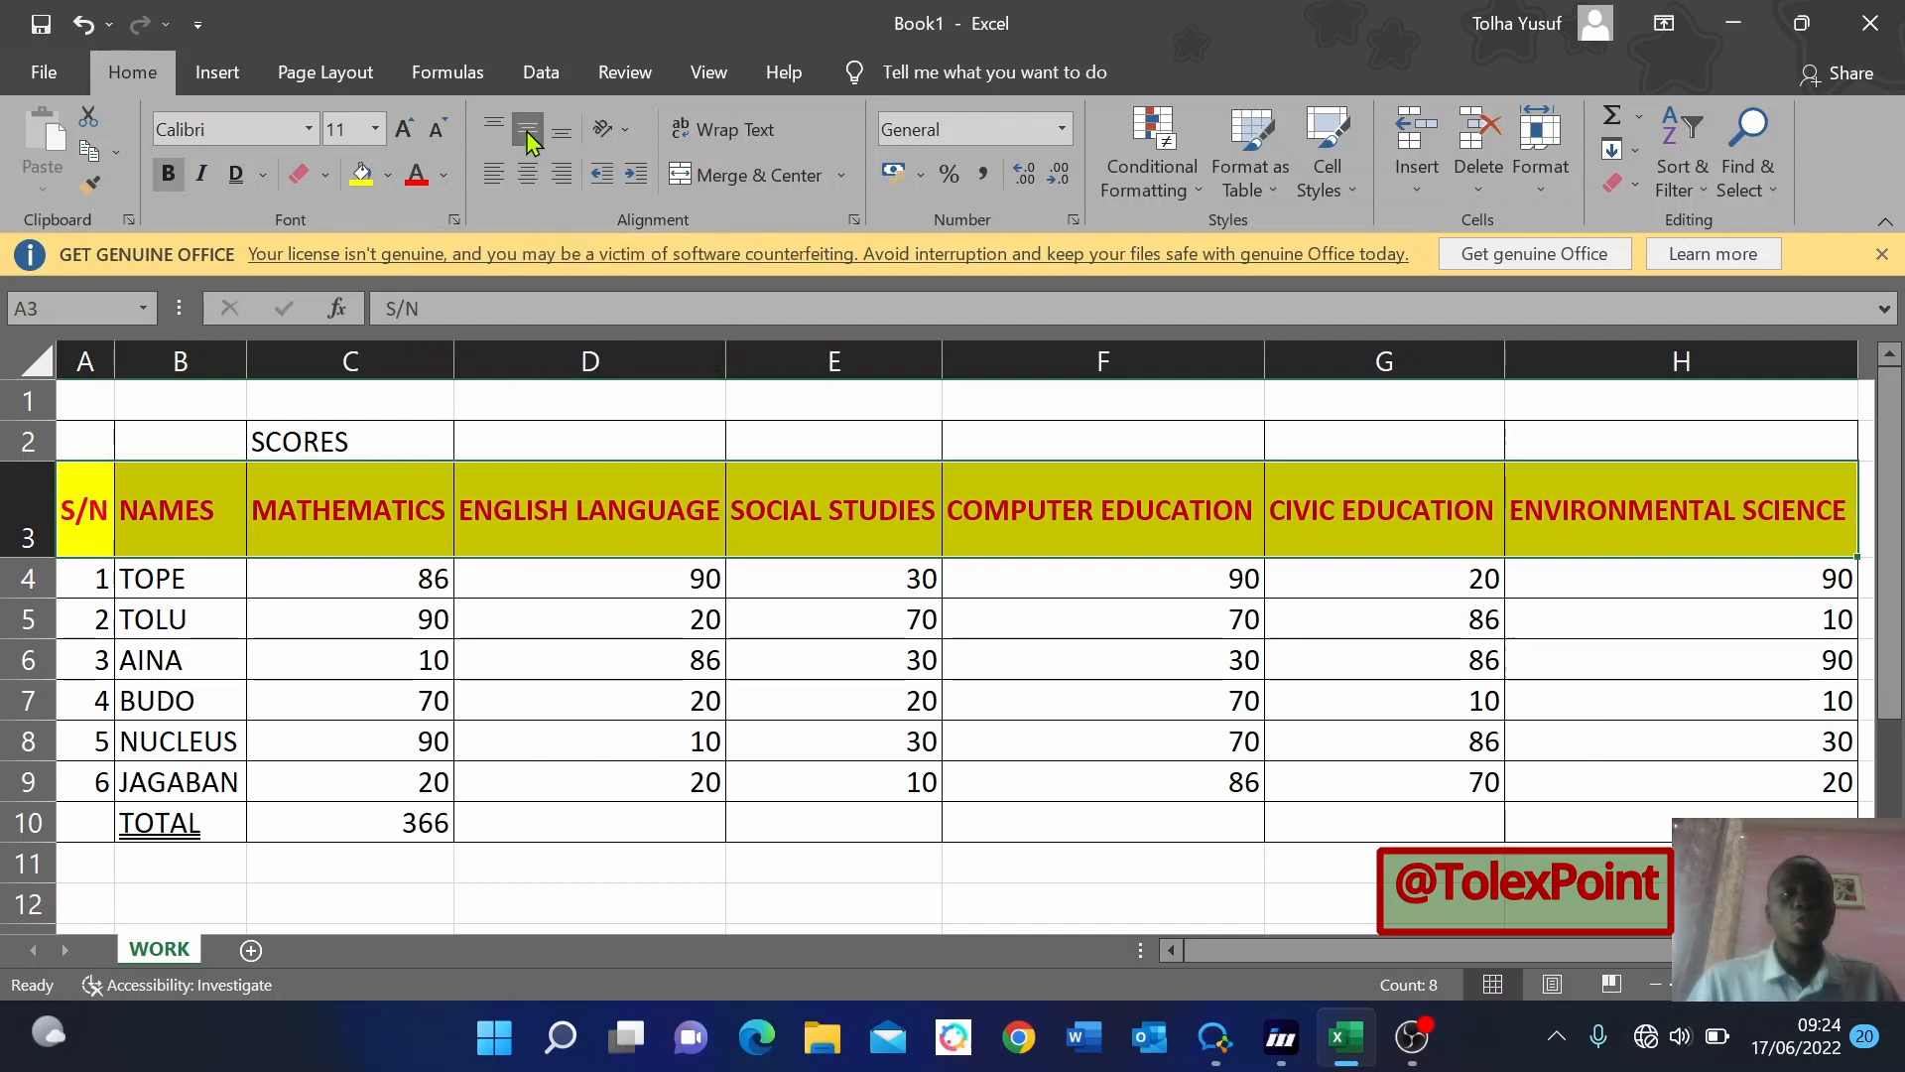
{"action": "left_click", "coordinate": [488, 137]}
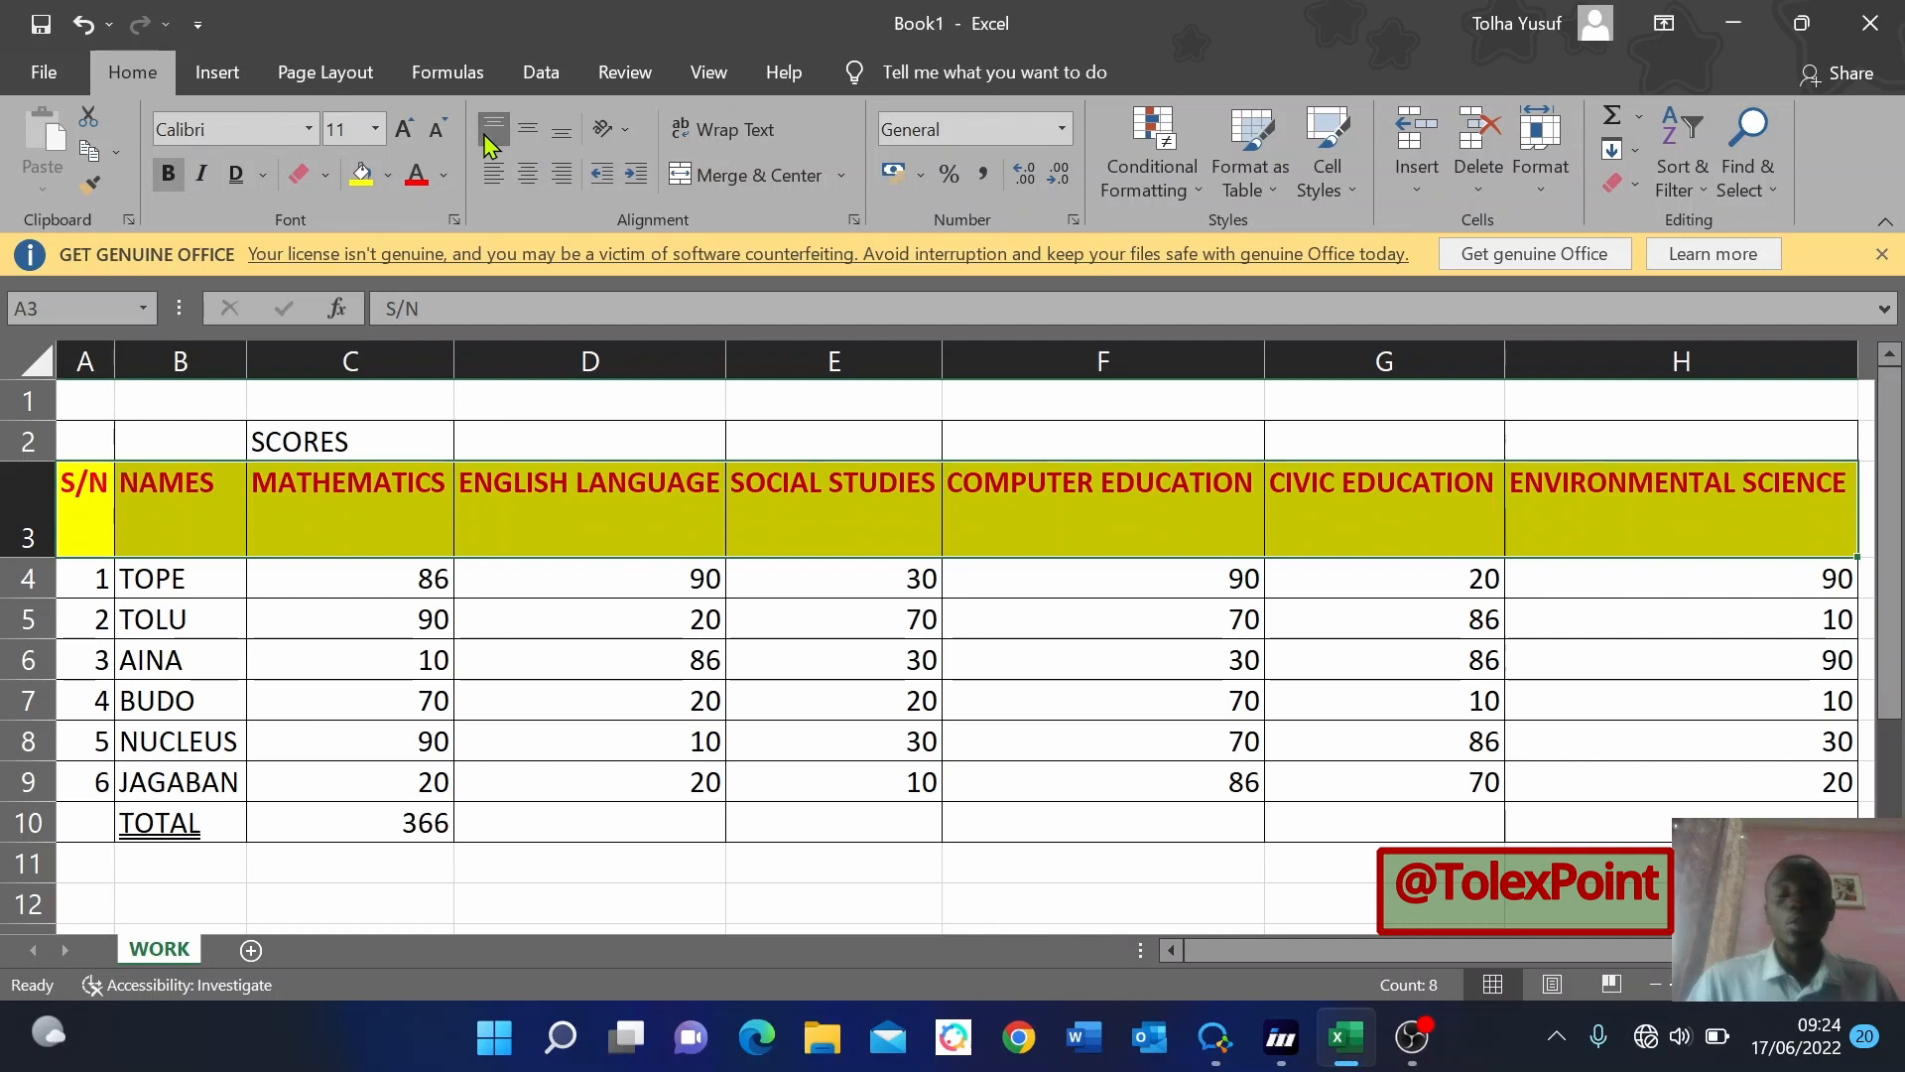
{"action": "left_click", "coordinate": [563, 131]}
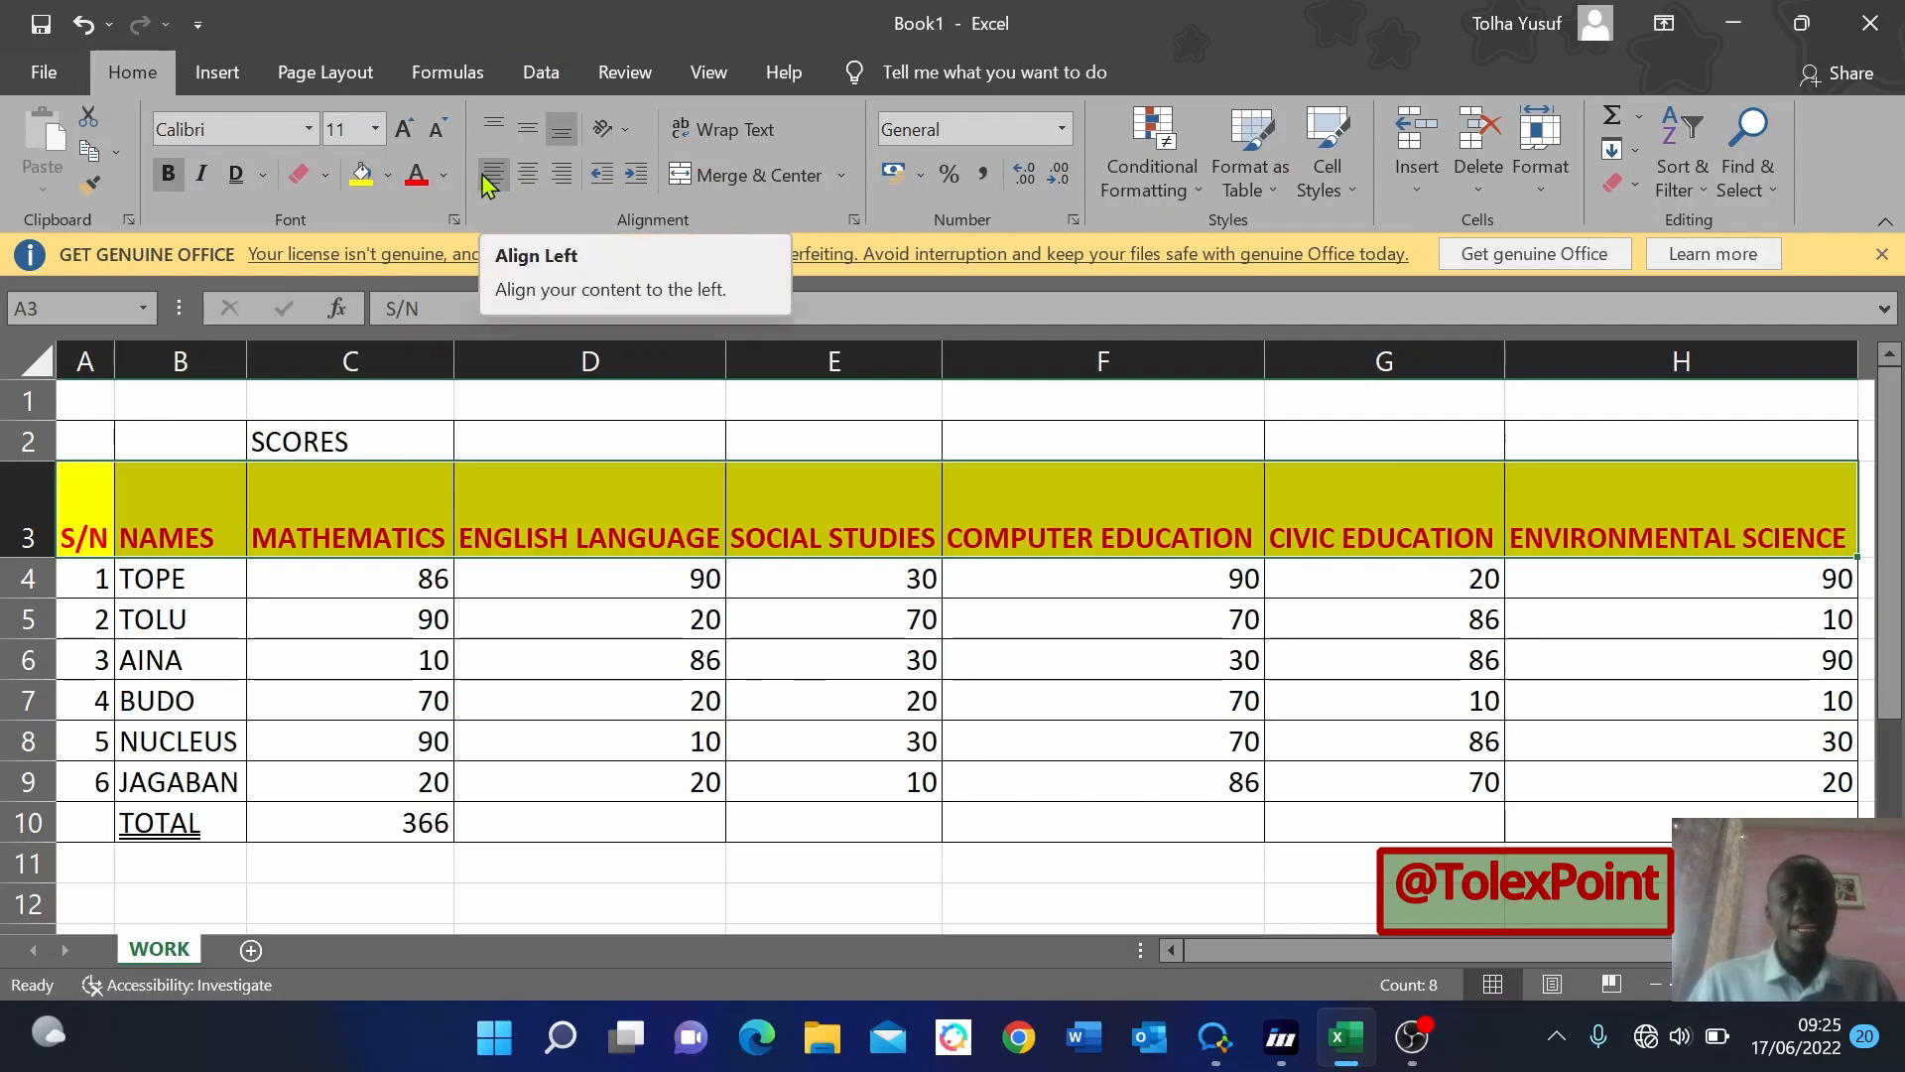
Try centre and left horizontal alignment on the headings in A3:H3, and set them to right alignment.
{"action": "left_click", "coordinate": [537, 186]}
{"action": "left_click", "coordinate": [496, 184]}
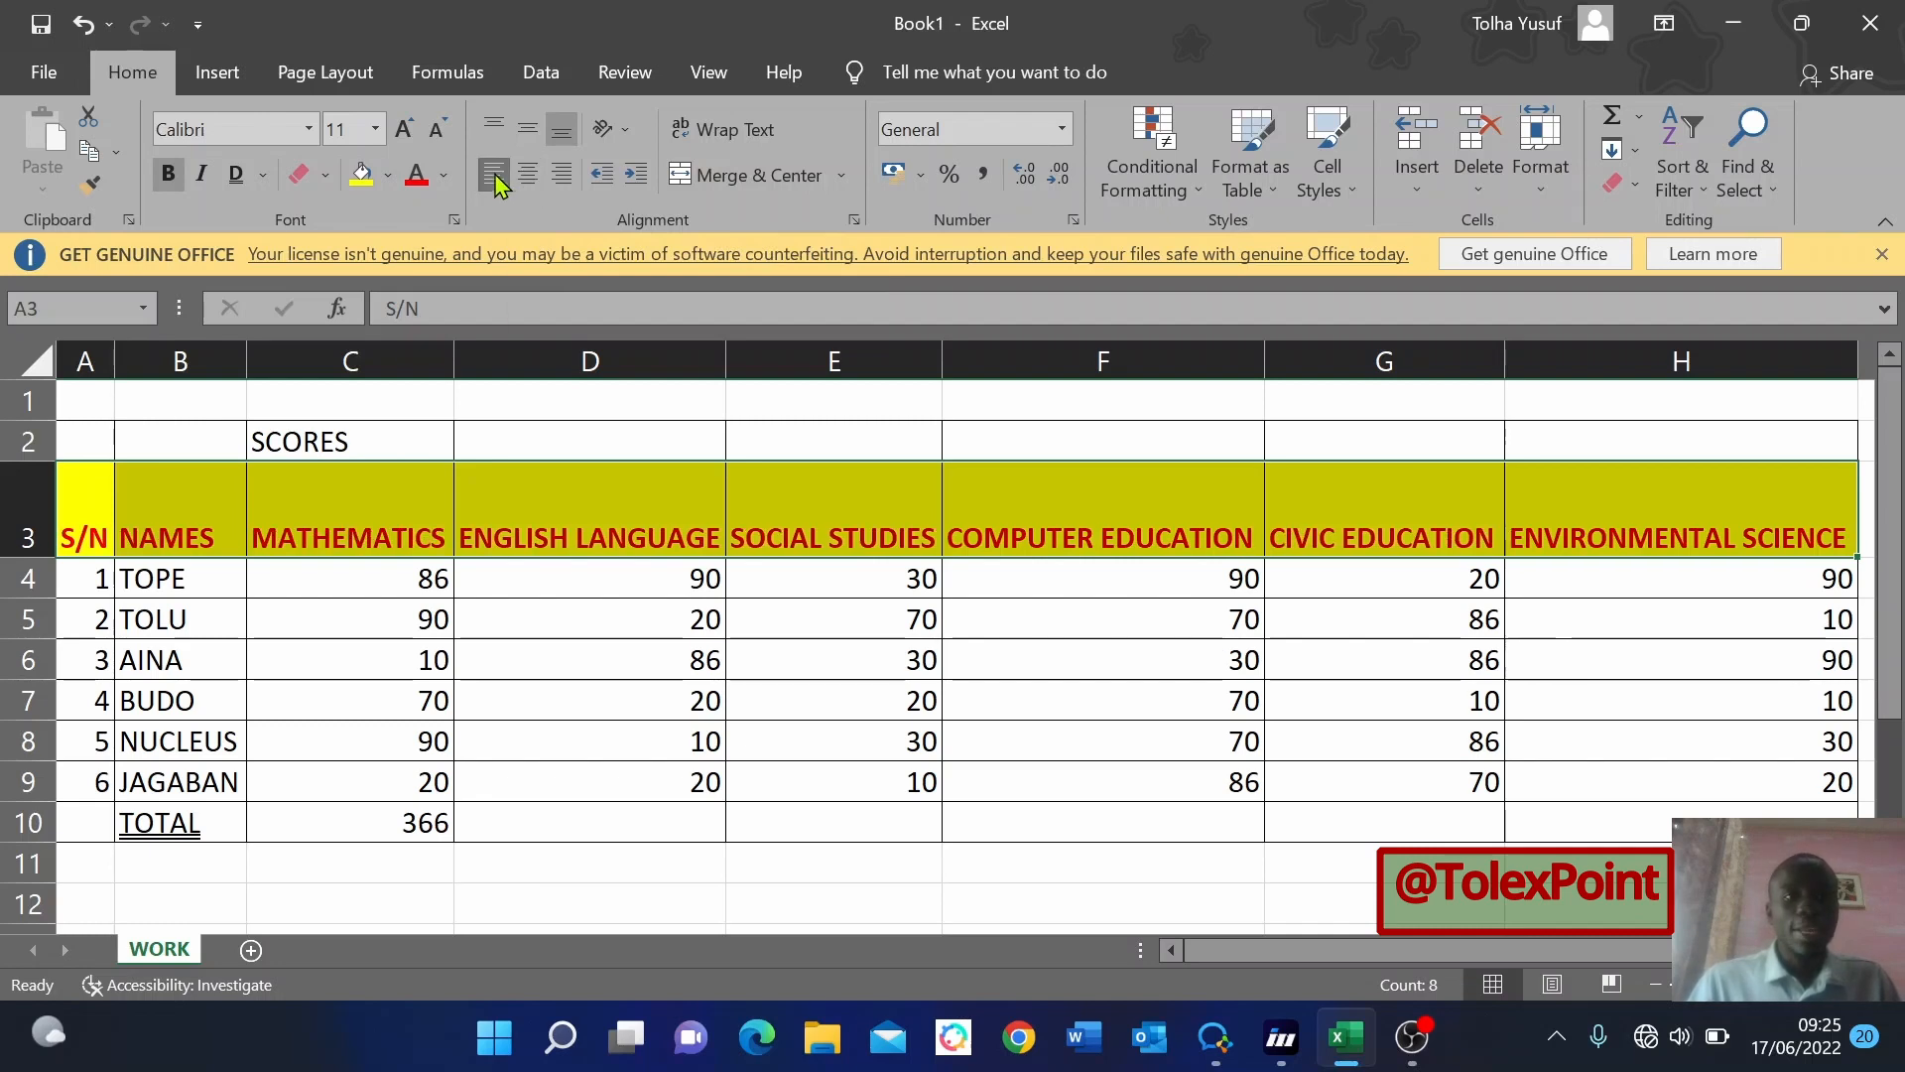
{"action": "left_click", "coordinate": [562, 175]}
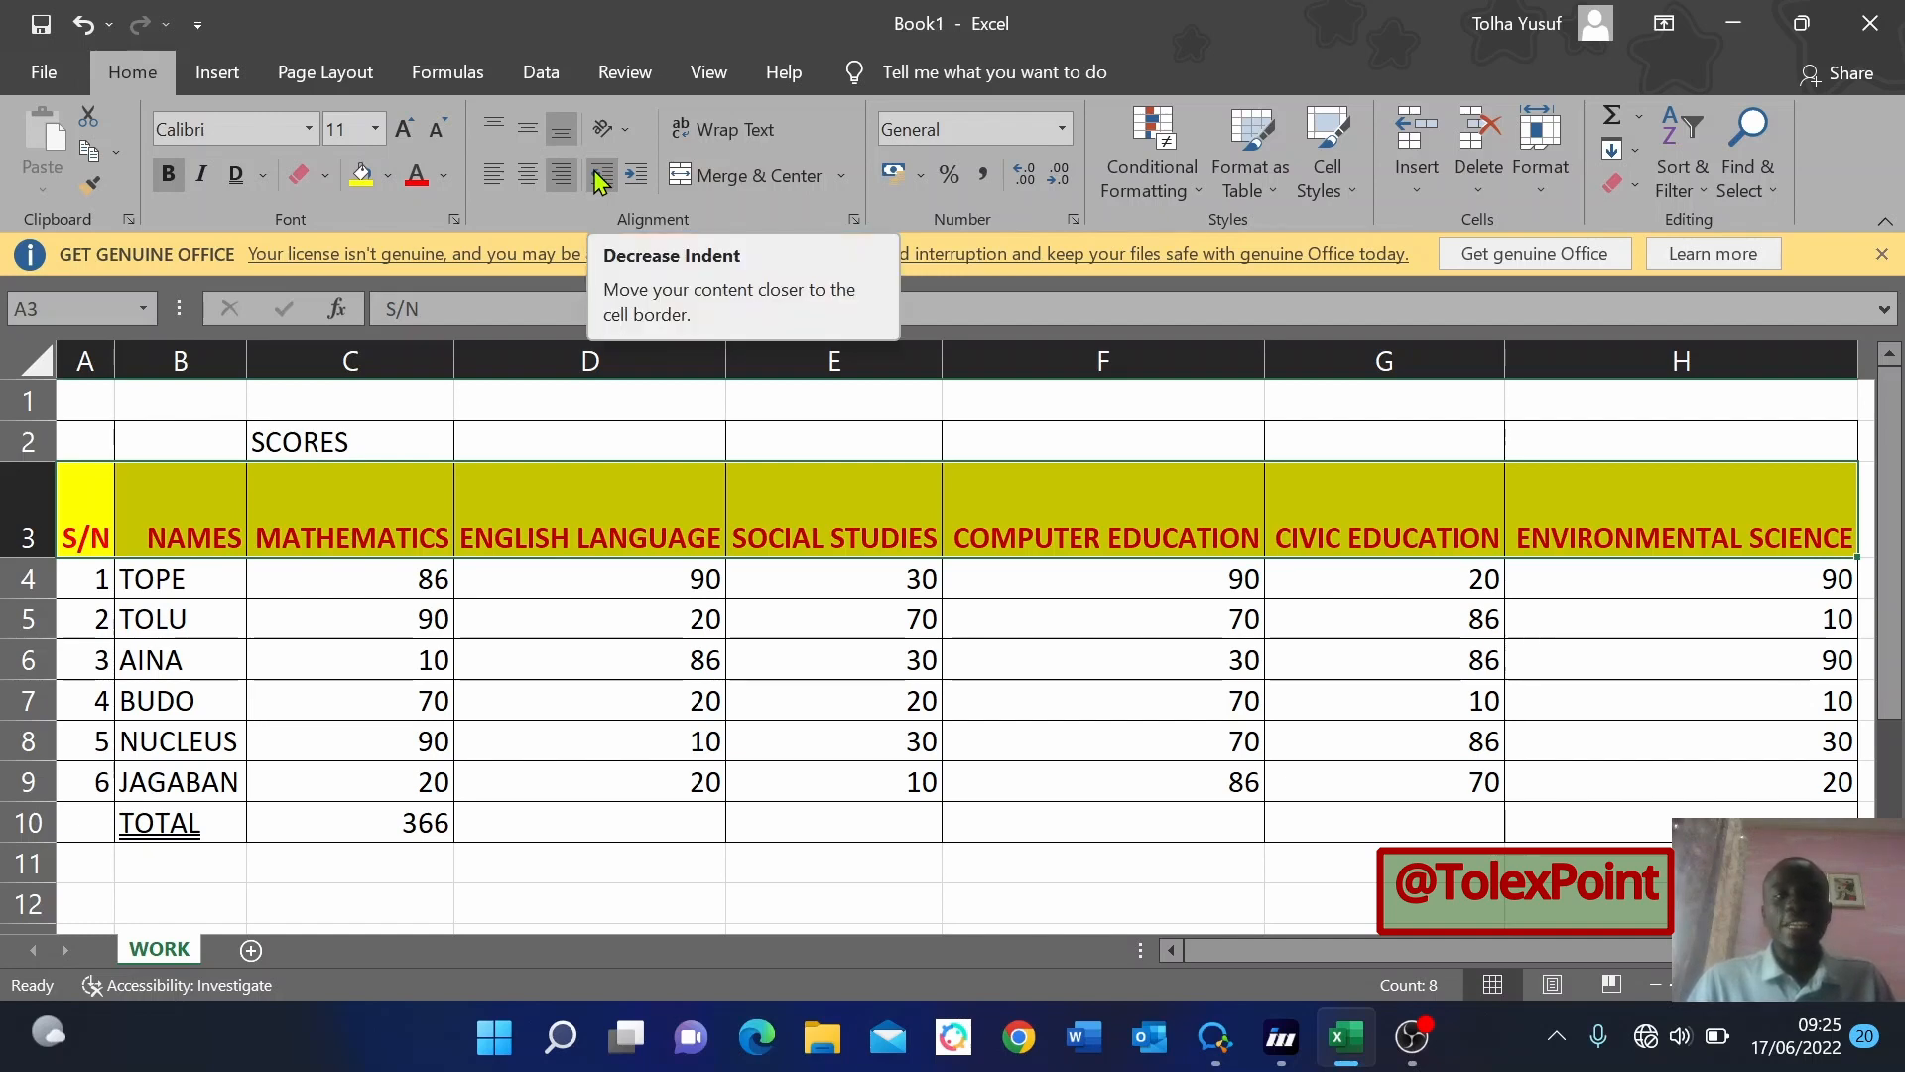
Try decreasing and increasing the indent of the headings in A3:H3, and undo the indent increases.
{"action": "left_click", "coordinate": [600, 178]}
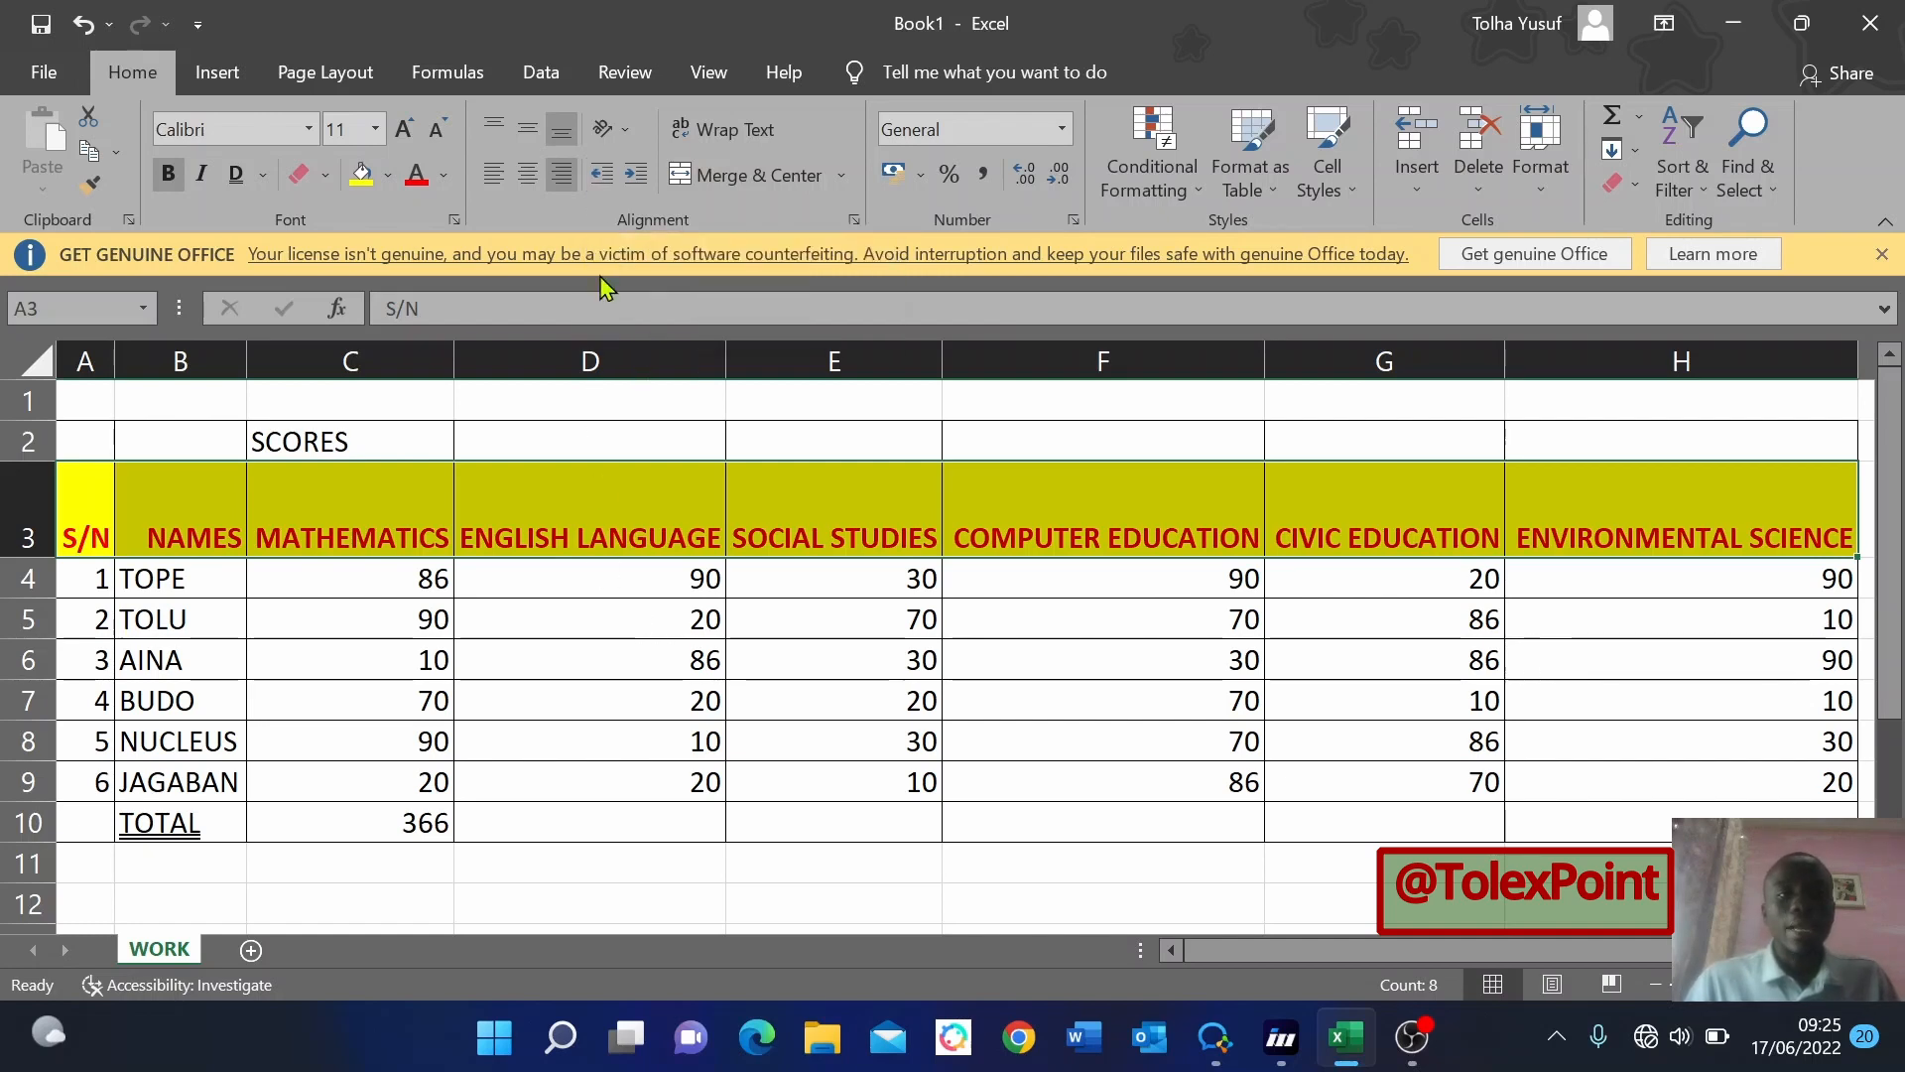
{"action": "left_click", "coordinate": [638, 180]}
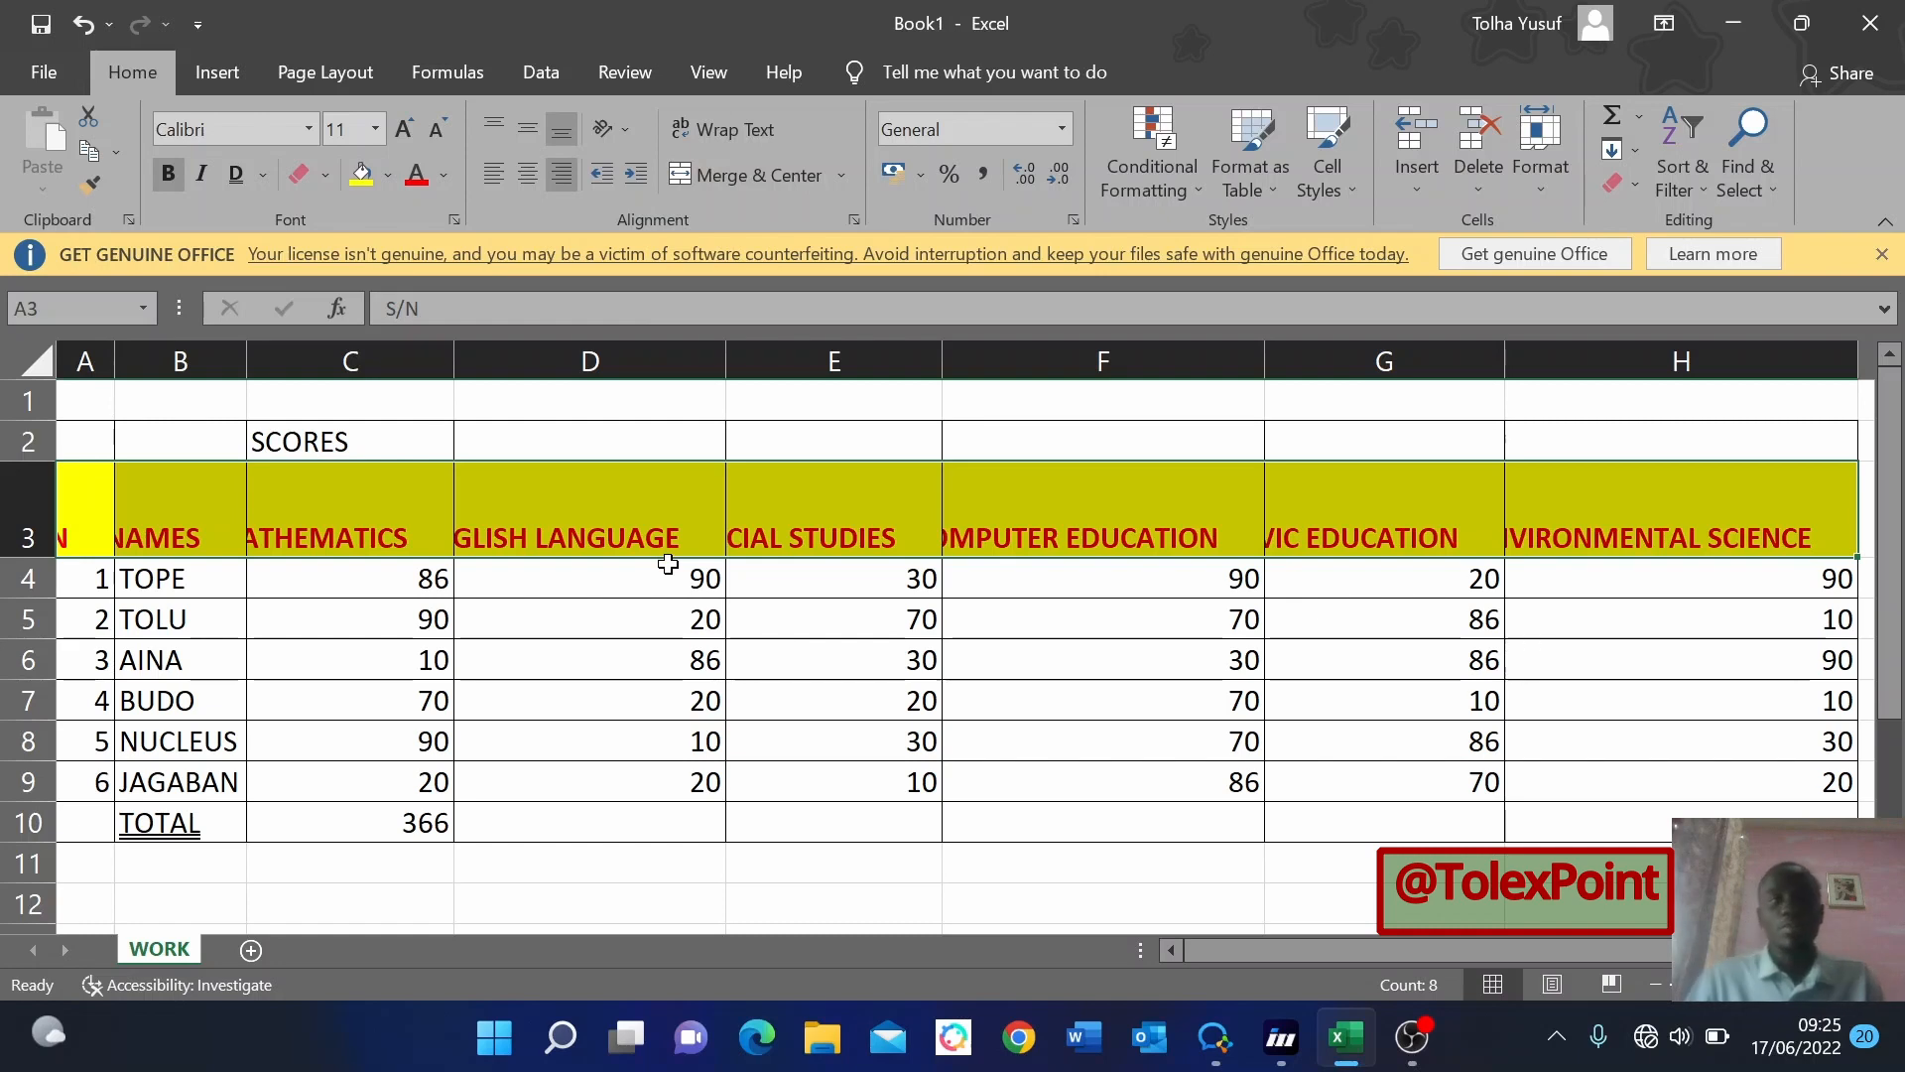
{"action": "key", "text": "ctrl+z"}
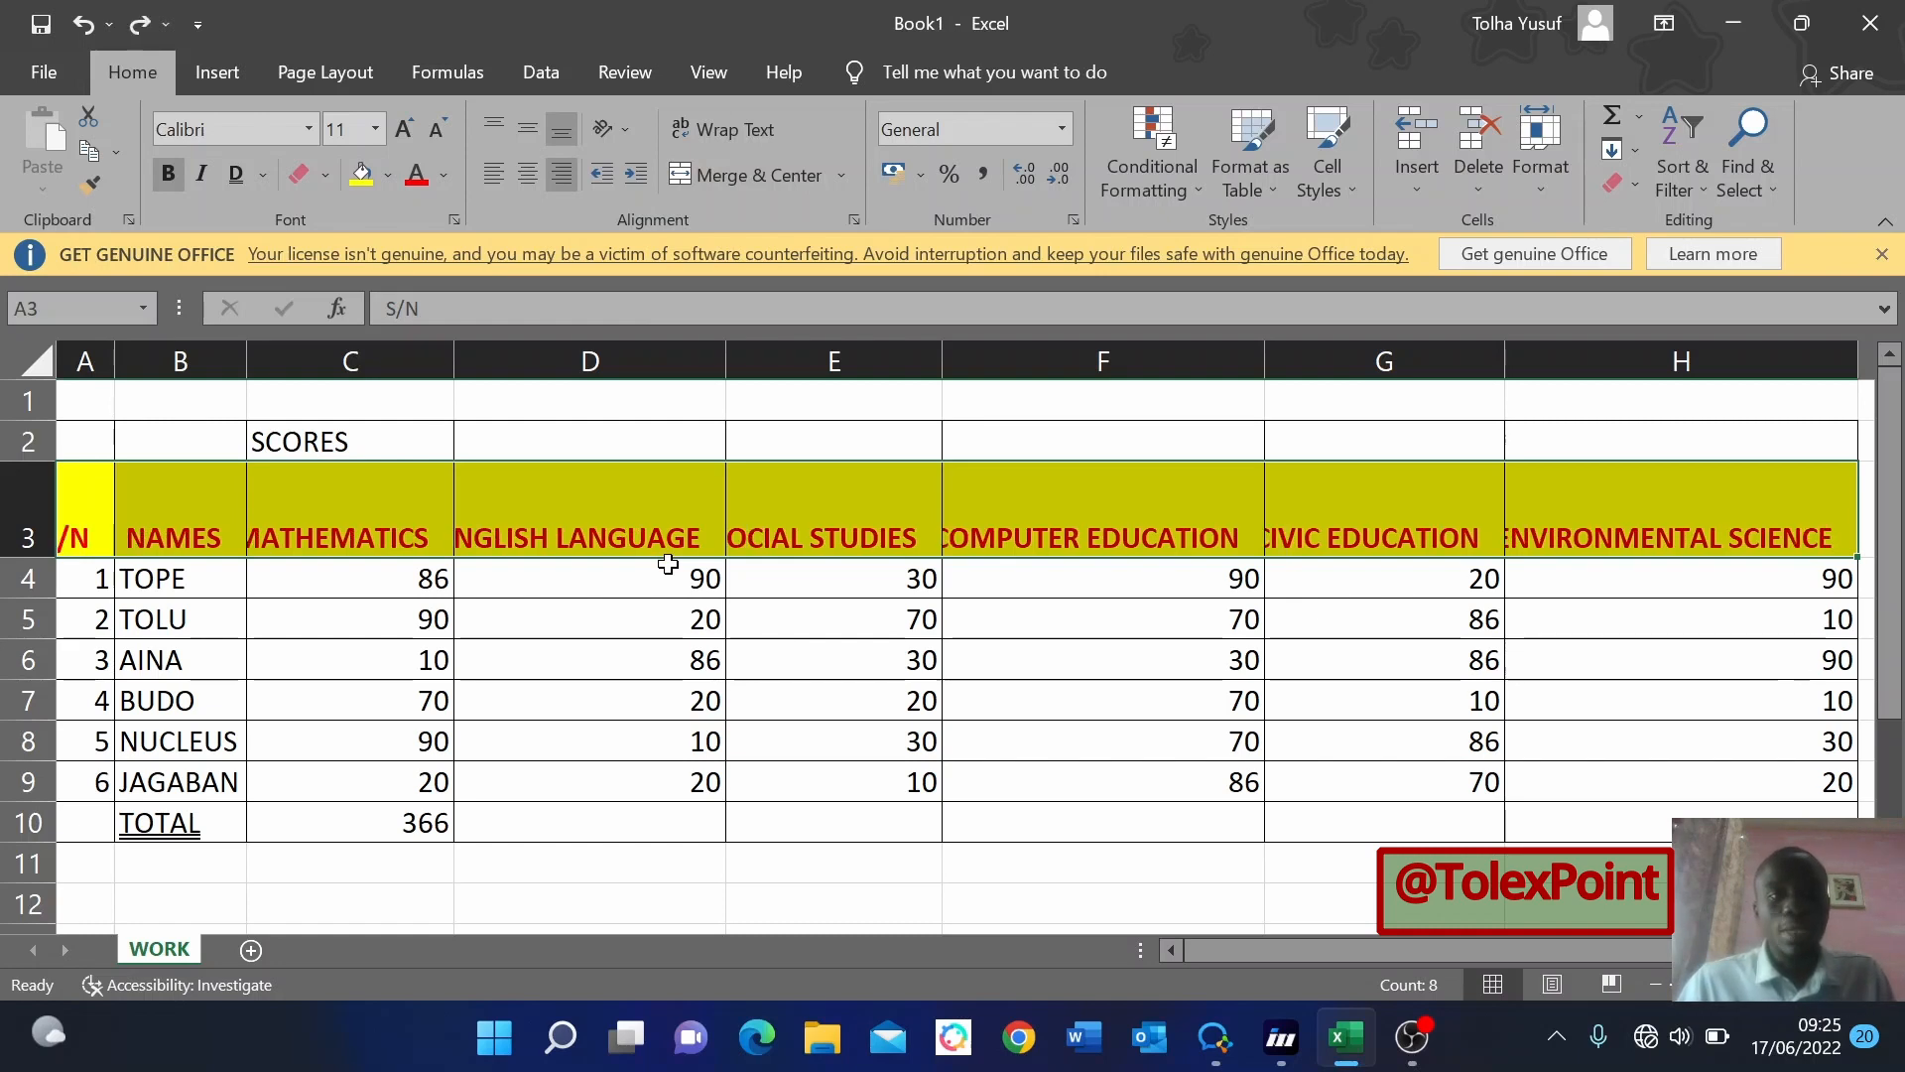
{"action": "key", "text": "ctrl+z"}
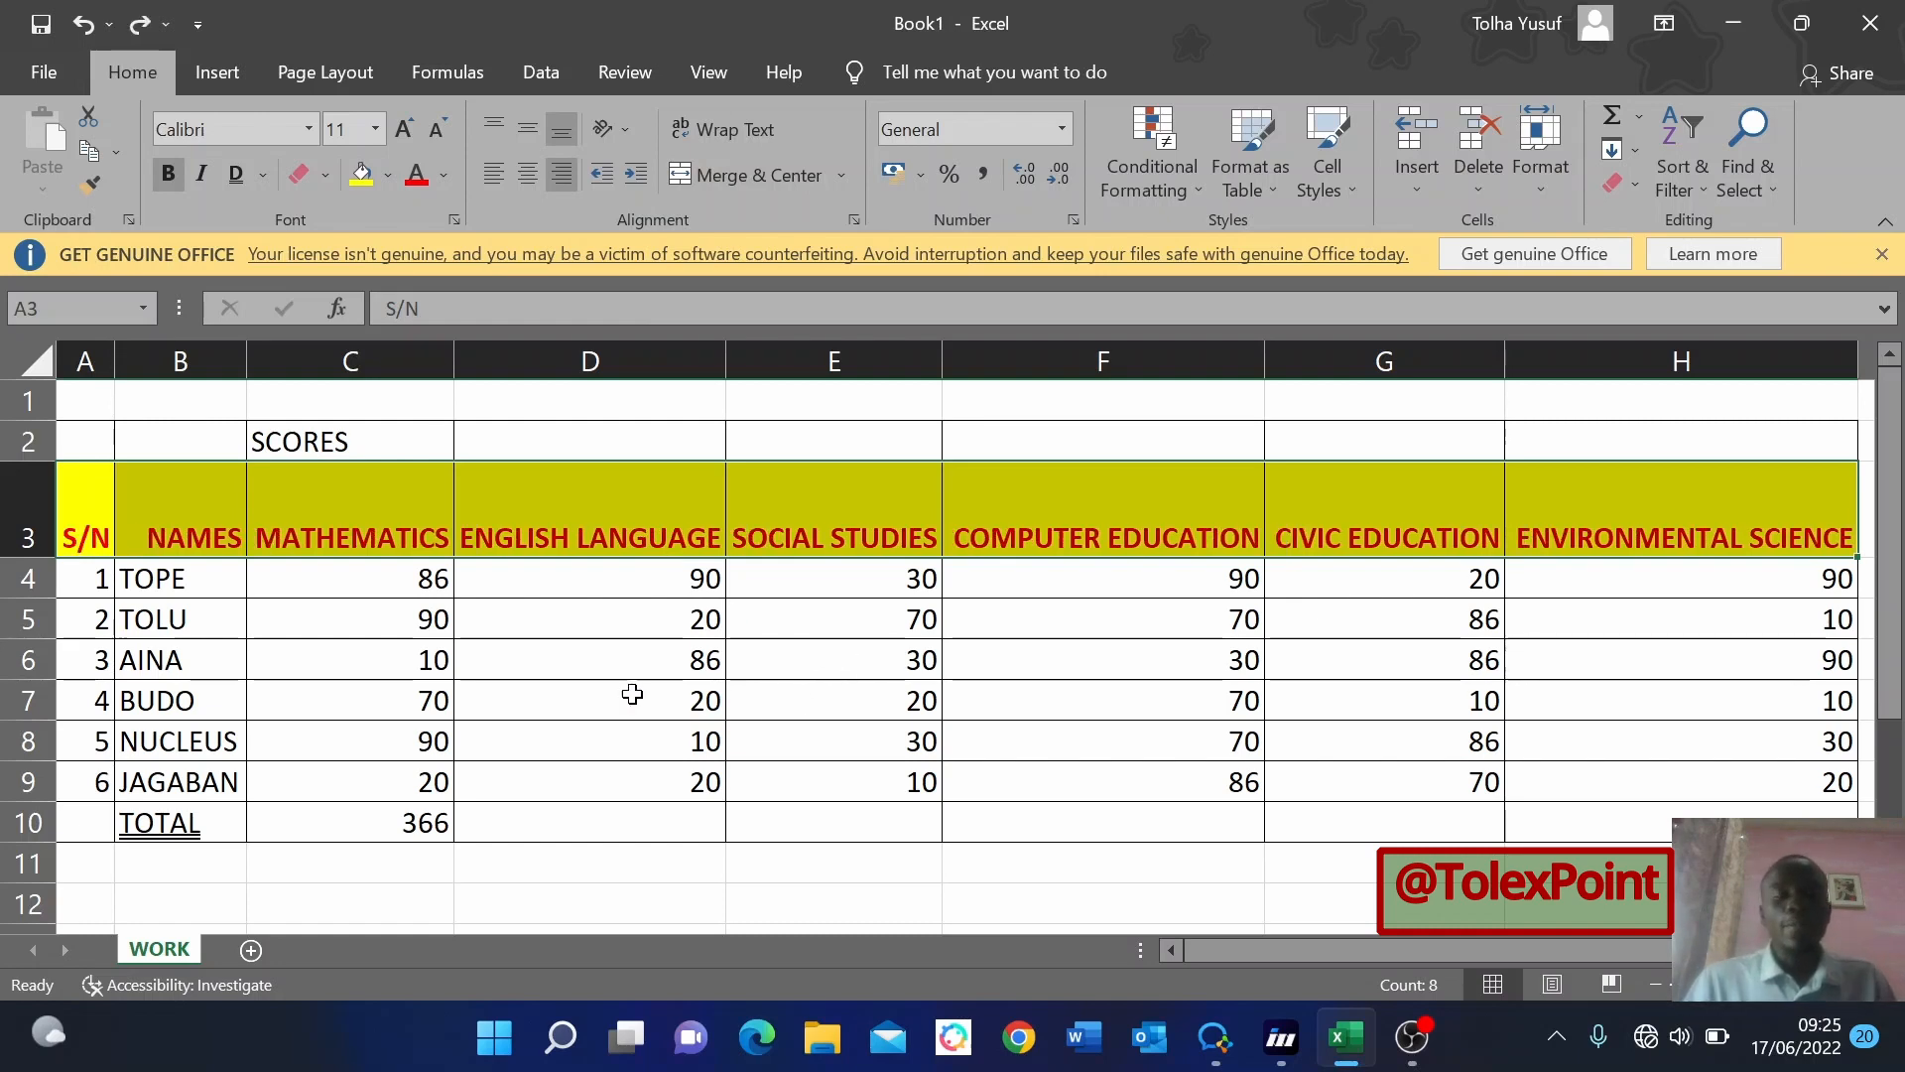
{"action": "left_click", "coordinate": [567, 694]}
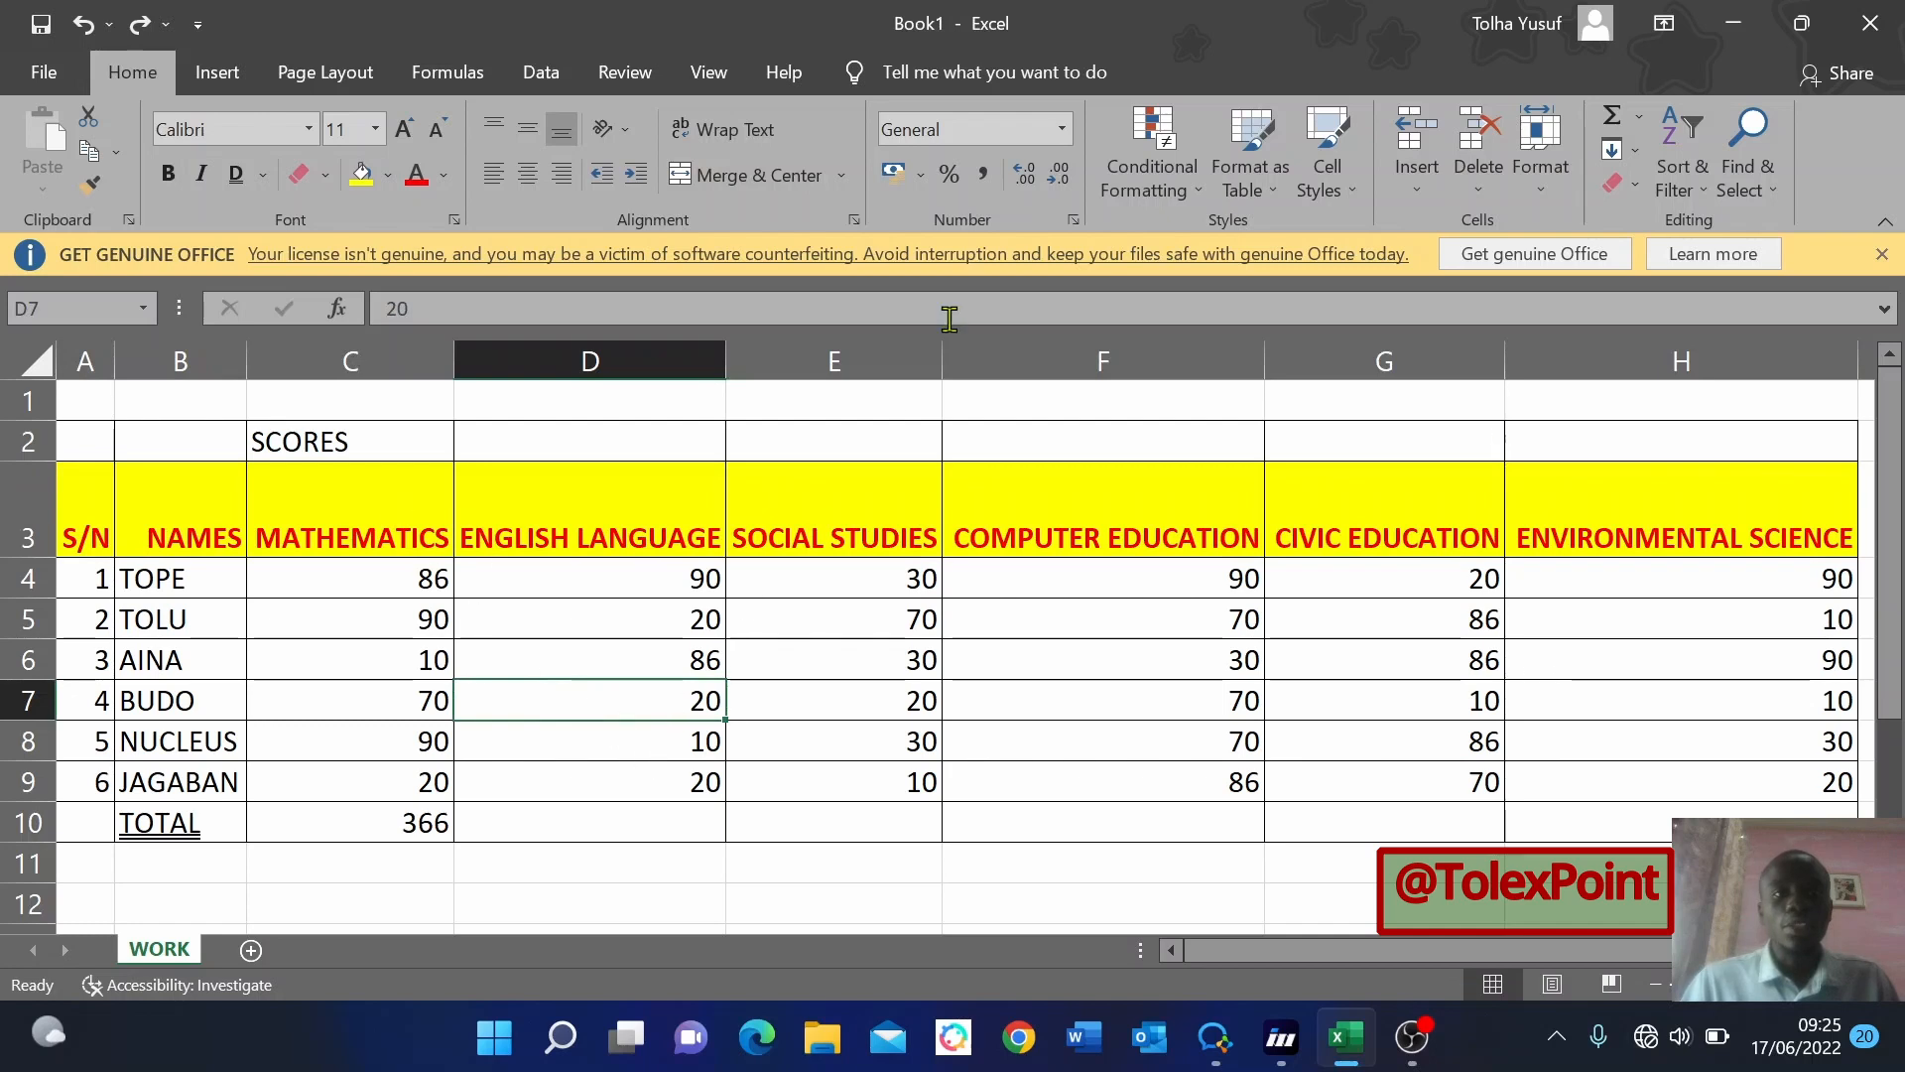
Narrow column F and wrap the COMPUTER EDUCATION heading in F3, centred both horizontally and vertically.
{"action": "left_click", "coordinate": [1148, 502]}
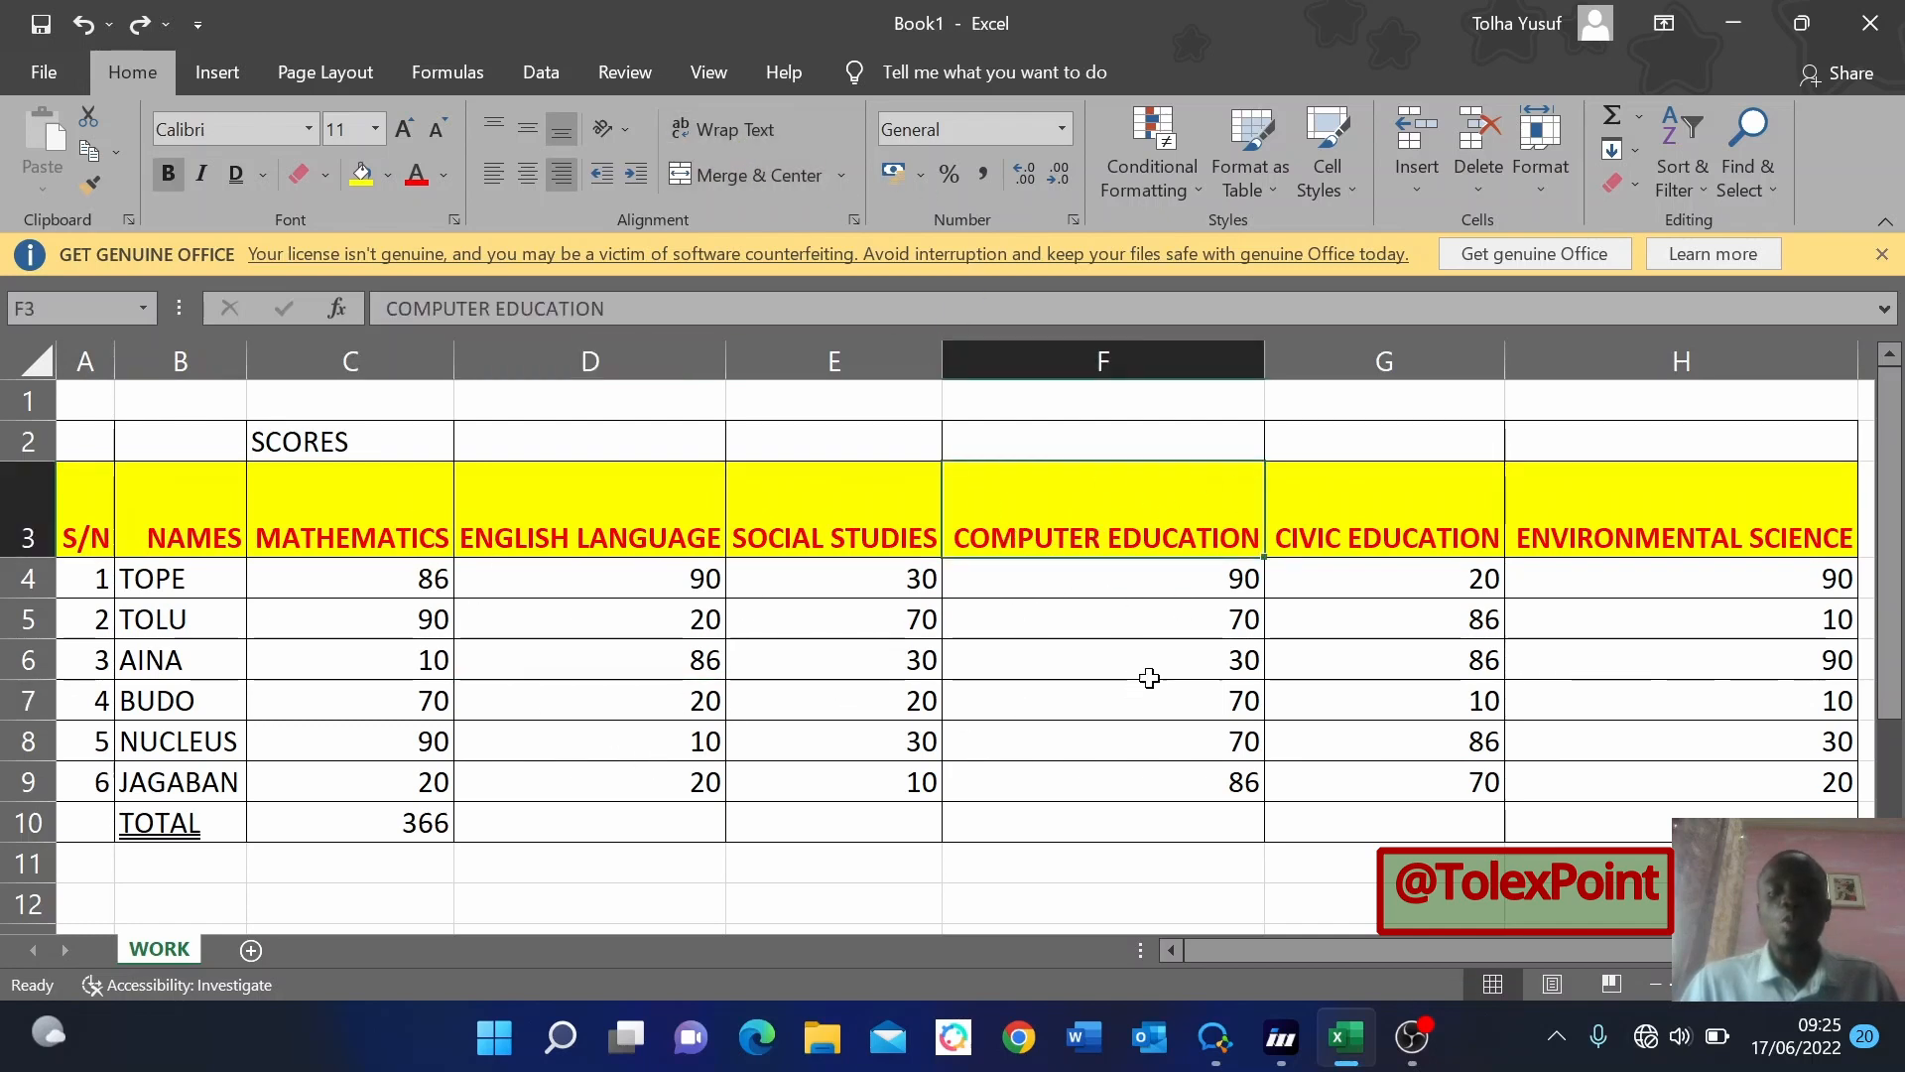
{"action": "left_click_drag", "start_coordinate": [1264, 361], "coordinate": [1185, 363]}
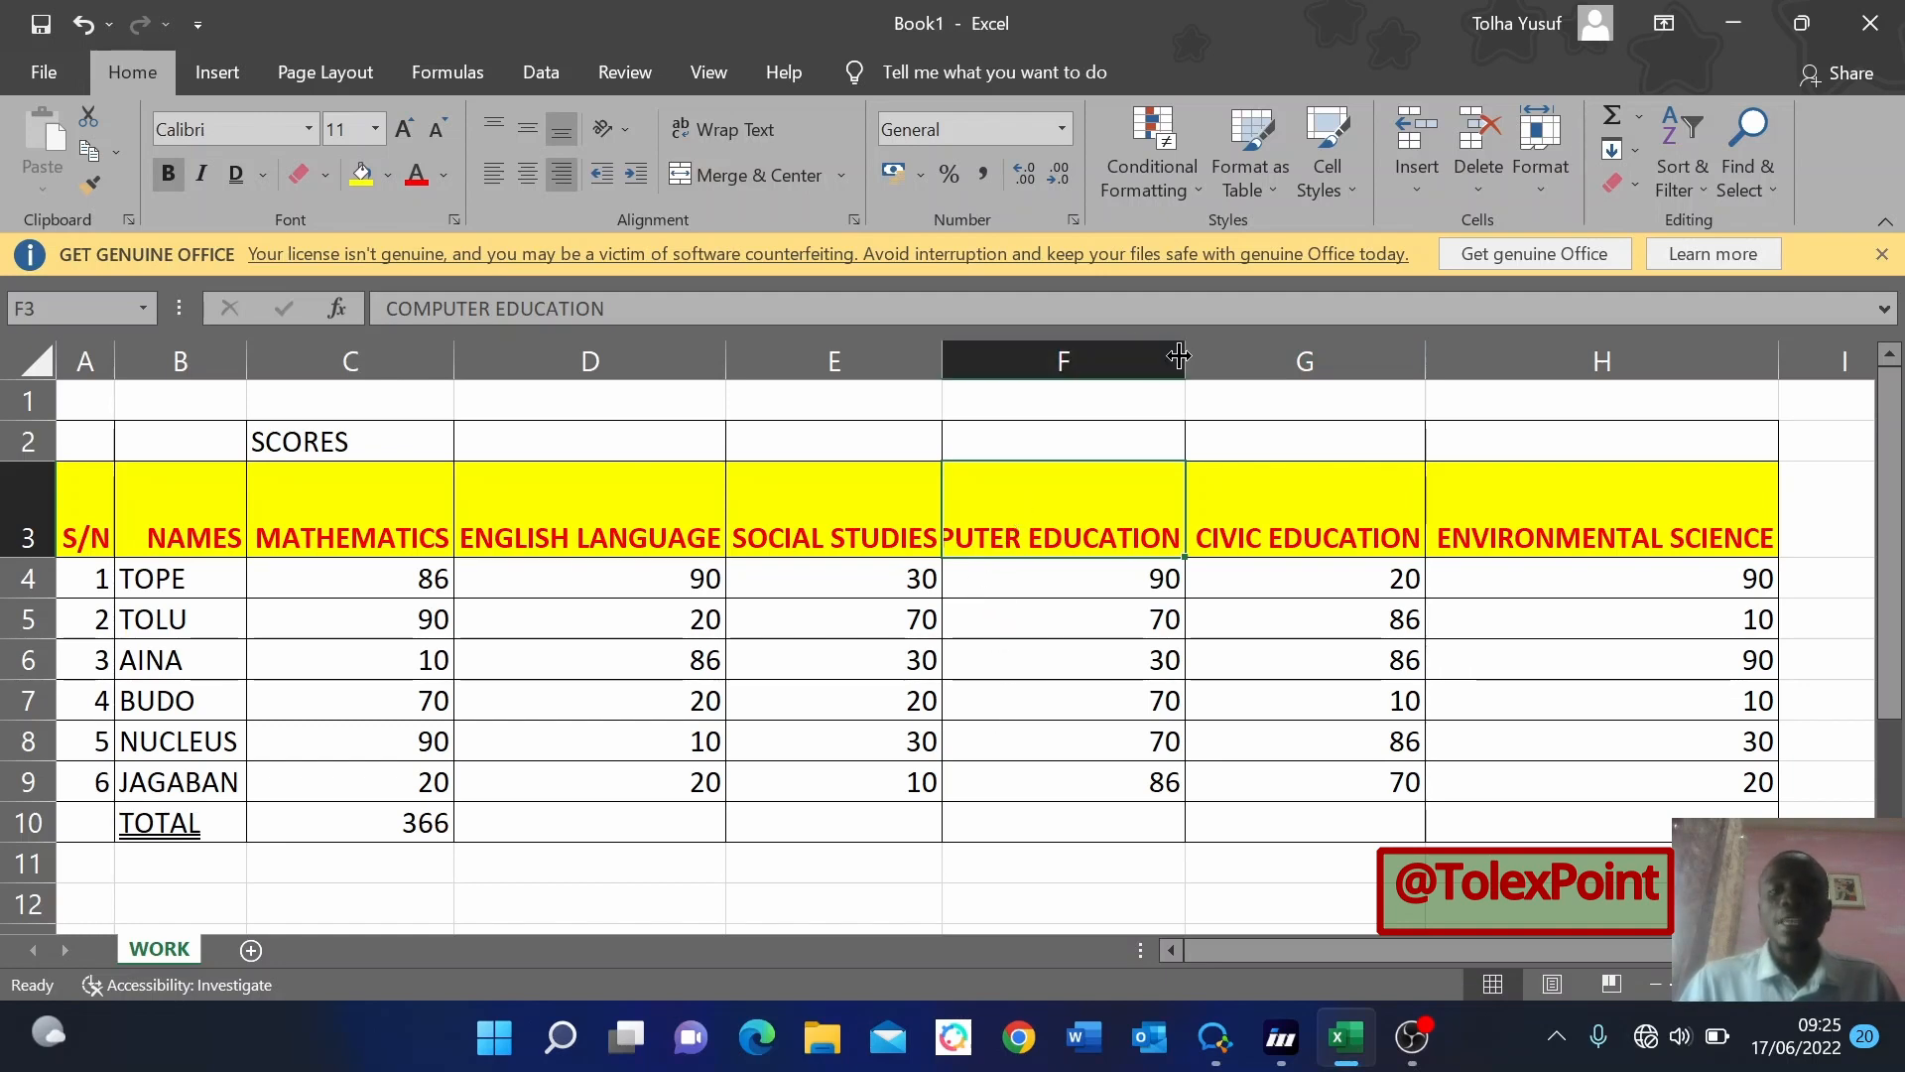
{"action": "left_click_drag", "start_coordinate": [1186, 361], "coordinate": [1151, 353]}
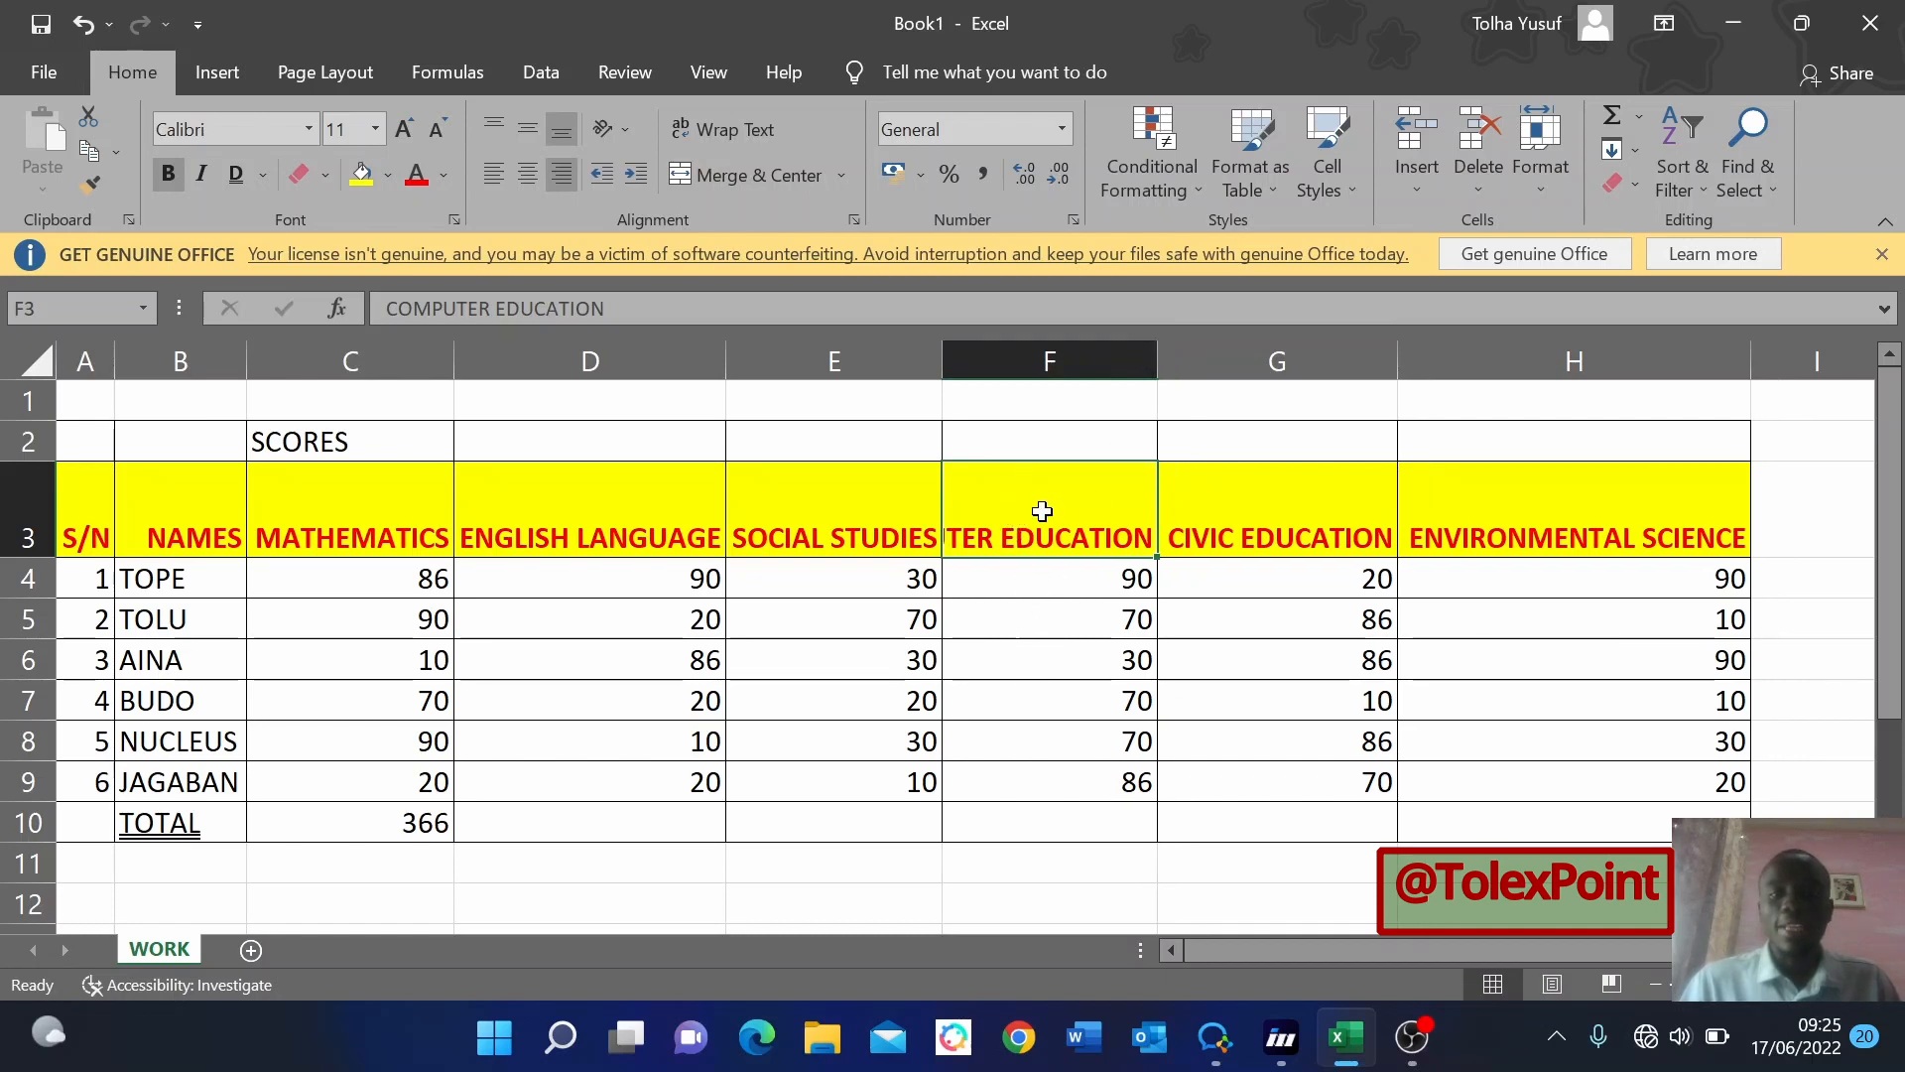
{"action": "left_click", "coordinate": [692, 130]}
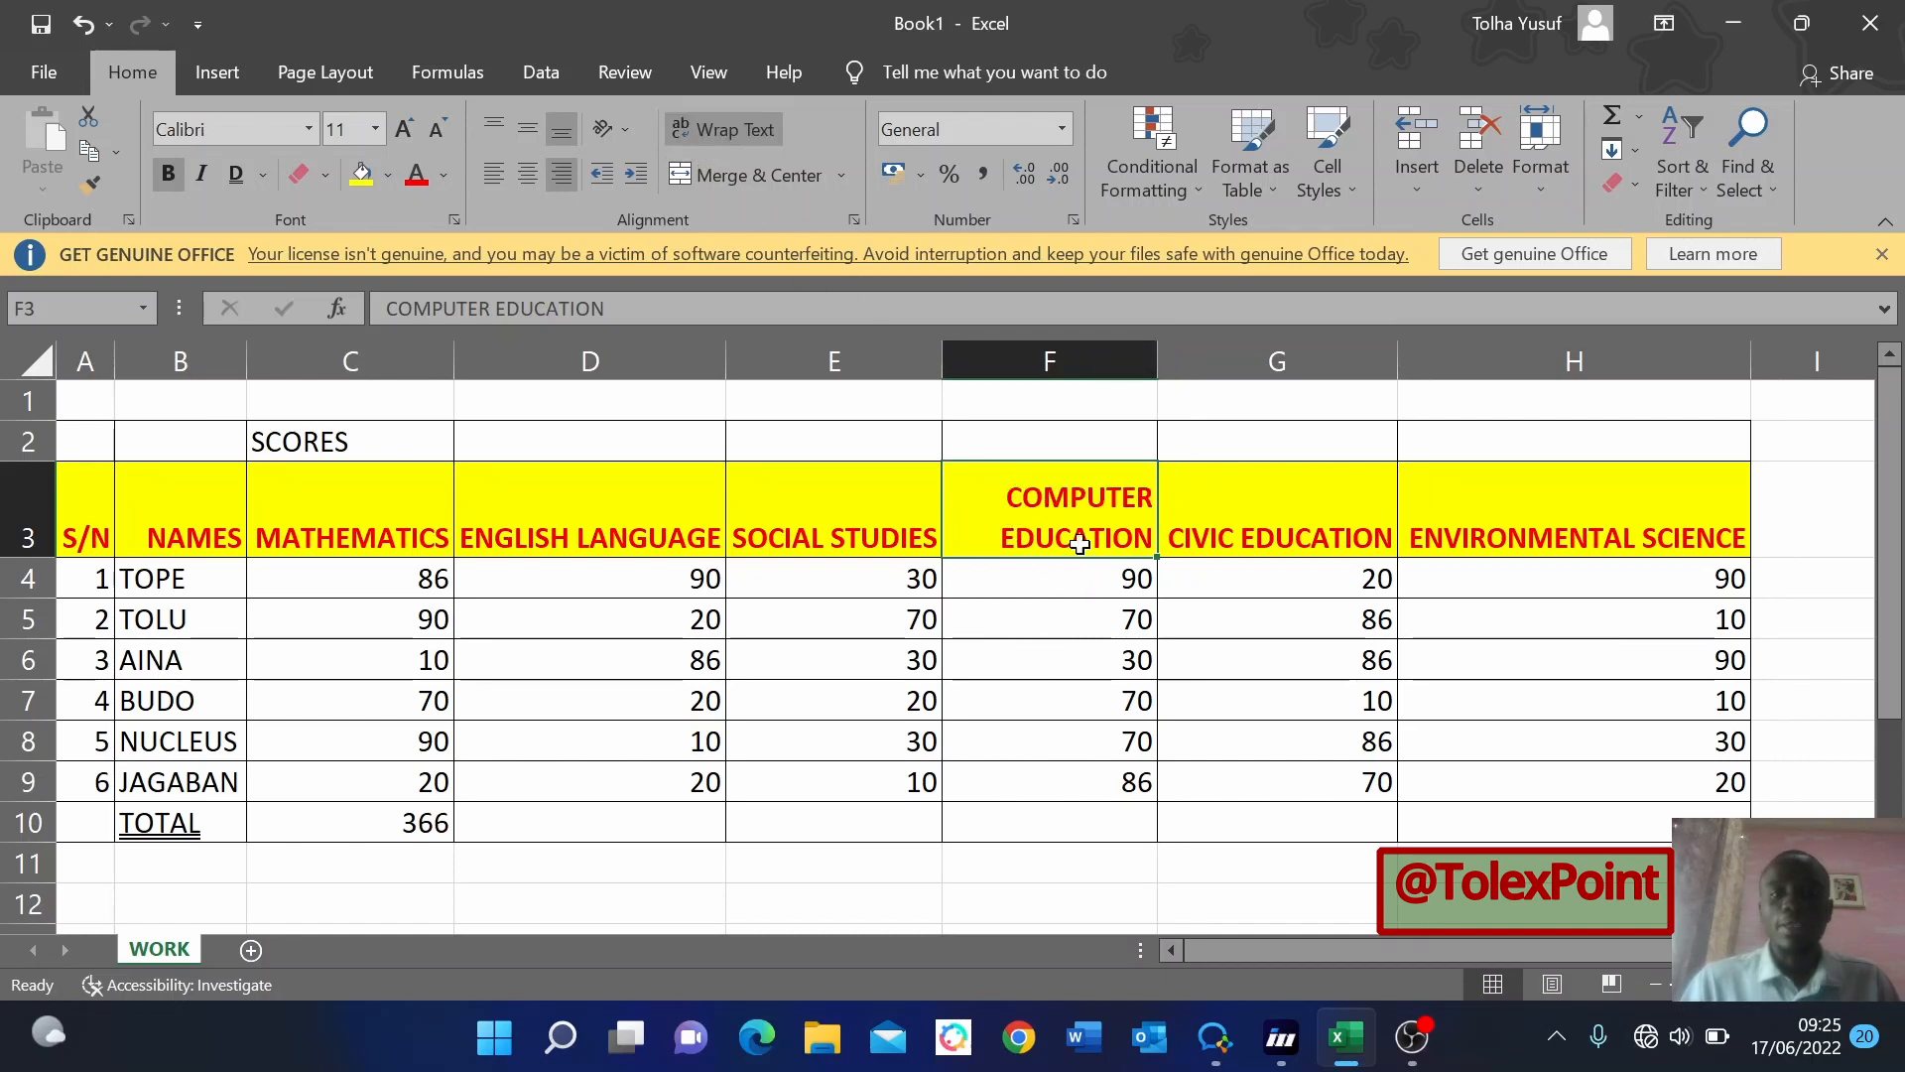
{"action": "left_click", "coordinate": [532, 176]}
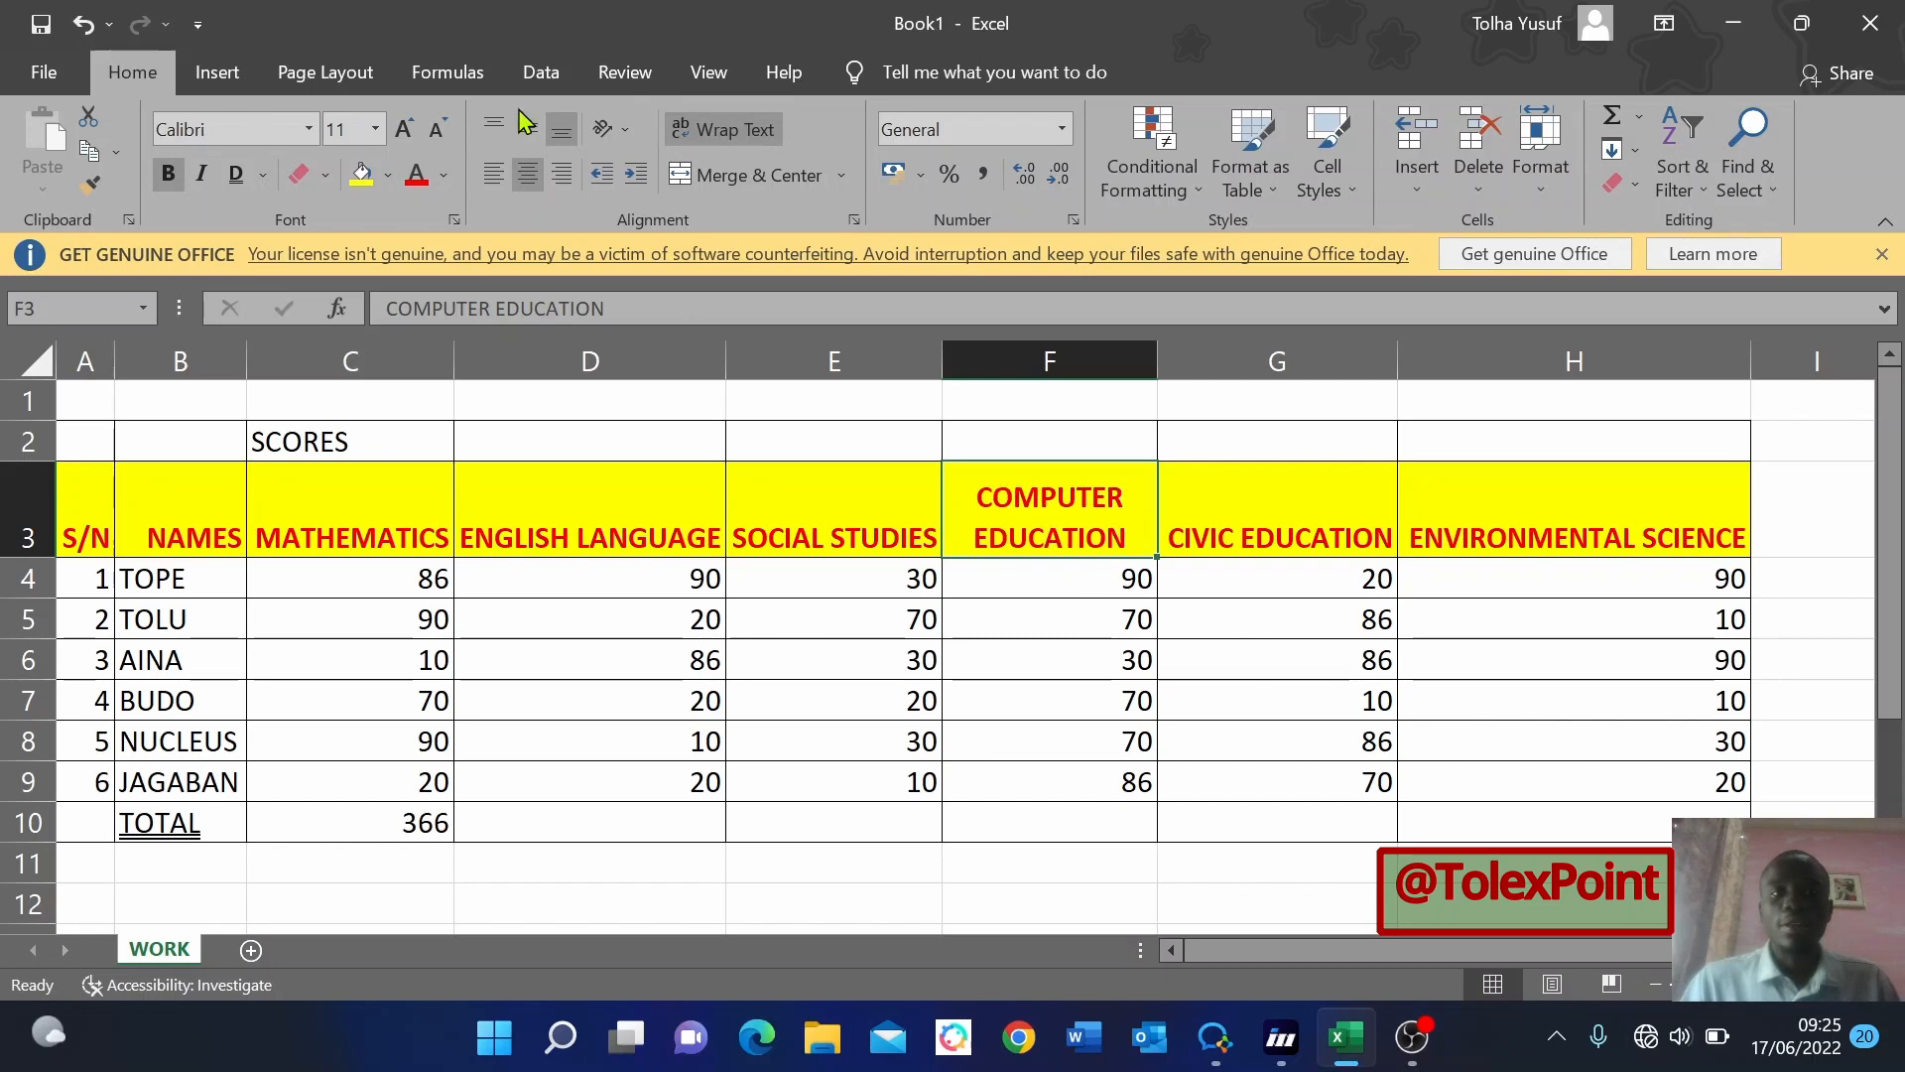
{"action": "left_click", "coordinate": [527, 131]}
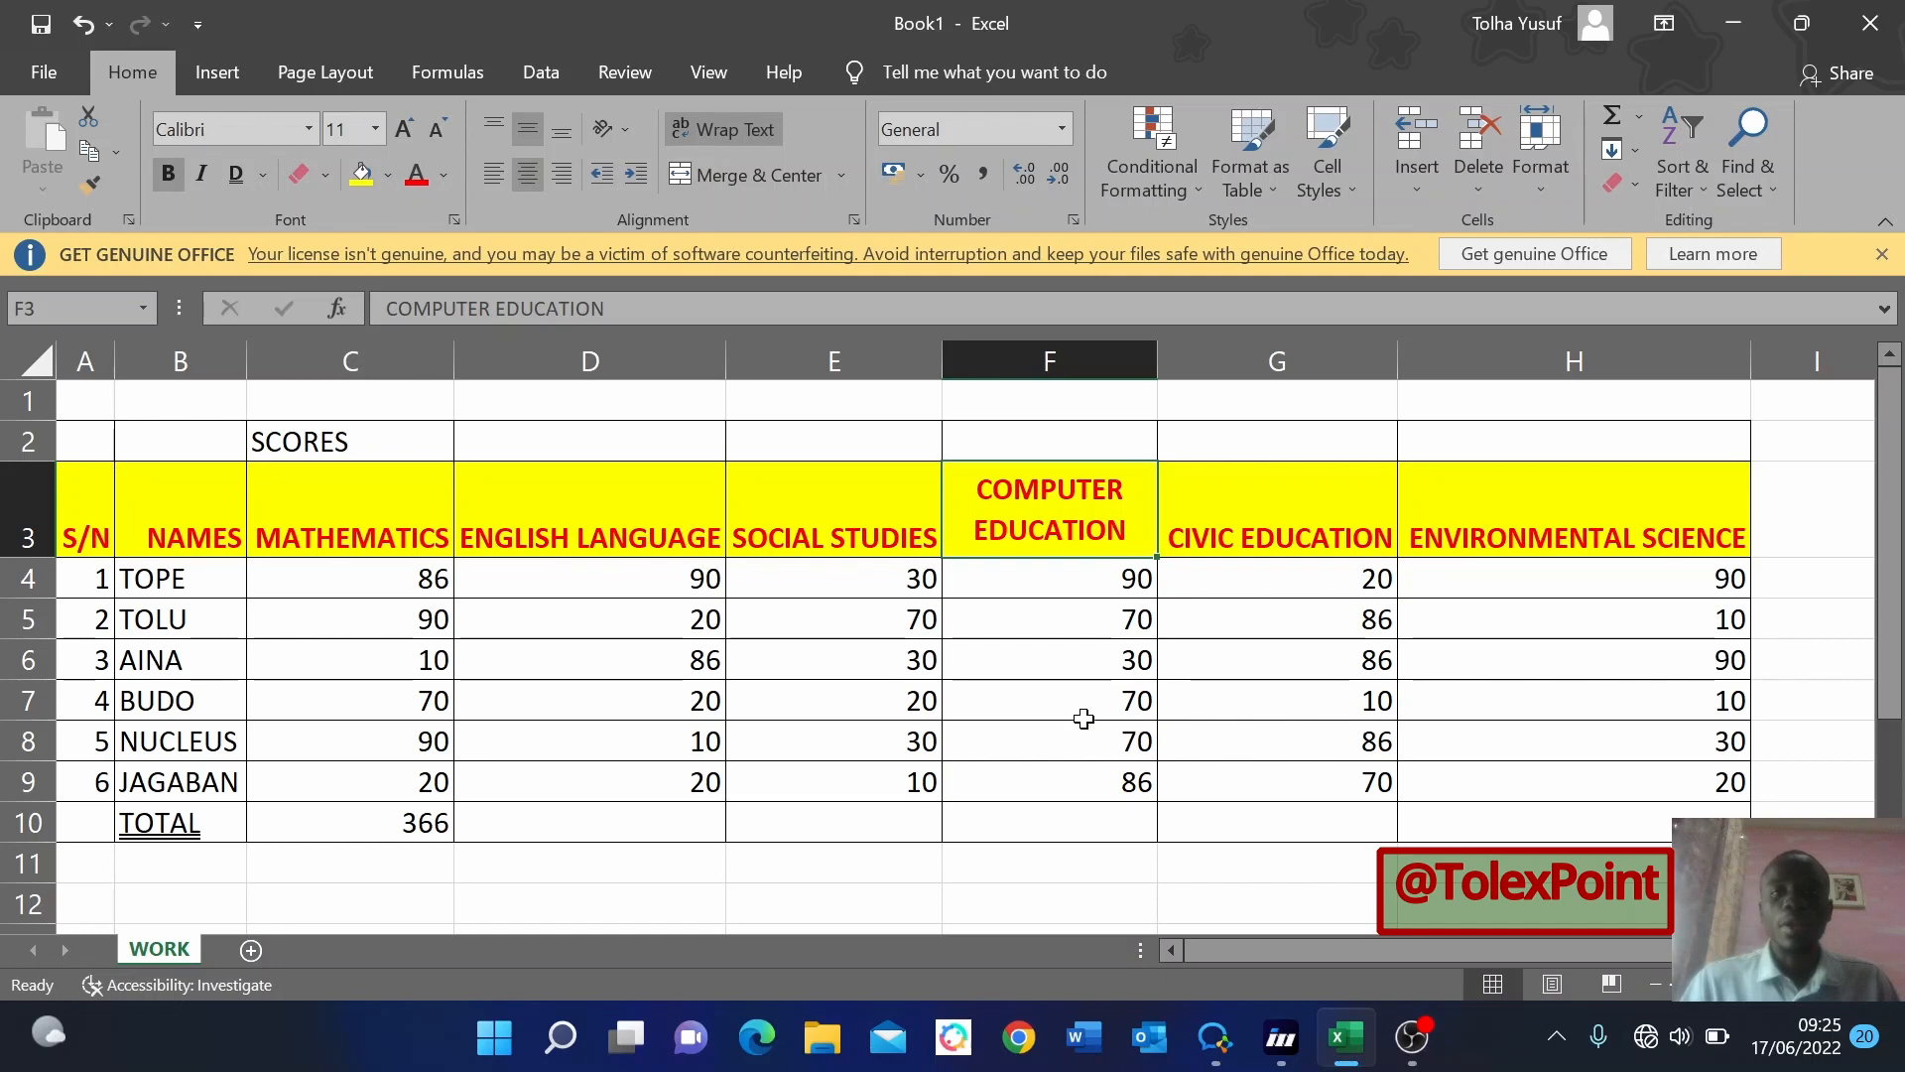
Narrow column H and wrap the ENVIRONMENTAL SCIENCE heading in H3, centred both horizontally and vertically.
{"action": "left_click", "coordinate": [1518, 518]}
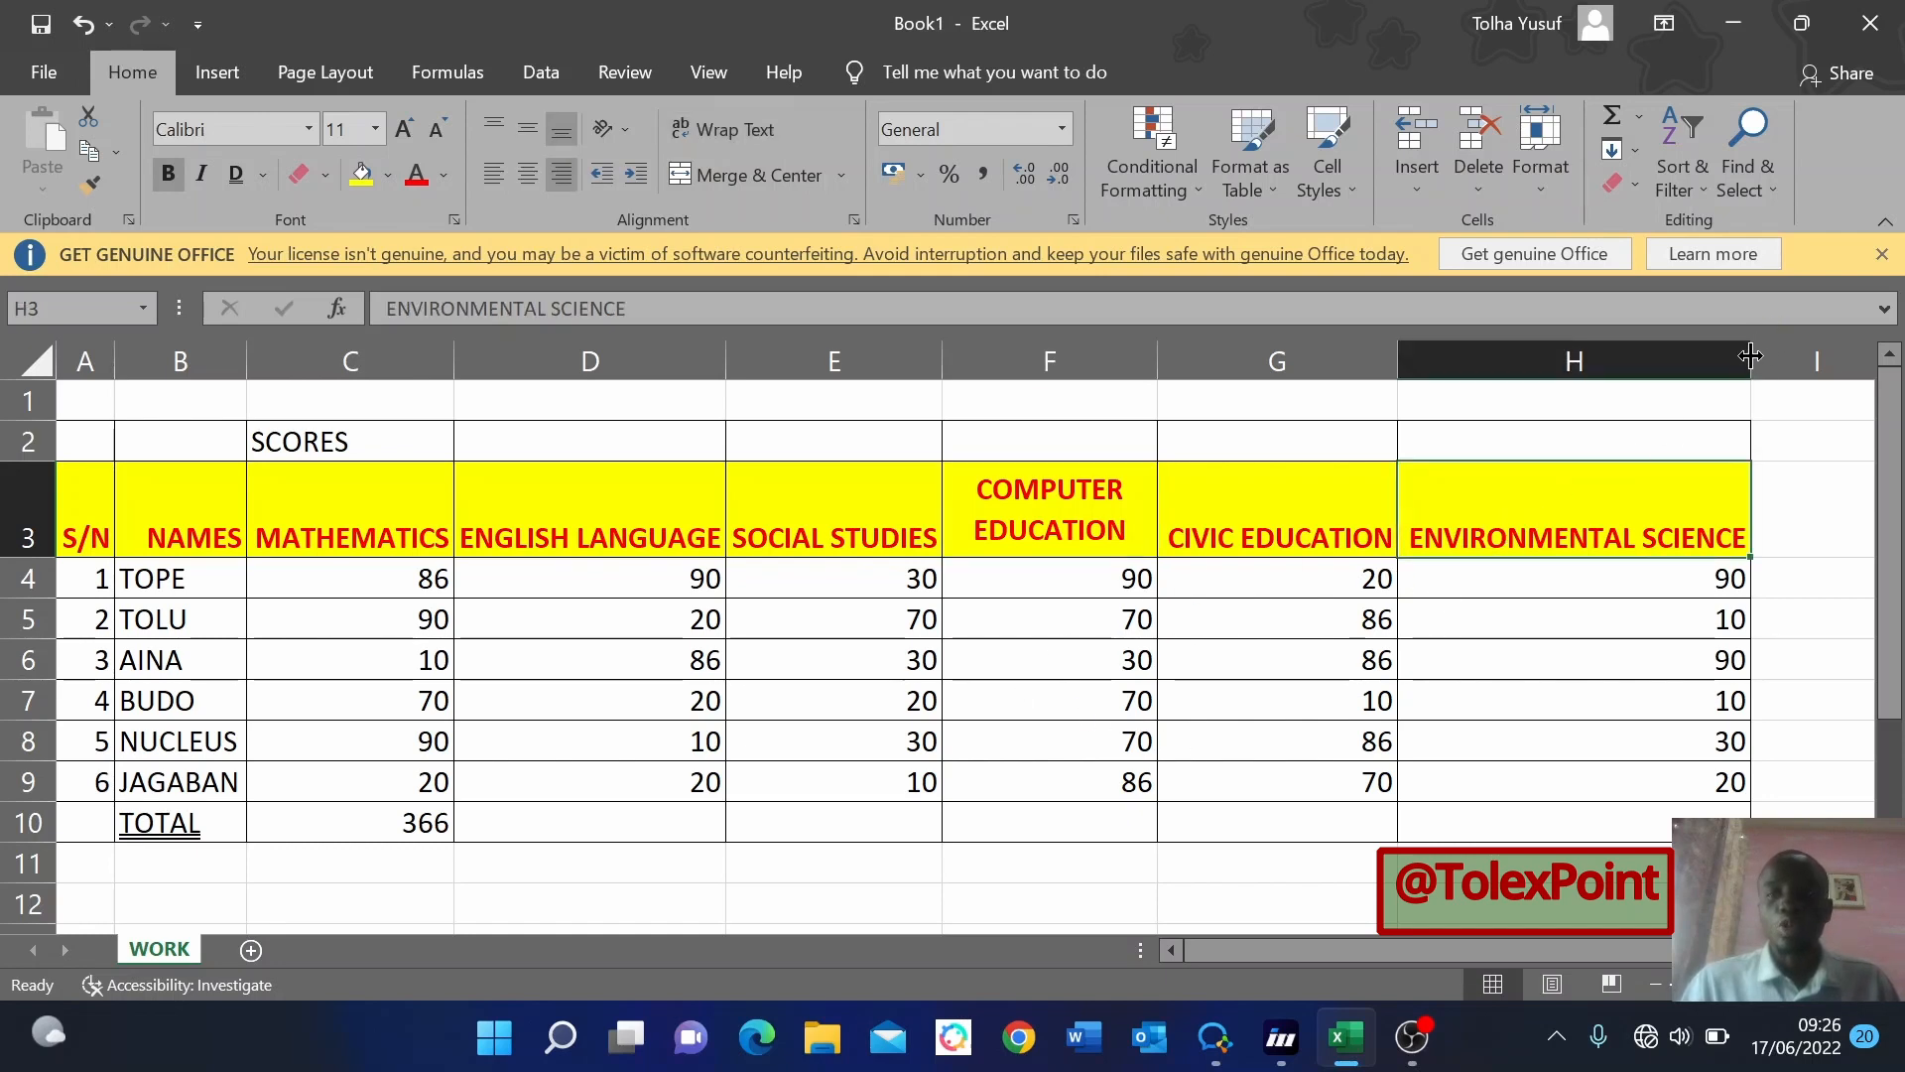
{"action": "left_click_drag", "start_coordinate": [1751, 354], "coordinate": [1634, 371]}
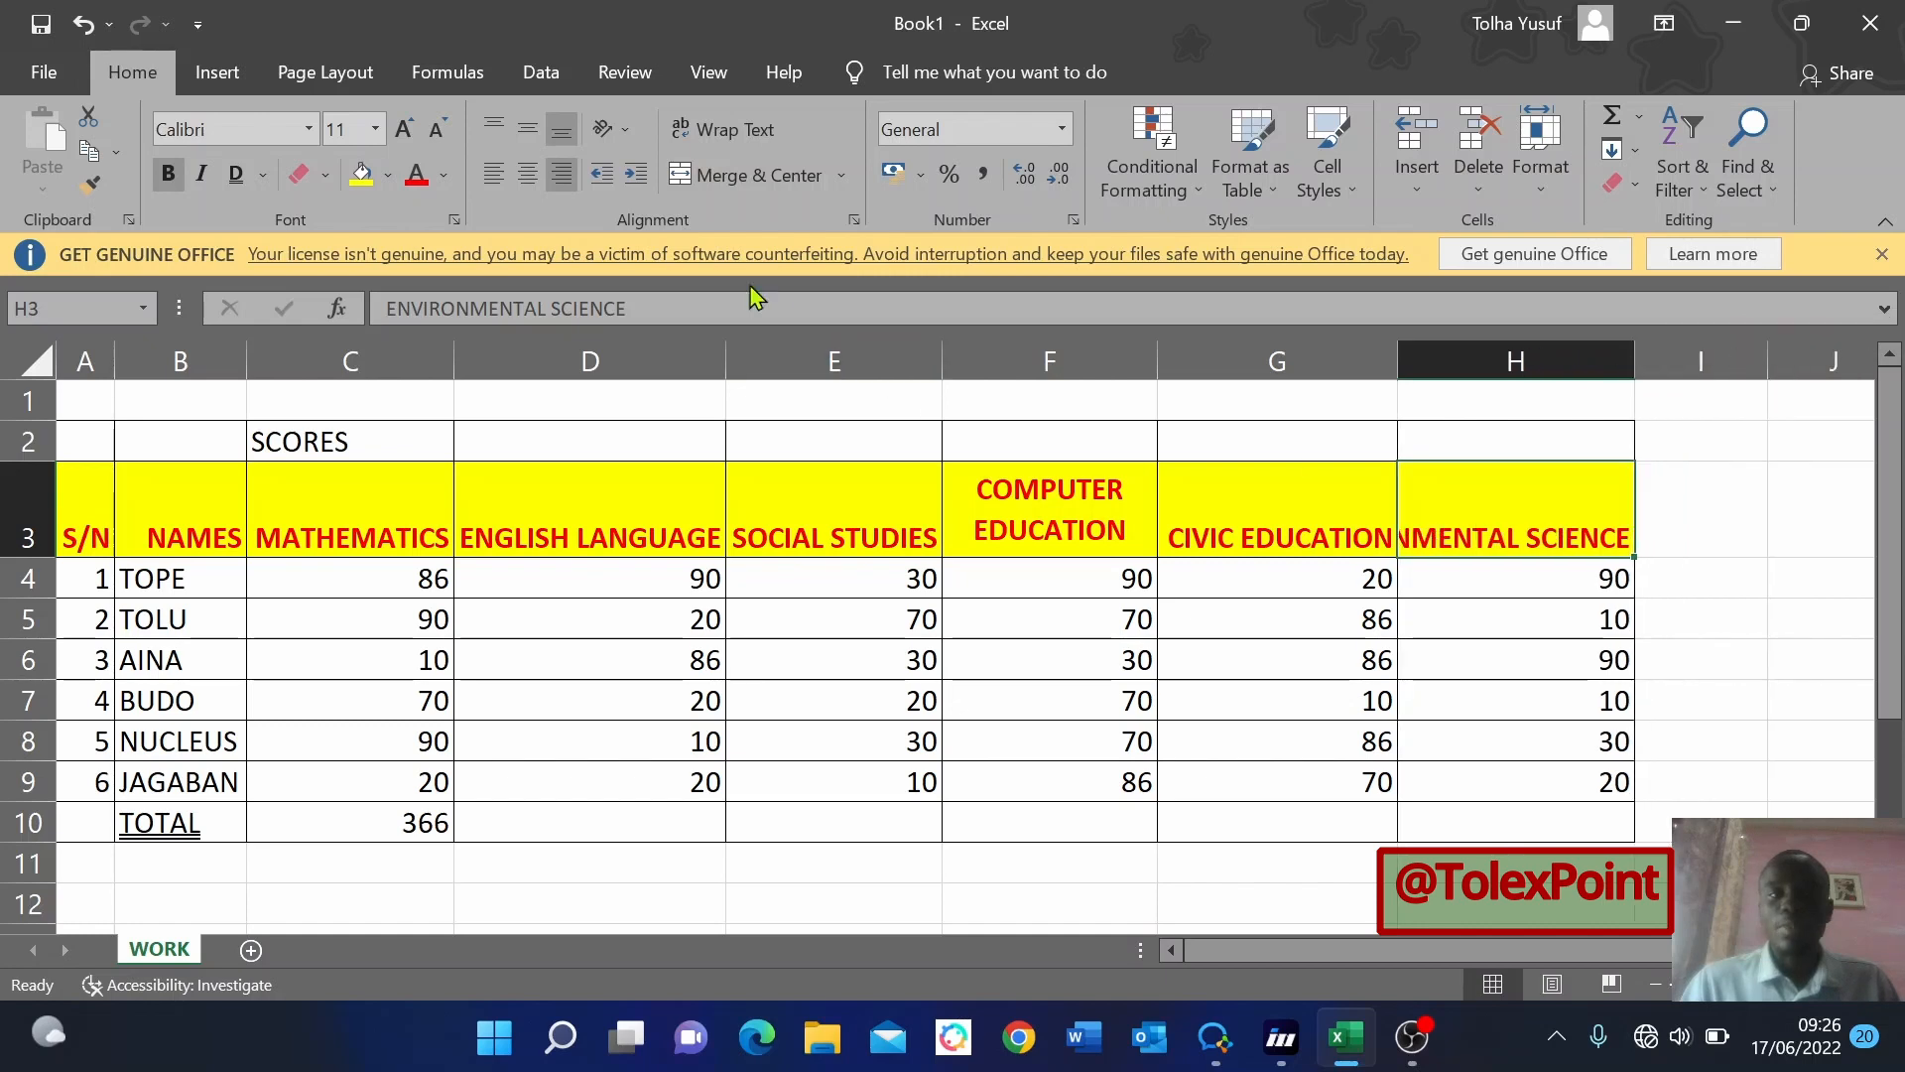
{"action": "left_click", "coordinate": [752, 134]}
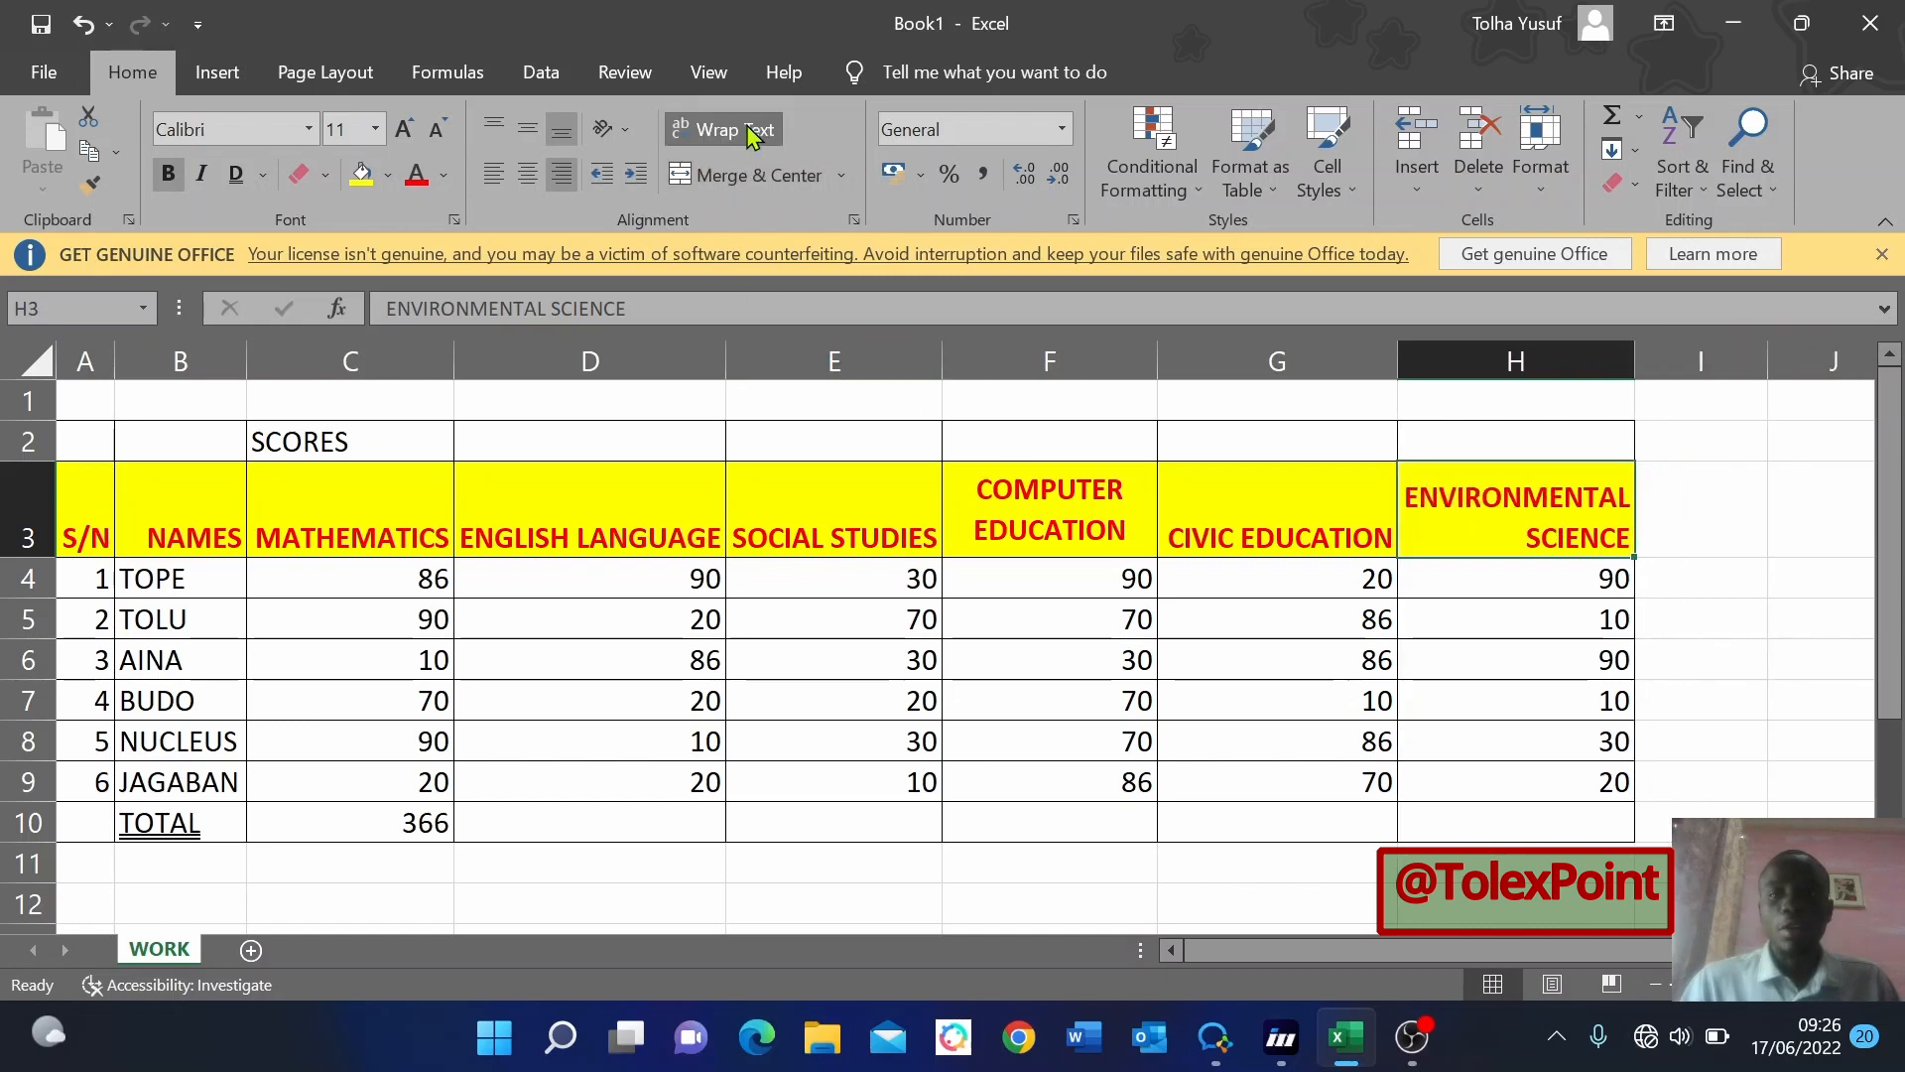
{"action": "left_click", "coordinate": [528, 186]}
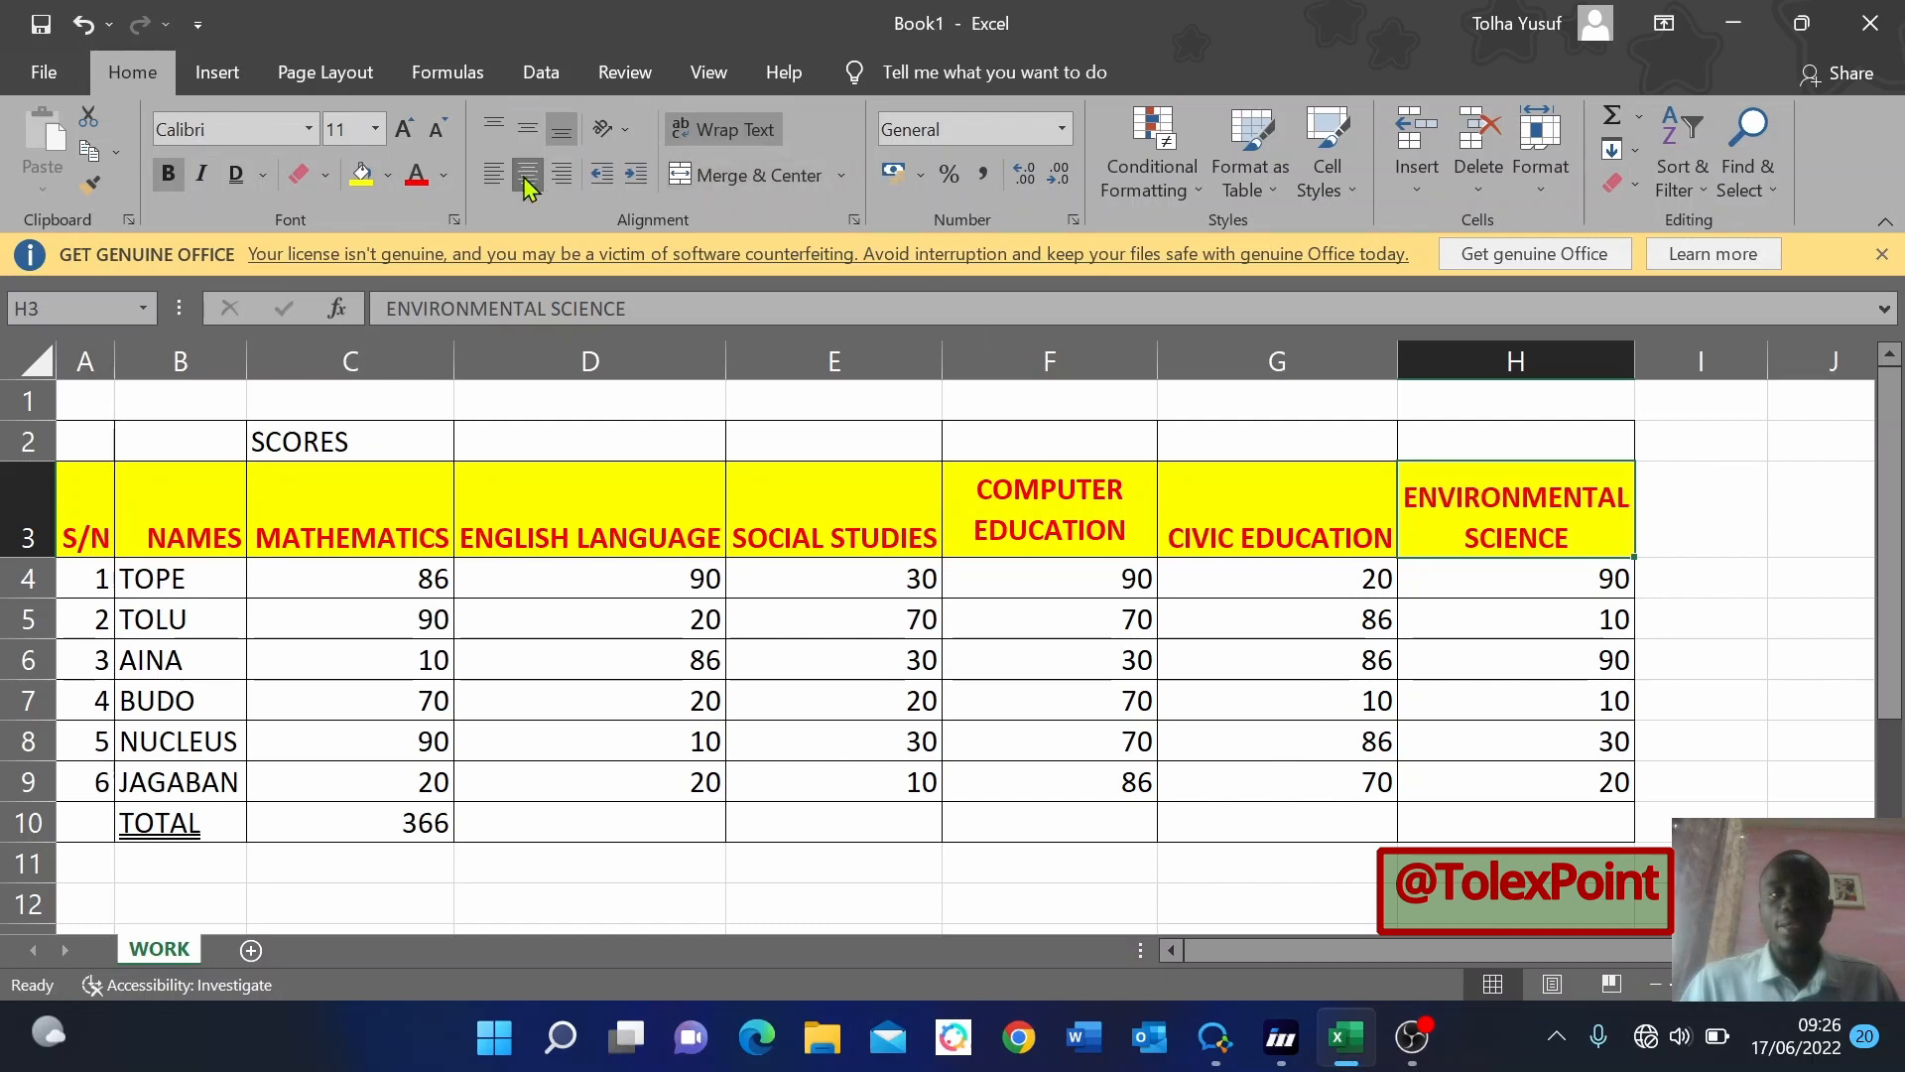
{"action": "left_click", "coordinate": [527, 129]}
{"action": "left_click", "coordinate": [1485, 703]}
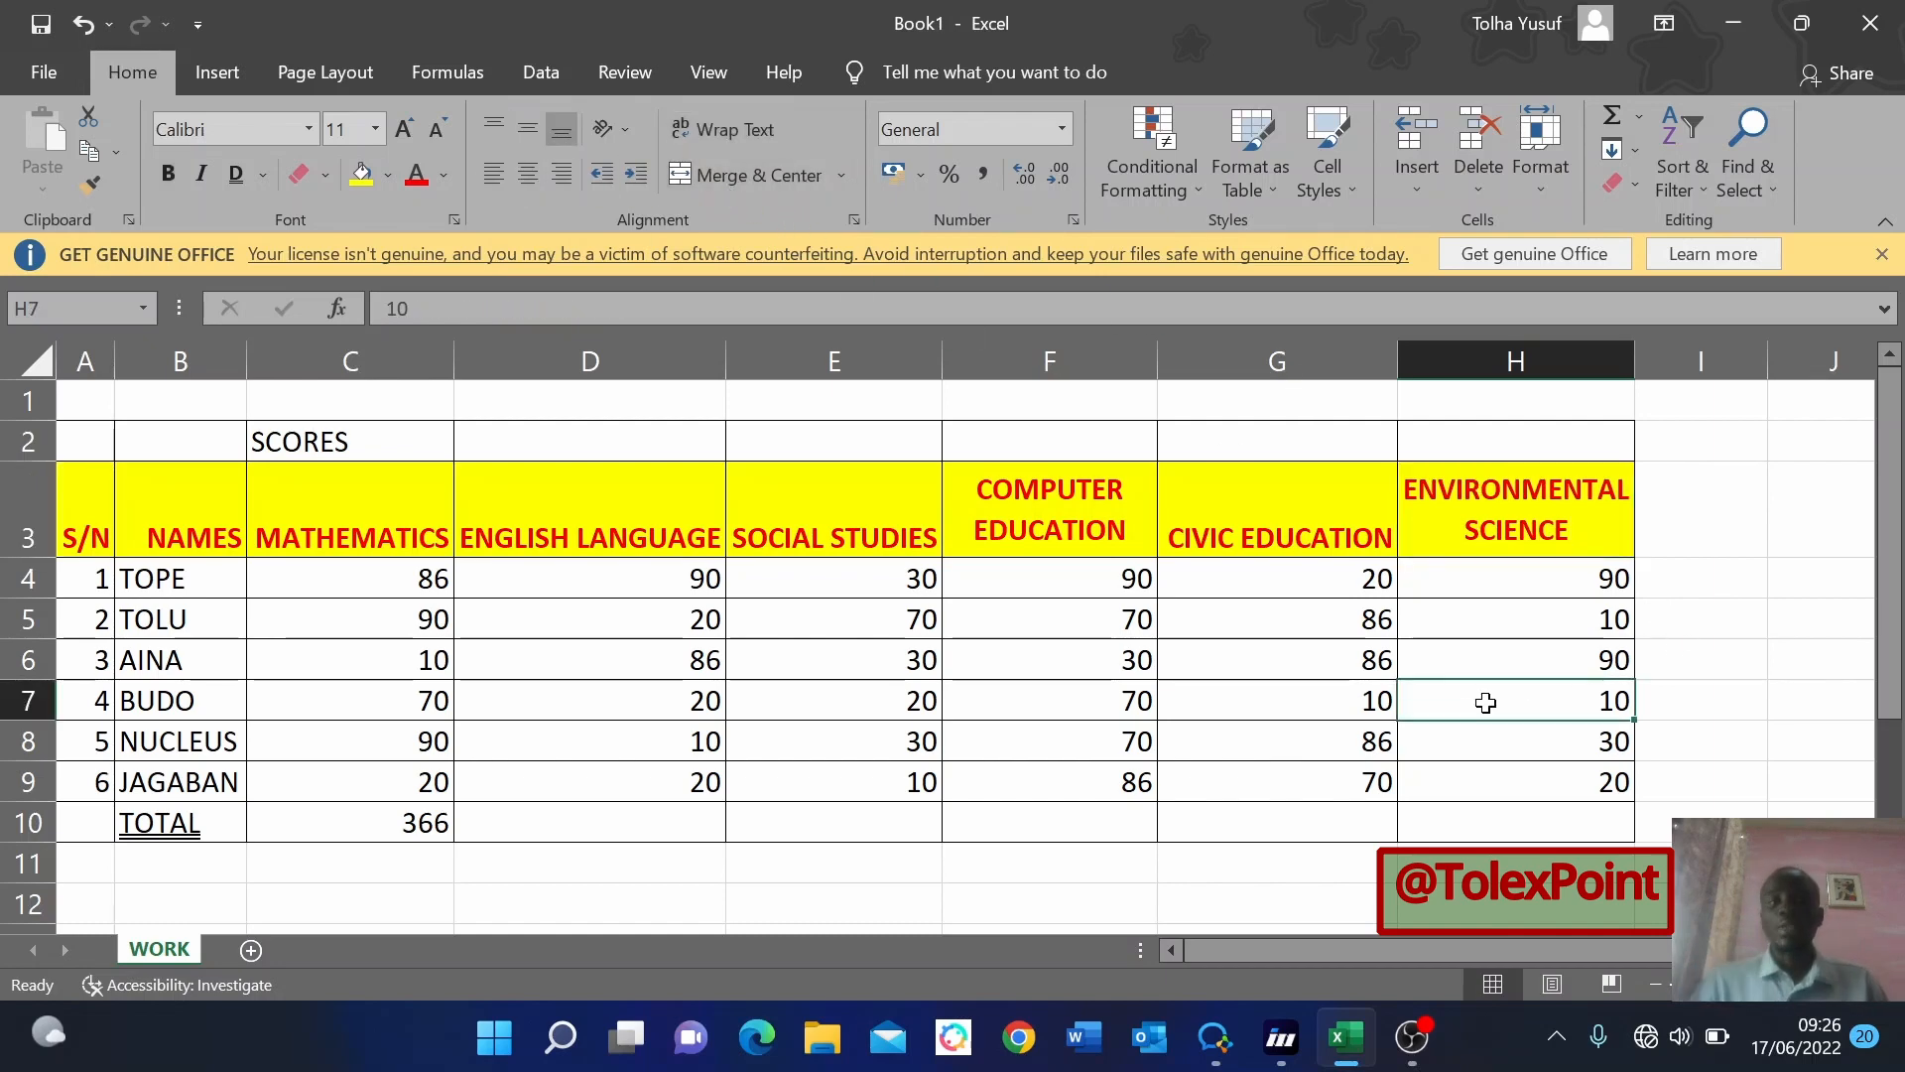
Narrow column D and wrap the ENGLISH LANGUAGE heading in D3, centred both horizontally and vertically.
{"action": "left_click_drag", "start_coordinate": [724, 363], "coordinate": [659, 364]}
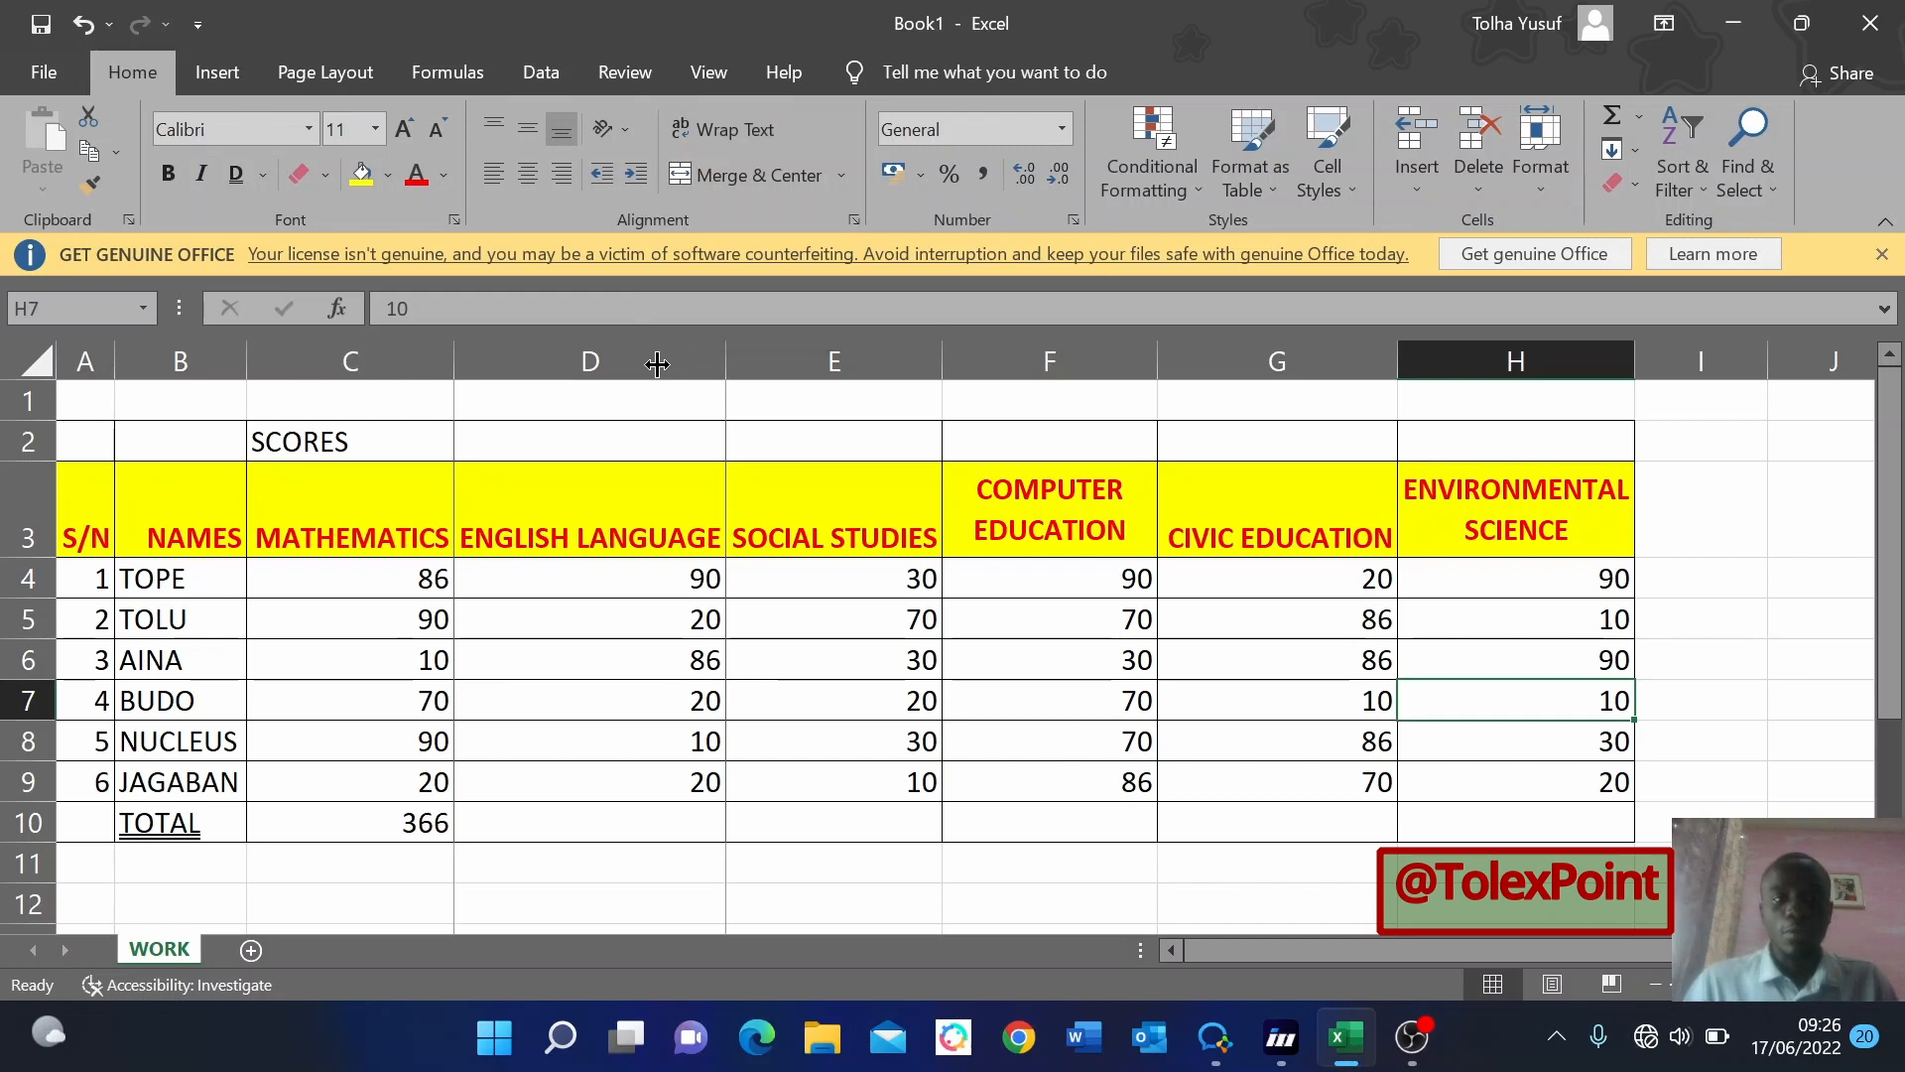
{"action": "left_click", "coordinate": [566, 498]}
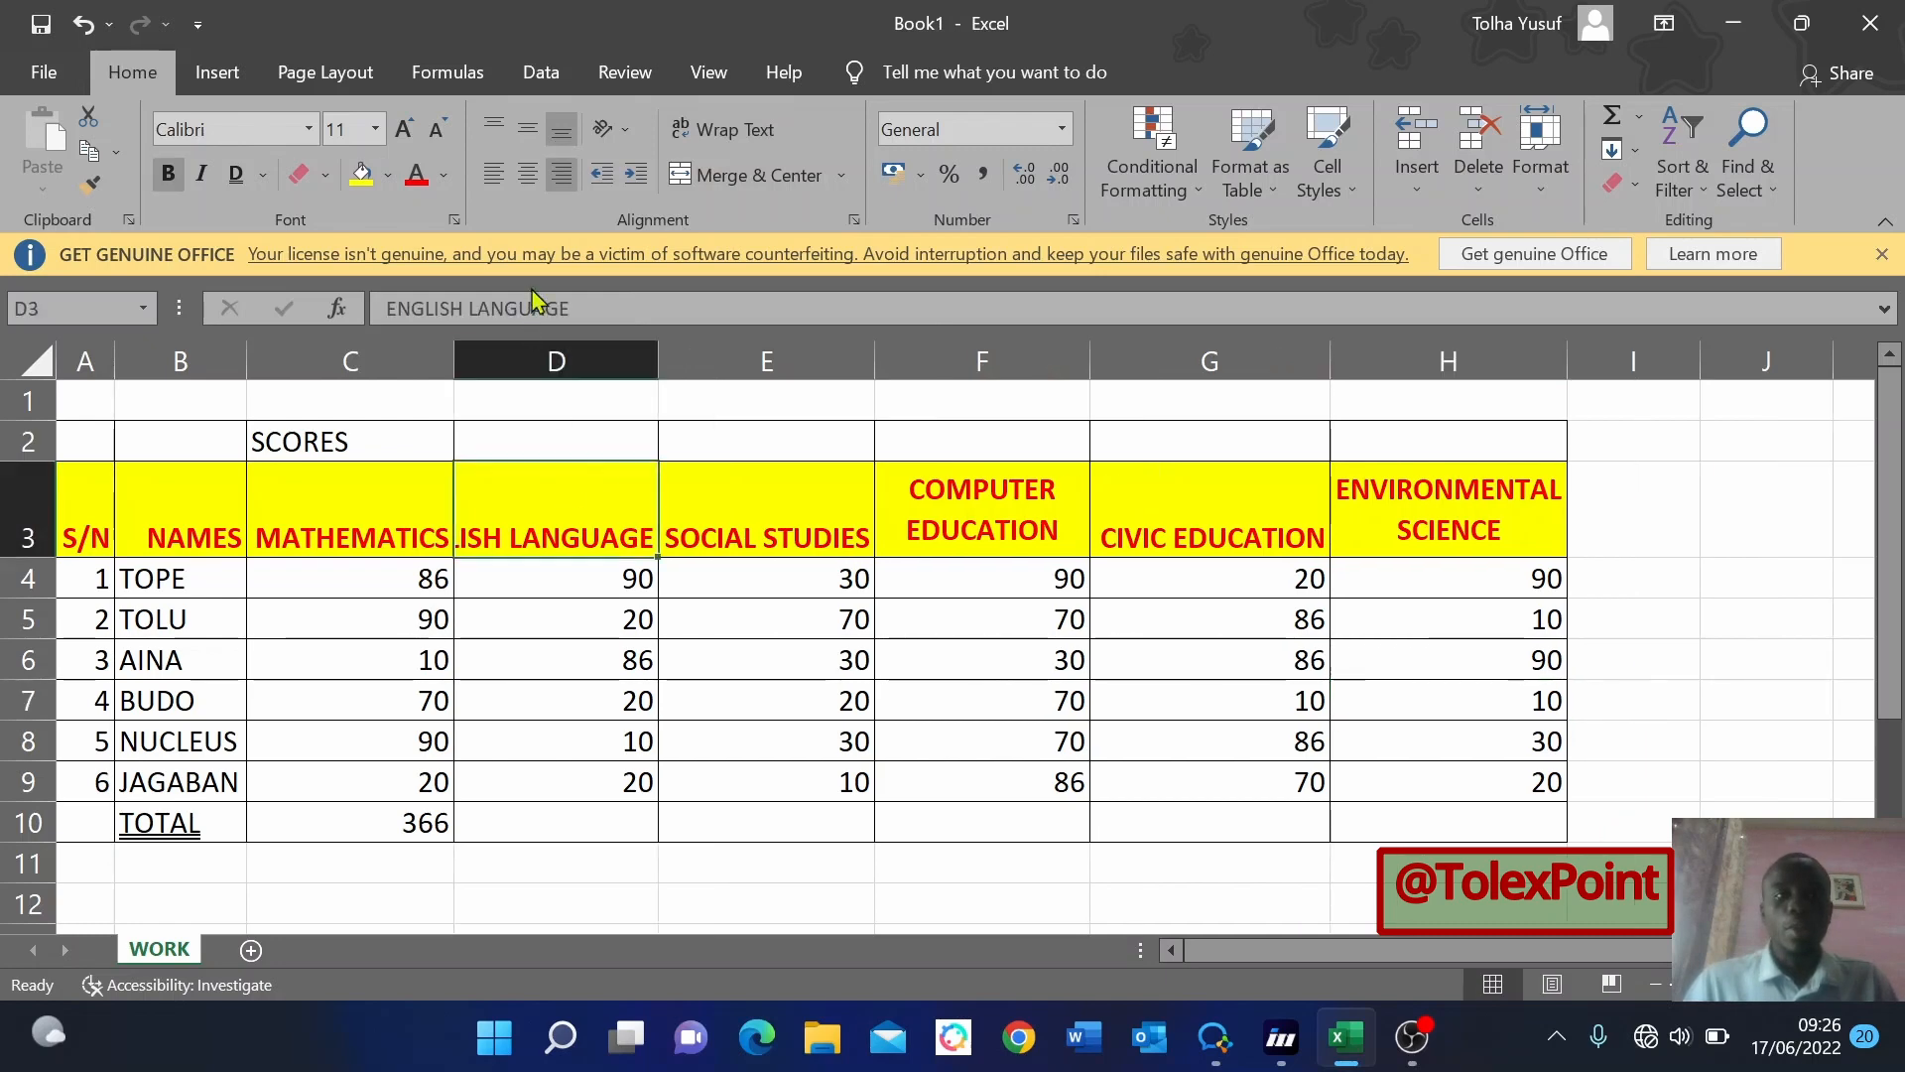
{"action": "left_click", "coordinate": [719, 130]}
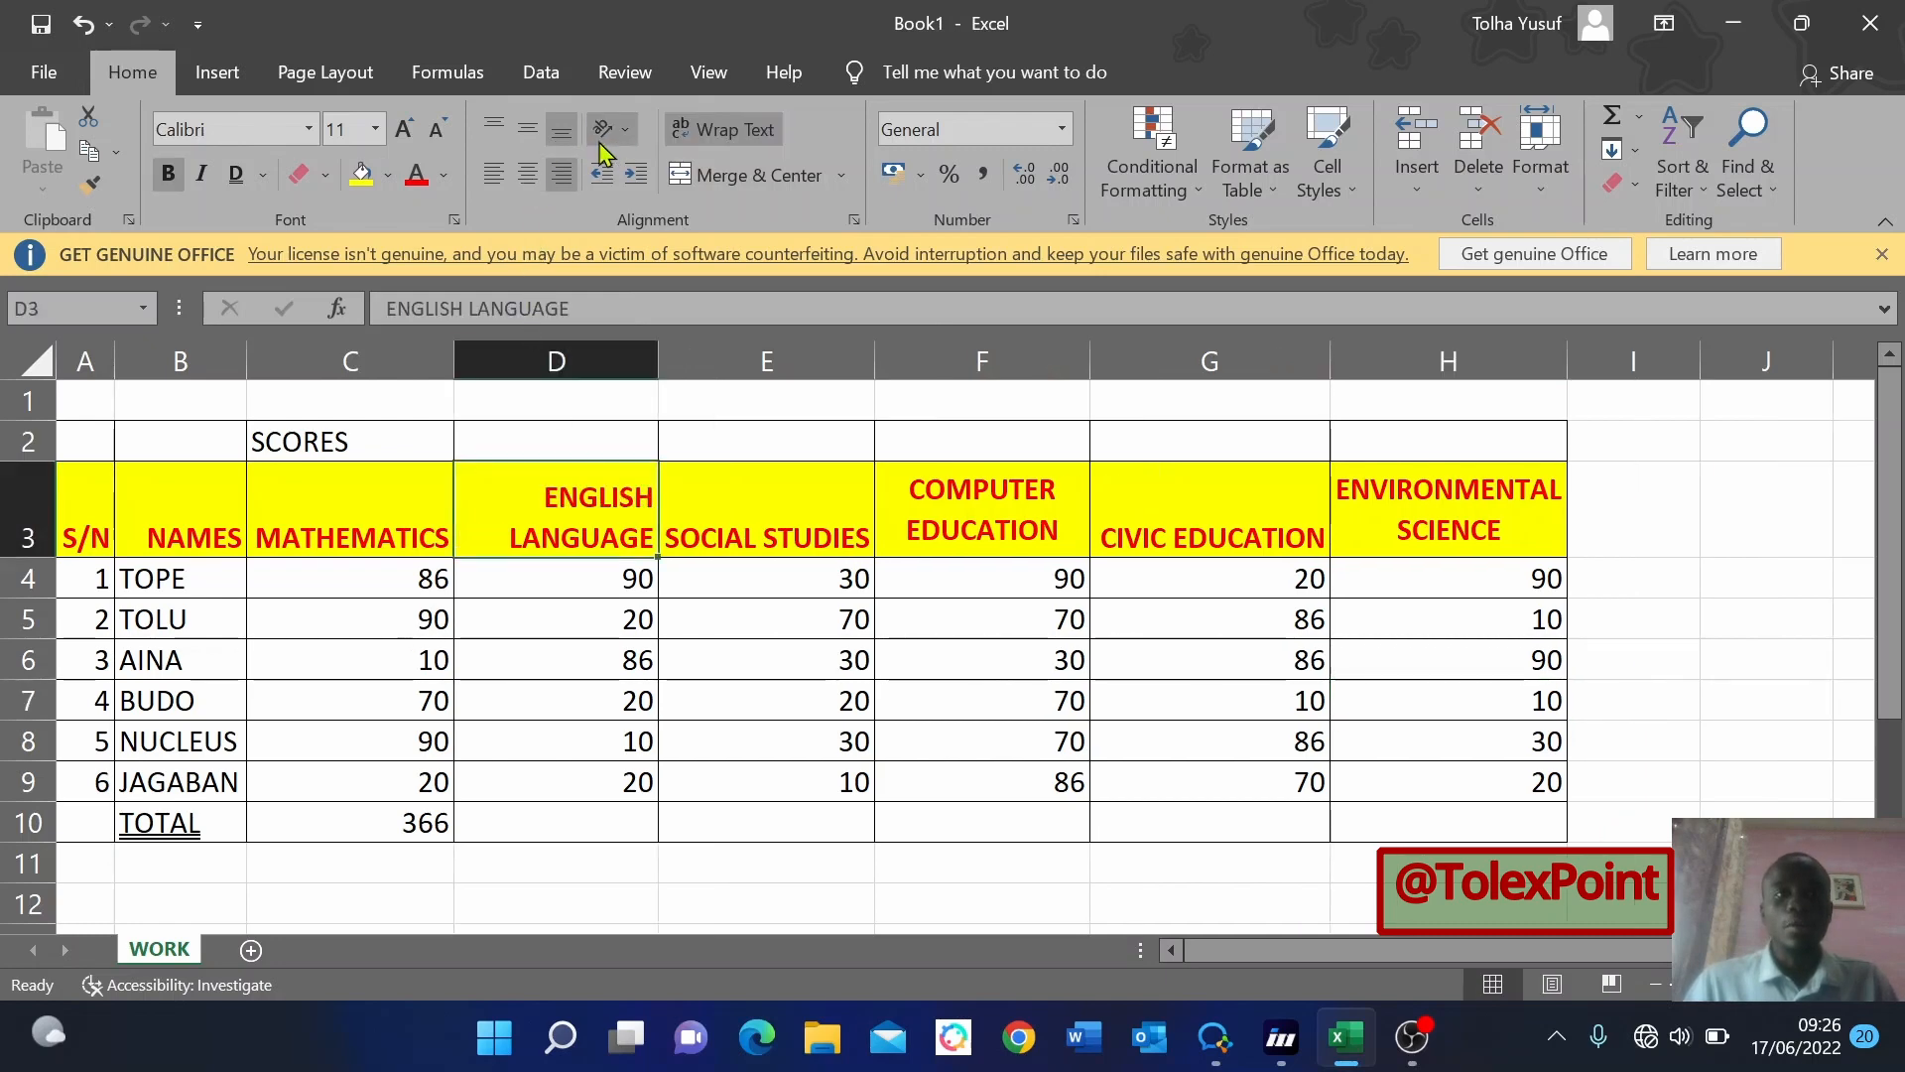
{"action": "left_click", "coordinate": [528, 175]}
{"action": "left_click", "coordinate": [528, 129]}
Centre all the headings in A3:H3 horizontally and align them to the middle vertically.
{"action": "left_click", "coordinate": [756, 513]}
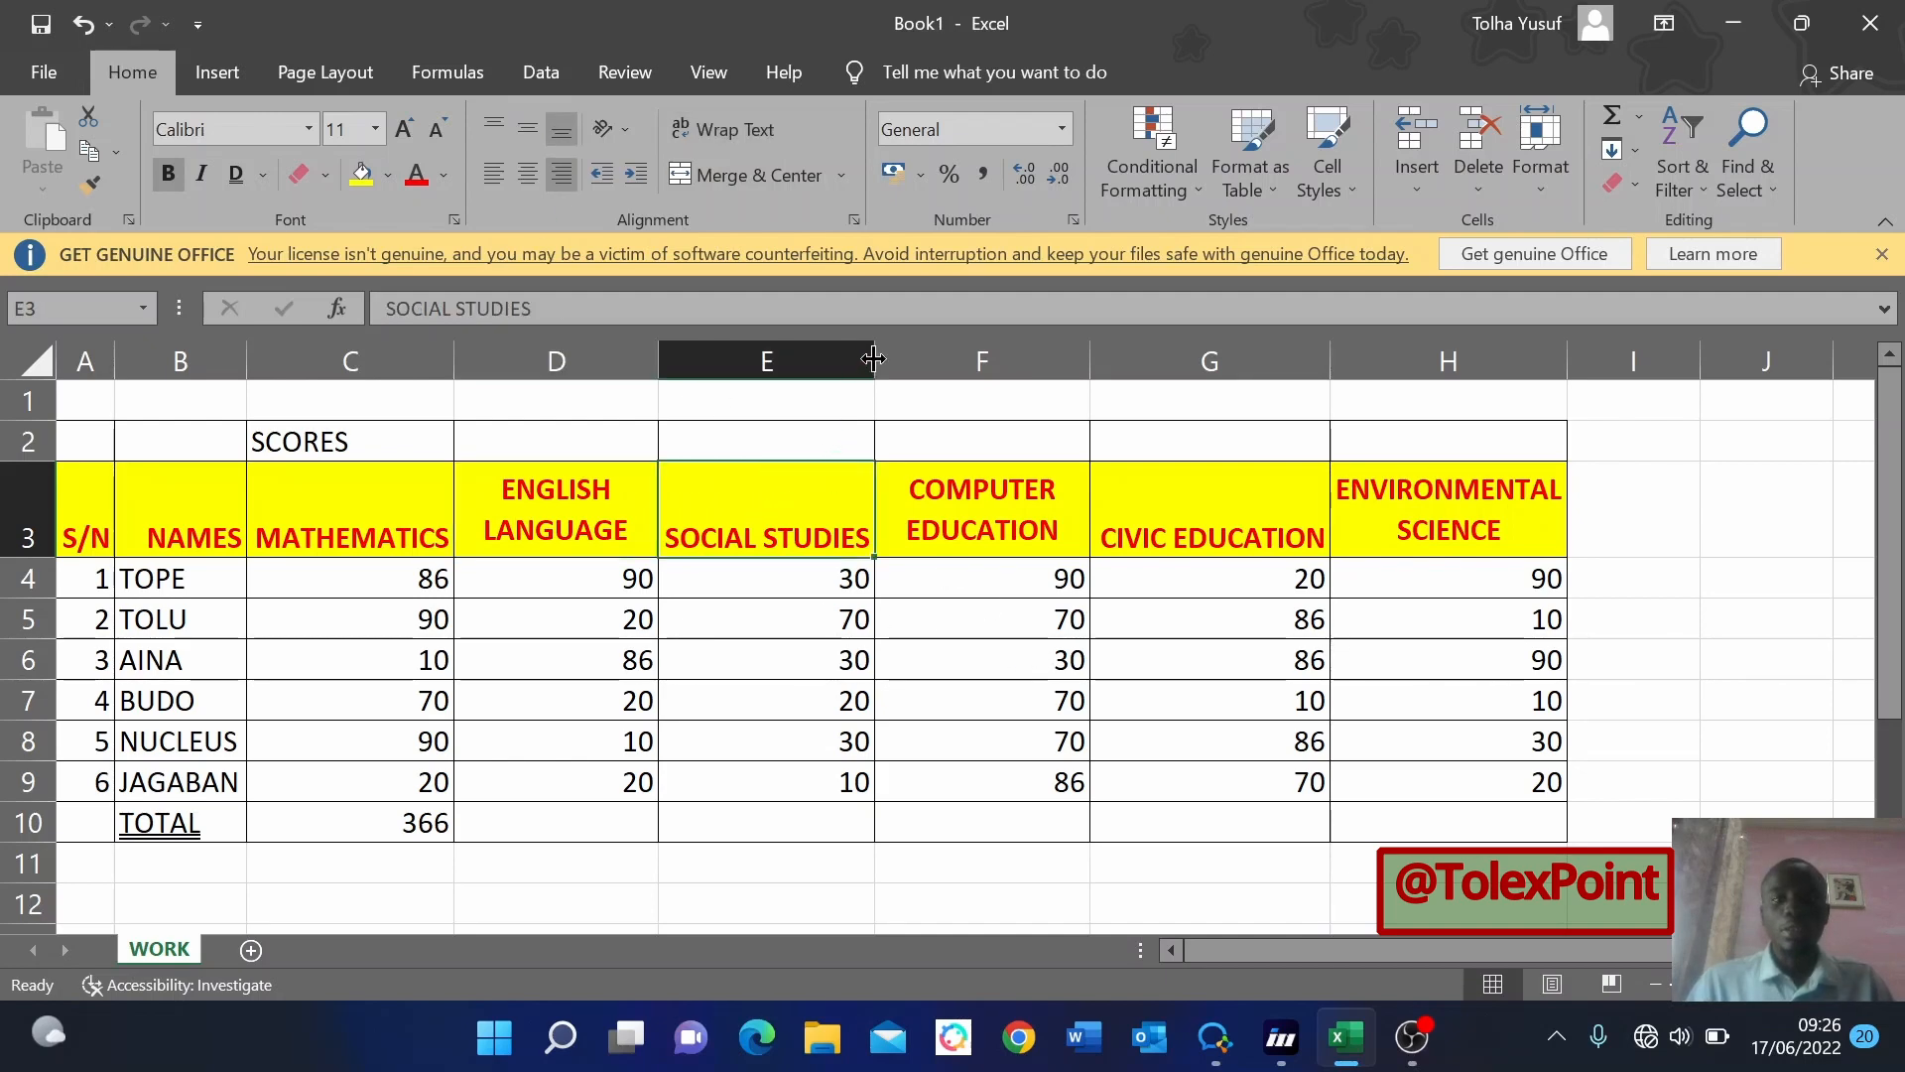
{"action": "left_click", "coordinate": [413, 749]}
{"action": "left_click", "coordinate": [199, 532]}
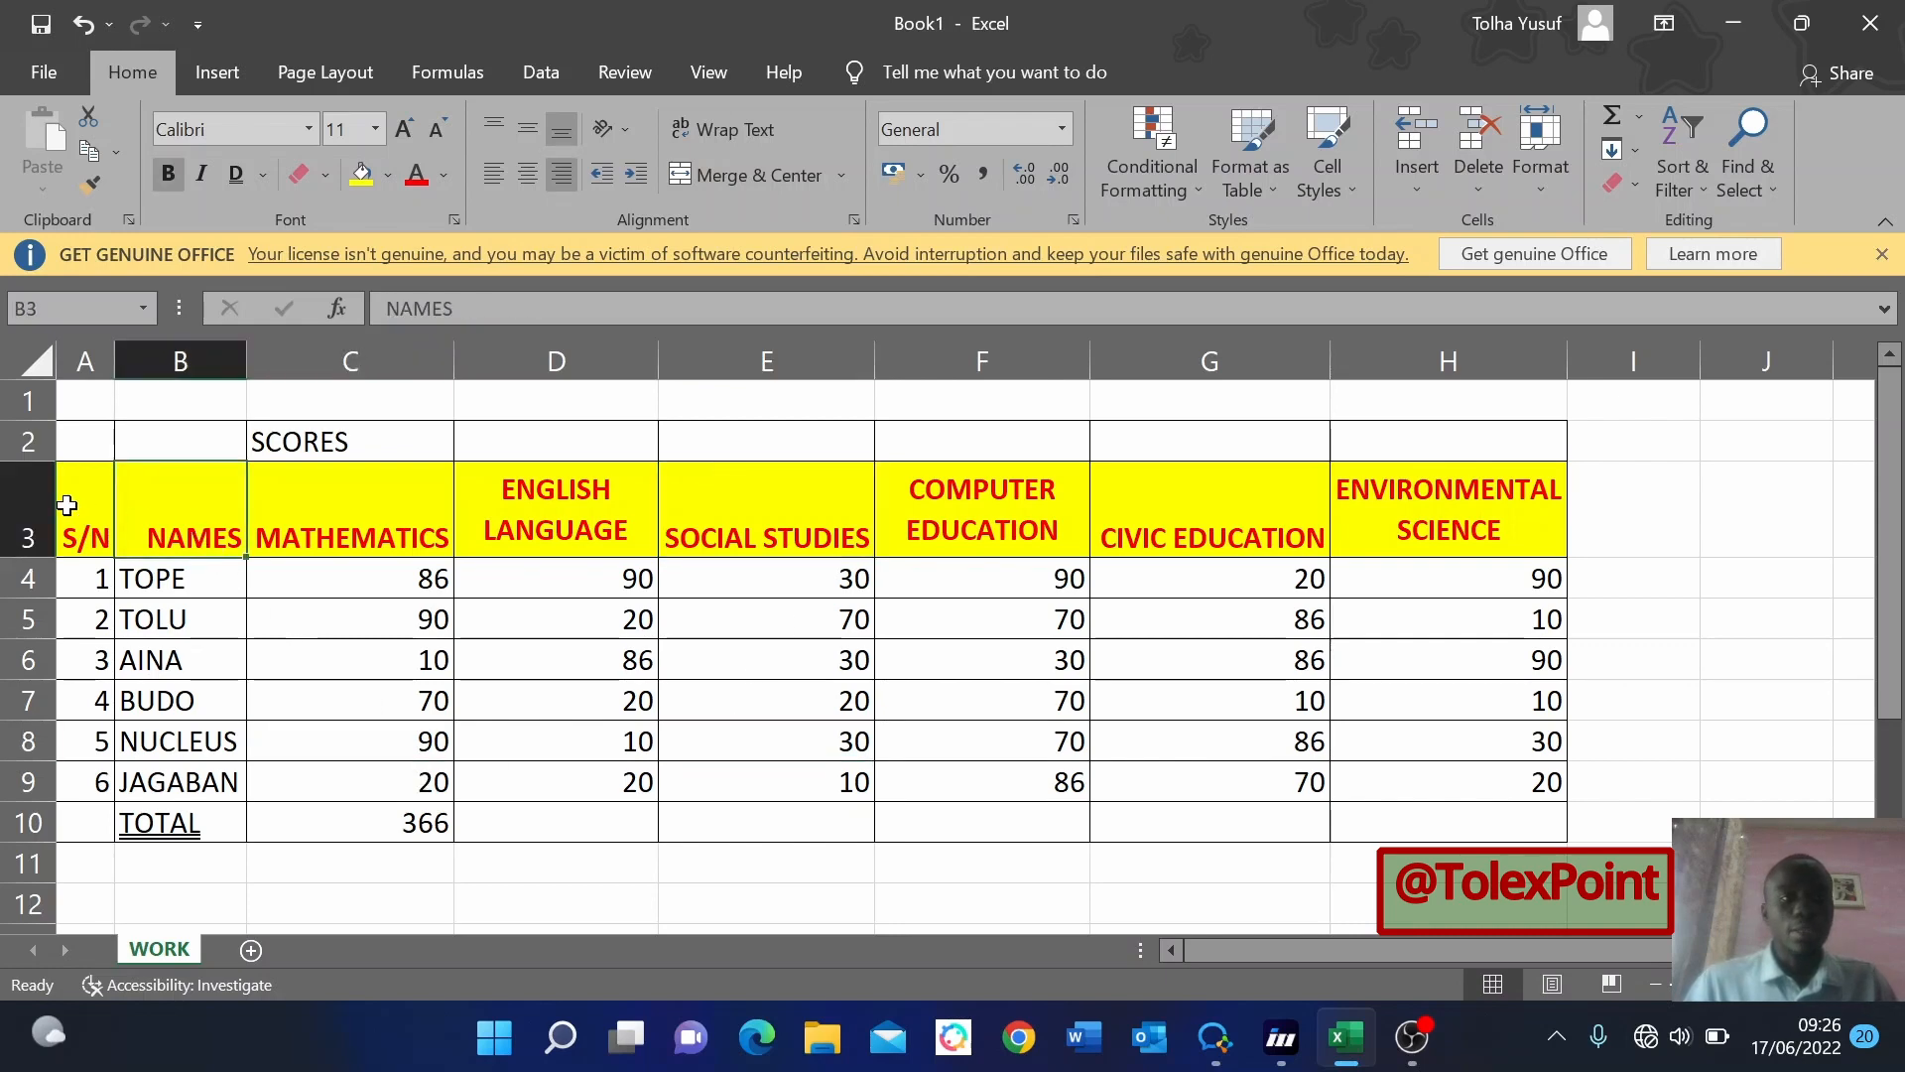
{"action": "left_click_drag", "start_coordinate": [66, 505], "coordinate": [1394, 506]}
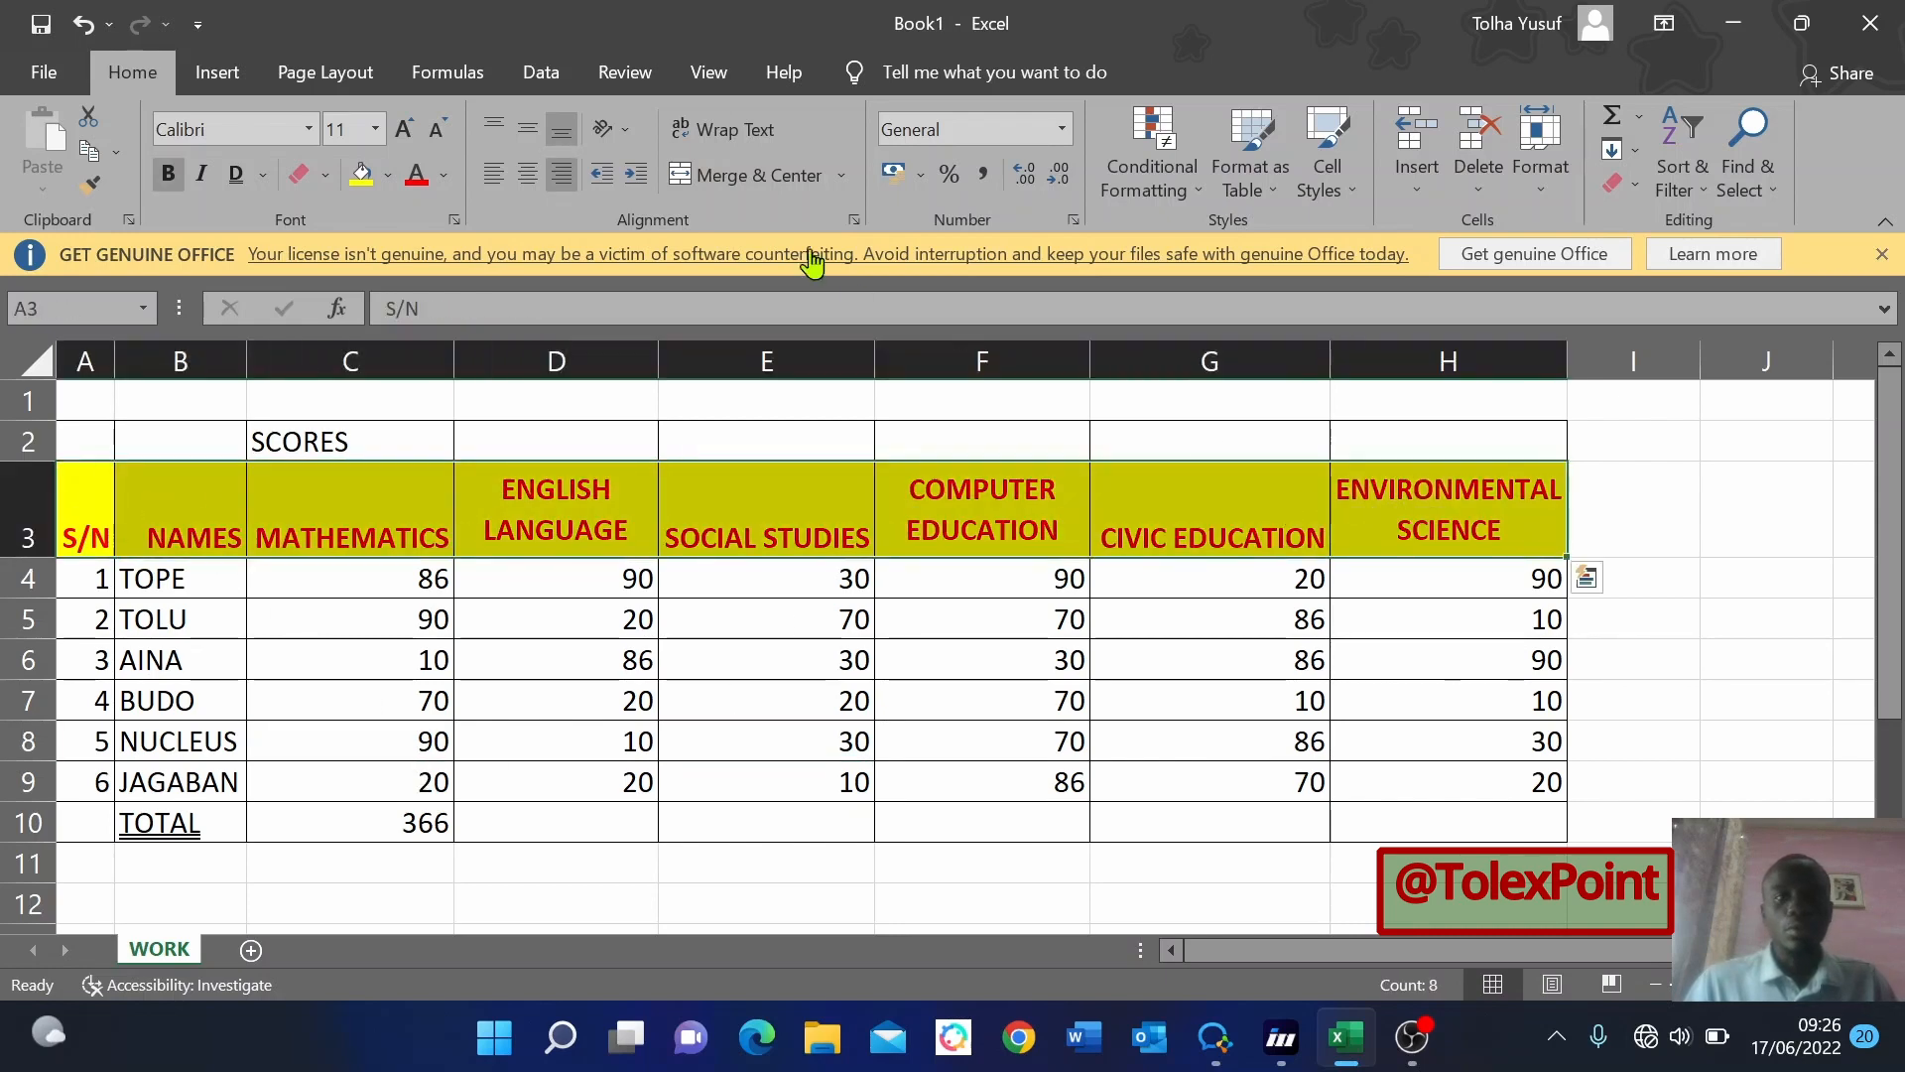
{"action": "left_click", "coordinate": [528, 174]}
{"action": "left_click", "coordinate": [527, 129]}
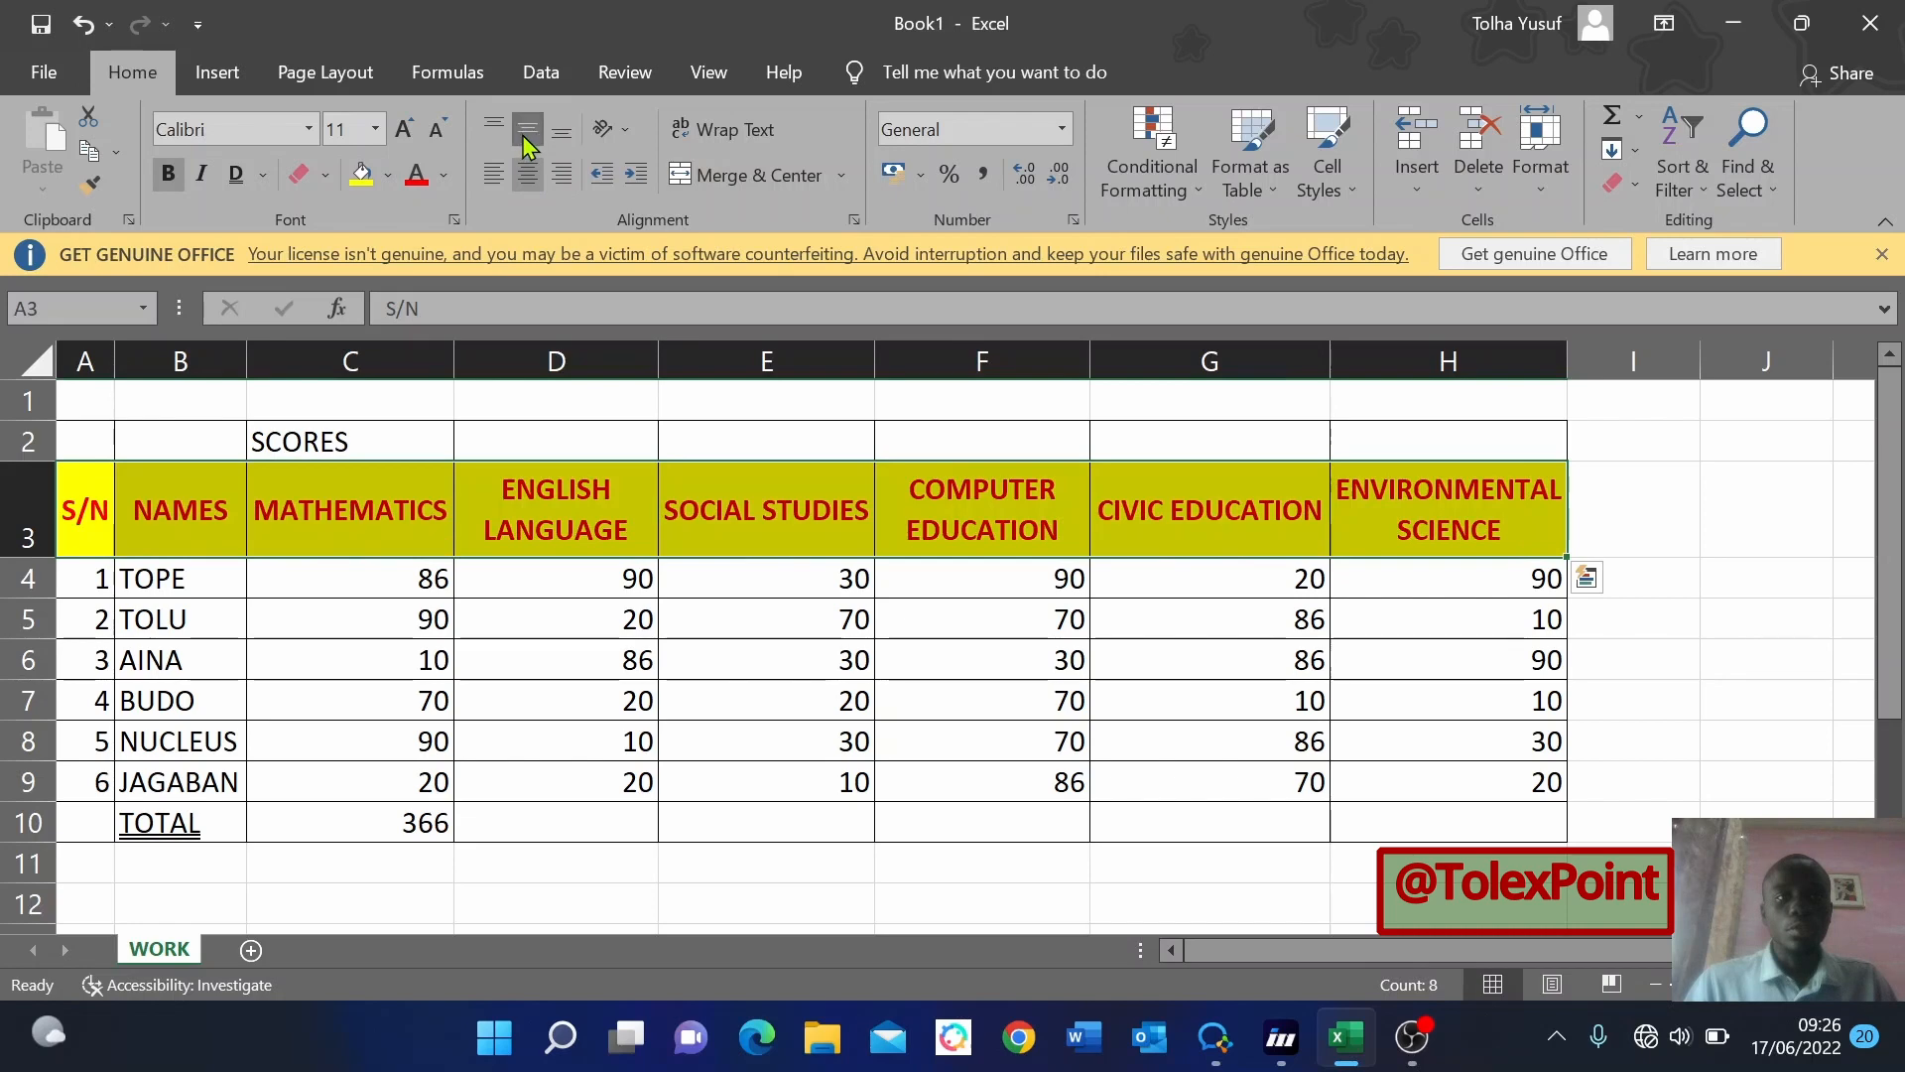
{"action": "left_click", "coordinate": [890, 806]}
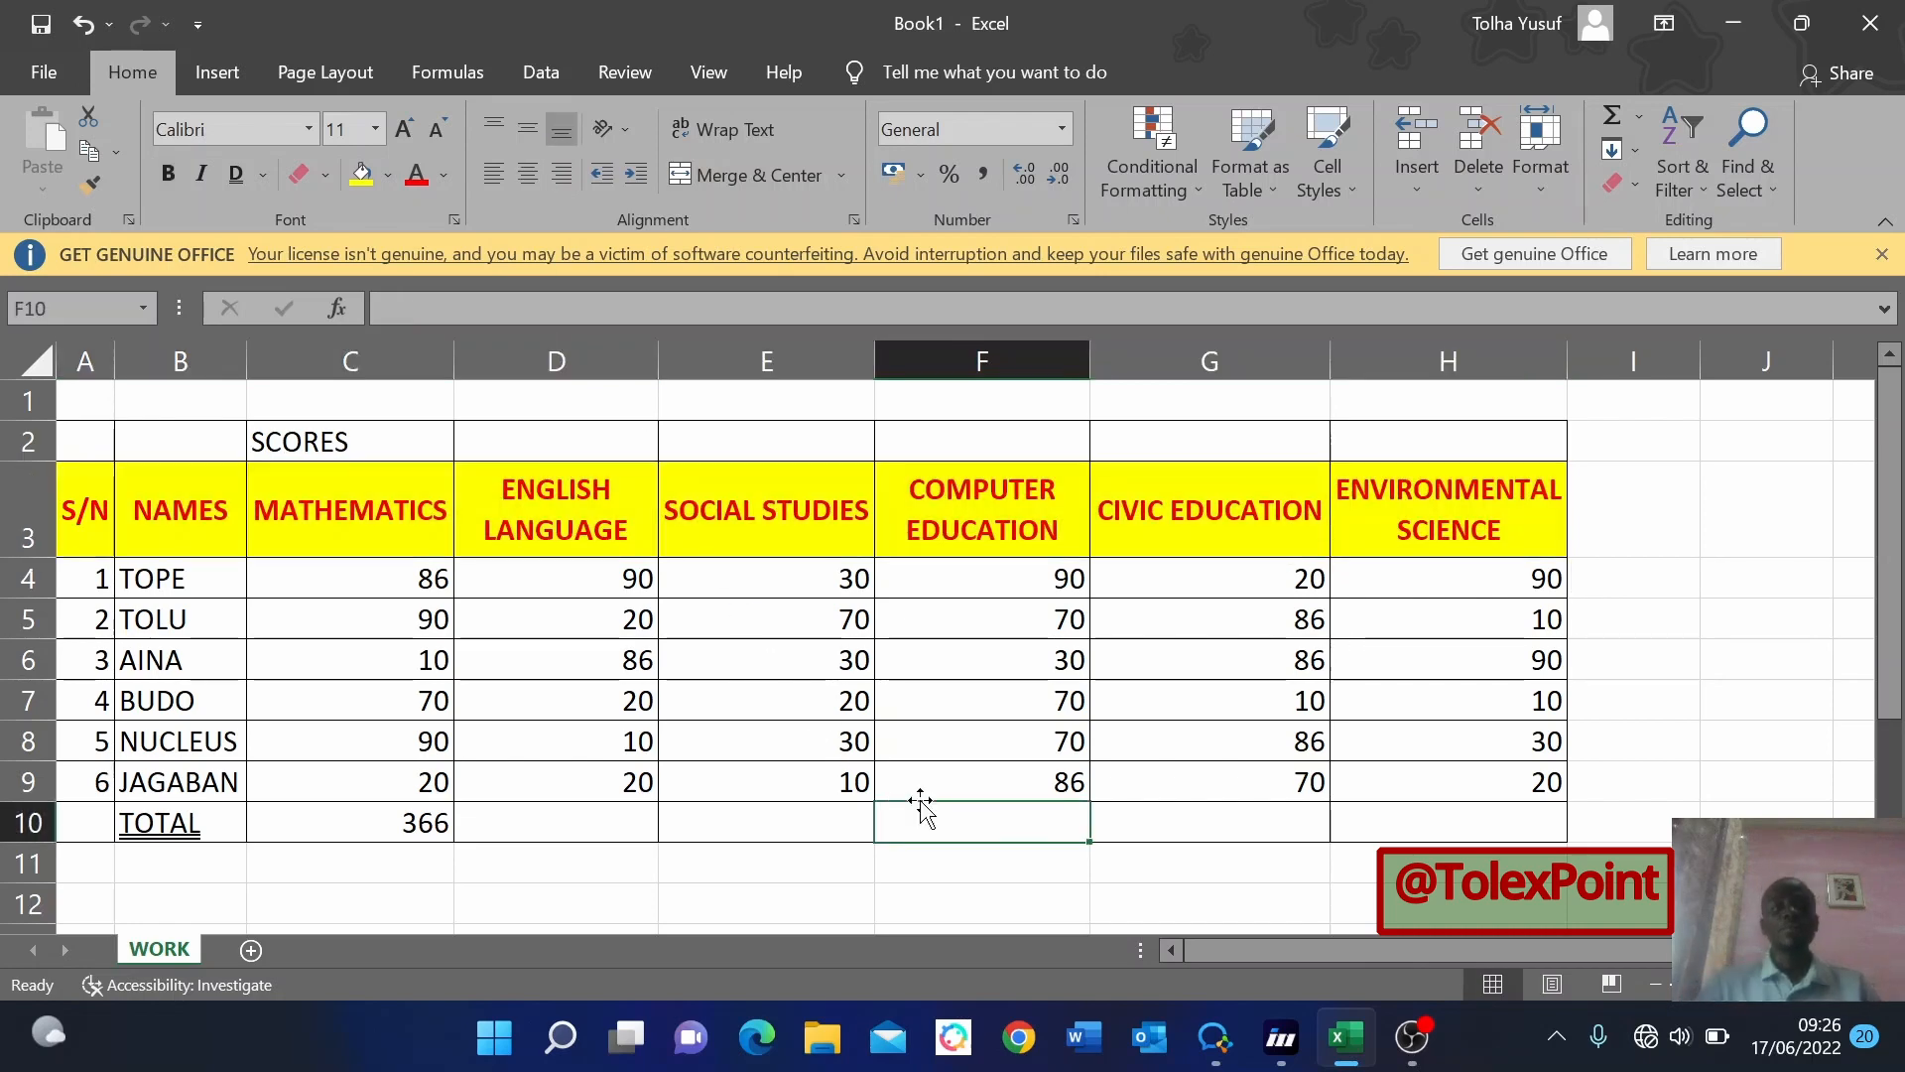
Make the TOTAL label and its Mathematics sum in B10:C10 bold.
{"action": "left_click", "coordinate": [567, 735]}
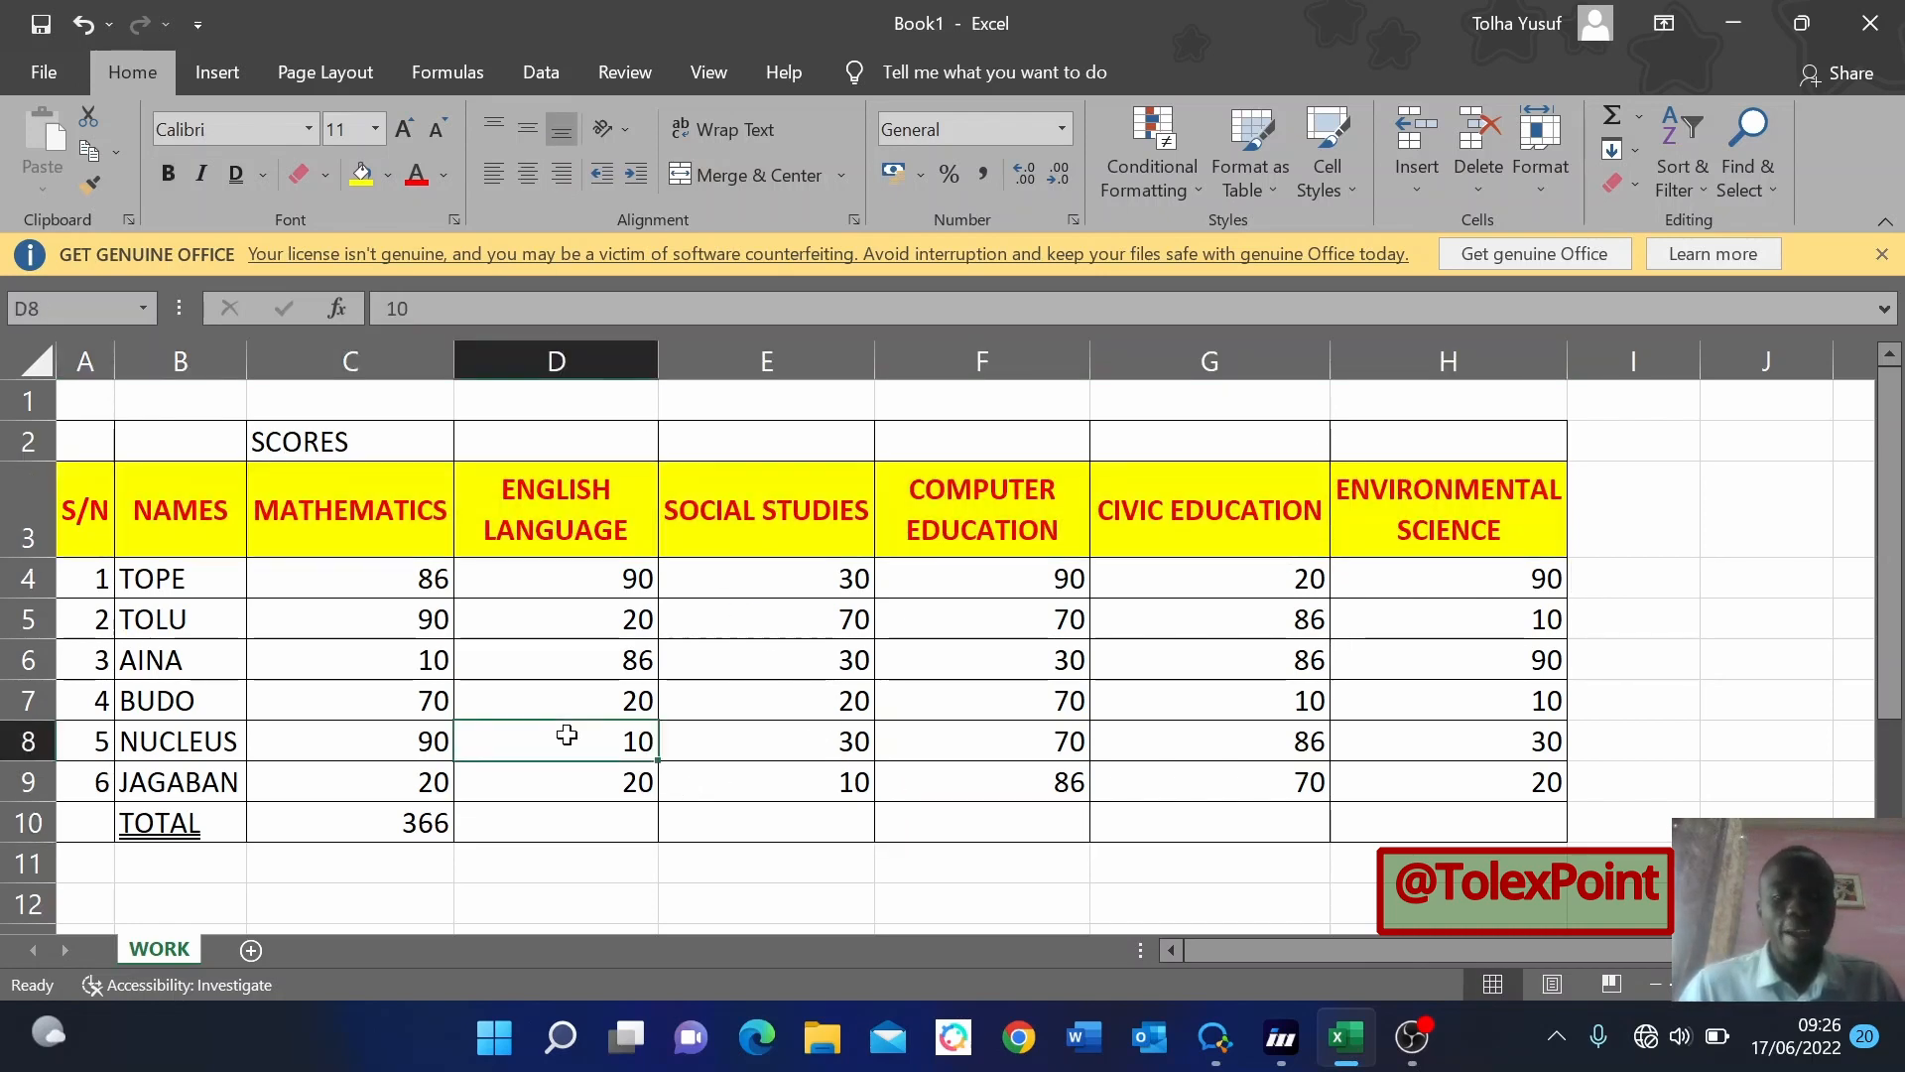
{"action": "left_click", "coordinate": [397, 659]}
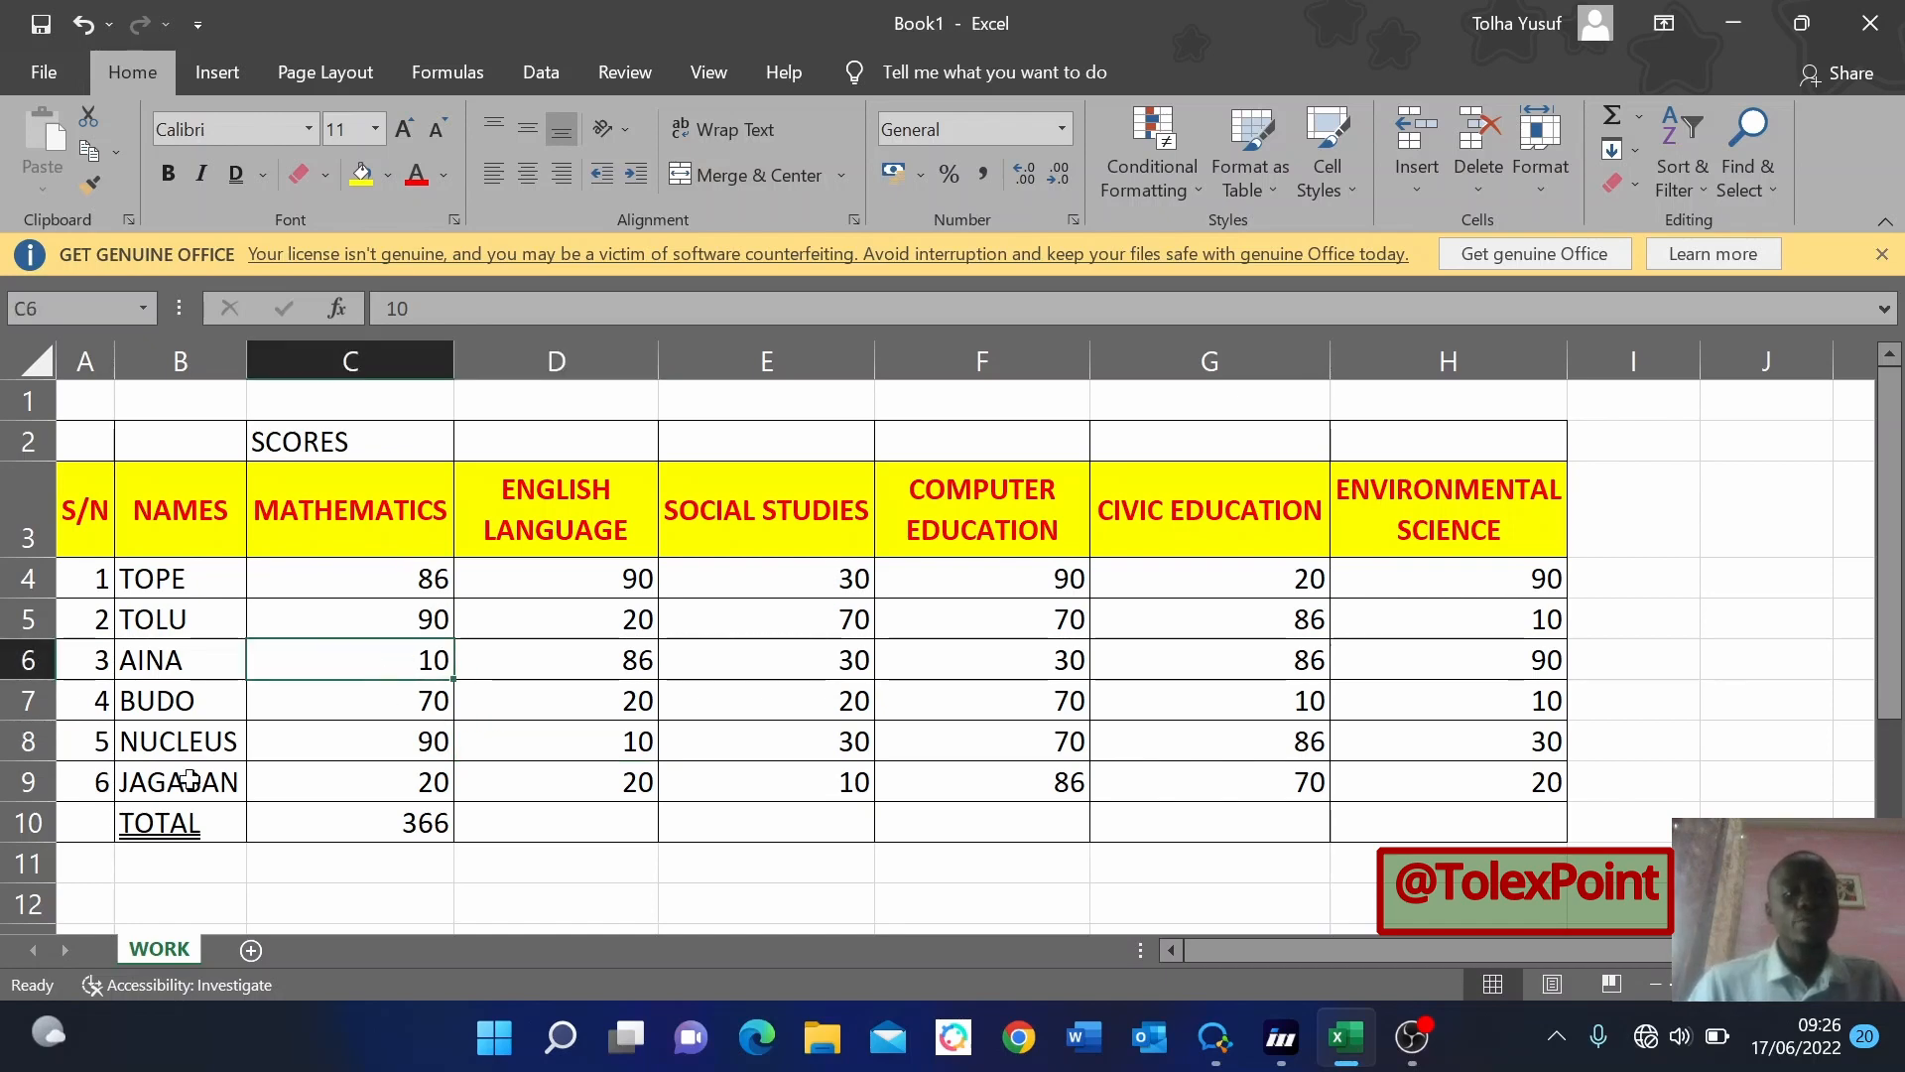
{"action": "left_click_drag", "start_coordinate": [151, 811], "coordinate": [302, 826]}
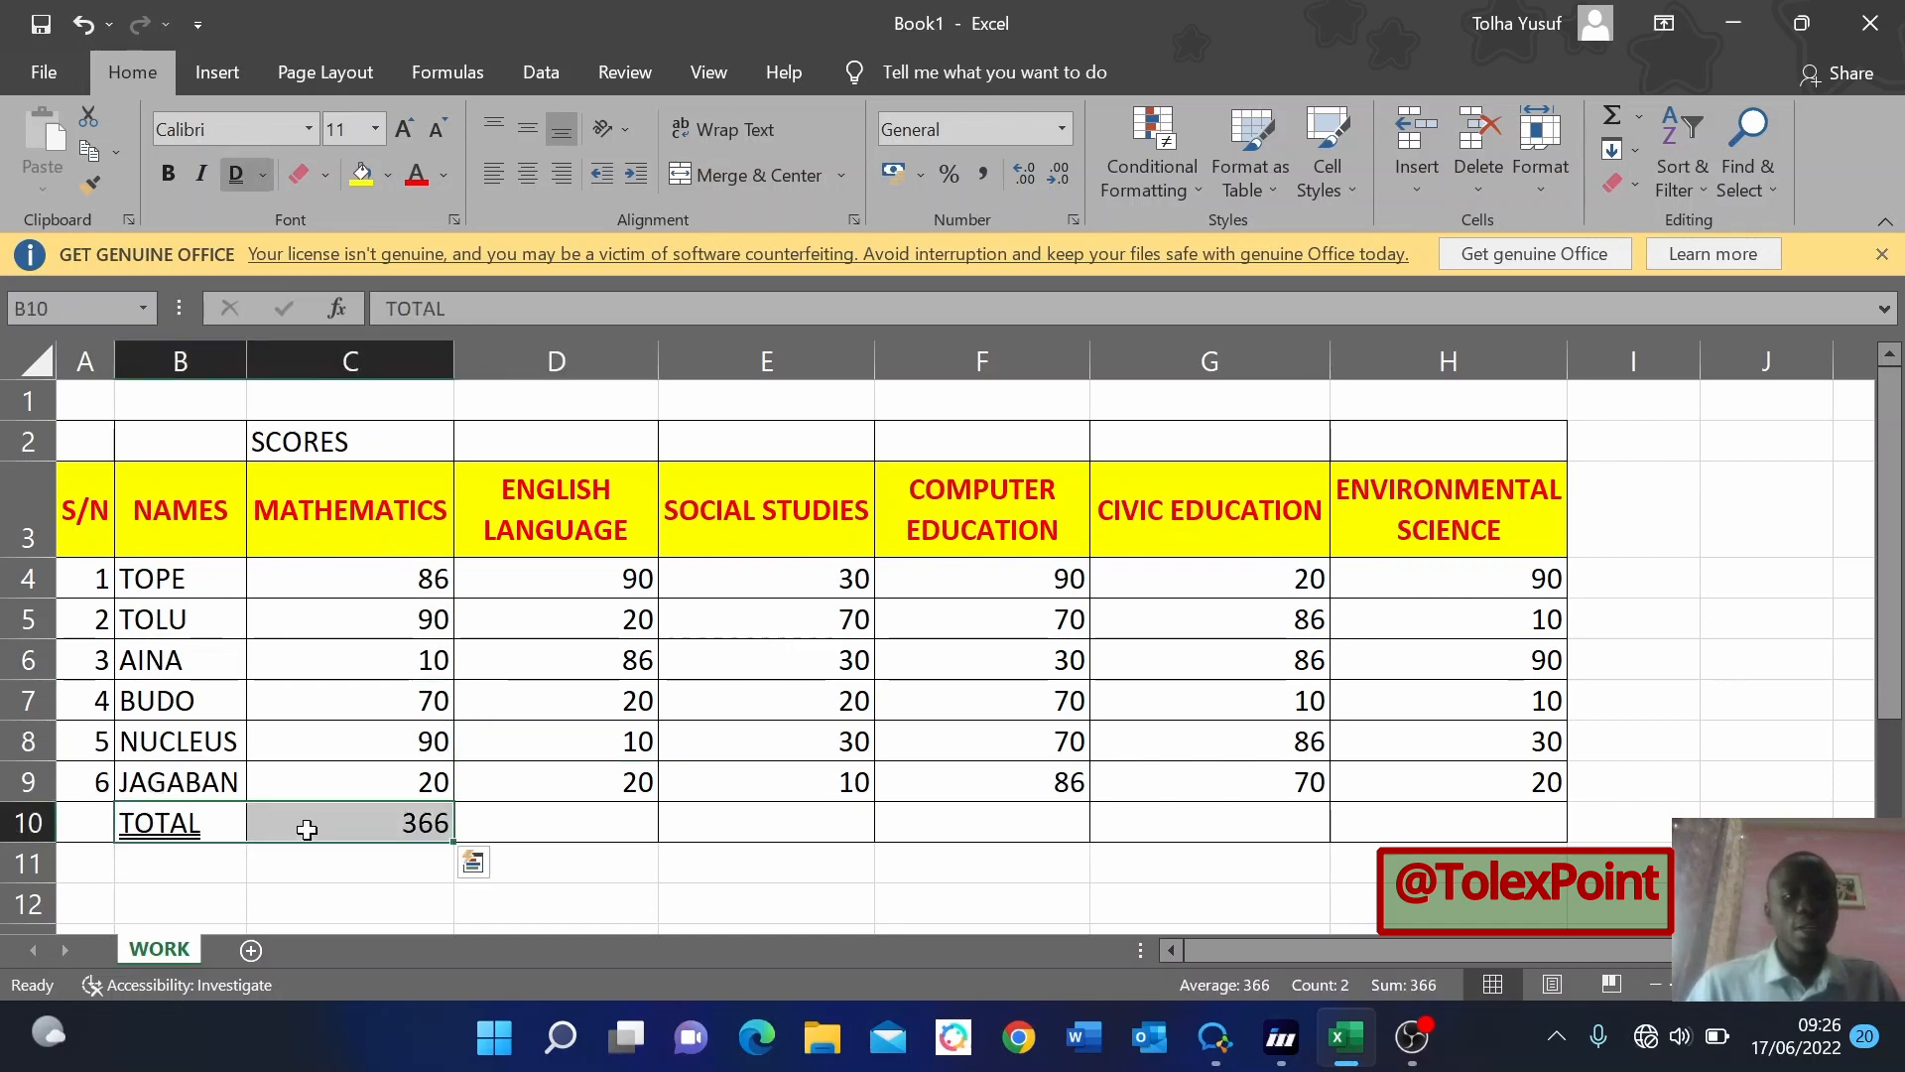
{"action": "left_click", "coordinate": [169, 177]}
{"action": "left_click", "coordinate": [723, 729]}
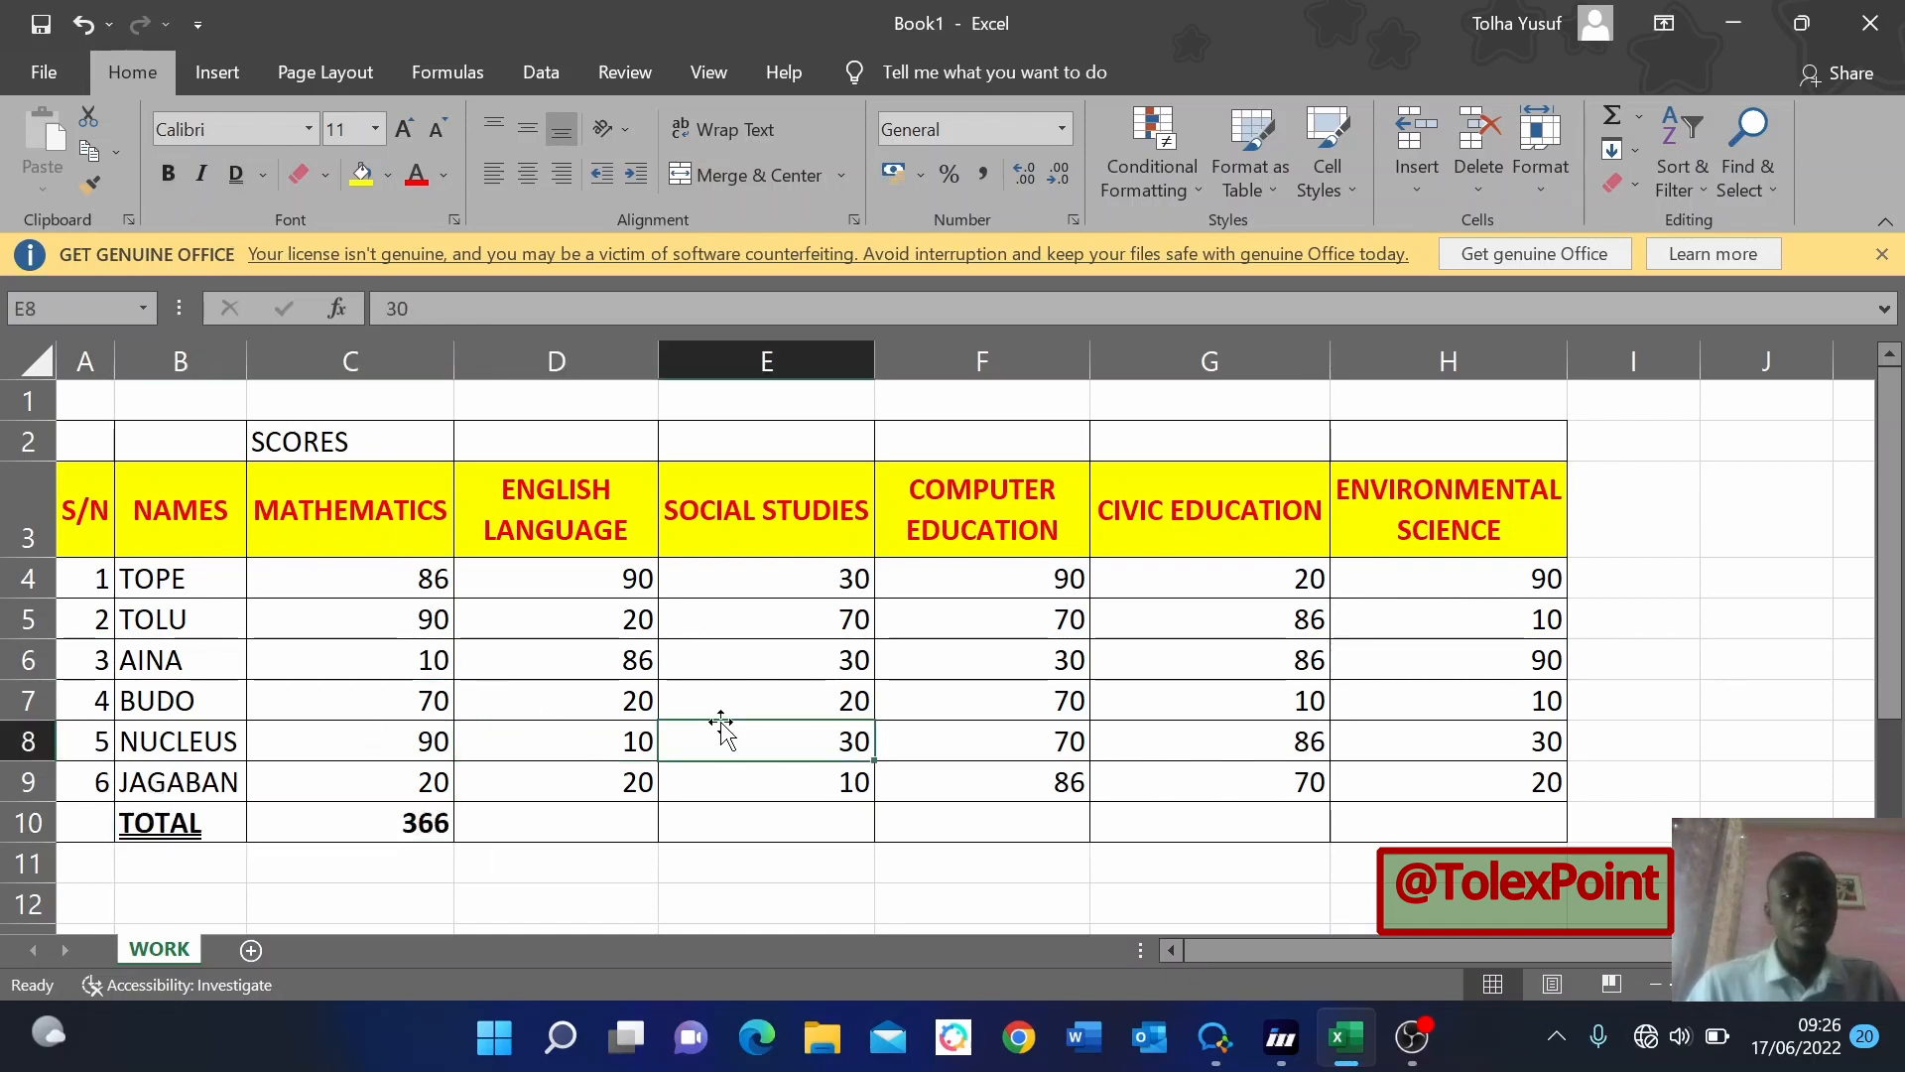
{"action": "left_click", "coordinate": [392, 820]}
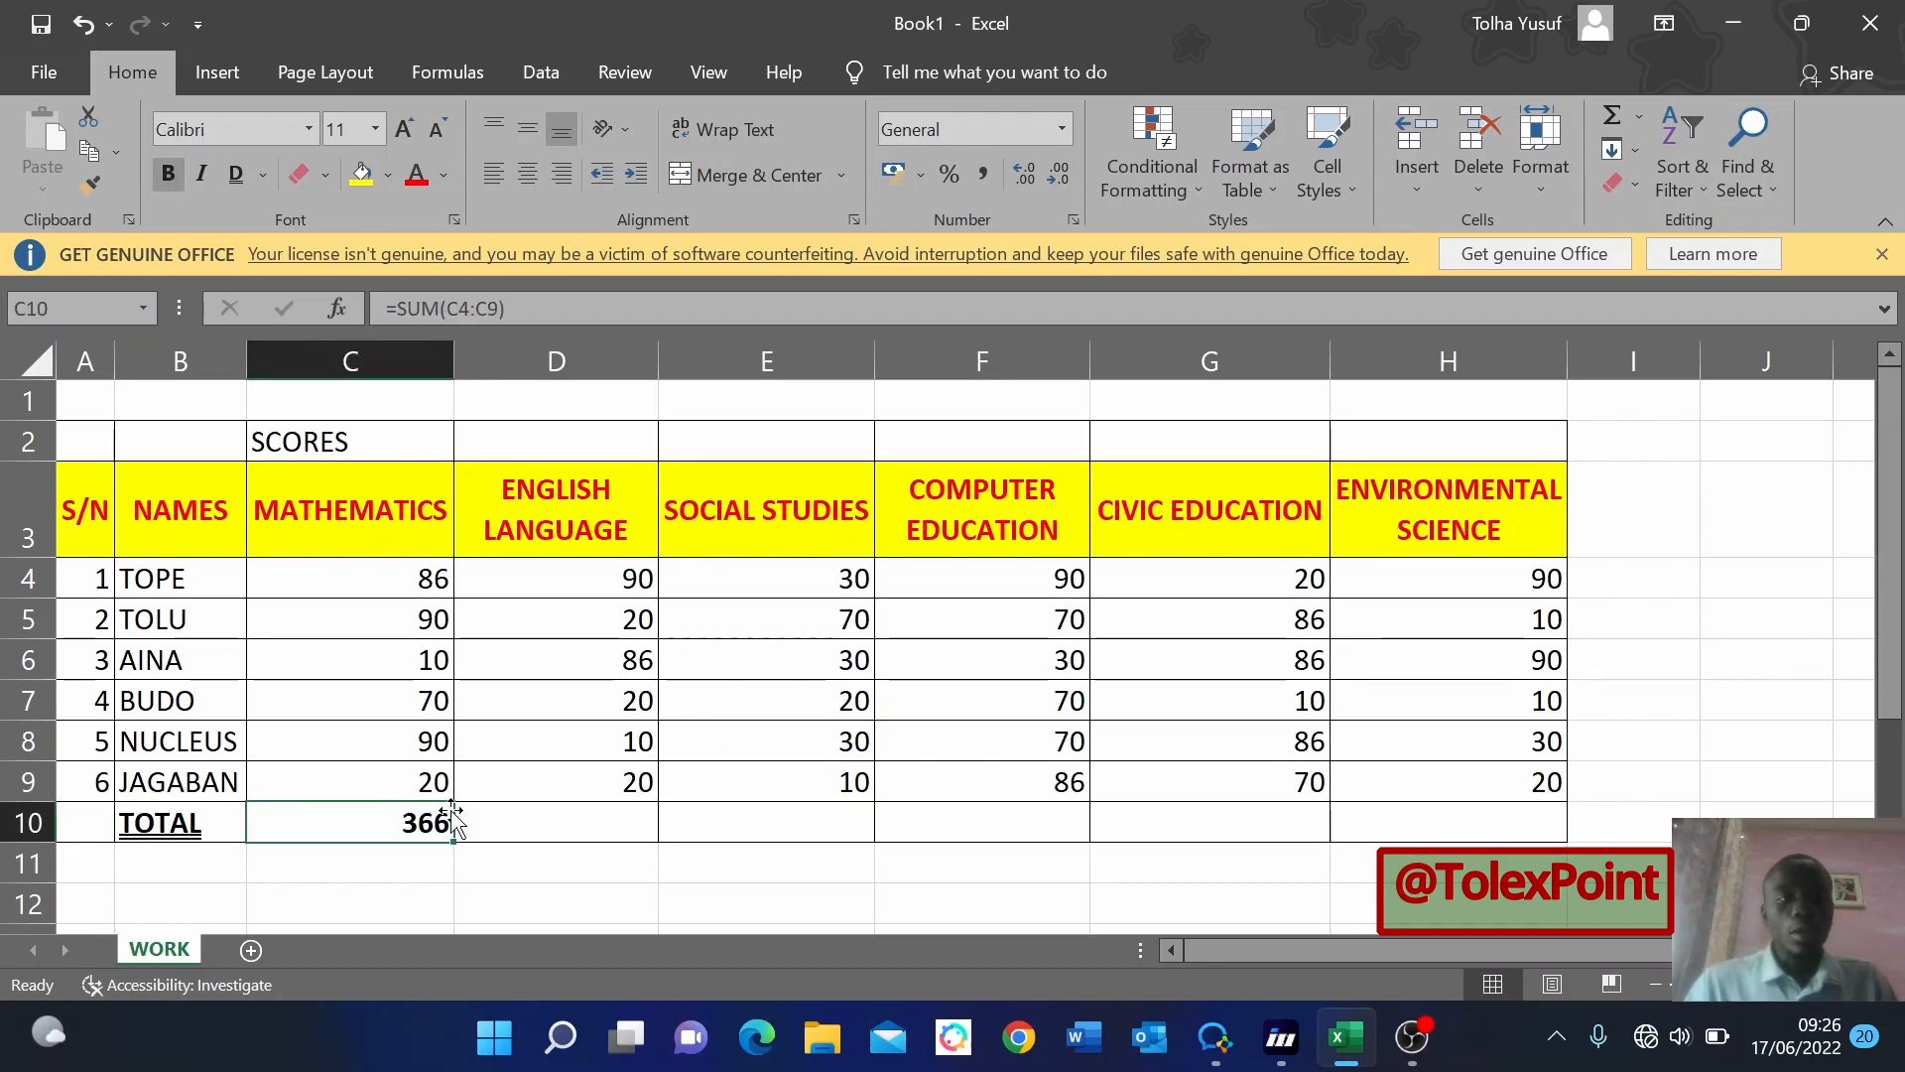
{"action": "left_click", "coordinate": [600, 572]}
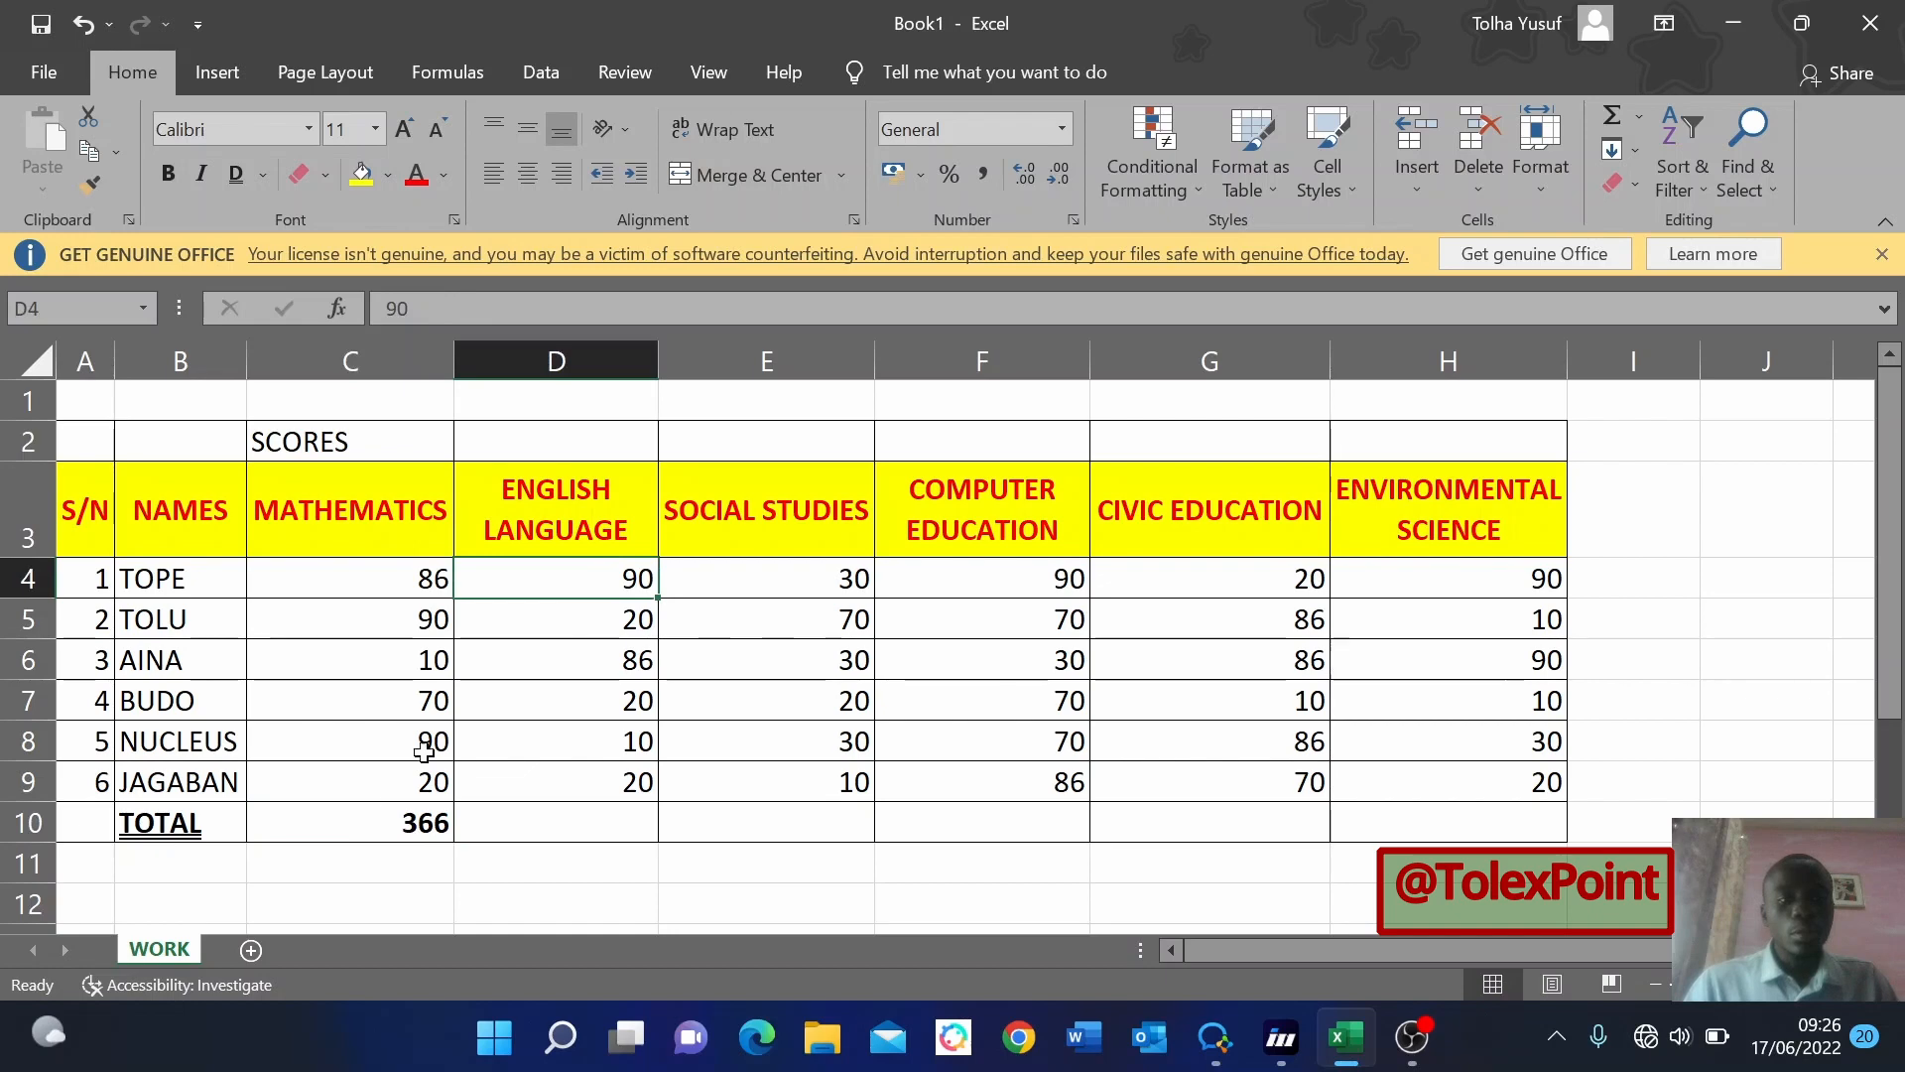
{"action": "left_click", "coordinate": [596, 619]}
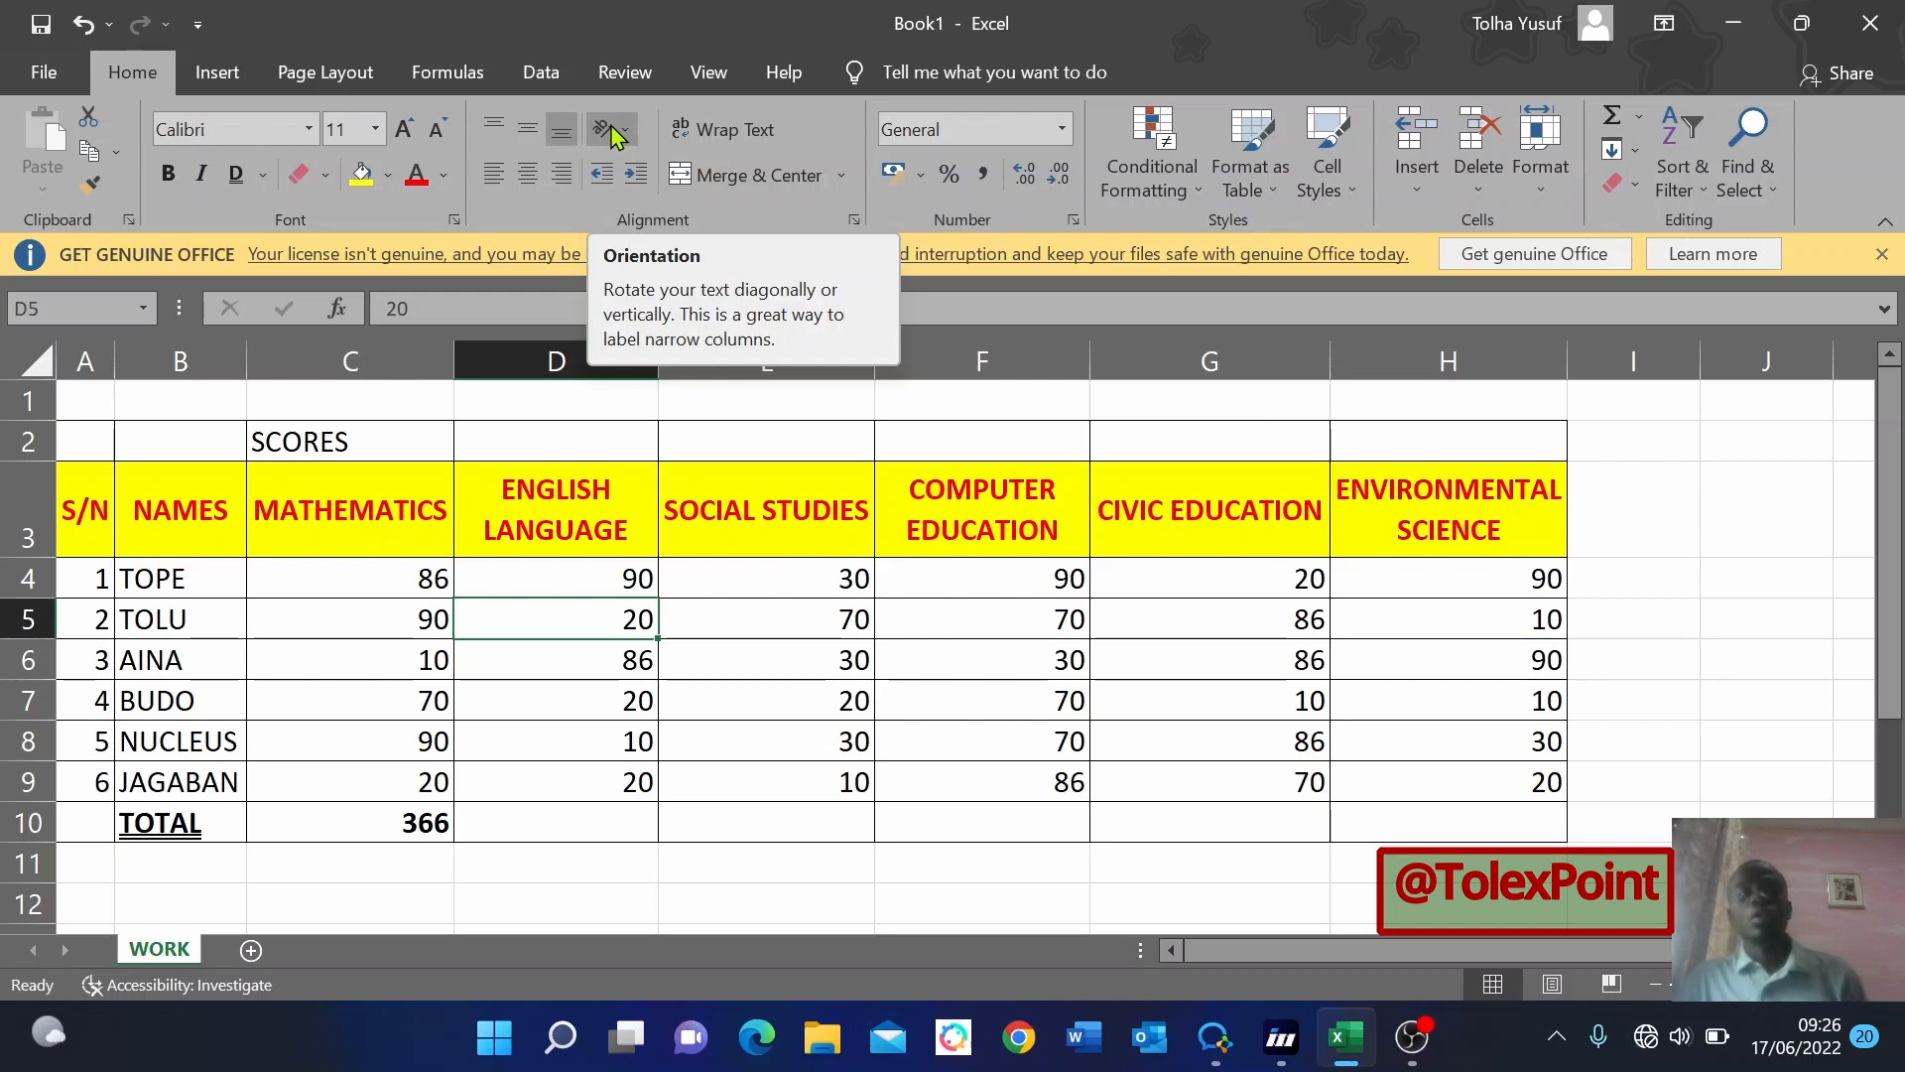
{"action": "left_click", "coordinate": [85, 516]}
{"action": "left_click_drag", "start_coordinate": [84, 516], "coordinate": [1467, 520]}
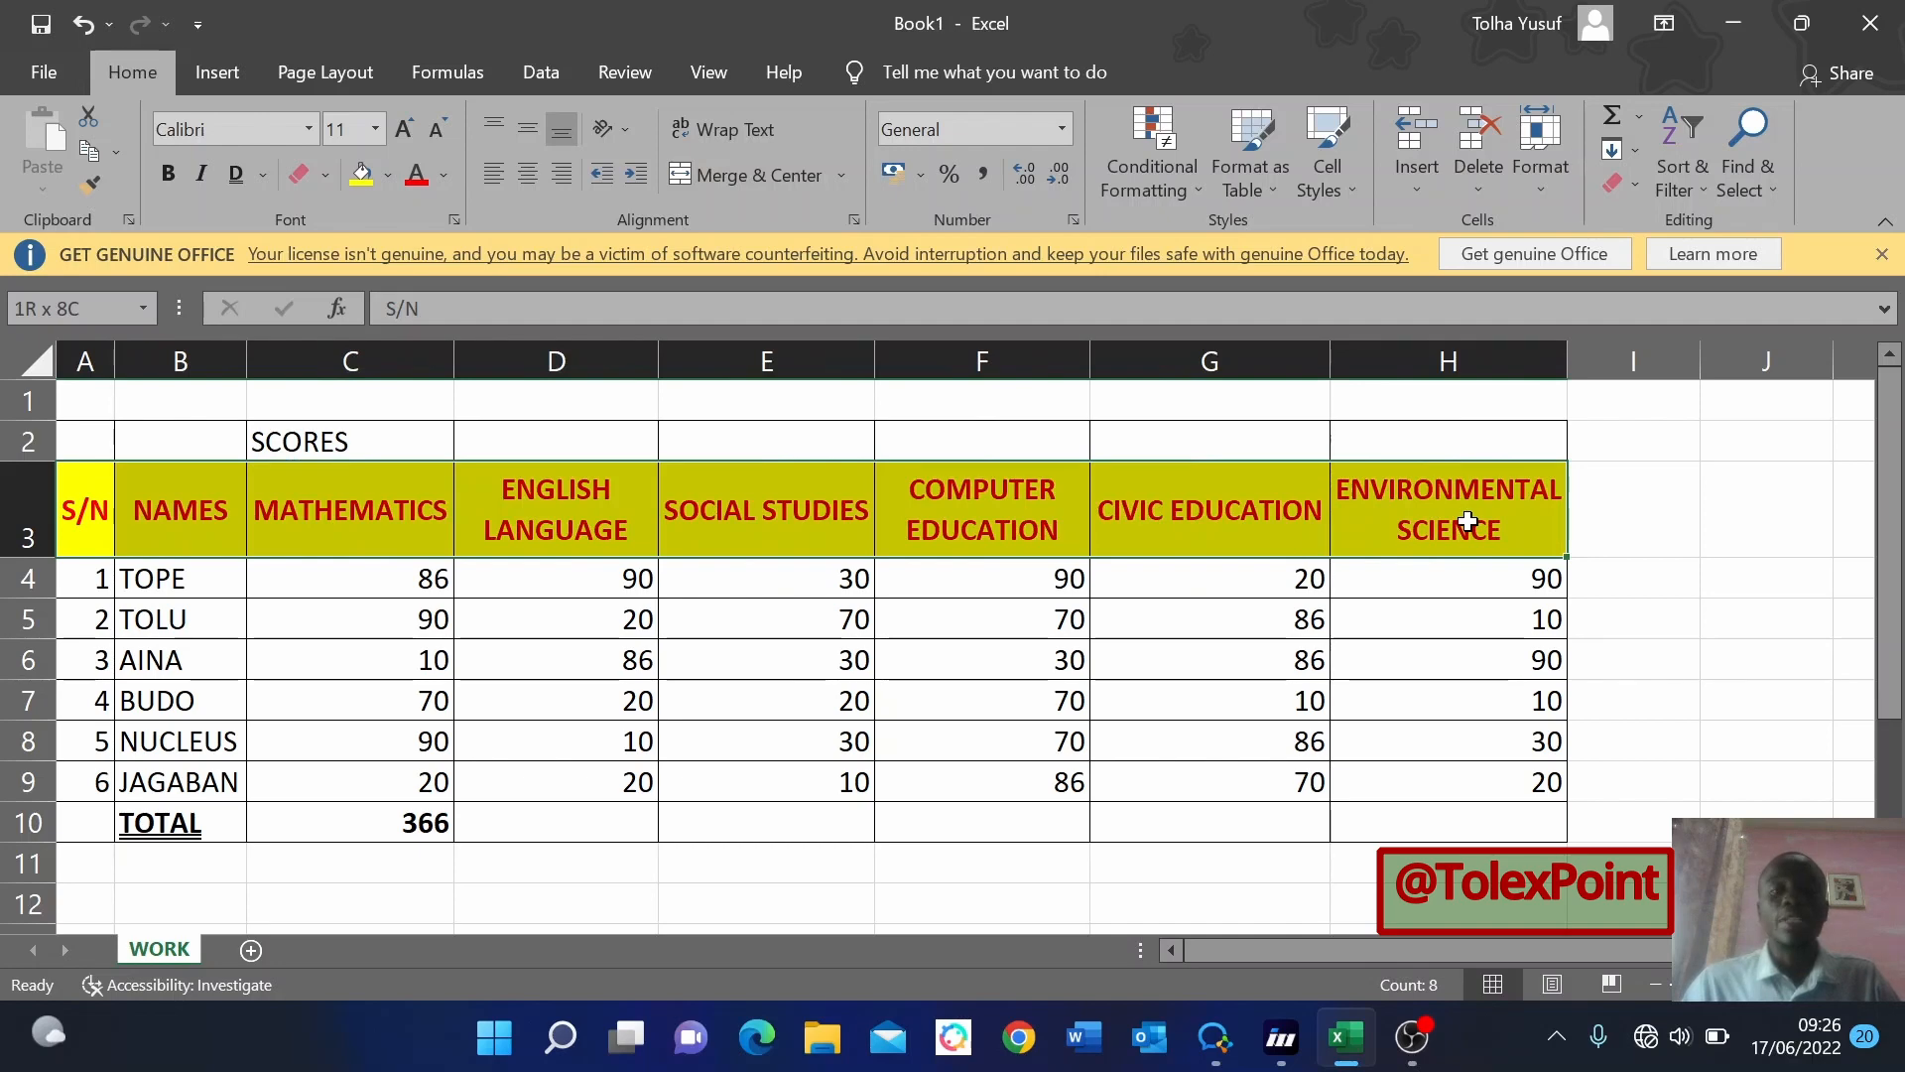
{"action": "left_click", "coordinate": [370, 494]}
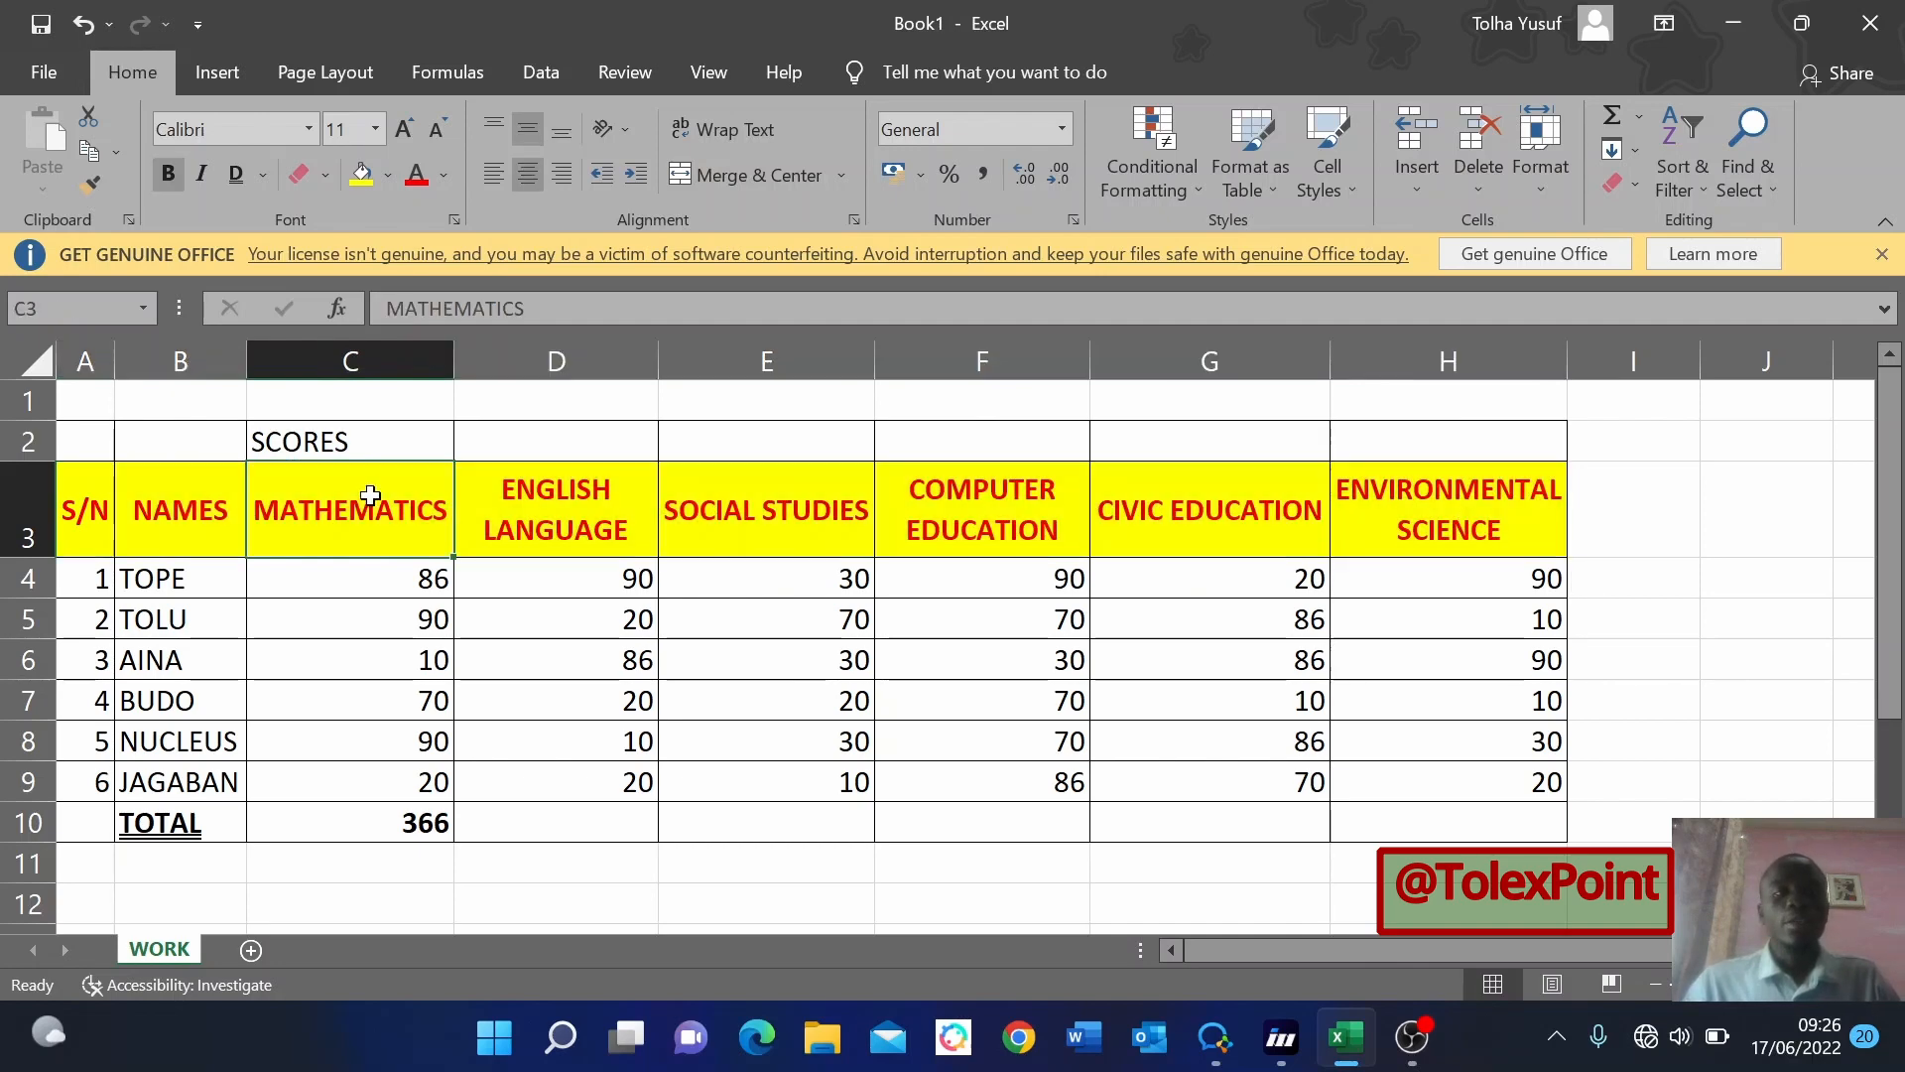
Try angling the heading text in A3:H3 clockwise.
{"action": "left_click_drag", "start_coordinate": [74, 503], "coordinate": [1489, 481]}
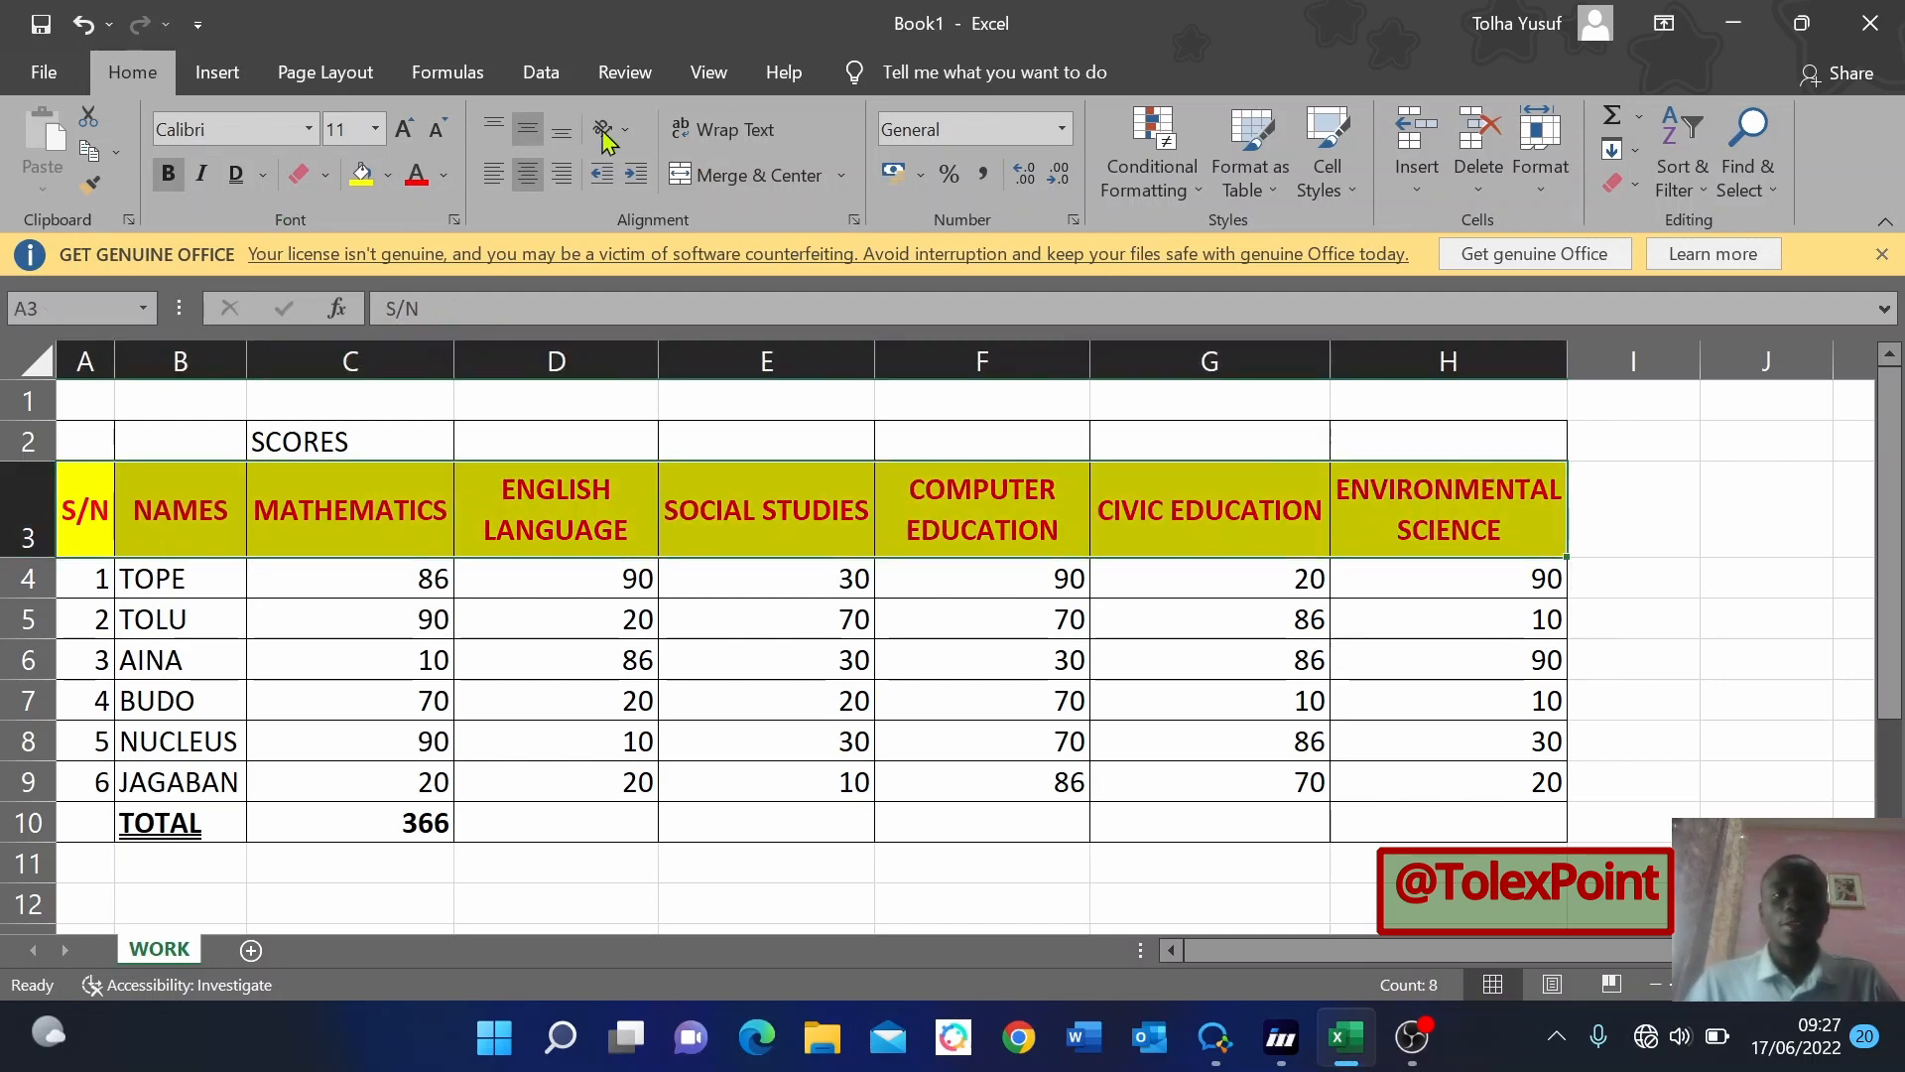
{"action": "left_click", "coordinate": [630, 139]}
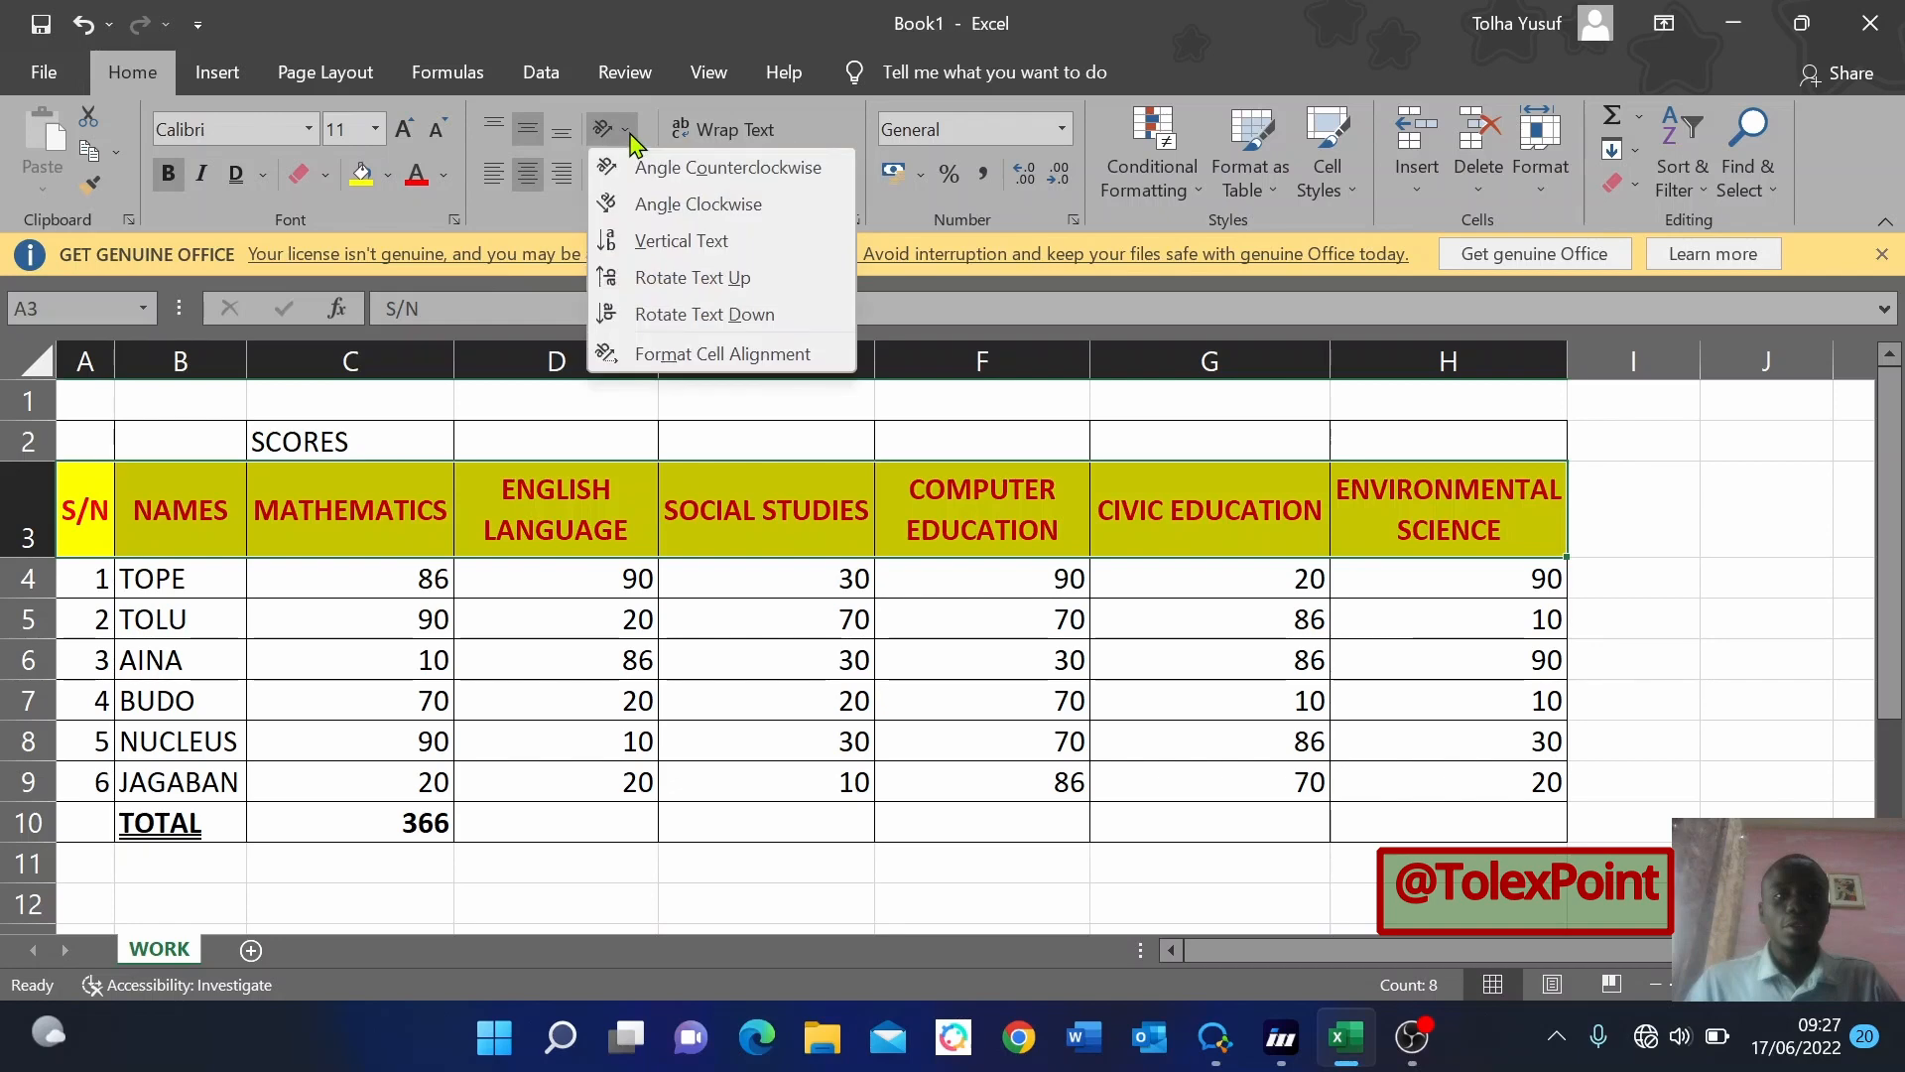
{"action": "left_click", "coordinate": [699, 205]}
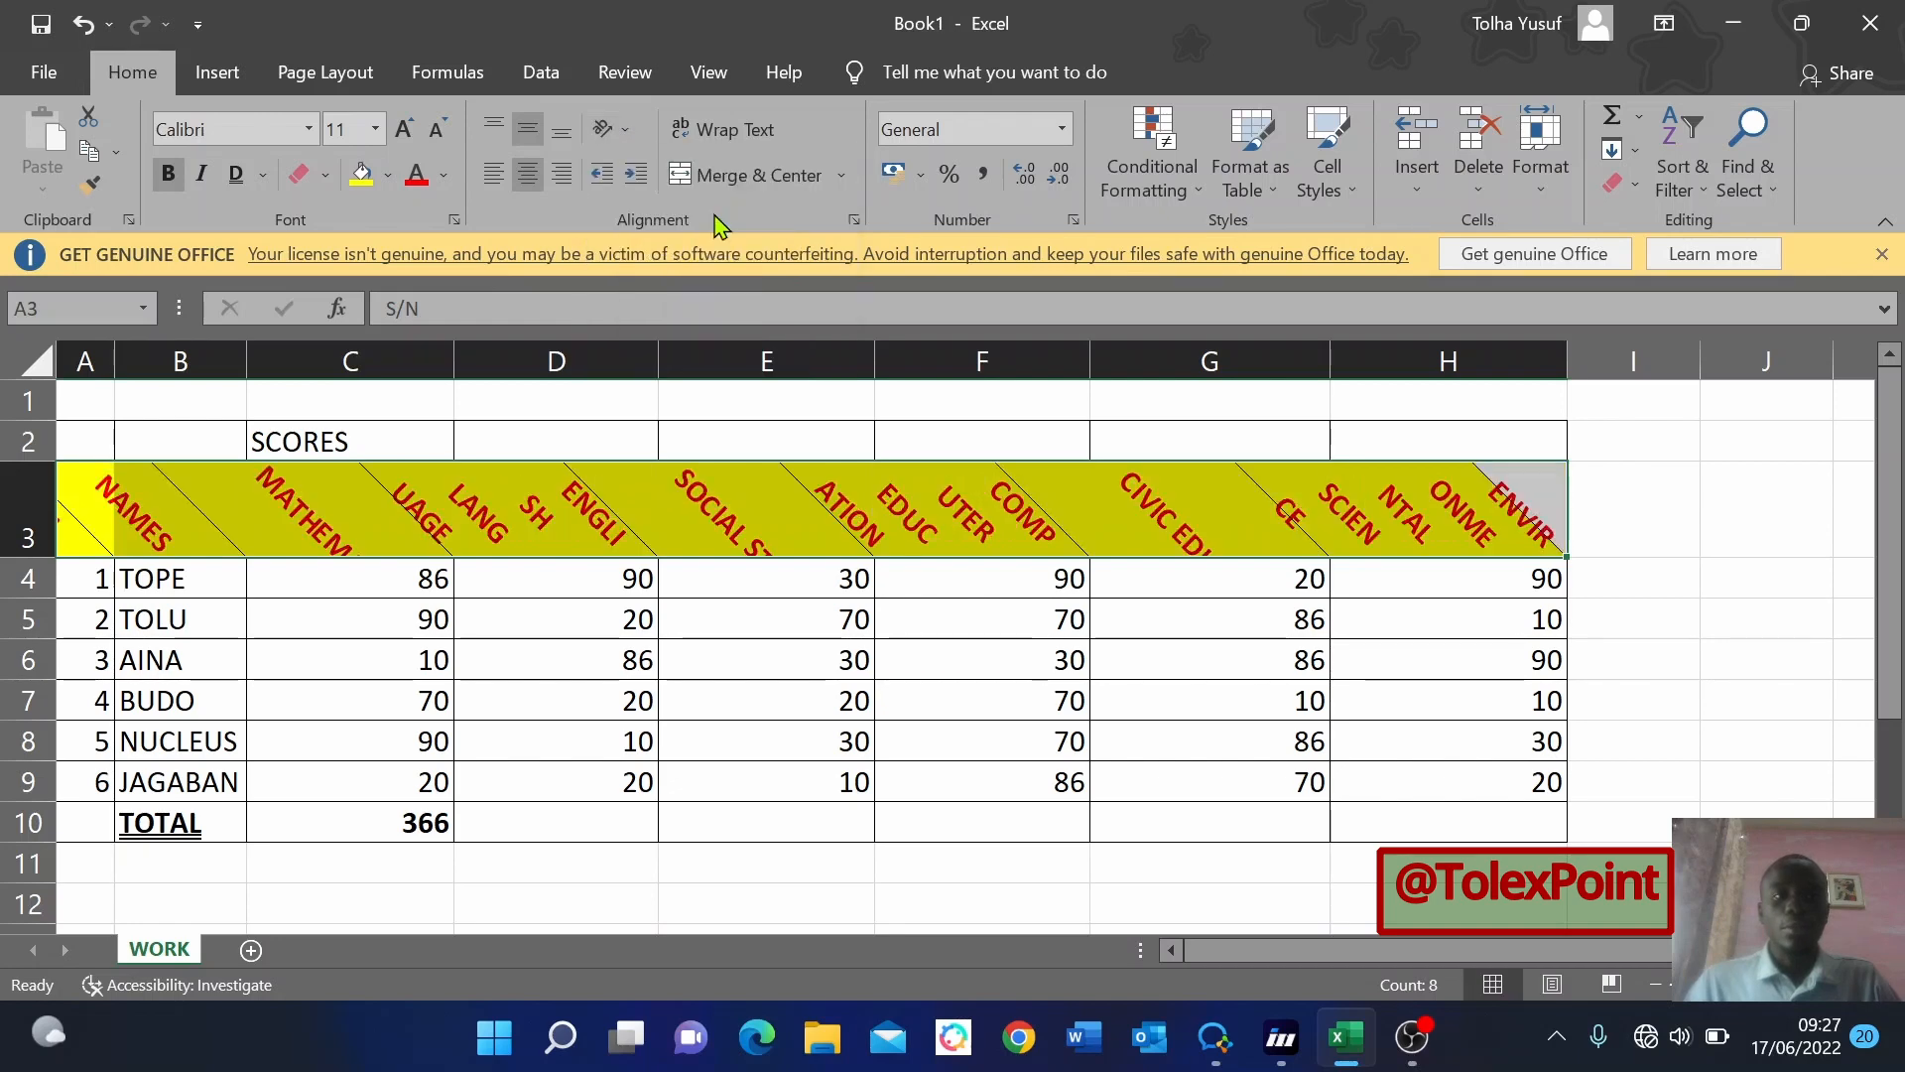
{"action": "left_click", "coordinate": [749, 139]}
{"action": "left_click", "coordinate": [751, 139]}
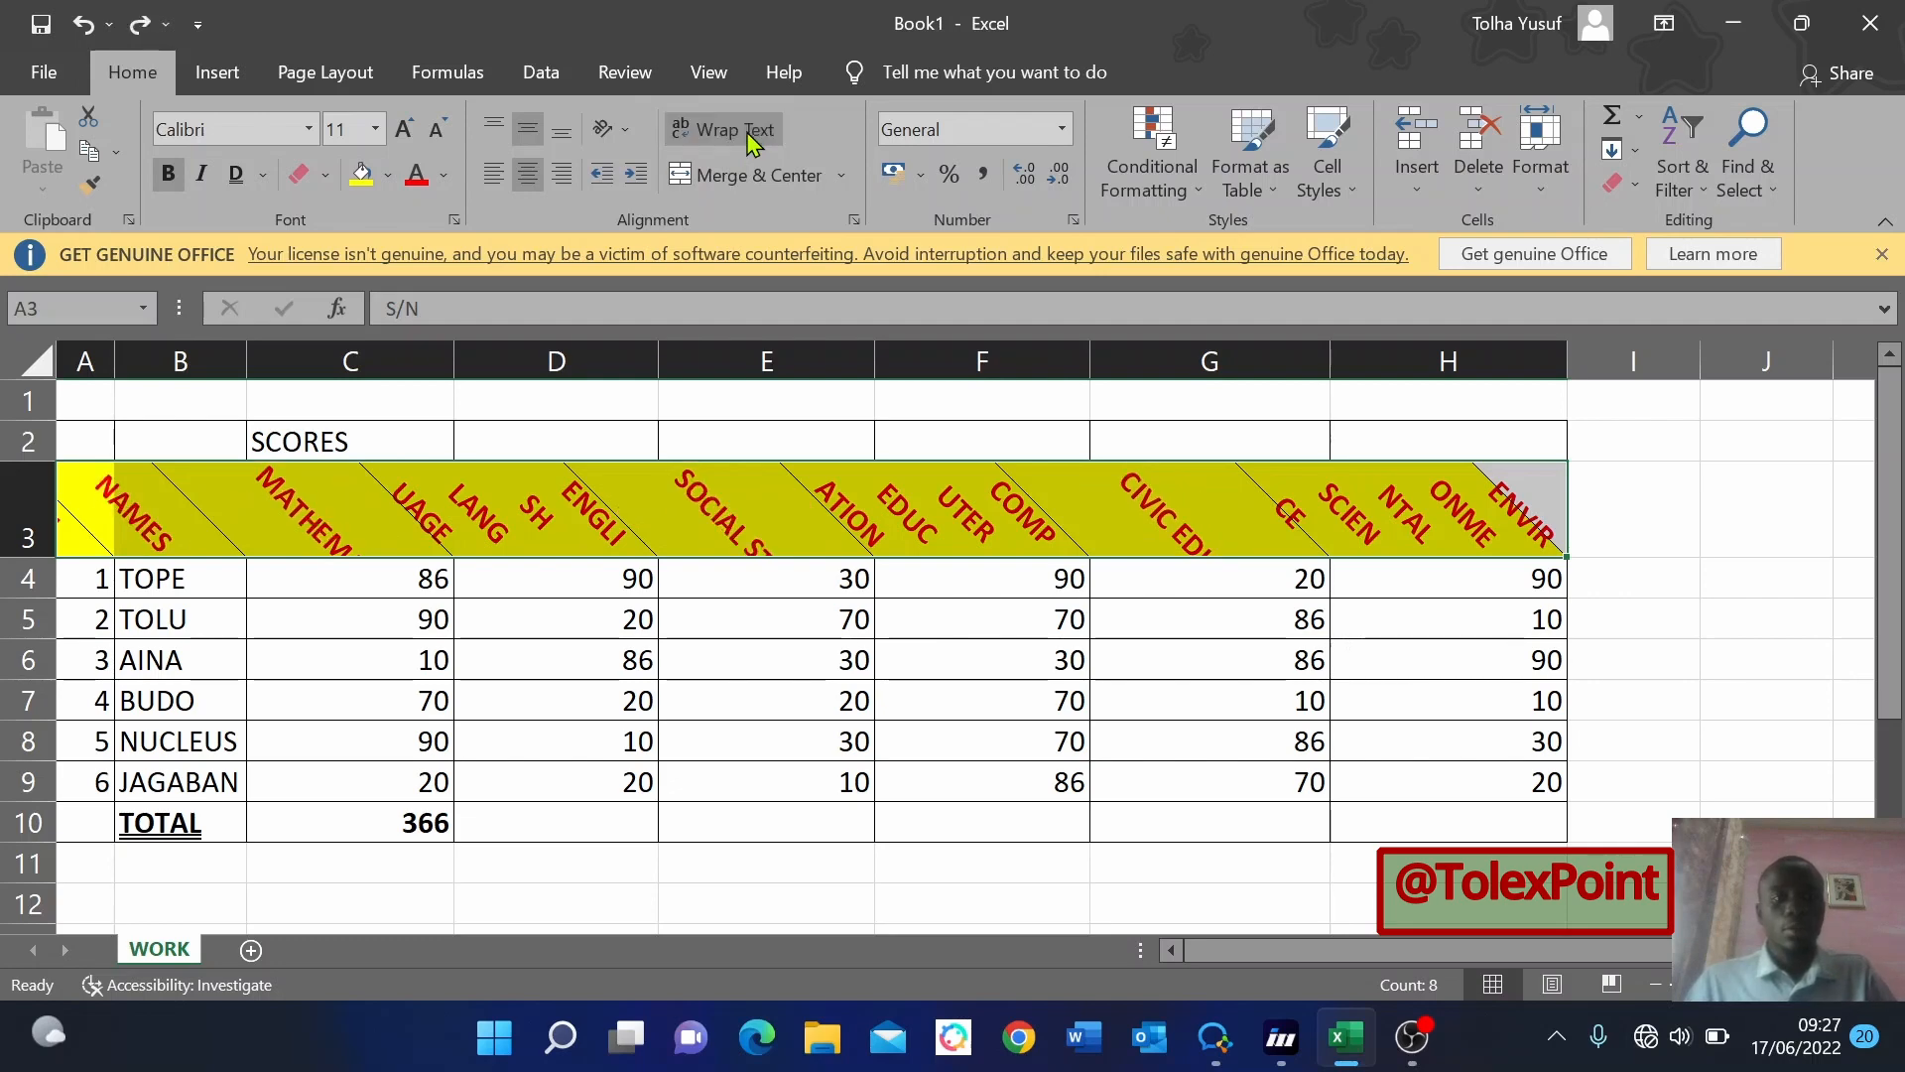
Try vertical text on the headings in A3:H3 with a taller row 3, and undo the orientation and height changes.
{"action": "left_click", "coordinate": [613, 128]}
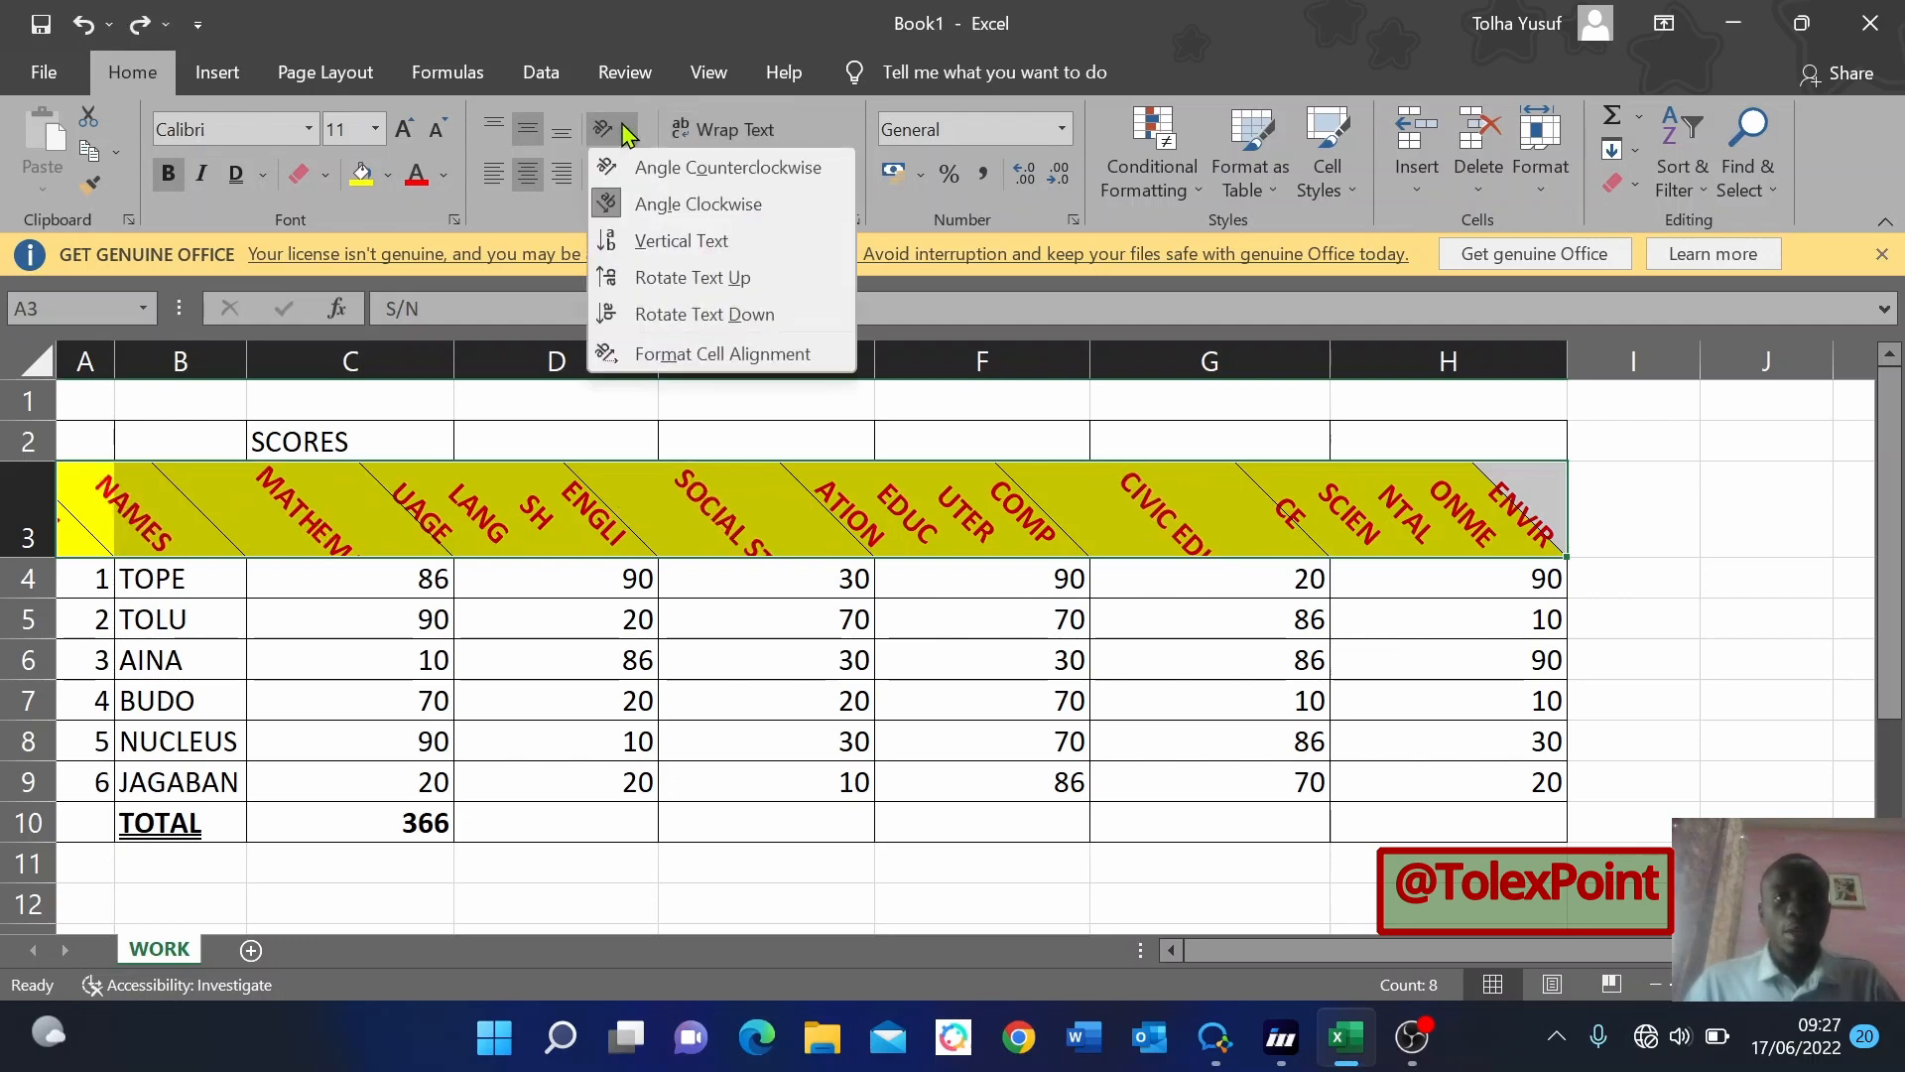
{"action": "left_click", "coordinate": [668, 242]}
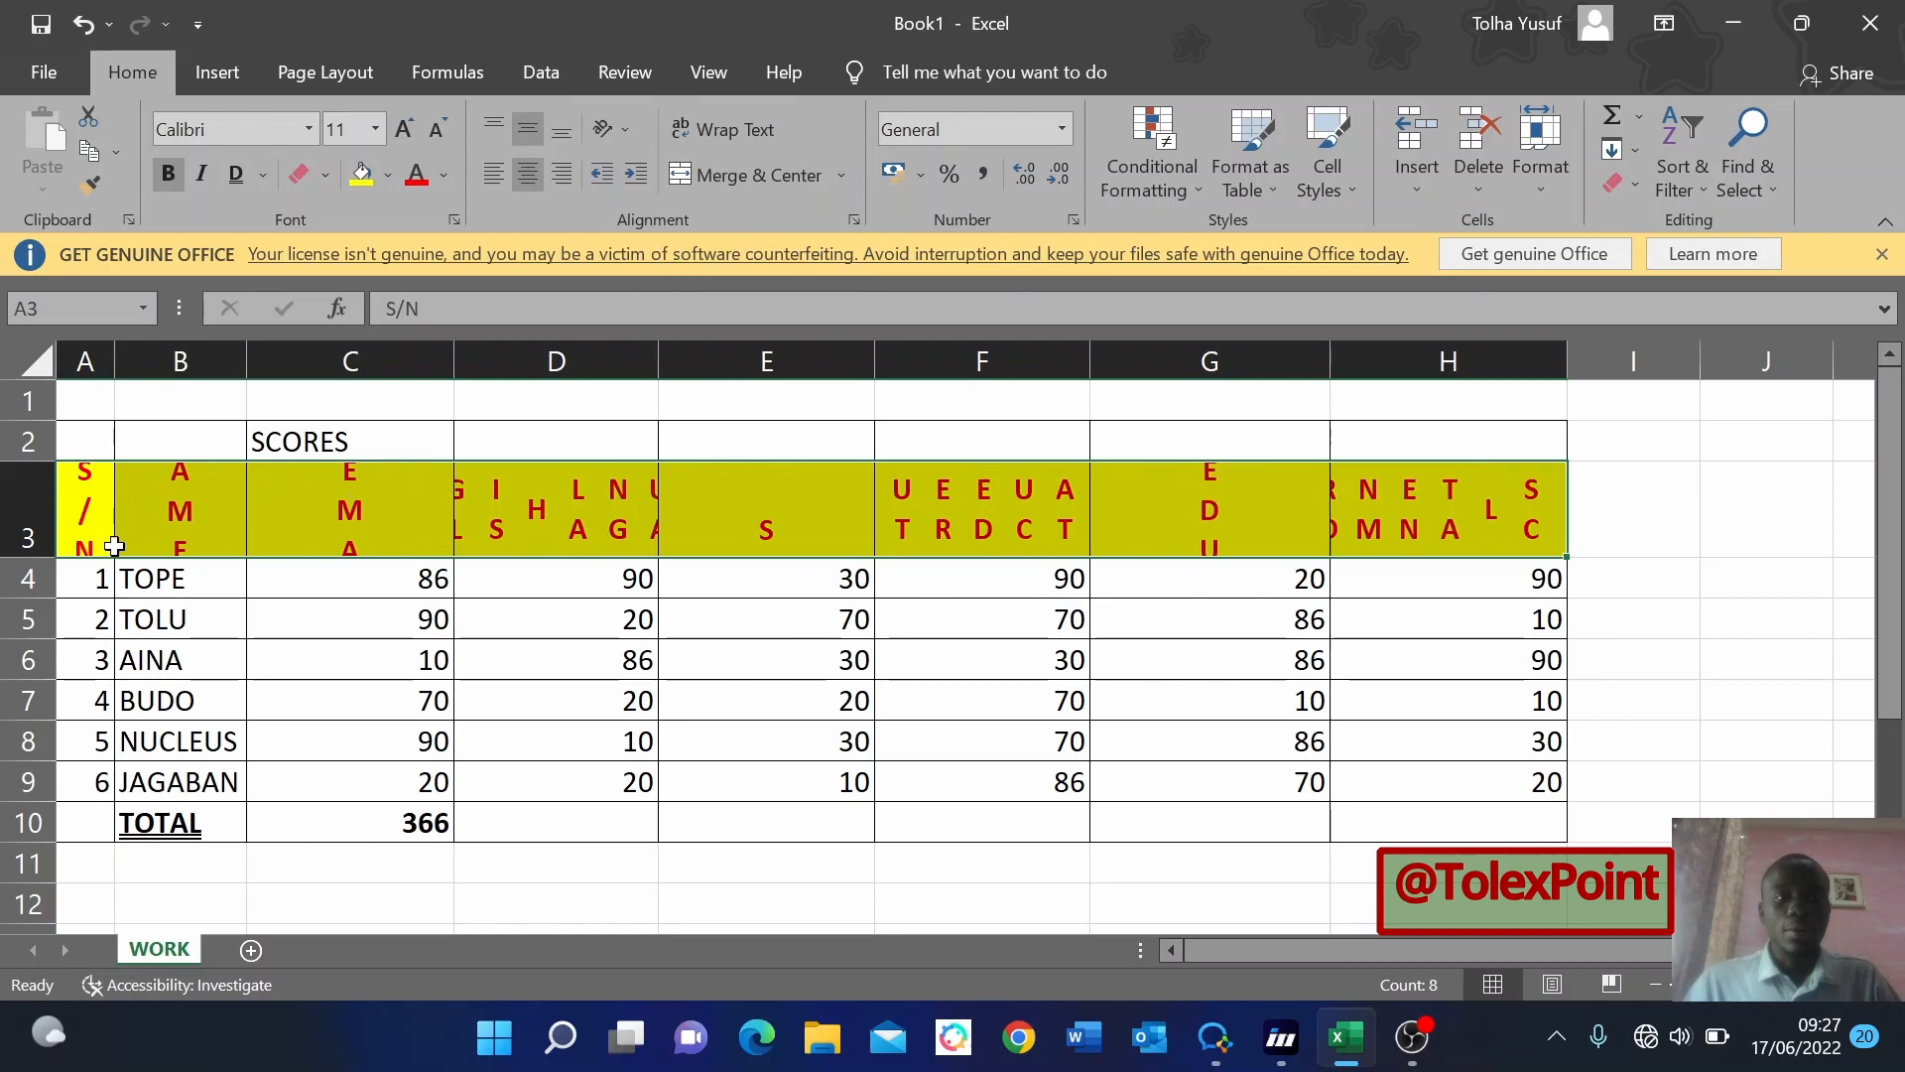
{"action": "left_click_drag", "start_coordinate": [16, 555], "coordinate": [37, 651]}
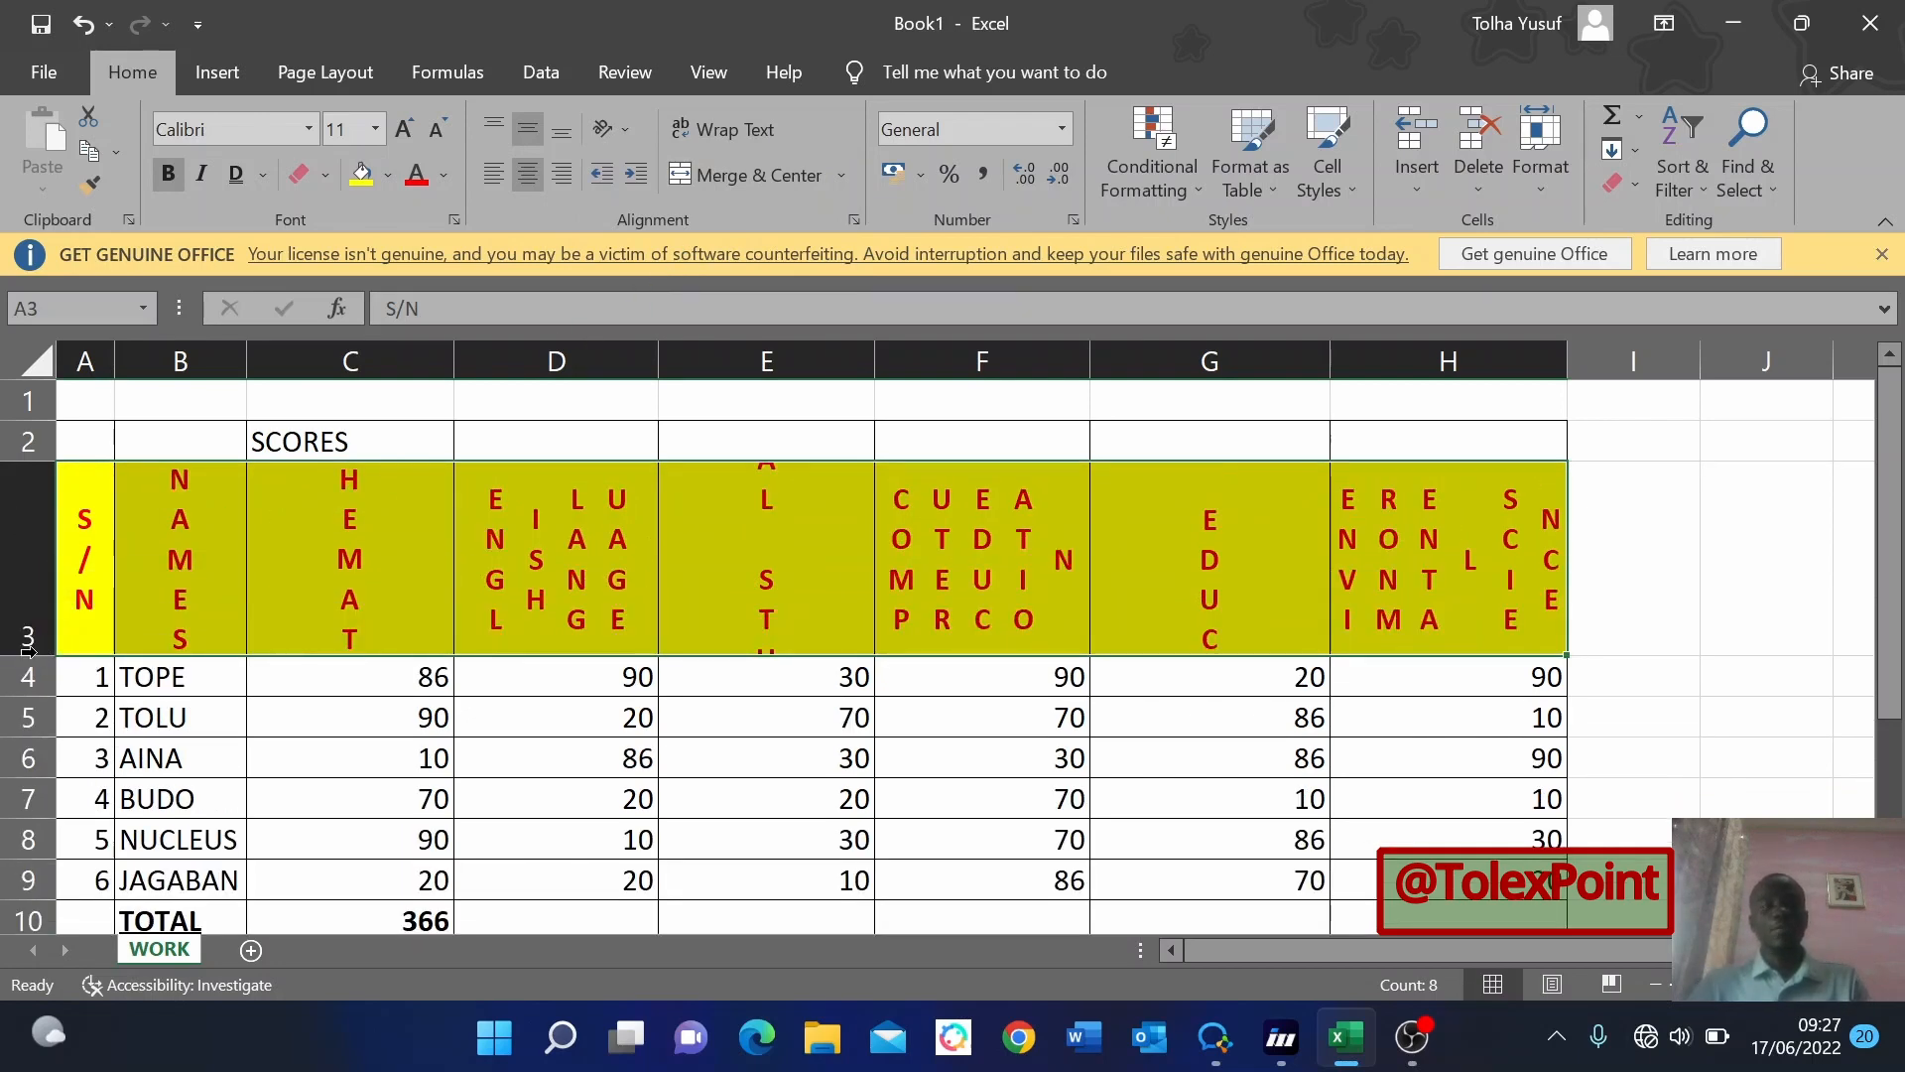
{"action": "key", "text": "ctrl+z"}
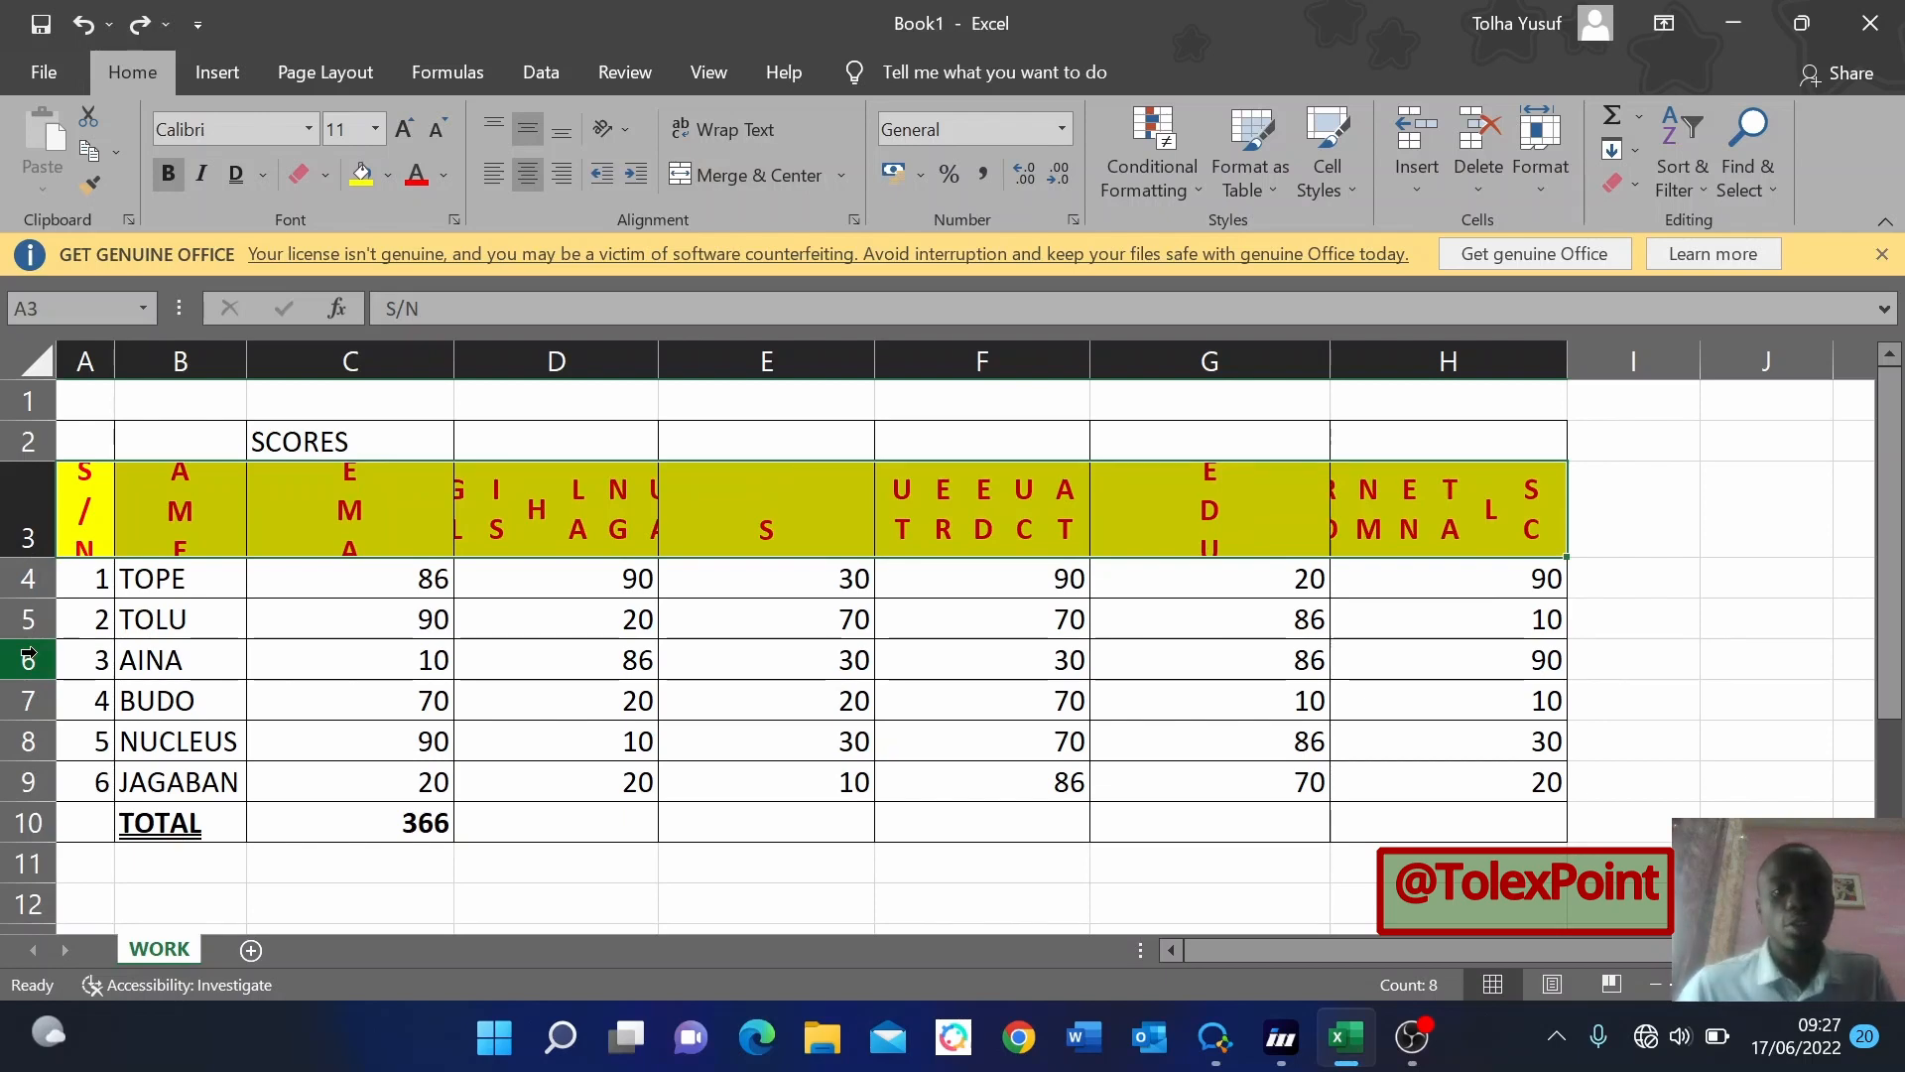
{"action": "key", "text": "ctrl+z"}
{"action": "key", "text": "ctrl+z"}
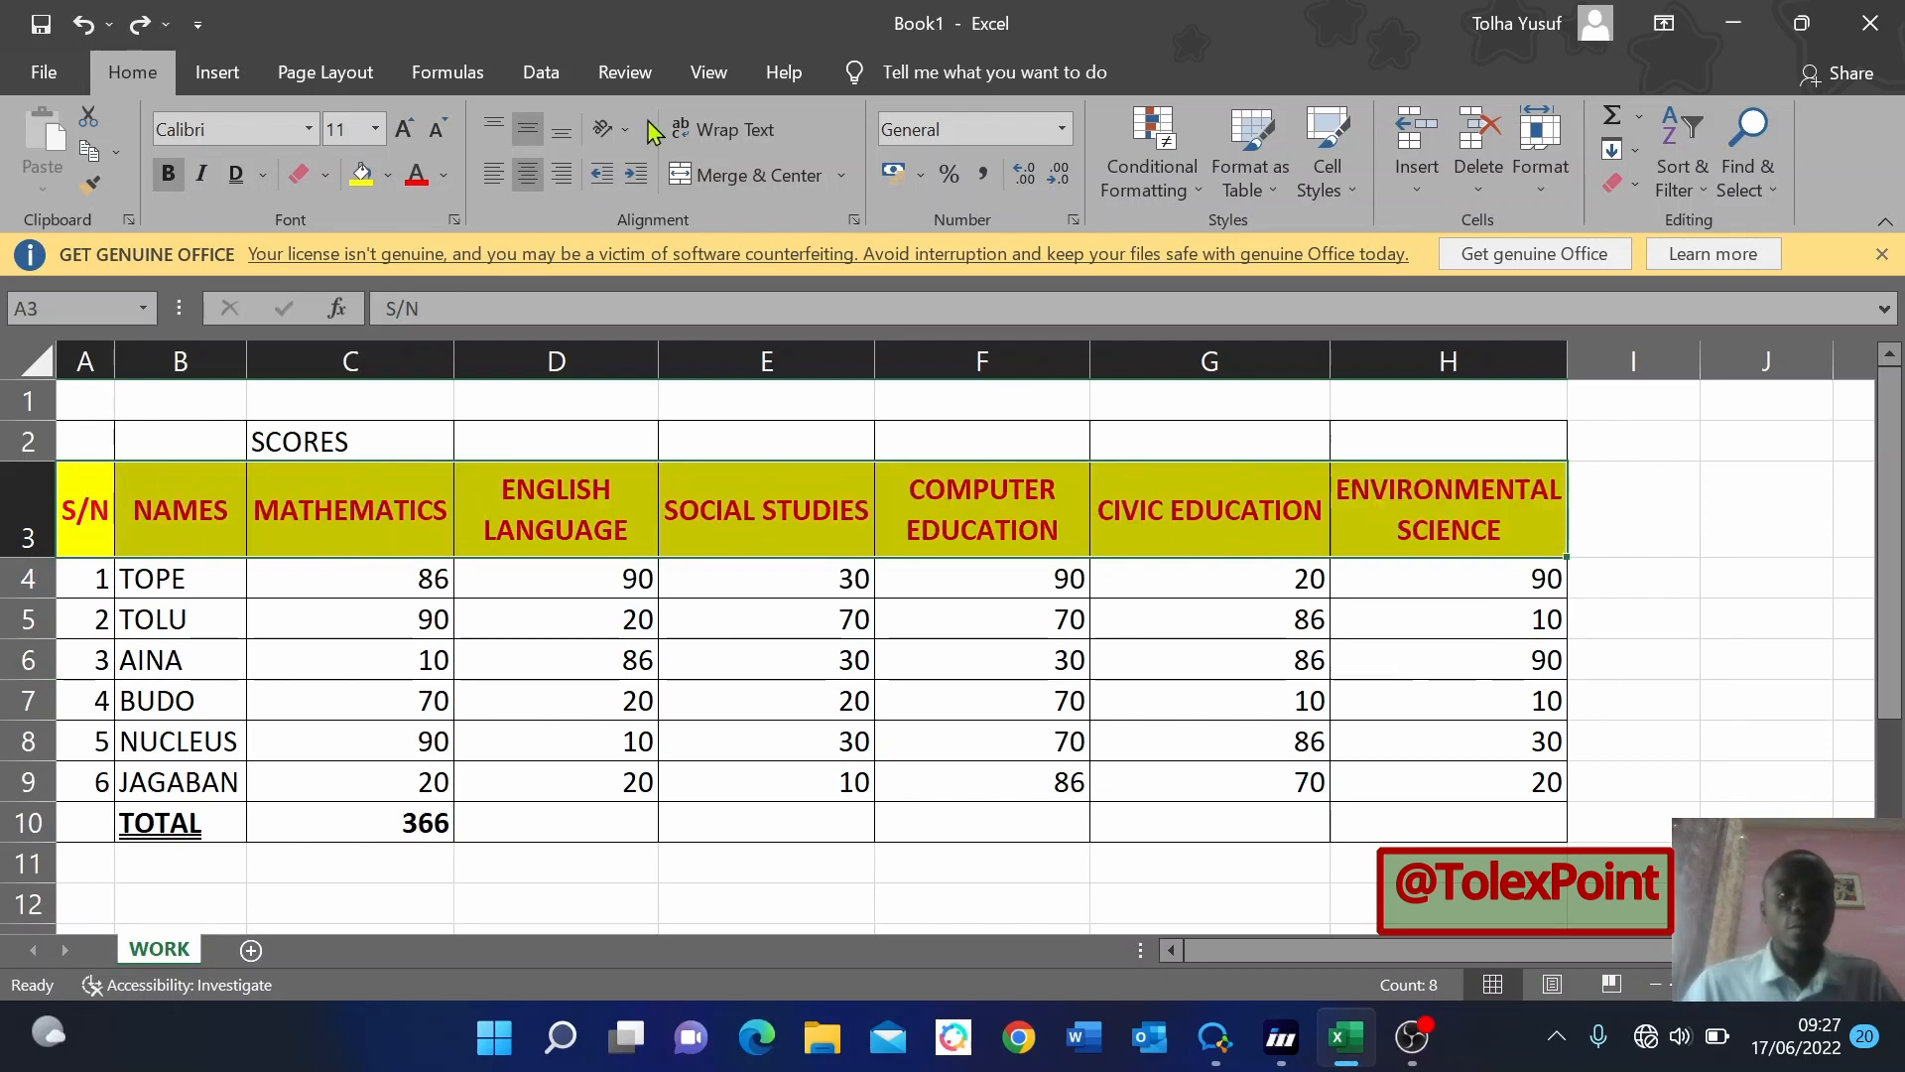
{"action": "left_click", "coordinate": [626, 129]}
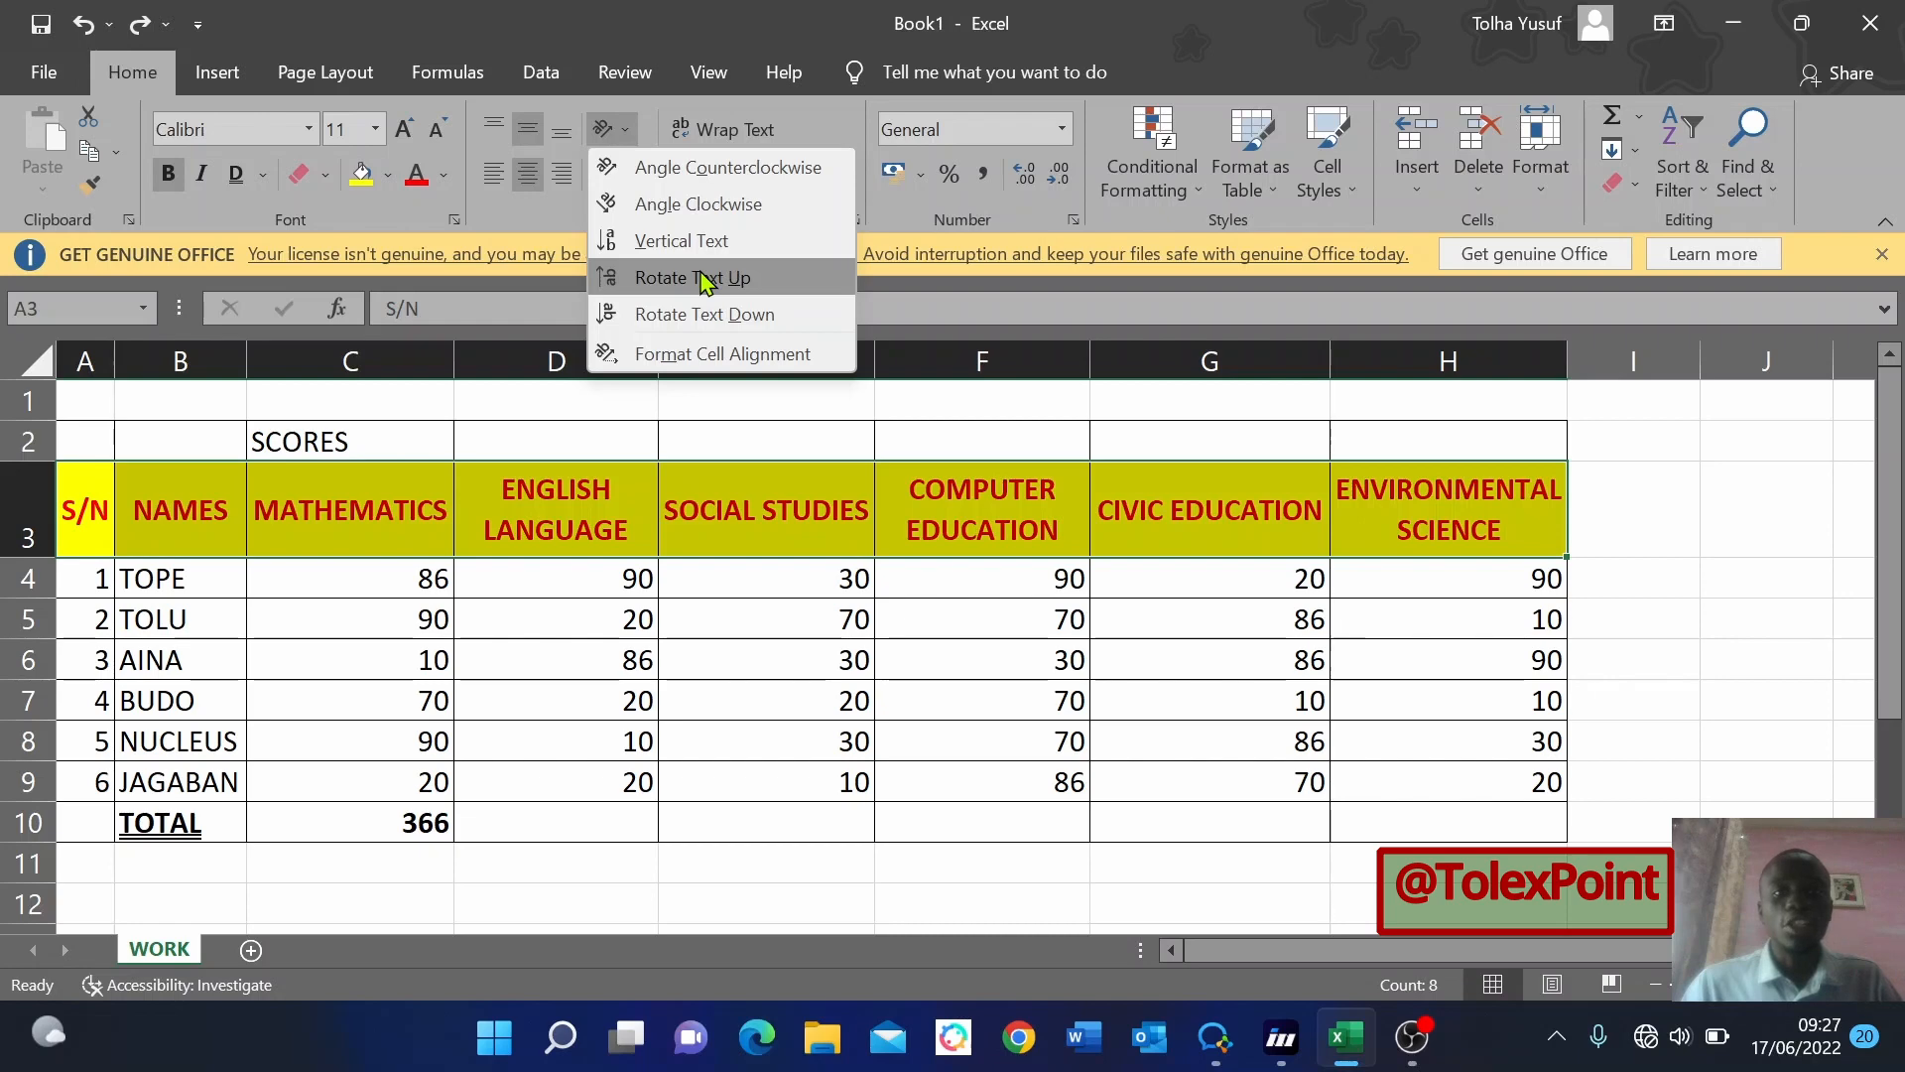
{"action": "left_click", "coordinate": [640, 663]}
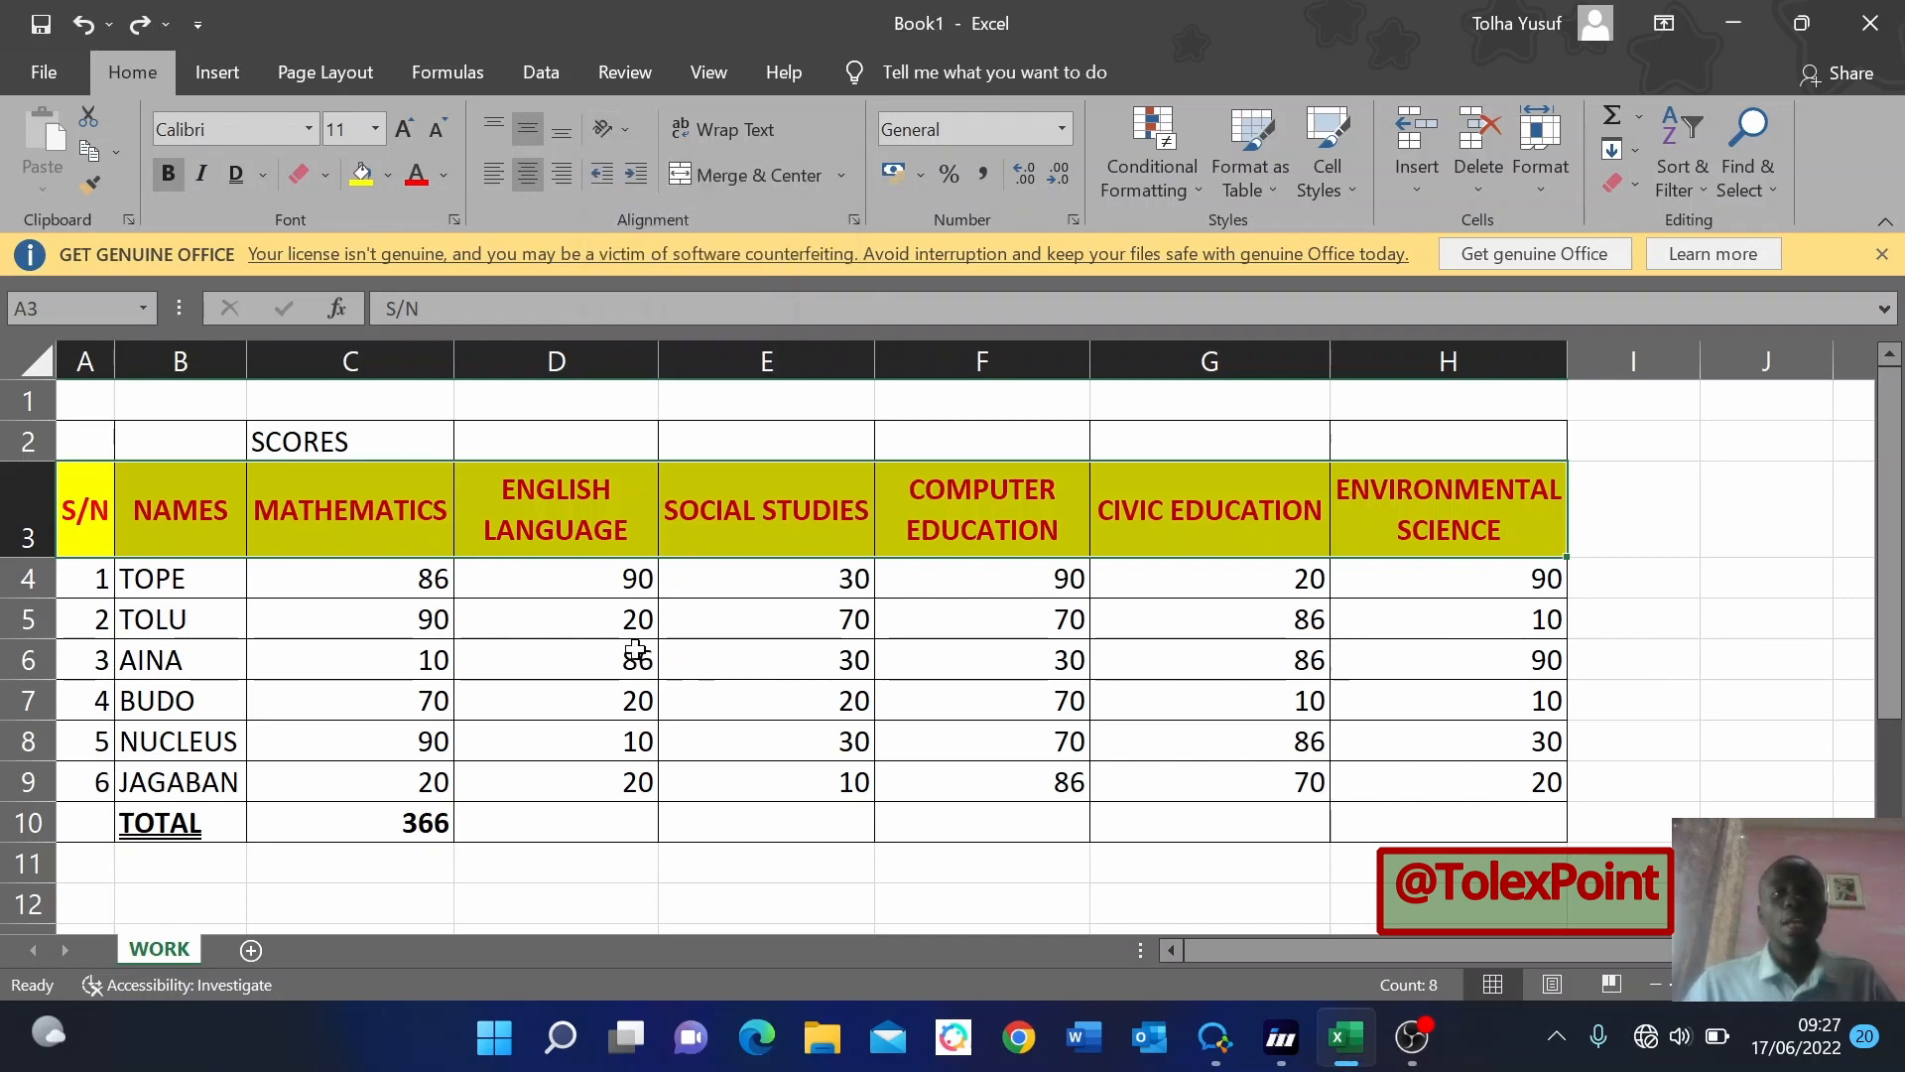
{"action": "left_click", "coordinate": [520, 642]}
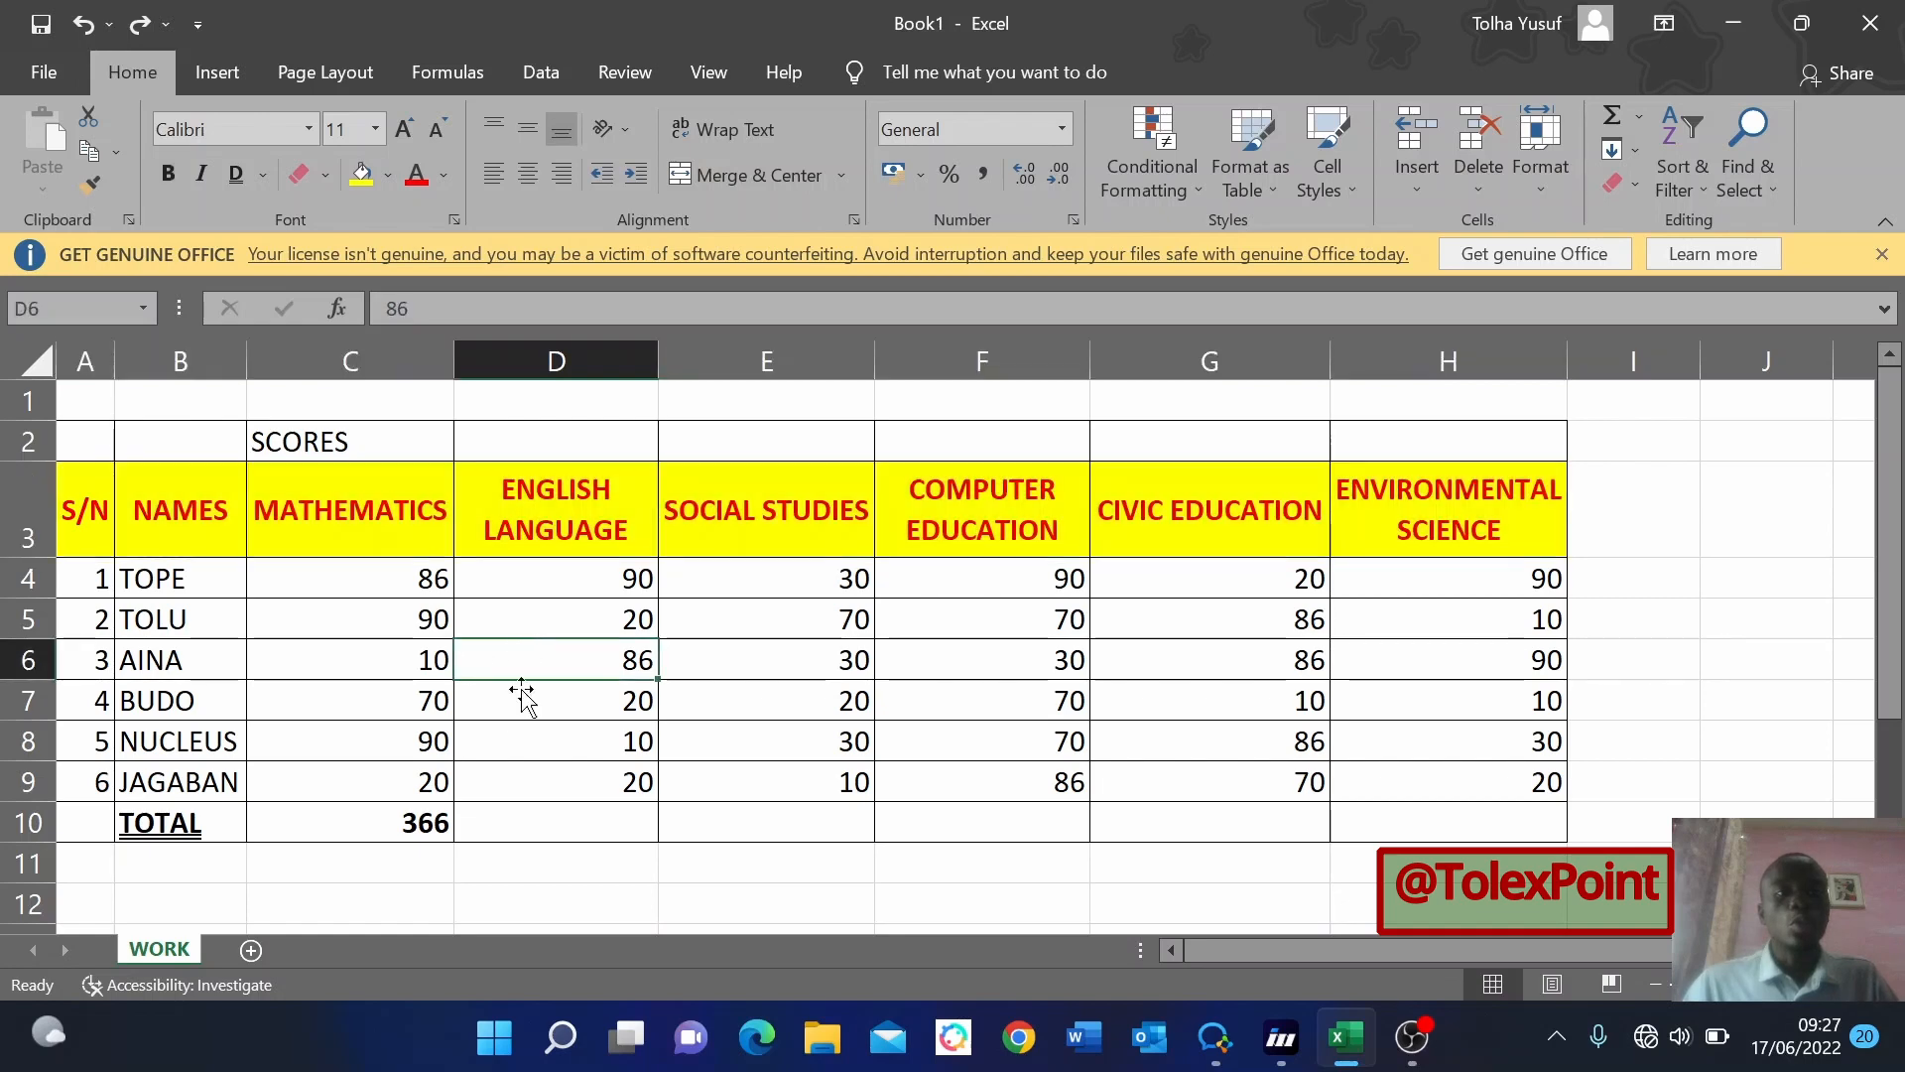
{"action": "left_click", "coordinate": [723, 626]}
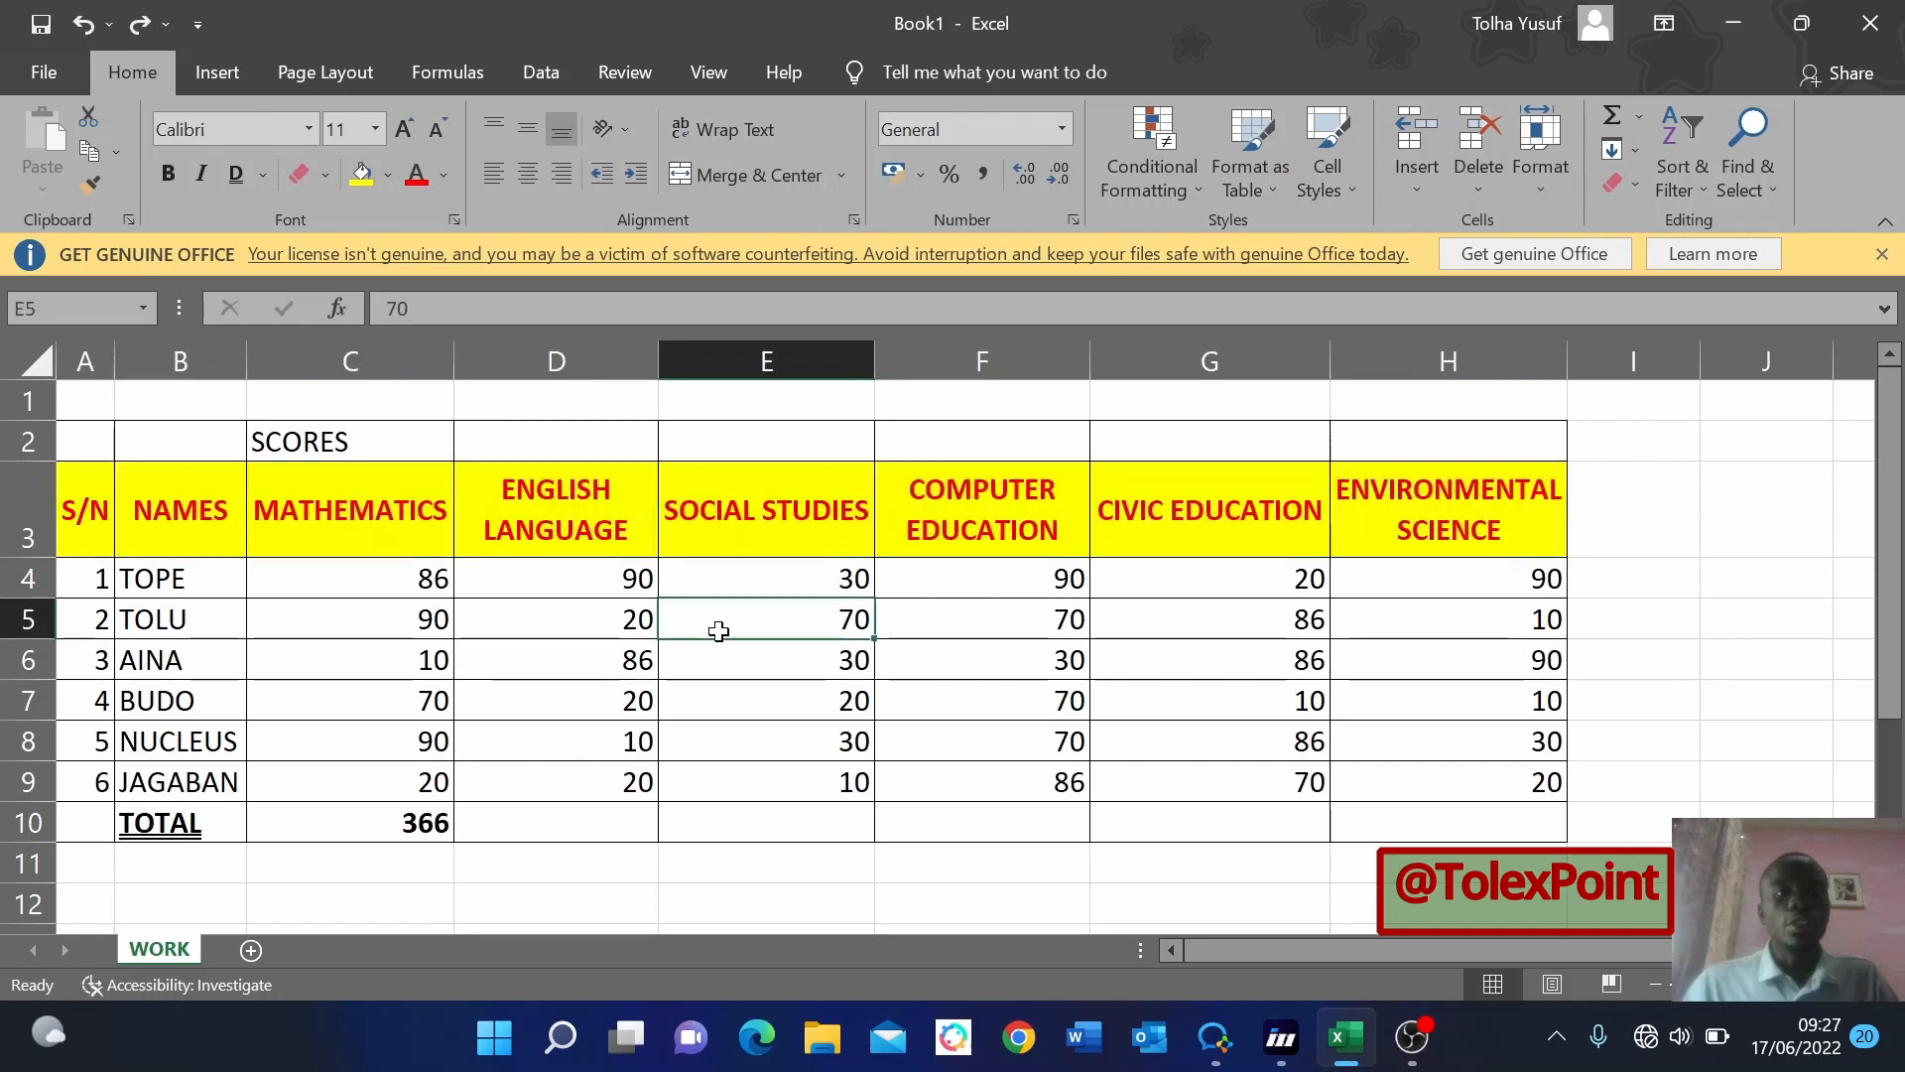
{"action": "left_click", "coordinate": [682, 708]}
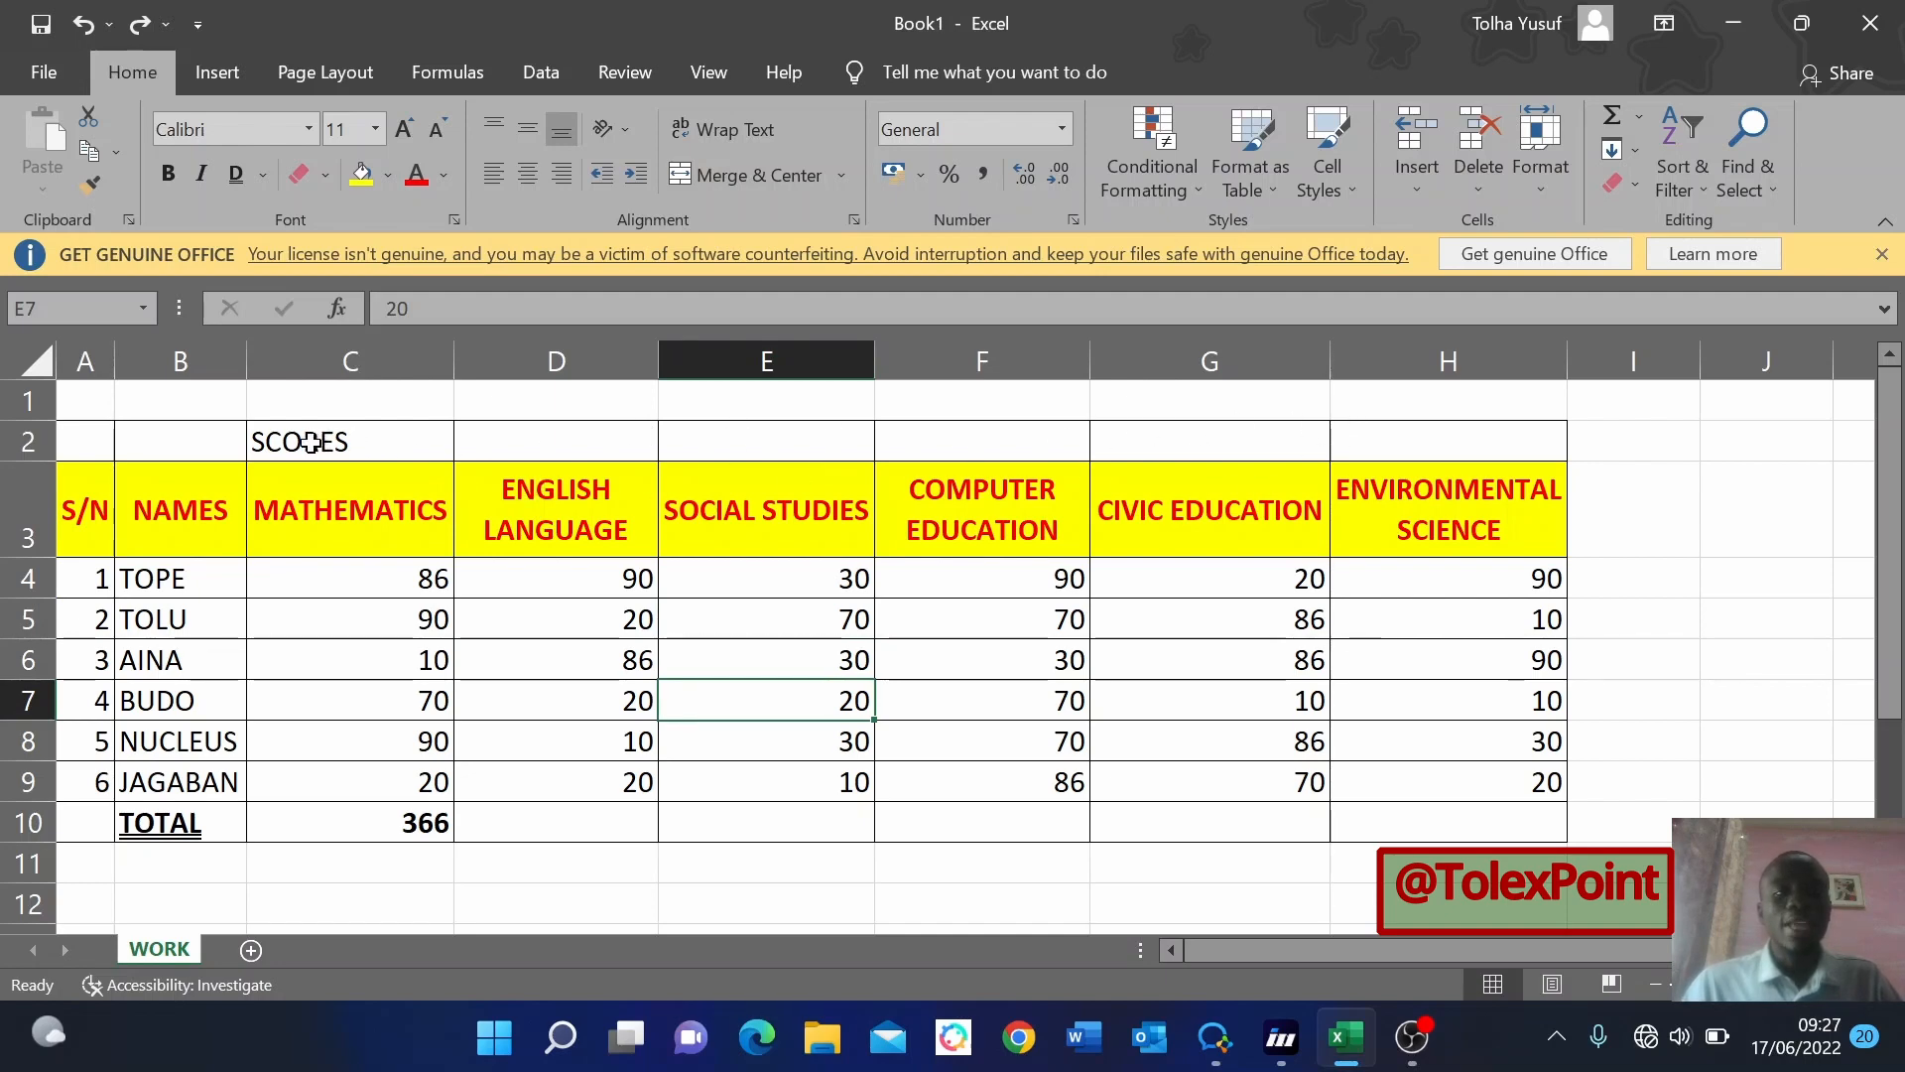
Merge and centre the SCORES title across C2:H2.
{"action": "left_click_drag", "start_coordinate": [313, 441], "coordinate": [1423, 420]}
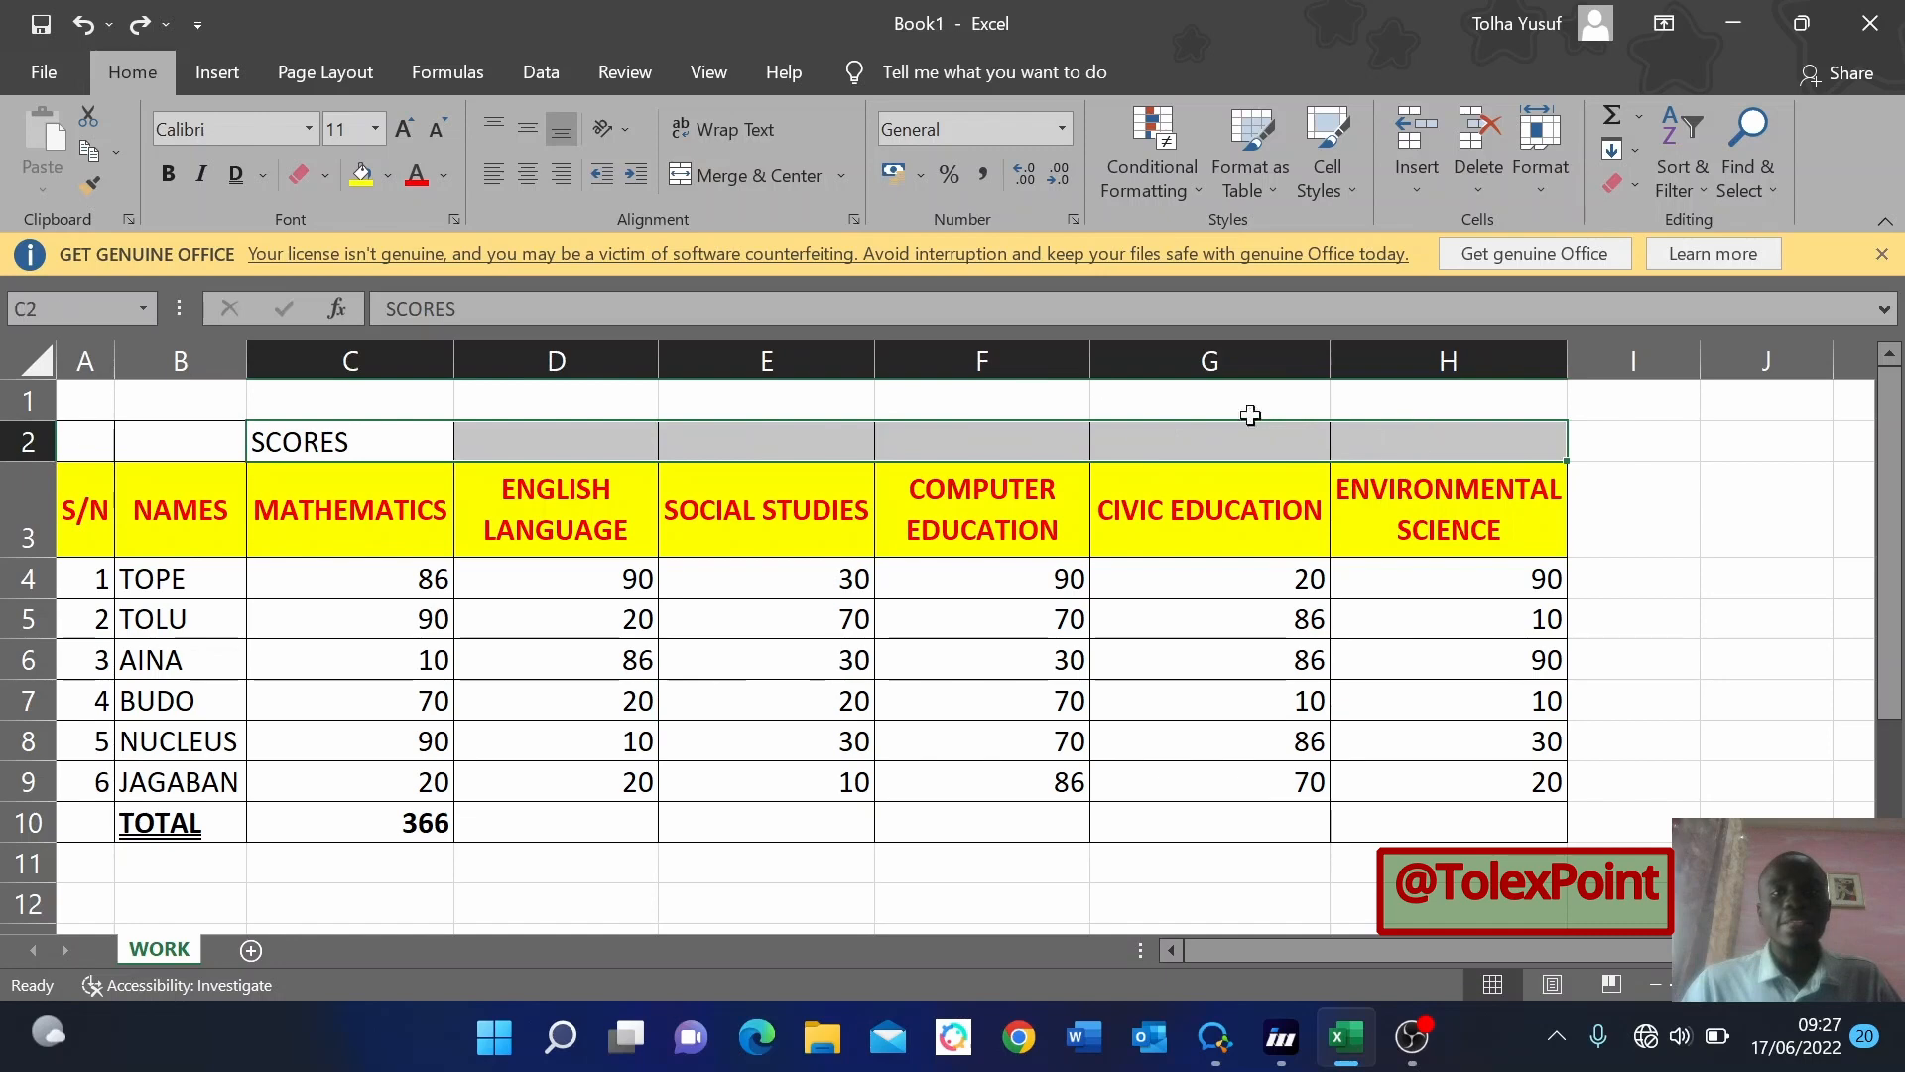
{"action": "left_click", "coordinate": [743, 175]}
{"action": "left_click", "coordinate": [919, 540]}
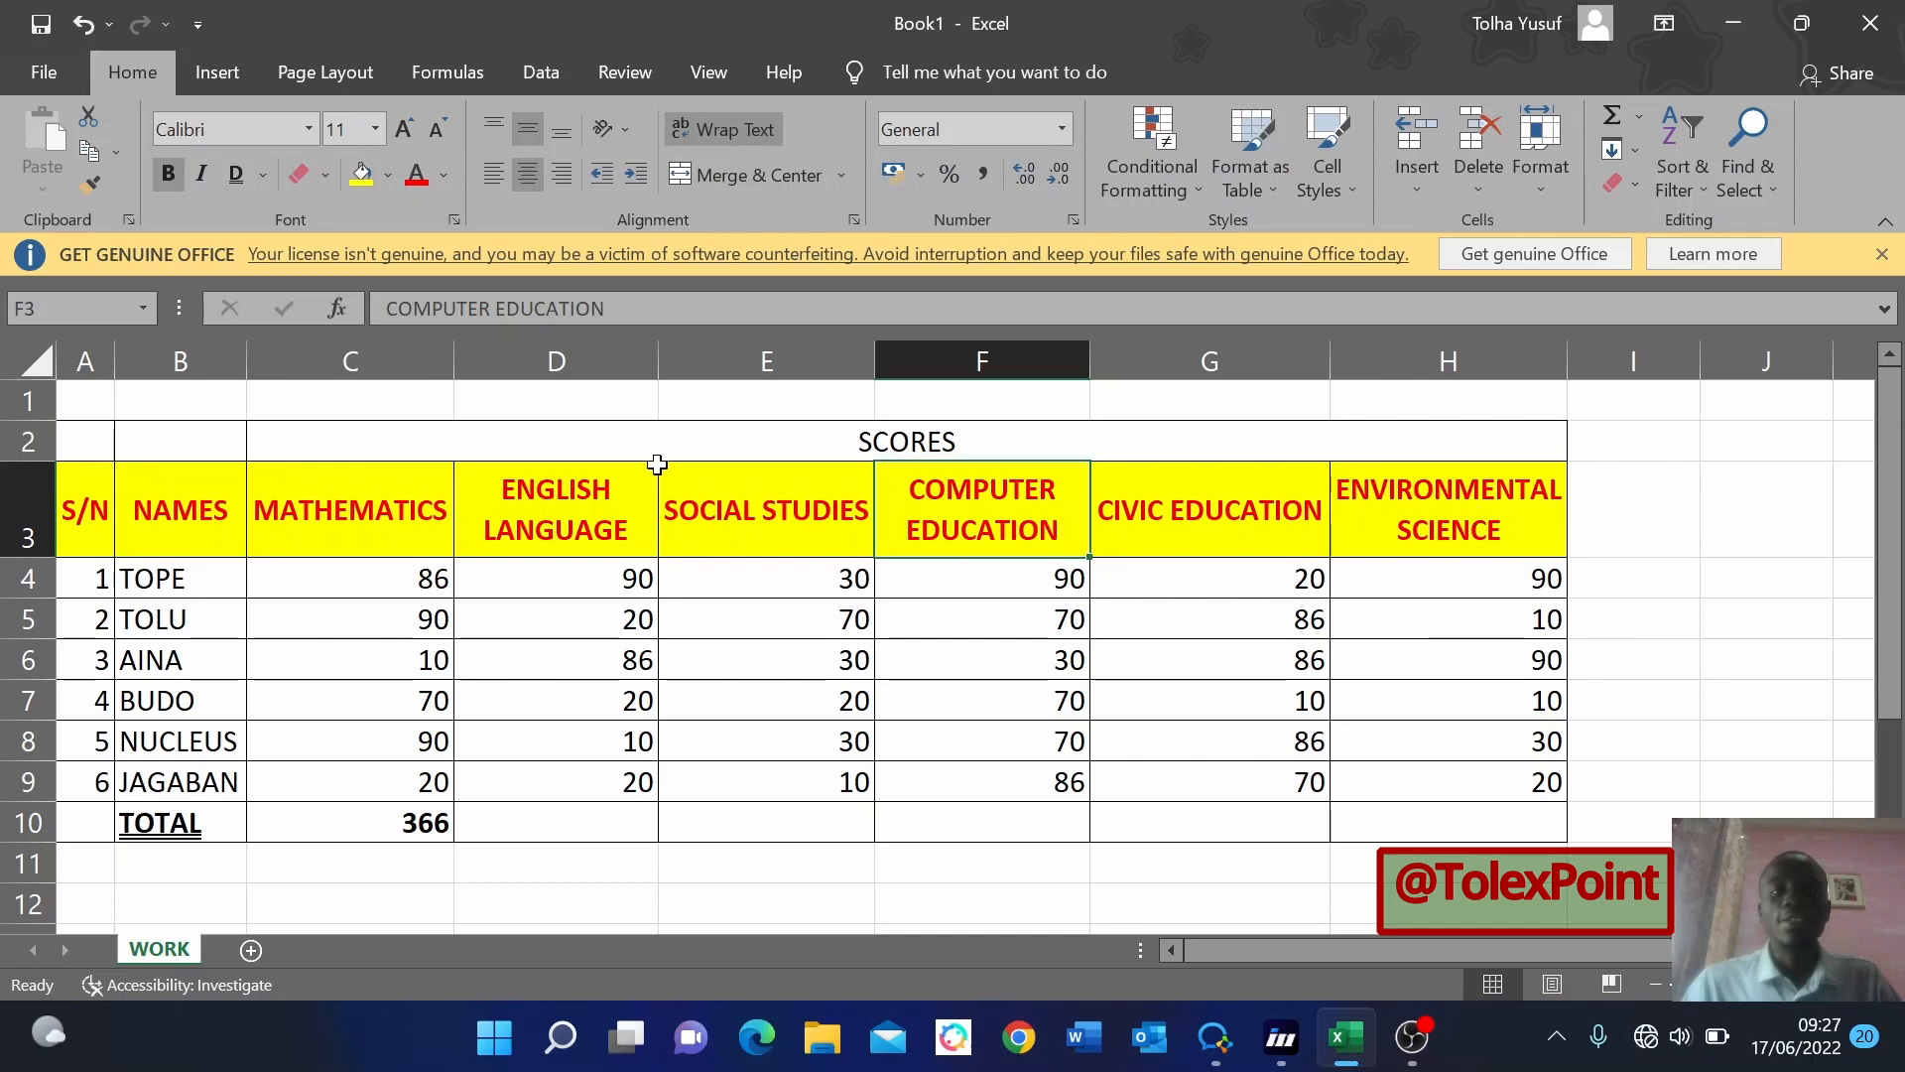
{"action": "left_click", "coordinate": [724, 440]}
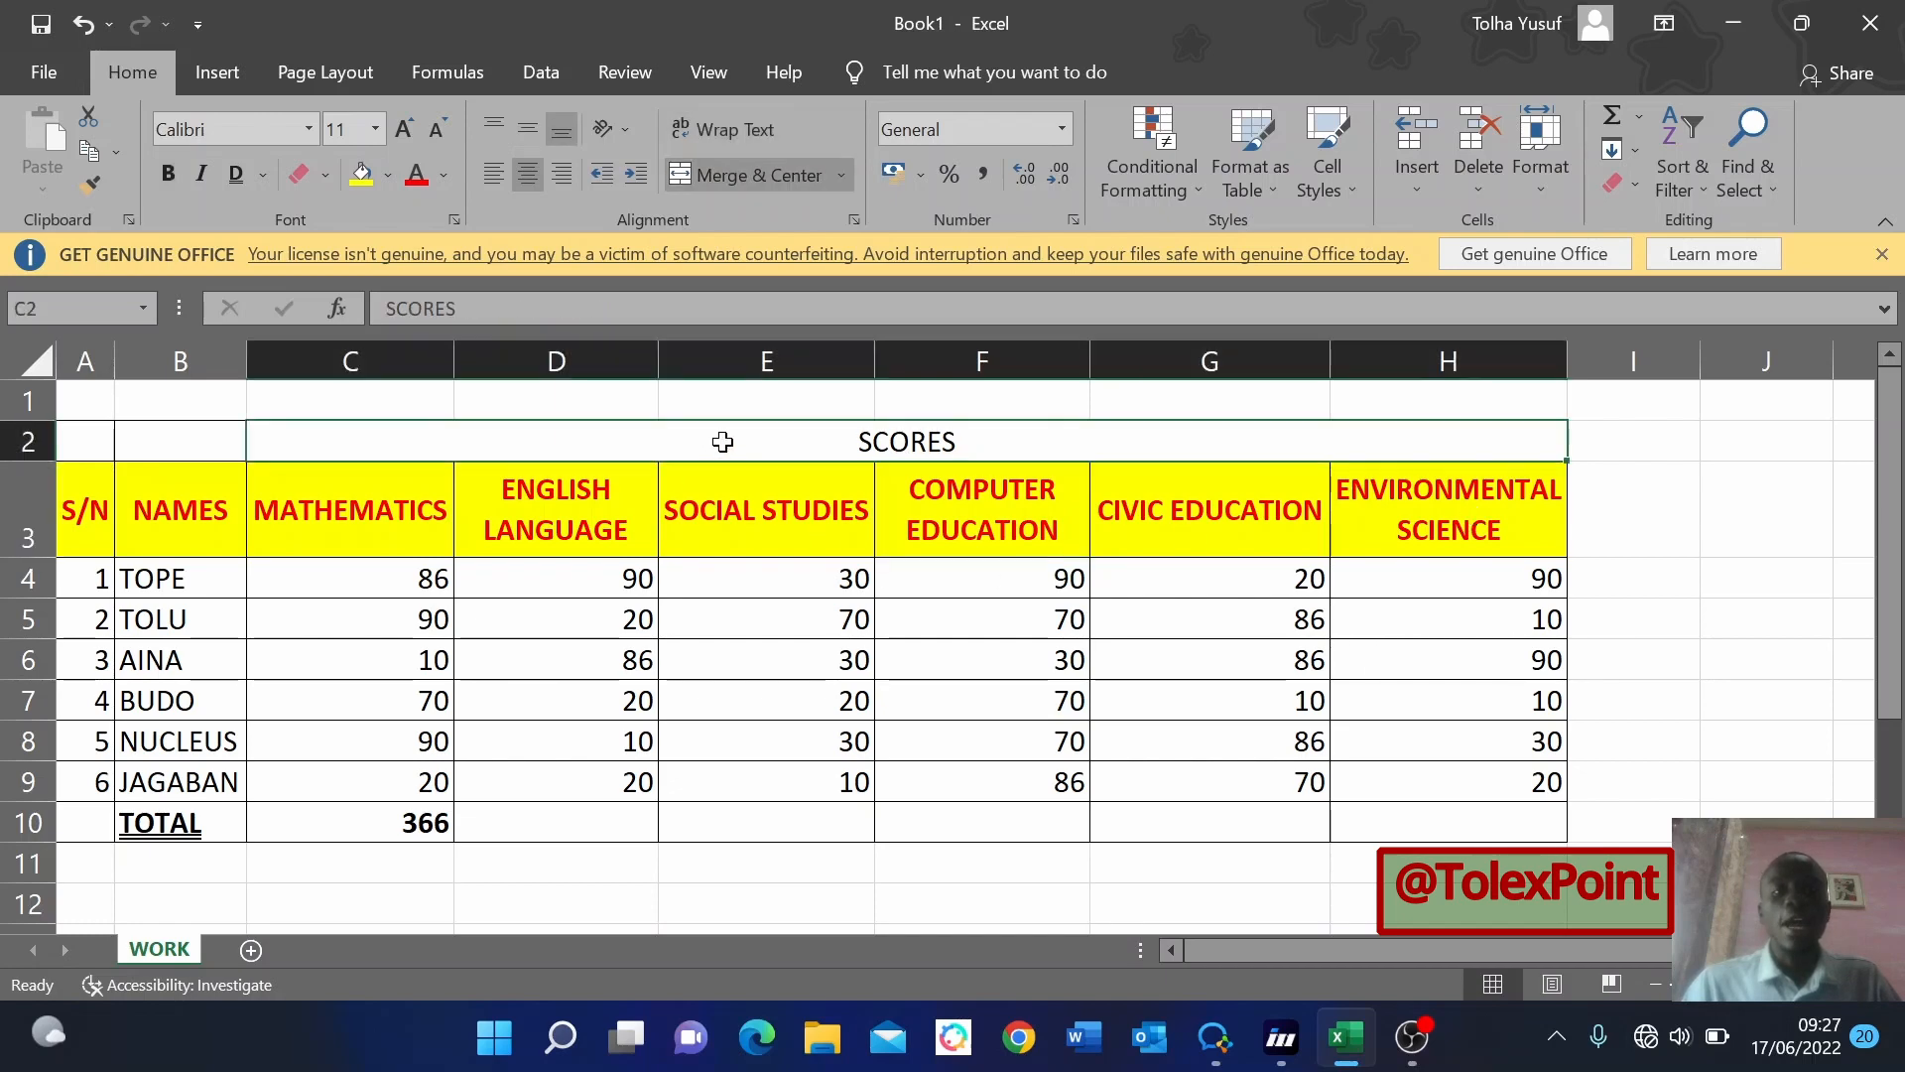
{"action": "left_click", "coordinate": [827, 645]}
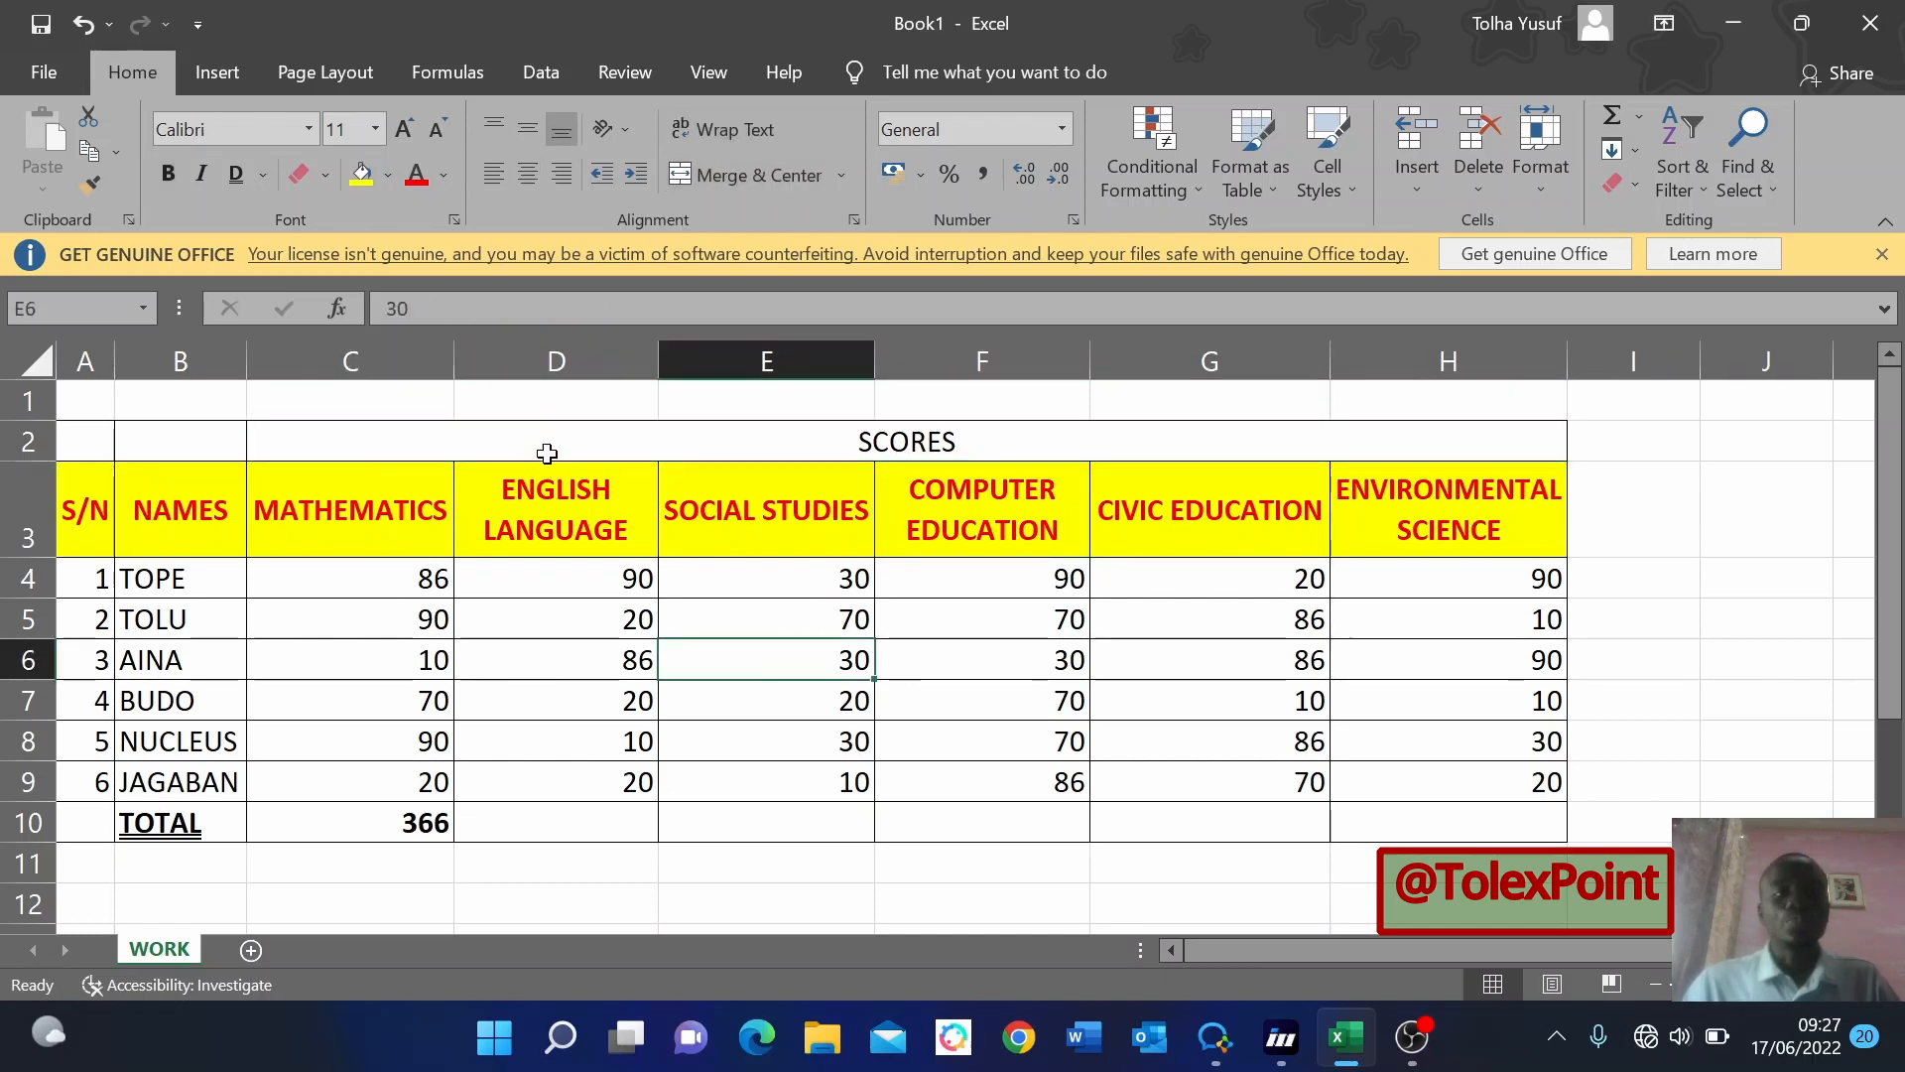
Fill the merged SCORES title cell with orange.
{"action": "left_click", "coordinate": [527, 427]}
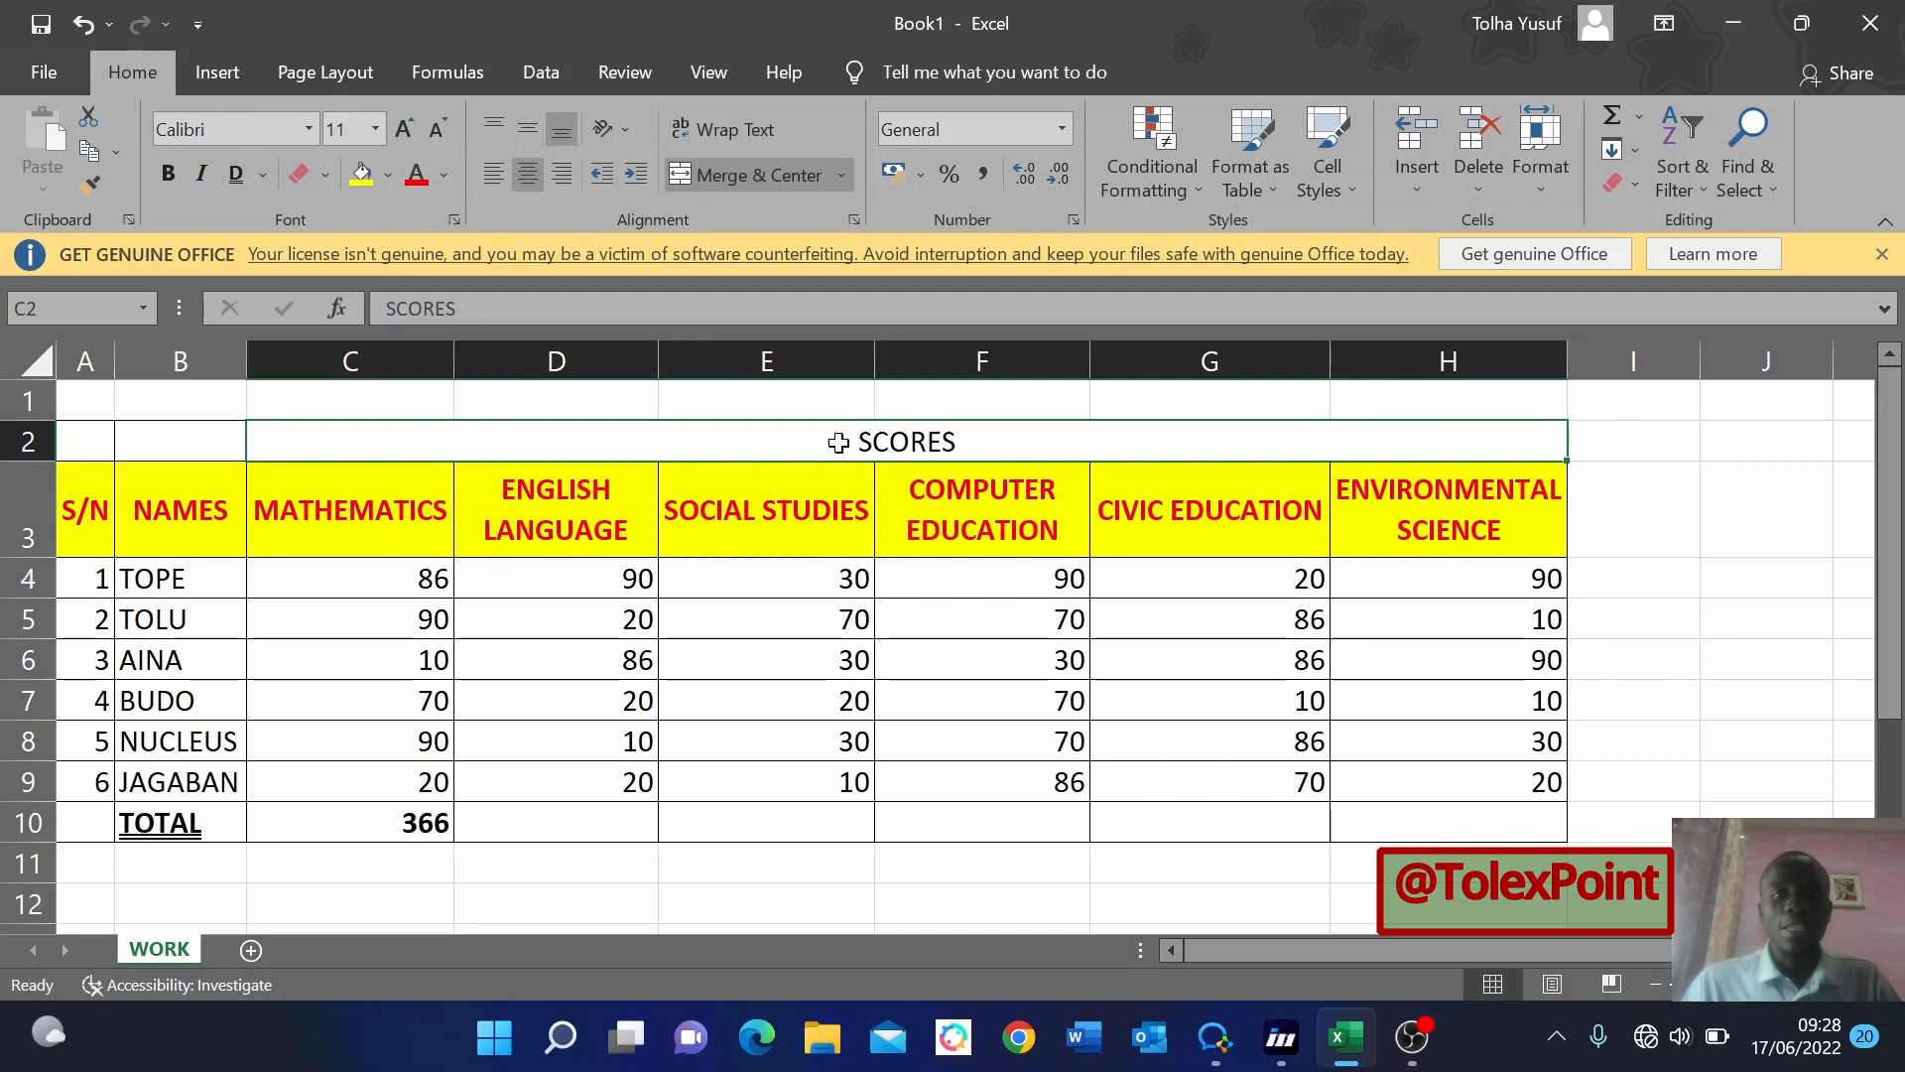
{"action": "left_click", "coordinate": [388, 175]}
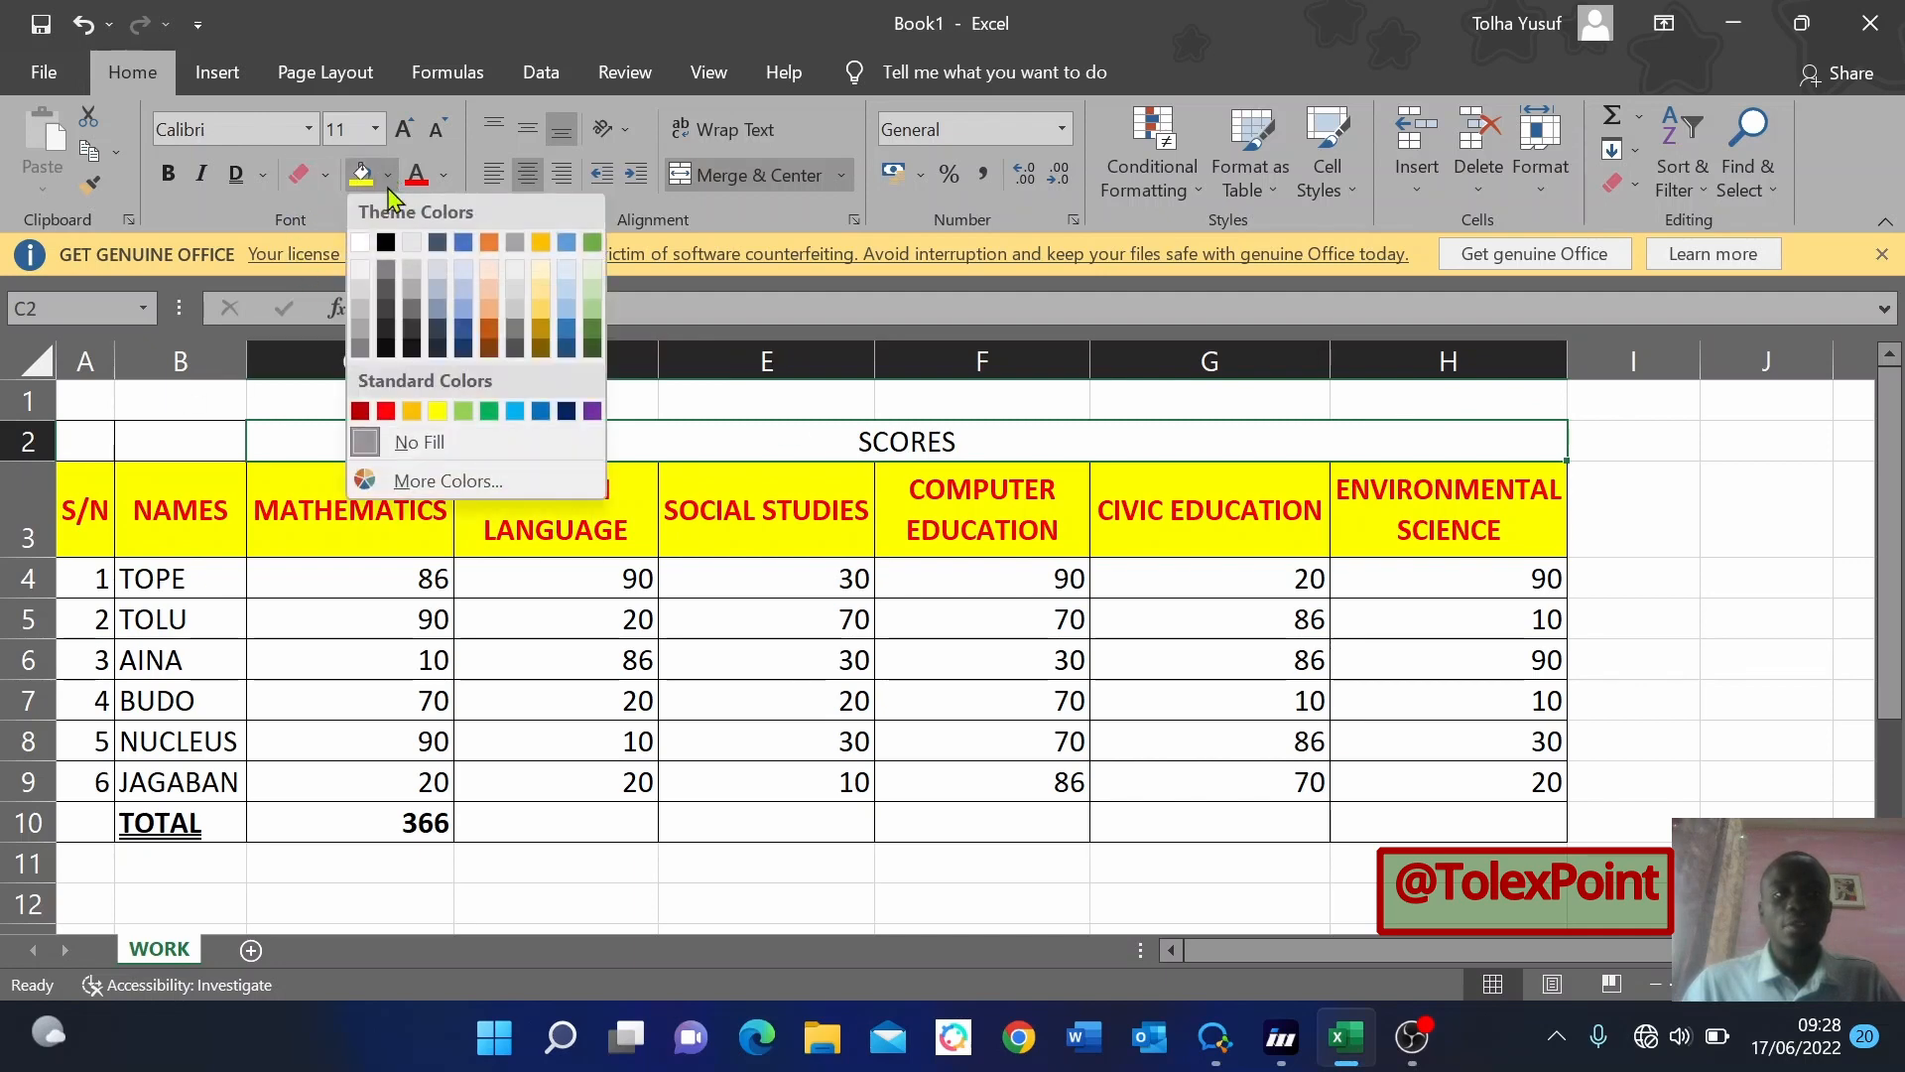
{"action": "left_click", "coordinate": [498, 248]}
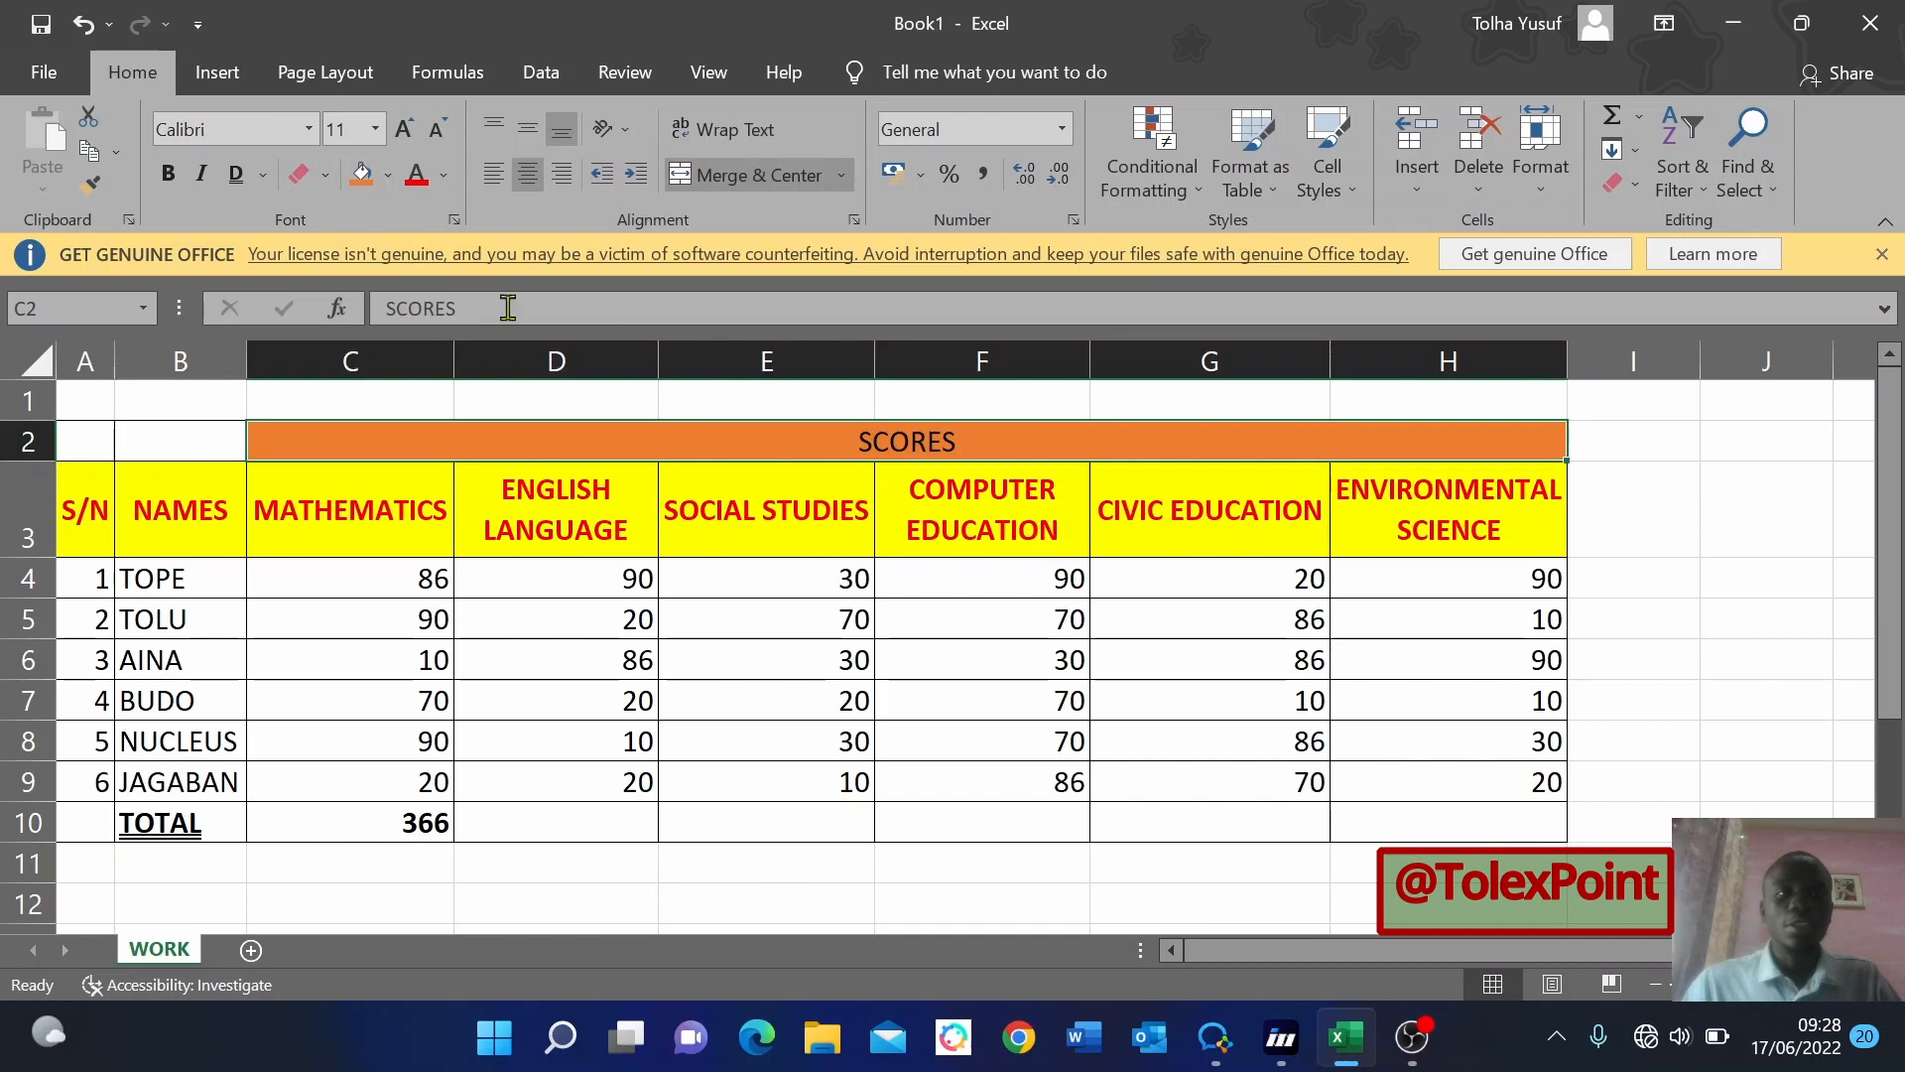
{"action": "left_click", "coordinate": [1001, 620]}
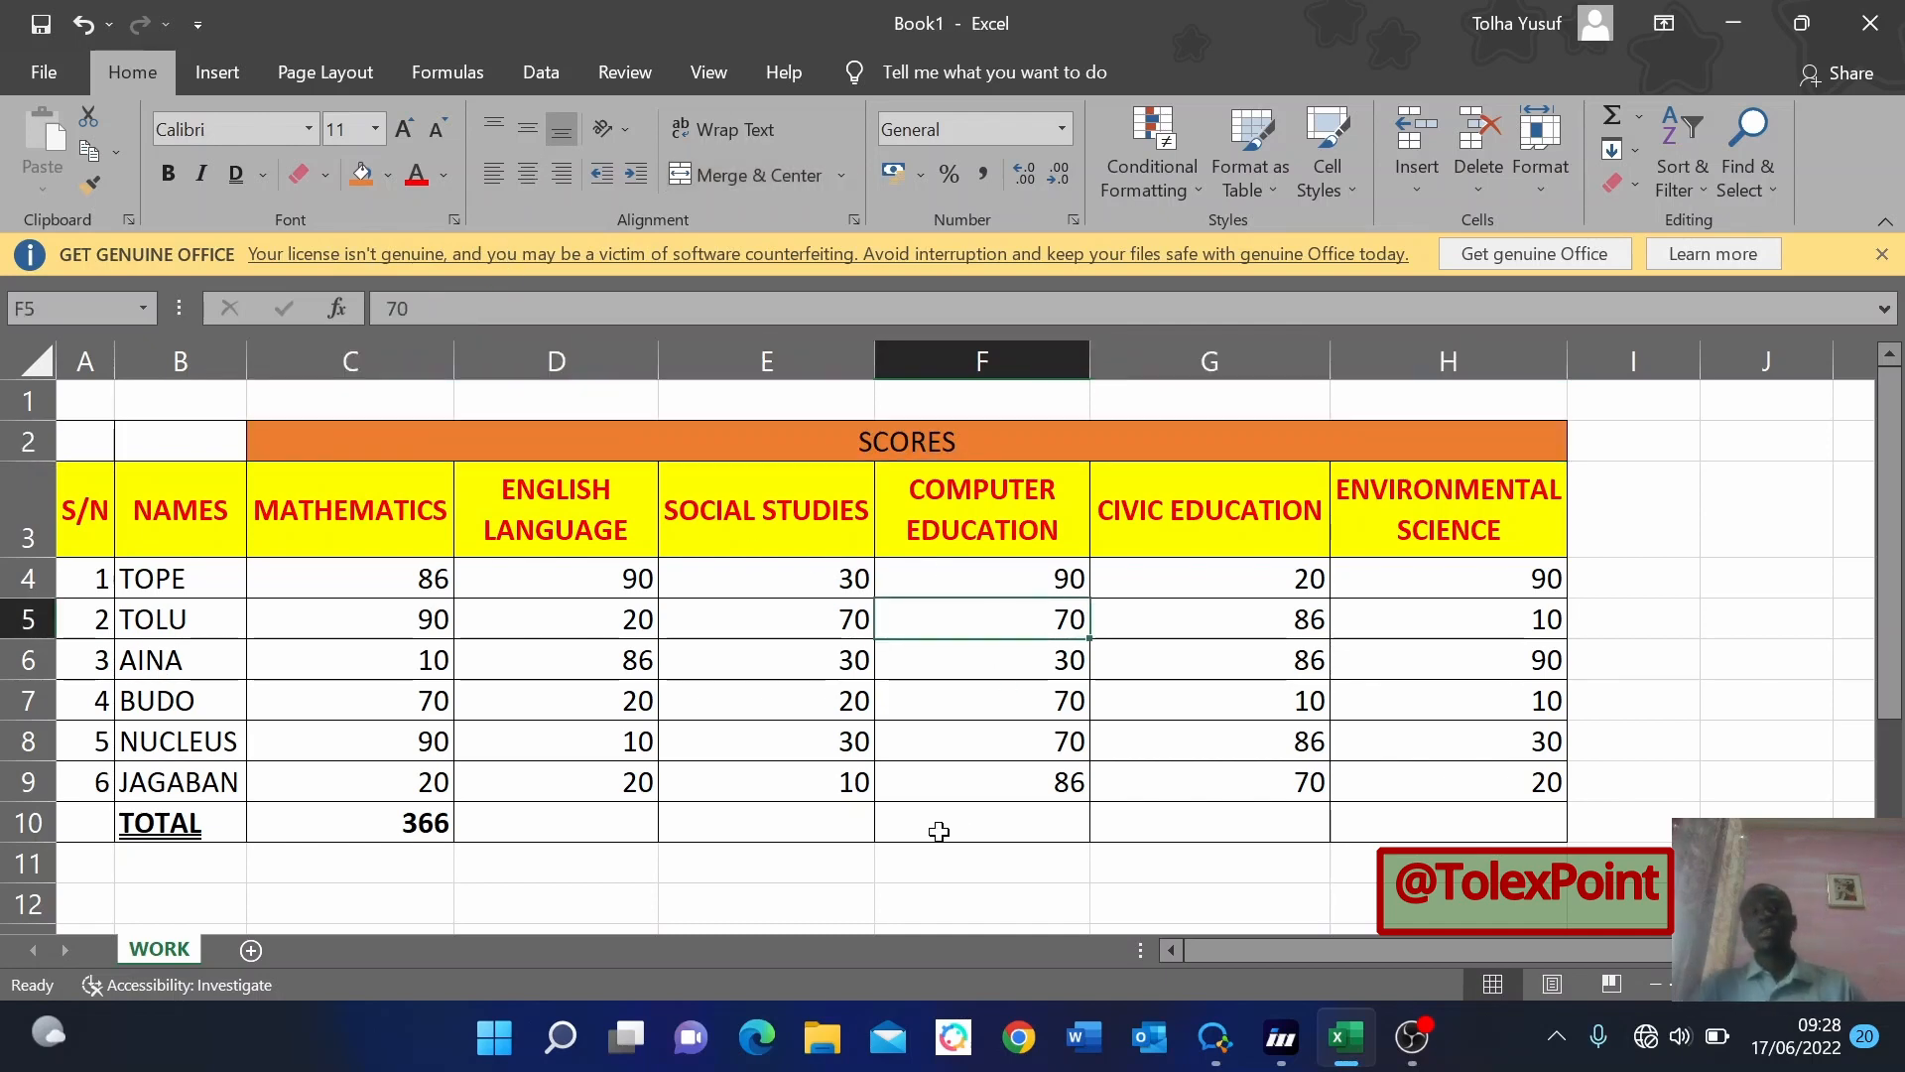
Fill the Mathematics total formula from C10 across to H10.
{"action": "left_click", "coordinate": [431, 832]}
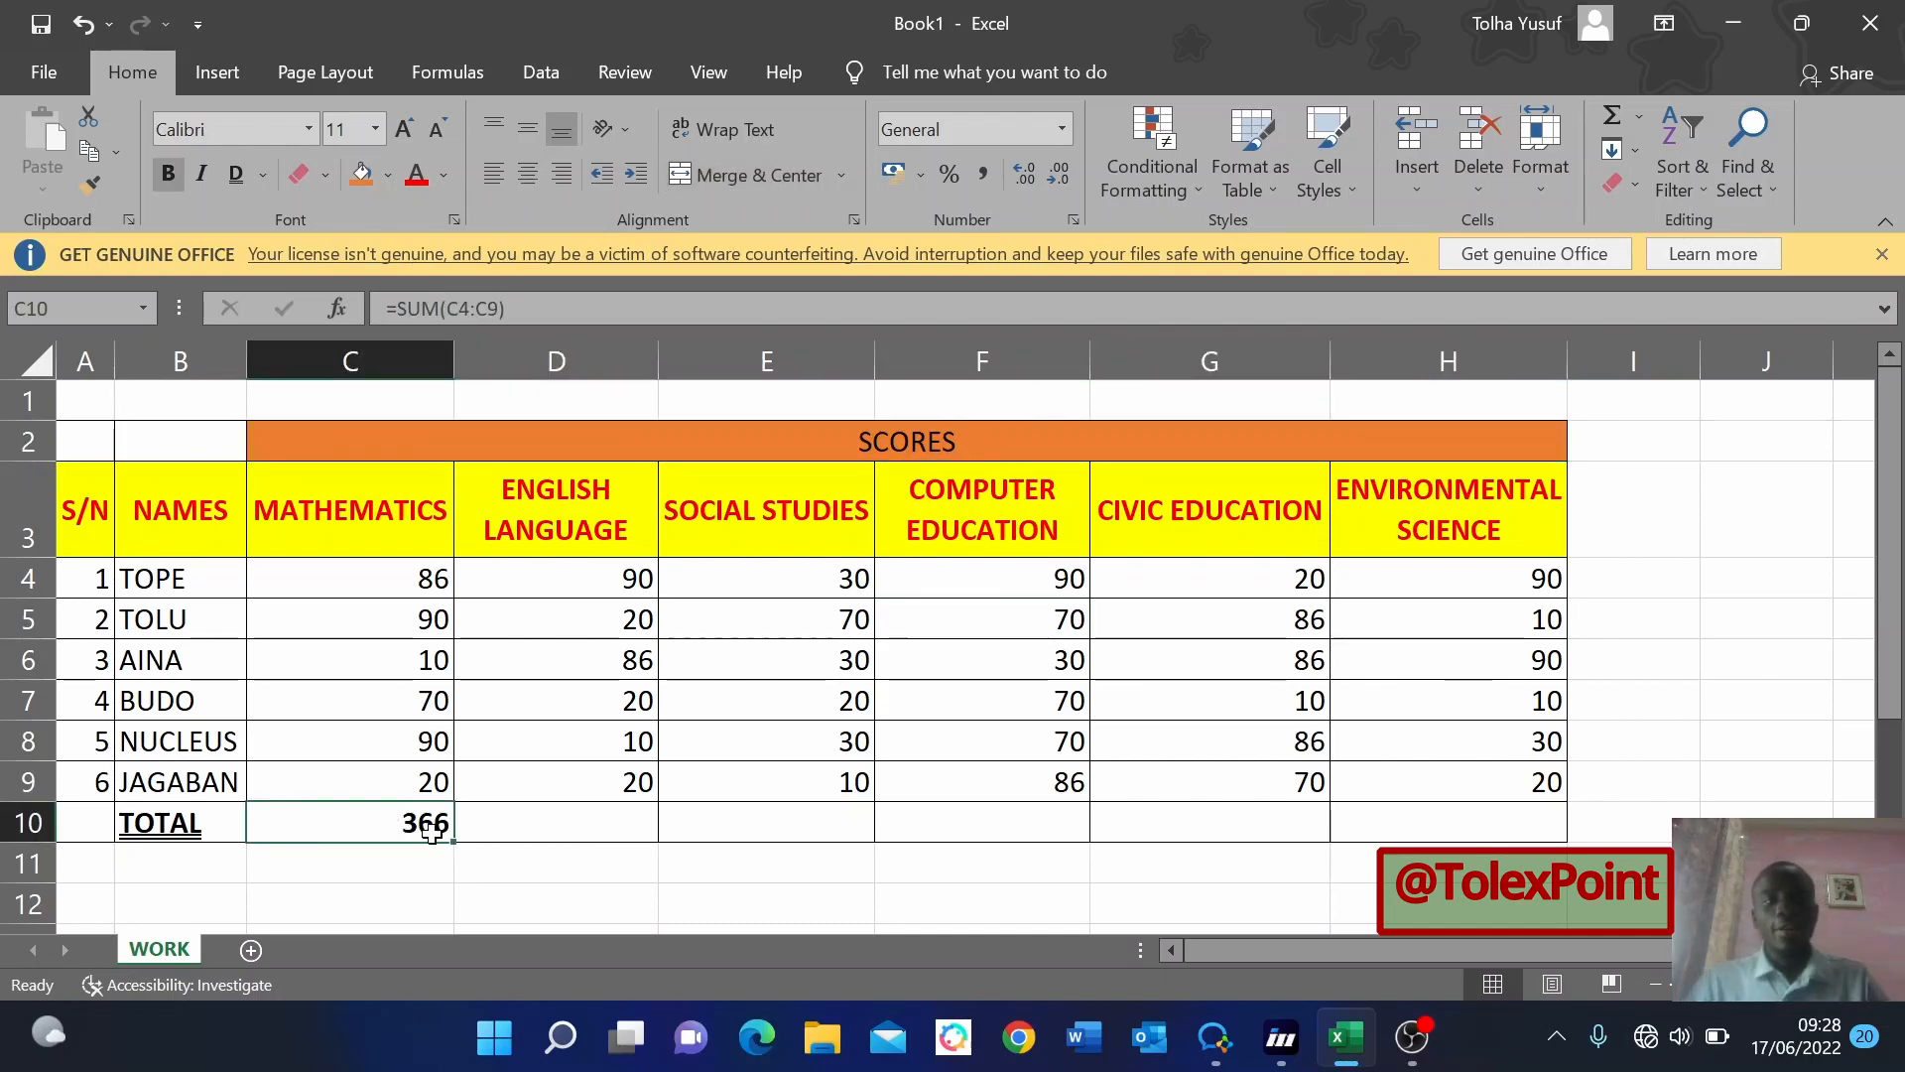
{"action": "left_click_drag", "start_coordinate": [448, 838], "coordinate": [1437, 795]}
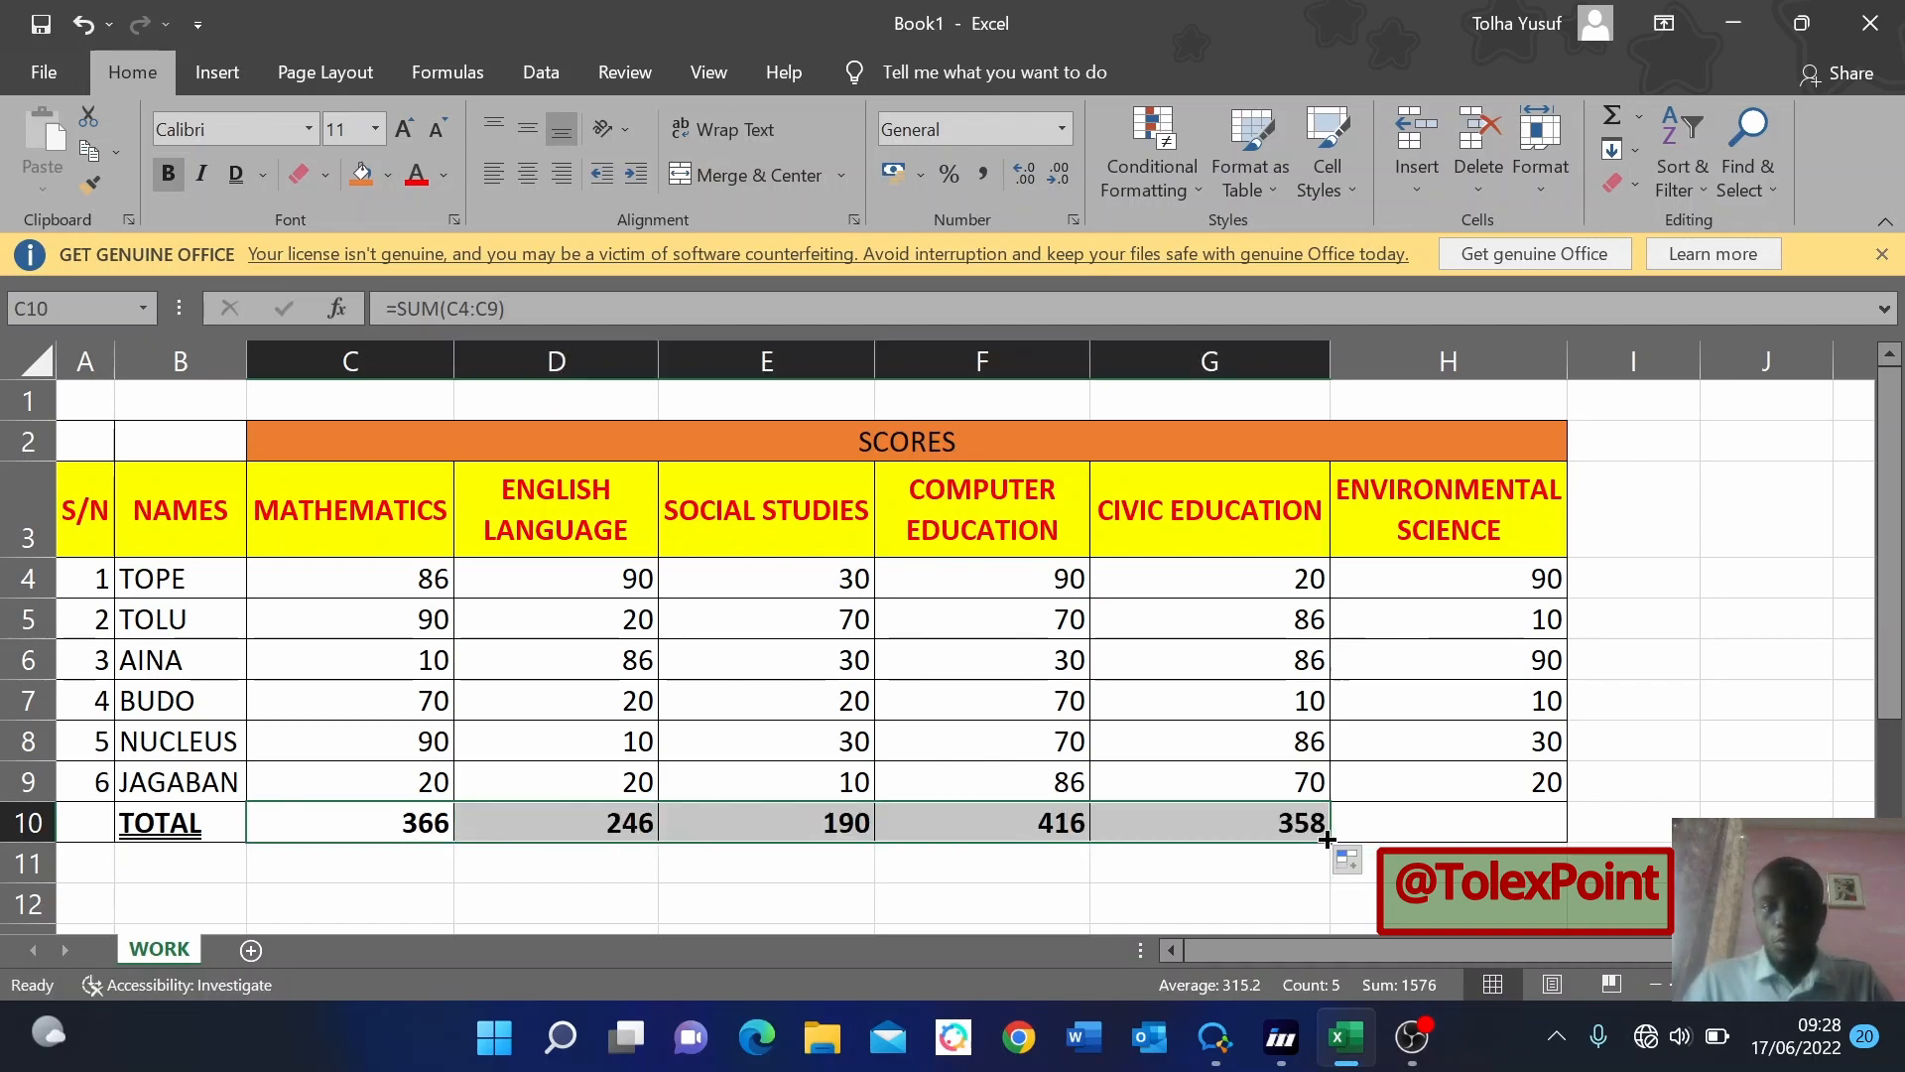
{"action": "left_click_drag", "start_coordinate": [1327, 838], "coordinate": [1478, 822]}
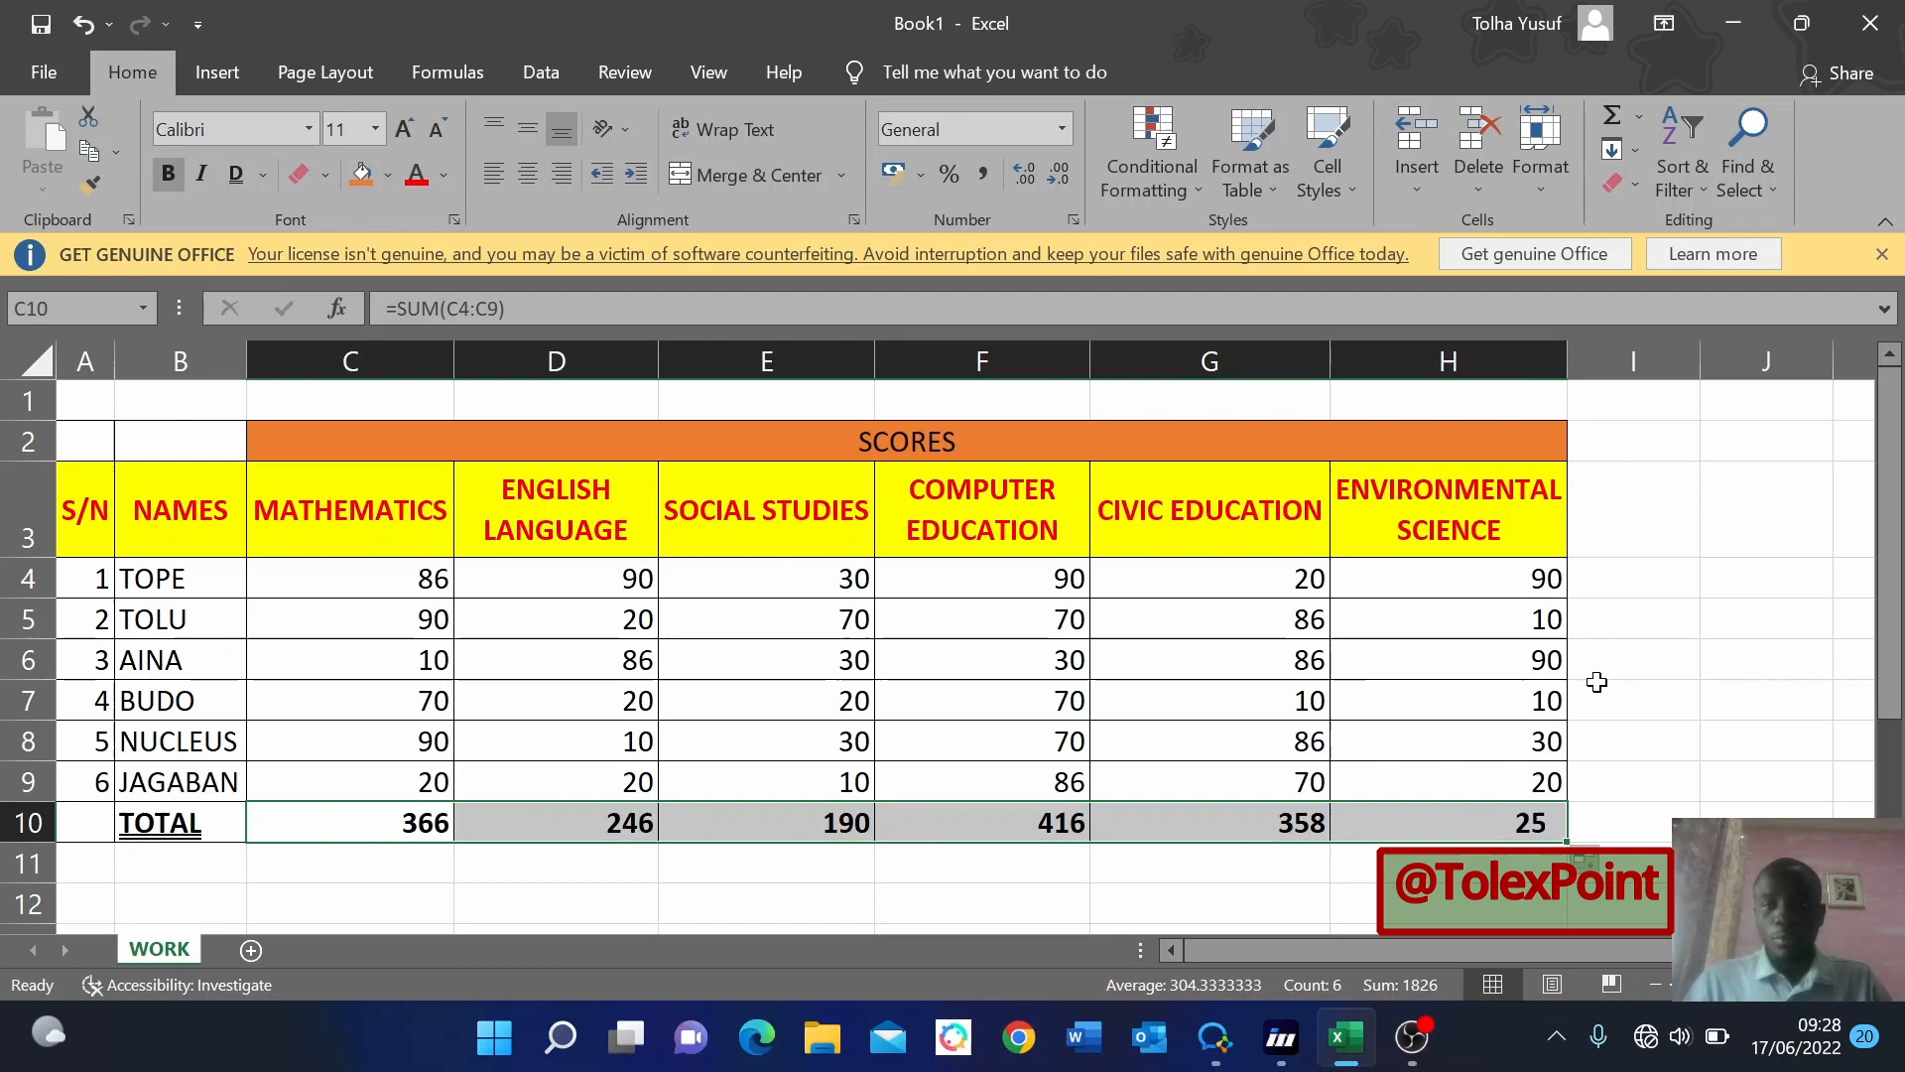
{"action": "left_click", "coordinate": [1643, 706]}
{"action": "left_click", "coordinate": [378, 825]}
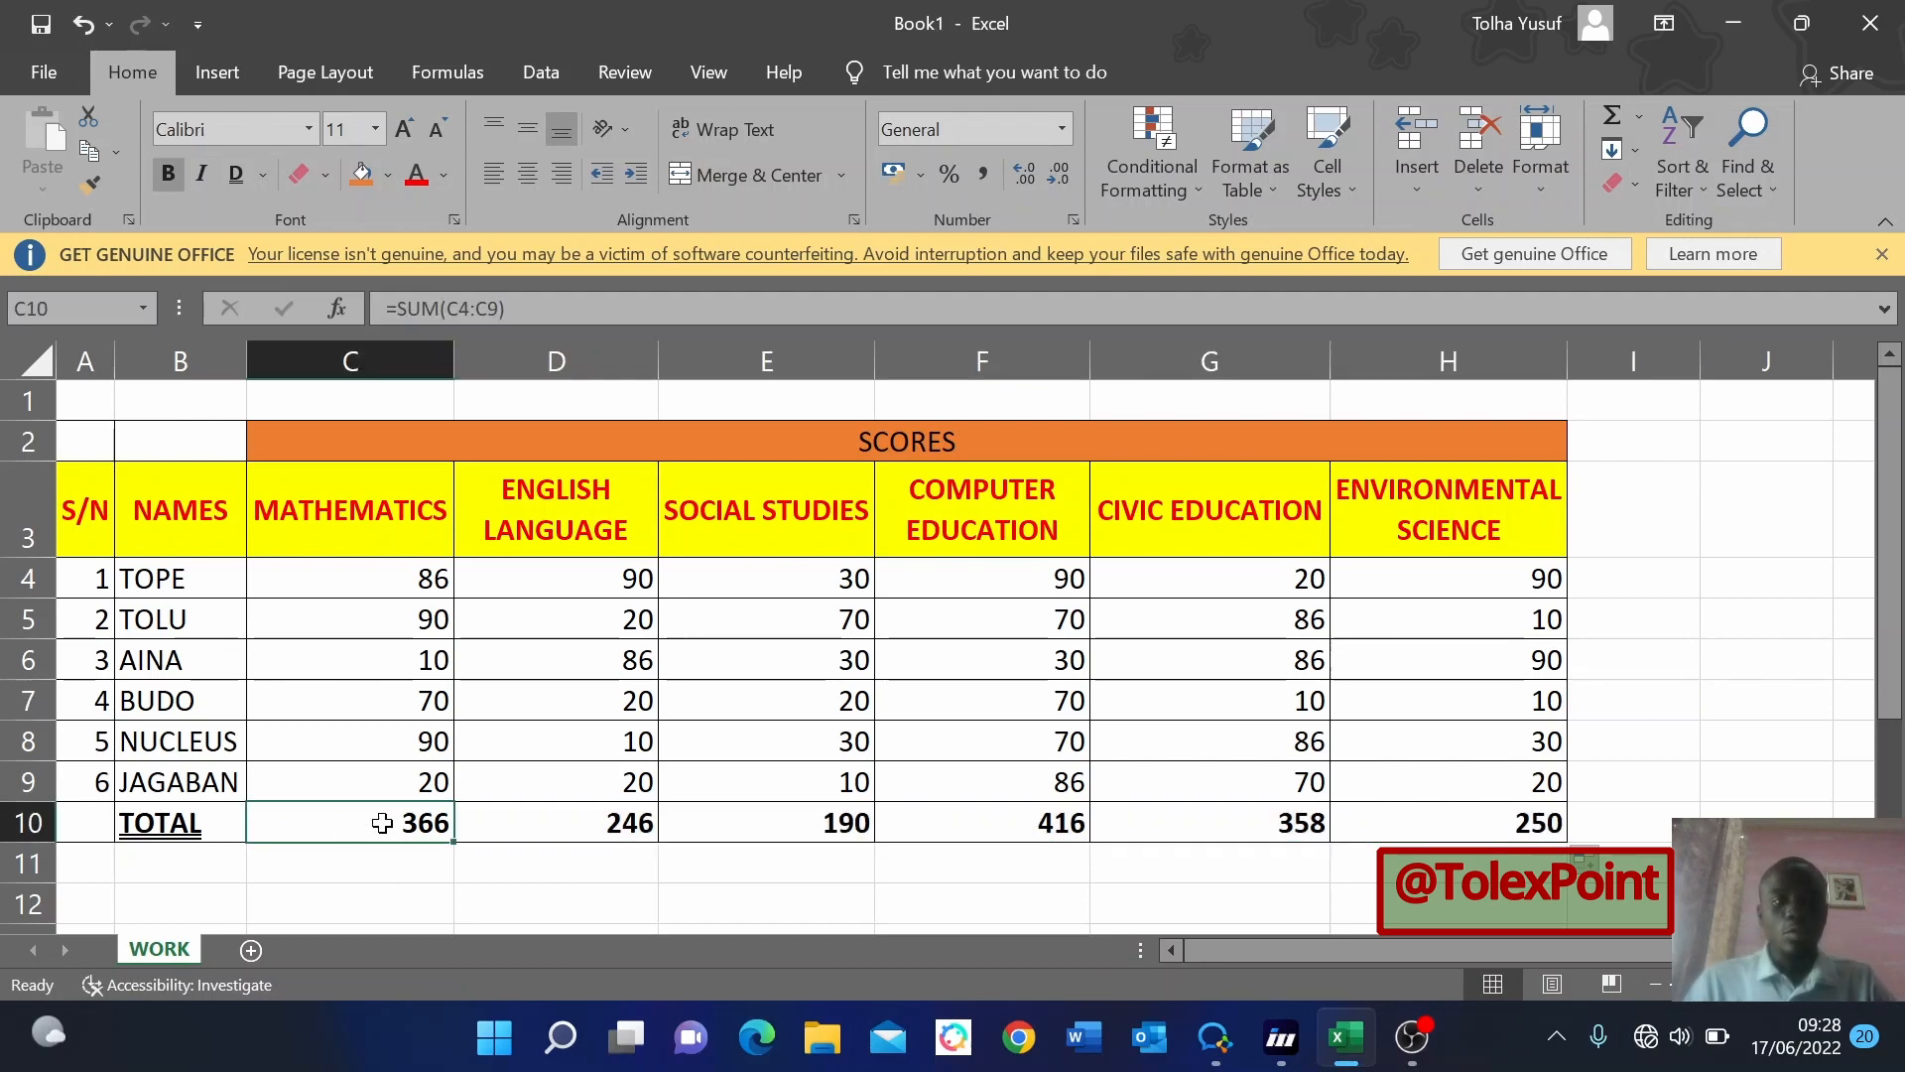
Undo the totals filled into D10:H10 while keeping the orange fill on the SCORES title.
{"action": "key", "text": "ctrl+z"}
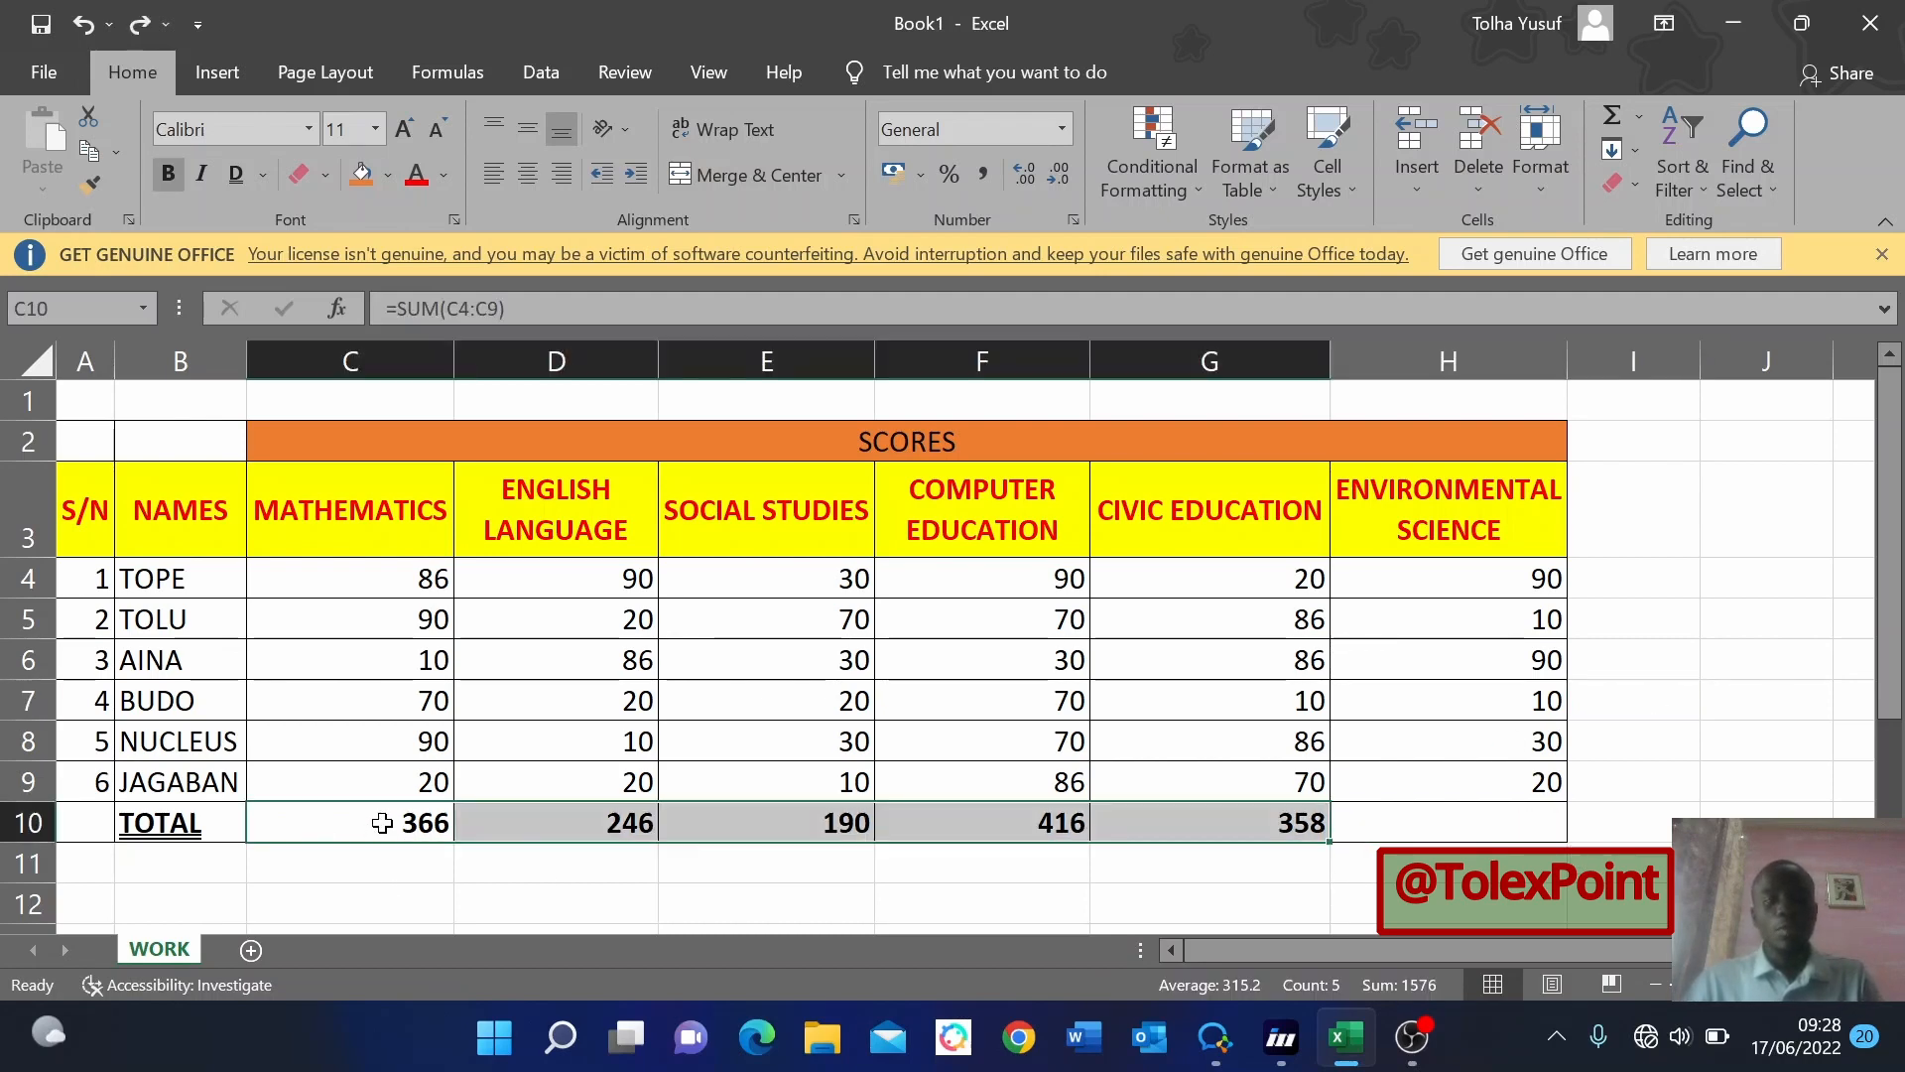
{"action": "key", "text": "ctrl+z"}
{"action": "key", "text": "ctrl+z"}
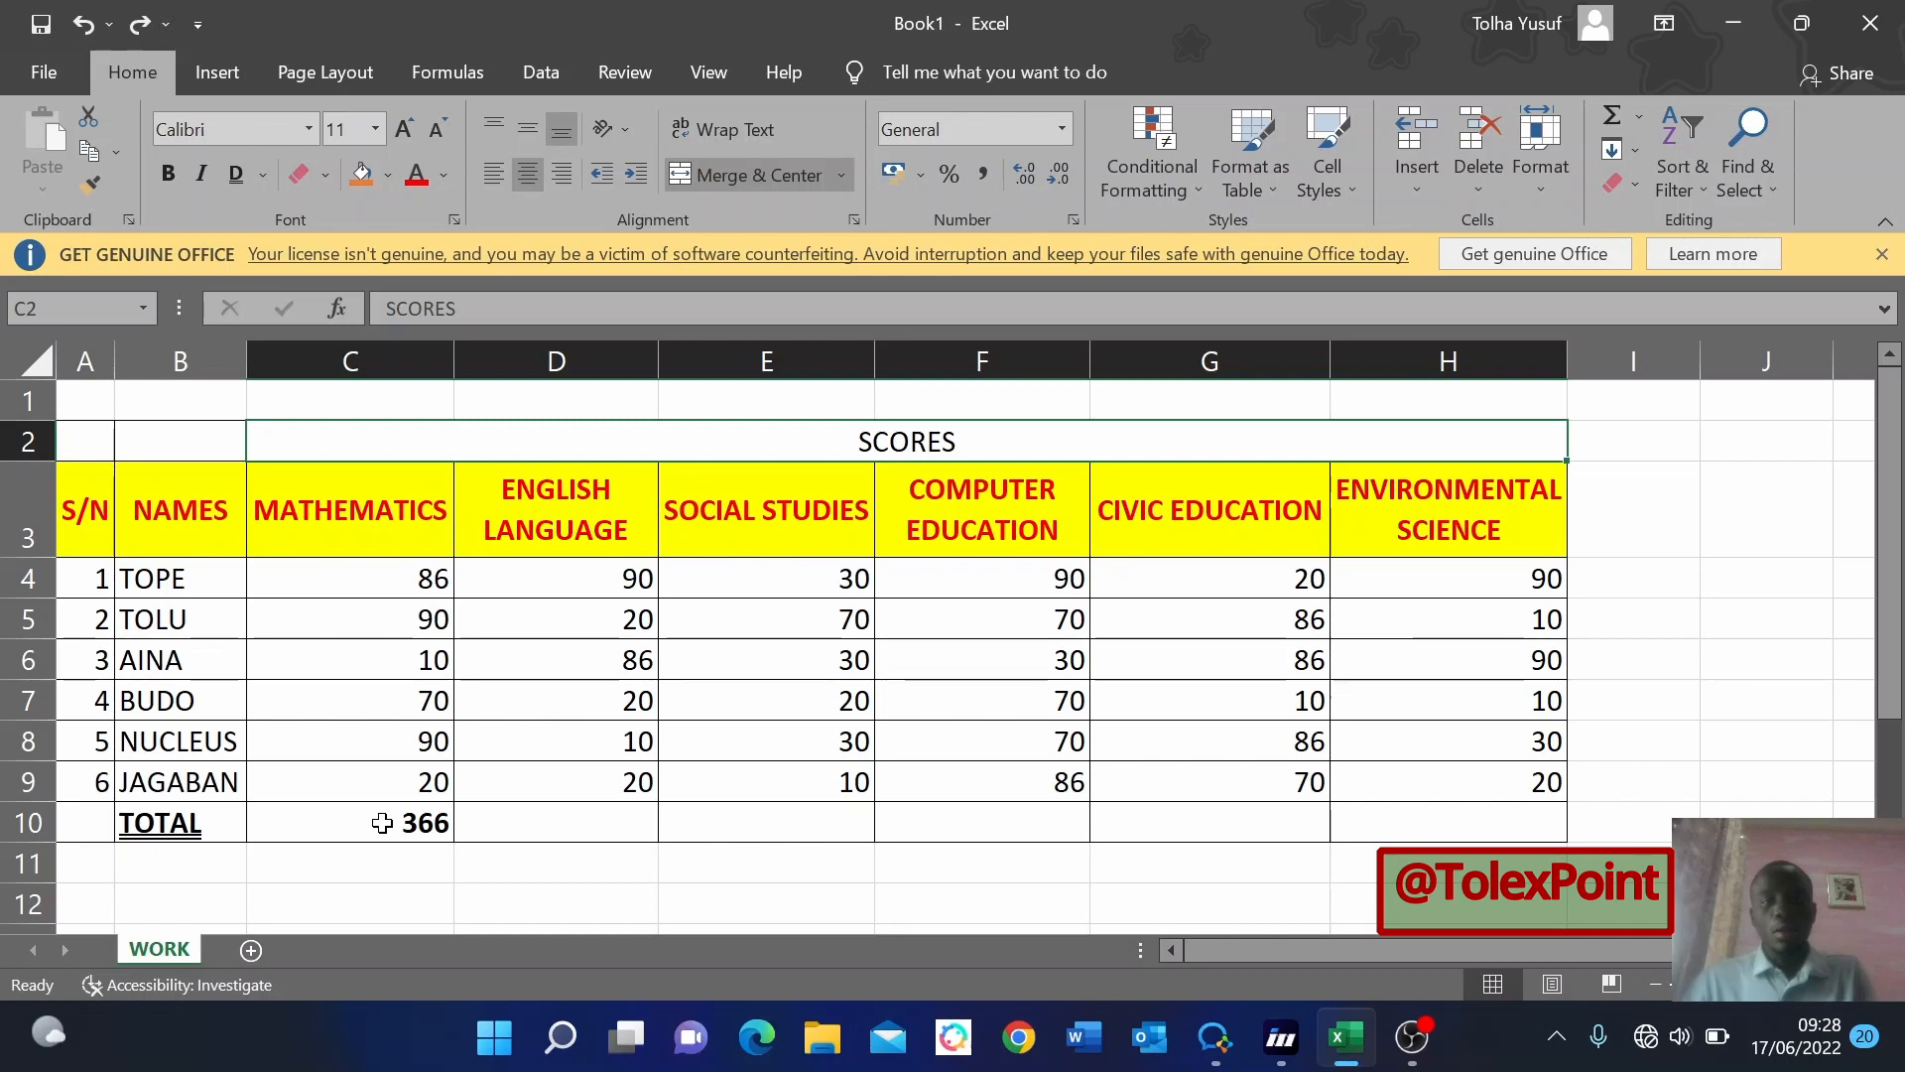
{"action": "key", "text": "ctrl+y"}
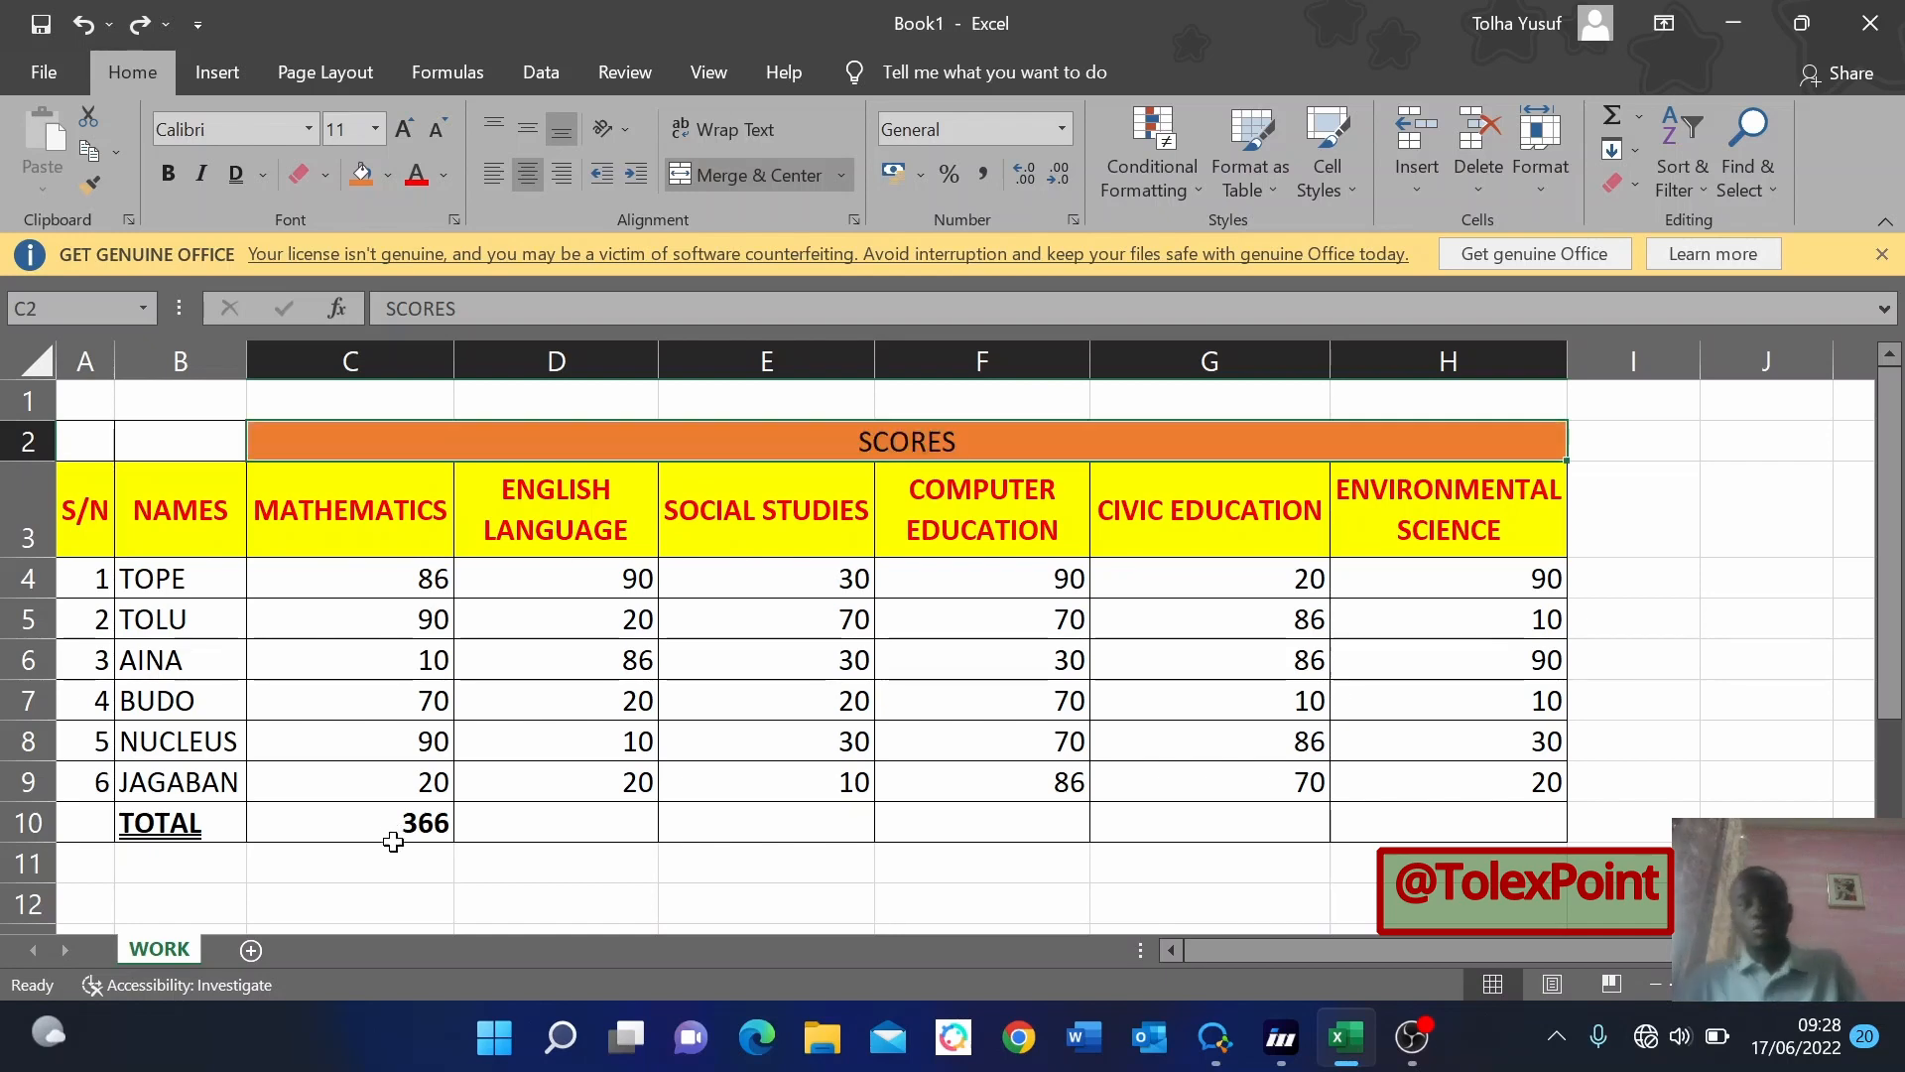
Copy the Mathematics total formula in C10 and paste it into D10:H10 for the other subjects.
{"action": "left_click", "coordinate": [474, 752]}
{"action": "left_click", "coordinate": [425, 820]}
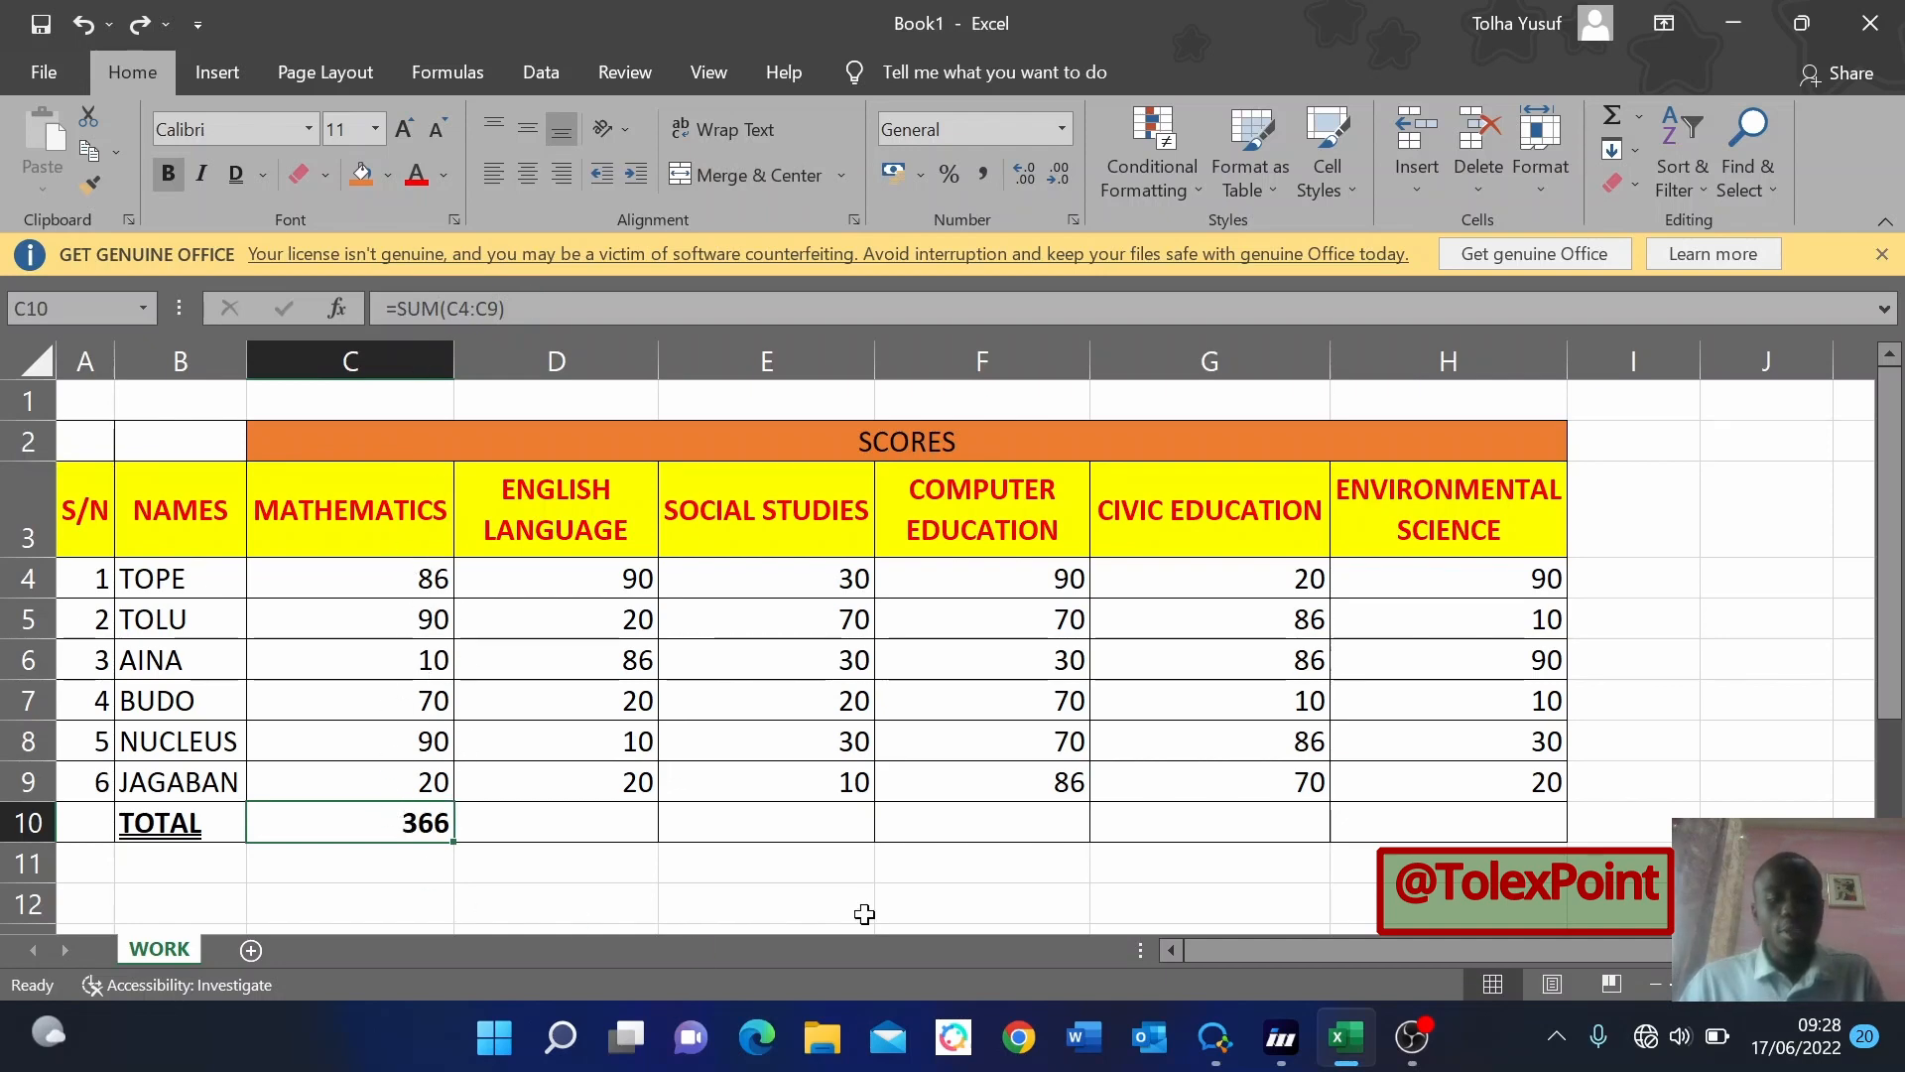
{"action": "key", "text": "ctrl+c"}
{"action": "left_click_drag", "start_coordinate": [579, 826], "coordinate": [1489, 821]}
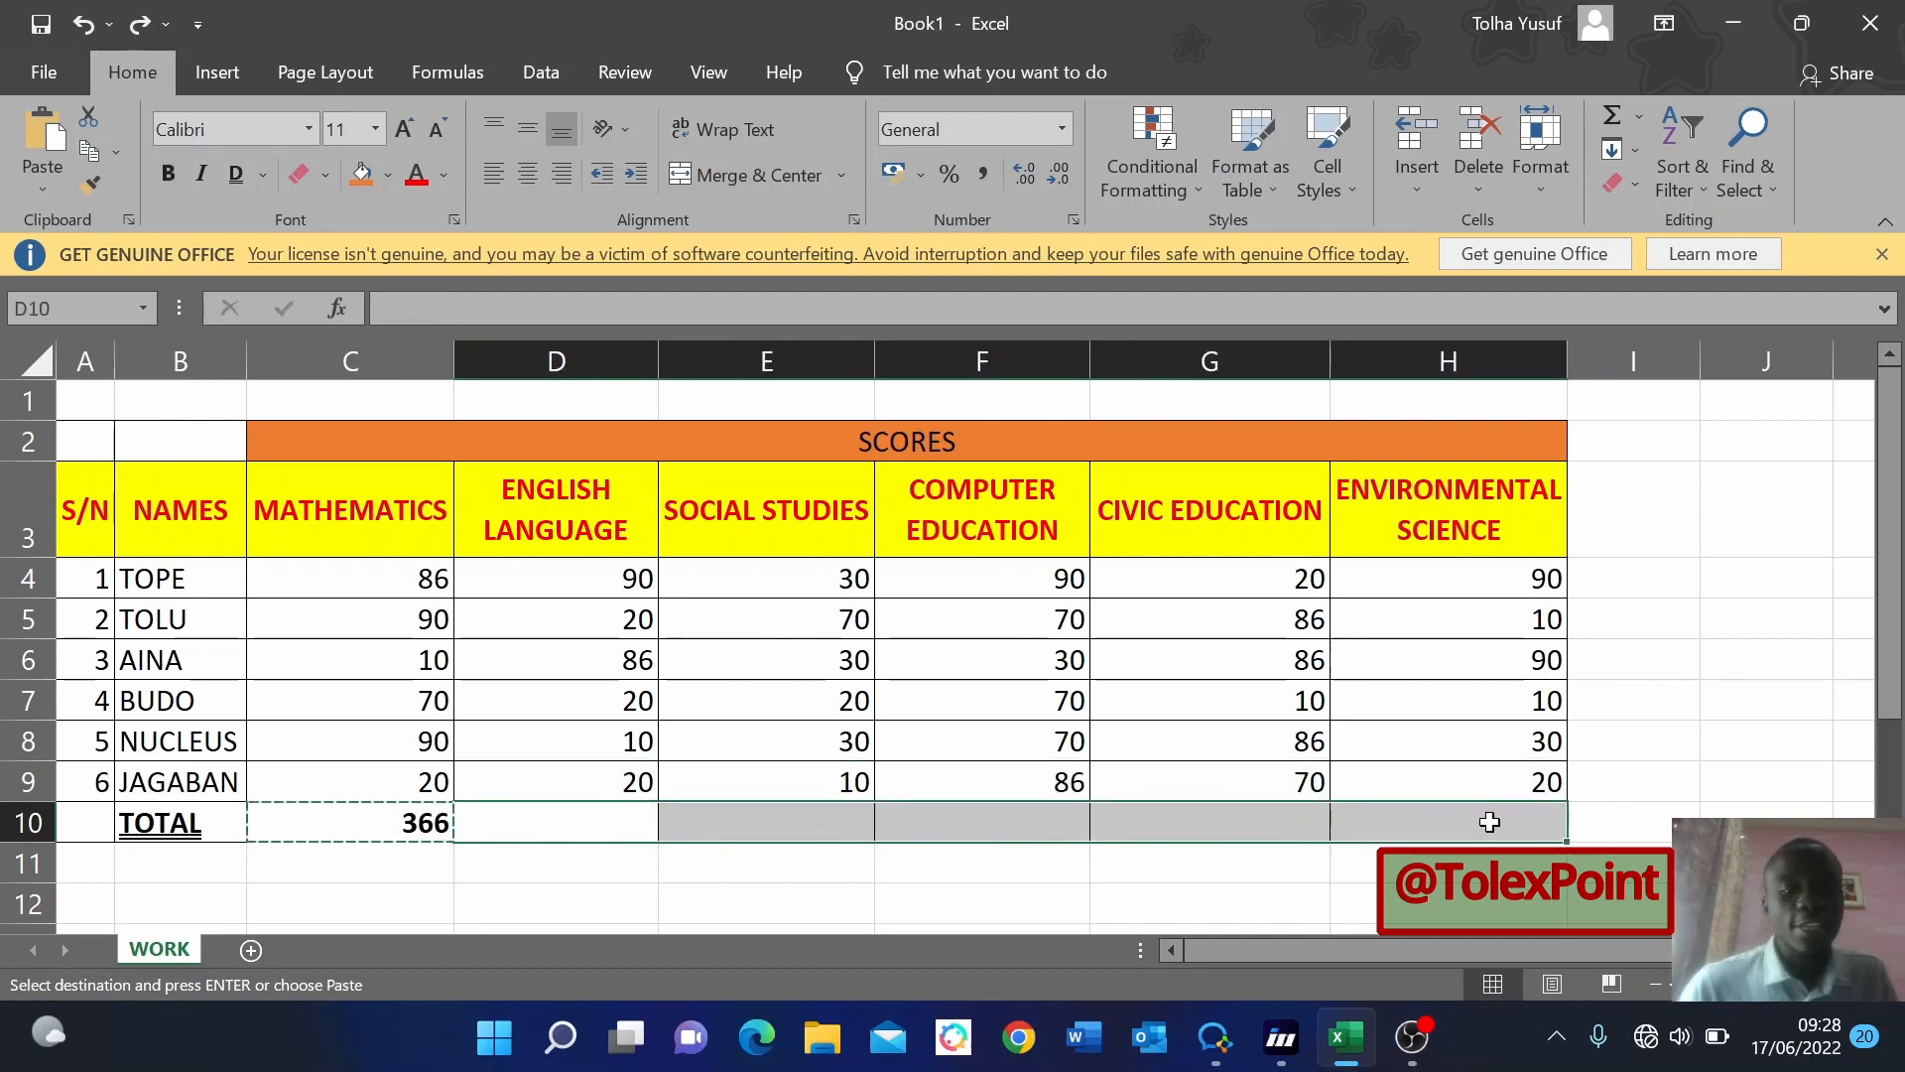
{"action": "key", "text": "ctrl+v"}
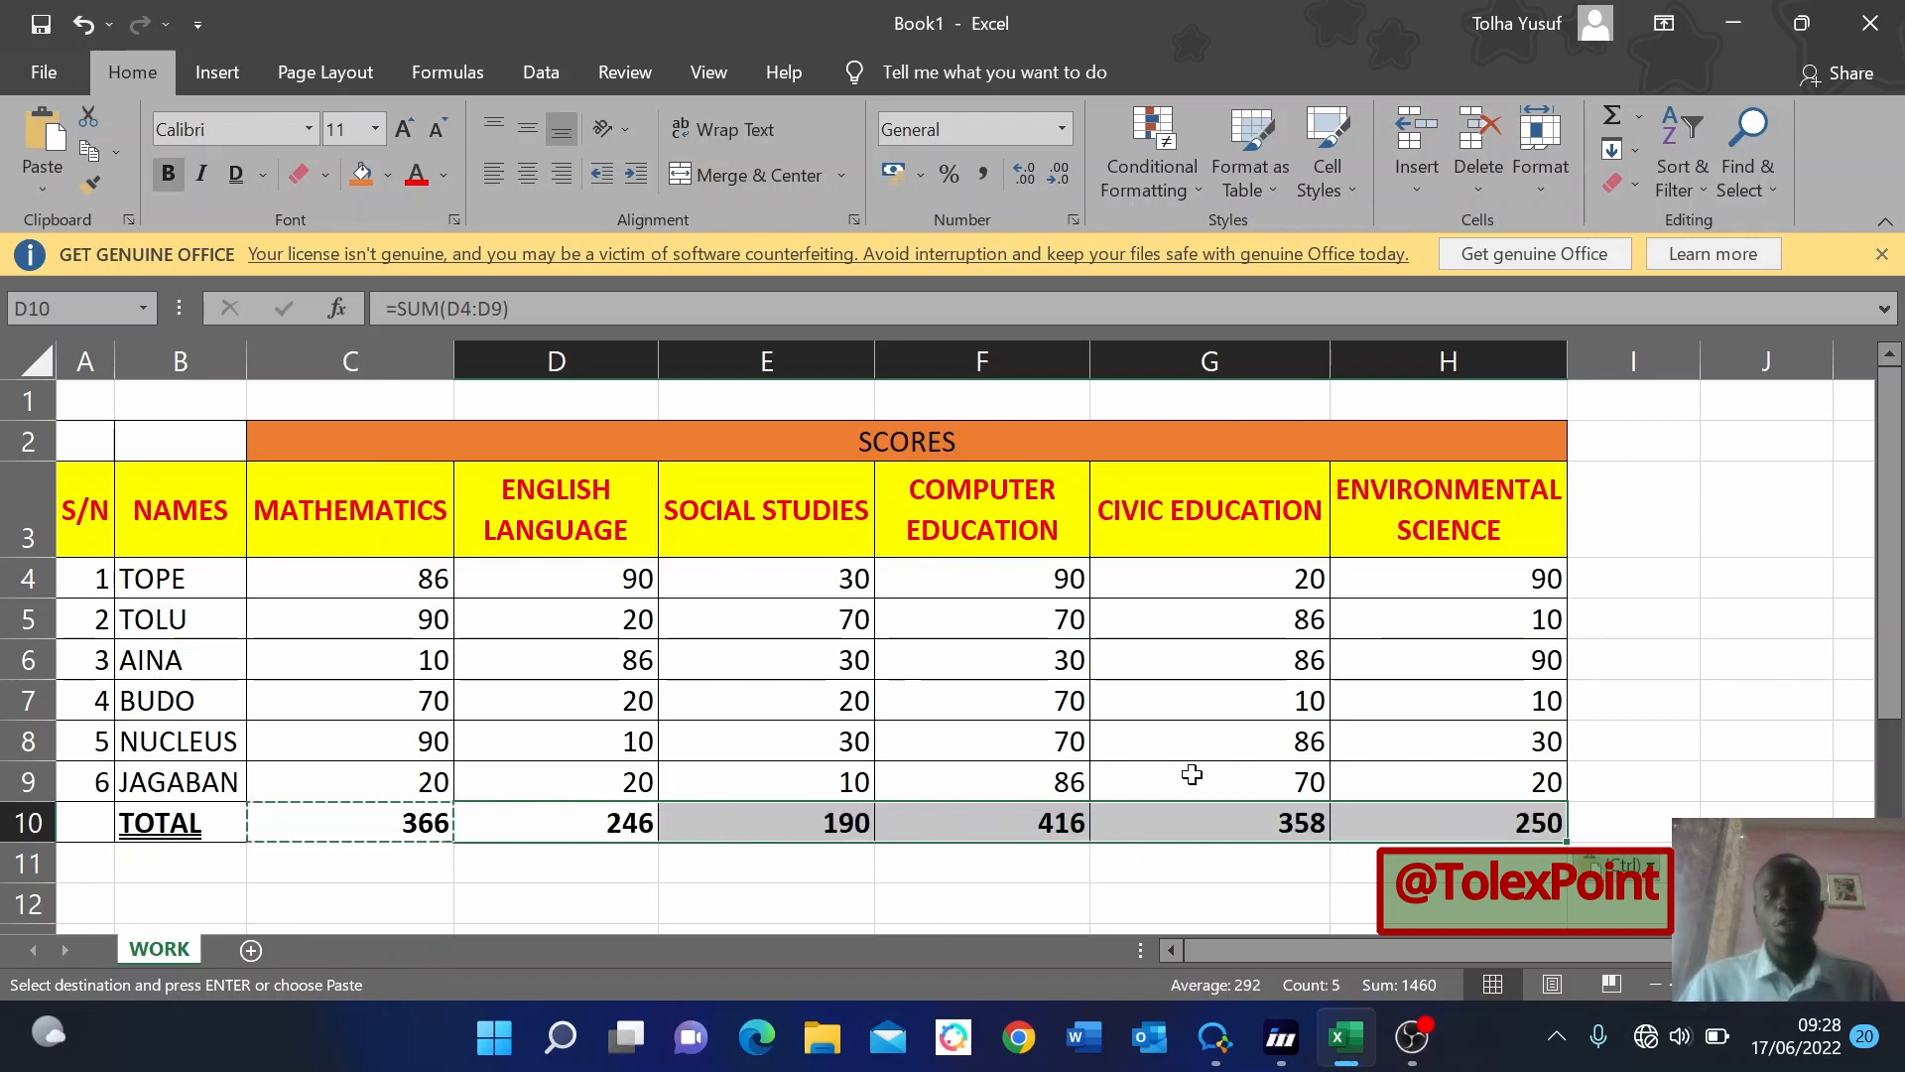
{"action": "key", "text": "Escape"}
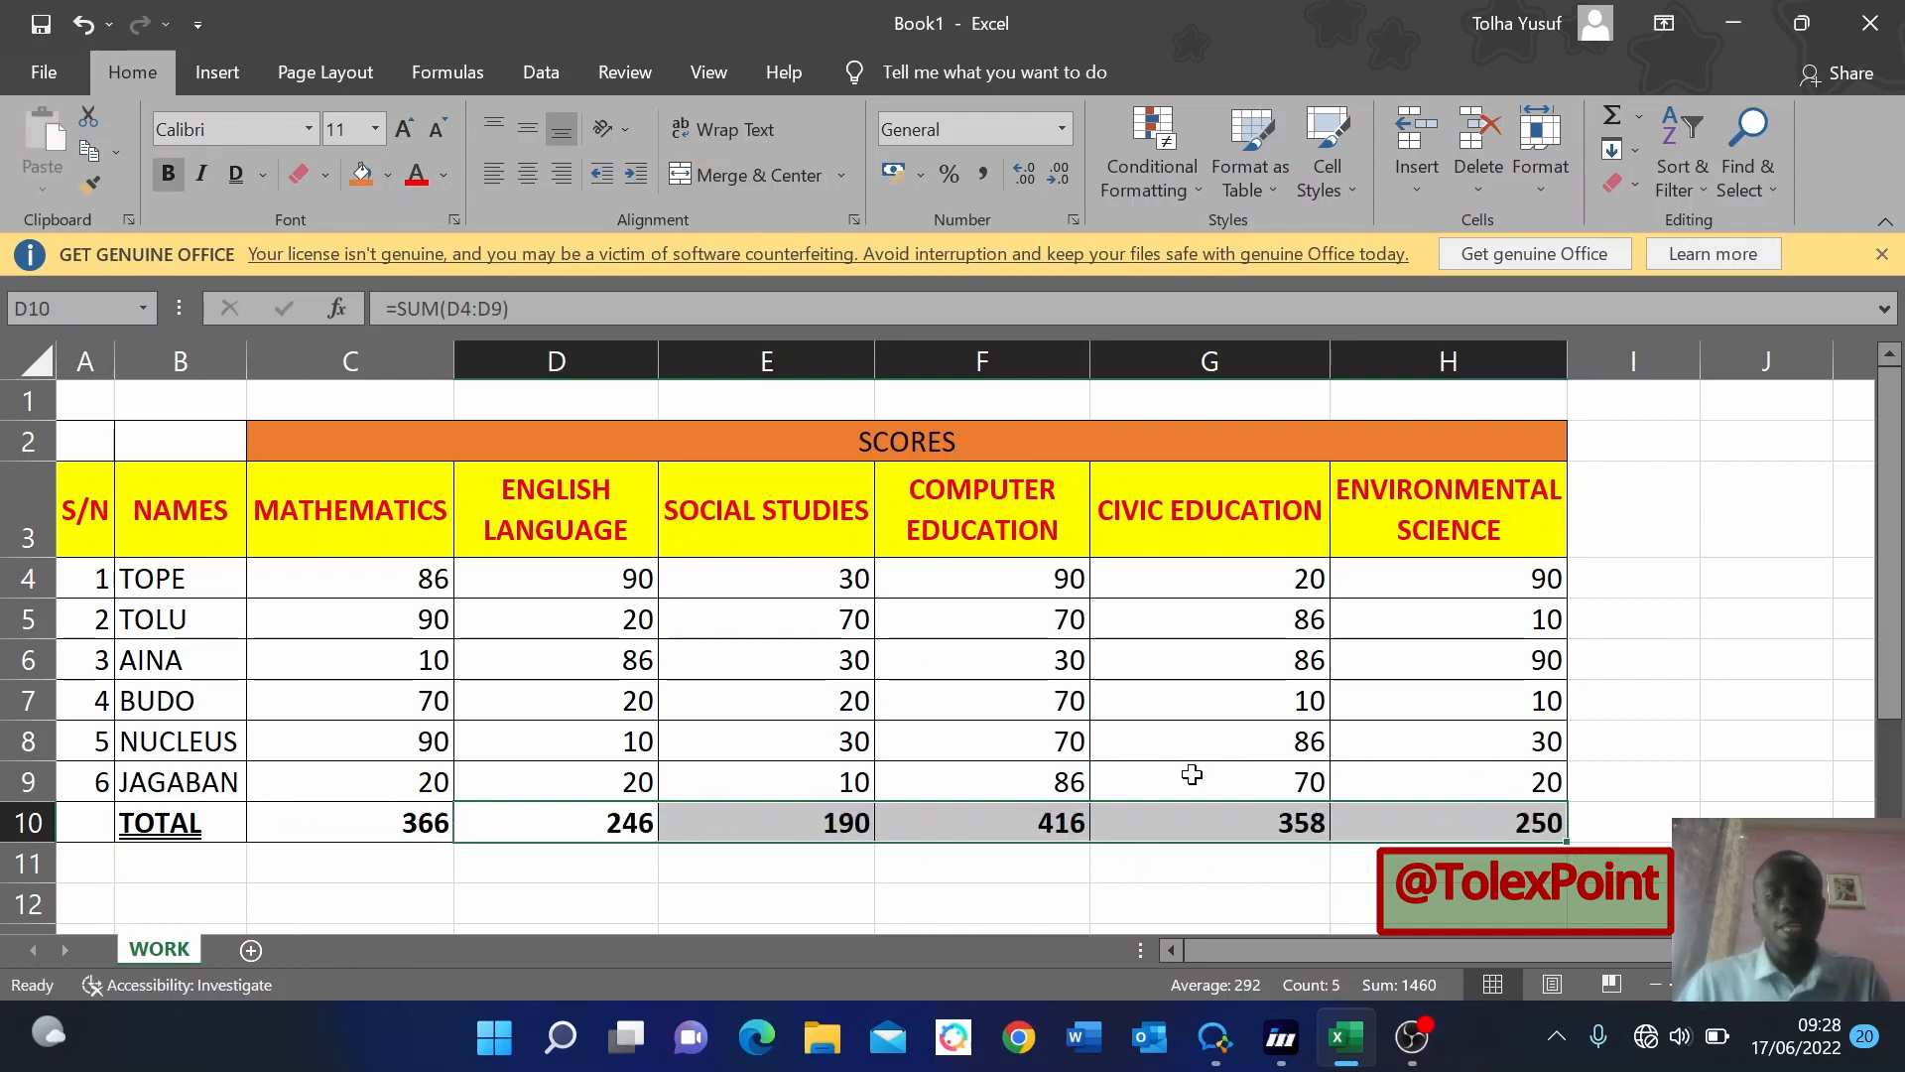
{"action": "left_click", "coordinate": [553, 625]}
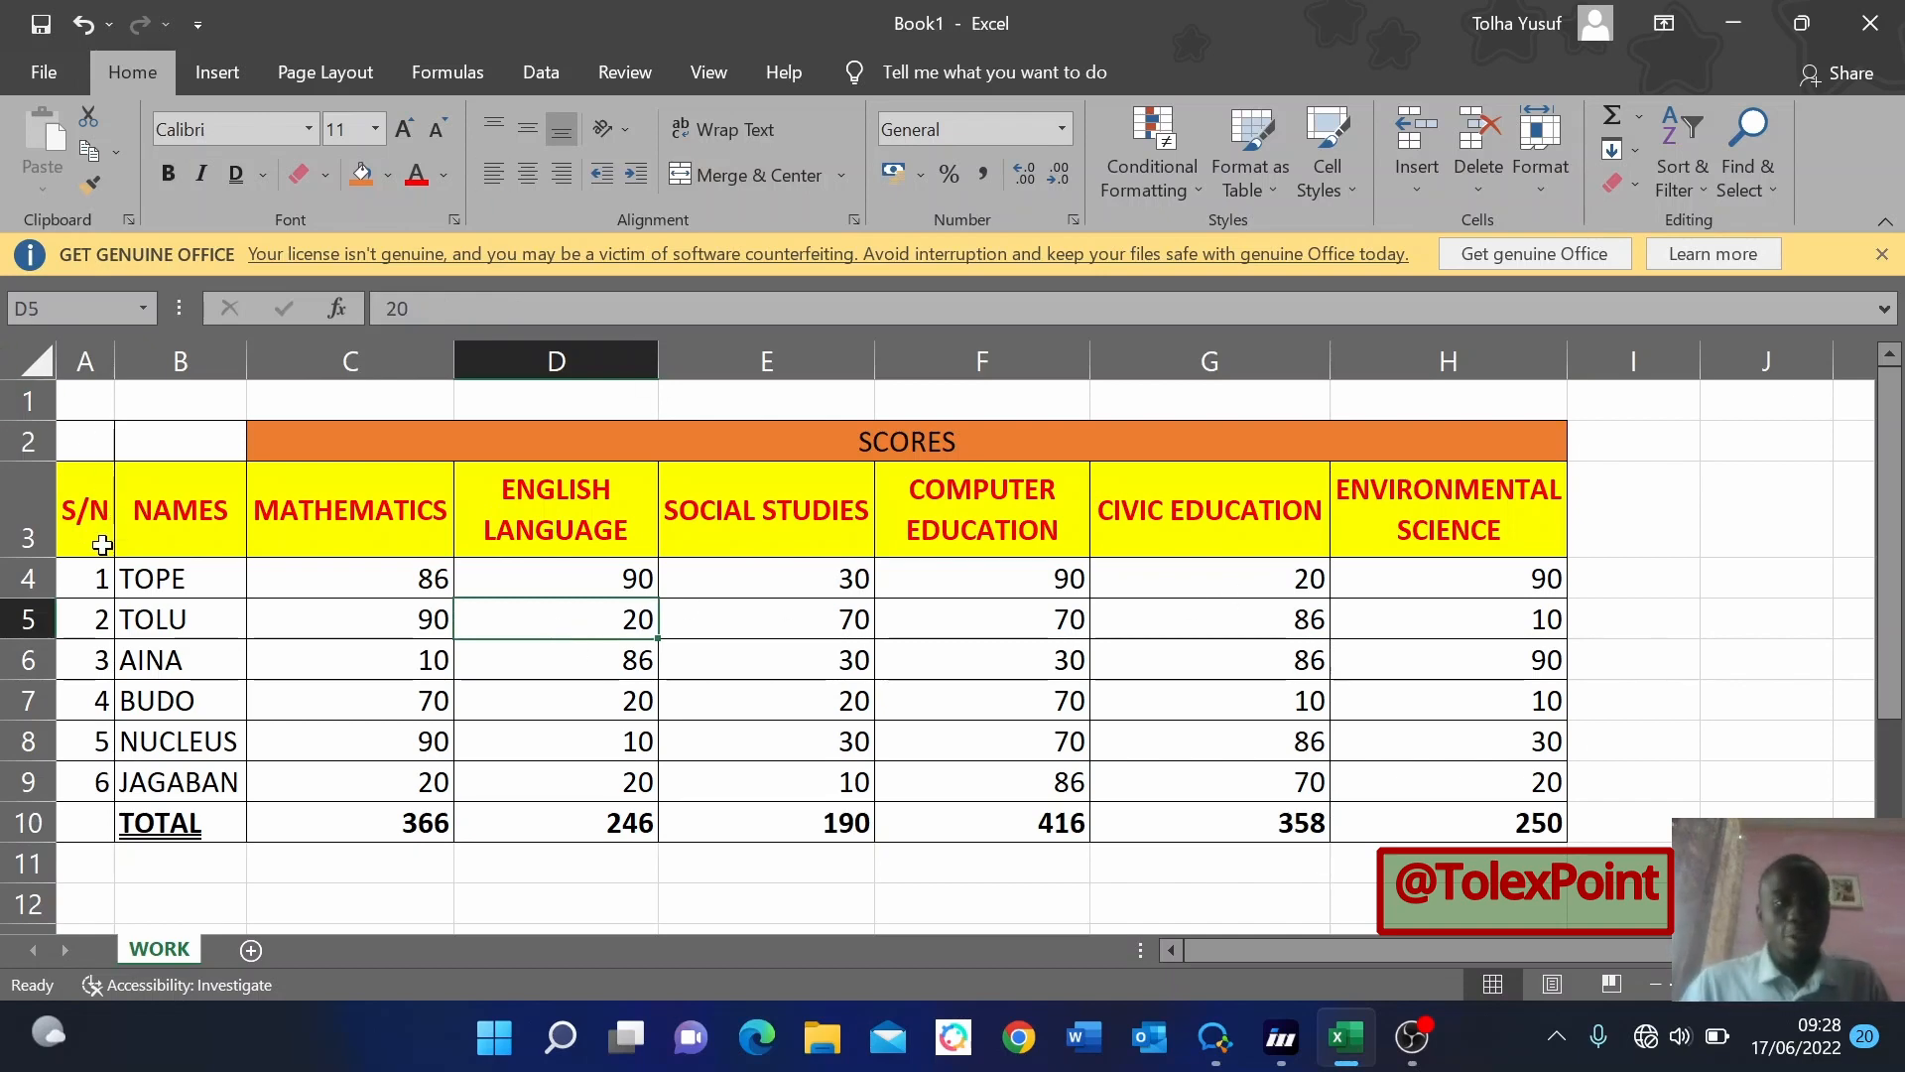
Centre the contents of A4:H10, covering the student rows and the TOTAL row.
{"action": "left_click_drag", "start_coordinate": [80, 591], "coordinate": [1480, 822]}
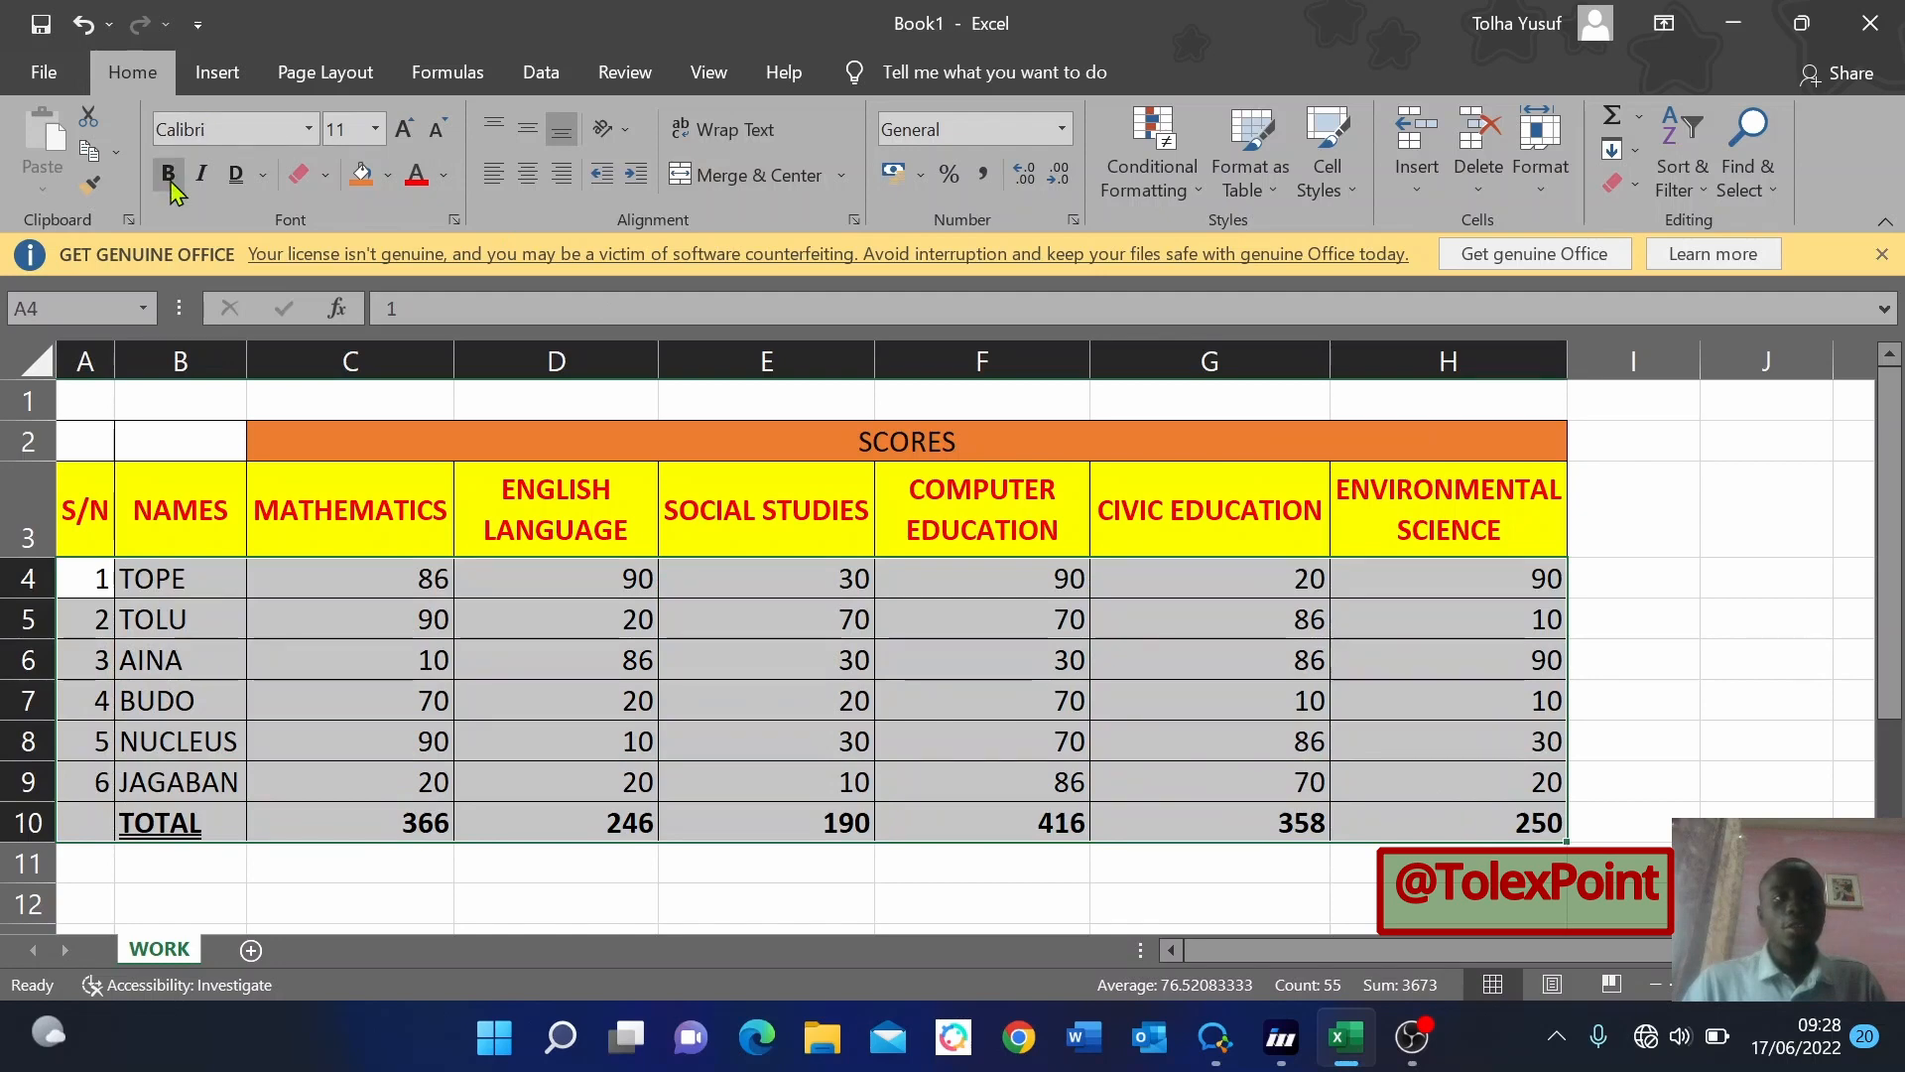
{"action": "left_click", "coordinate": [534, 179]}
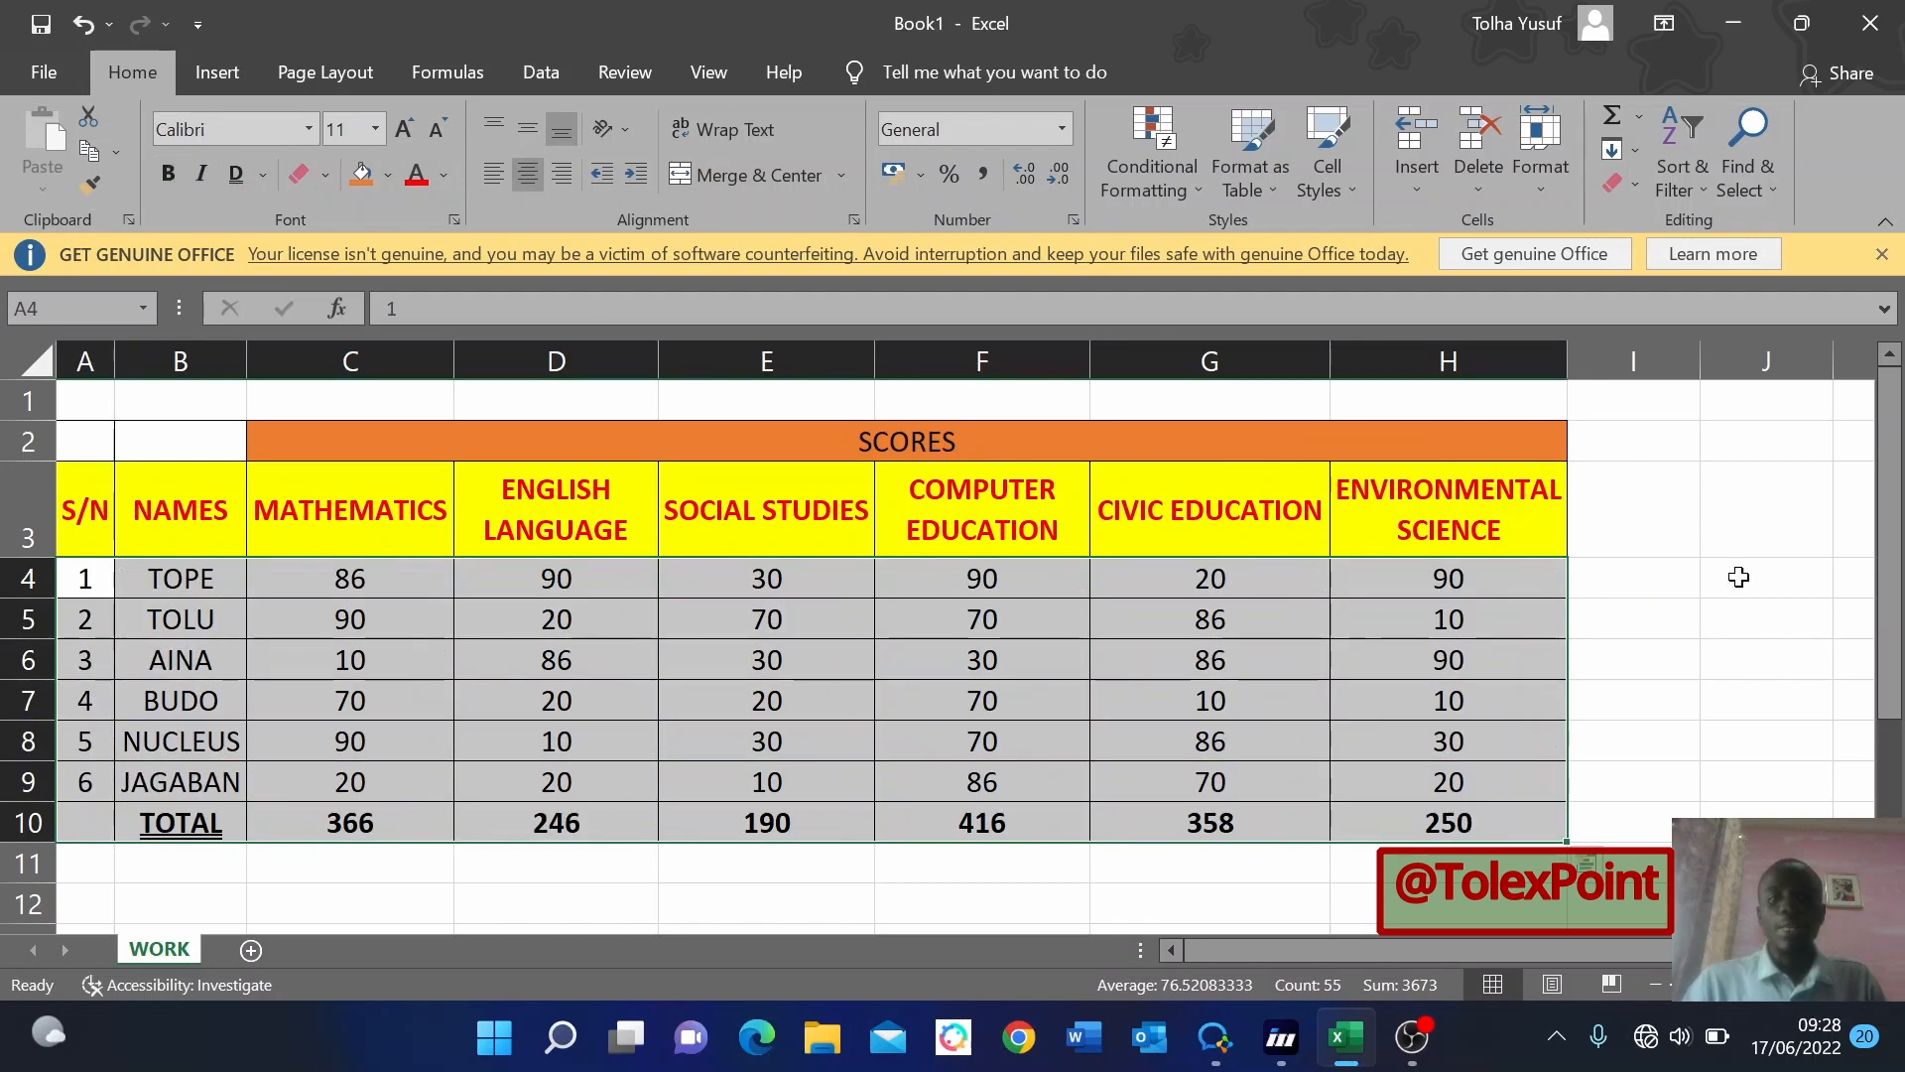
{"action": "left_click", "coordinate": [1670, 550]}
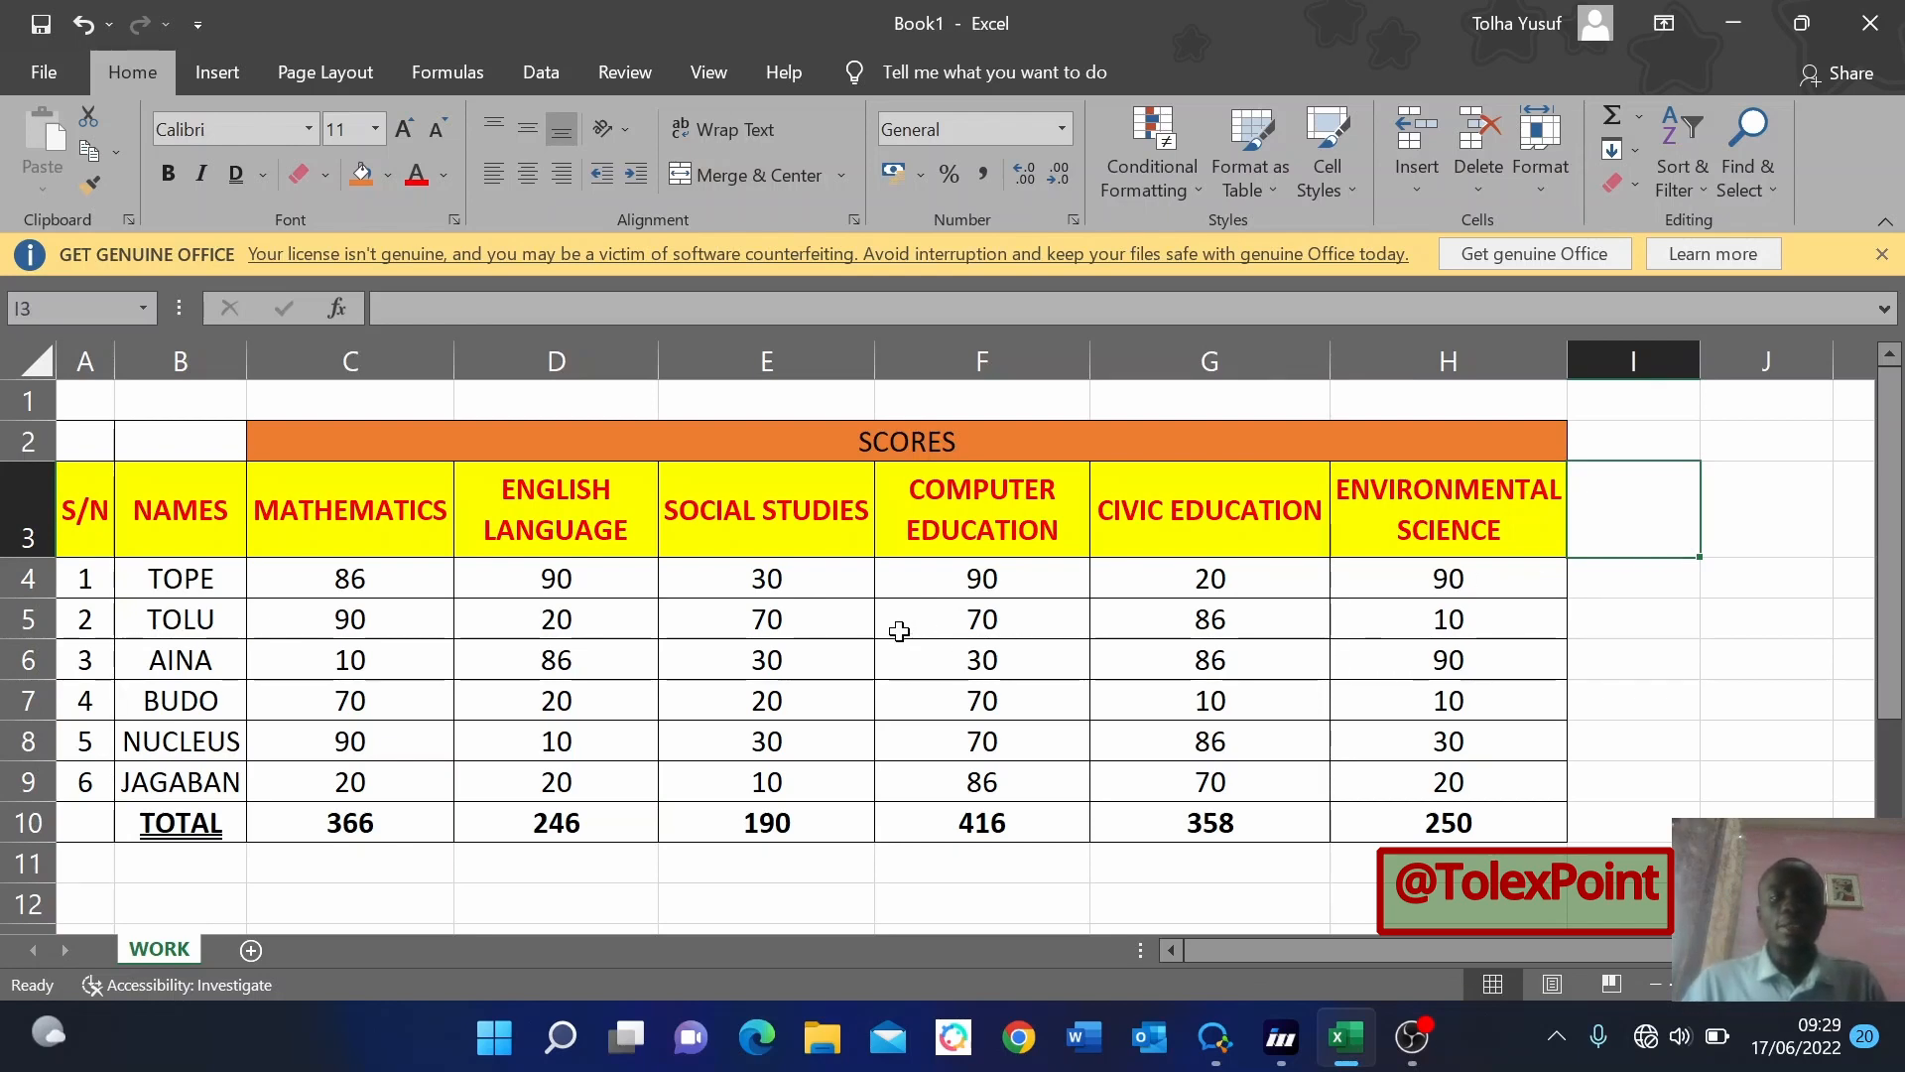
{"action": "left_click", "coordinate": [737, 689]}
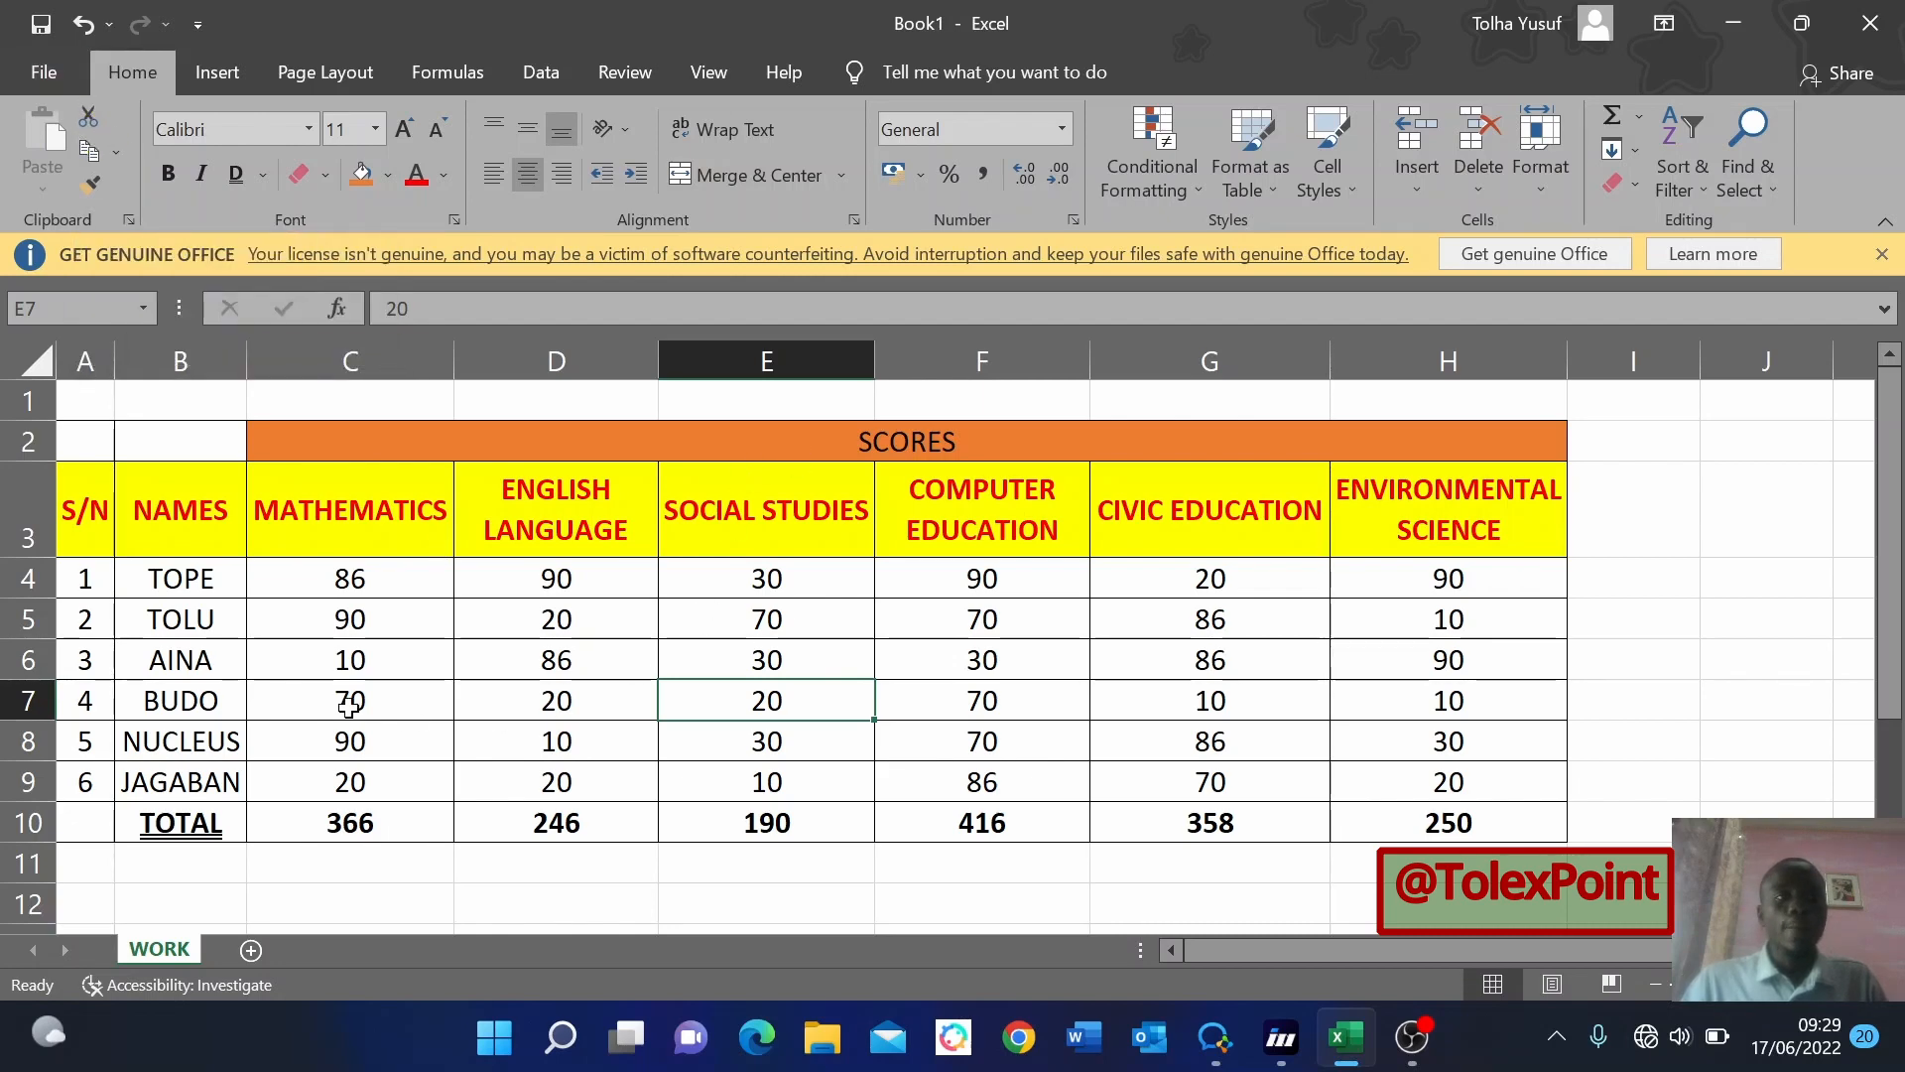
{"action": "left_click", "coordinate": [412, 650]}
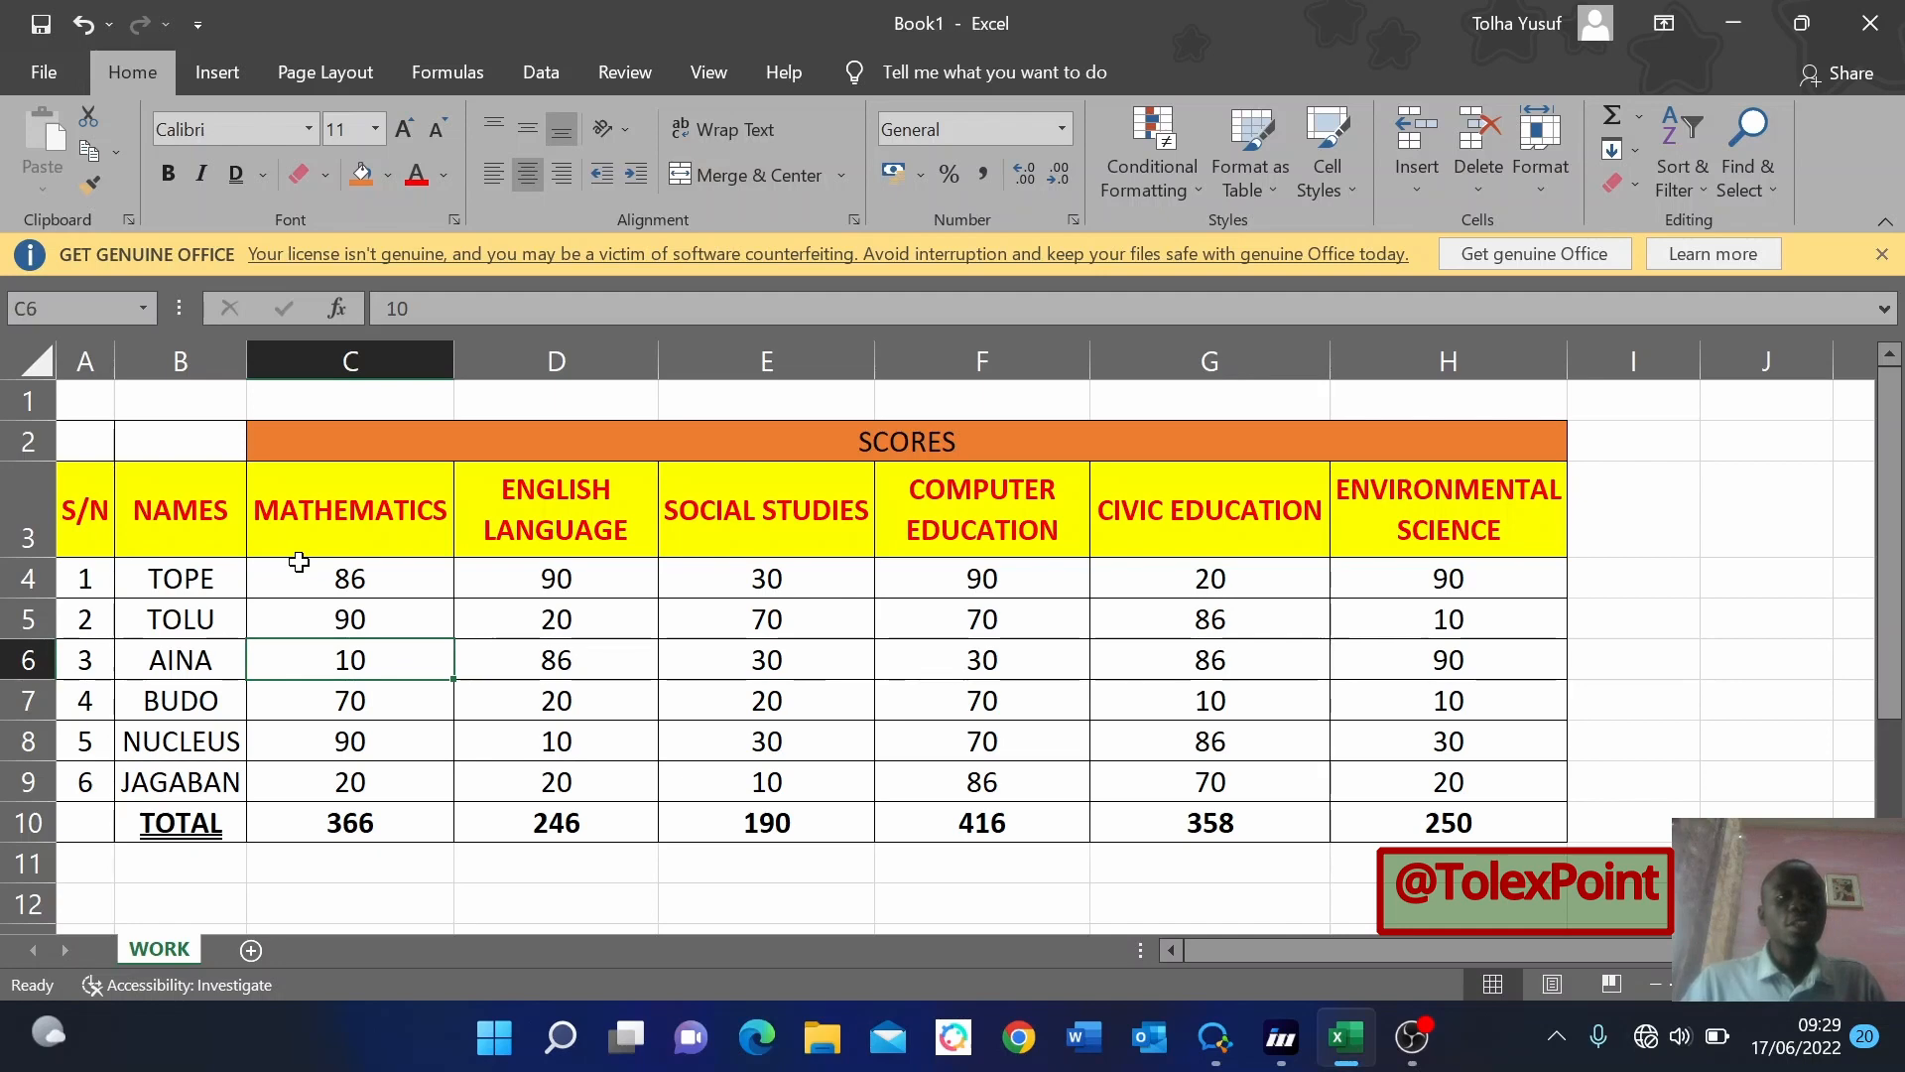
{"action": "left_click", "coordinate": [814, 630]}
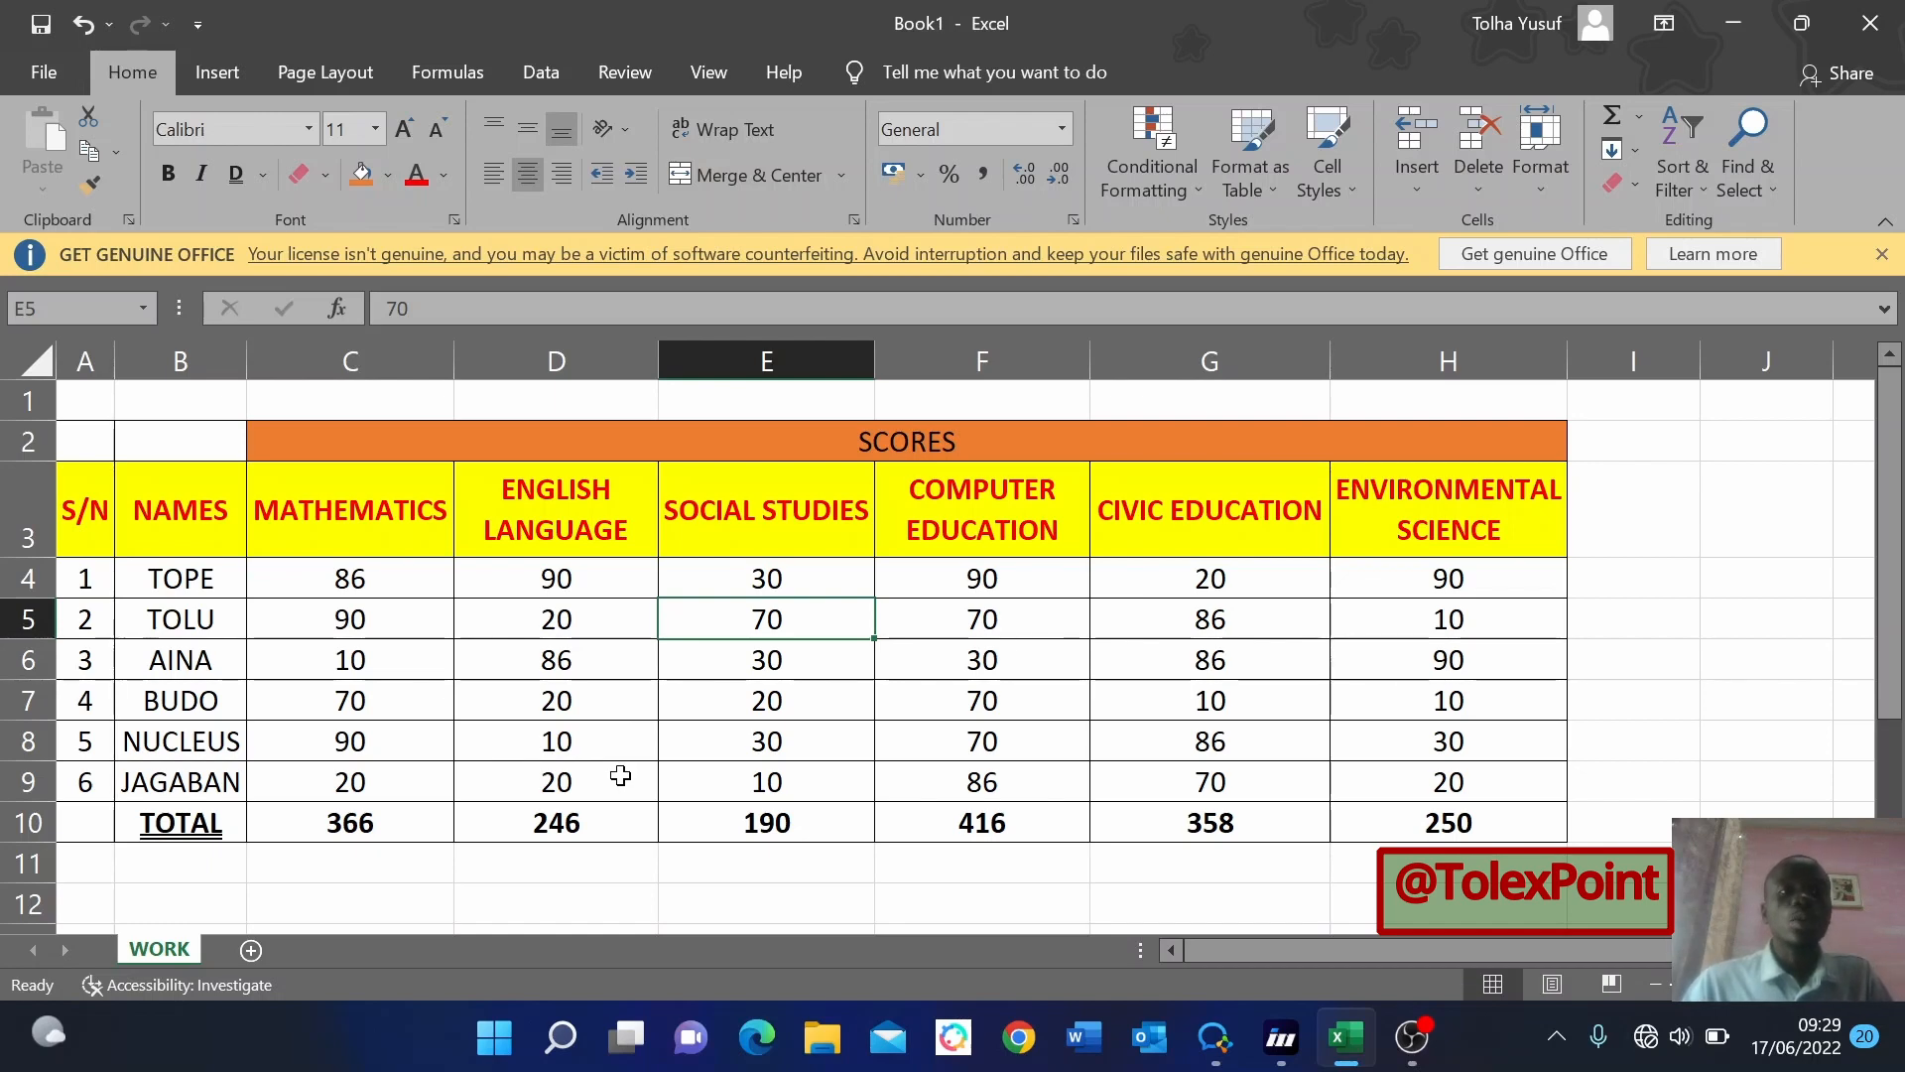
Copy NUCLEUS's English Language score from D8 into I6, and undo the paste.
{"action": "left_click", "coordinate": [572, 742]}
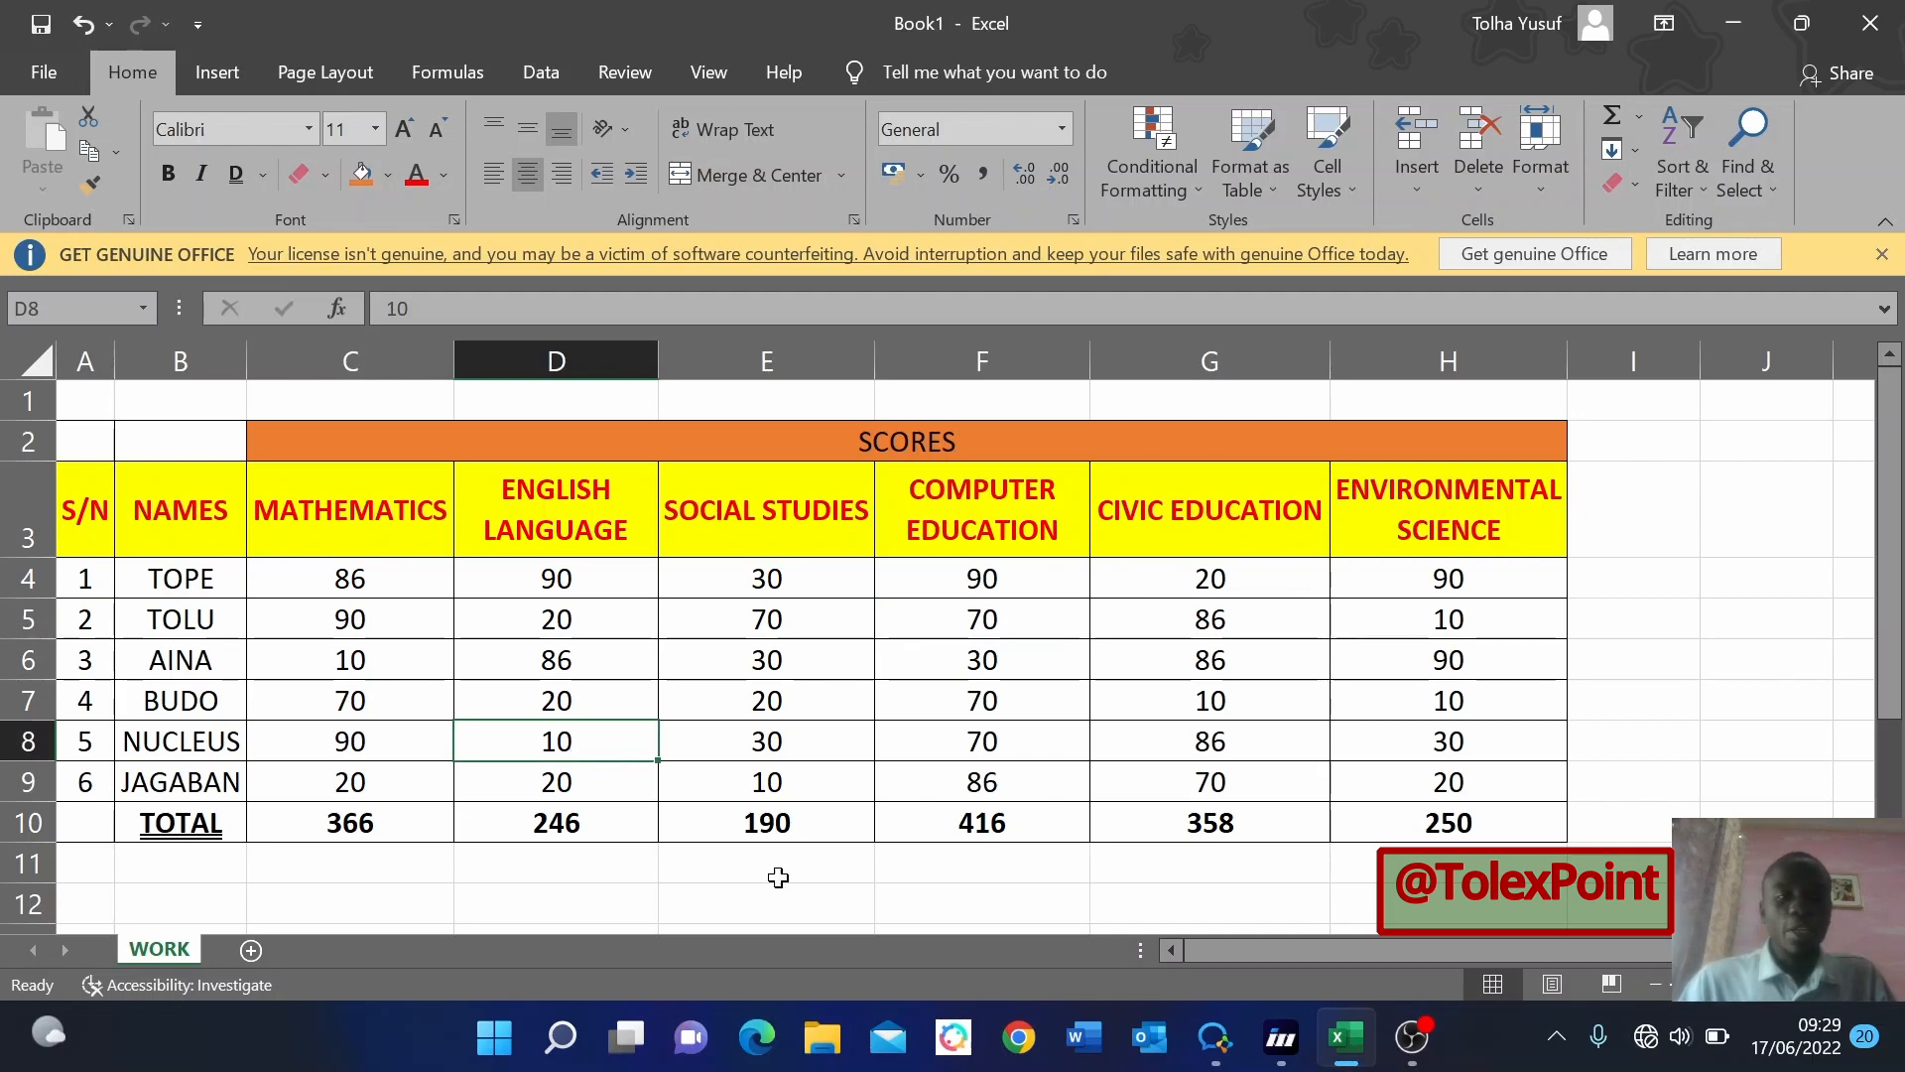
{"action": "left_click", "coordinate": [94, 157]}
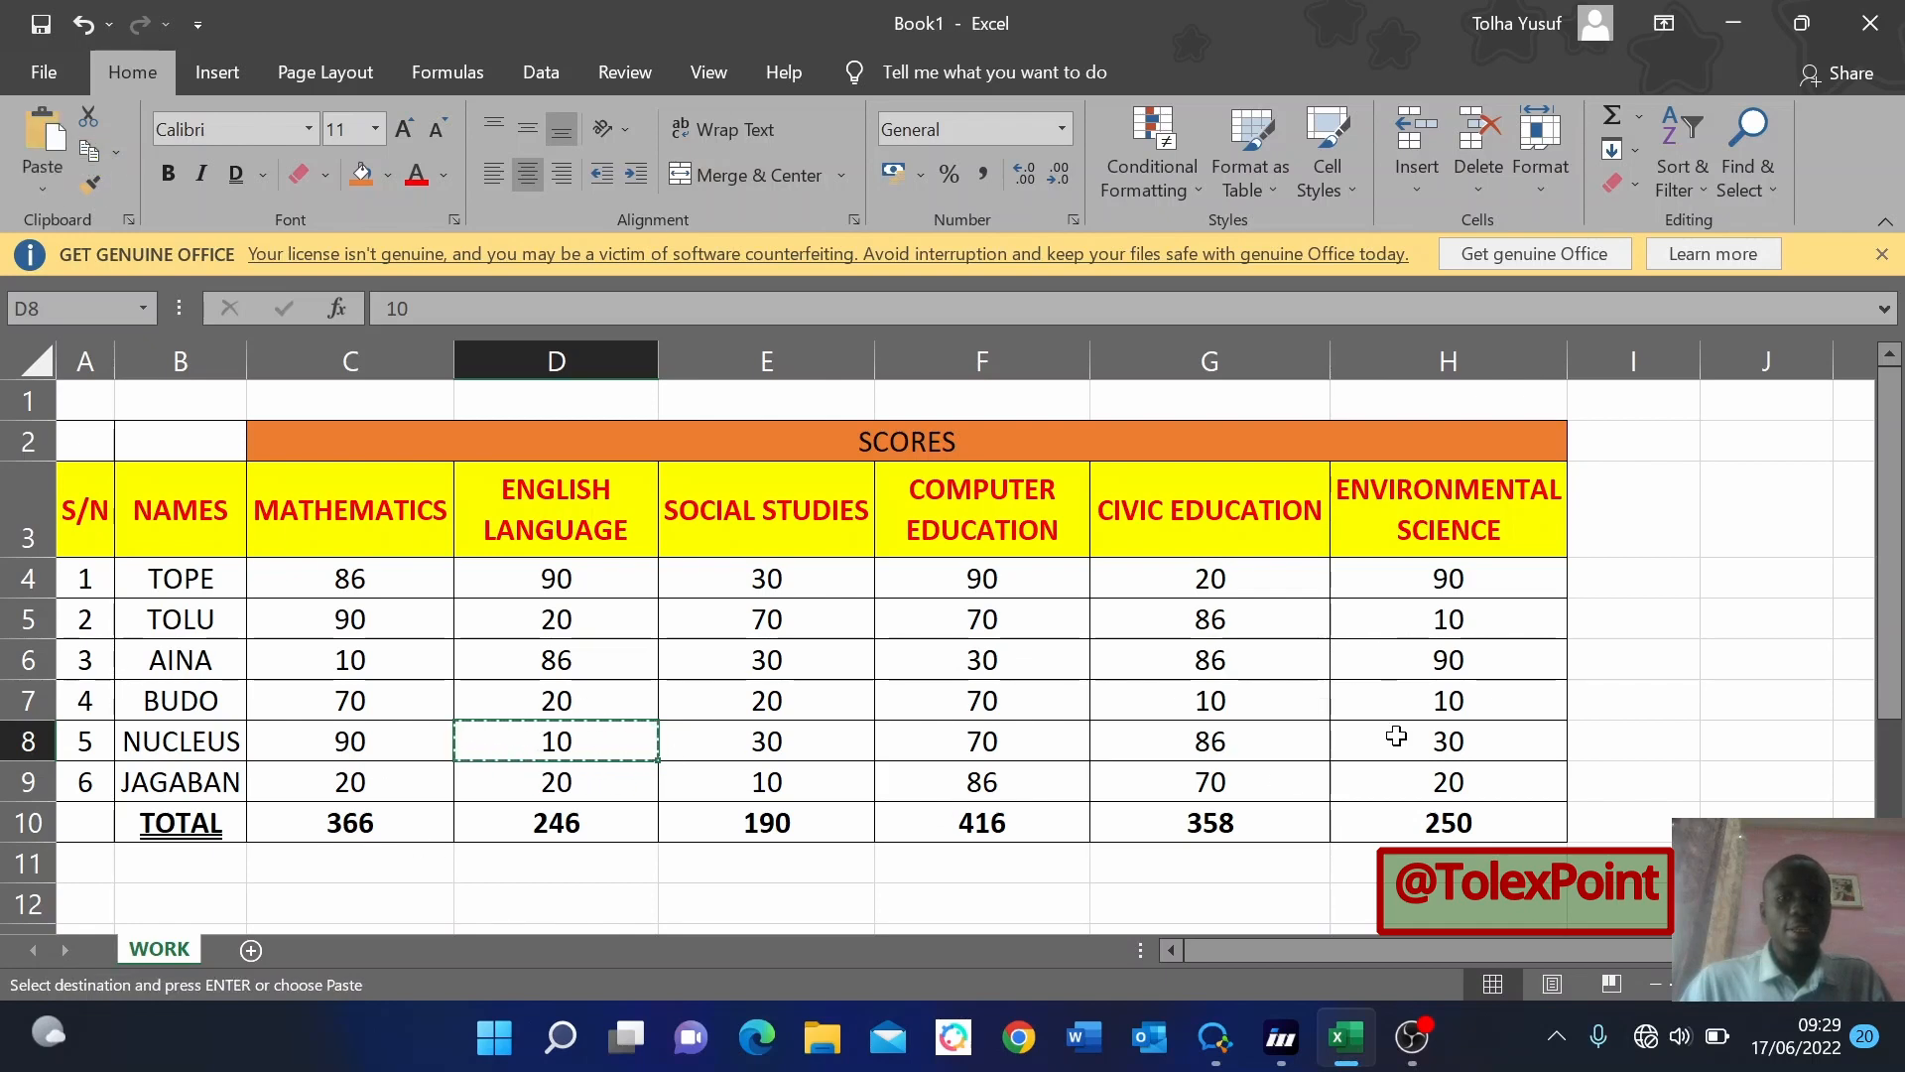
{"action": "left_click", "coordinate": [1643, 657]}
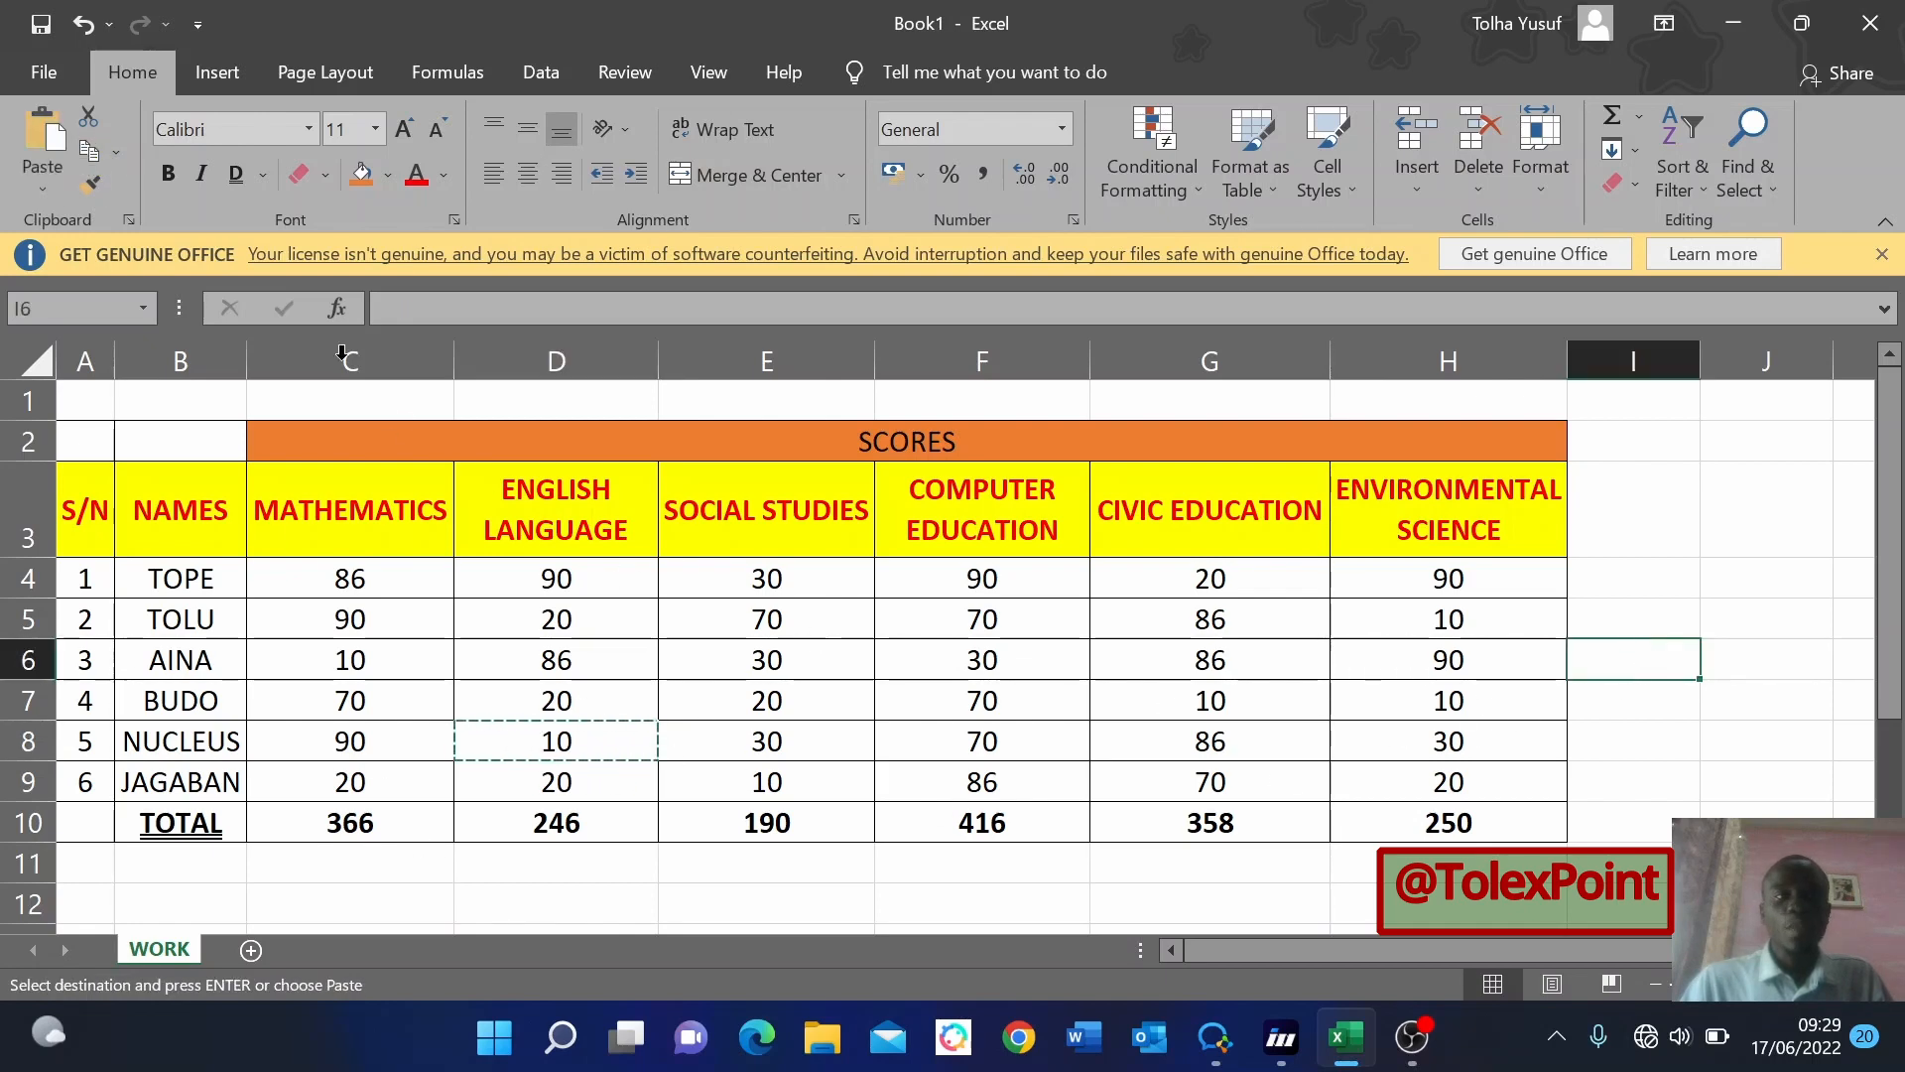
{"action": "left_click", "coordinate": [37, 142]}
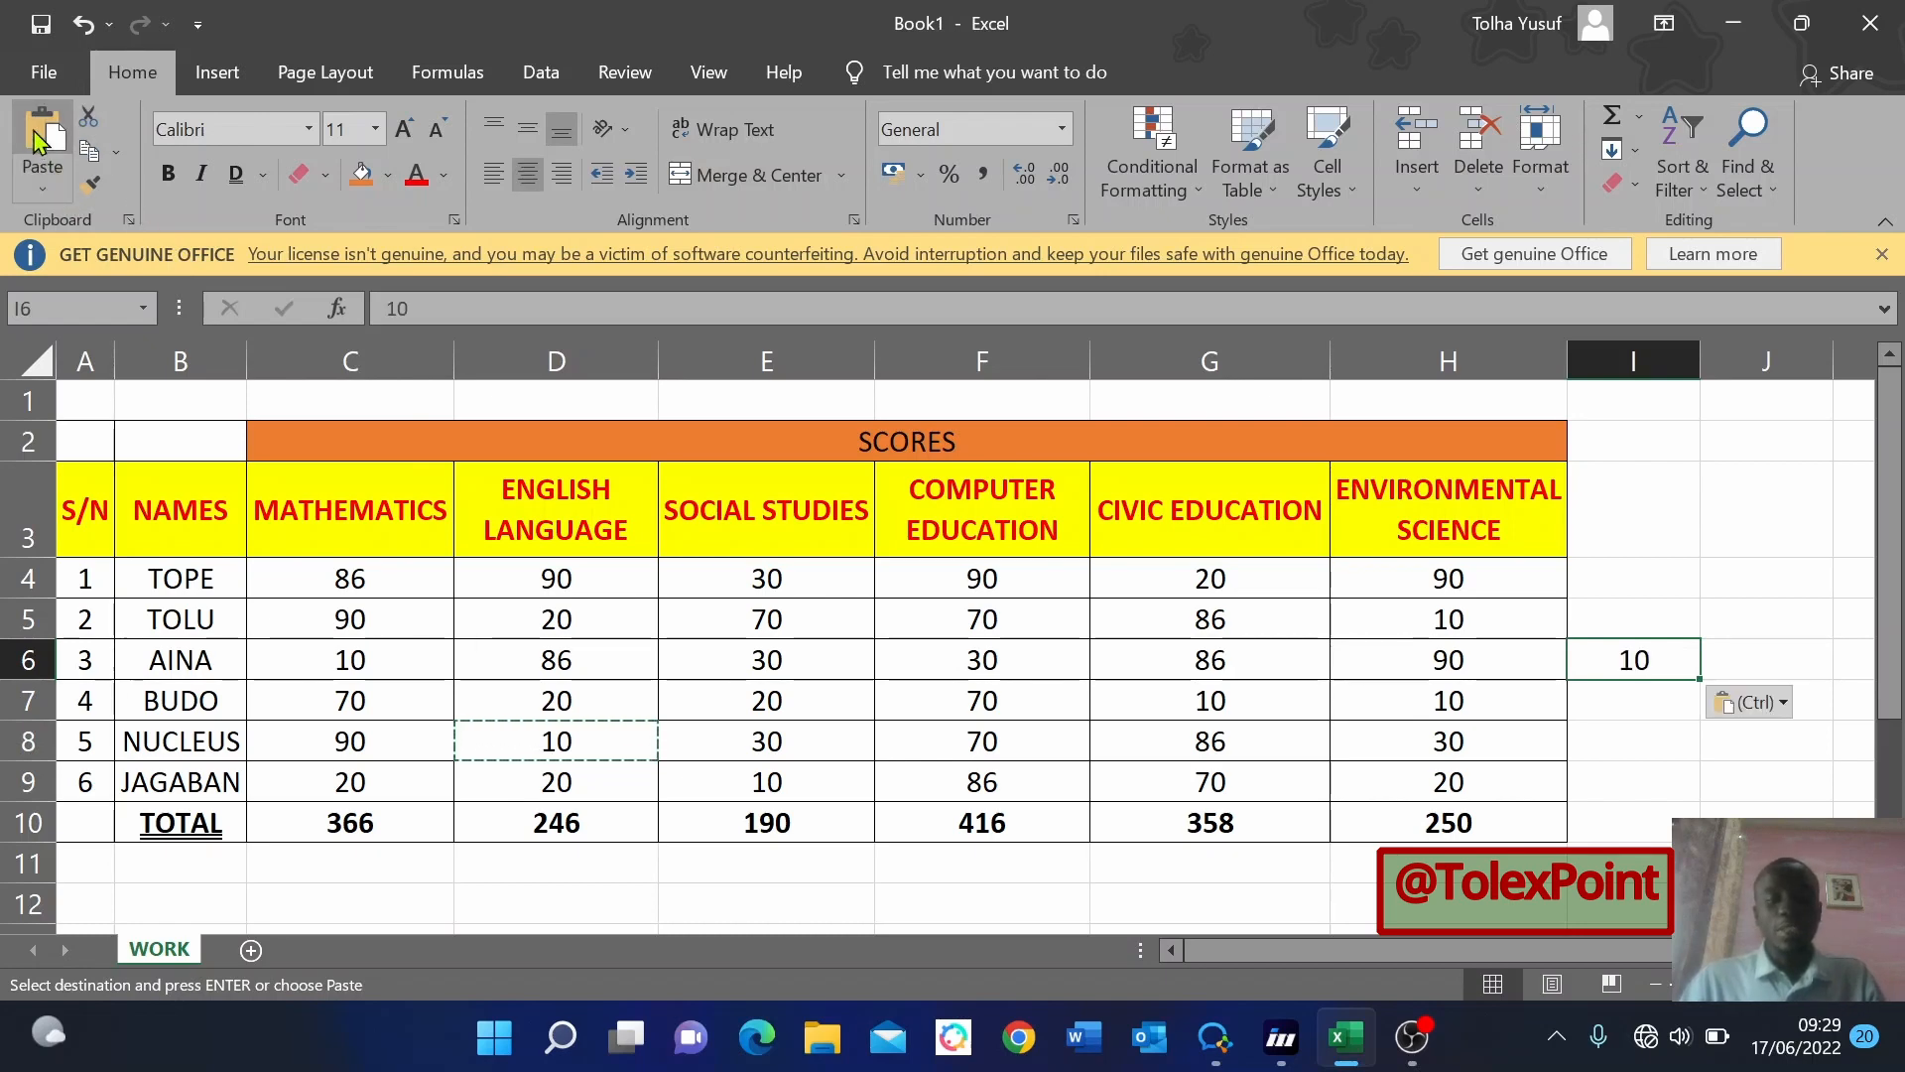
{"action": "key", "text": "ctrl+z"}
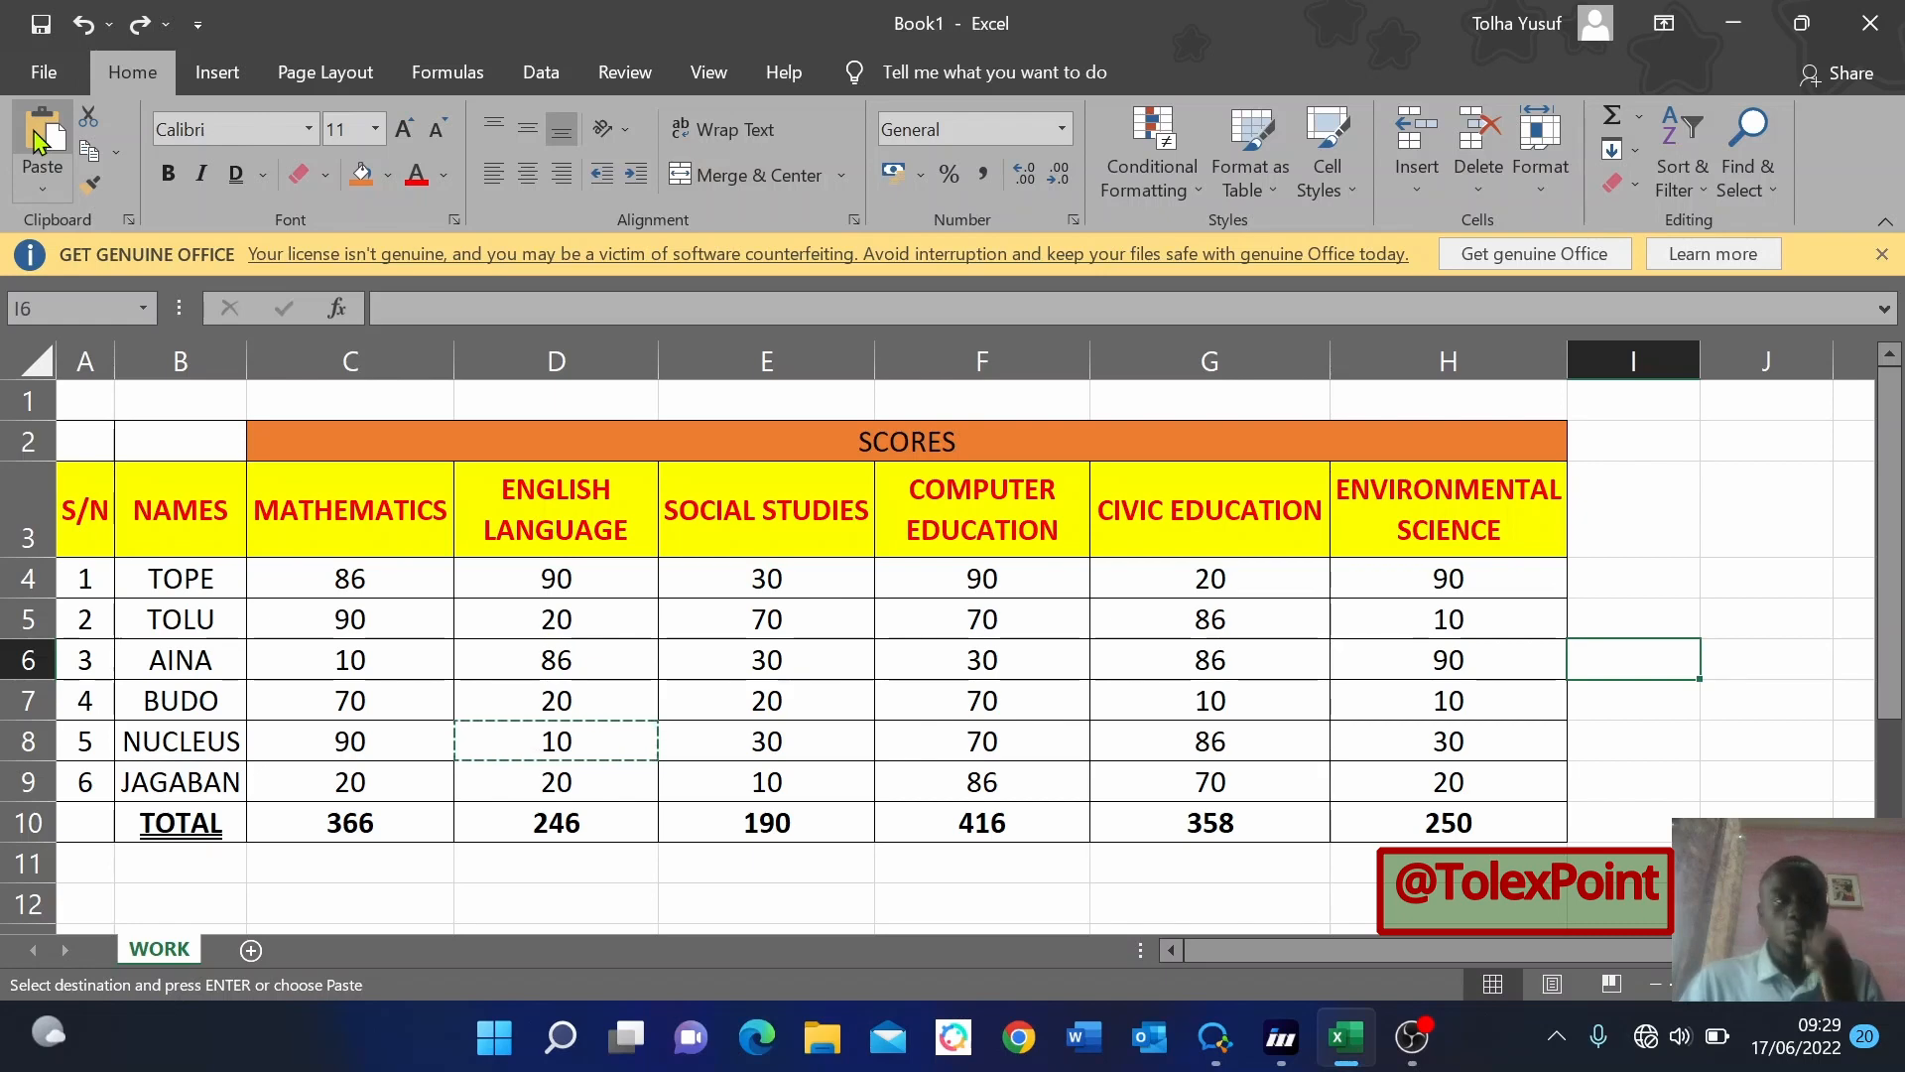
Cut NUCLEUS's English Language score from D8 into J7, and undo the move.
{"action": "left_click", "coordinate": [551, 742]}
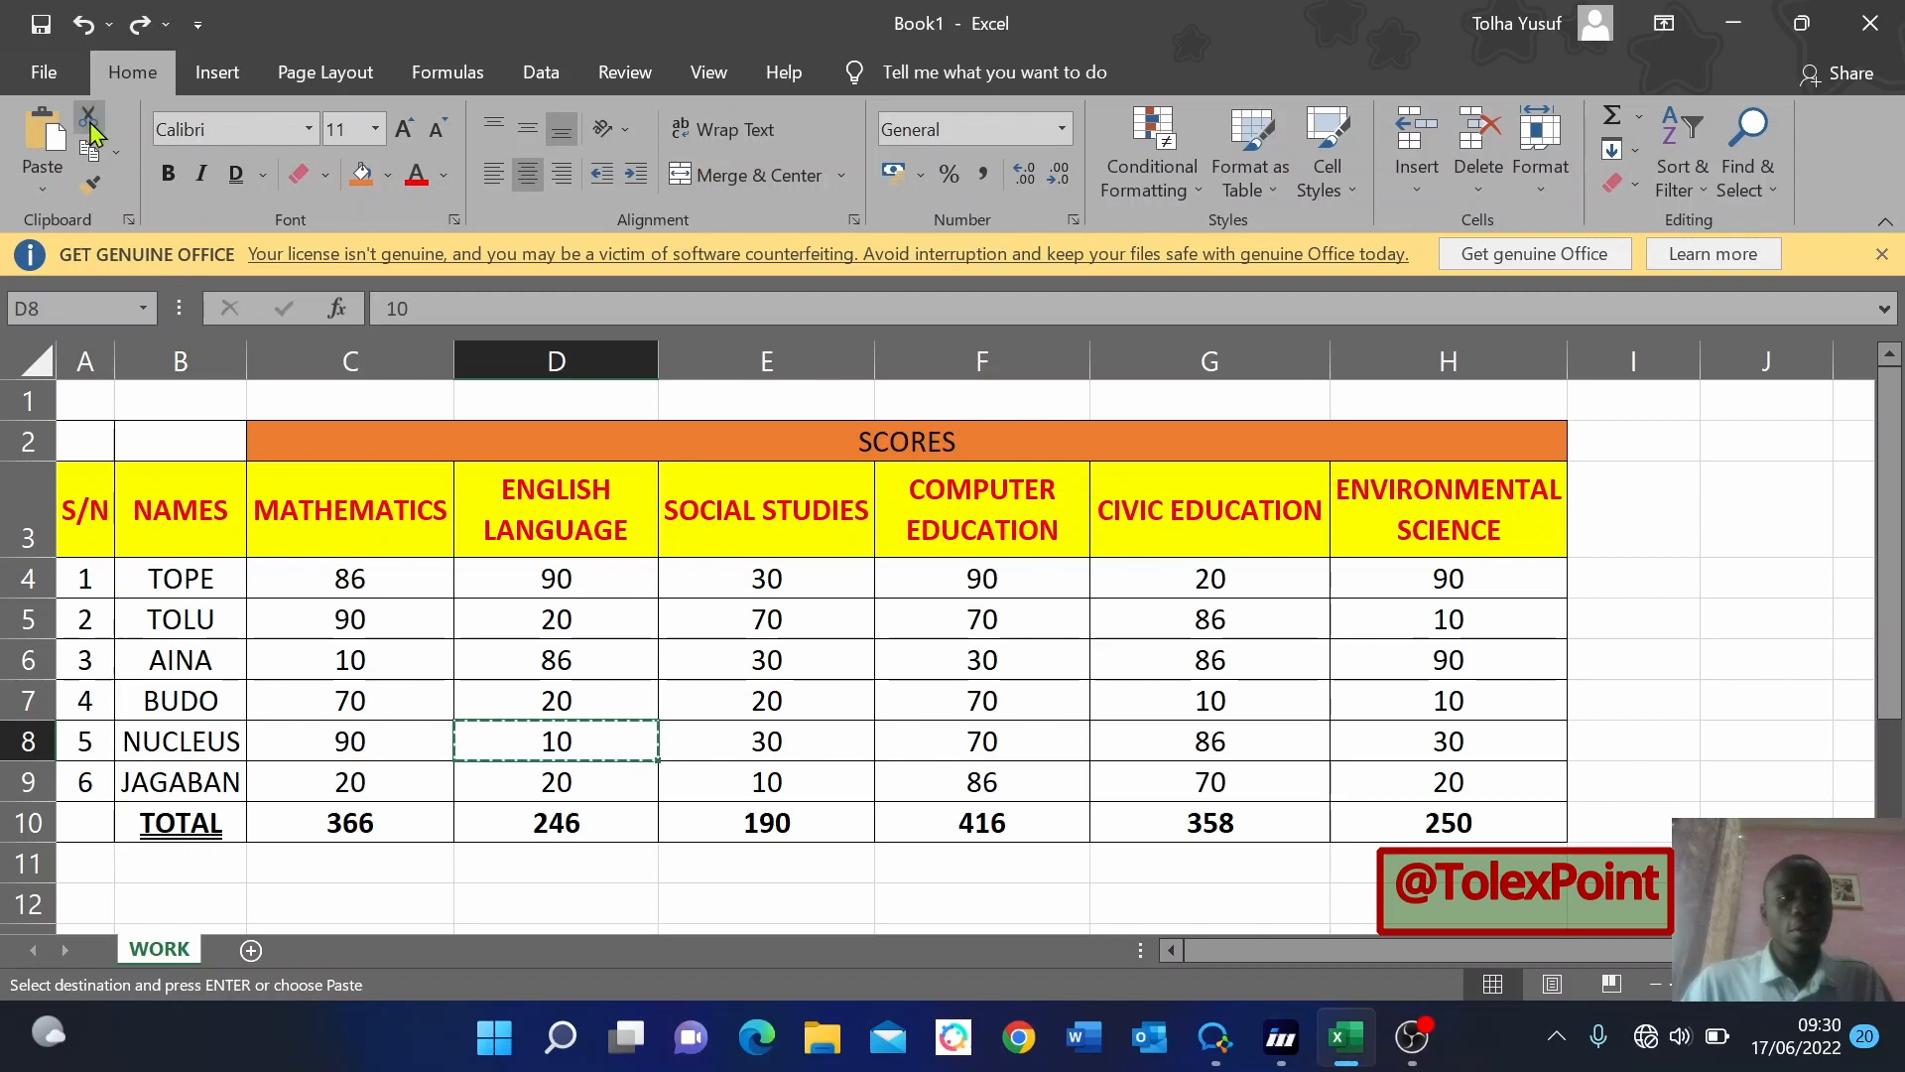
{"action": "left_click", "coordinate": [1707, 704]}
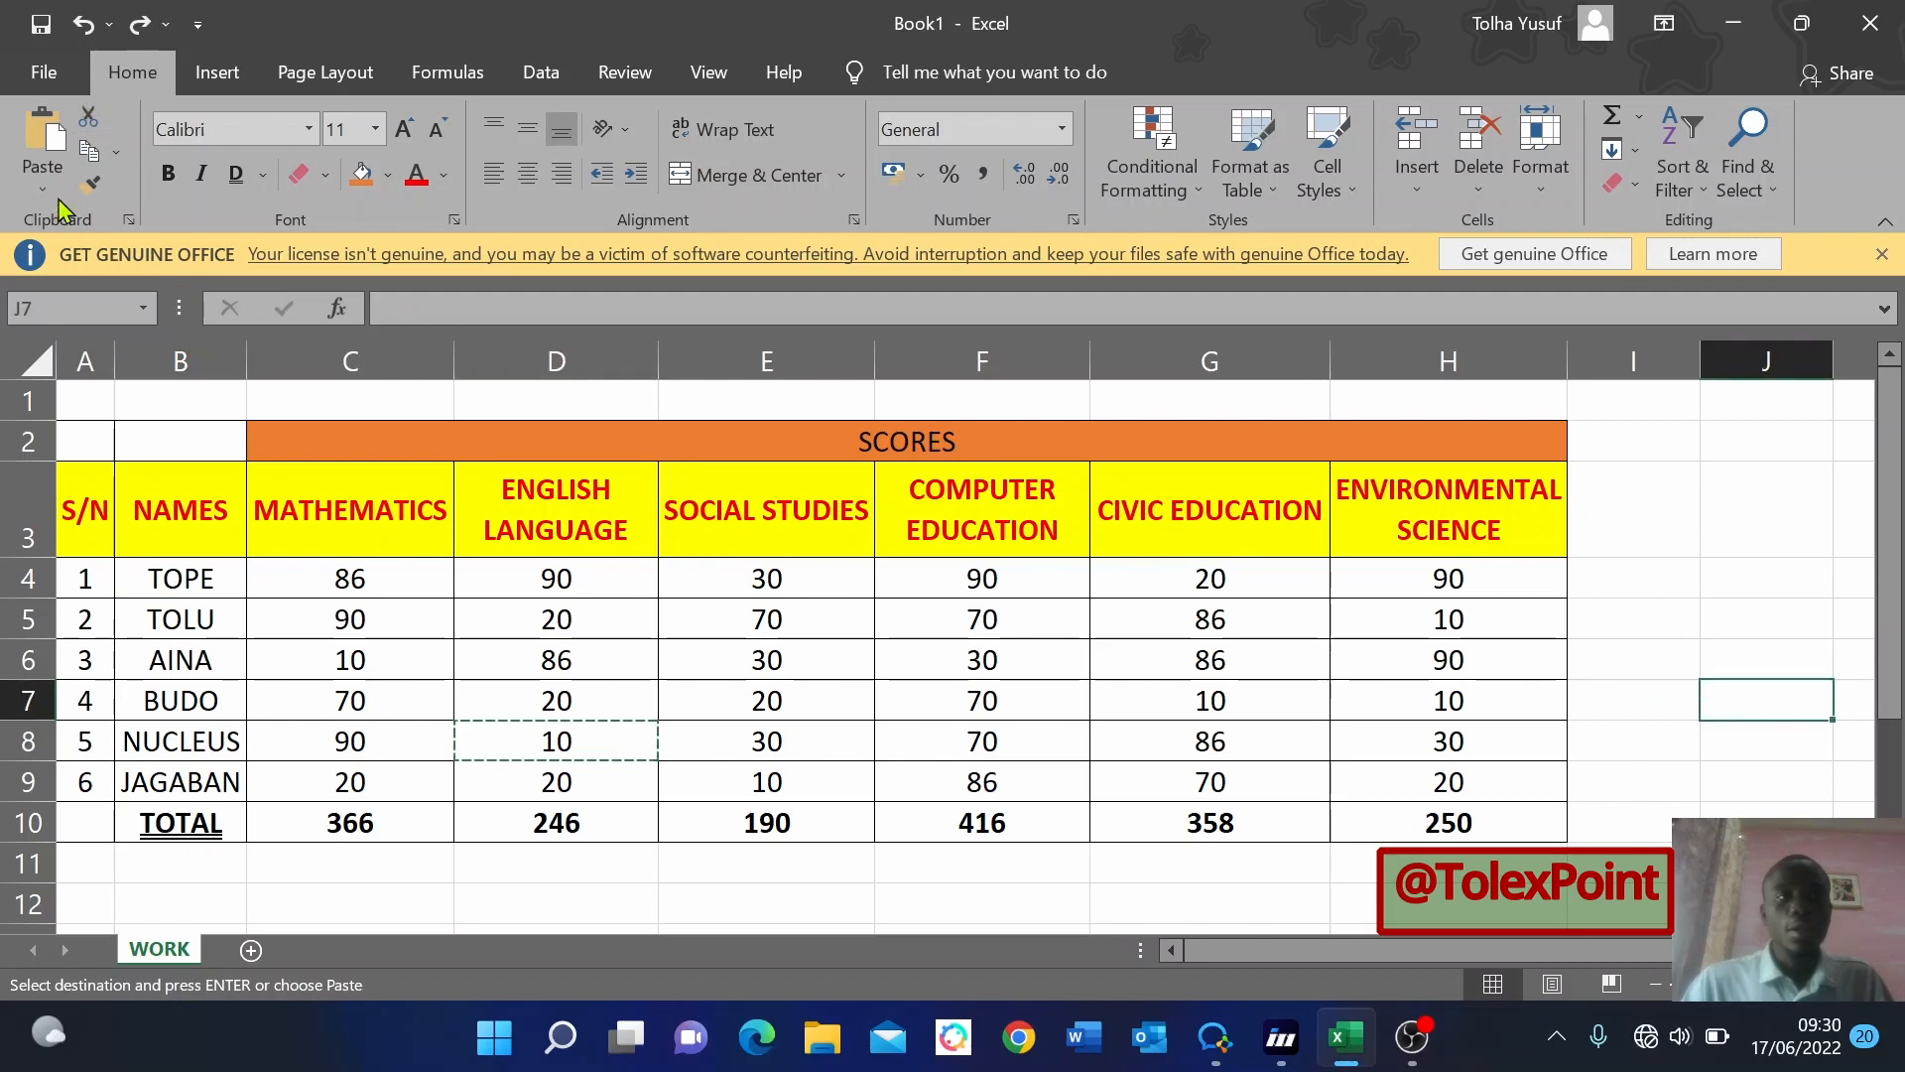
{"action": "left_click", "coordinate": [37, 162]}
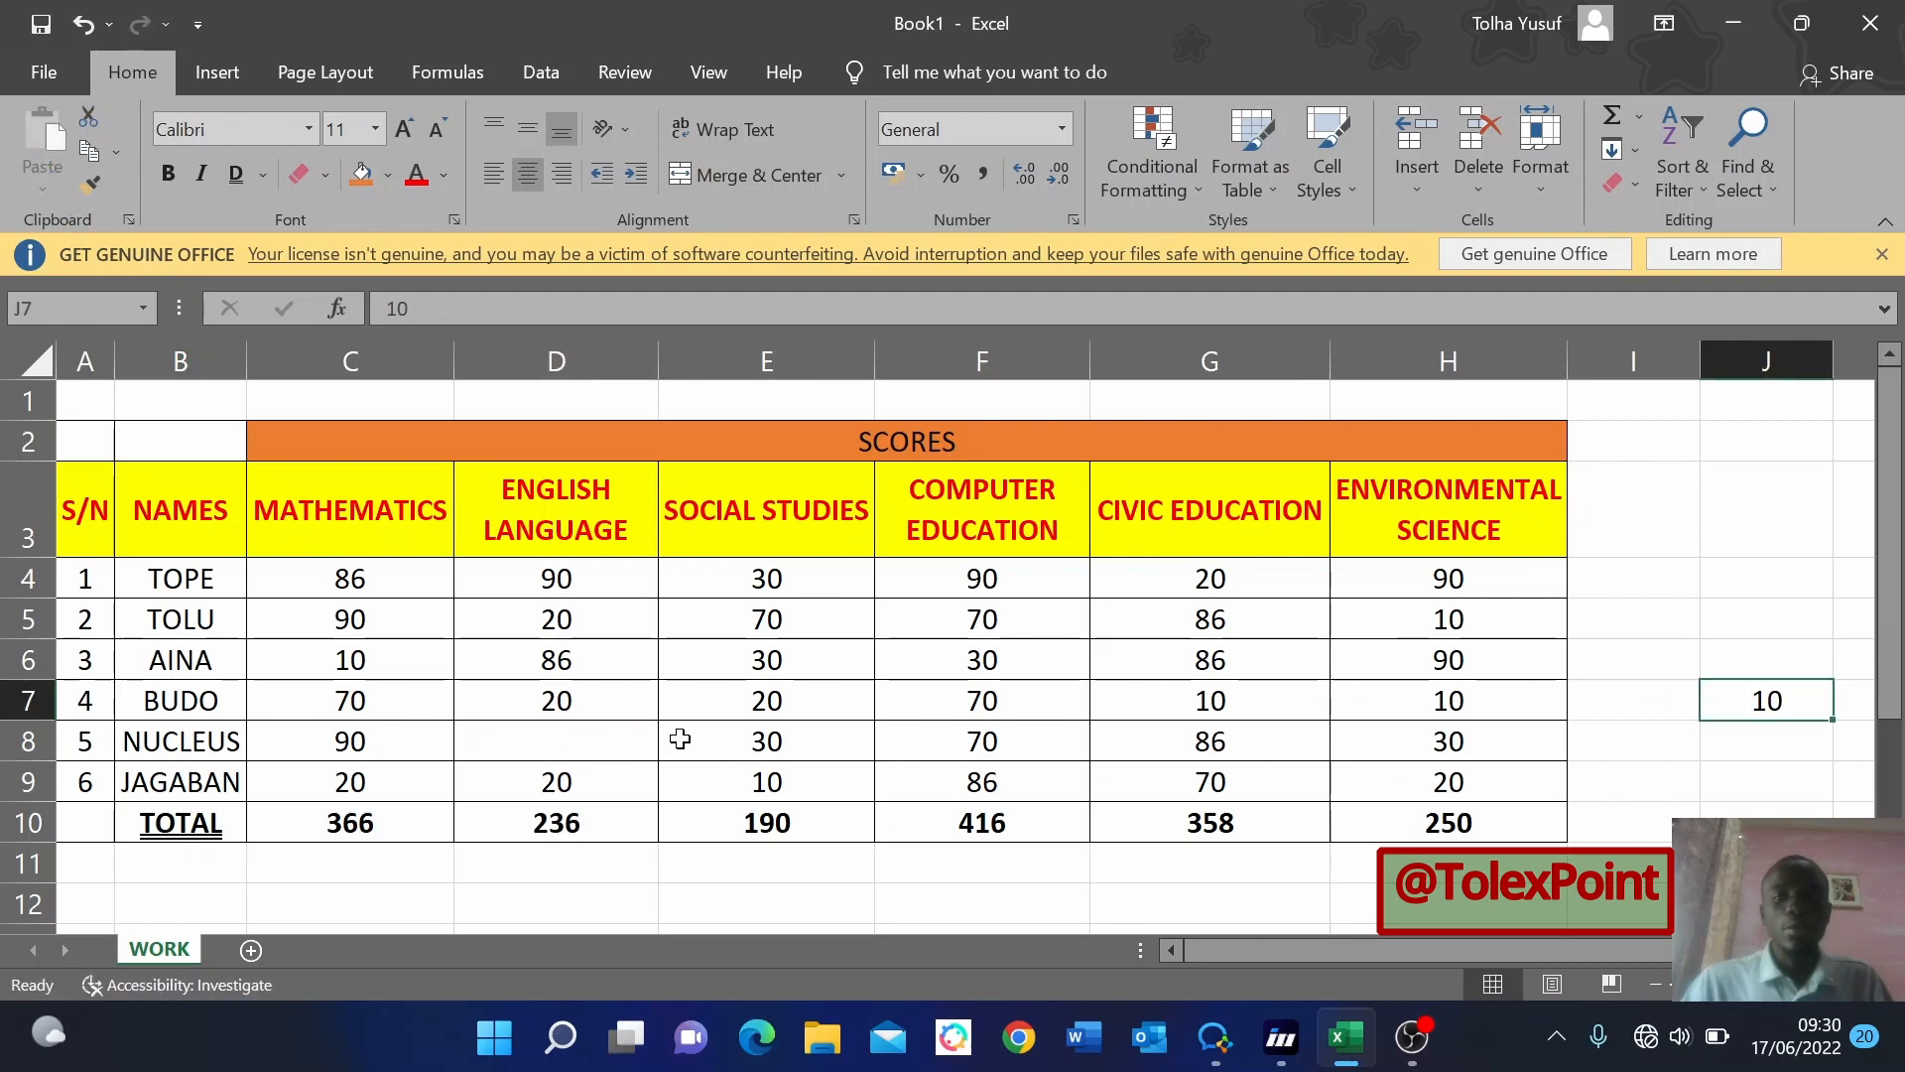
{"action": "key", "text": "ctrl+z"}
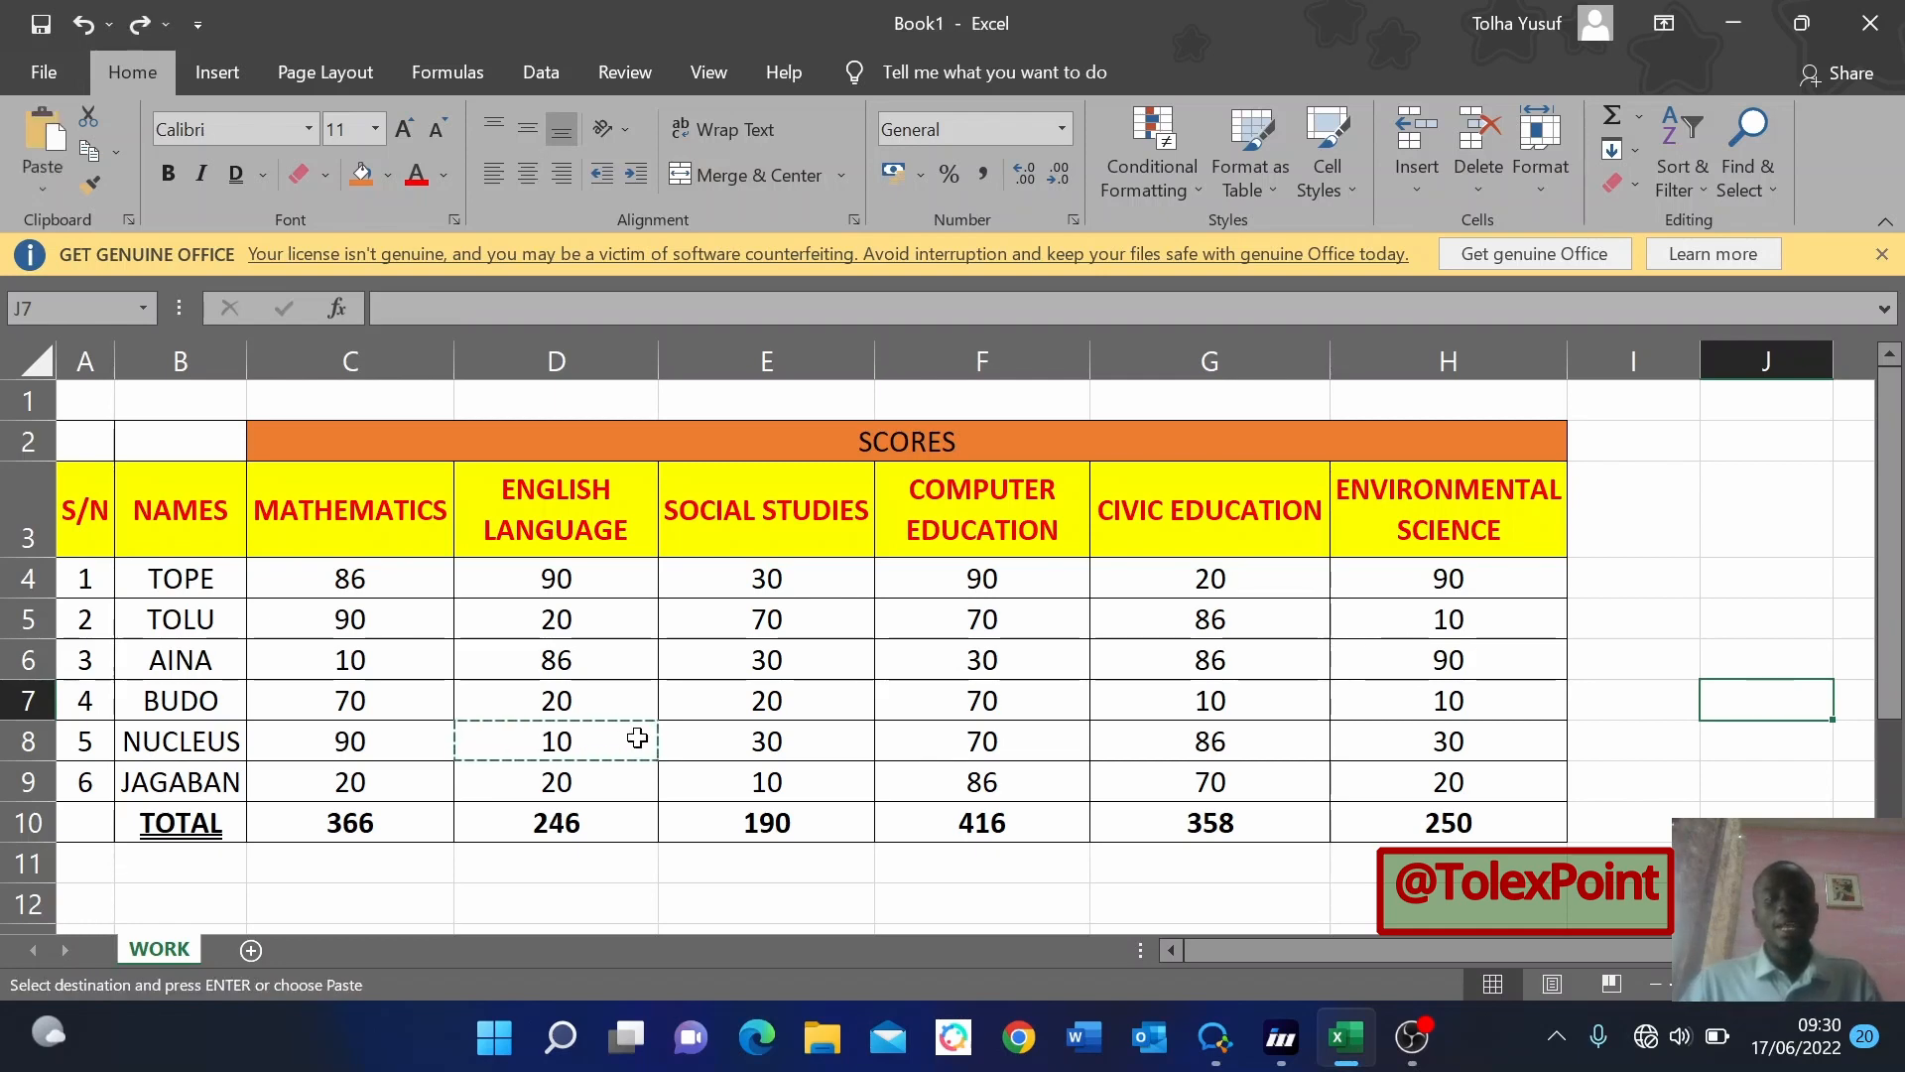
{"action": "key", "text": "Escape"}
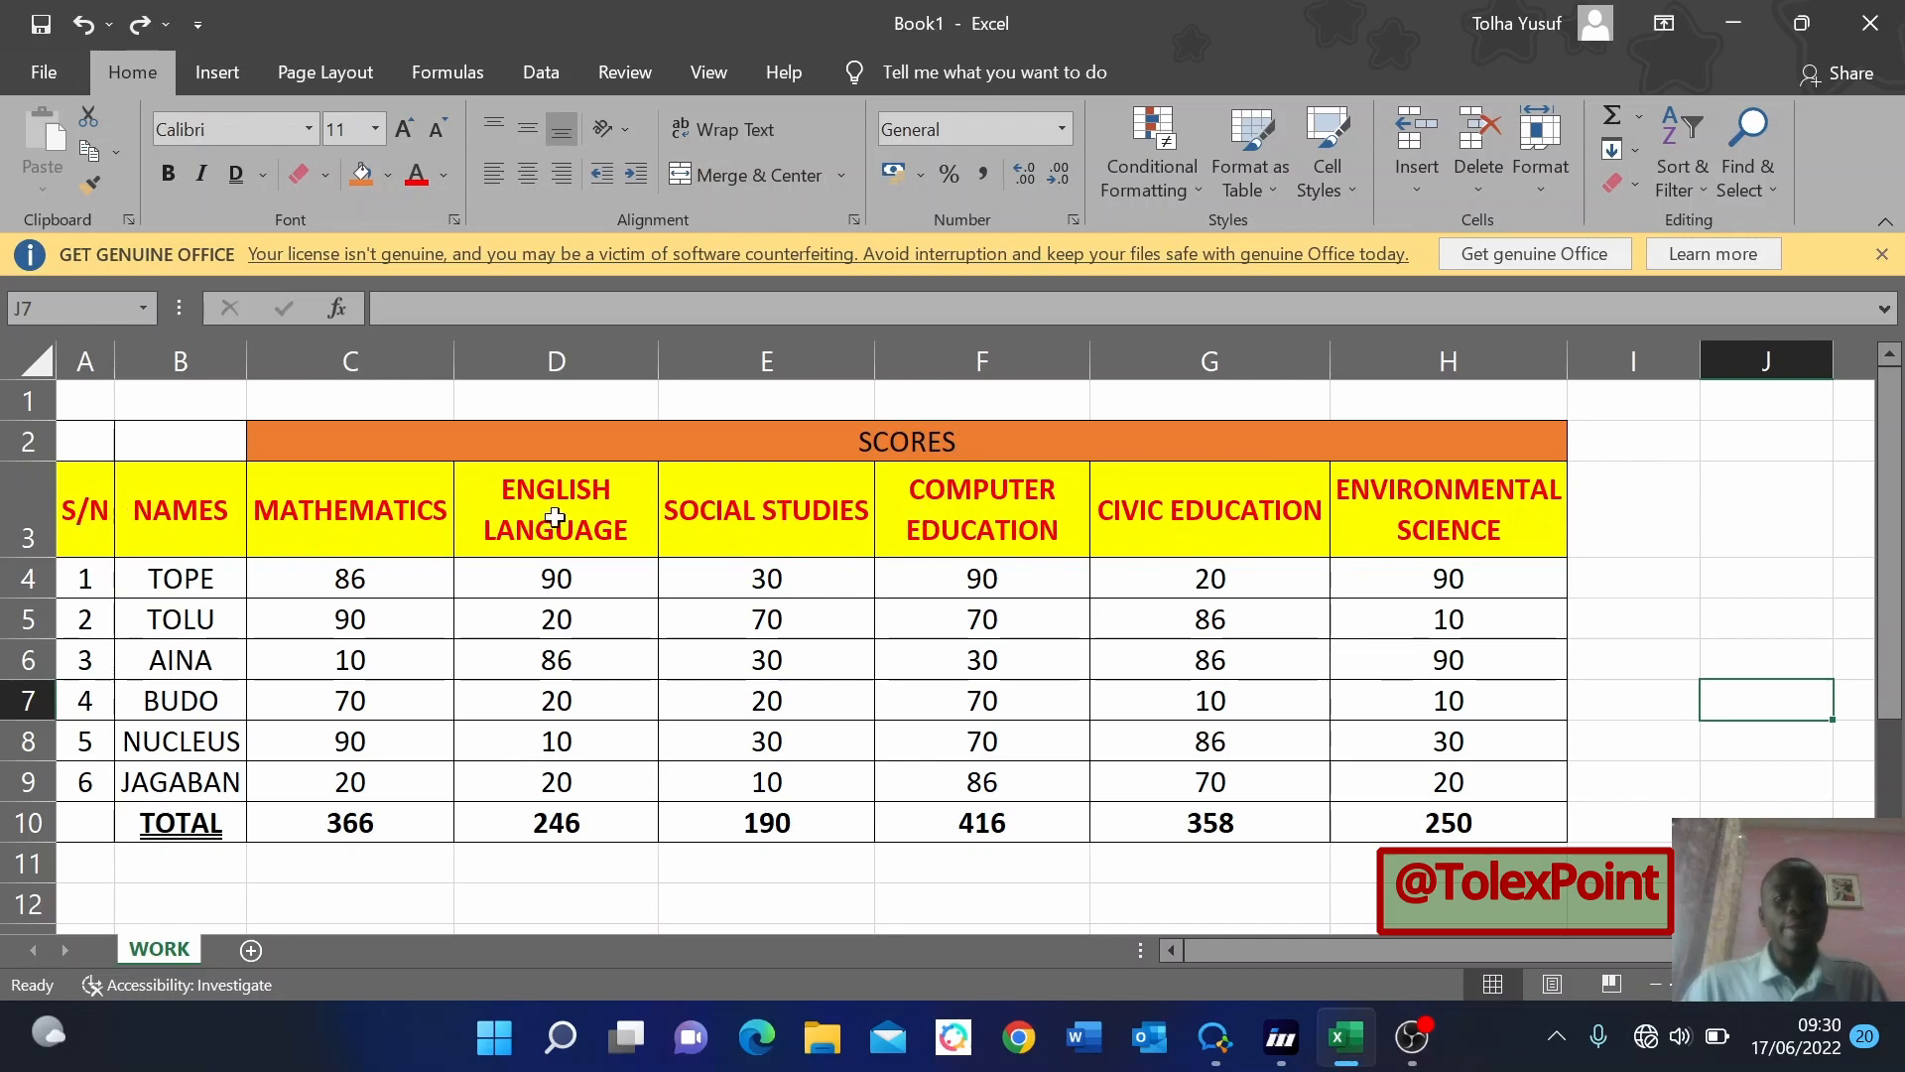
Copy the formatting of the heading row A3:H3 onto the TOTAL row B10:H10 with Format Painter.
{"action": "left_click_drag", "start_coordinate": [74, 516], "coordinate": [1379, 524]}
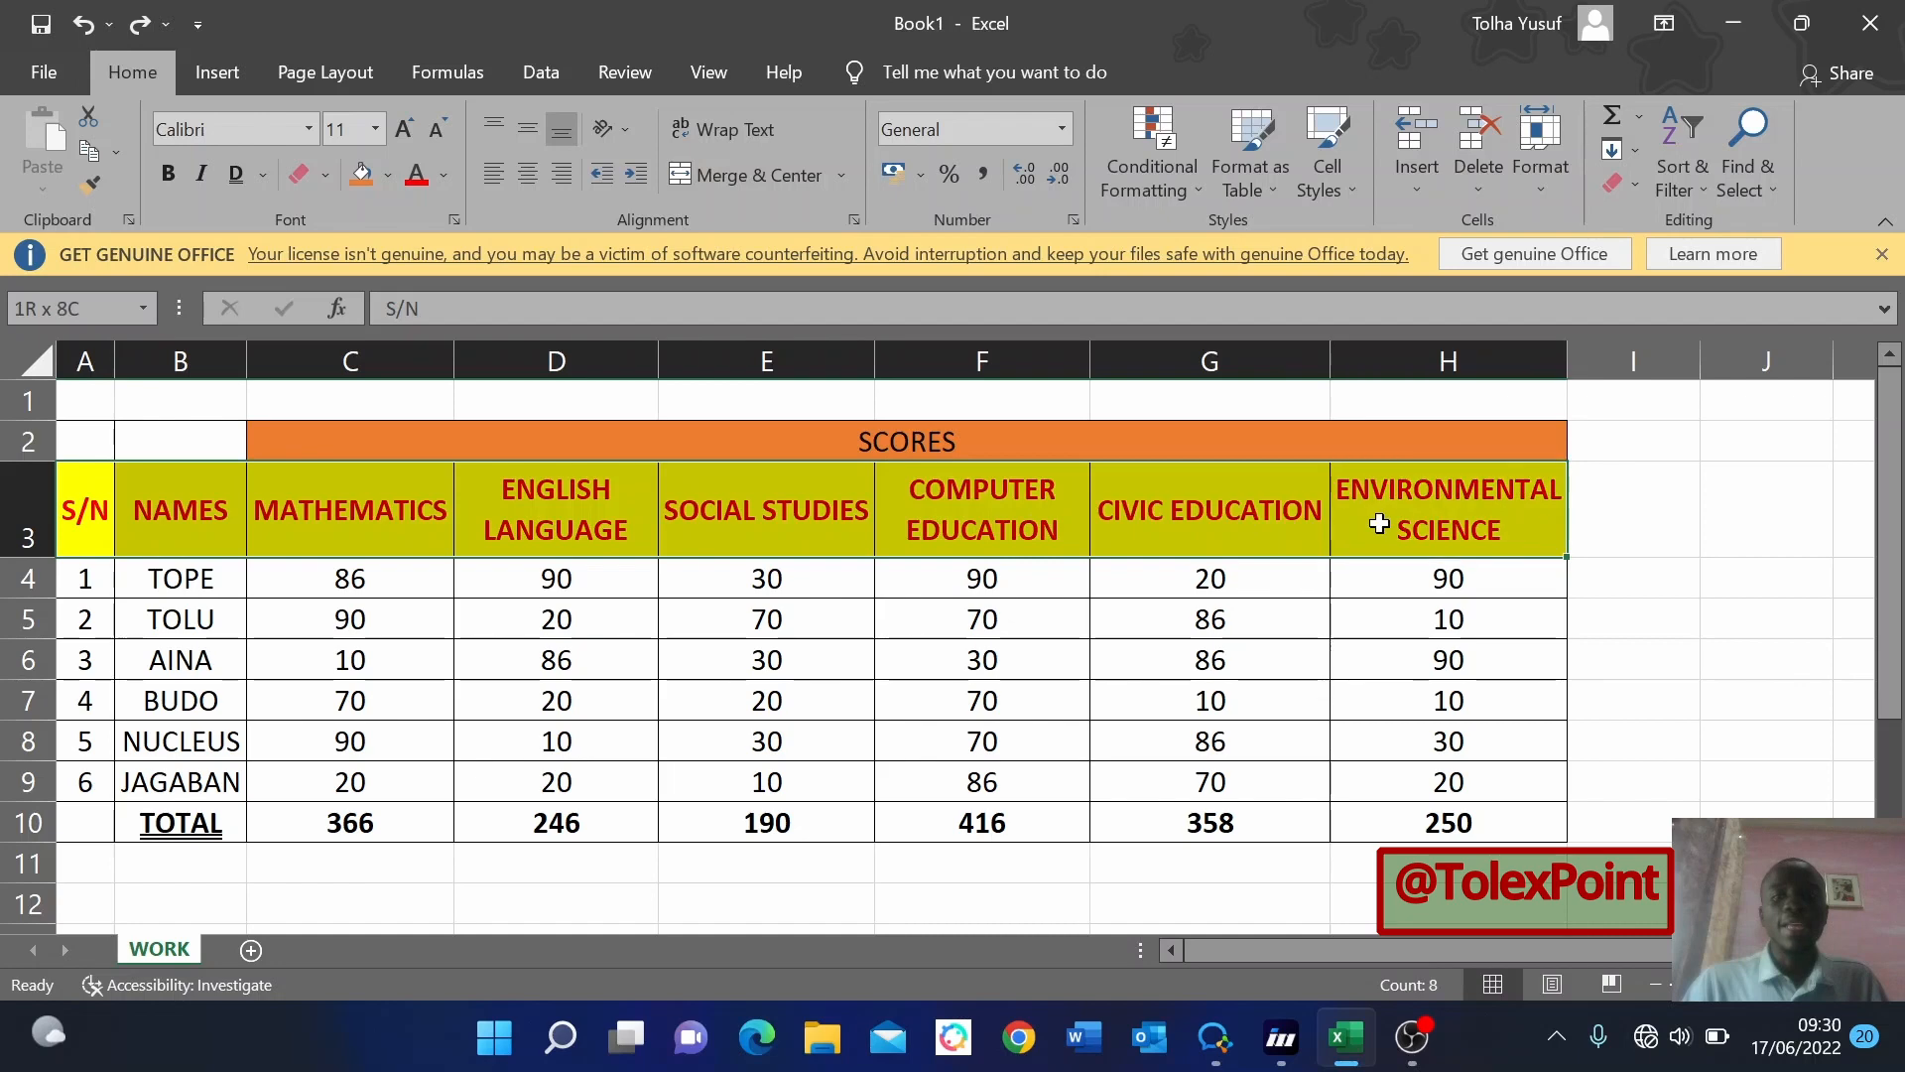
{"action": "left_click", "coordinate": [91, 186]}
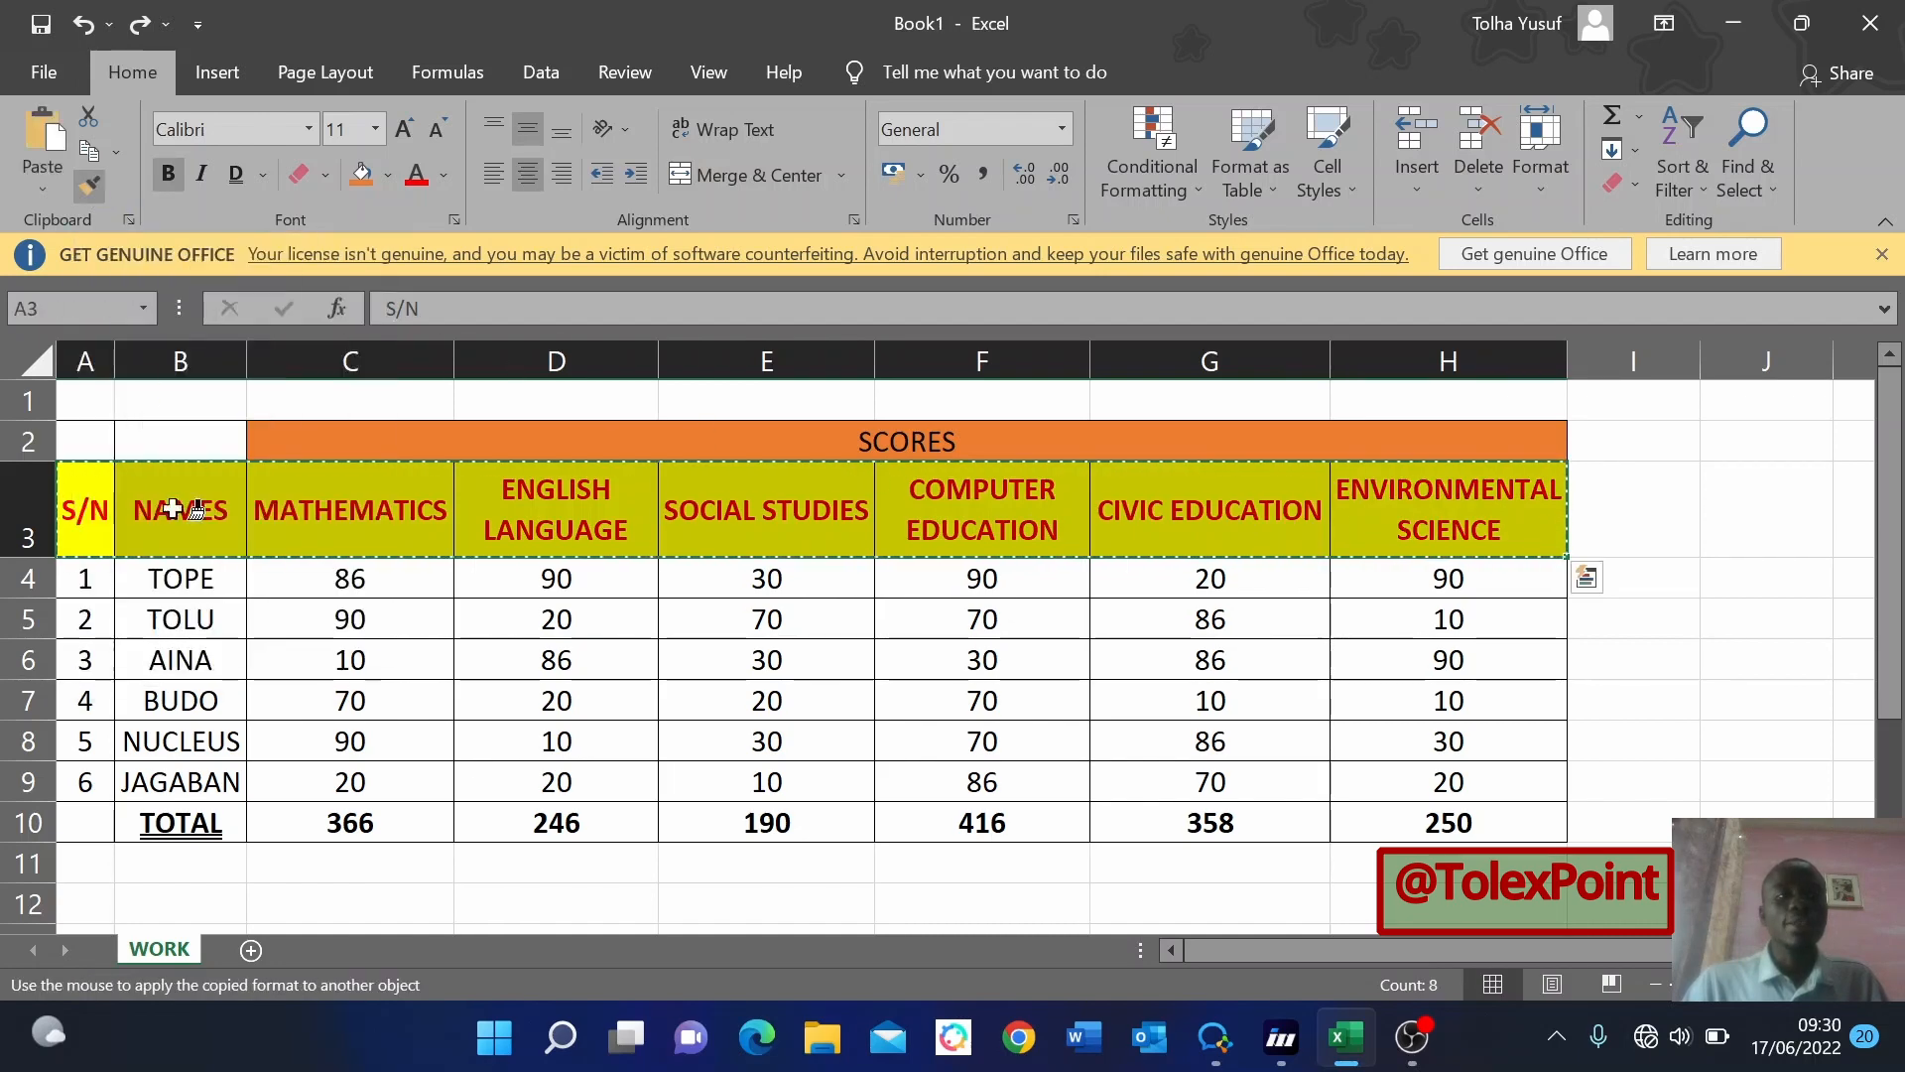
{"action": "left_click_drag", "start_coordinate": [143, 829], "coordinate": [1392, 823]}
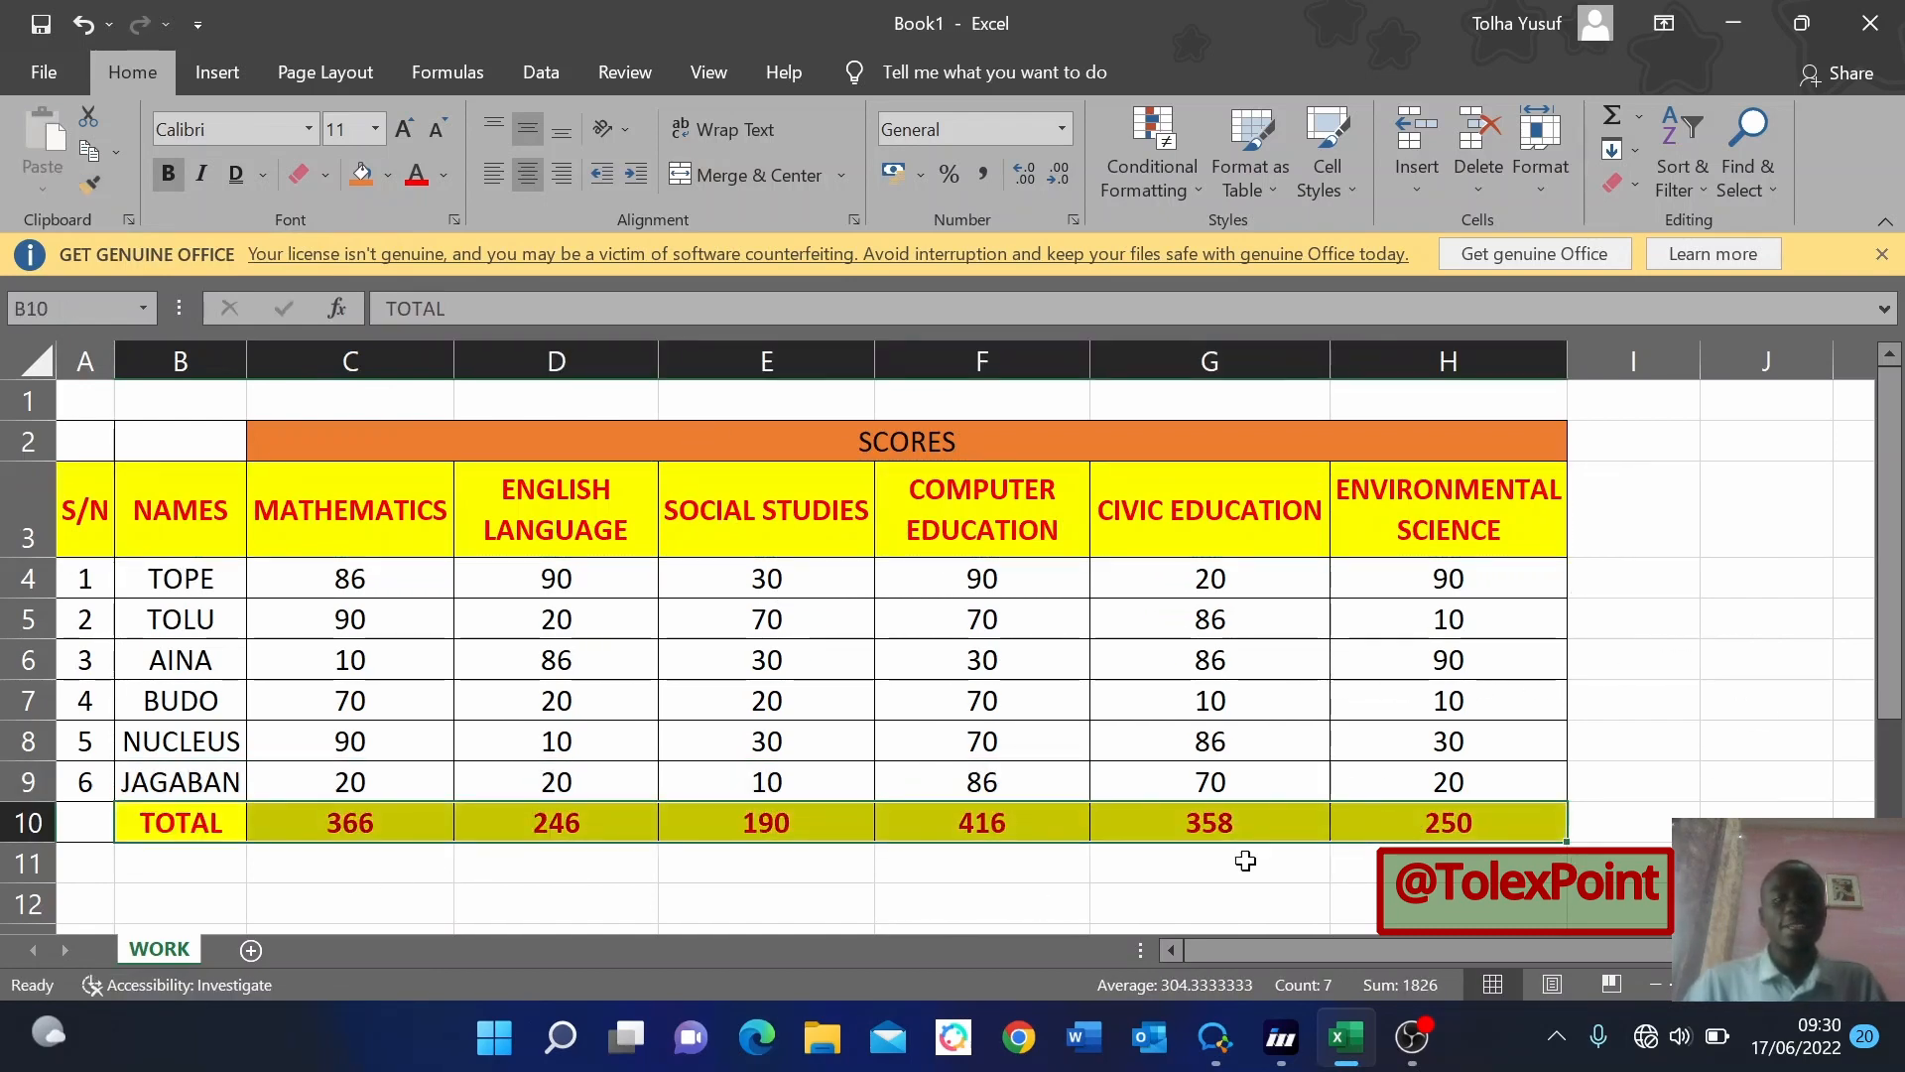
{"action": "left_click", "coordinate": [765, 667]}
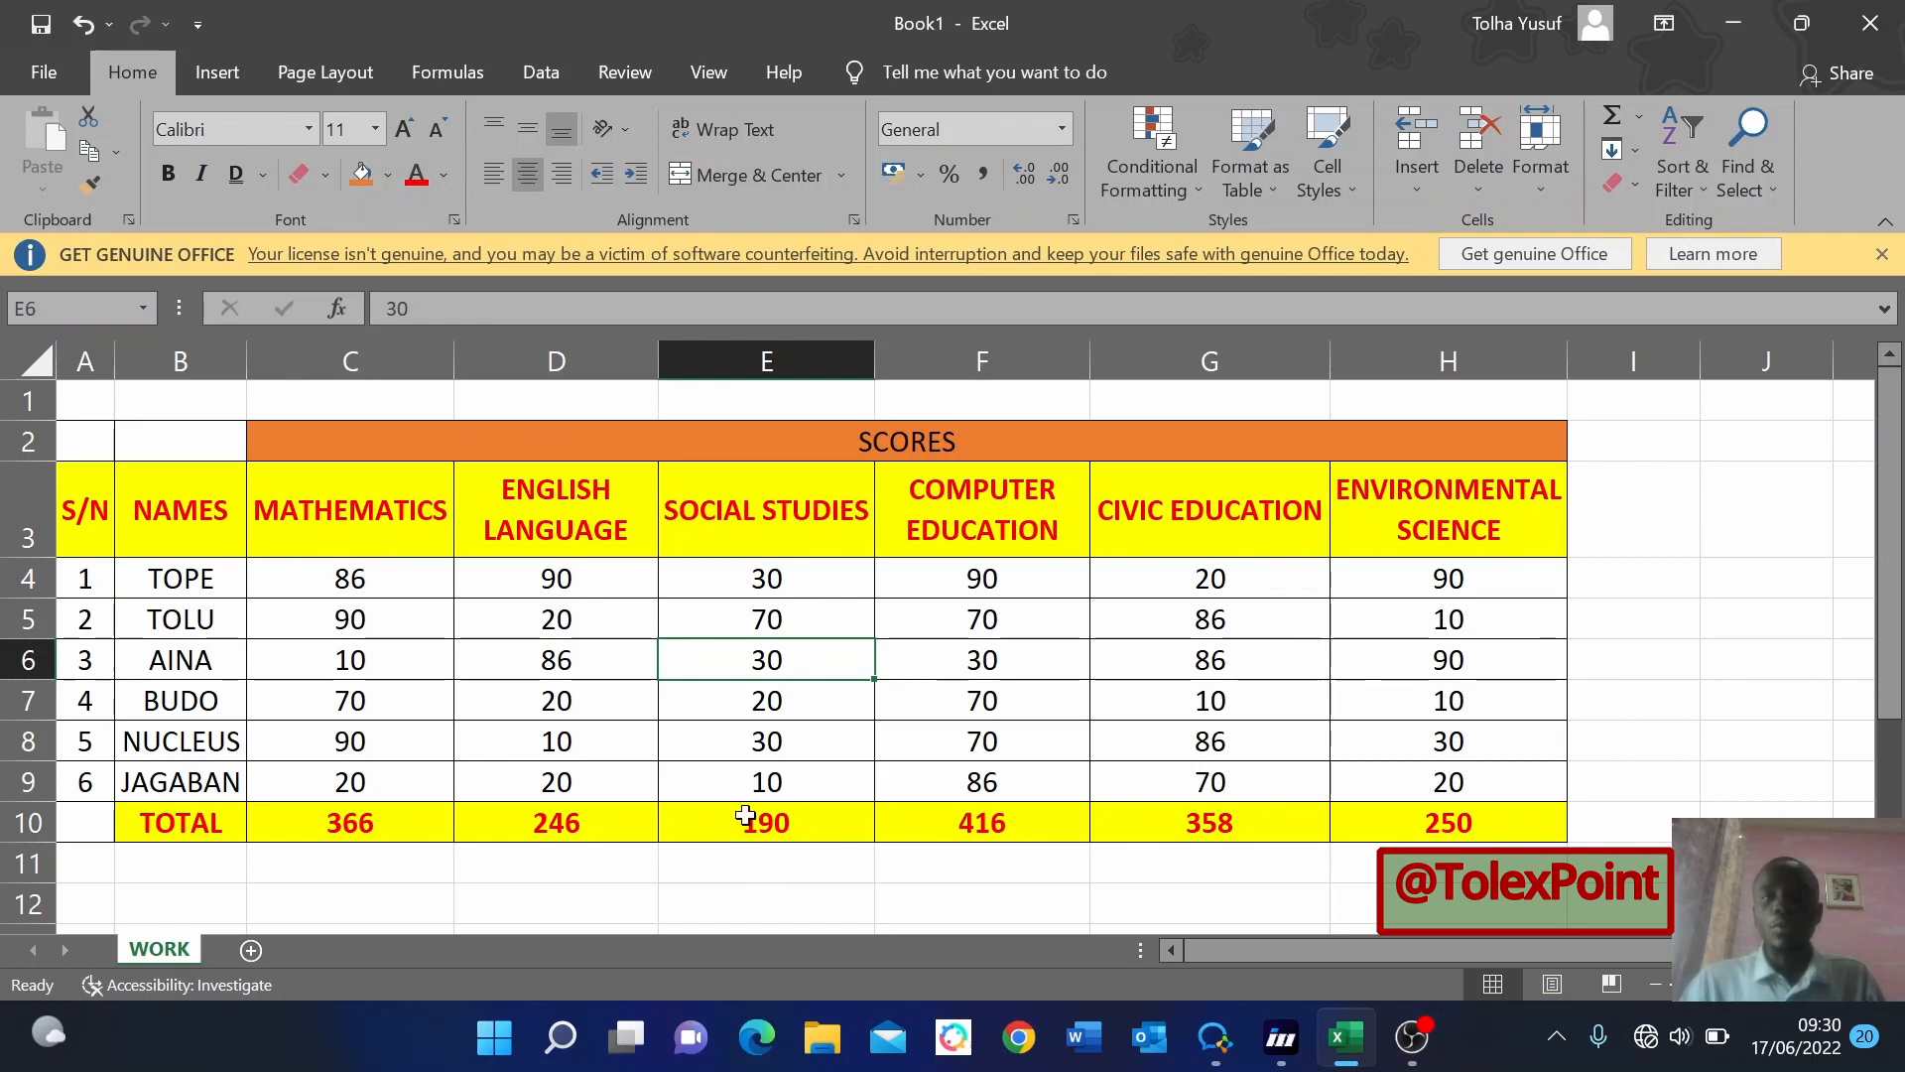
Add a new worksheet and enter 100 in cell G8.
{"action": "left_click", "coordinate": [251, 953]}
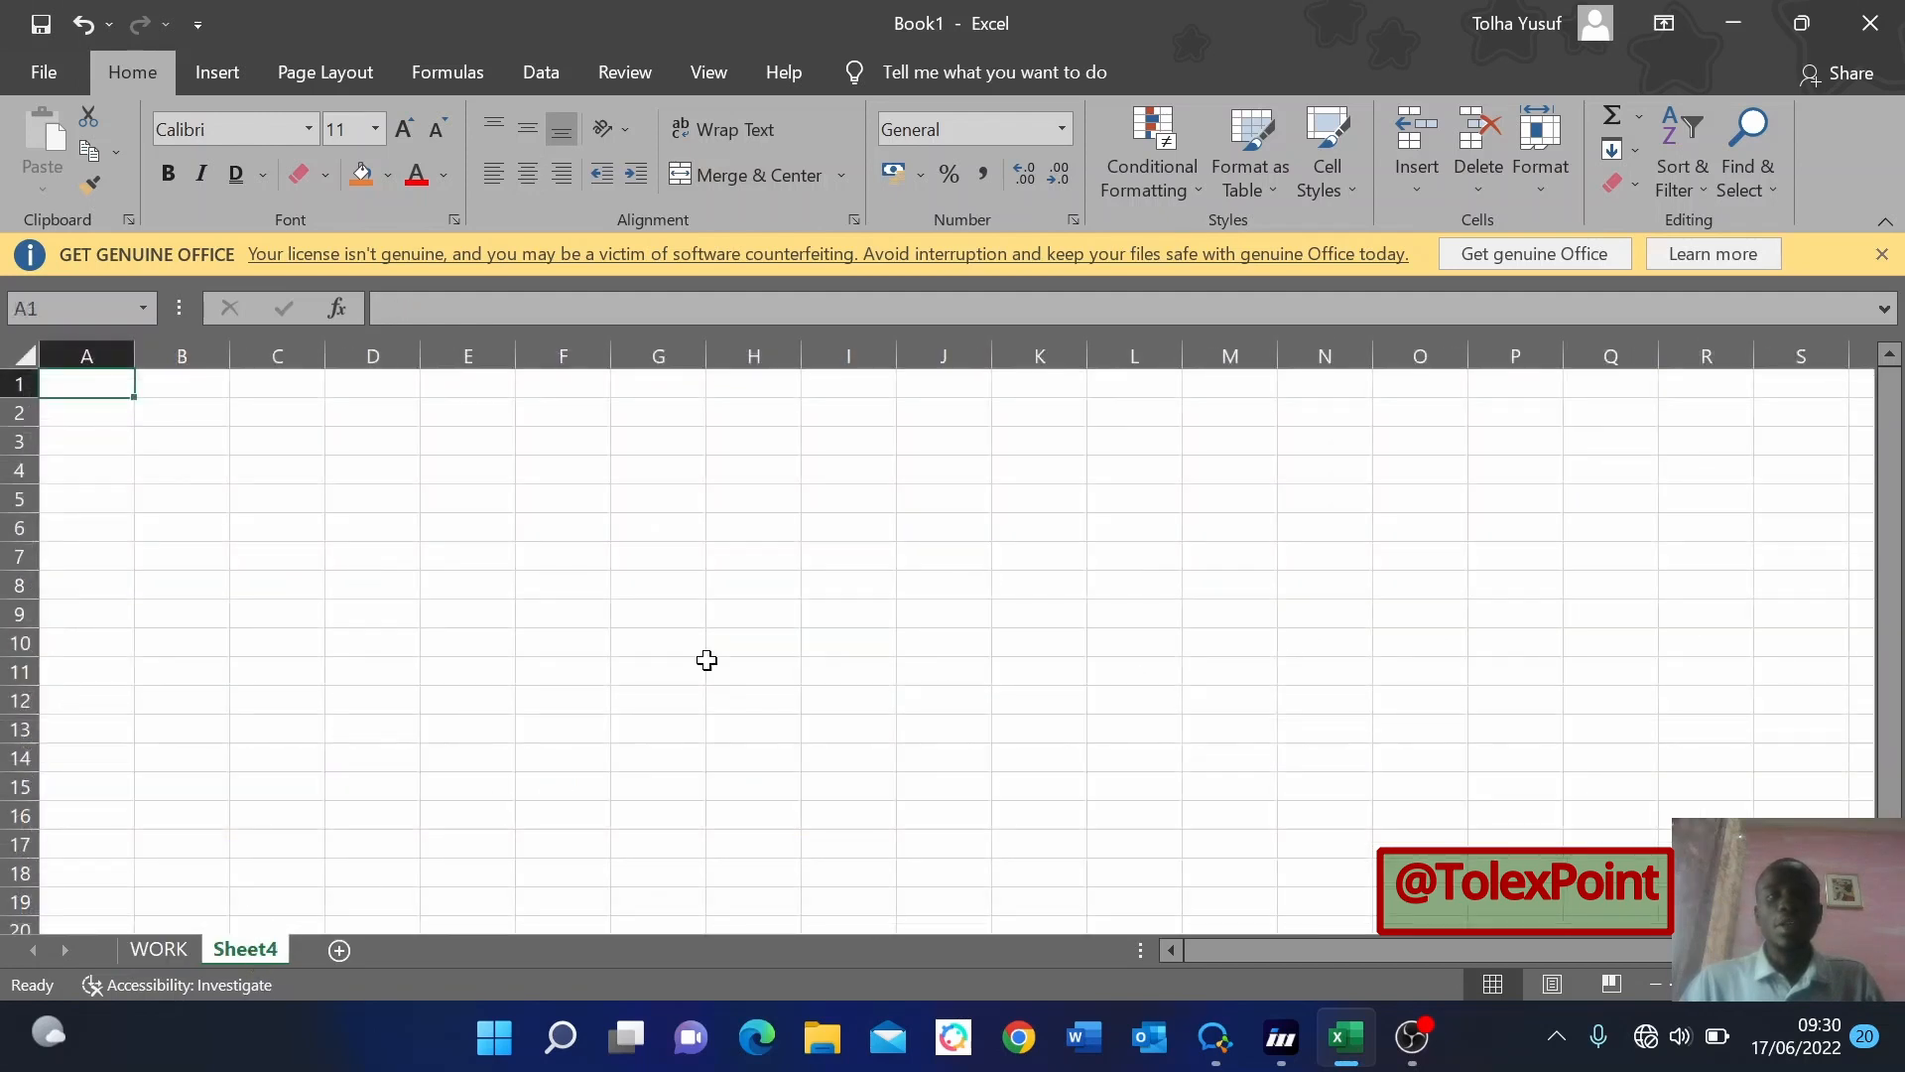
{"action": "left_click", "coordinate": [694, 586]}
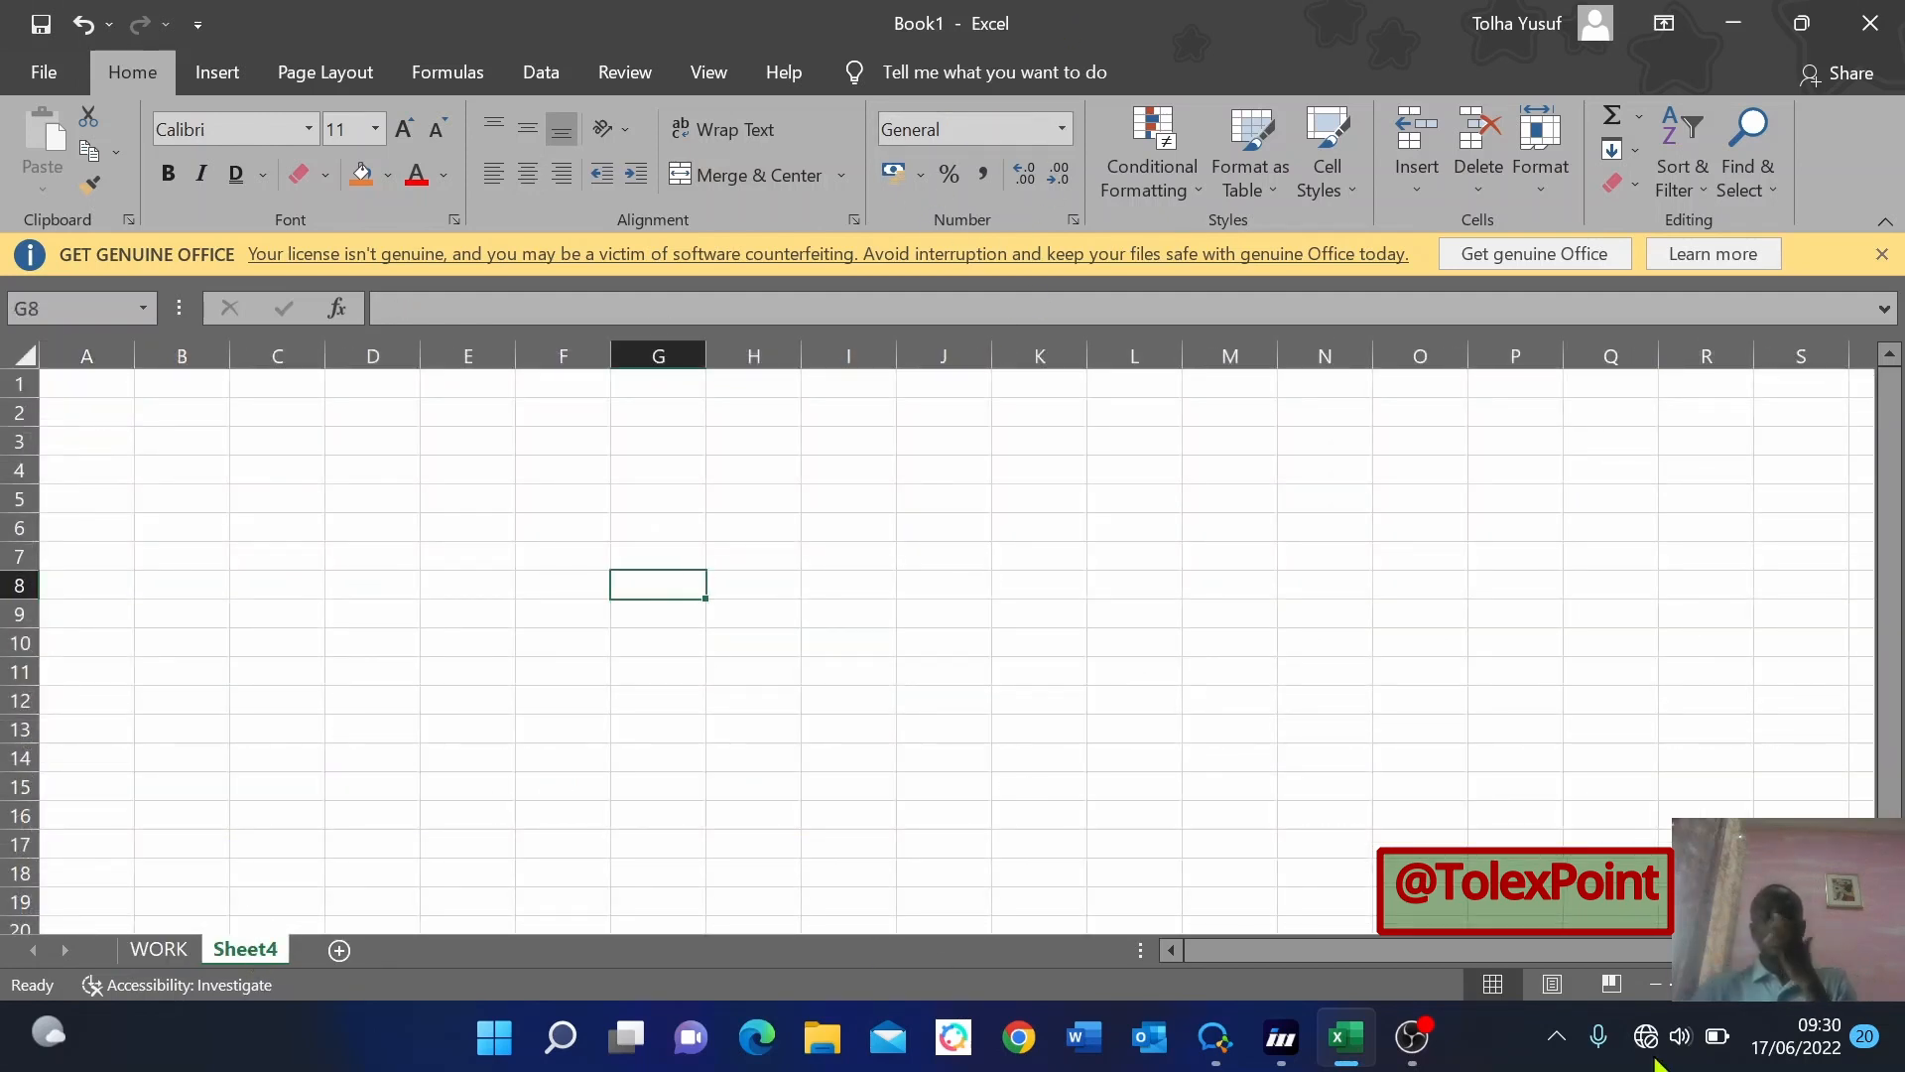
{"action": "type", "text": "100"}
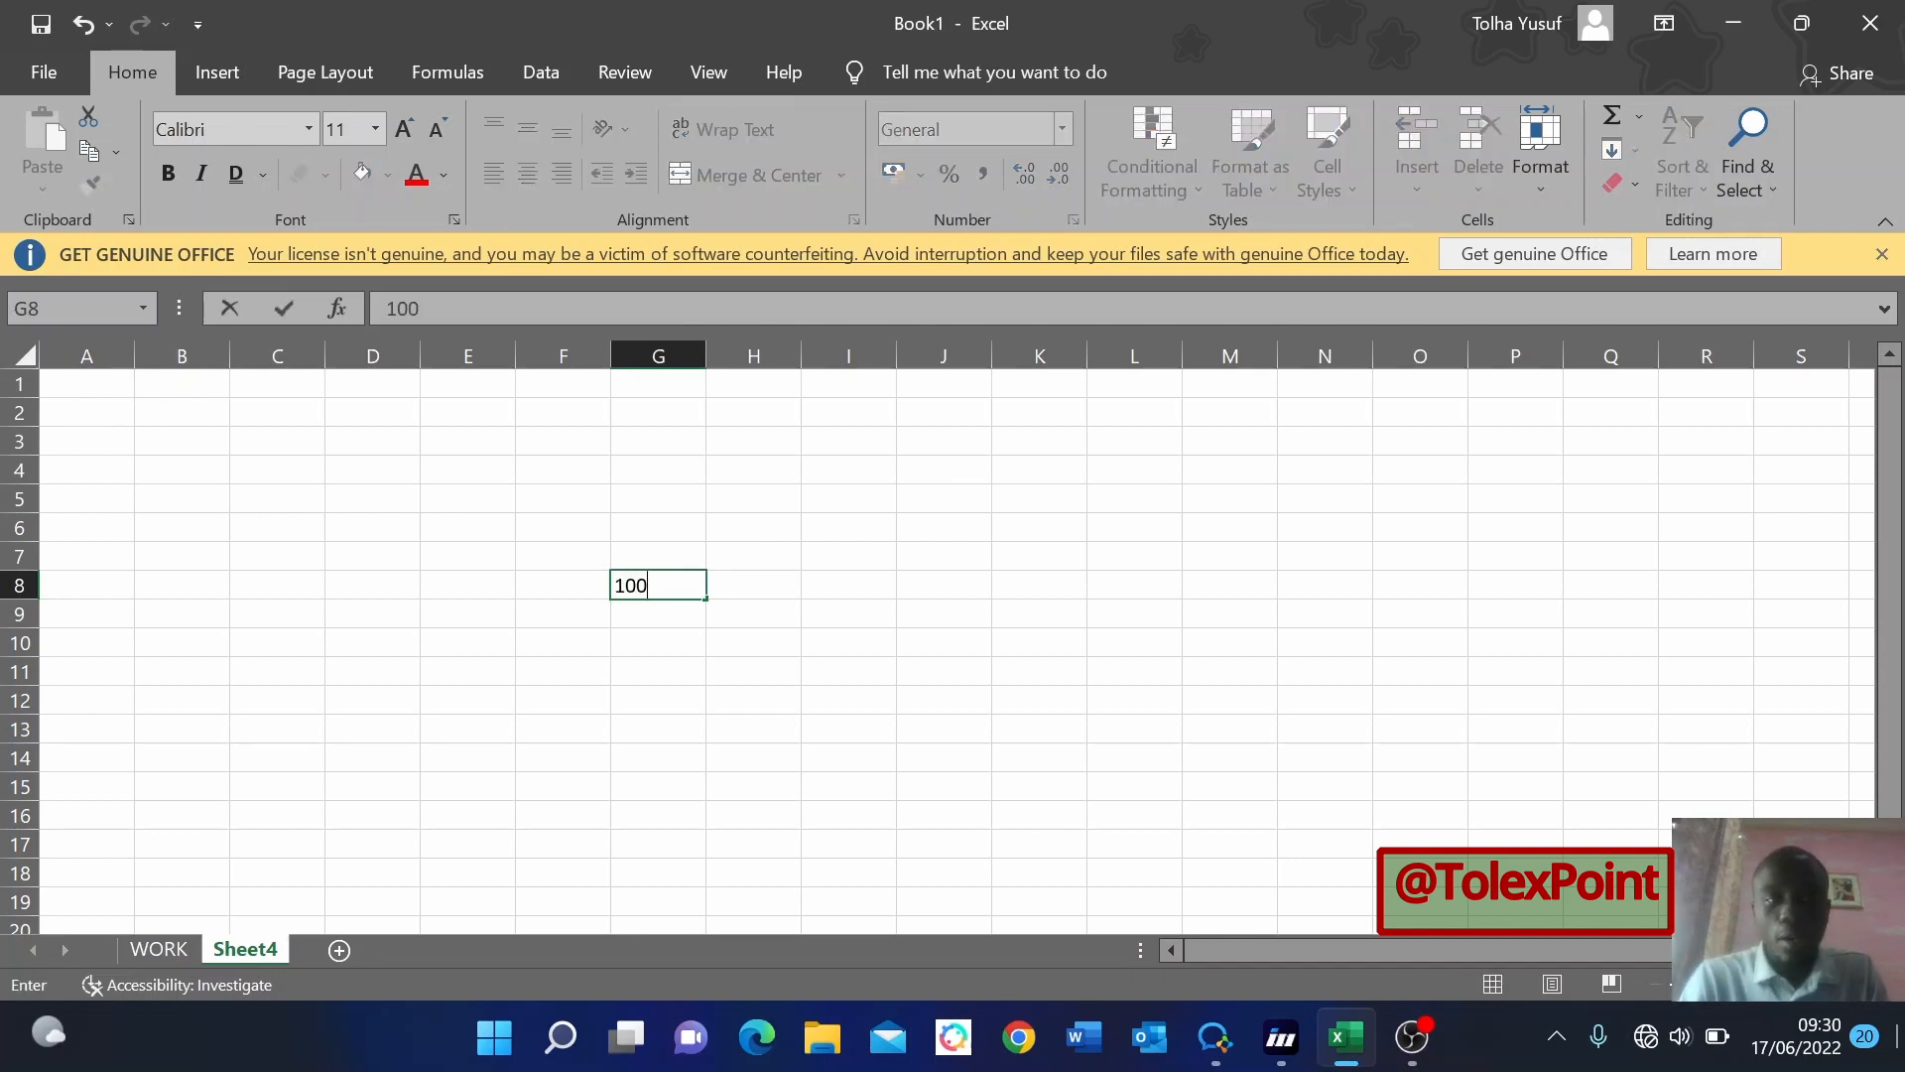
{"action": "left_click", "coordinate": [744, 670]}
Format G8 with the Accounting number format, using the ₦ currency symbol.
{"action": "left_click", "coordinate": [684, 607]}
{"action": "left_click", "coordinate": [665, 586]}
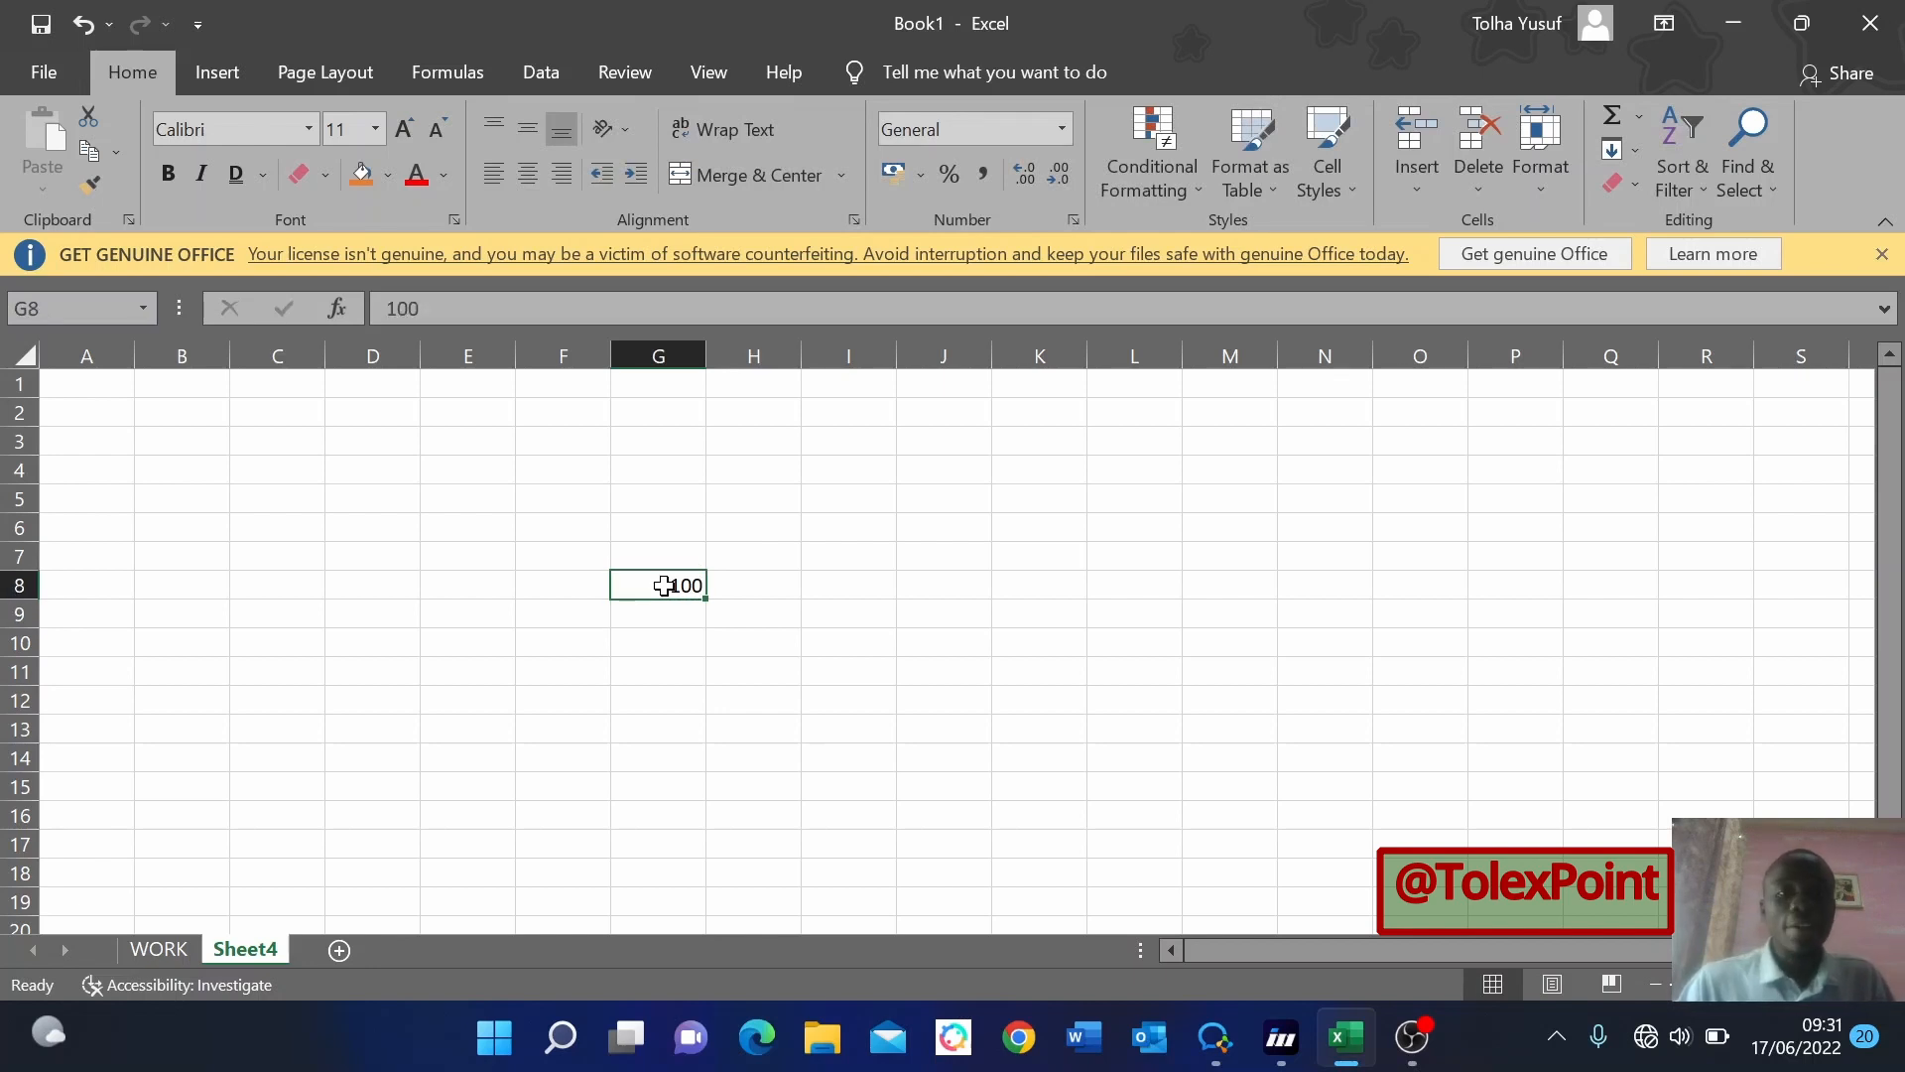
{"action": "left_click", "coordinate": [921, 174]}
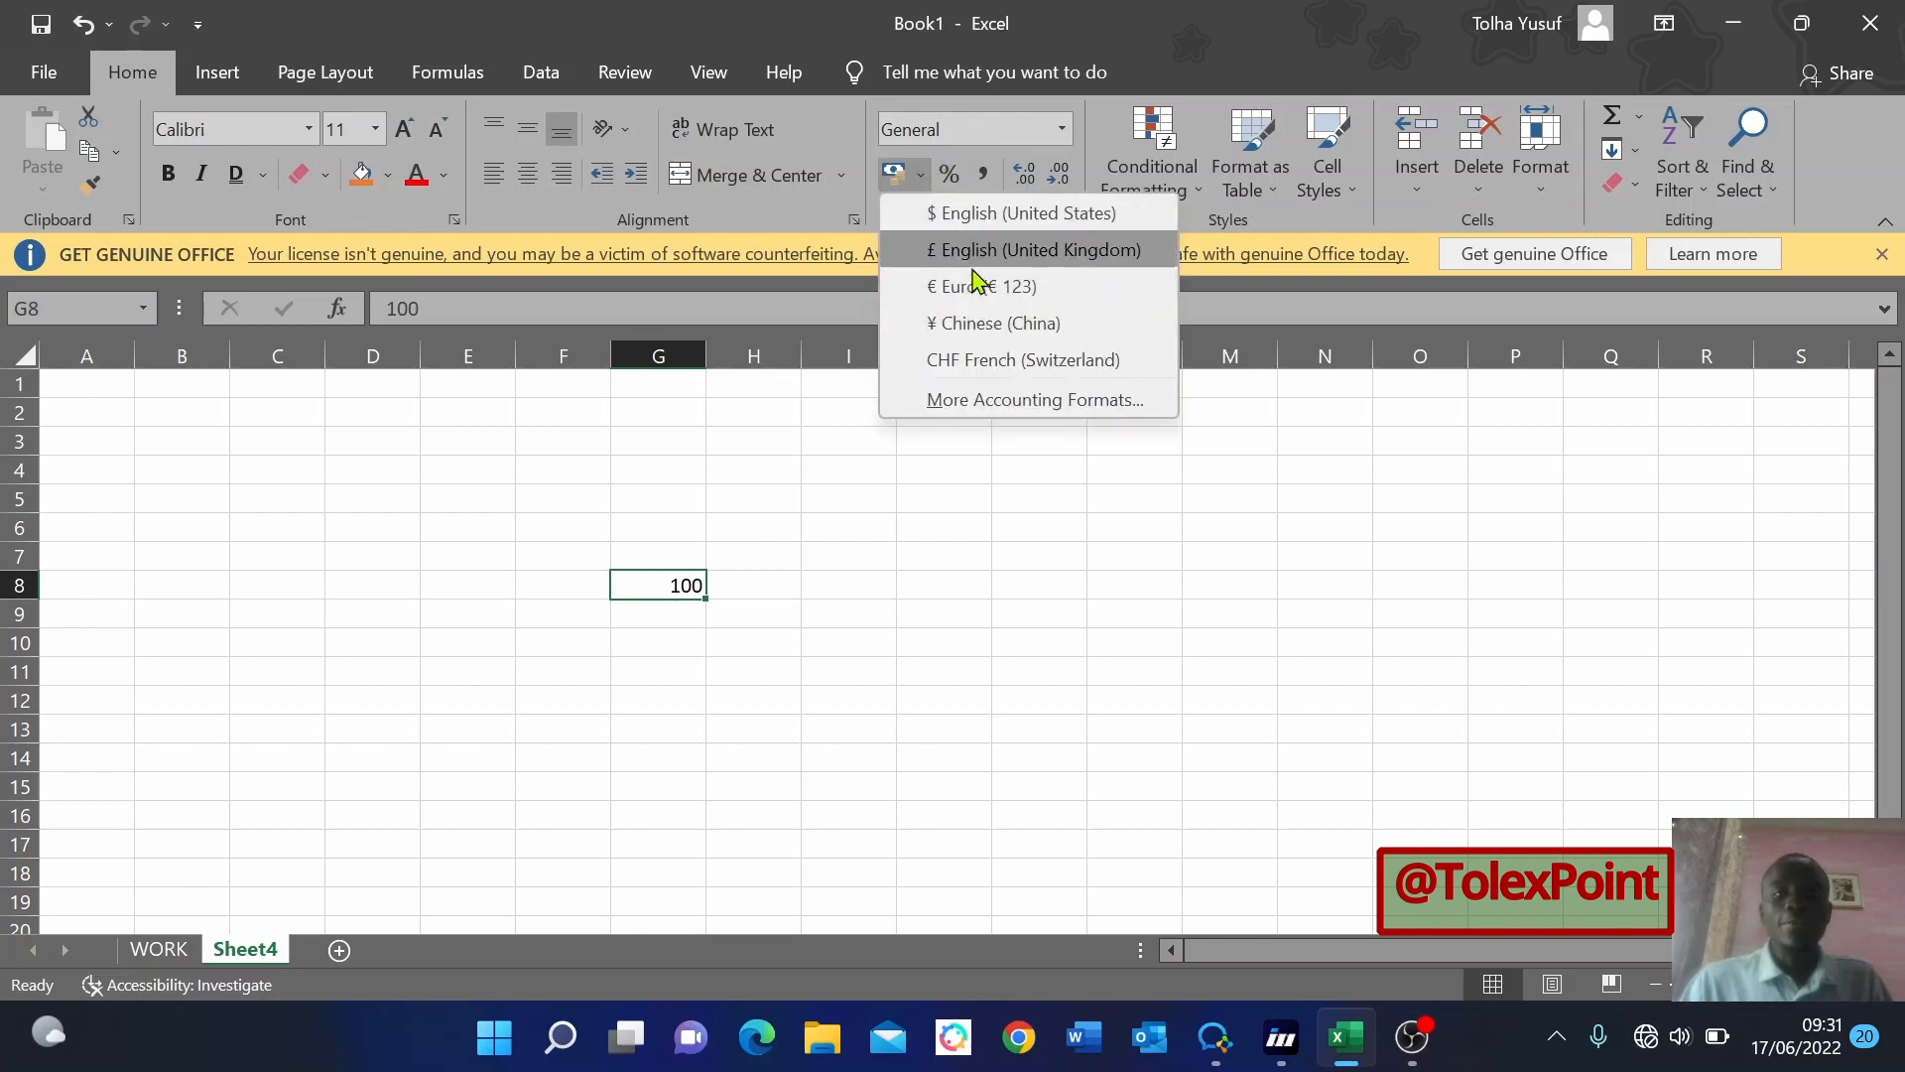
{"action": "left_click", "coordinate": [945, 406]}
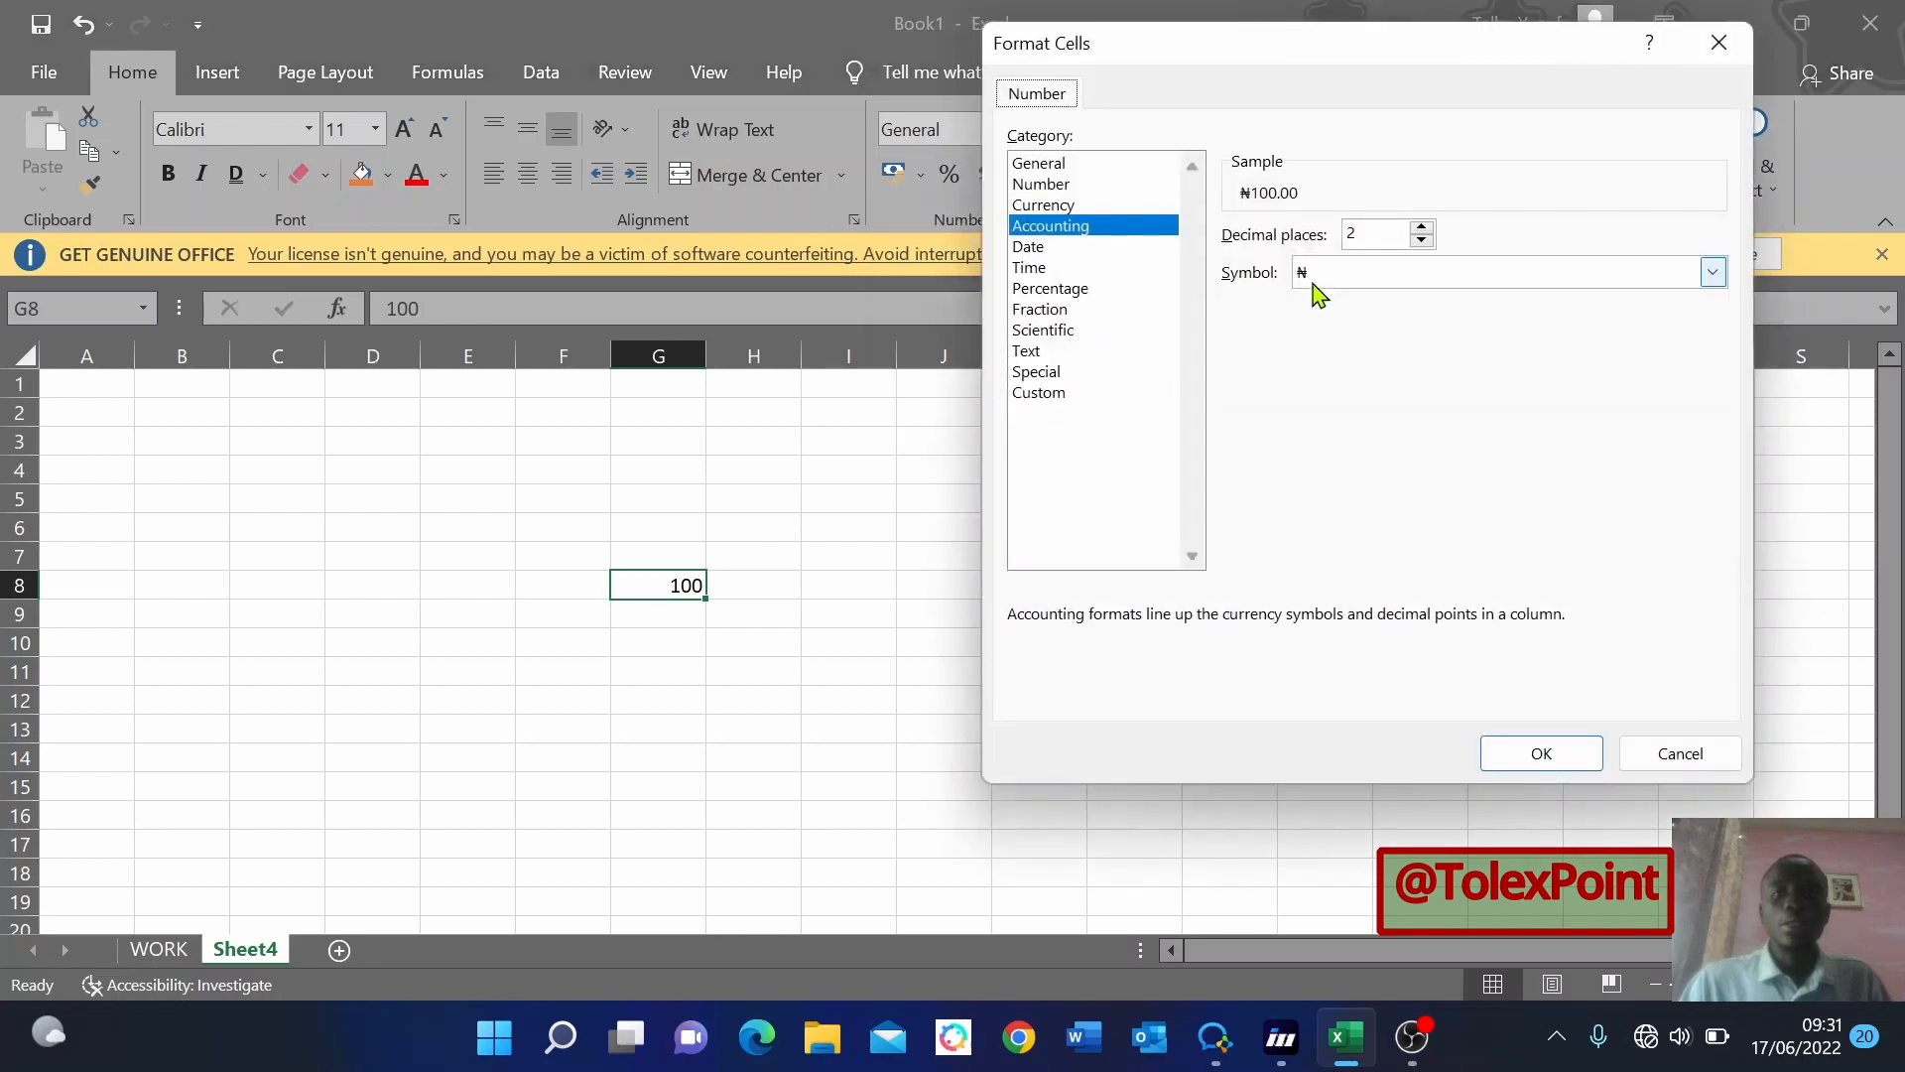
{"action": "left_click", "coordinate": [1721, 271]}
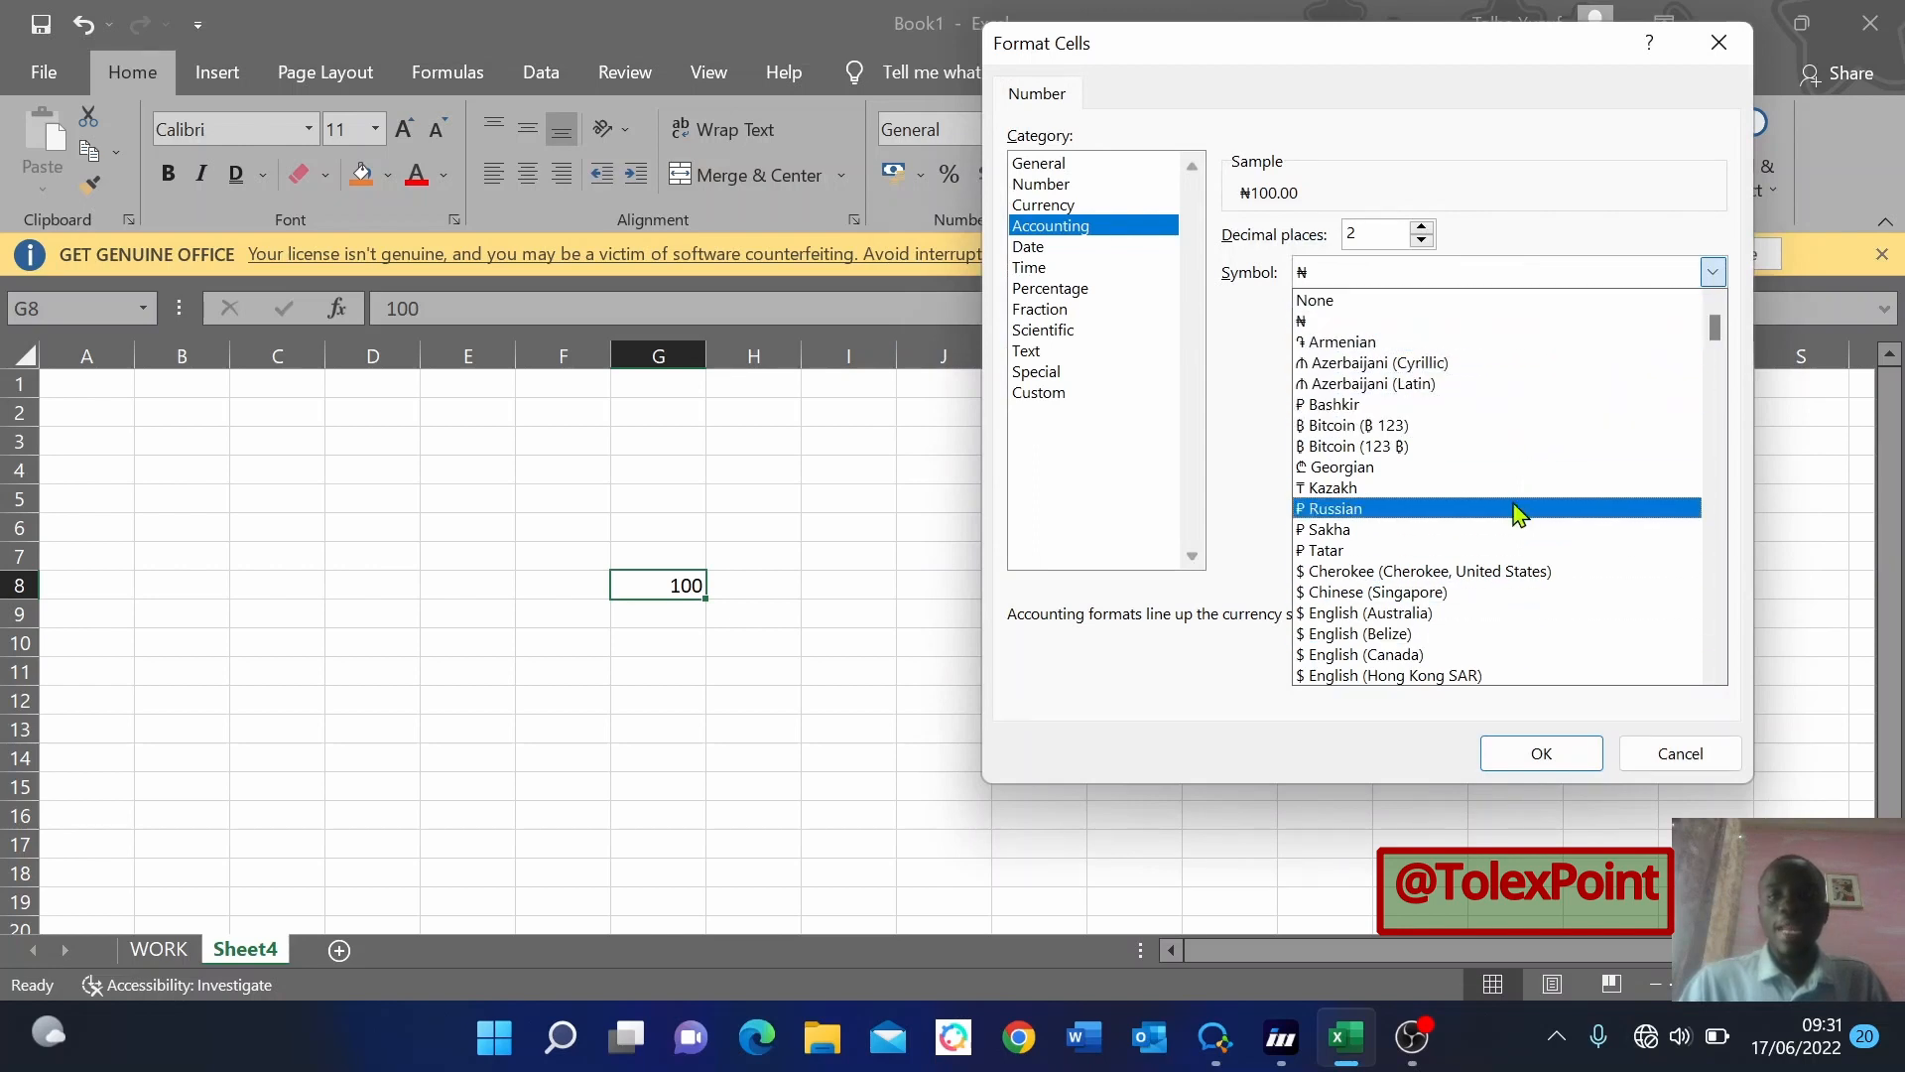
{"action": "left_click", "coordinate": [1386, 320]}
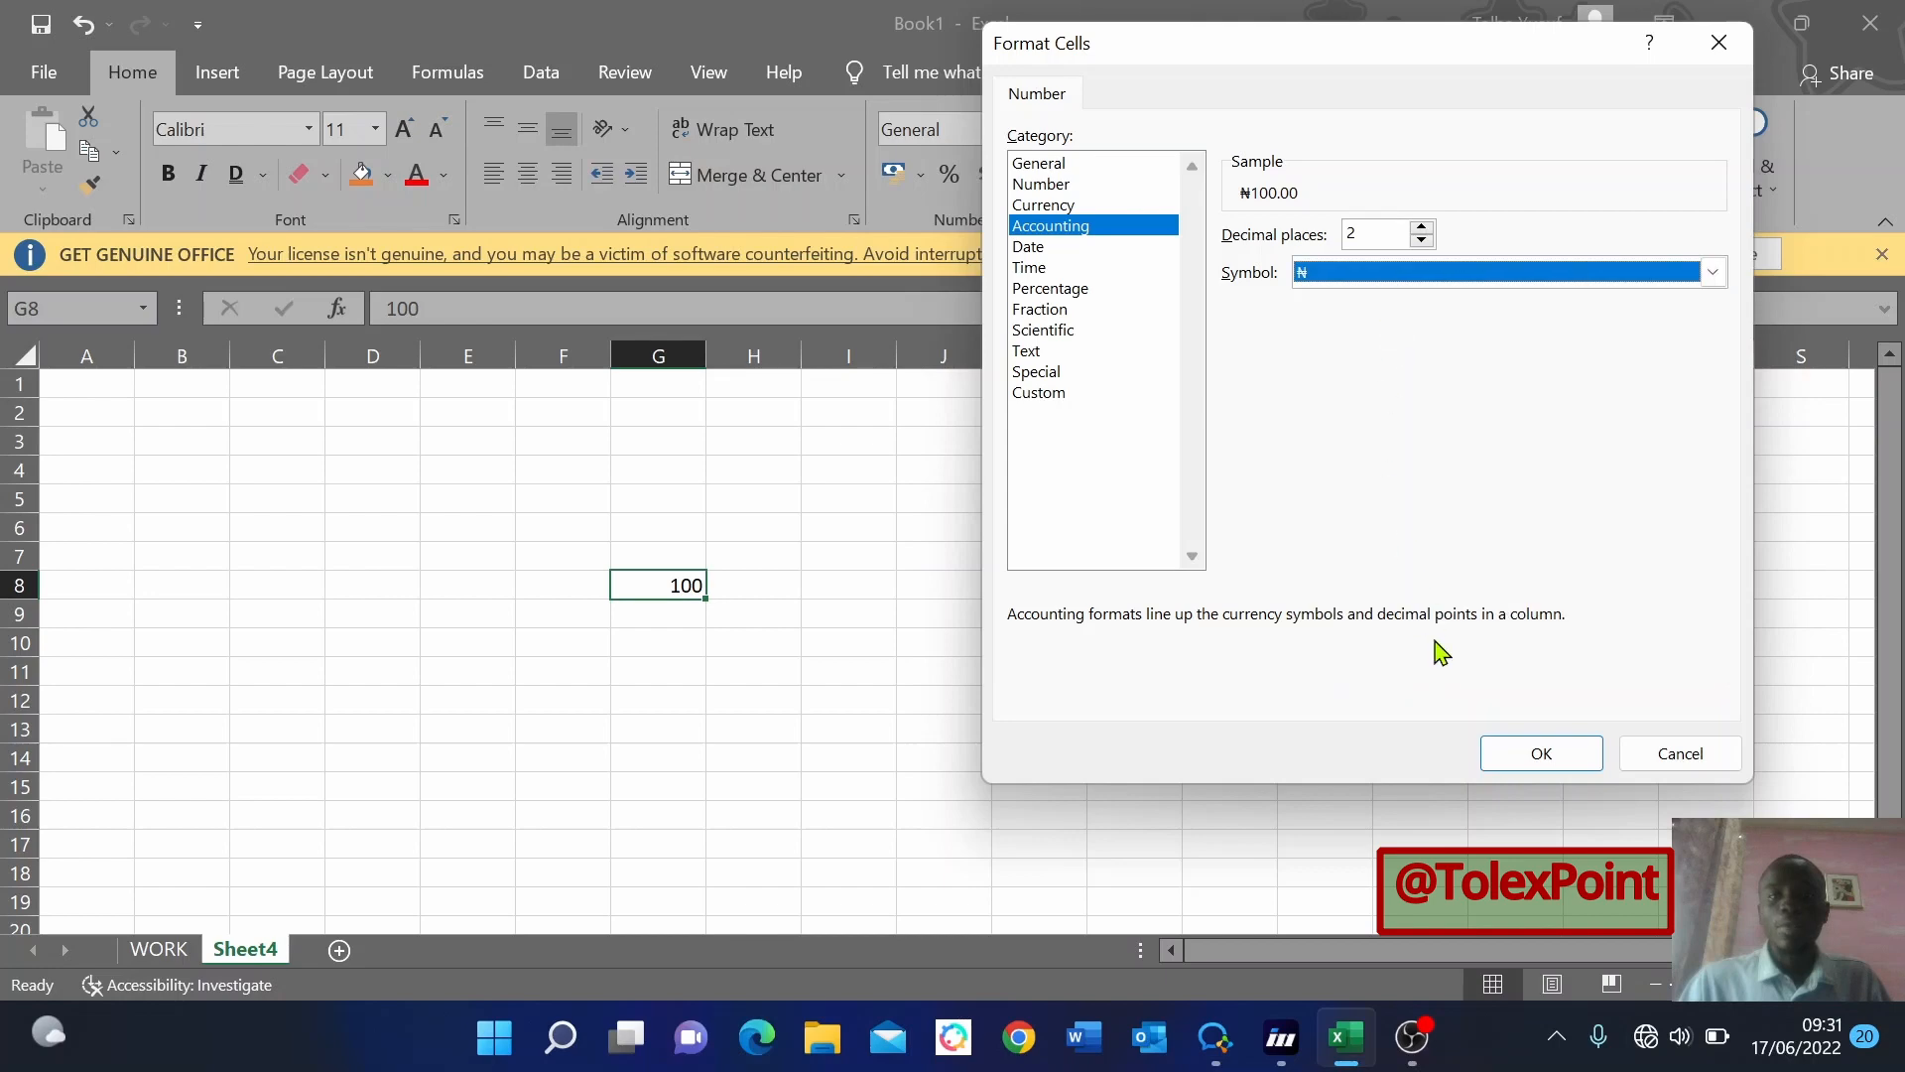
{"action": "left_click", "coordinate": [1513, 762]}
{"action": "left_click", "coordinate": [757, 697]}
{"action": "left_click", "coordinate": [646, 595]}
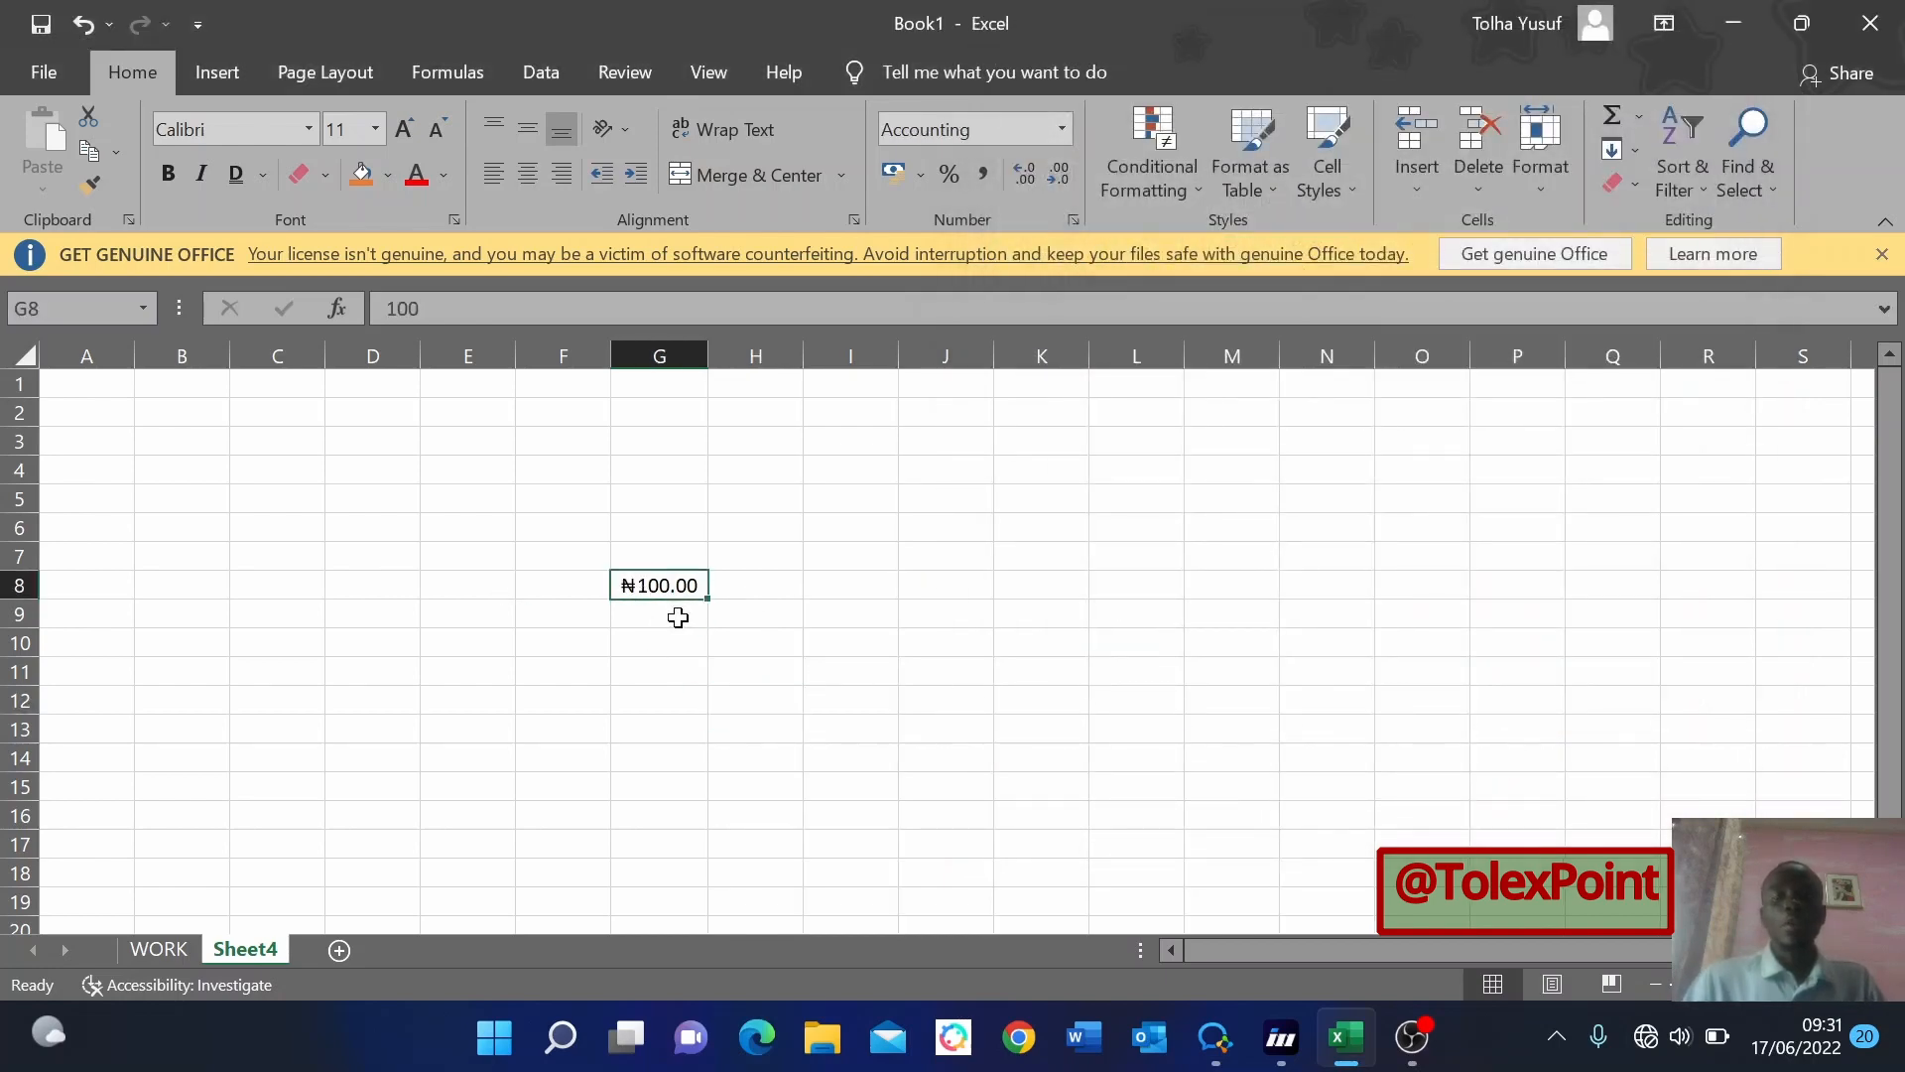
Apply the Percentage number format to the empty cells I8:I13.
{"action": "left_click", "coordinate": [852, 579]}
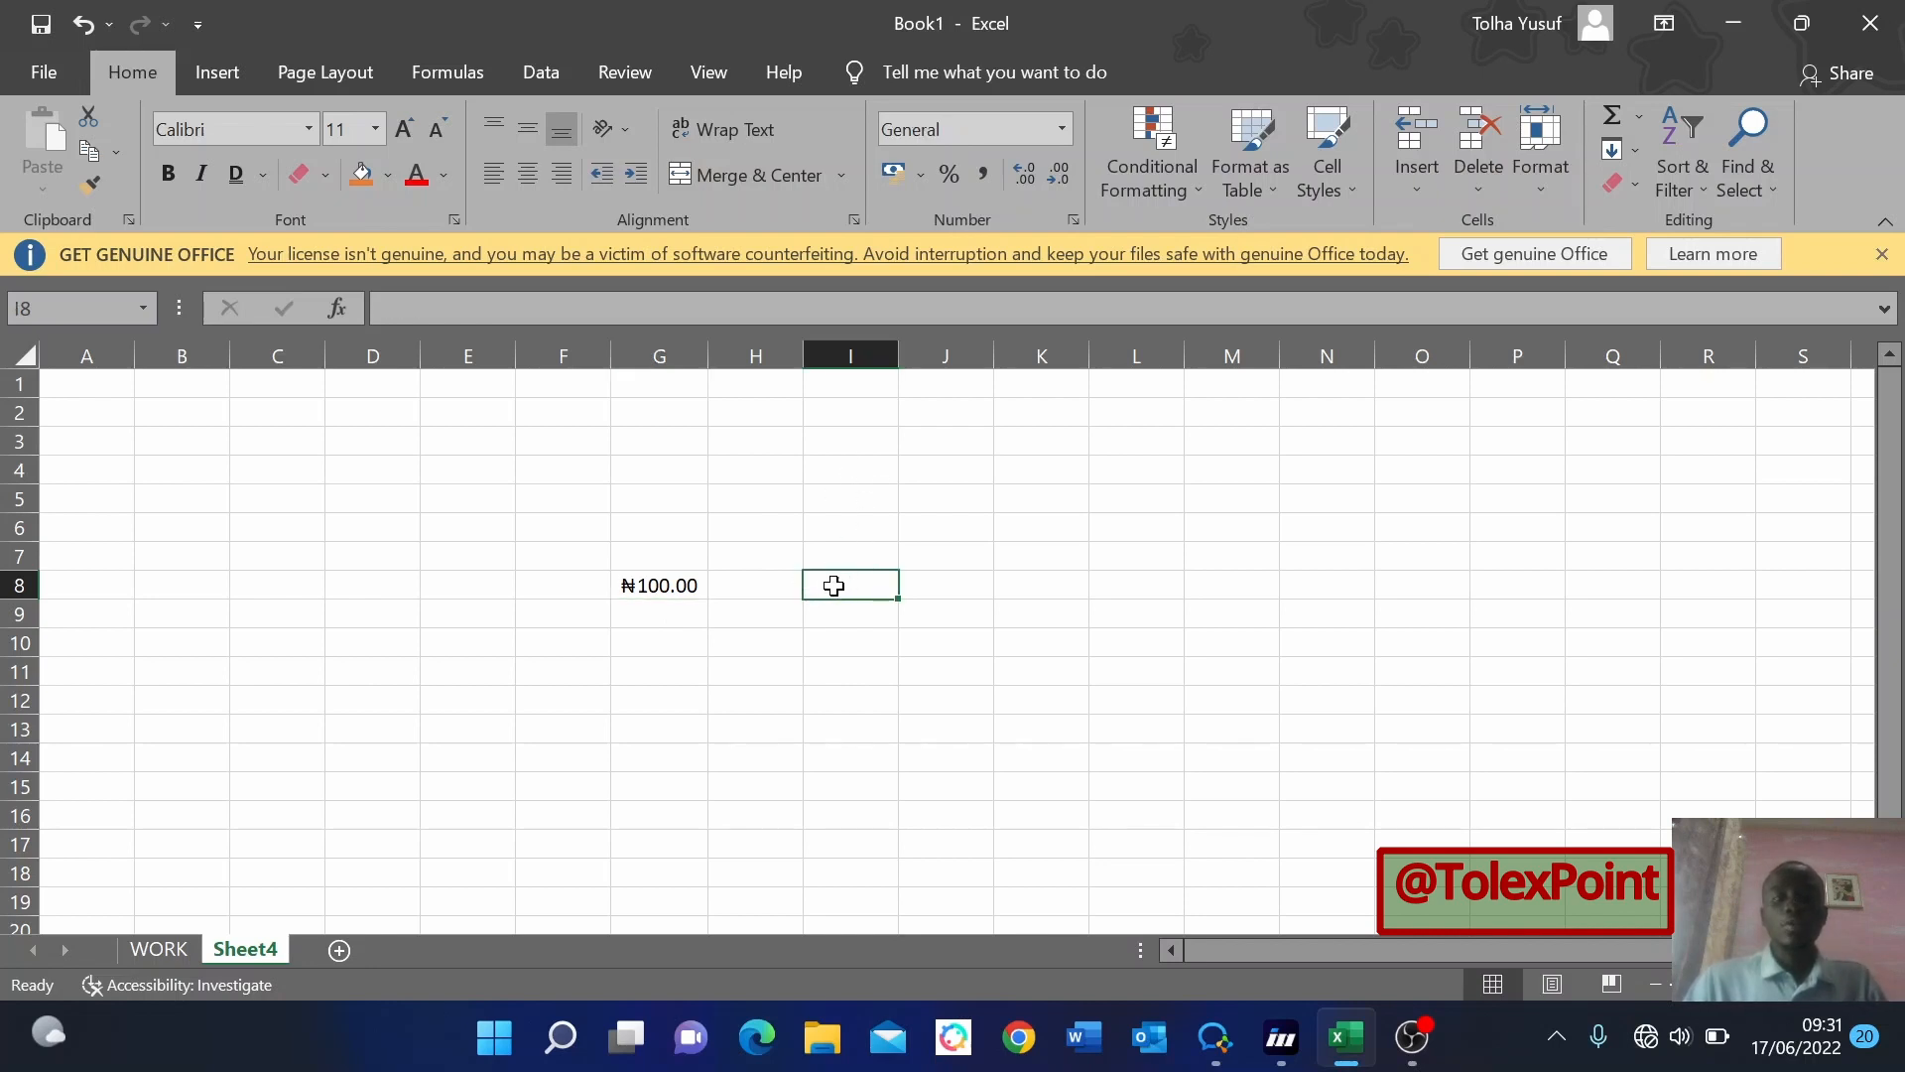
{"action": "left_click", "coordinate": [779, 590]}
{"action": "left_click", "coordinate": [833, 592]}
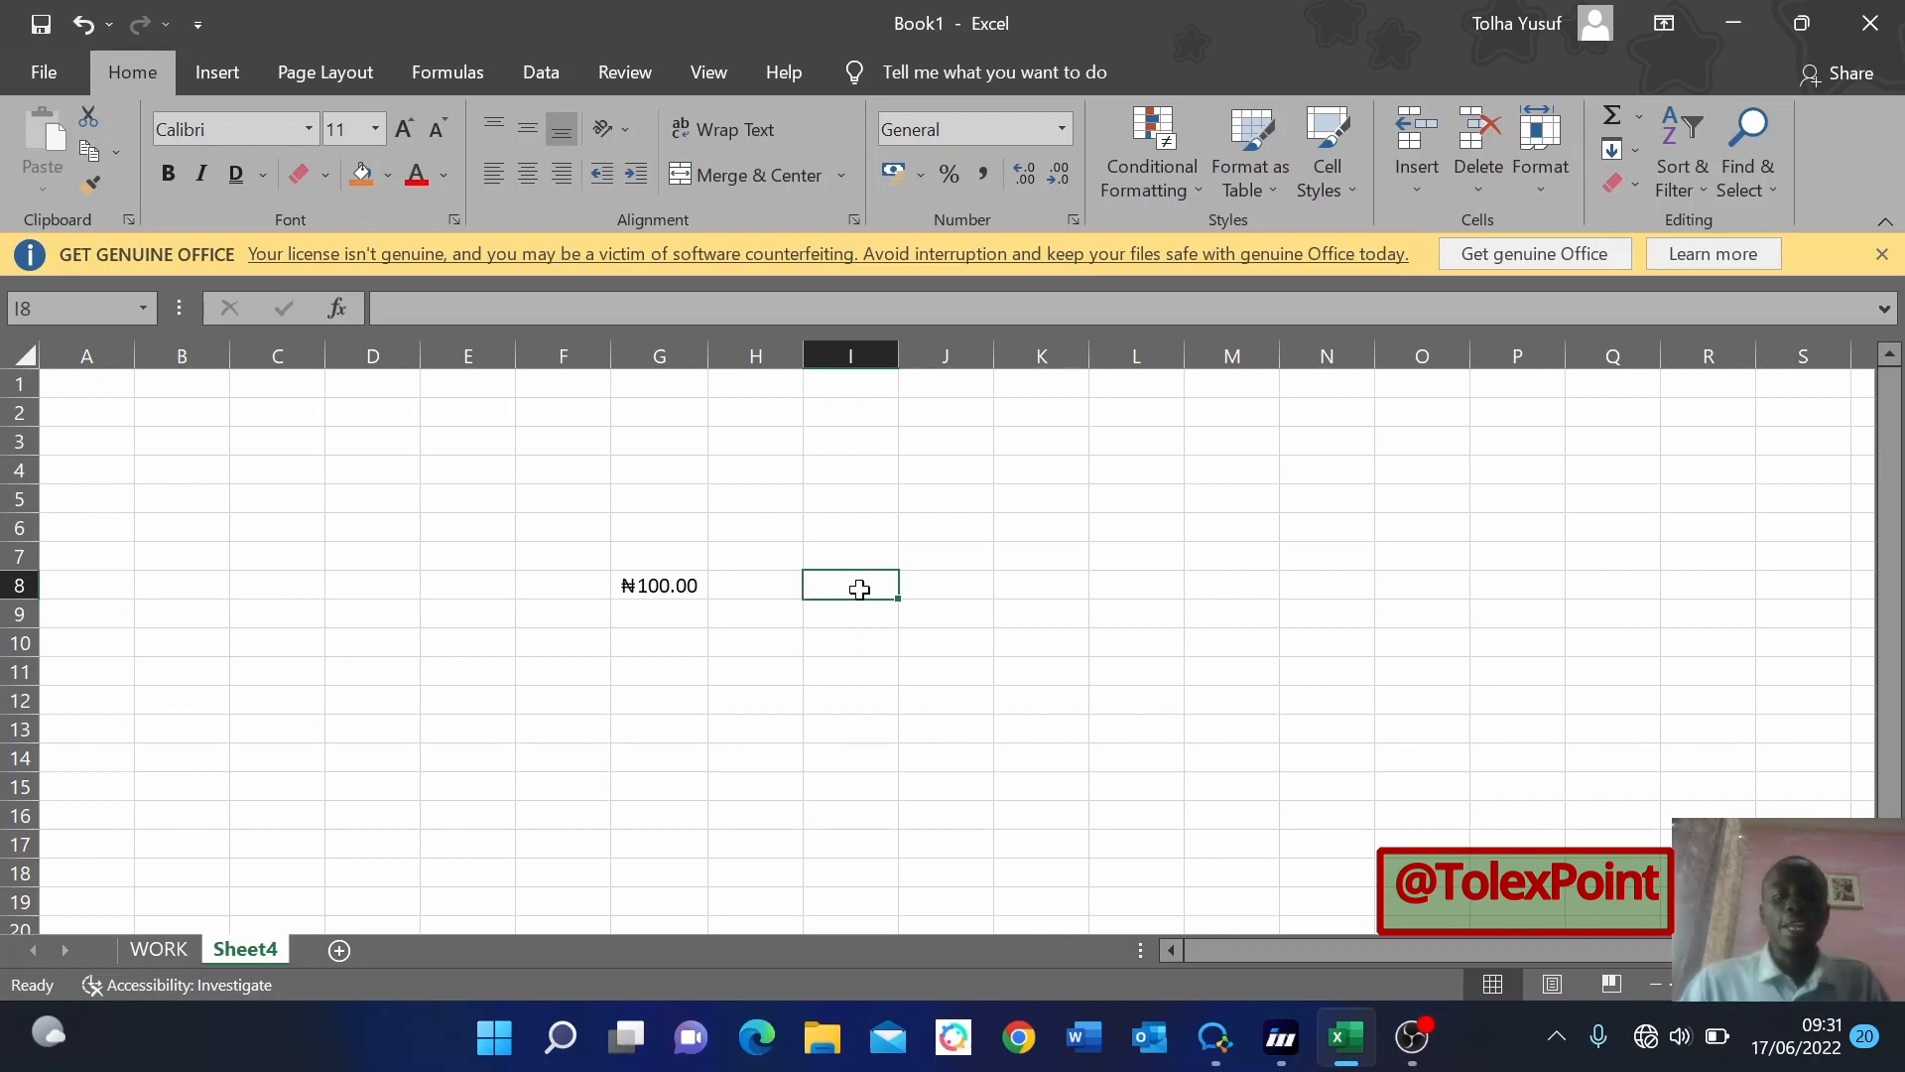
{"action": "left_click_drag", "start_coordinate": [849, 604], "coordinate": [843, 739]}
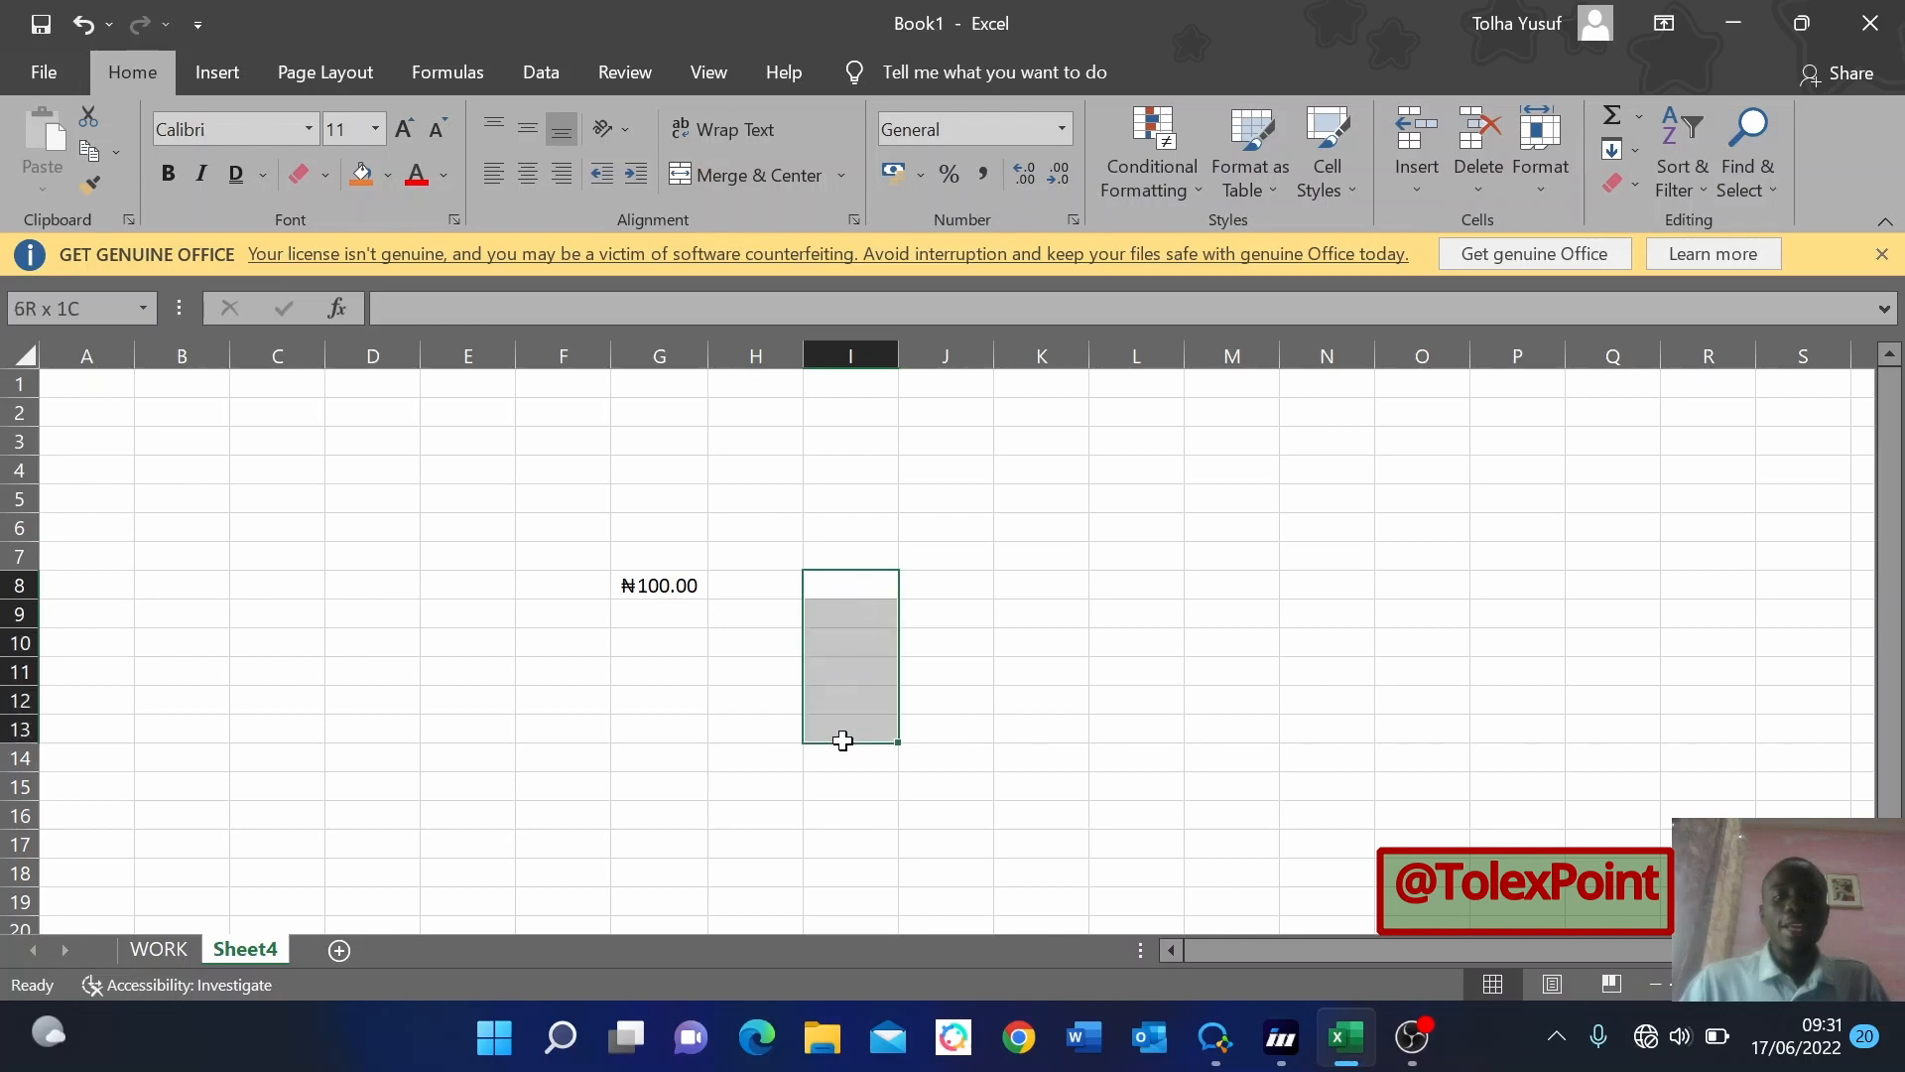
{"action": "left_click", "coordinate": [950, 177]}
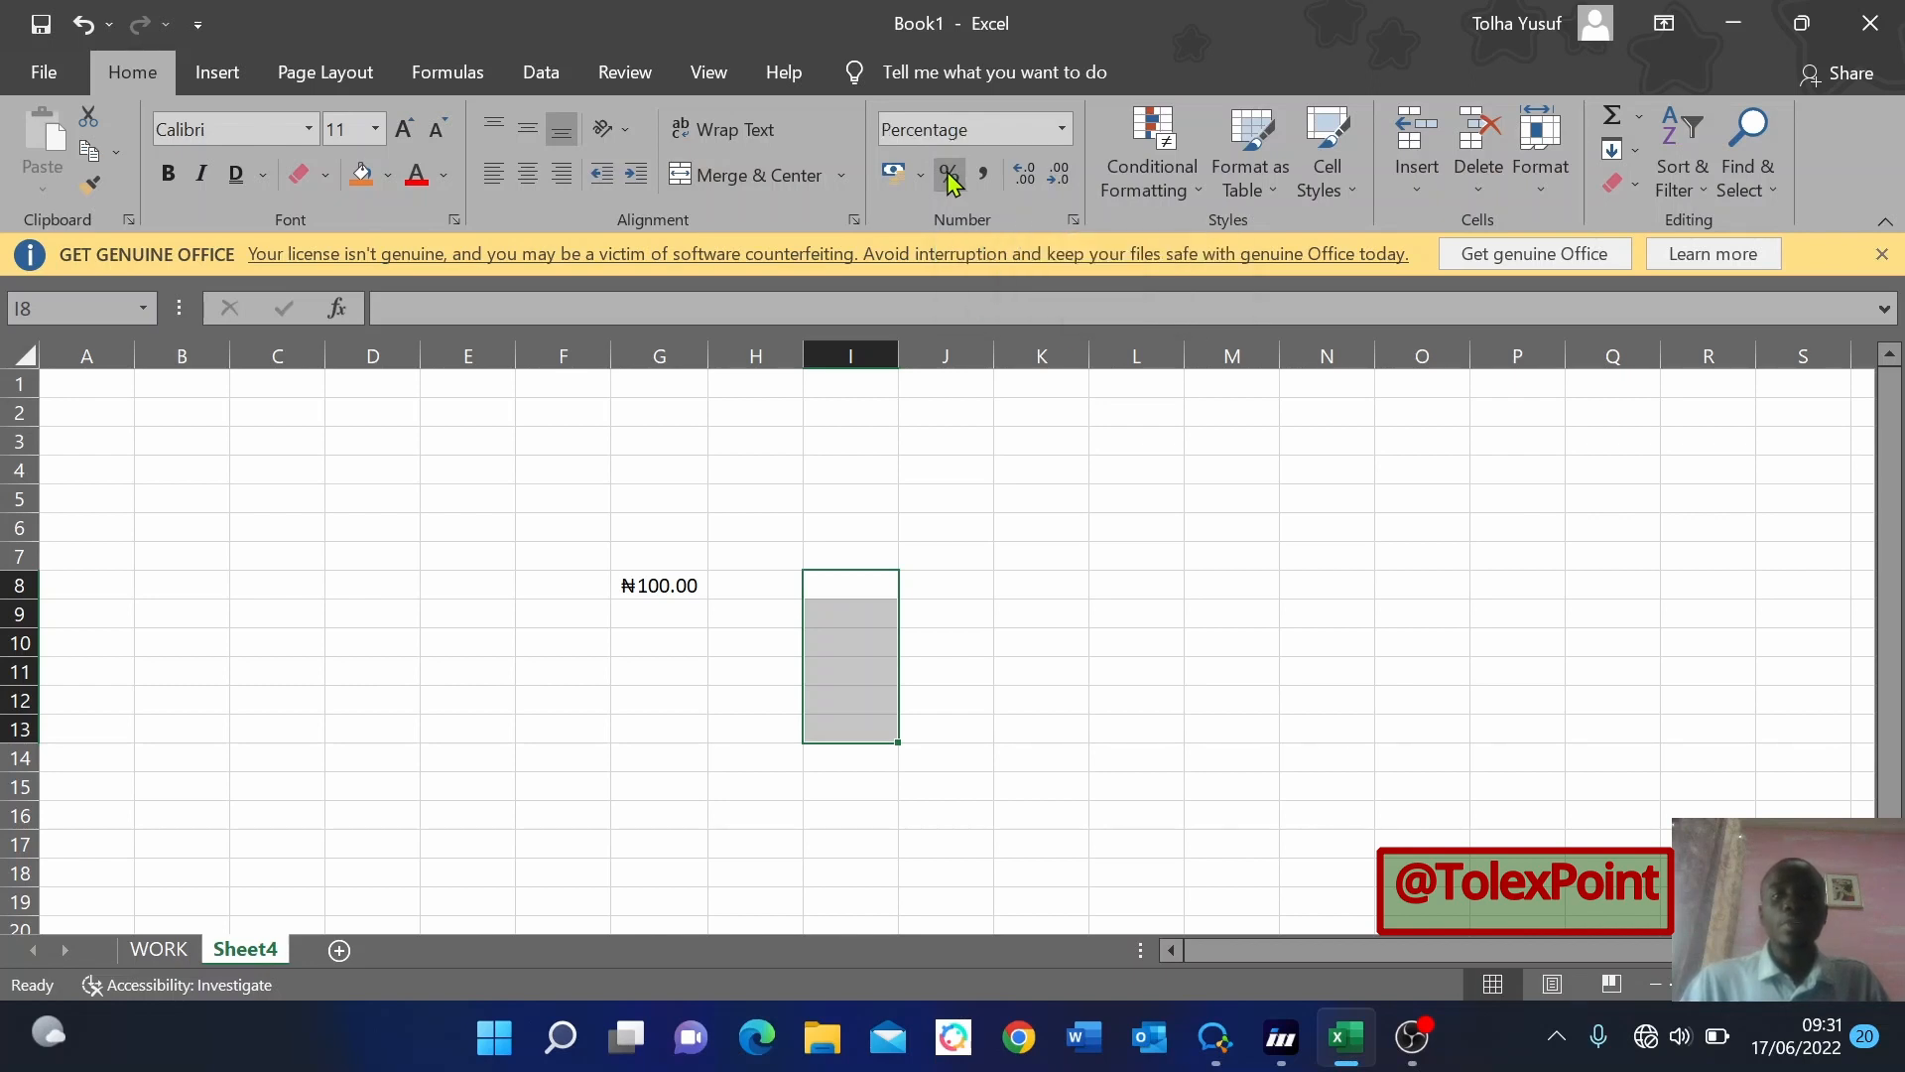
Enter 100% in cell I8.
{"action": "left_click", "coordinate": [852, 584]}
{"action": "type", "text": "100"}
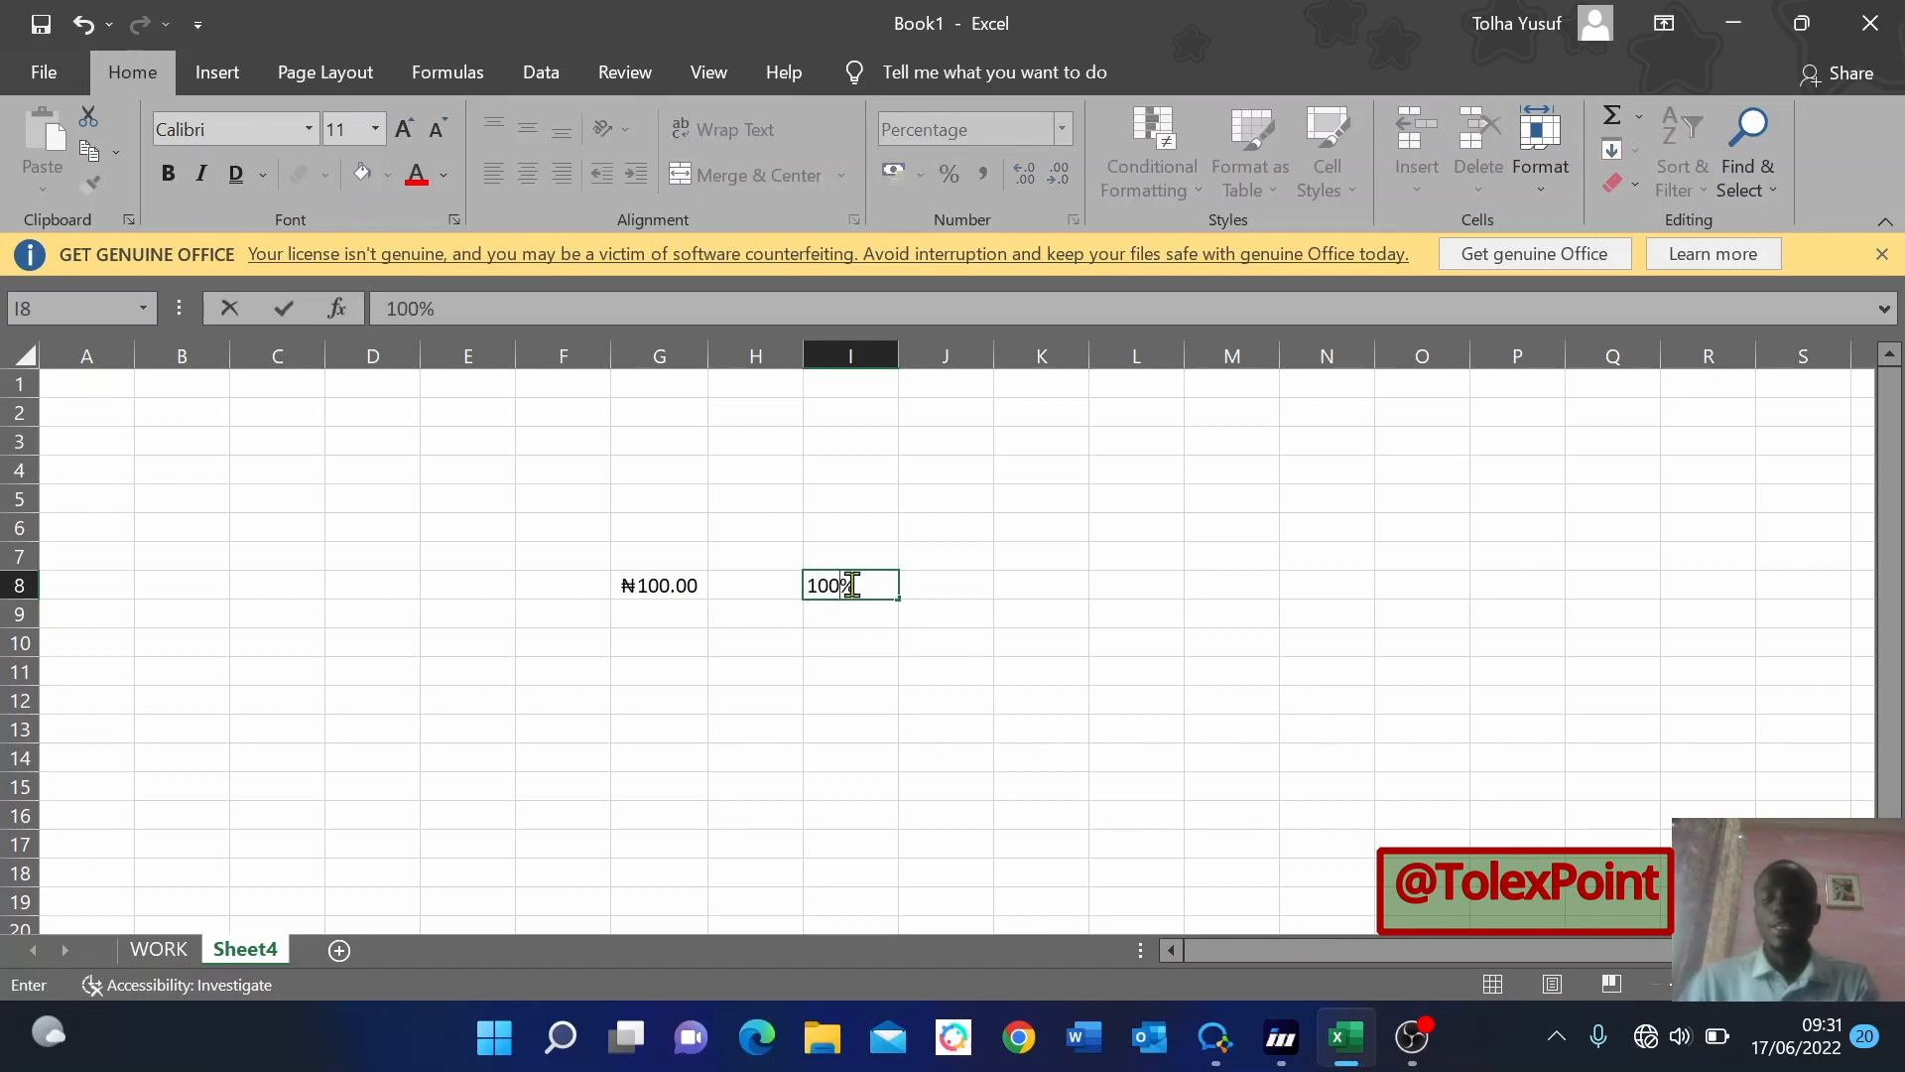
{"action": "key", "text": "Return"}
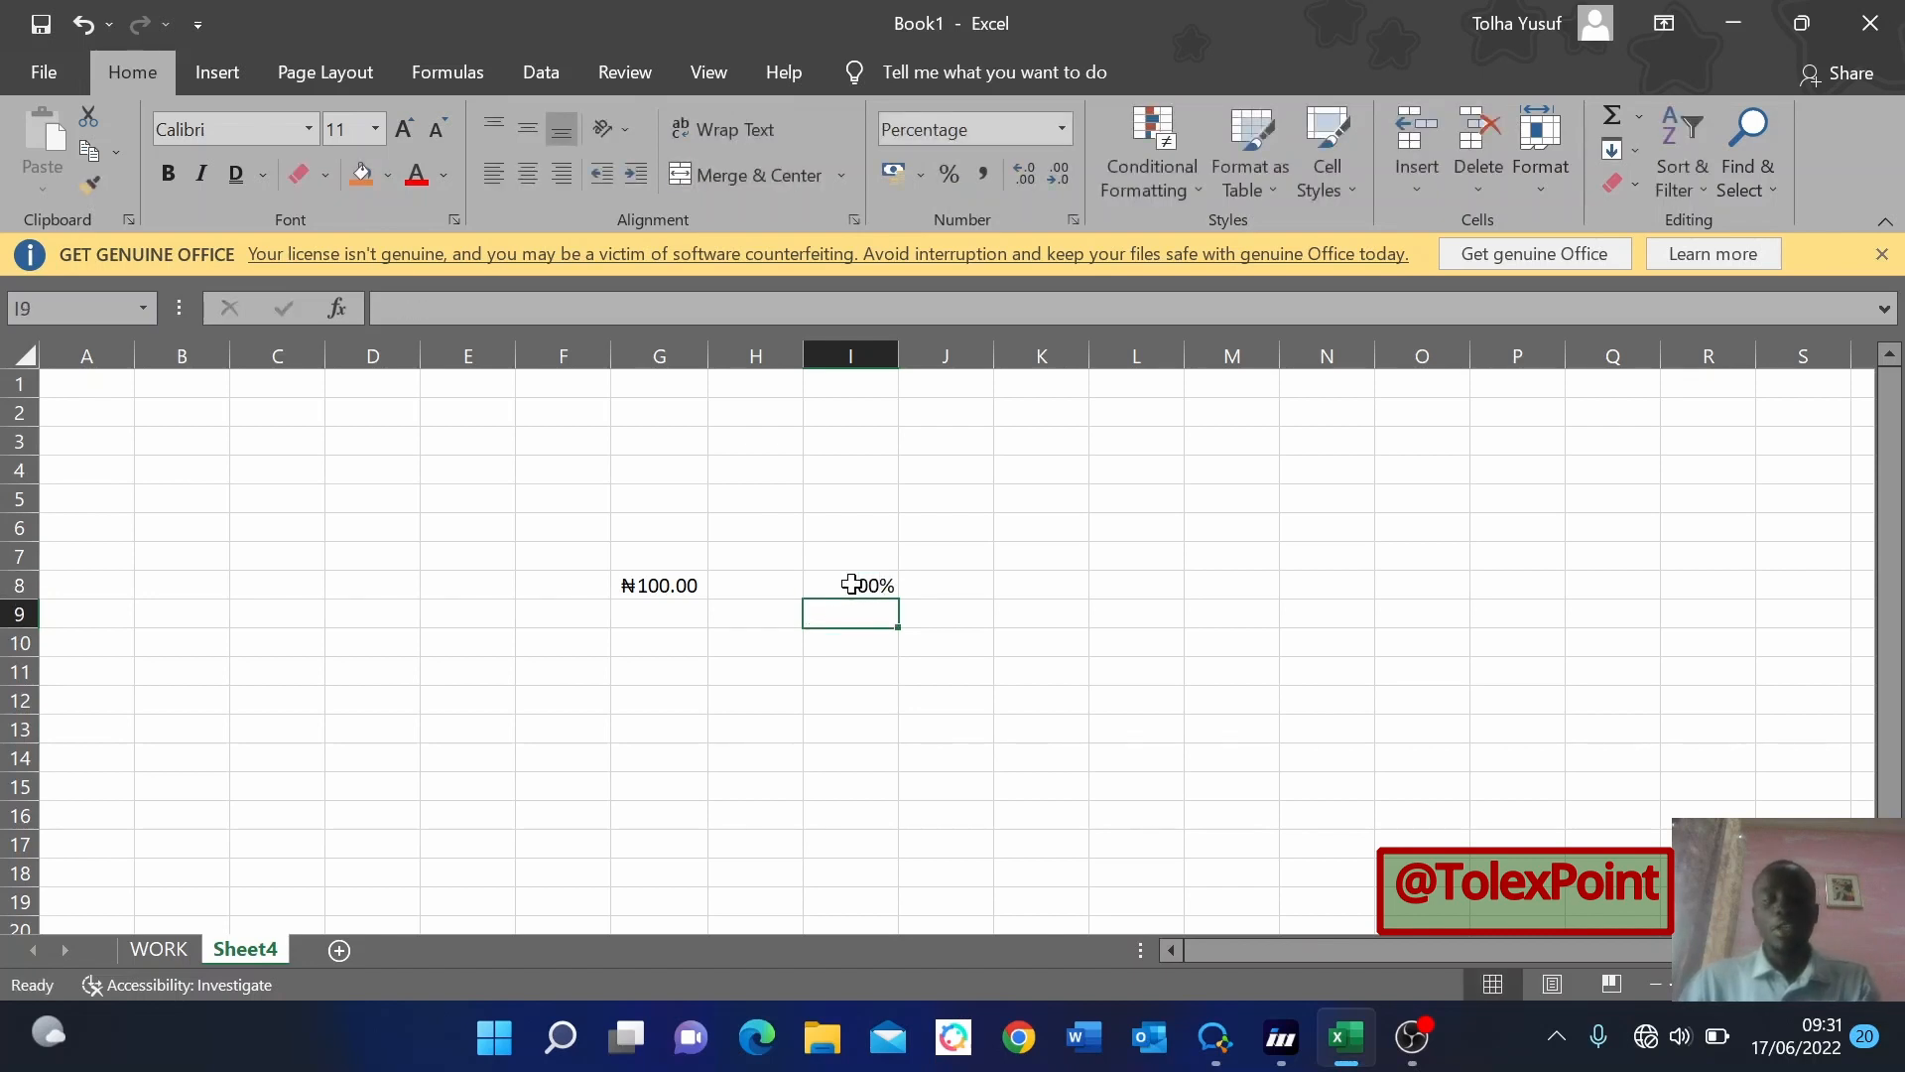
Enter 50% in cells I9 and I10, and the plain number 50 in cell K8.
{"action": "type", "text": "50"}
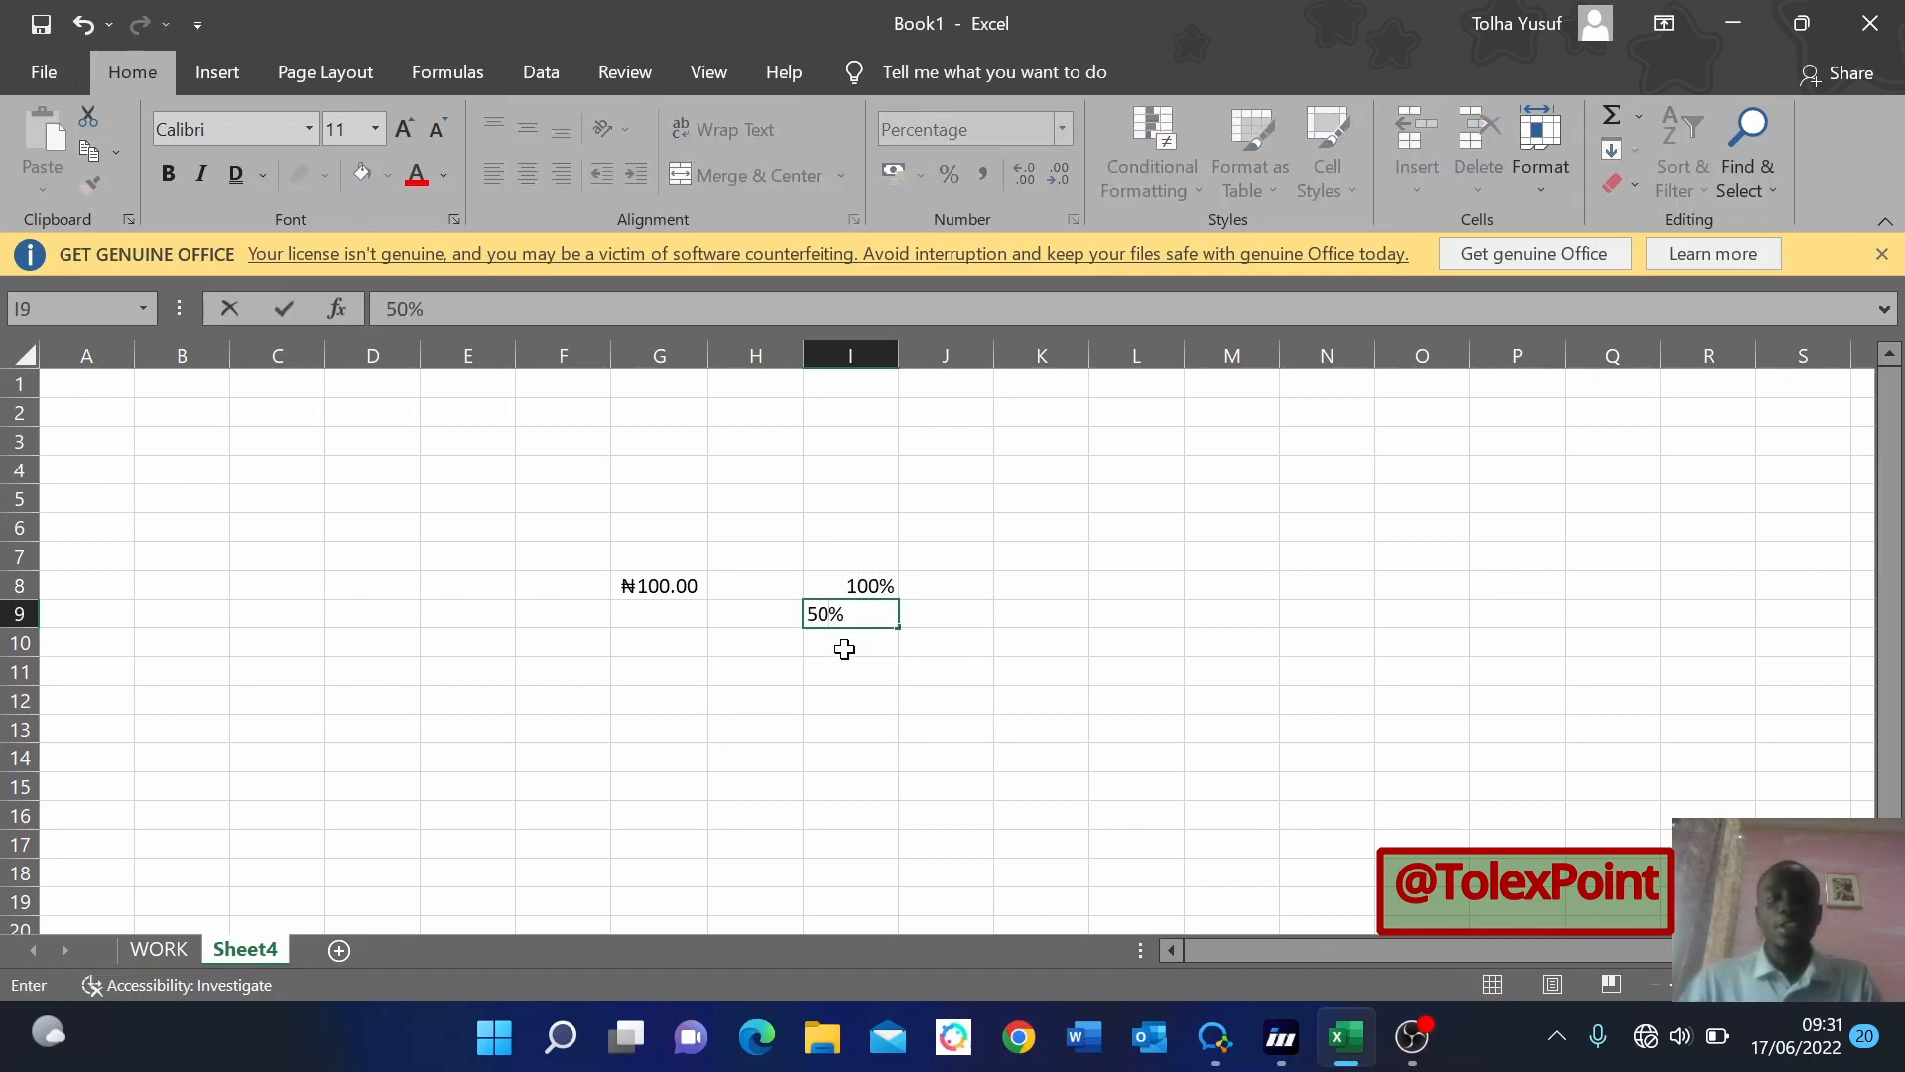
{"action": "key", "text": "Return"}
{"action": "type", "text": "50"}
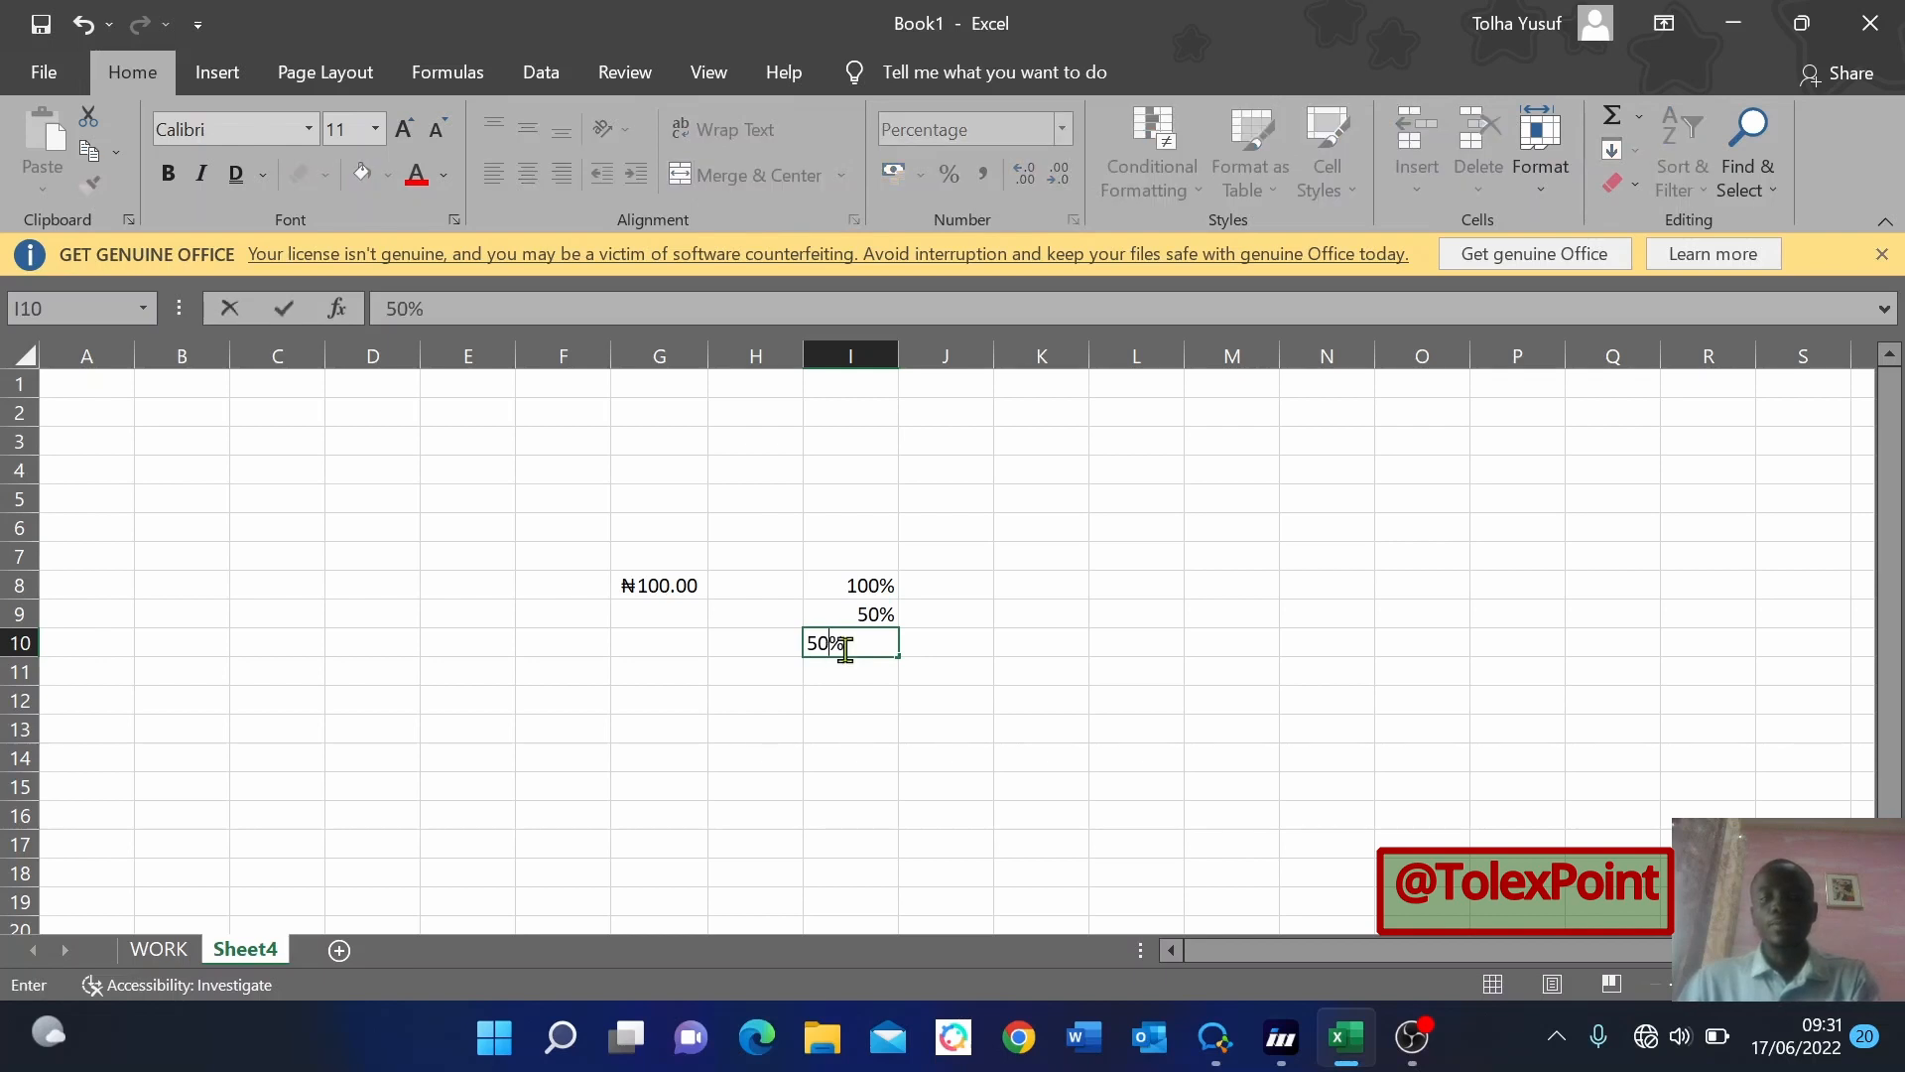
{"action": "key", "text": "Return"}
{"action": "key", "text": "Return"}
{"action": "key", "text": "Return"}
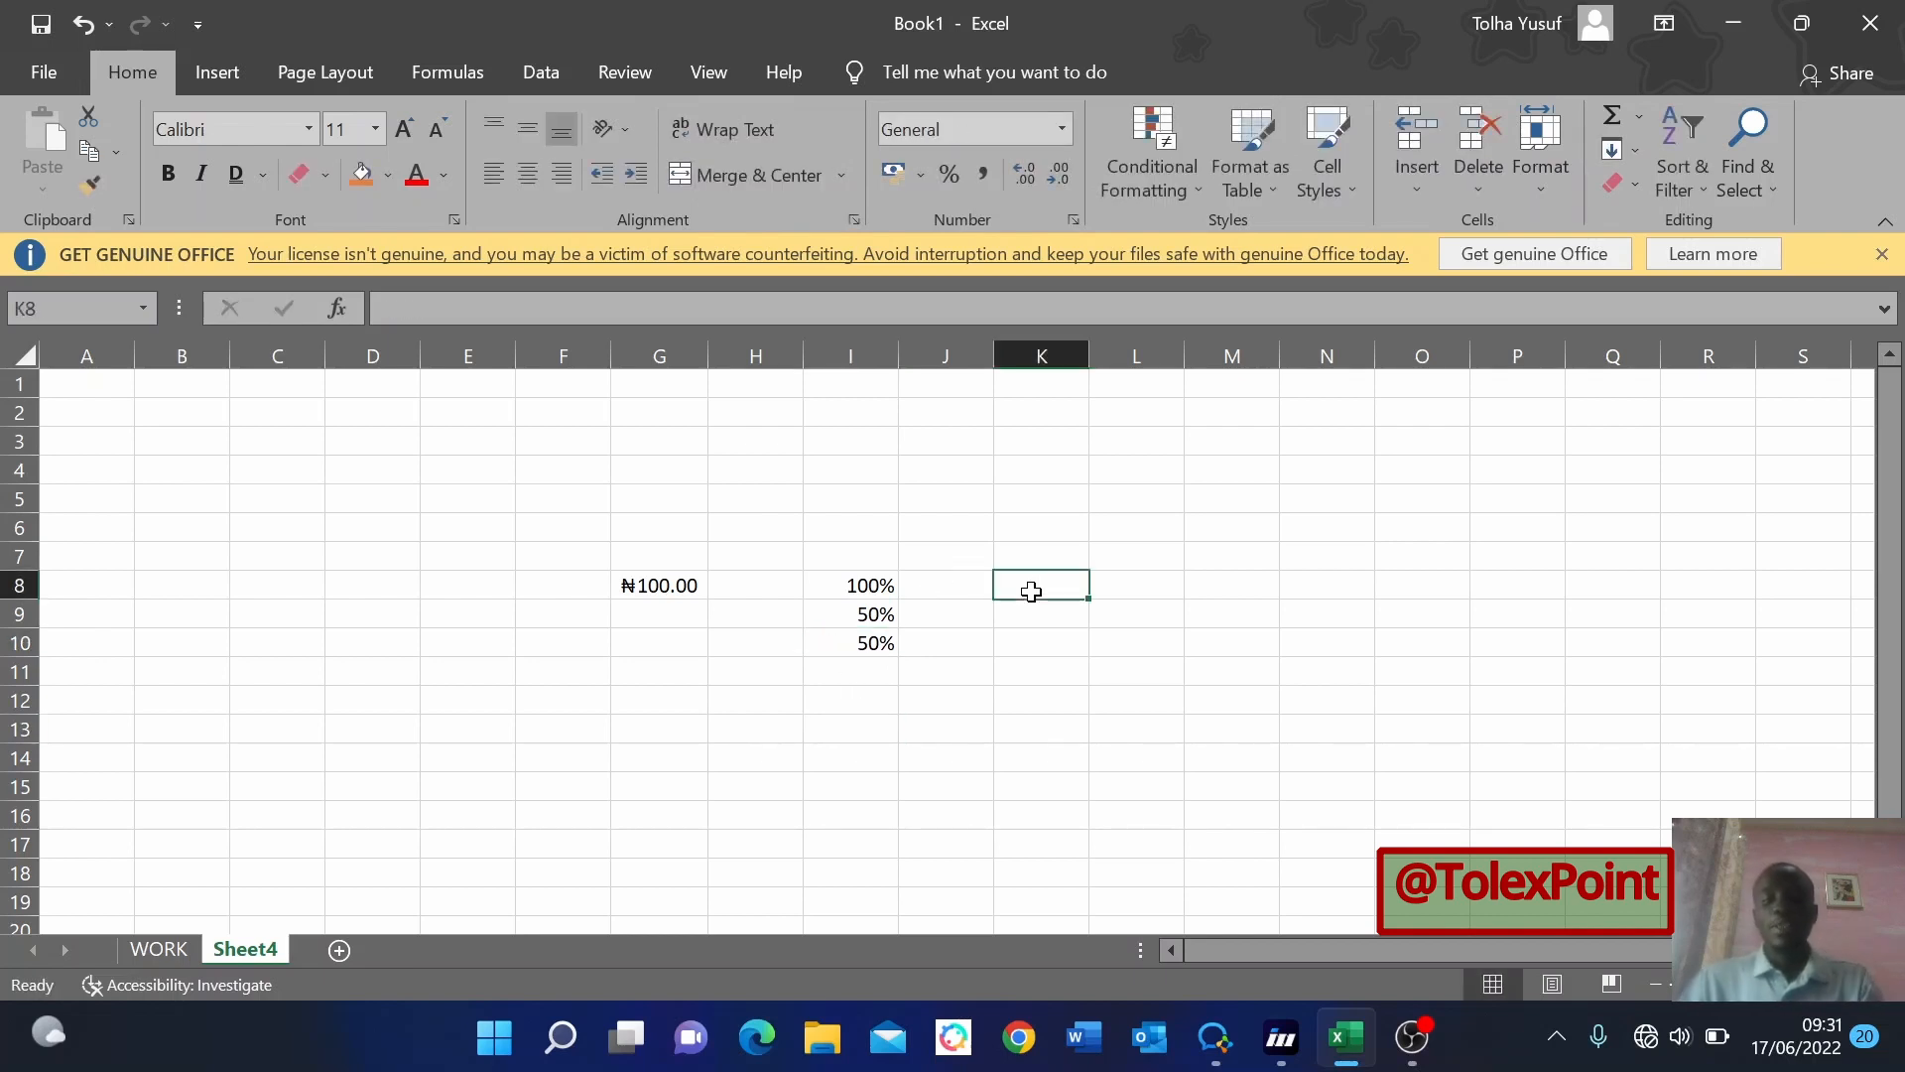
{"action": "type", "text": "50"}
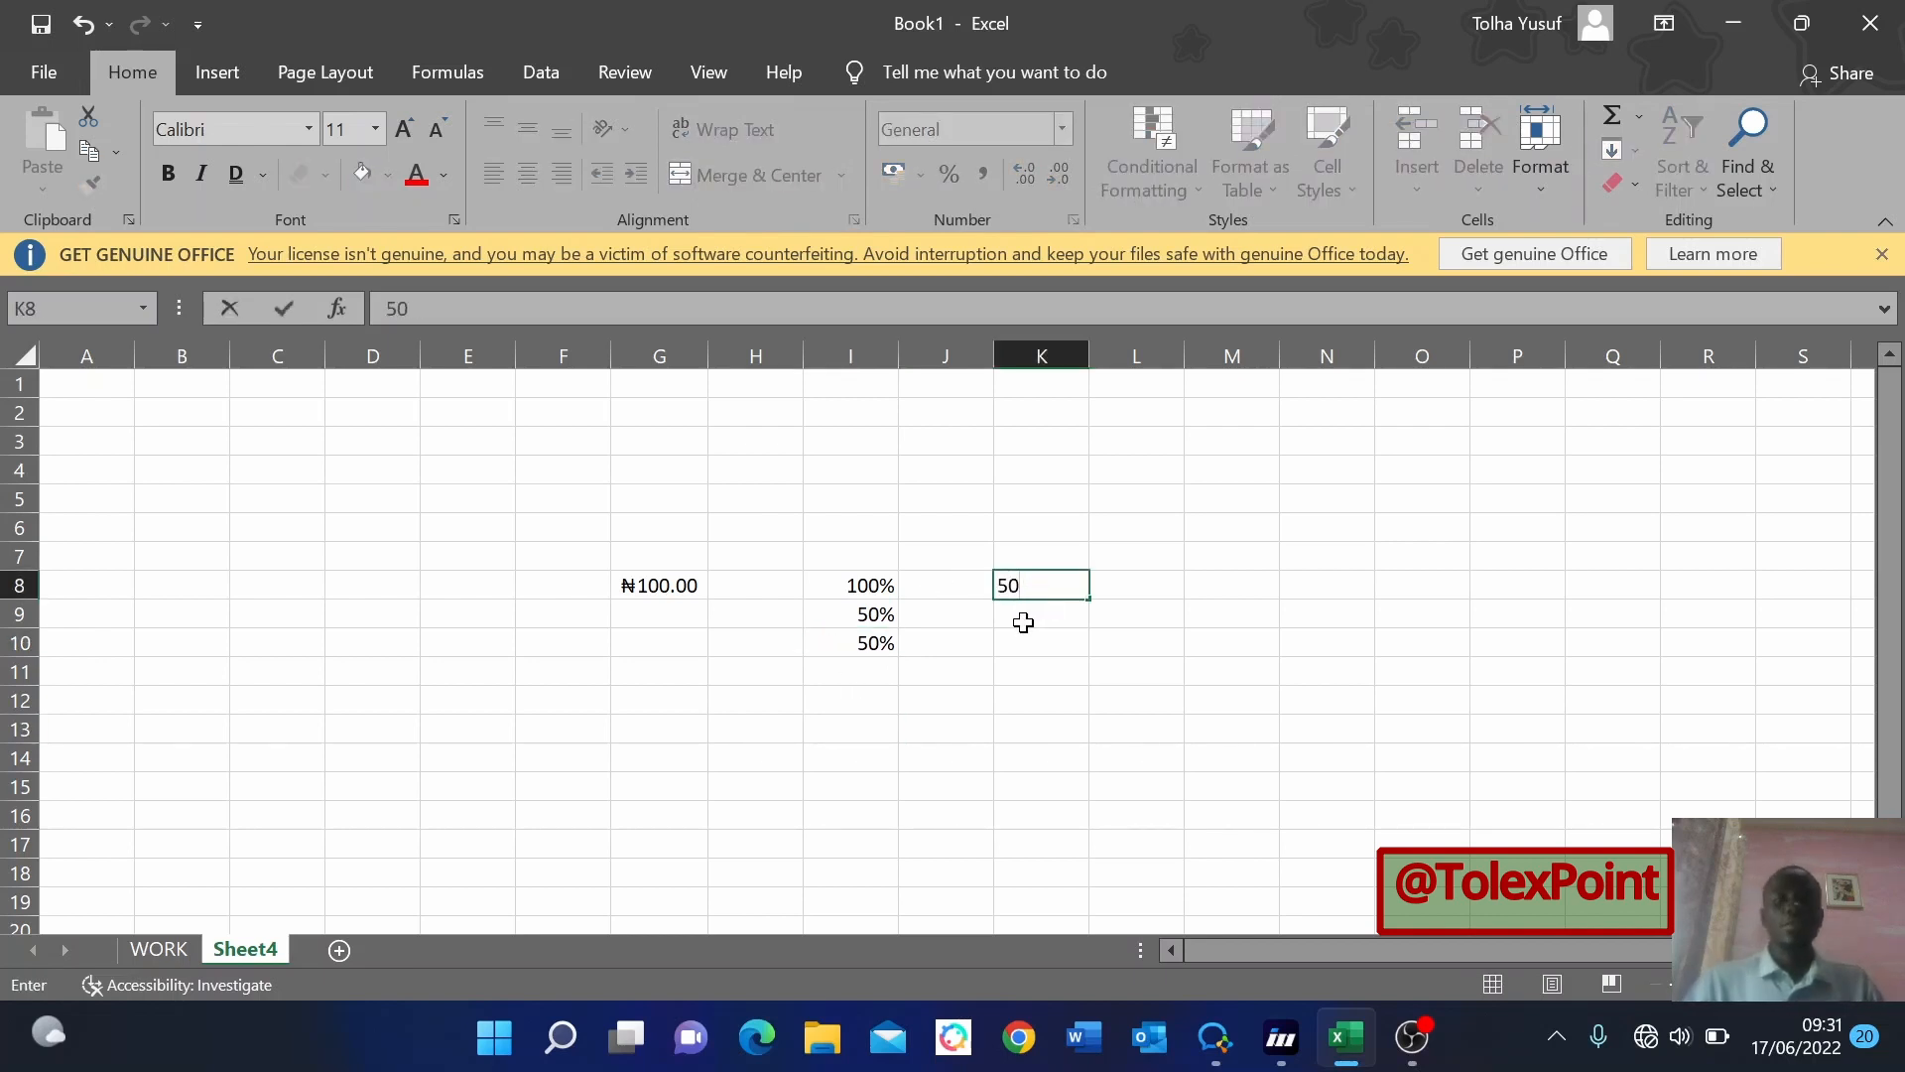
{"action": "left_click", "coordinate": [1013, 683]}
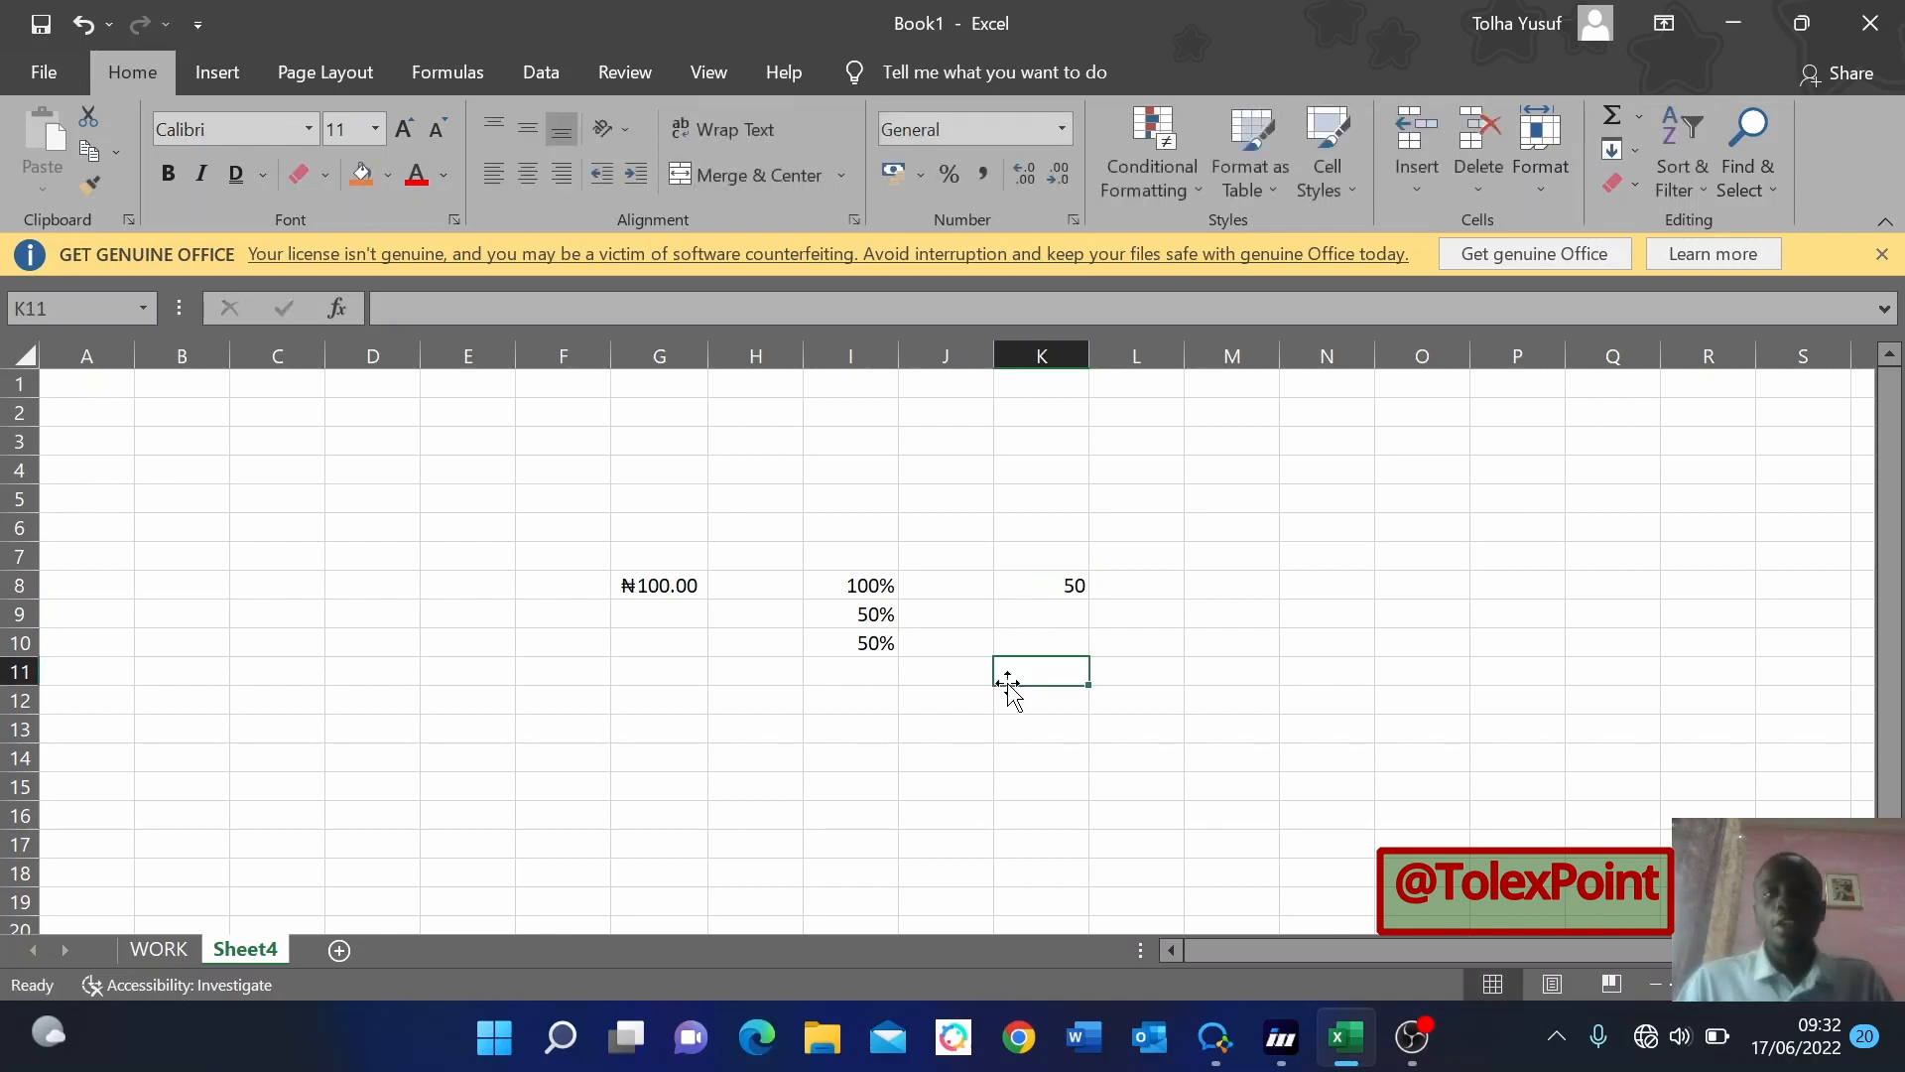
Enter 2000000 in cell F5 and apply the Comma Style number format to it.
{"action": "left_click", "coordinate": [552, 496]}
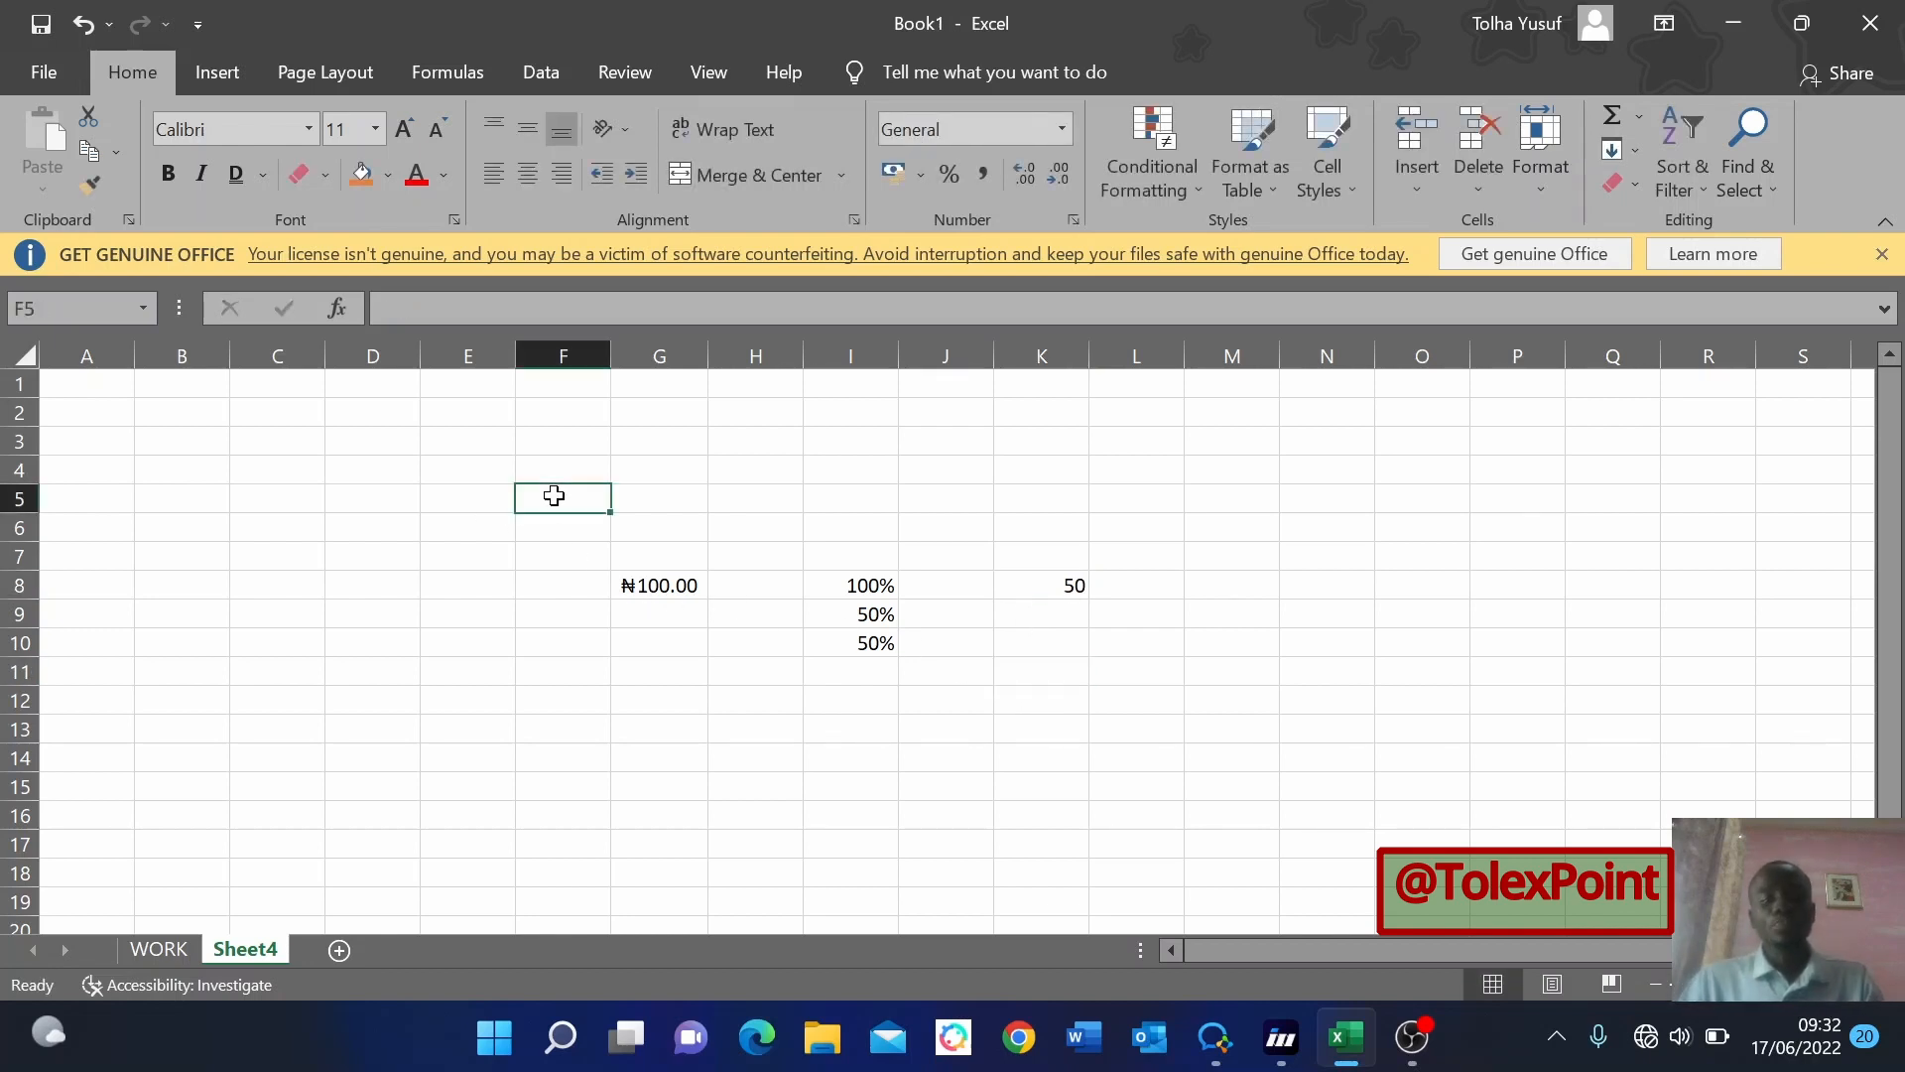
{"action": "type", "text": "20000"}
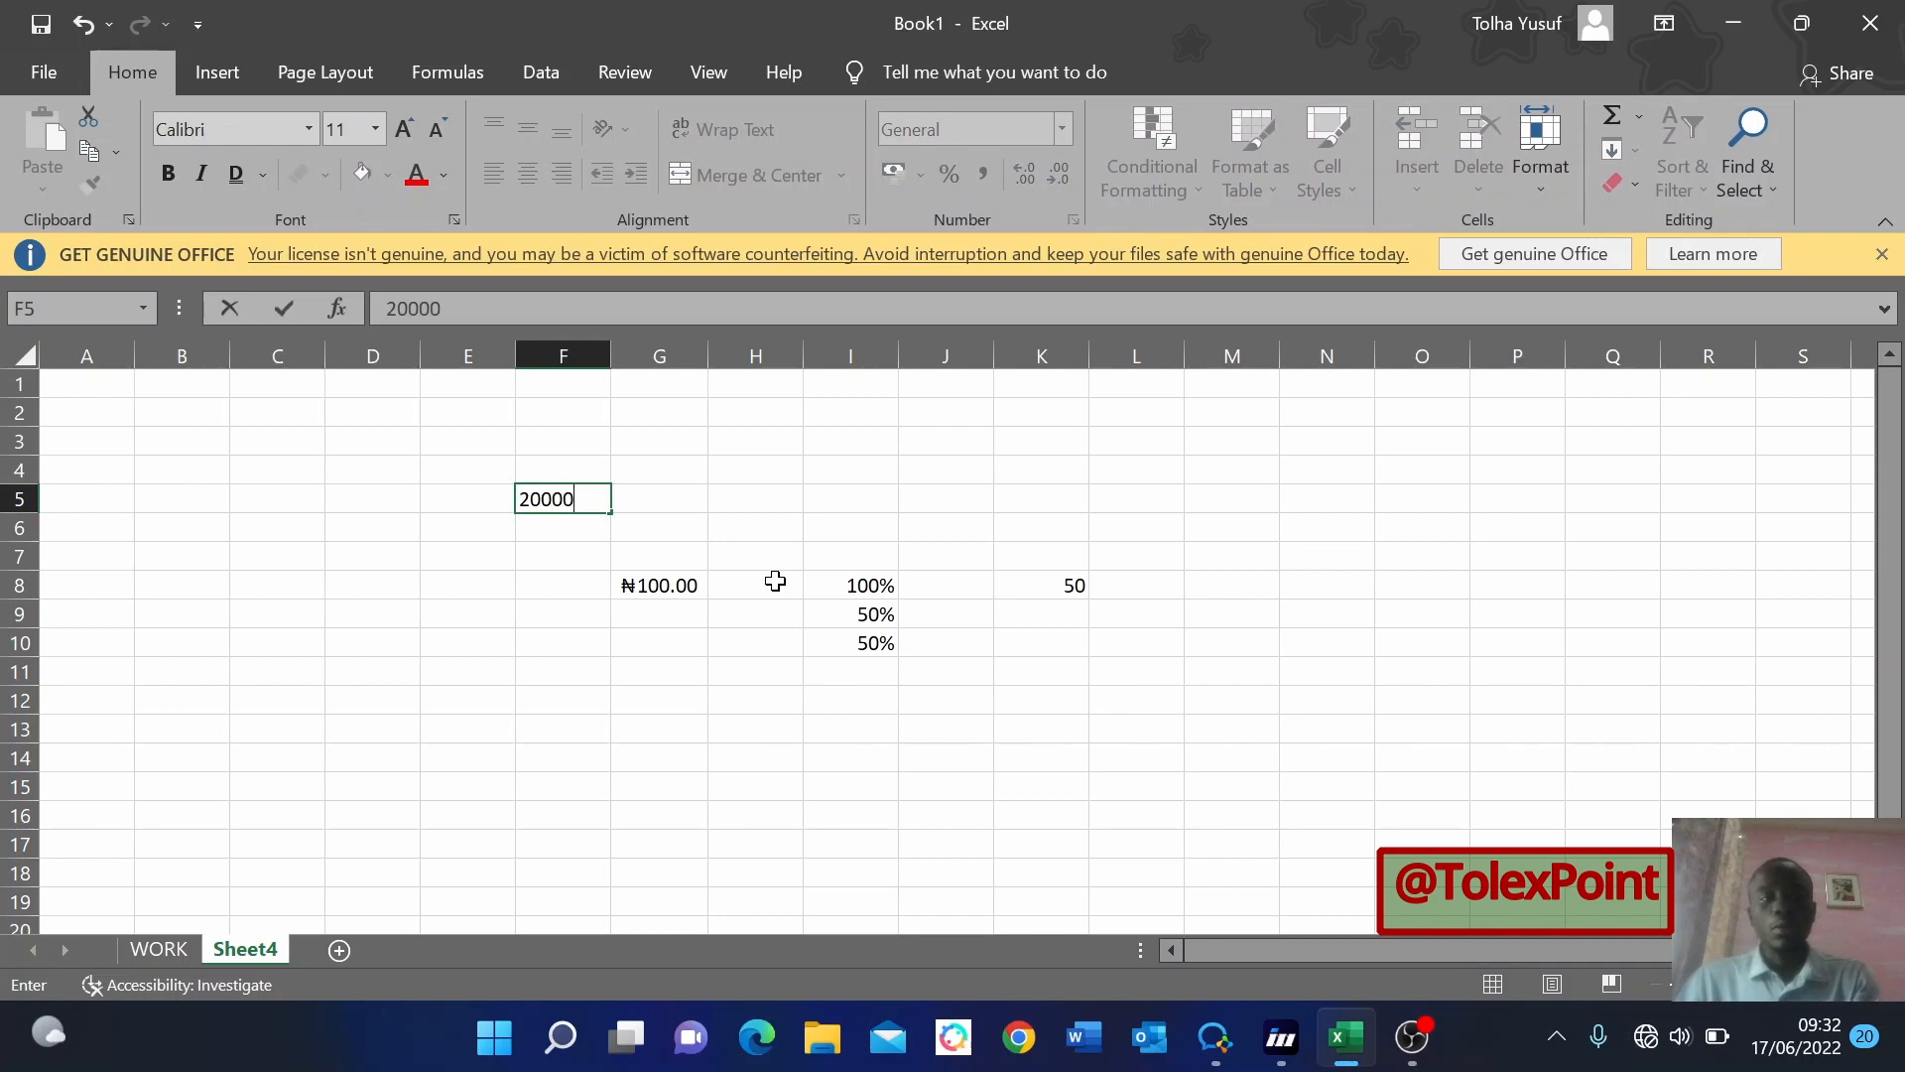
{"action": "type", "text": "00"}
{"action": "left_click", "coordinate": [744, 493]}
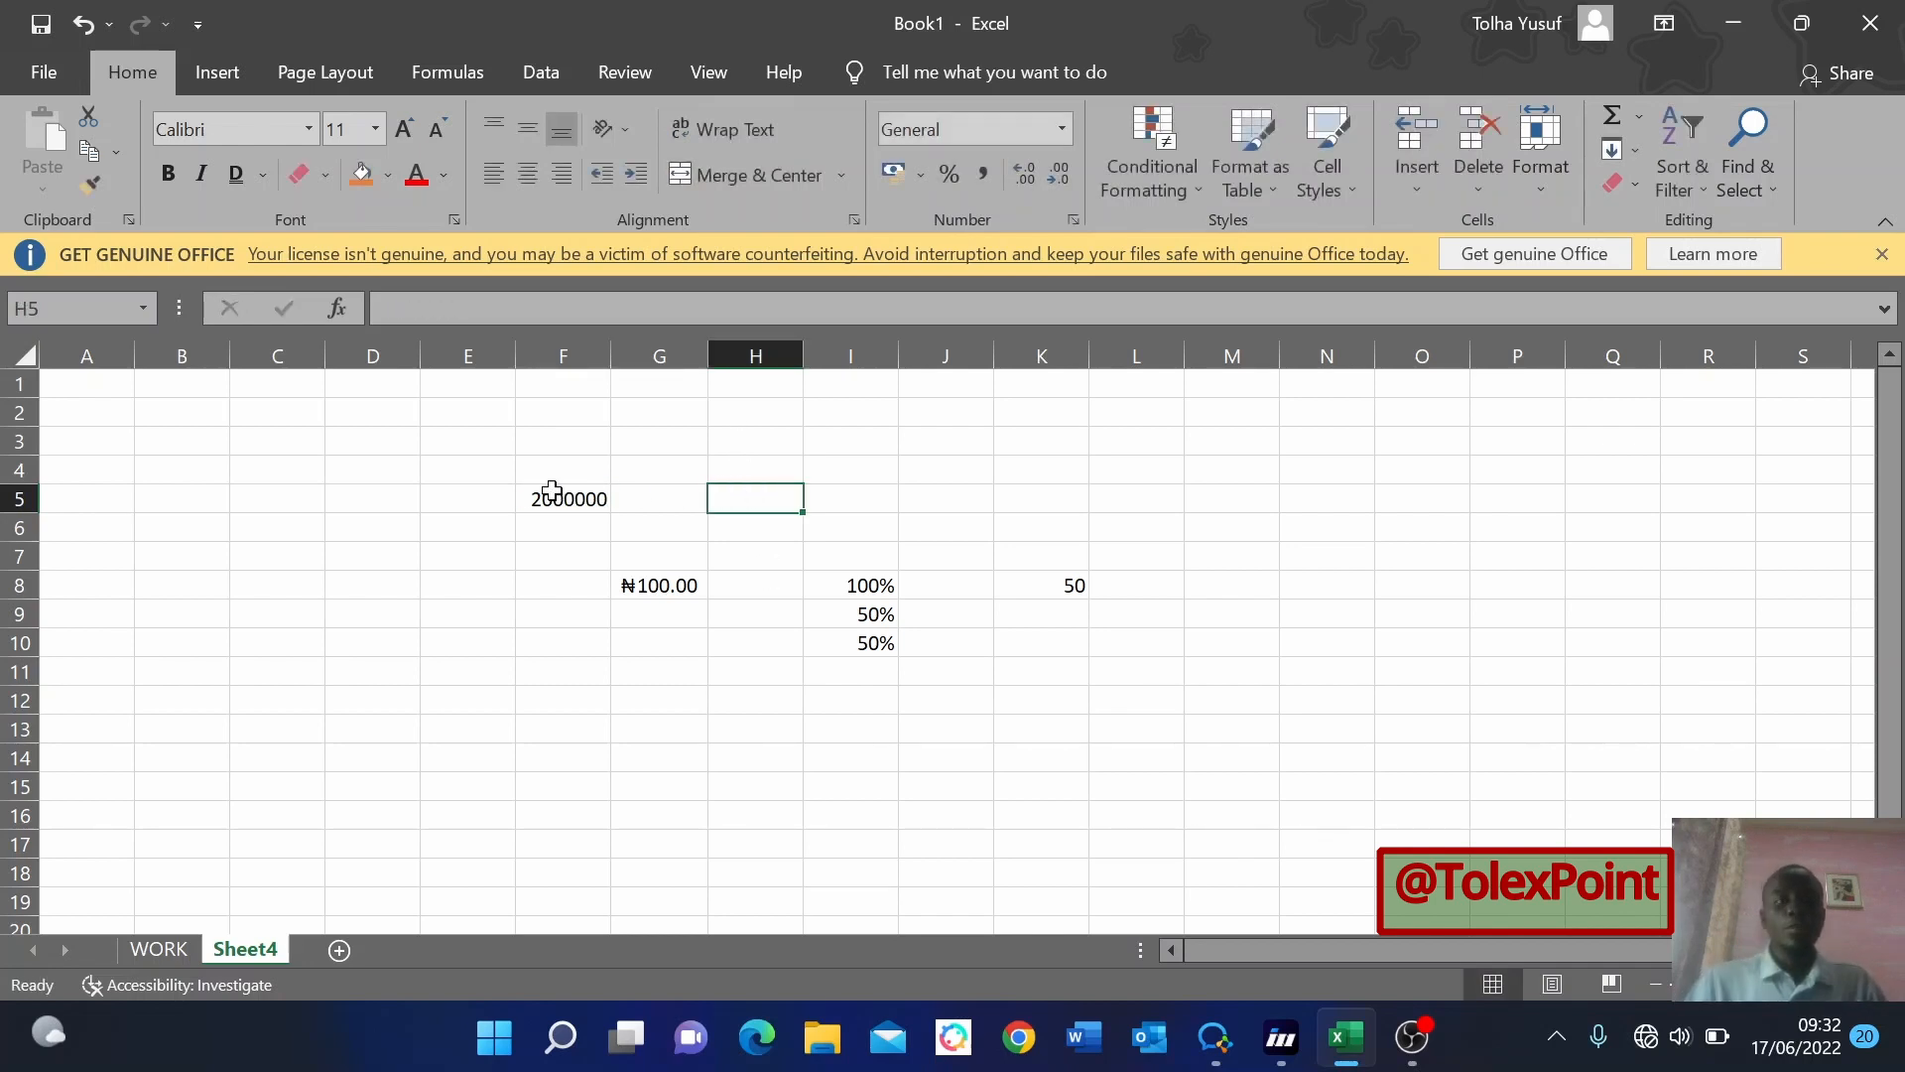
{"action": "left_click", "coordinate": [549, 493]}
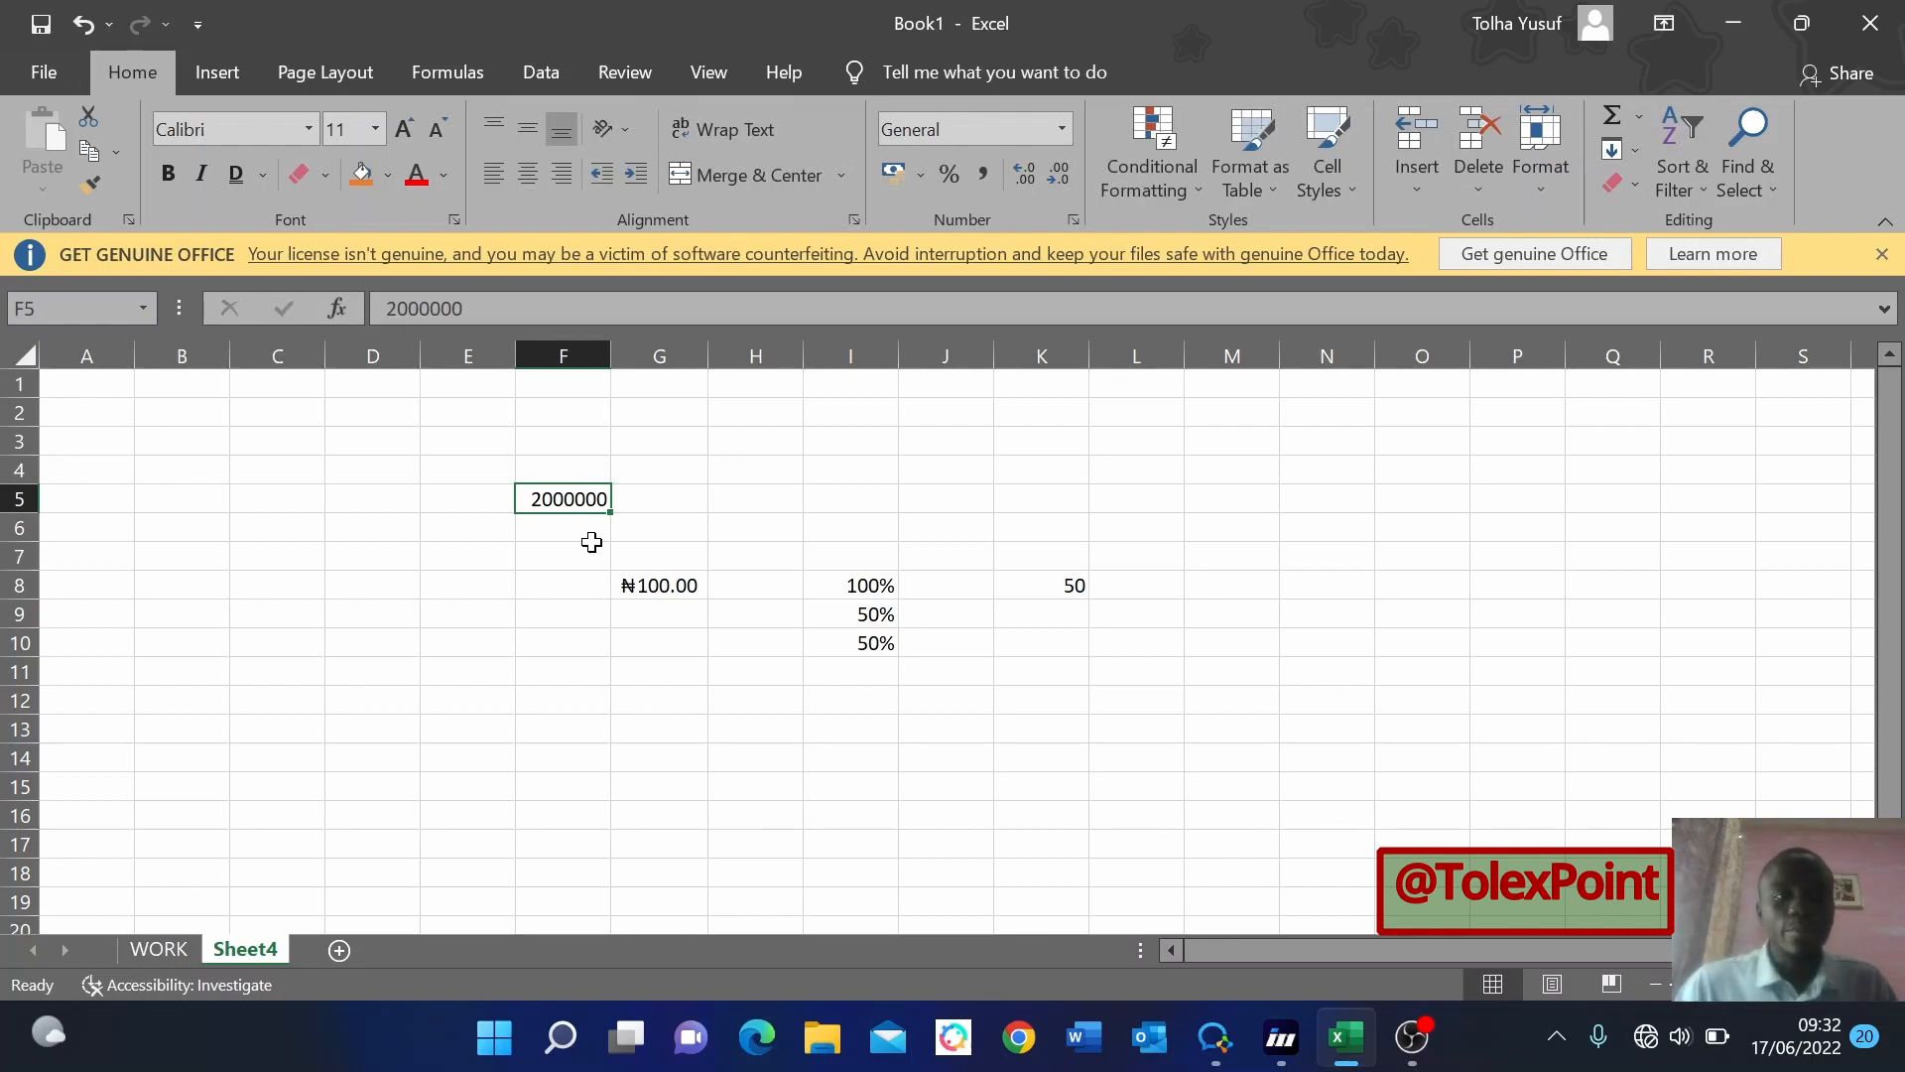
{"action": "left_click", "coordinate": [984, 177]}
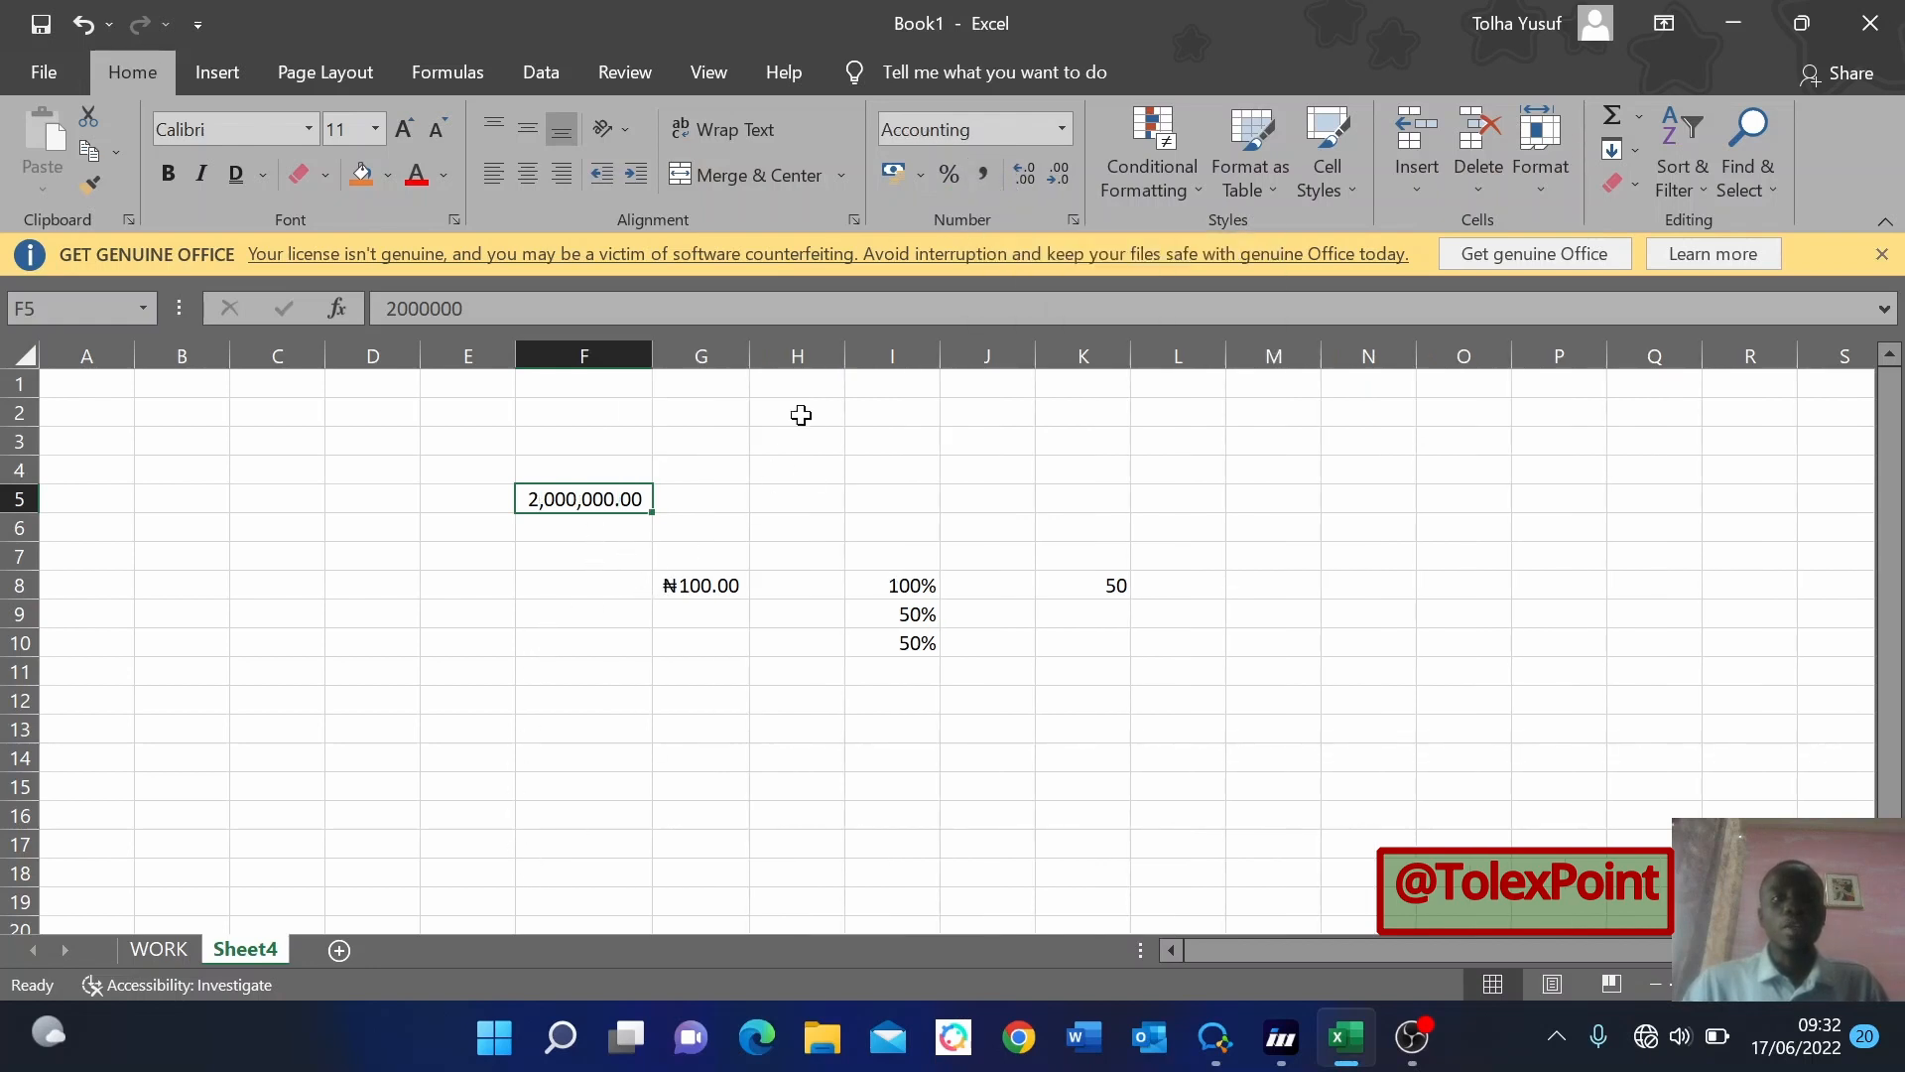
Format F5 with the Accounting number format, using the ₦ symbol and 2 decimal places.
{"action": "left_click", "coordinate": [925, 182]}
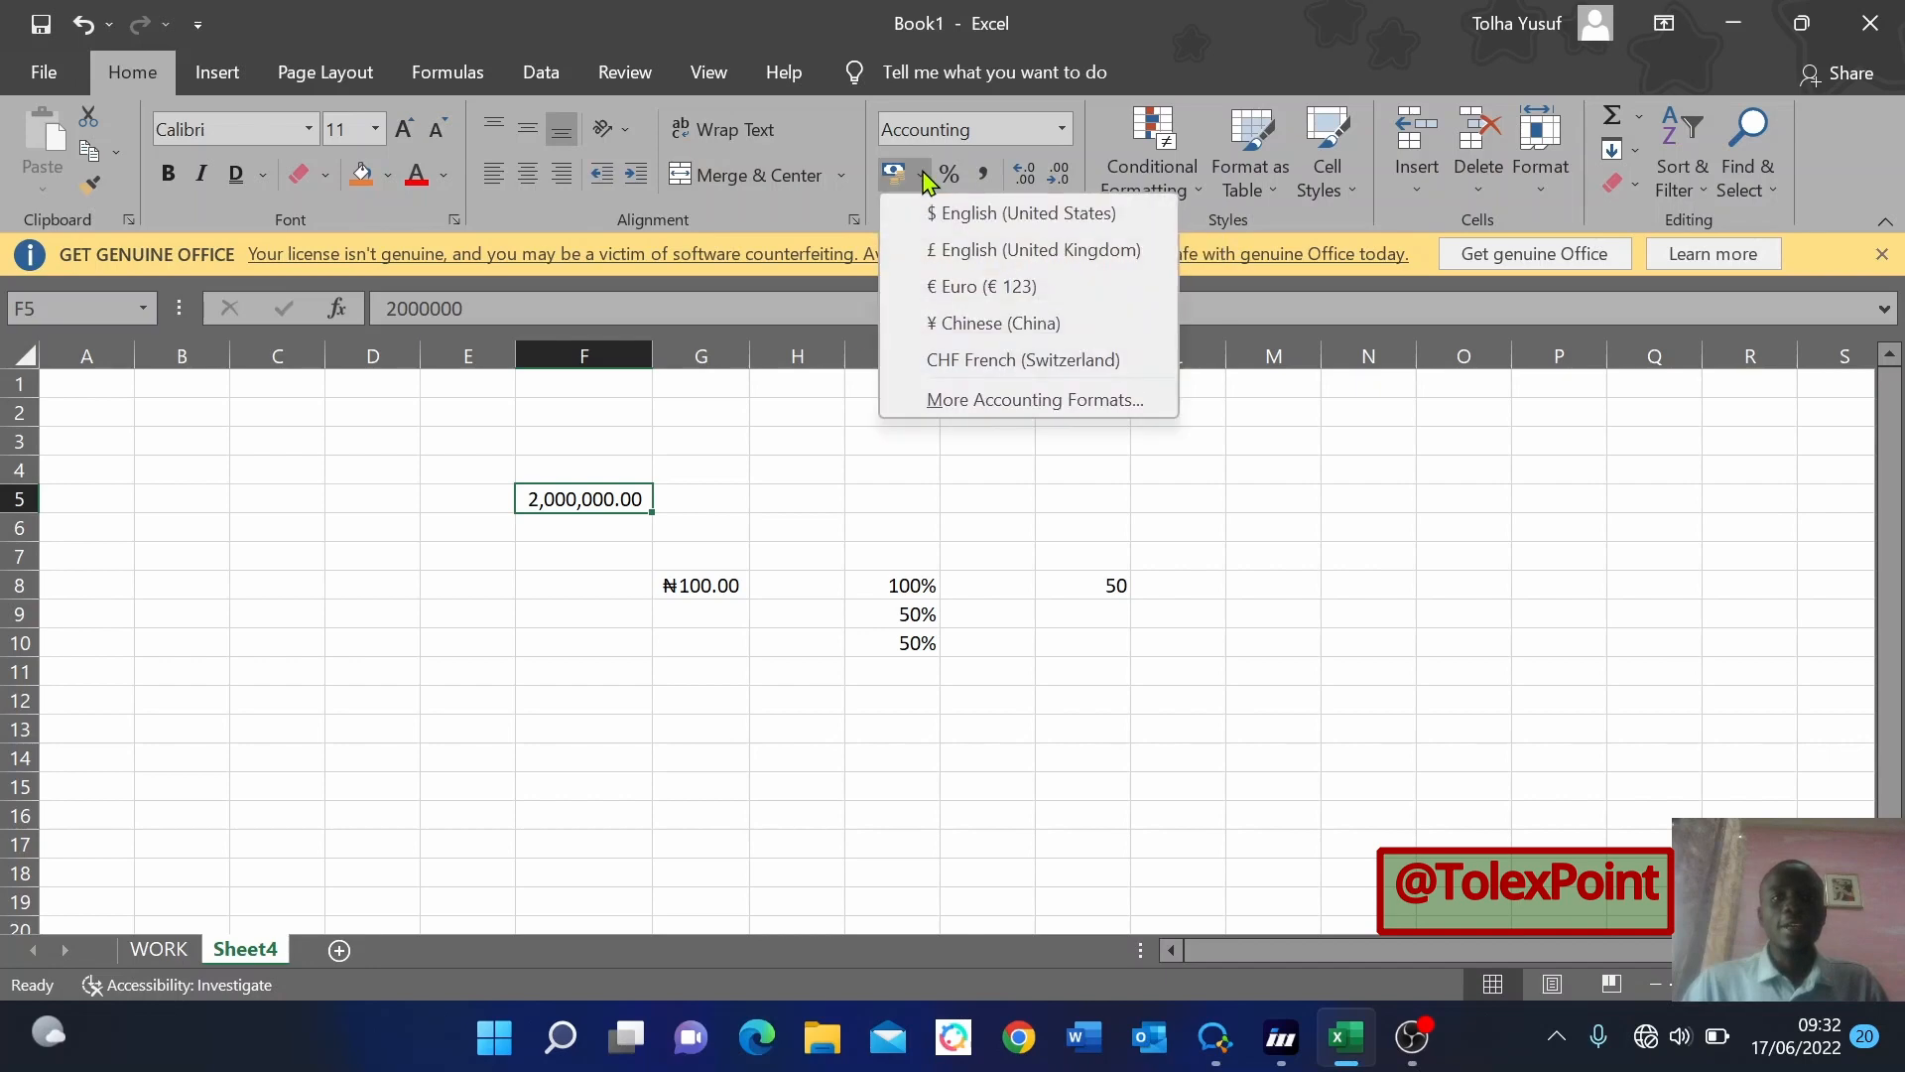
{"action": "left_click", "coordinate": [989, 397]}
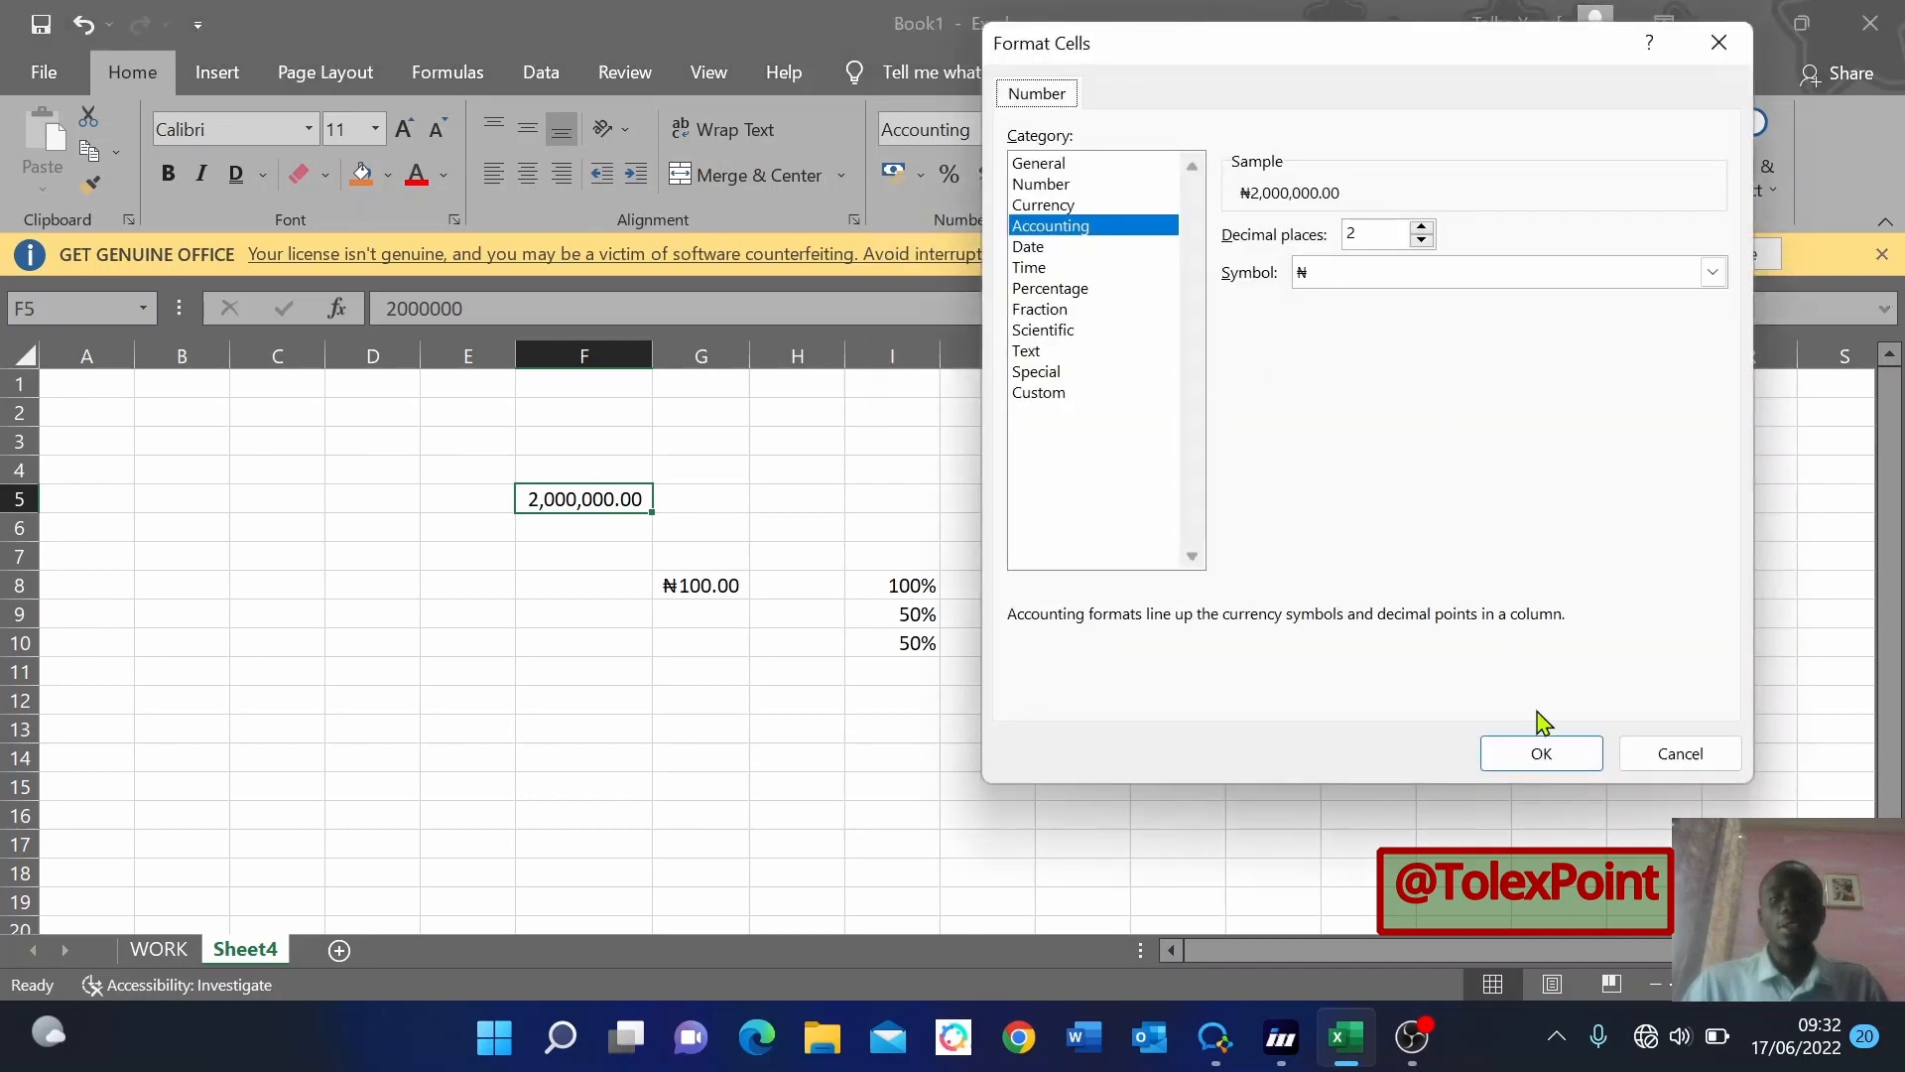
{"action": "left_click", "coordinate": [1550, 756]}
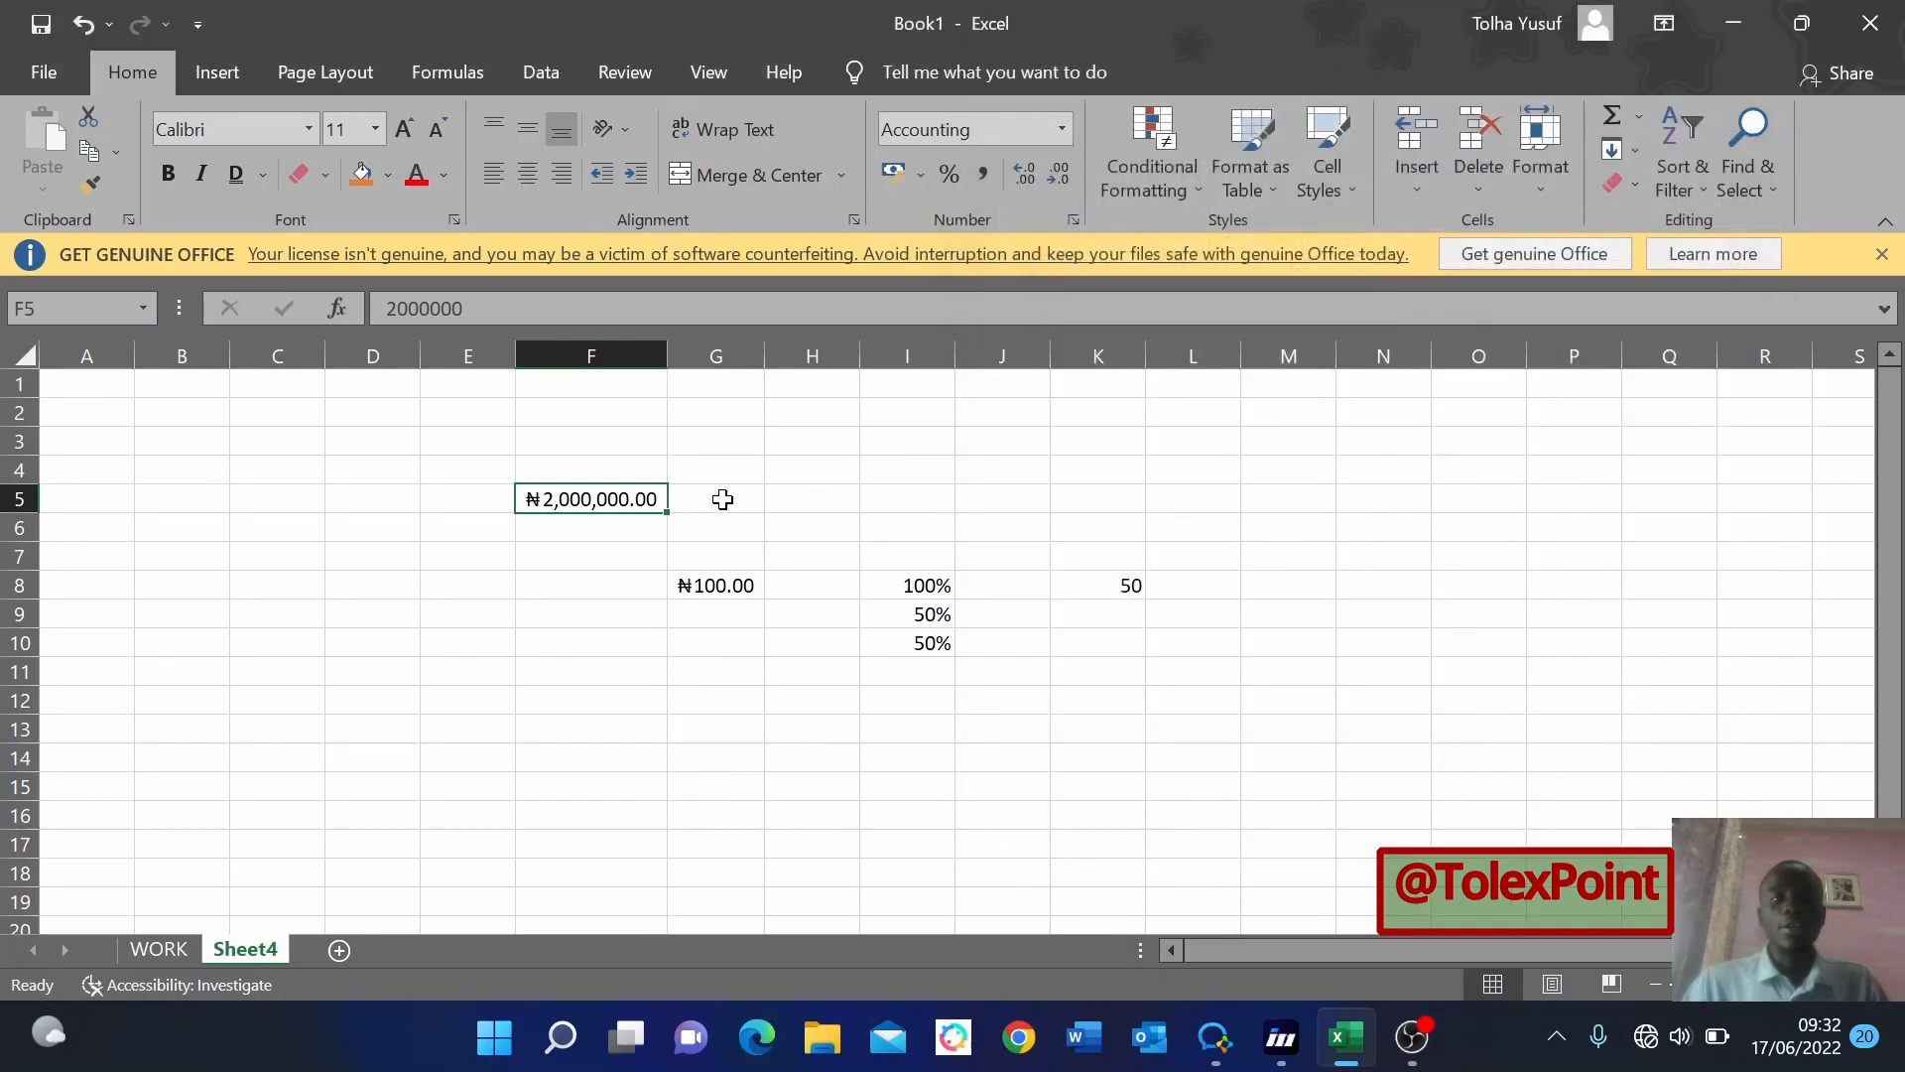
{"action": "left_click", "coordinate": [877, 498]}
{"action": "left_click", "coordinate": [799, 730]}
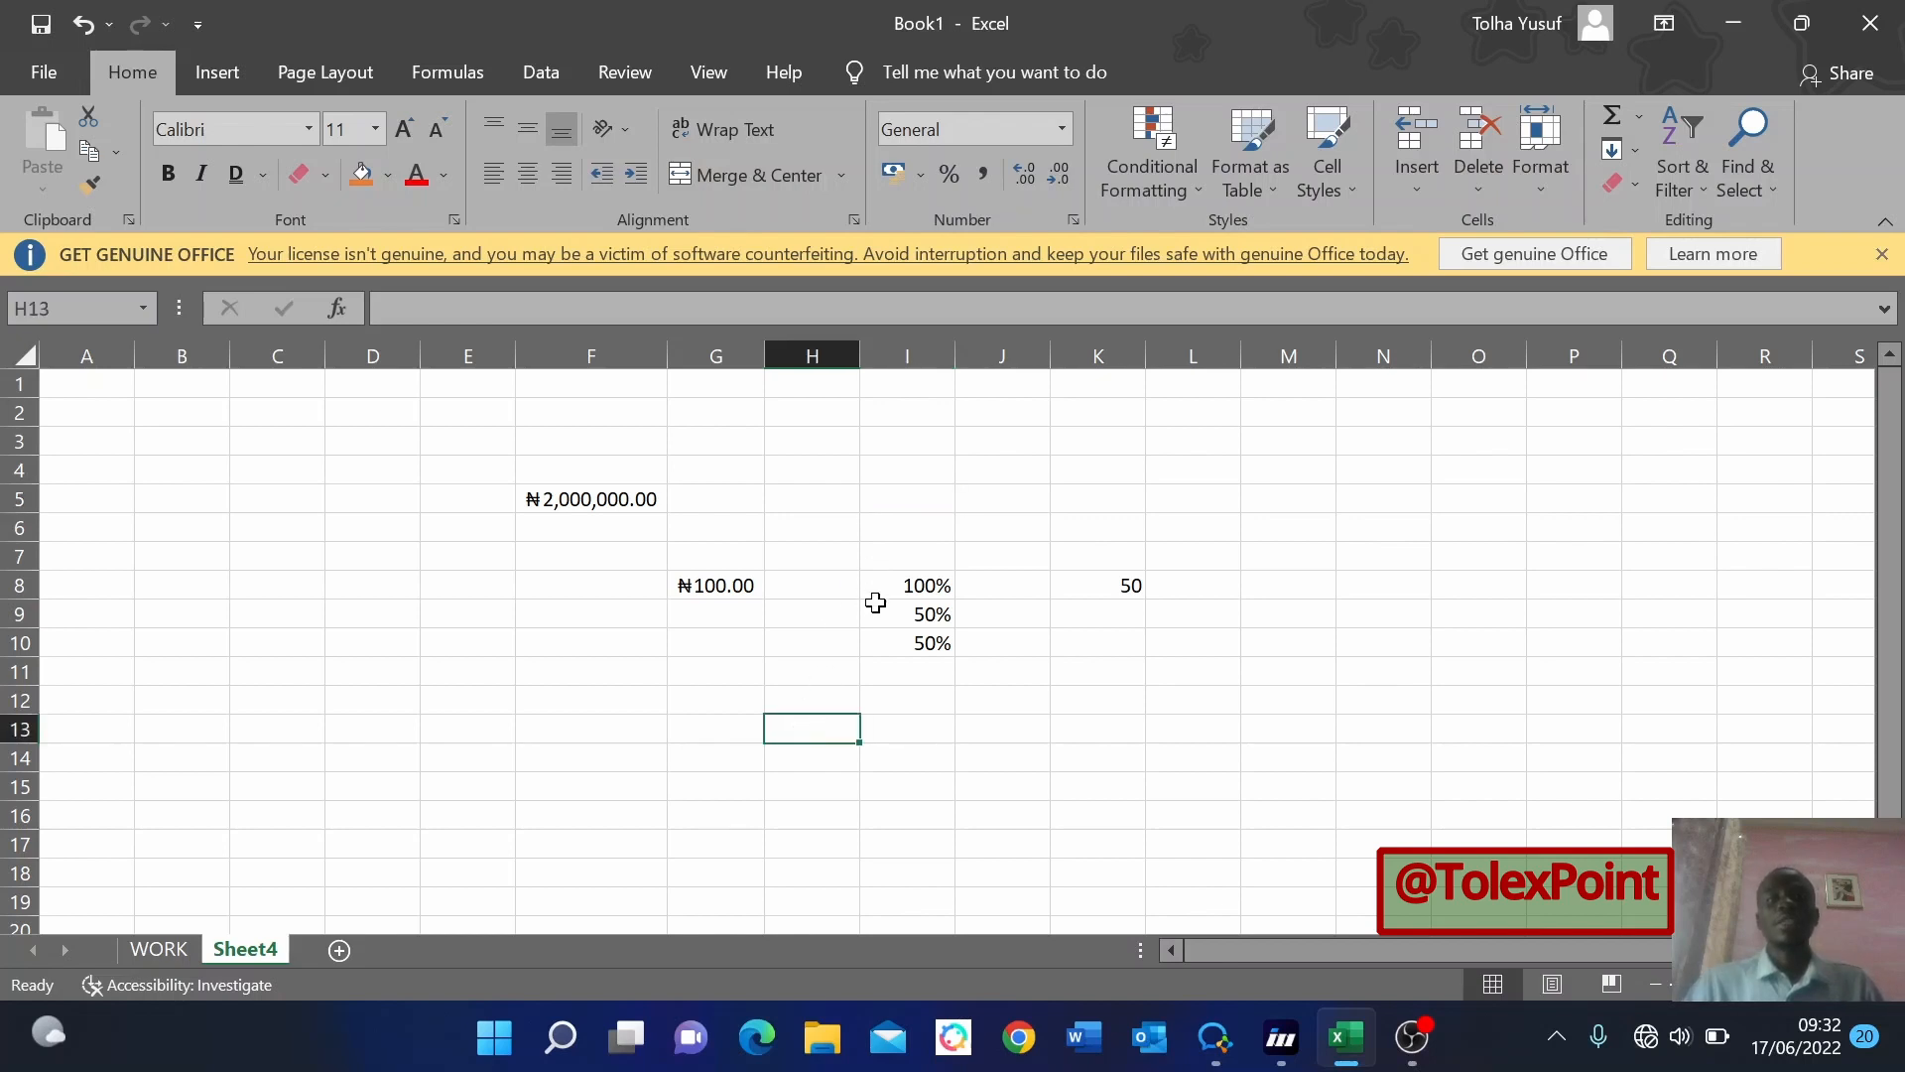
{"action": "left_click", "coordinate": [898, 525]}
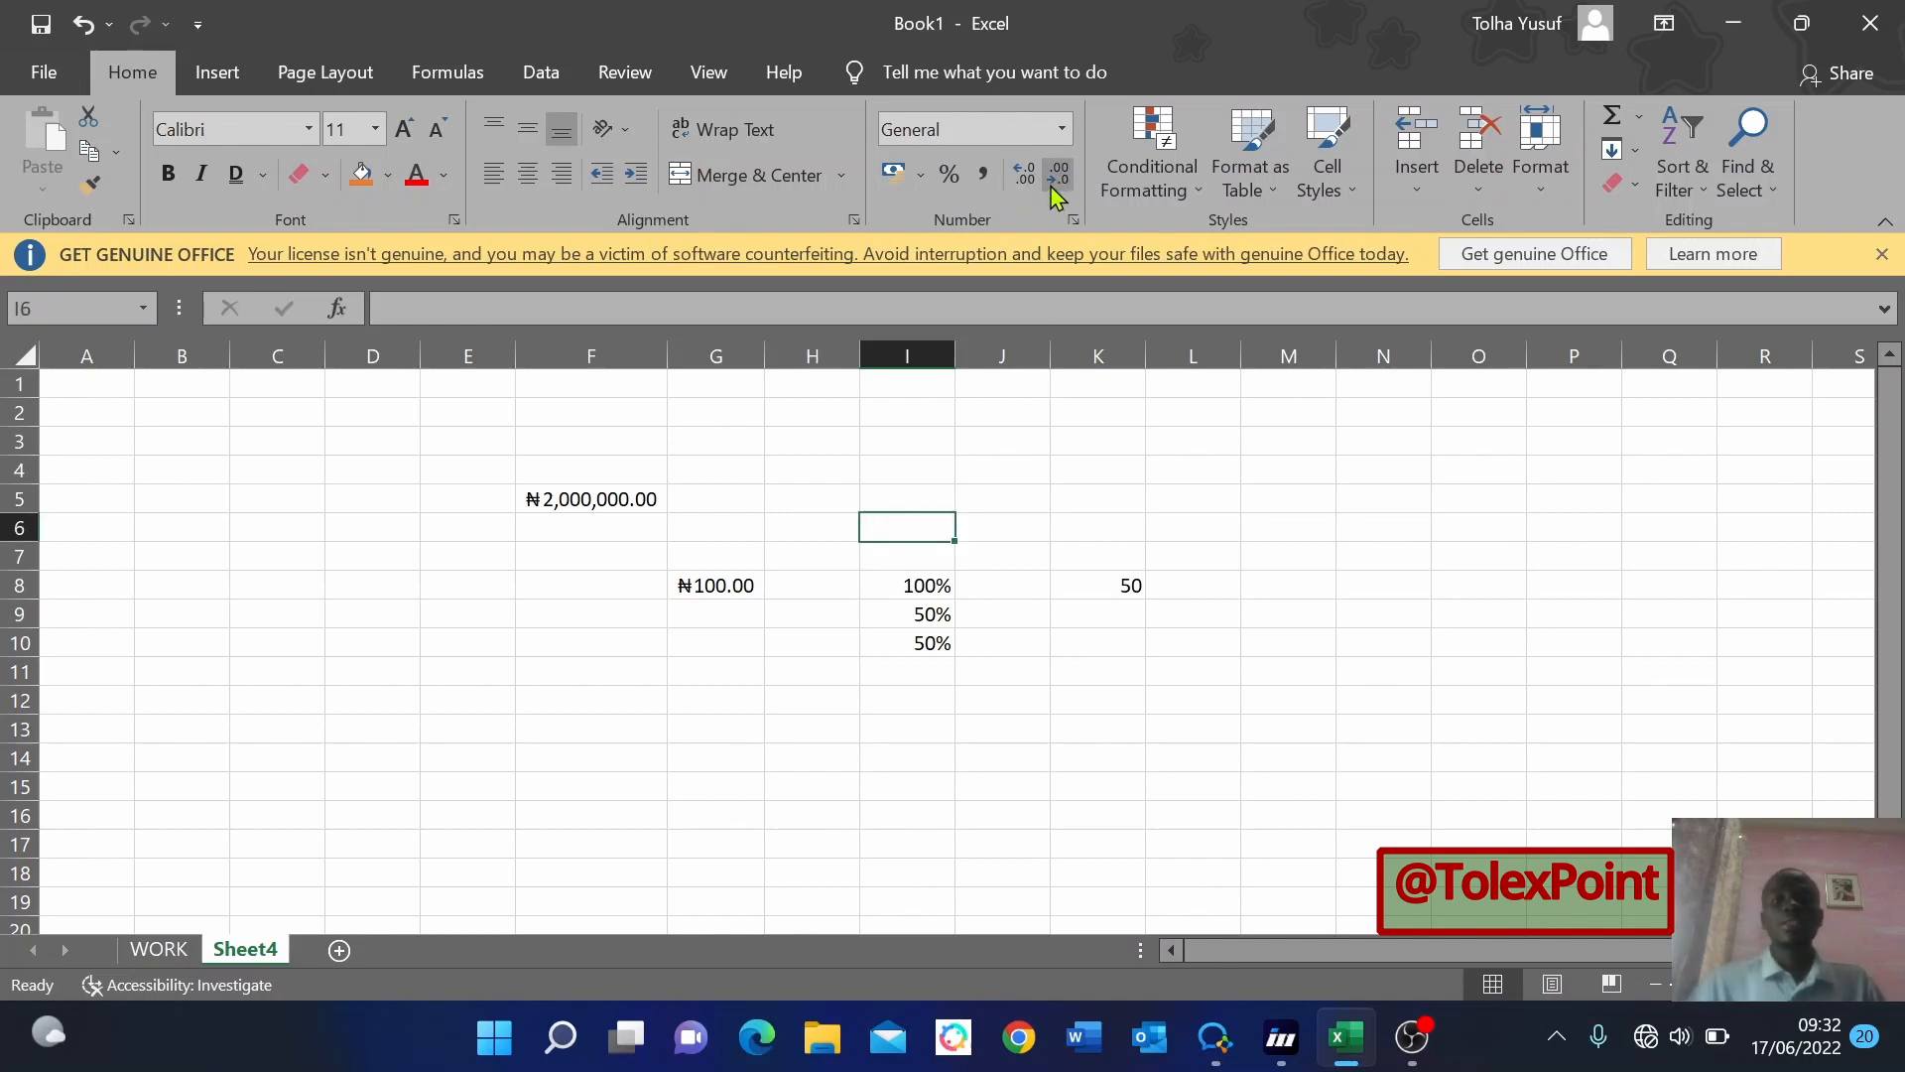
{"action": "left_click", "coordinate": [1030, 521]}
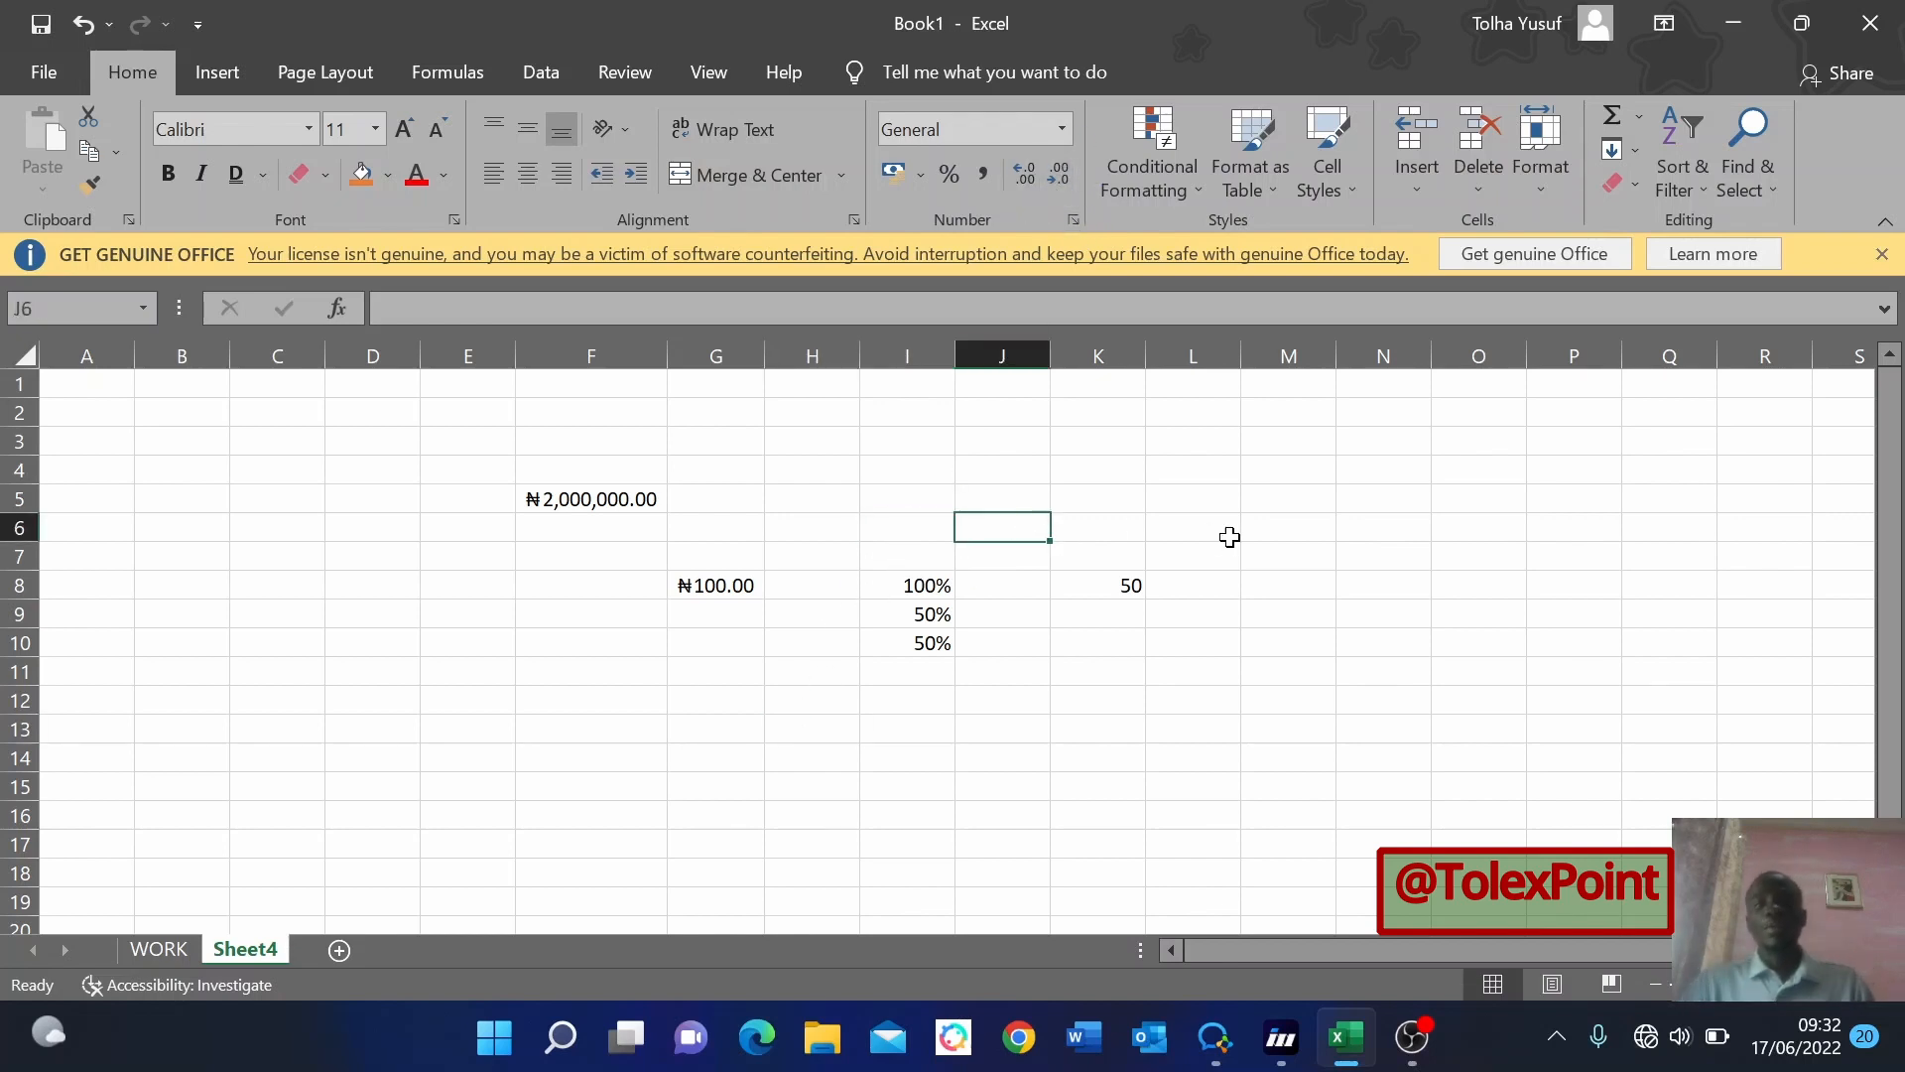
Remove both decimal places from the ₦ amount in F5.
{"action": "left_click", "coordinate": [583, 498]}
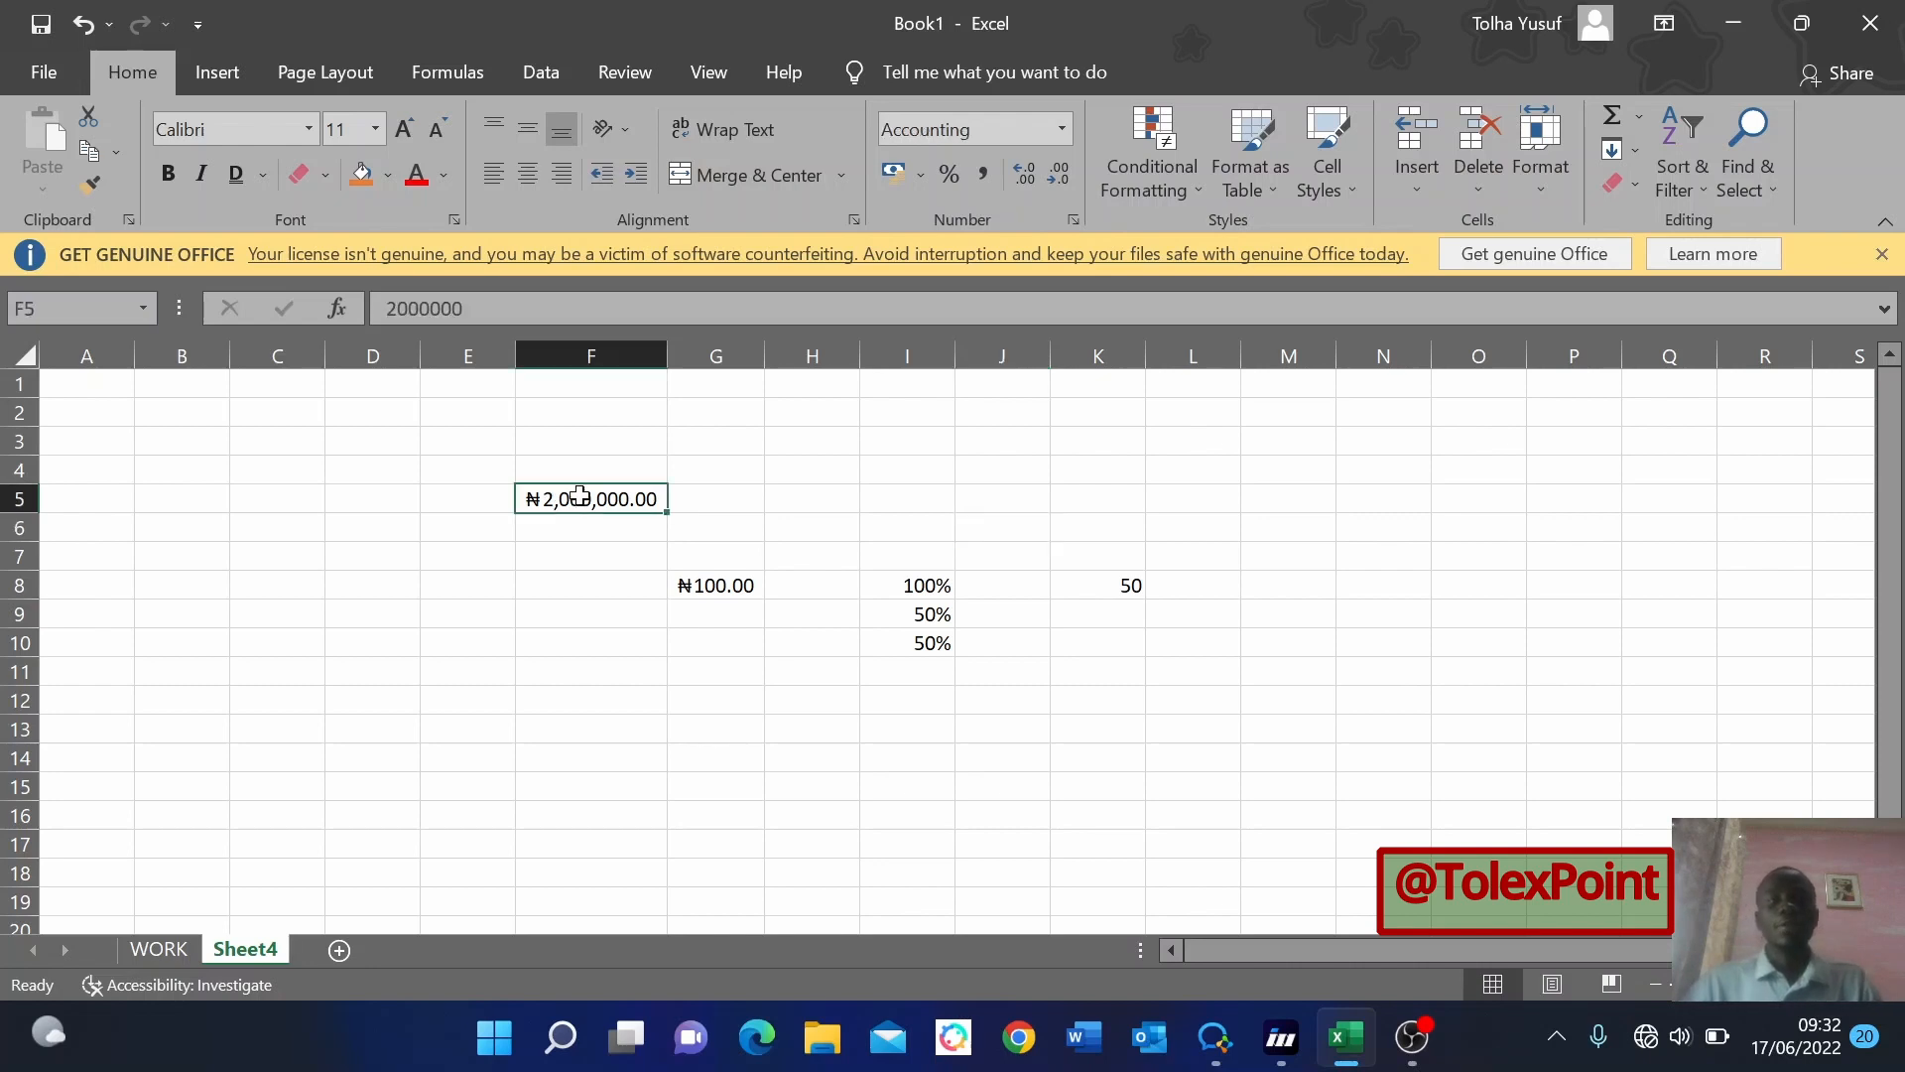
{"action": "left_click", "coordinate": [1064, 175]}
{"action": "left_click", "coordinate": [1067, 175]}
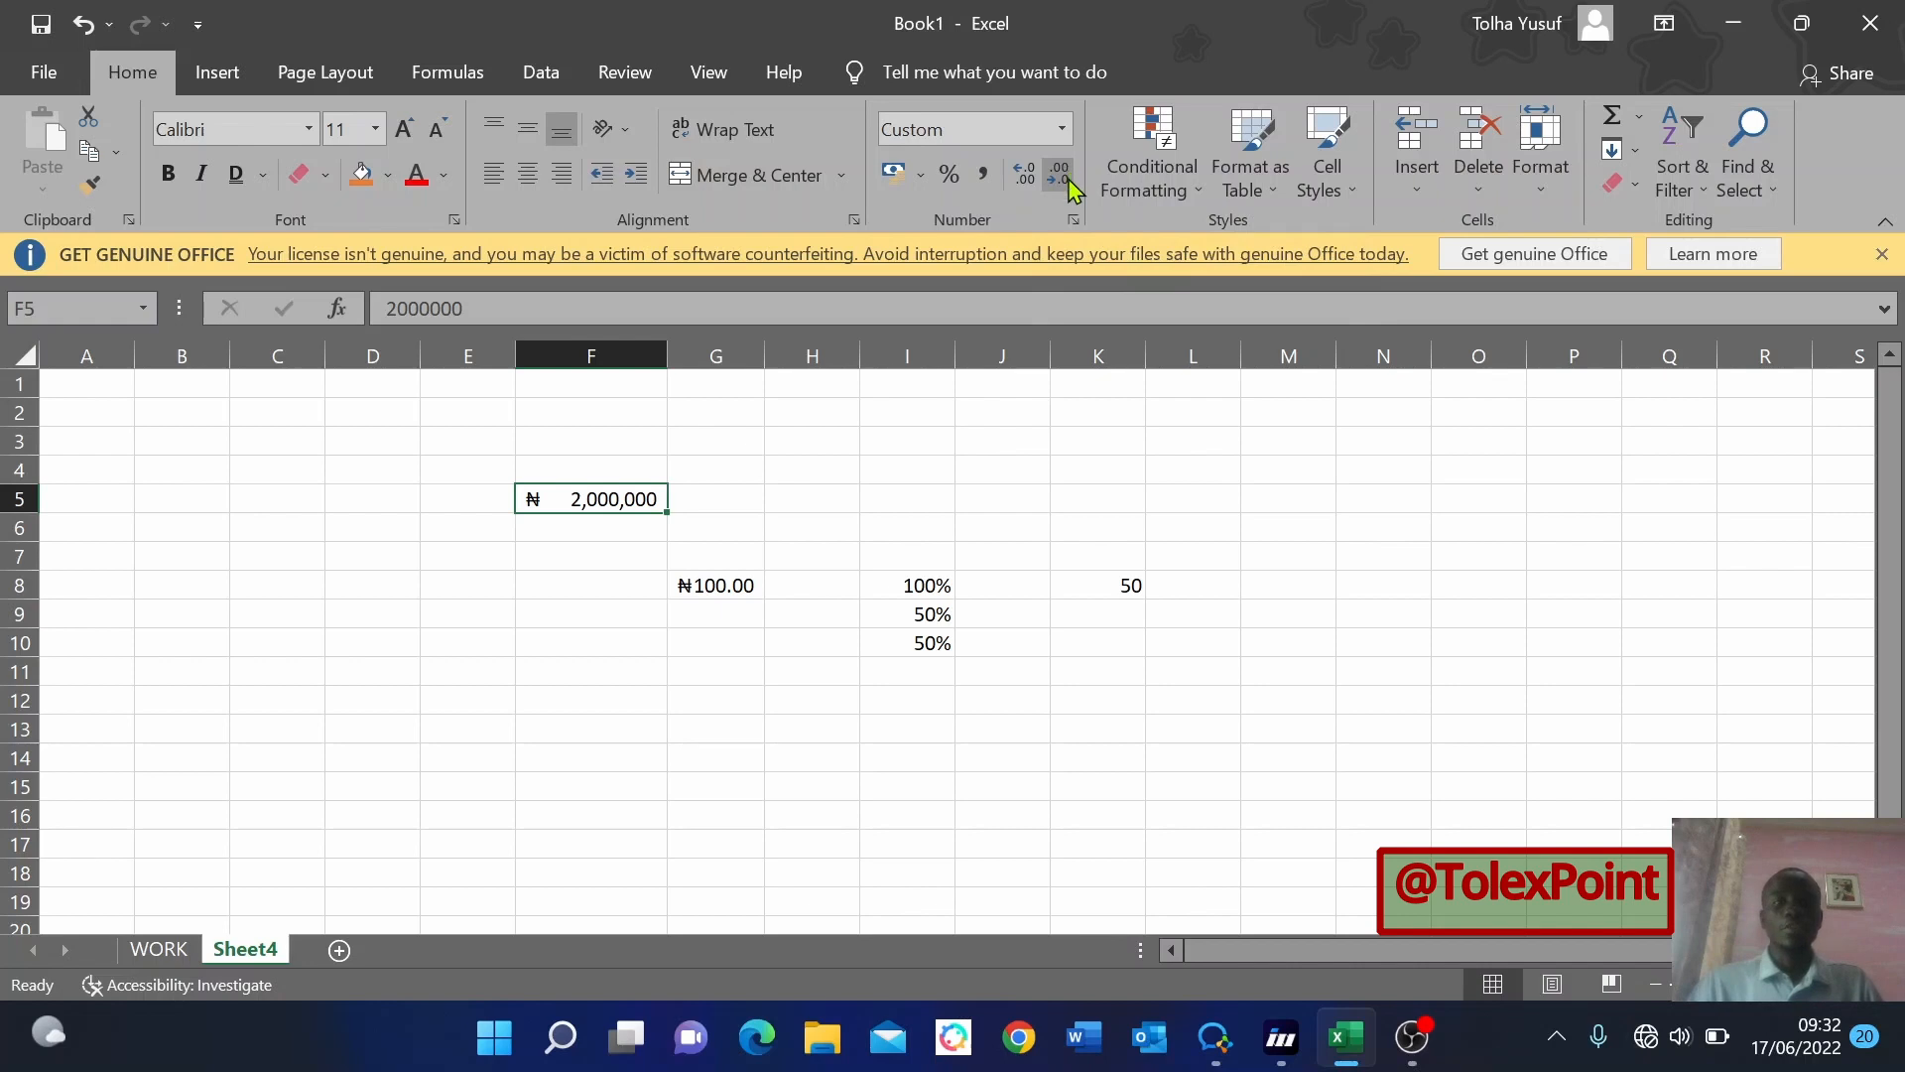
Increase the amount in F5 to seven decimal places.
{"action": "left_click", "coordinate": [1024, 175]}
{"action": "left_click", "coordinate": [1024, 175]}
{"action": "left_click", "coordinate": [1024, 175]}
{"action": "left_click", "coordinate": [1024, 175]}
{"action": "left_click", "coordinate": [1024, 174]}
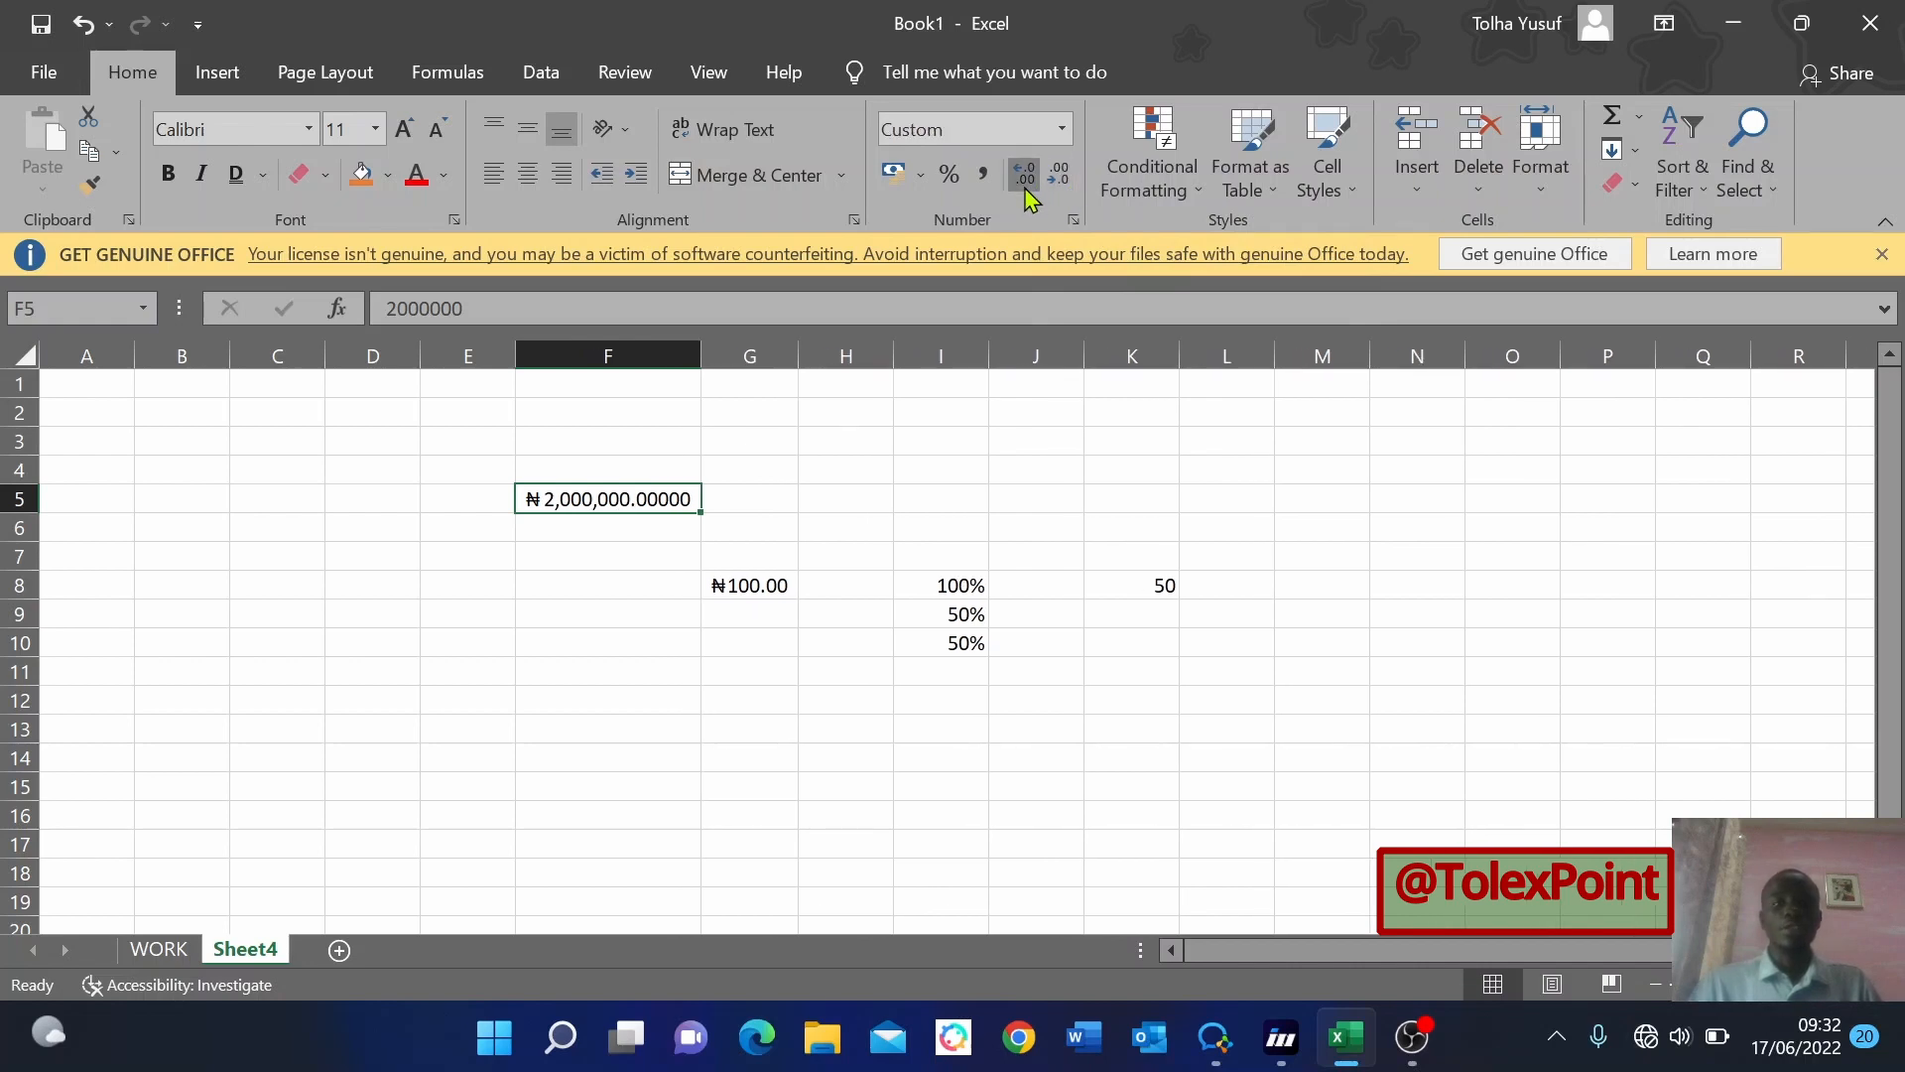
{"action": "left_click", "coordinate": [1025, 187]}
{"action": "left_click", "coordinate": [1024, 188]}
Decrease the decimal places of the amount in F5 to one.
{"action": "left_click", "coordinate": [1062, 174]}
{"action": "left_click", "coordinate": [1062, 173]}
{"action": "left_click", "coordinate": [1063, 174]}
{"action": "left_click", "coordinate": [1062, 174]}
{"action": "left_click", "coordinate": [1064, 172]}
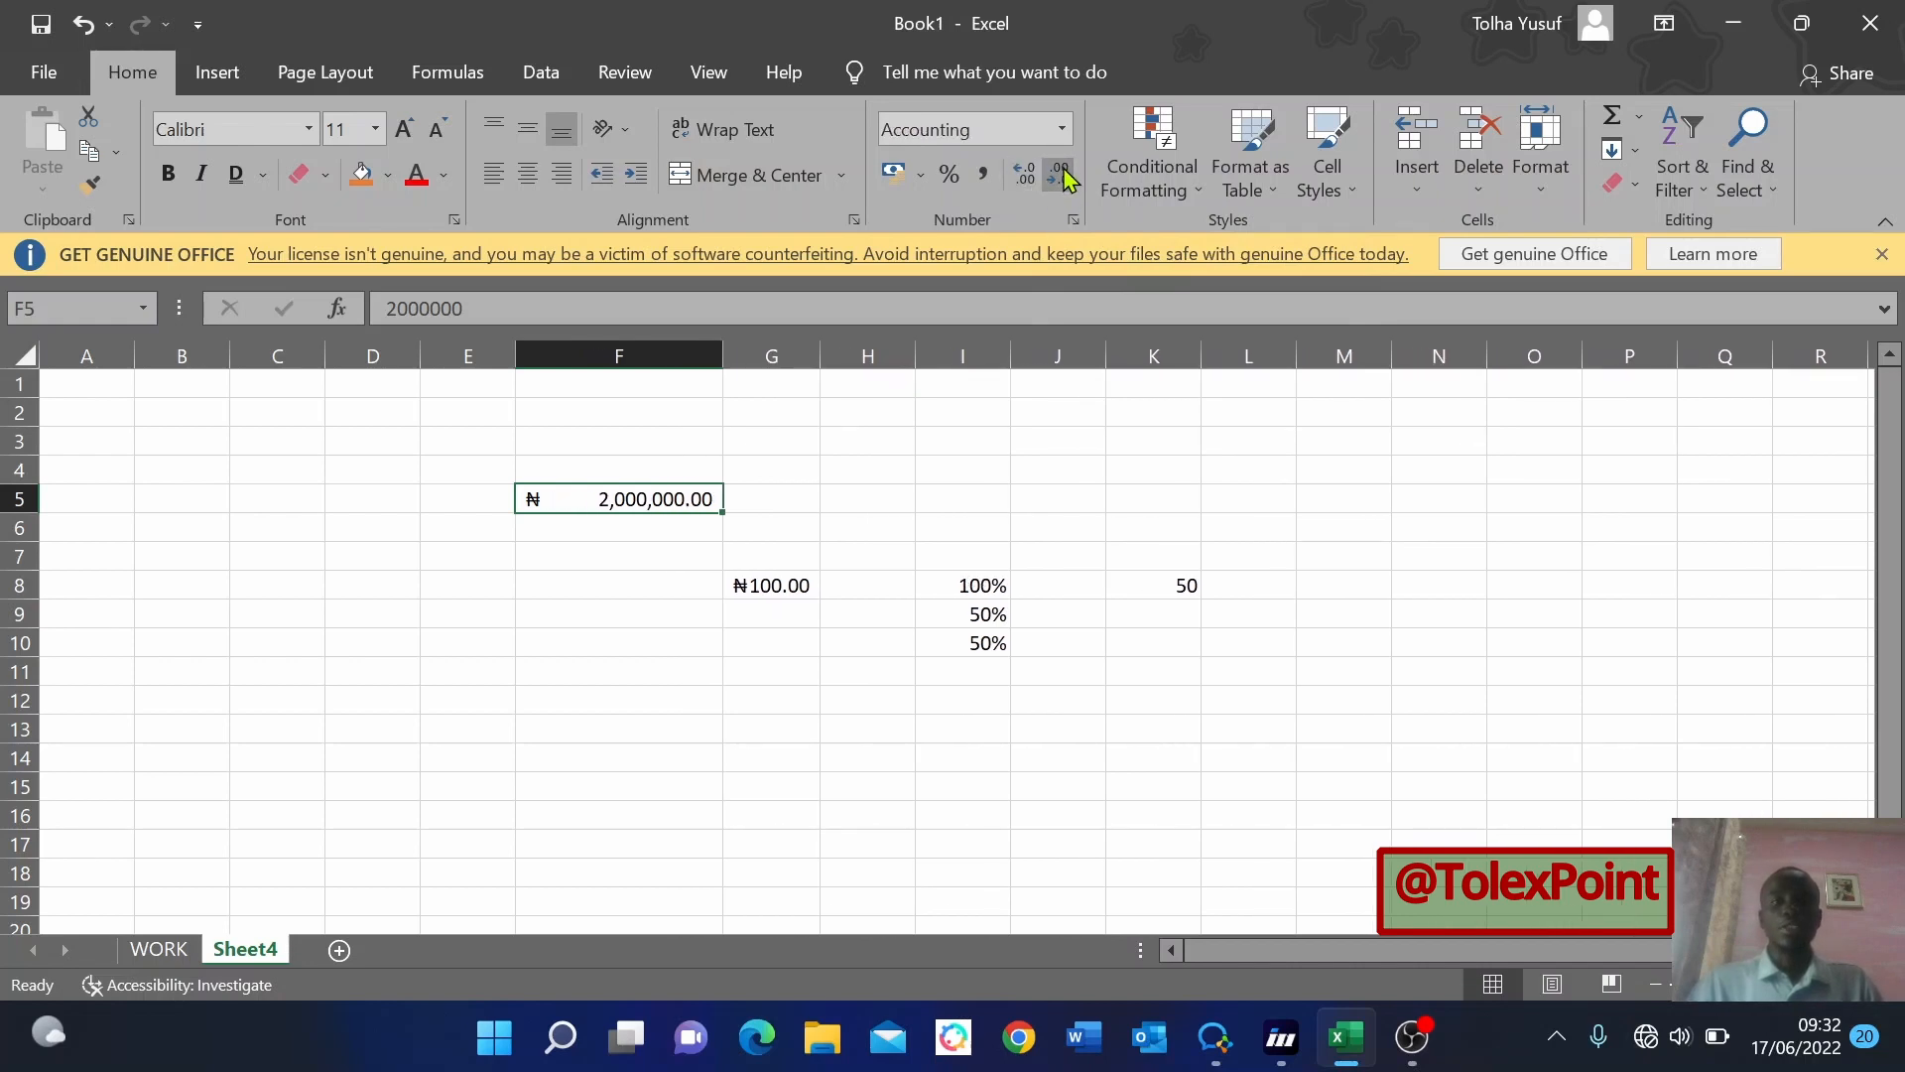
{"action": "left_click", "coordinate": [1064, 174]}
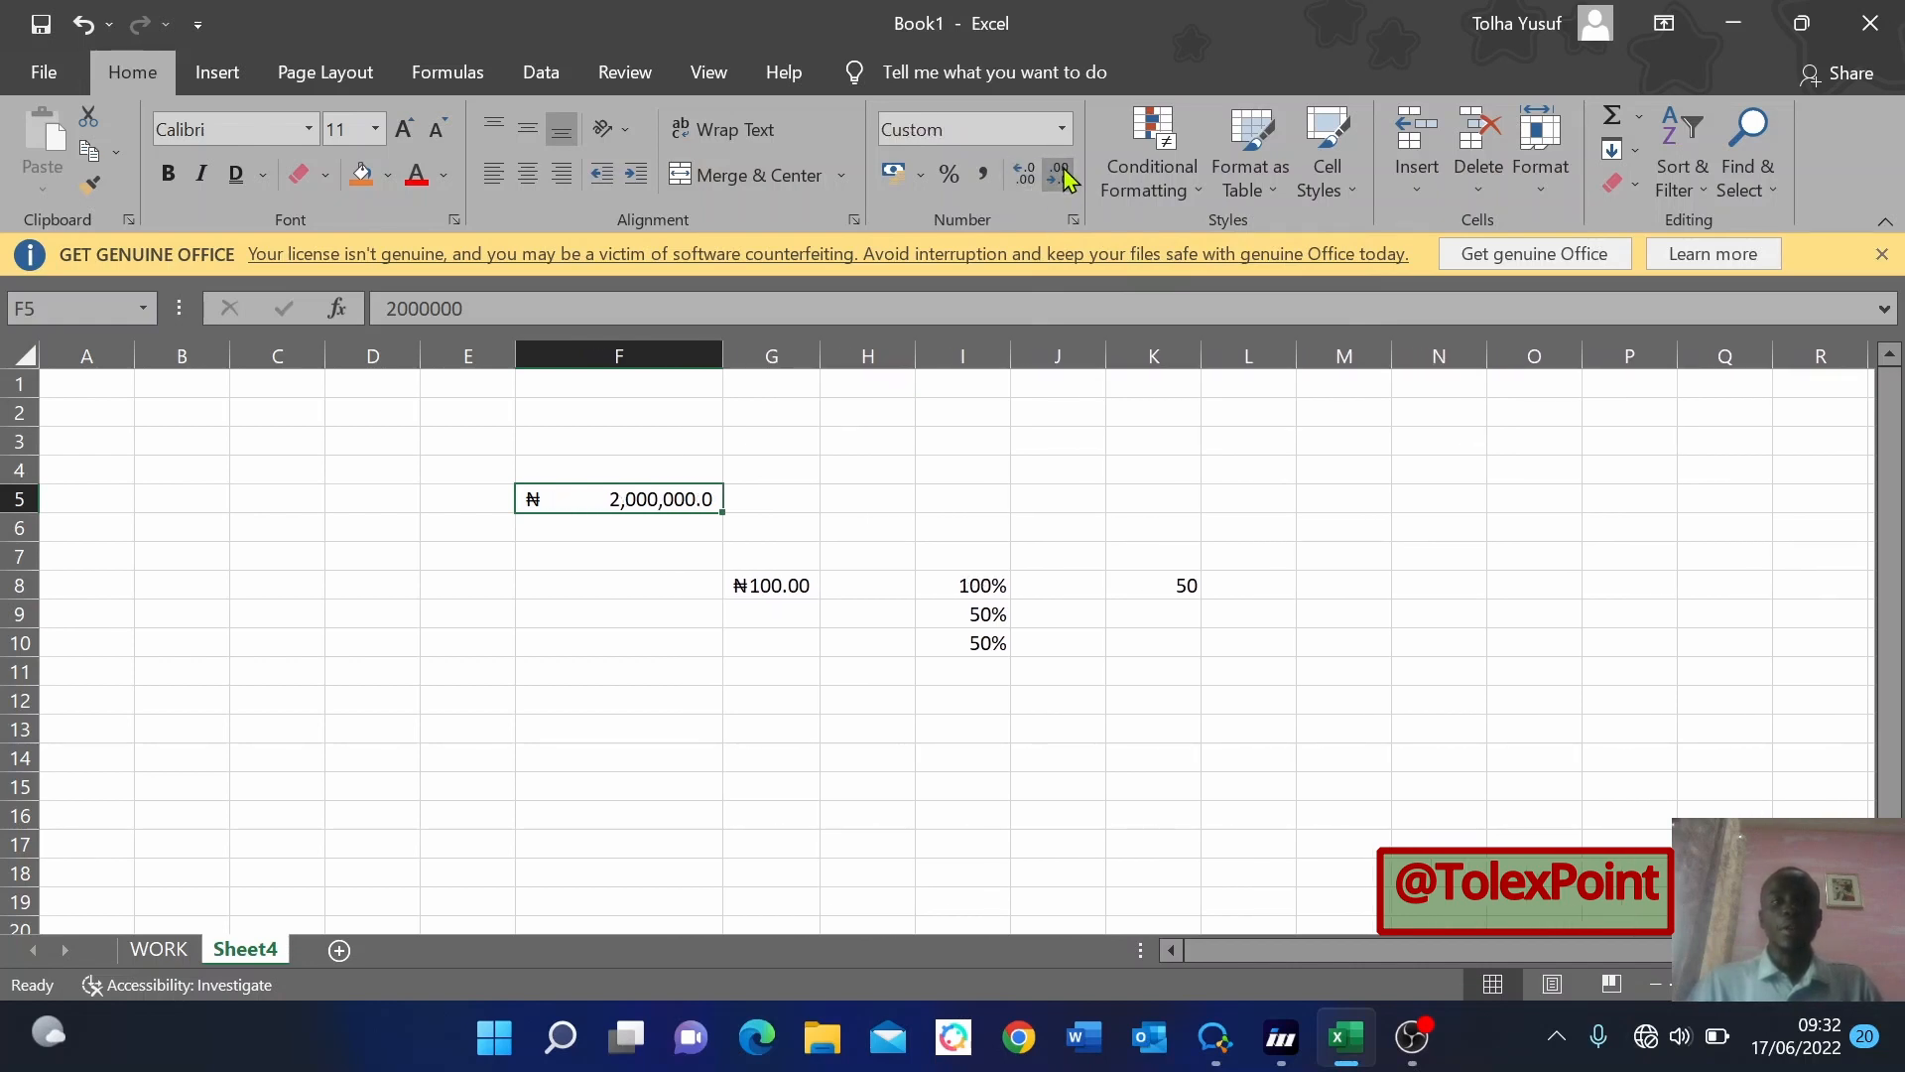
{"action": "left_click", "coordinate": [919, 536]}
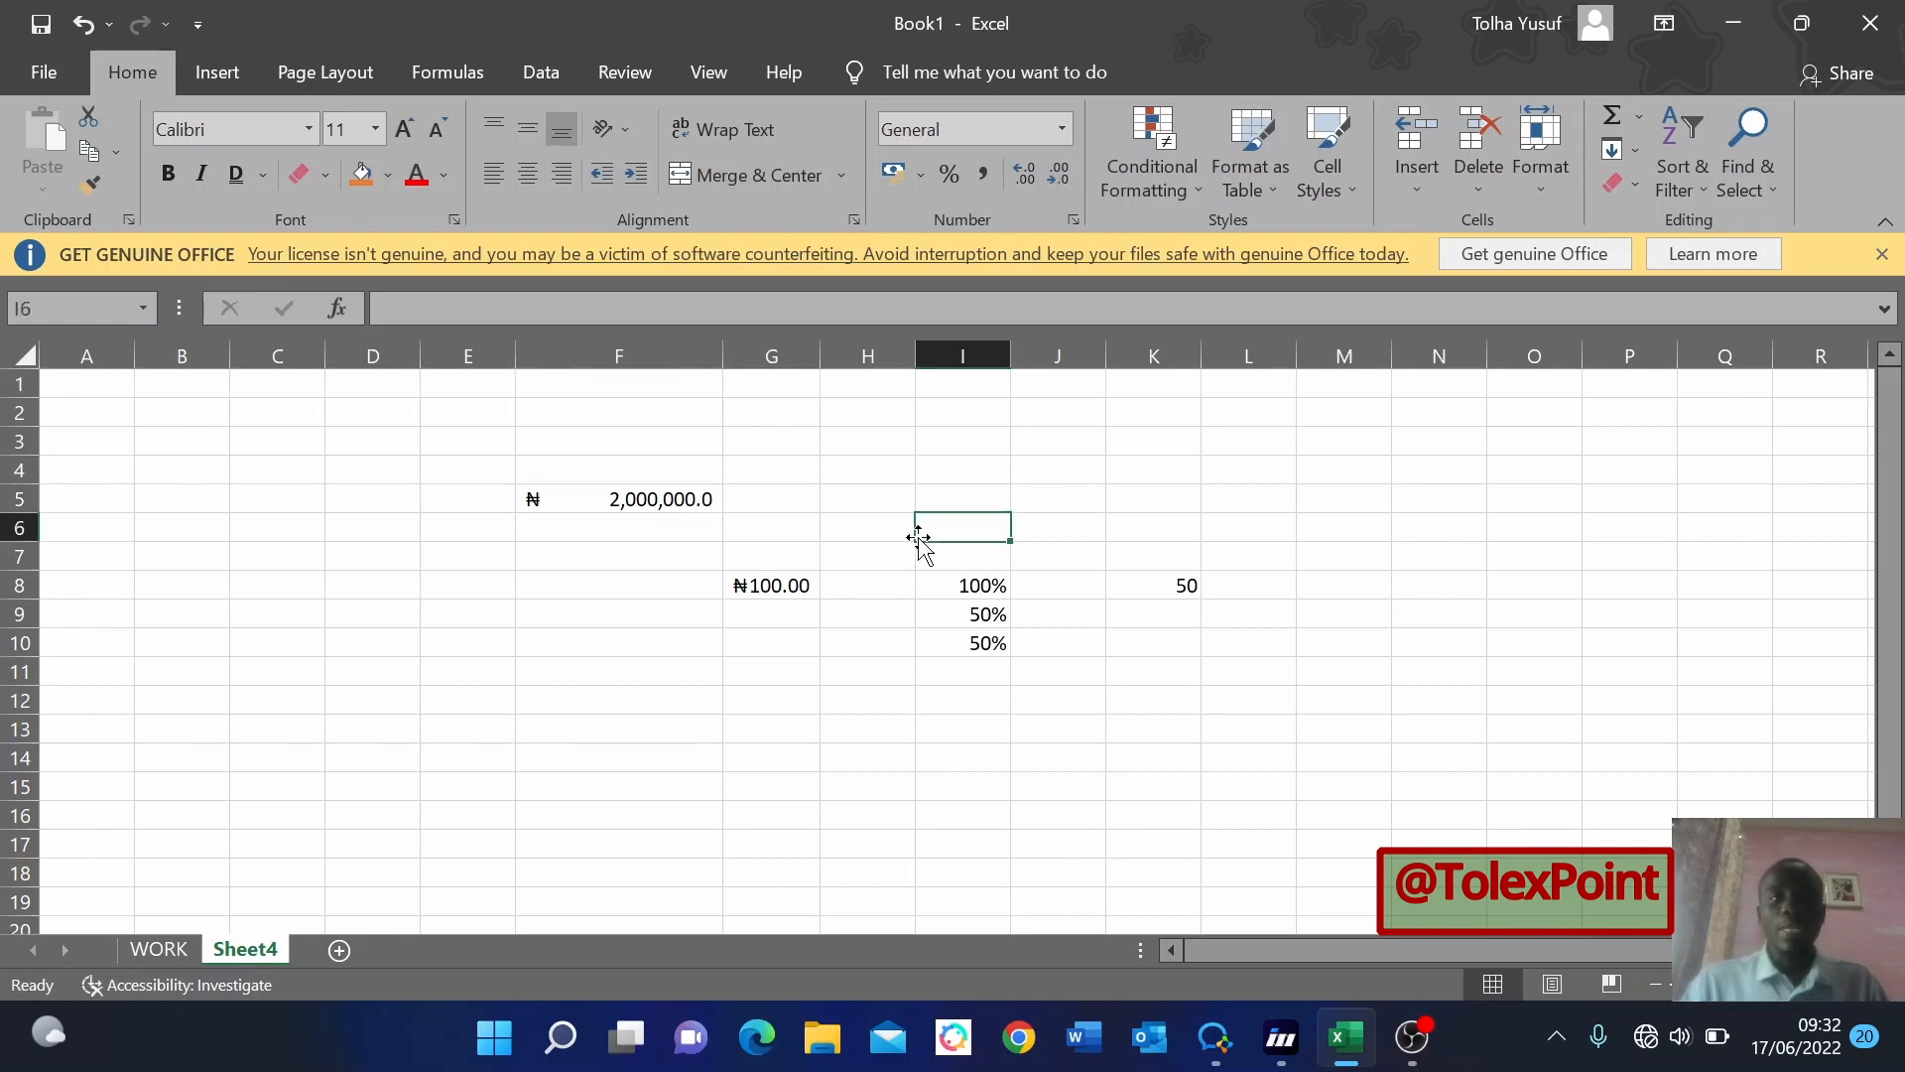
Return to the student score table on the WORK sheet.
{"action": "left_click", "coordinate": [159, 955]}
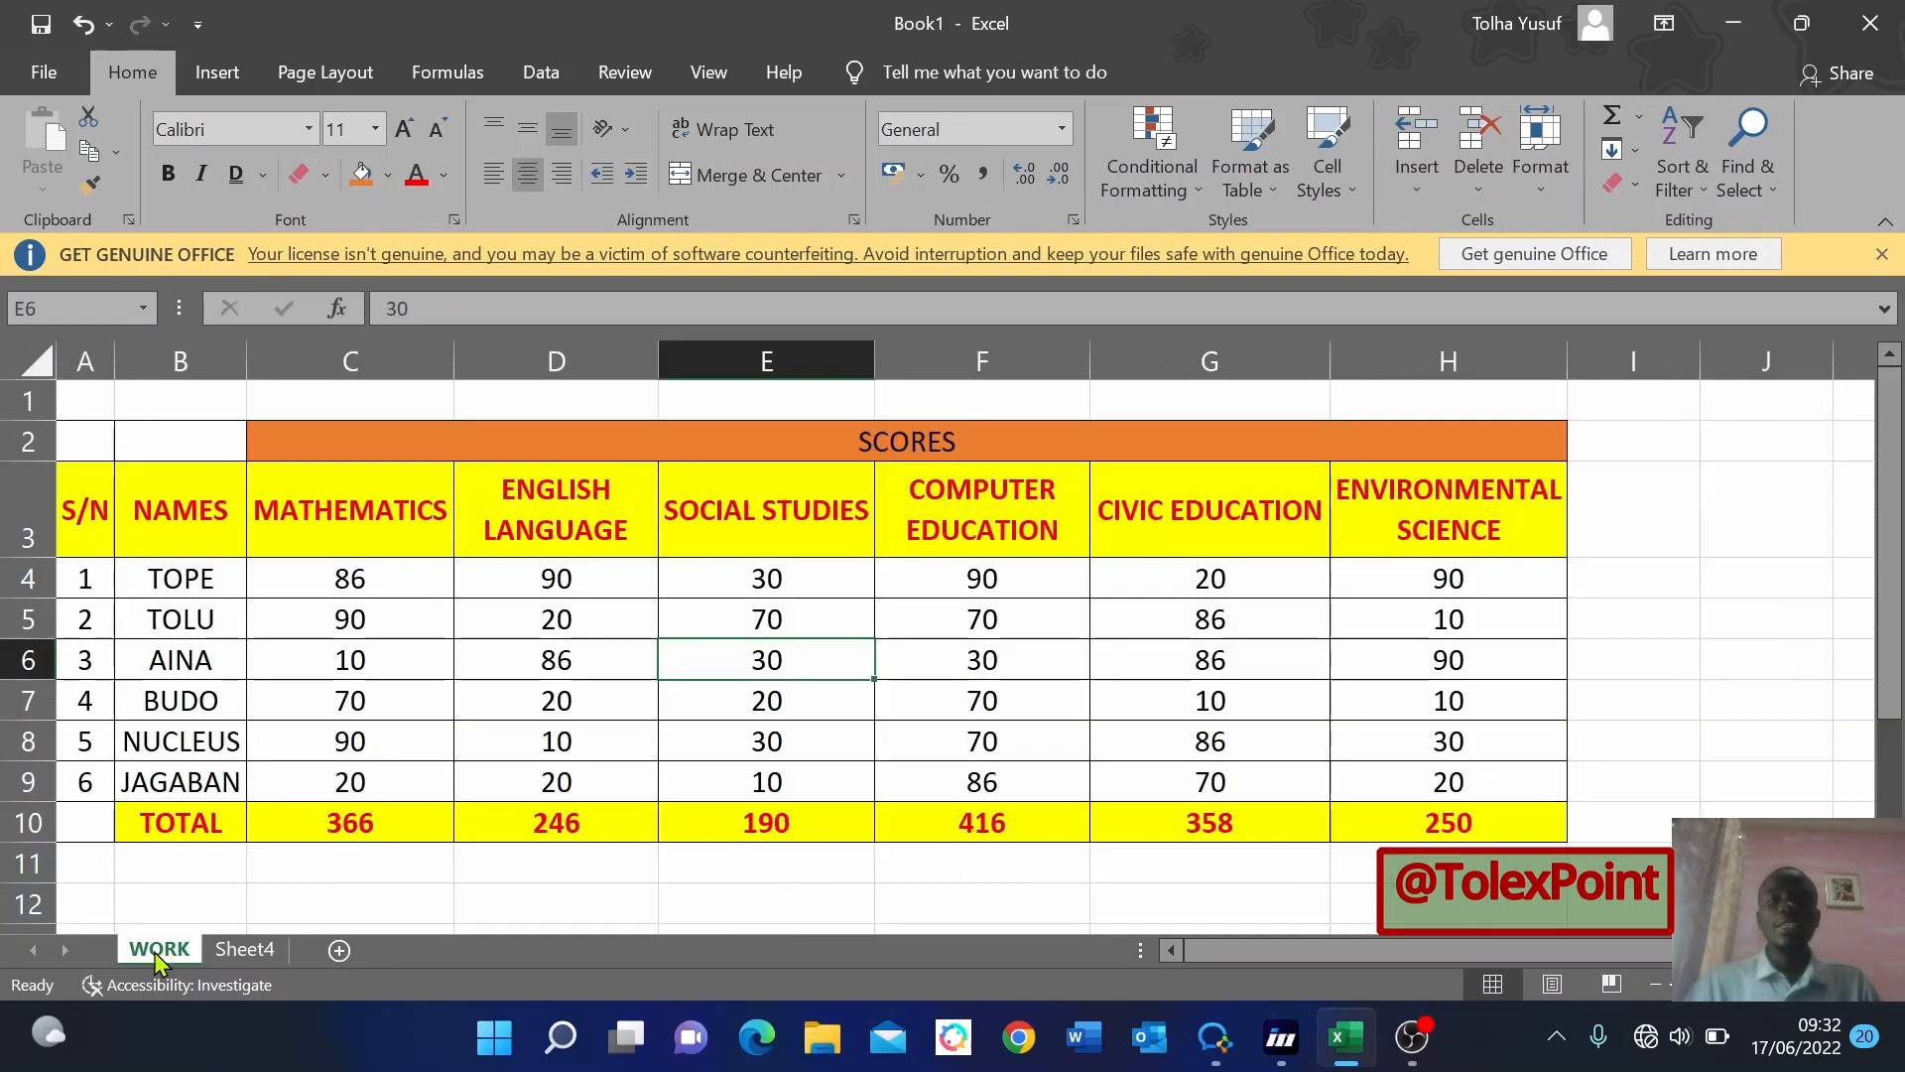
{"action": "left_click", "coordinate": [1054, 625]}
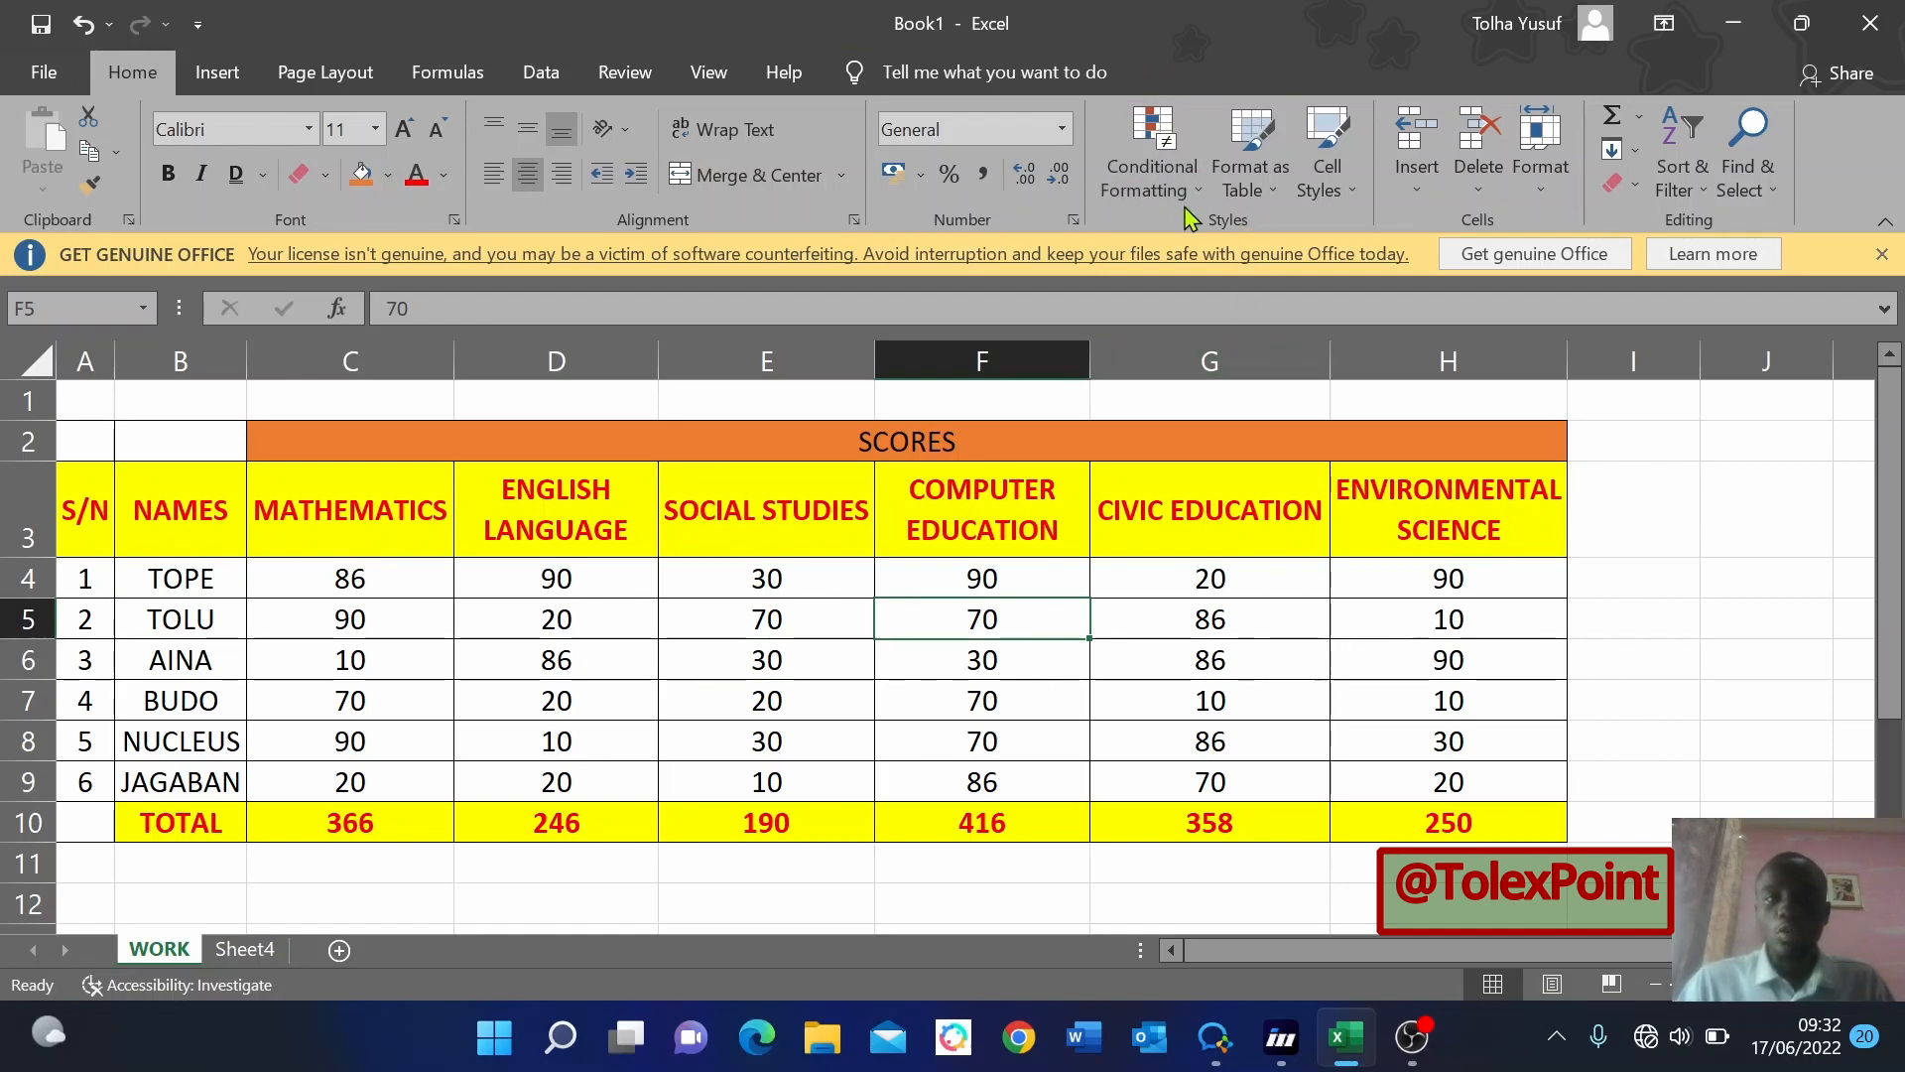
{"action": "left_click", "coordinate": [1101, 613]}
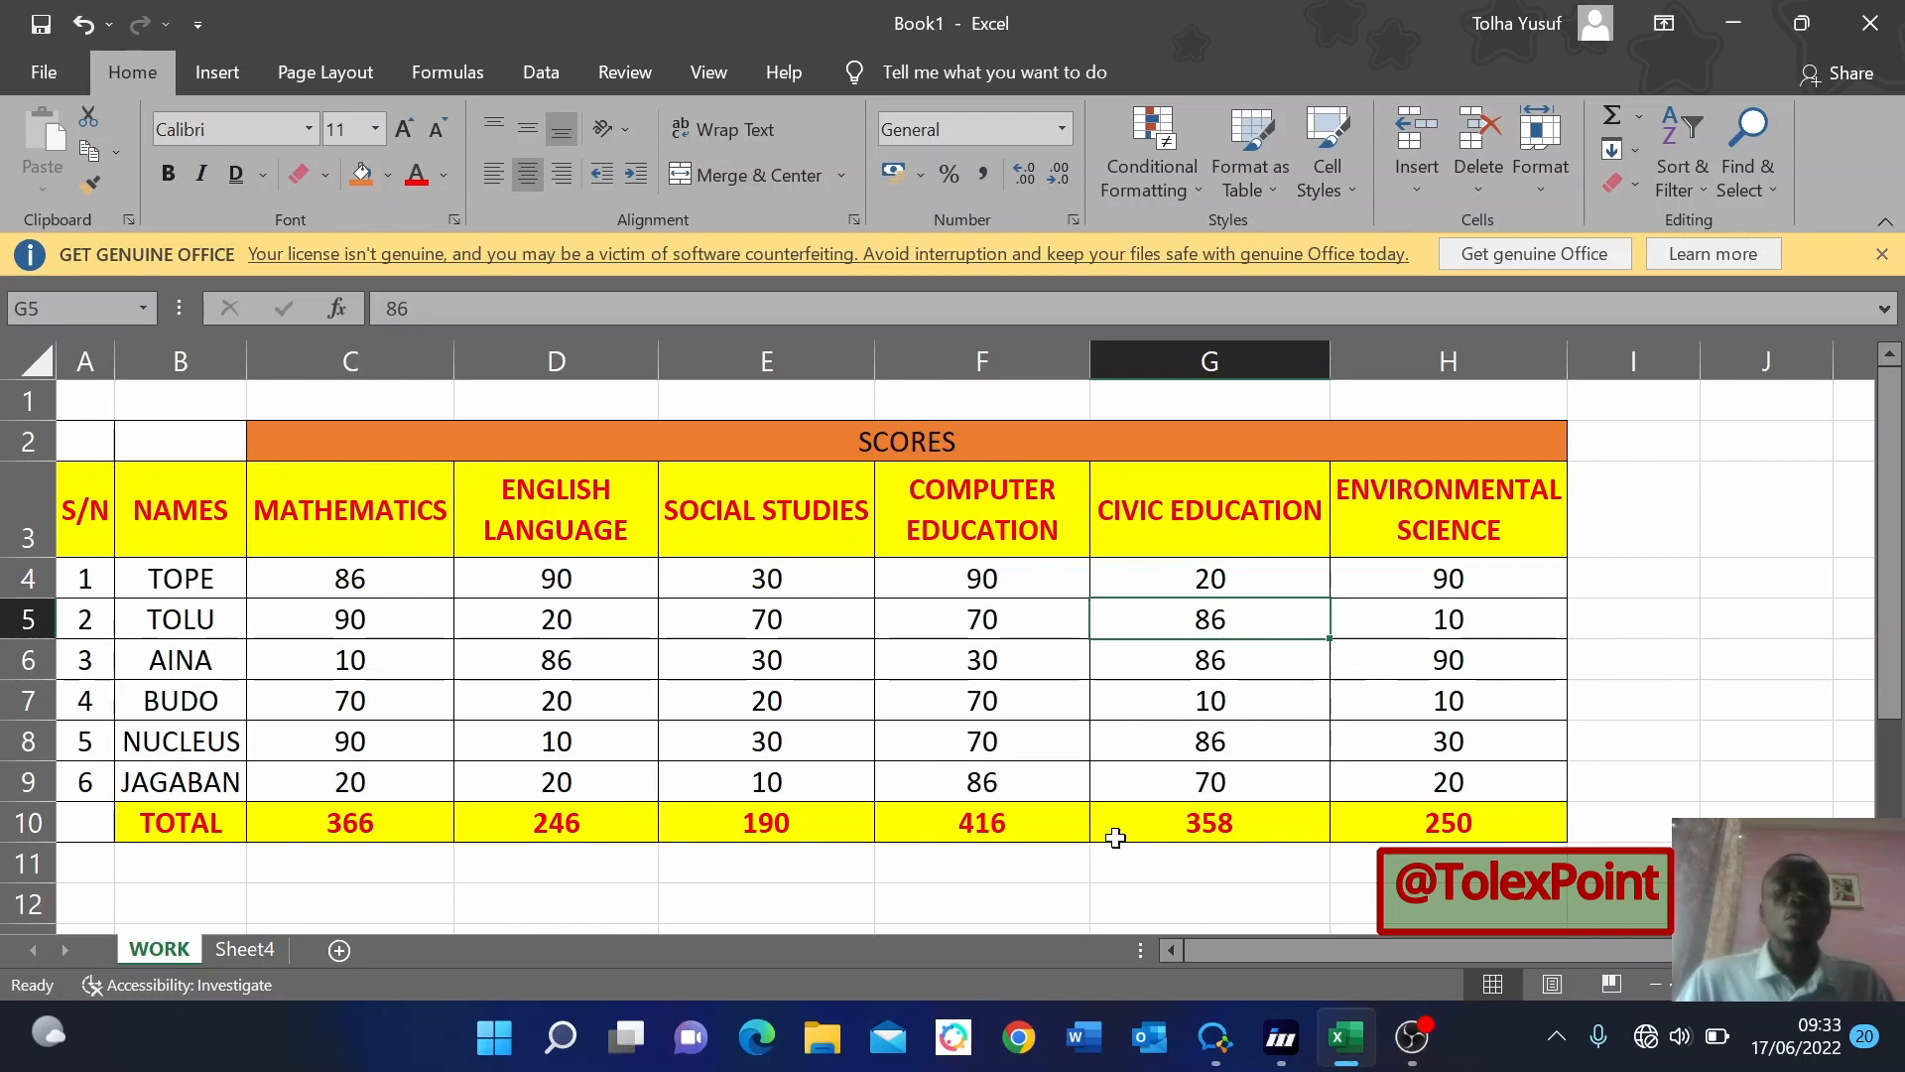
{"action": "left_click", "coordinate": [709, 663]}
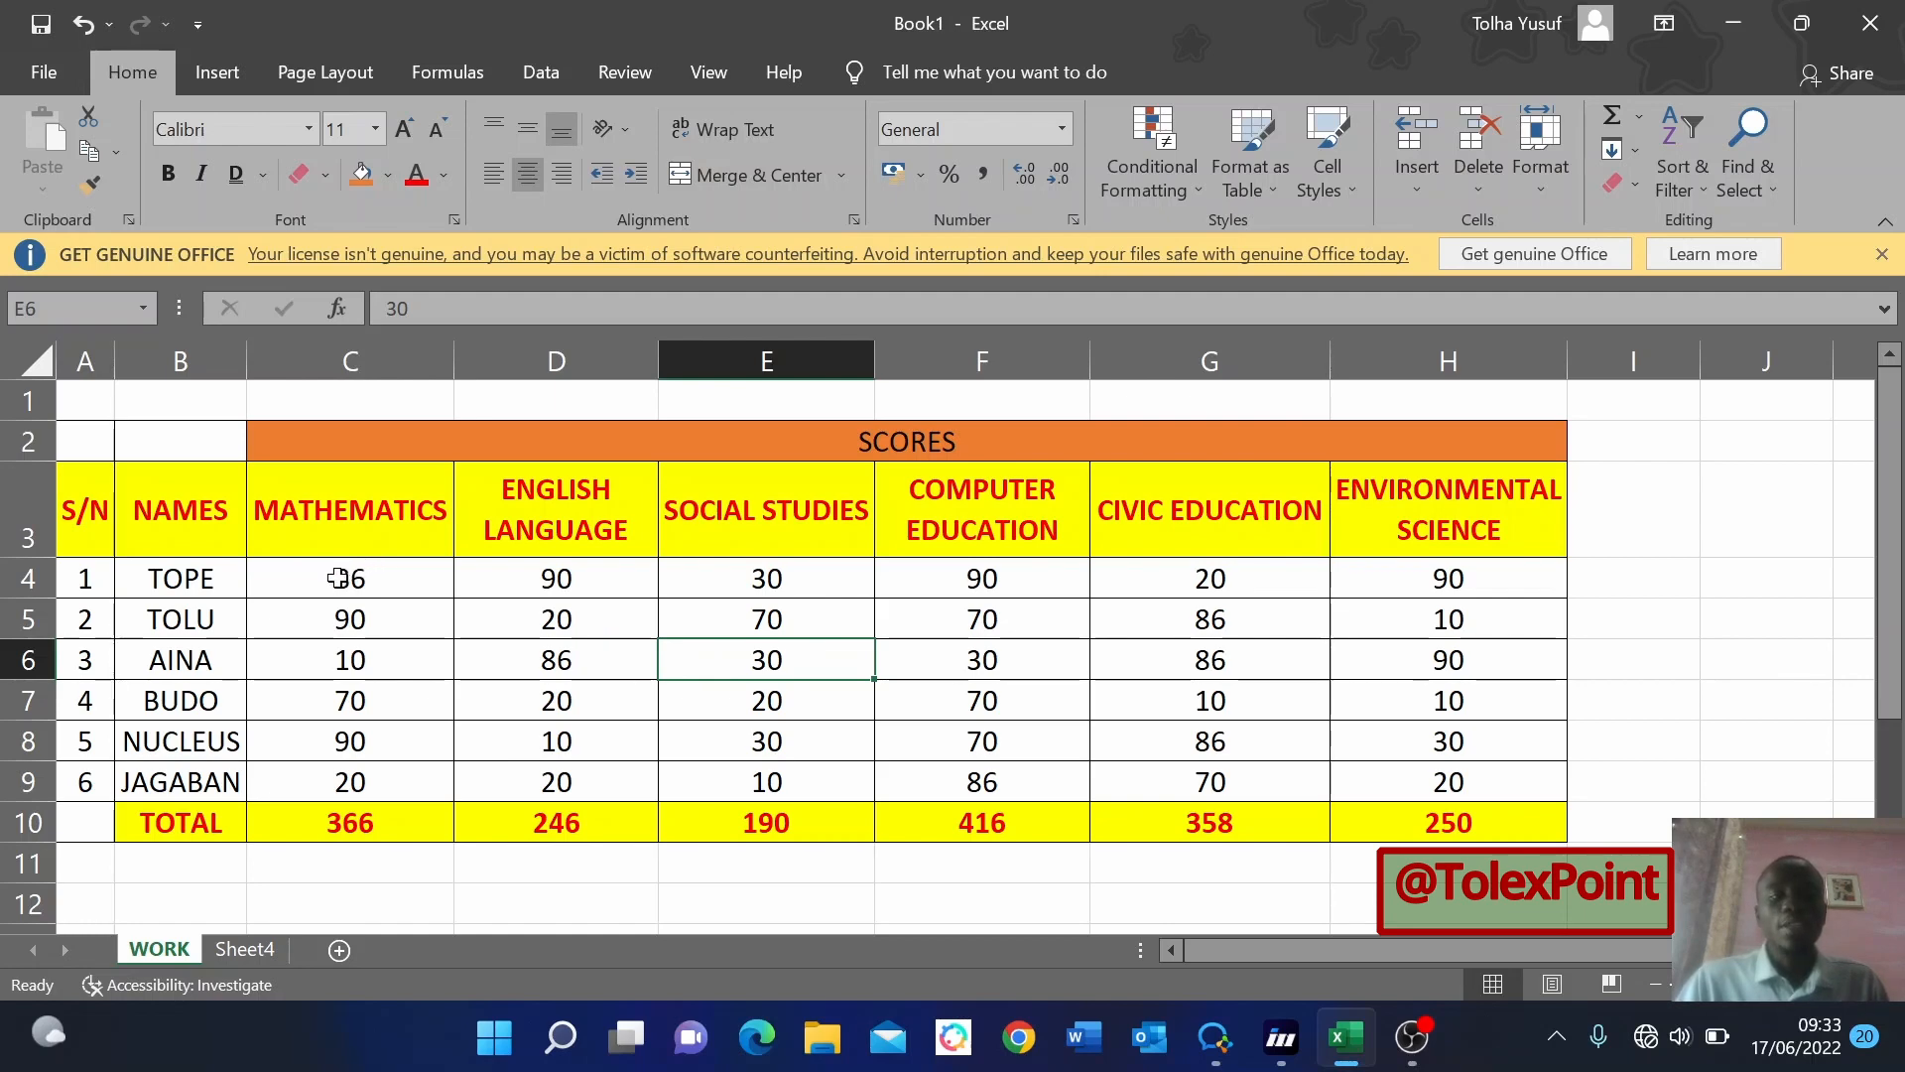
Highlight scores greater than 50 in C4:H9 with a conditional formatting rule using Green Fill with Dark Green Text.
{"action": "left_click_drag", "start_coordinate": [338, 579], "coordinate": [1446, 770]}
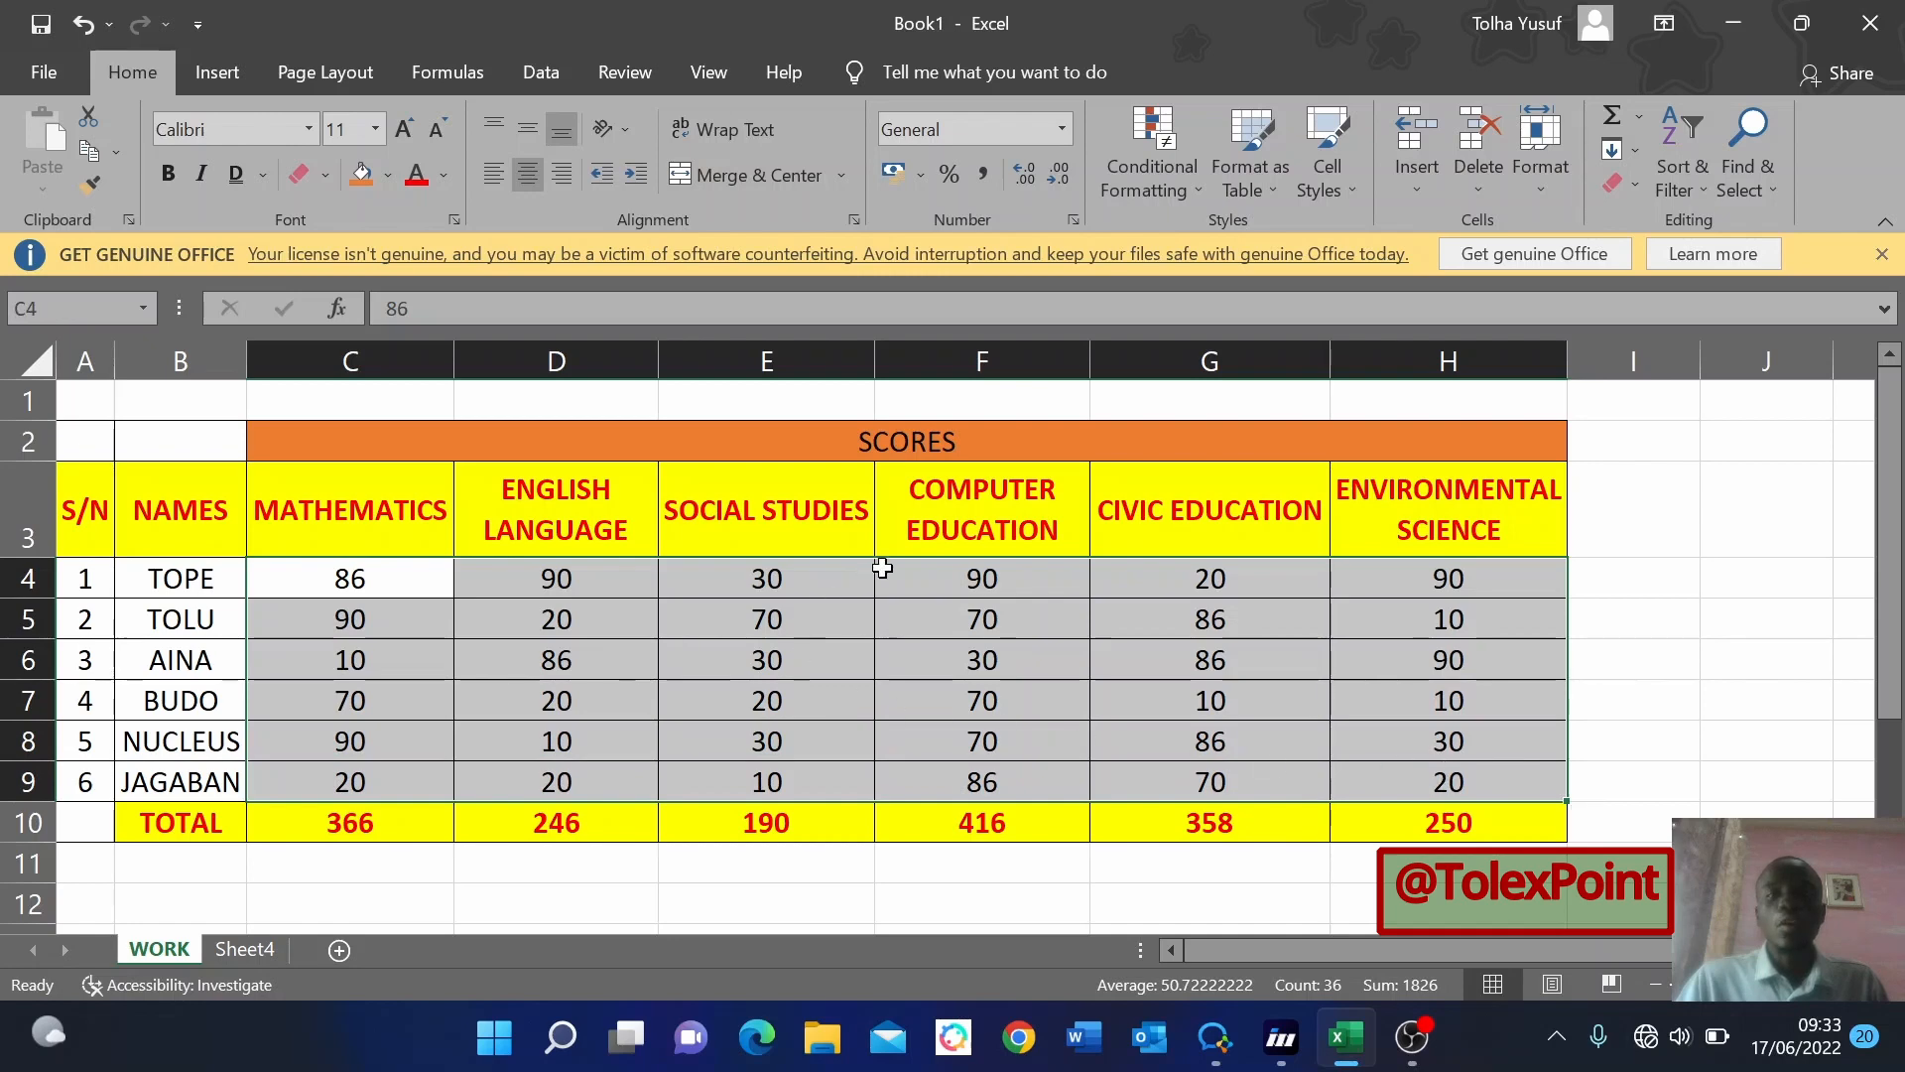
{"action": "left_click", "coordinate": [1196, 183]}
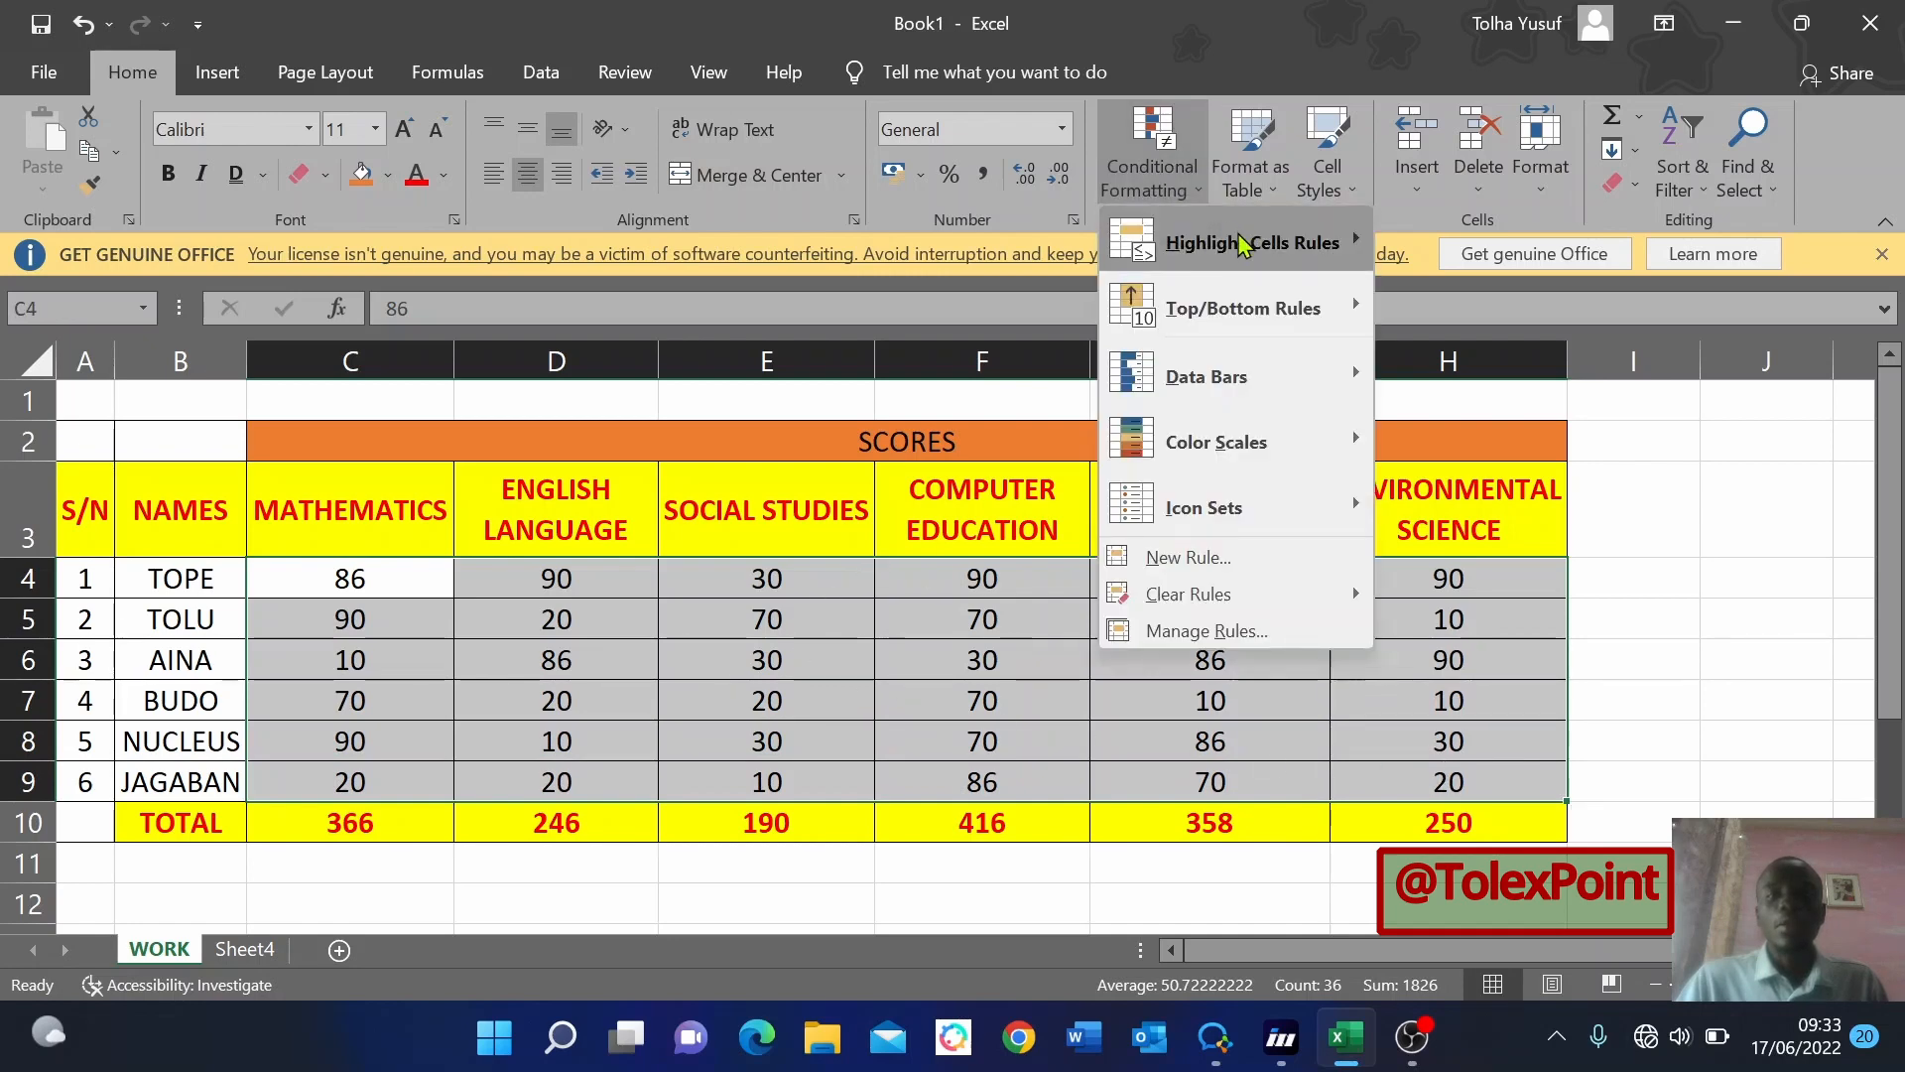
{"action": "mouse_move", "coordinate": [1243, 243]}
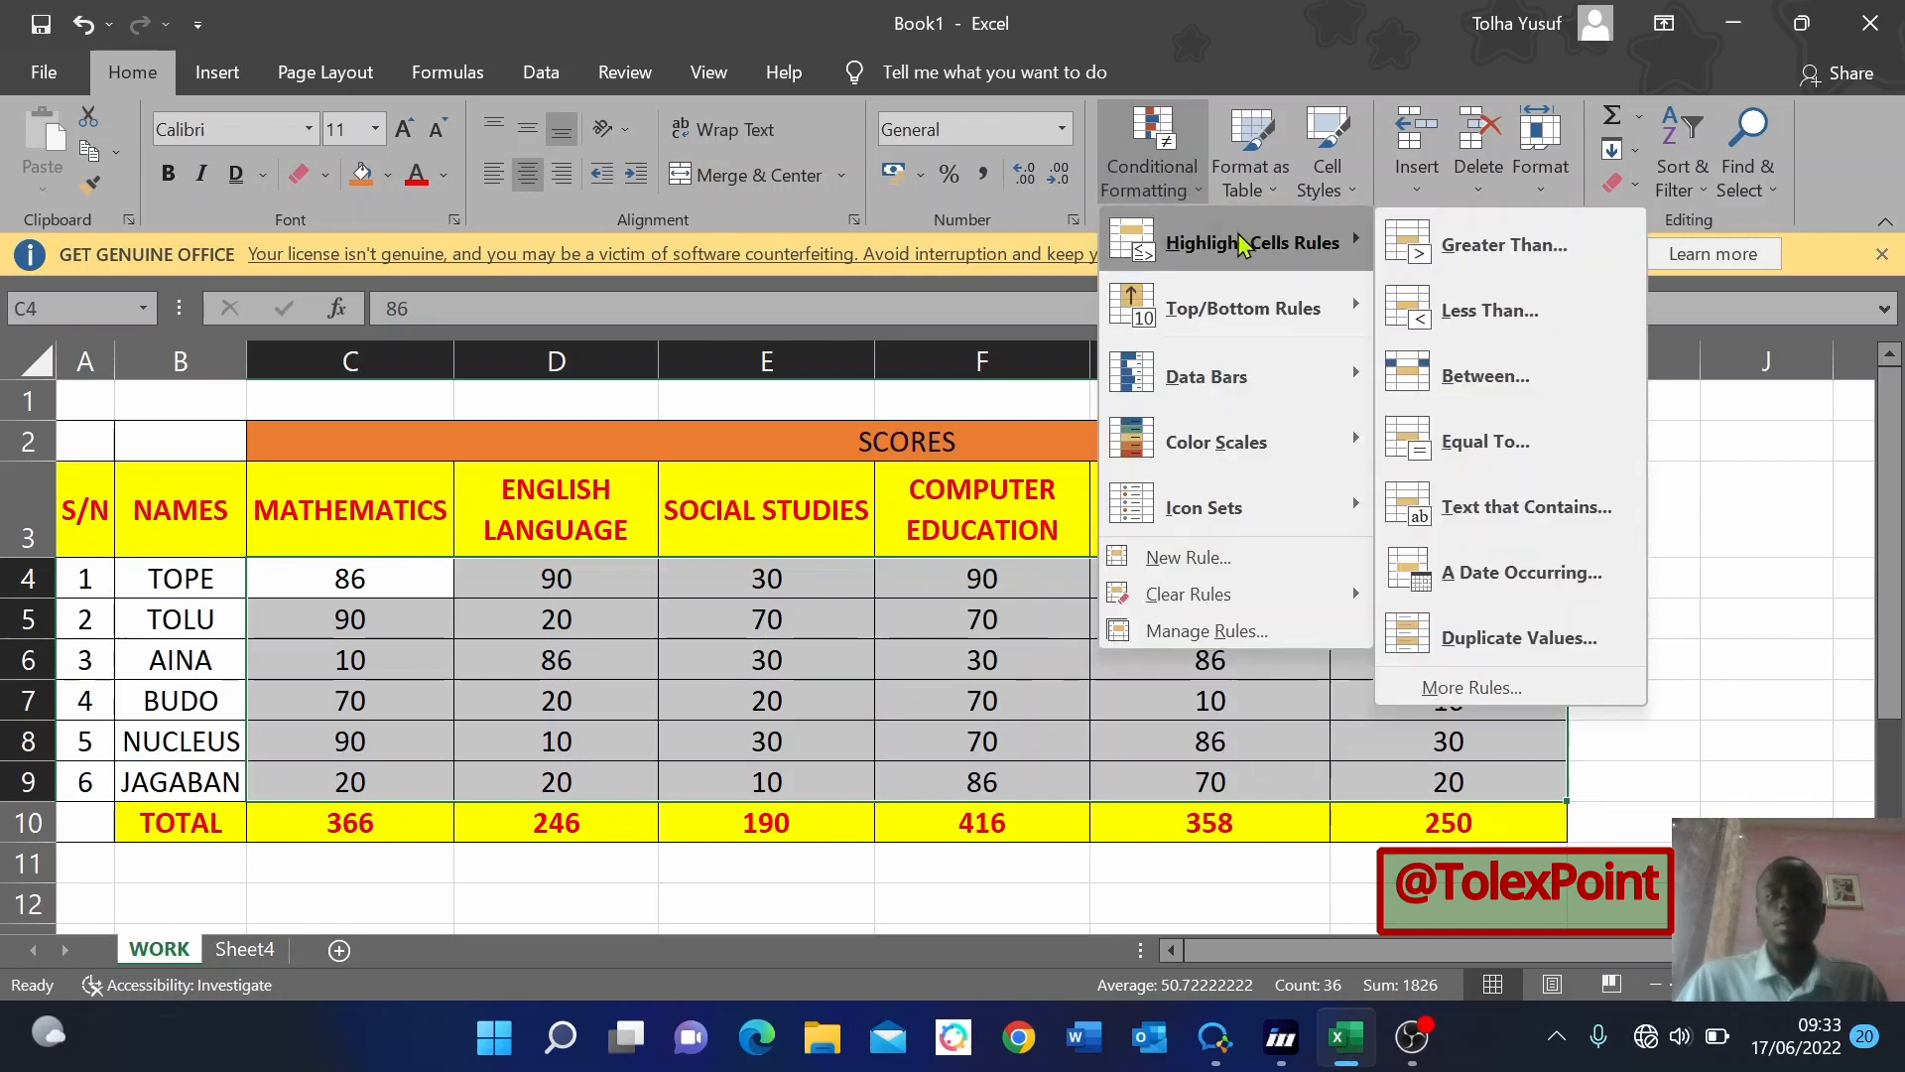
{"action": "left_click", "coordinate": [1560, 239]}
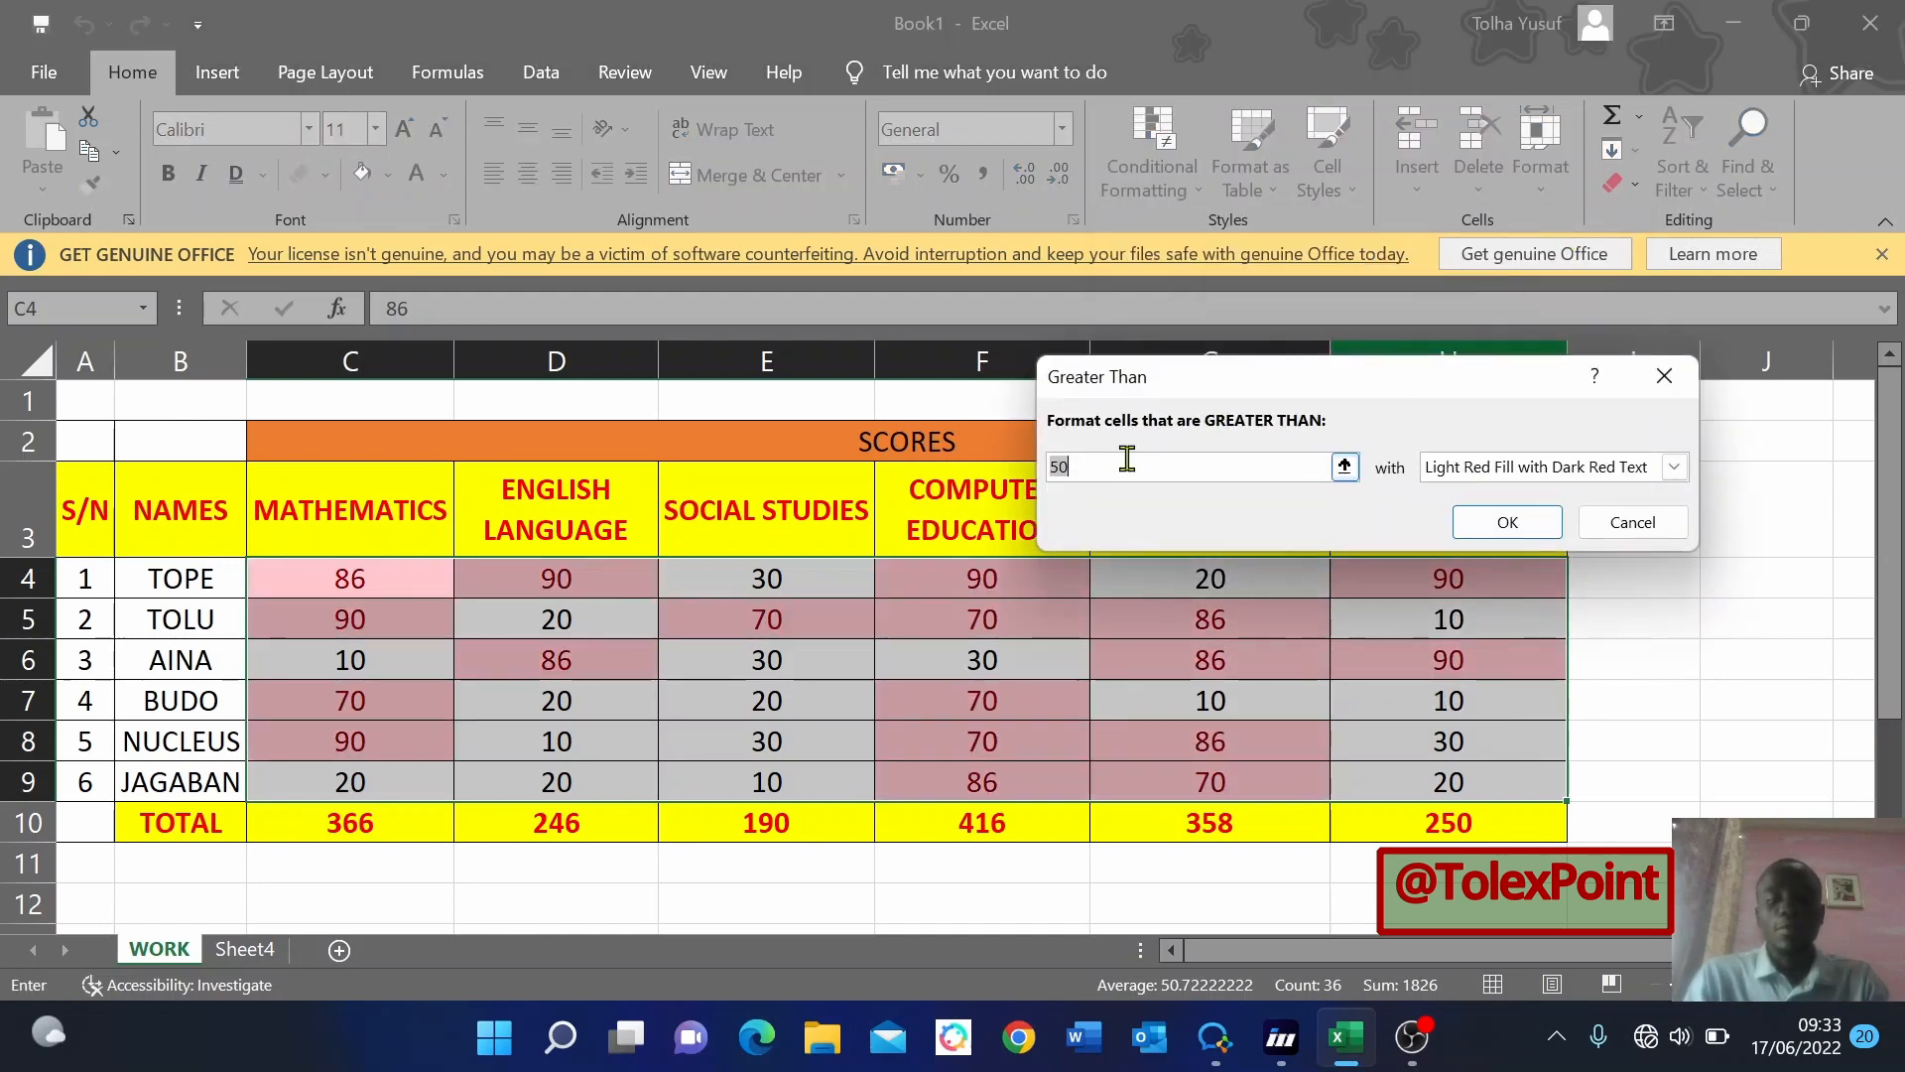
{"action": "type", "text": "50"}
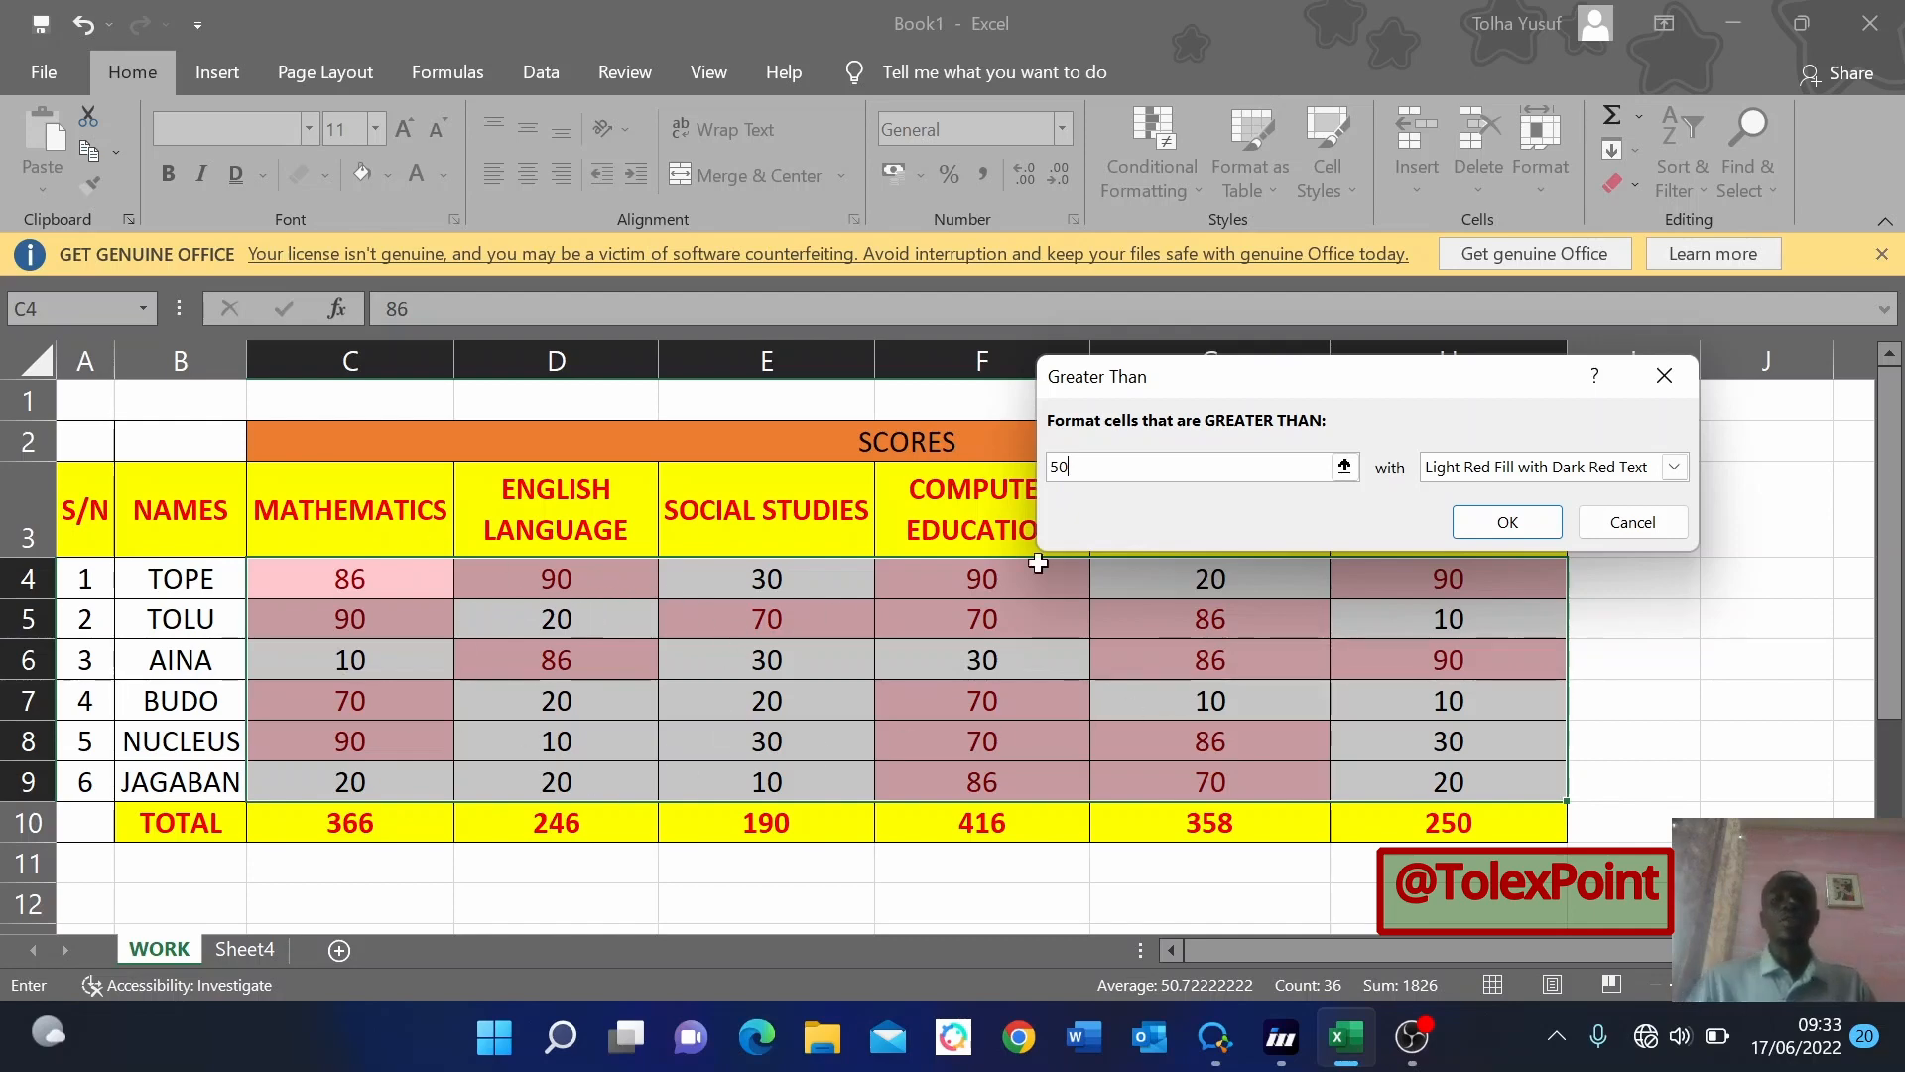
{"action": "left_click", "coordinate": [1675, 469]}
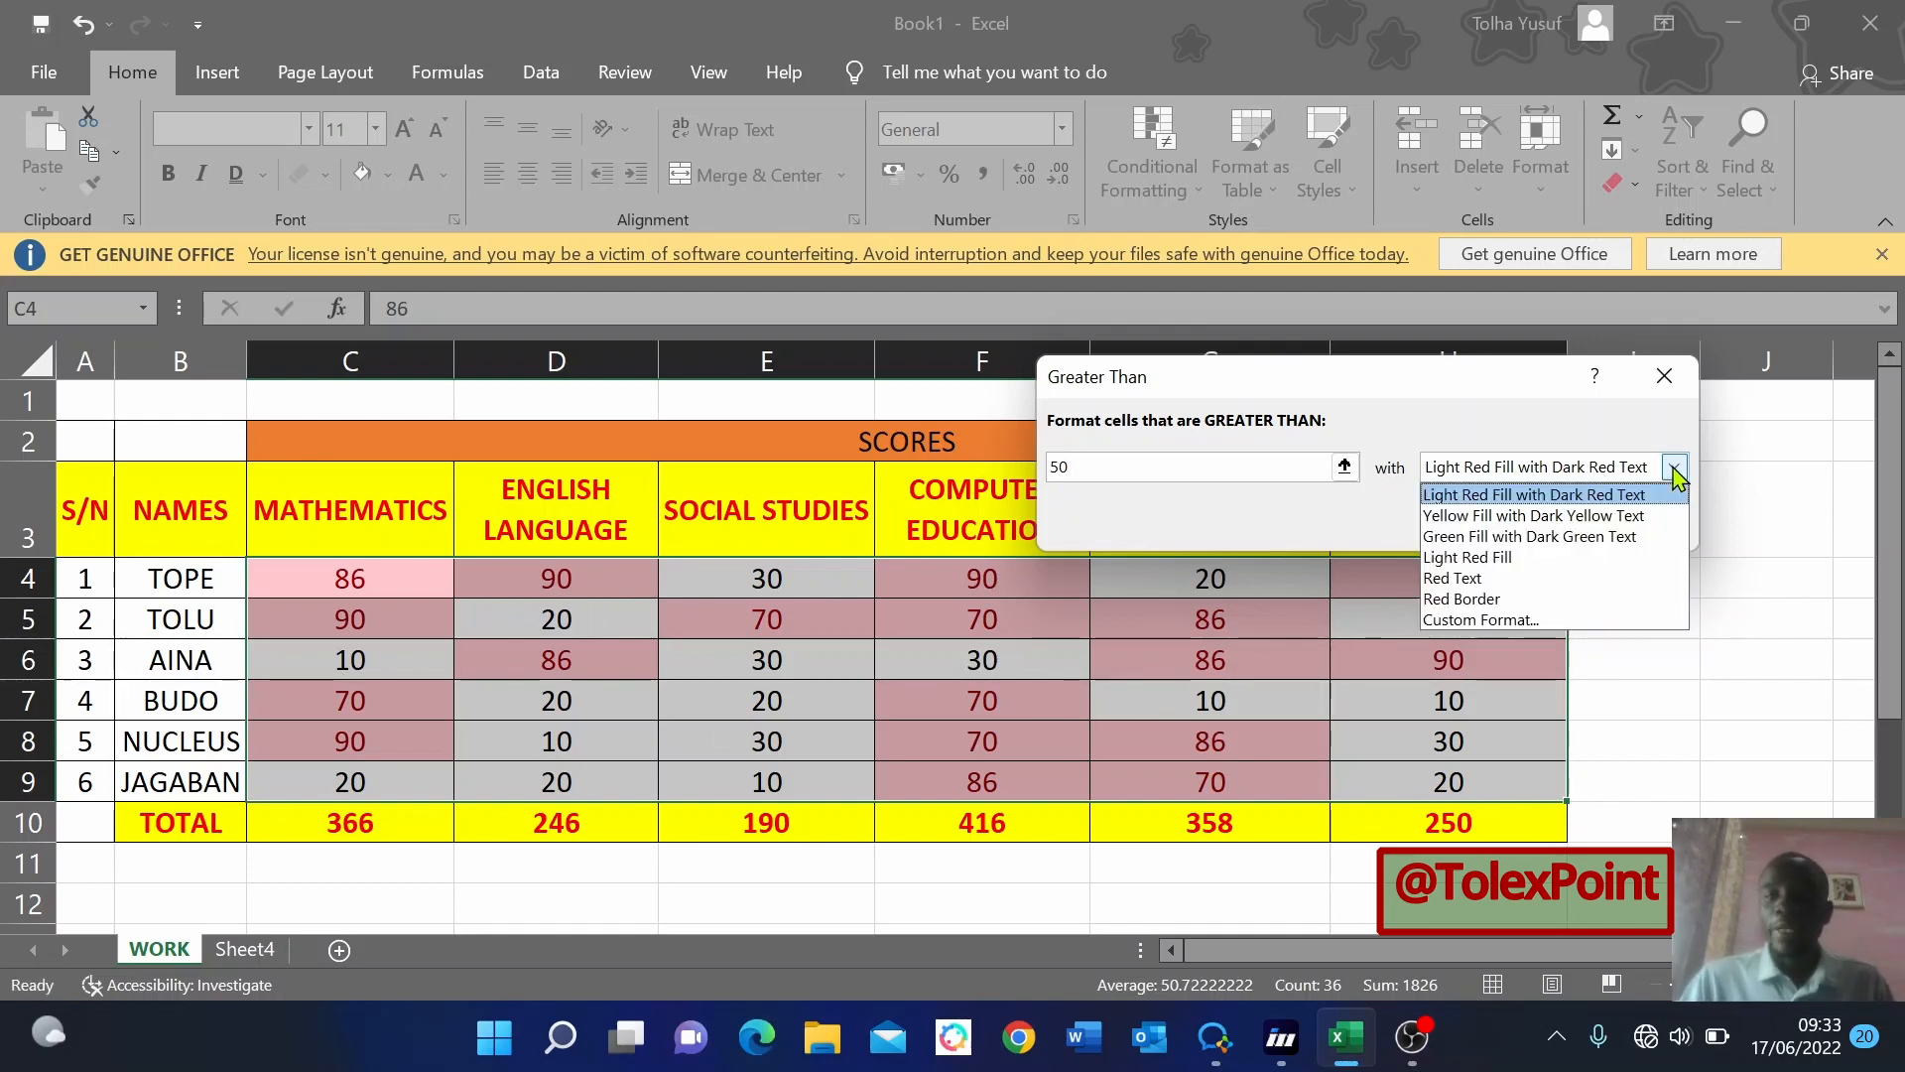
{"action": "left_click", "coordinate": [1618, 540]}
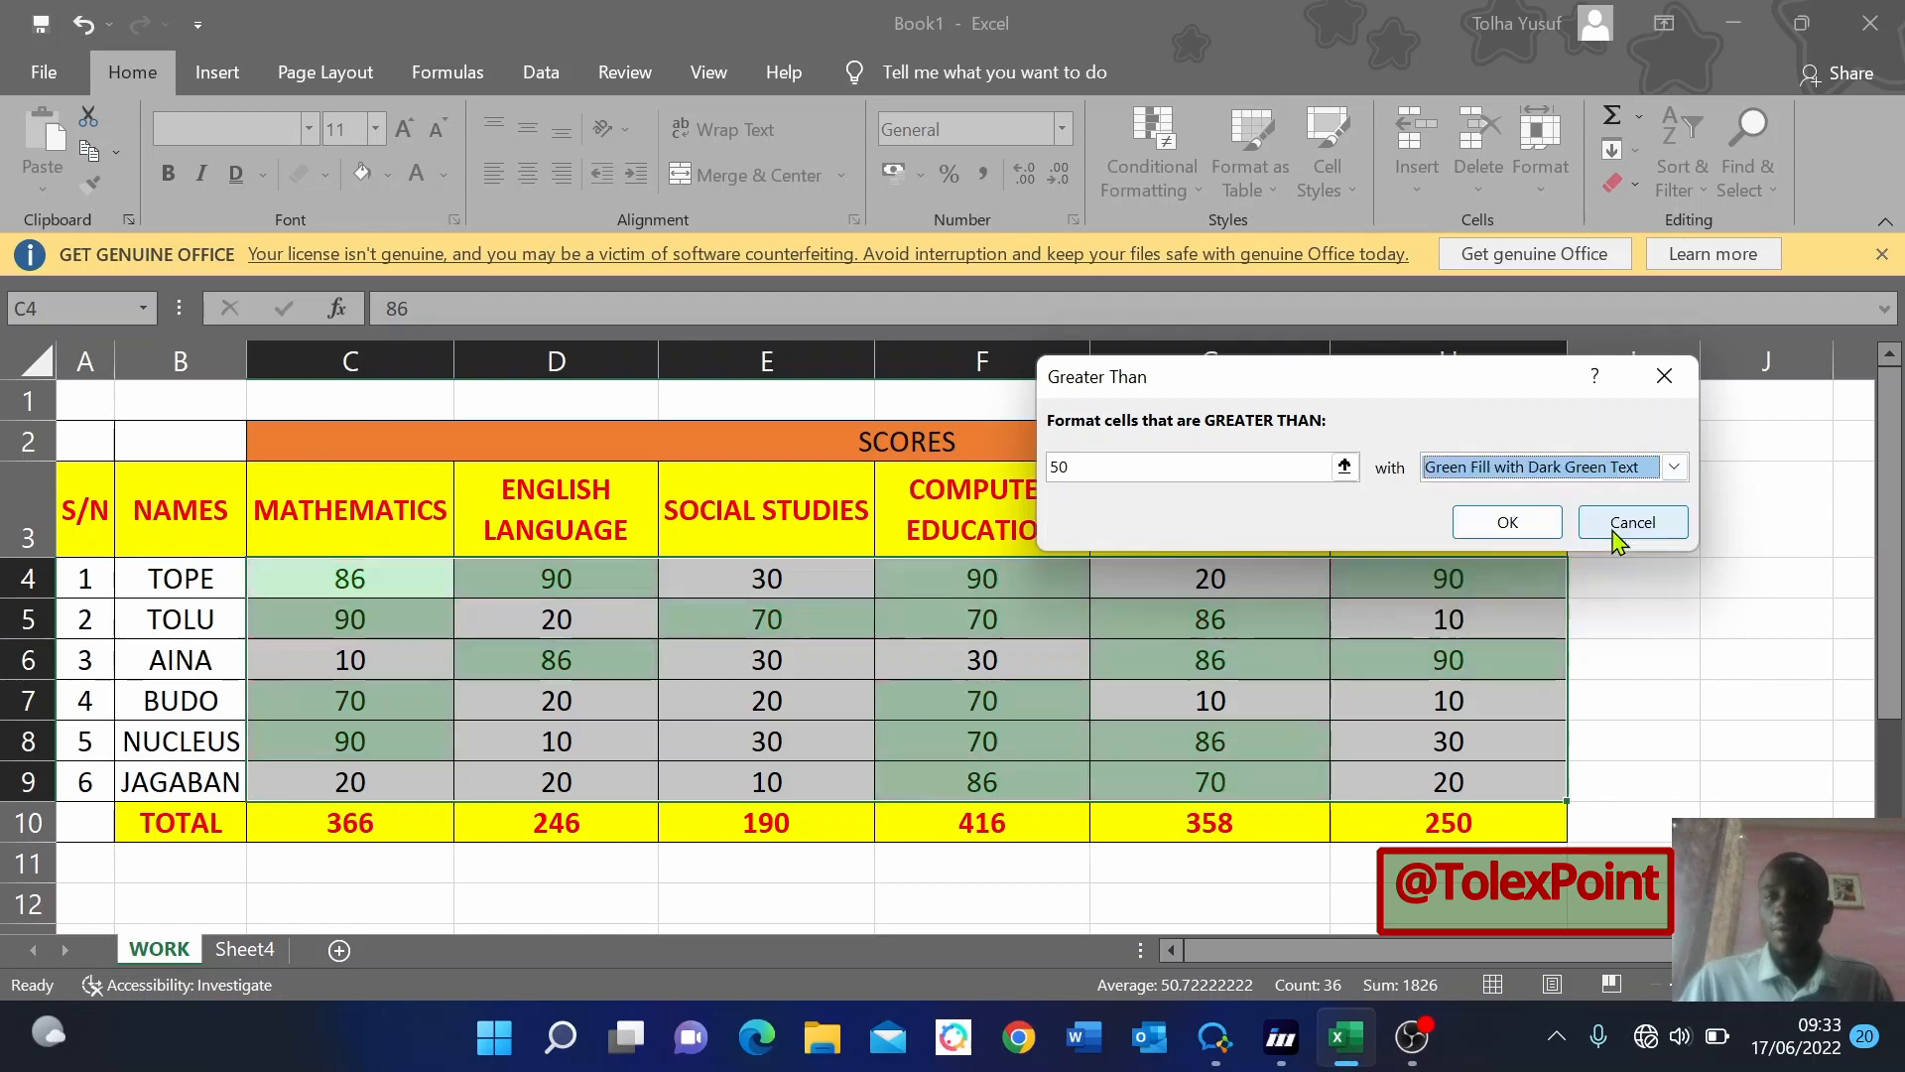
{"action": "left_click", "coordinate": [1500, 523]}
{"action": "left_click", "coordinate": [1212, 659]}
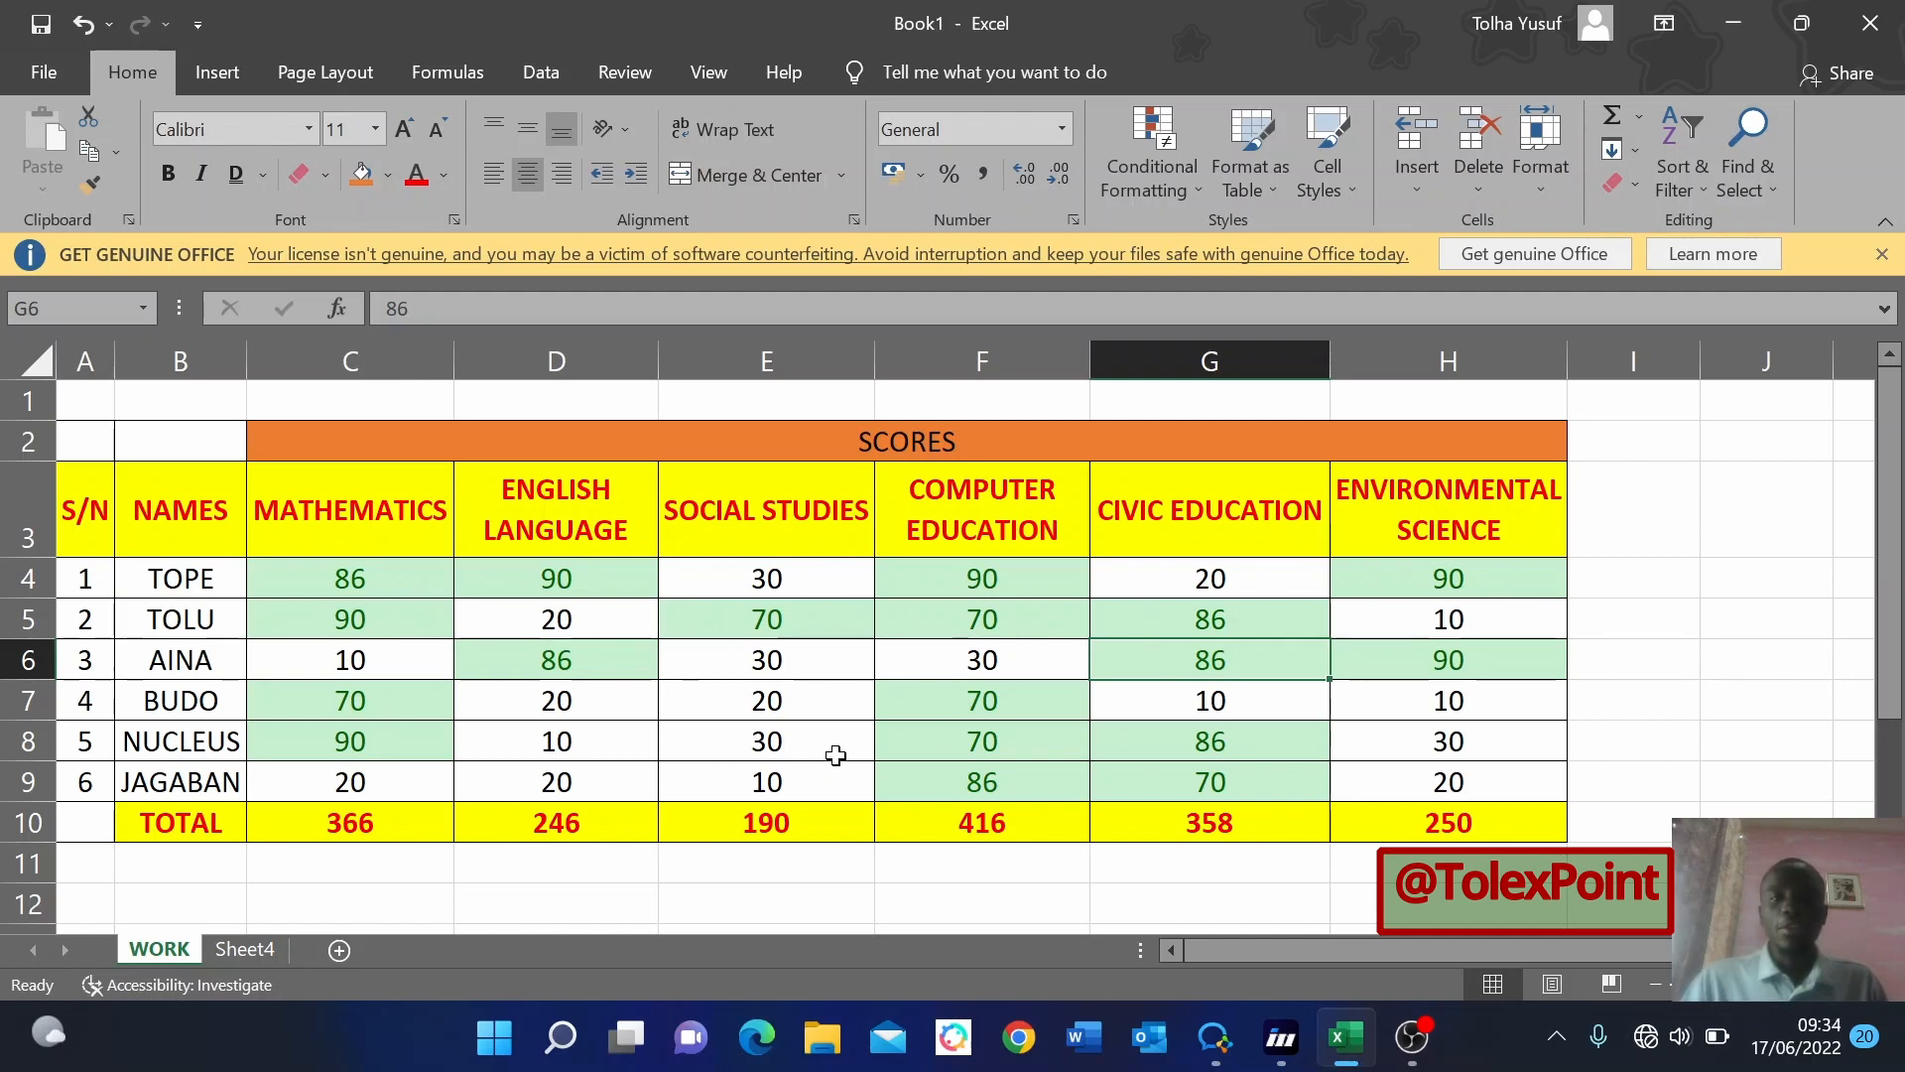
Apply a less-than-50 conditional formatting rule with Light Red Fill with Dark Red Text to cell G6.
{"action": "left_click", "coordinate": [1188, 188]}
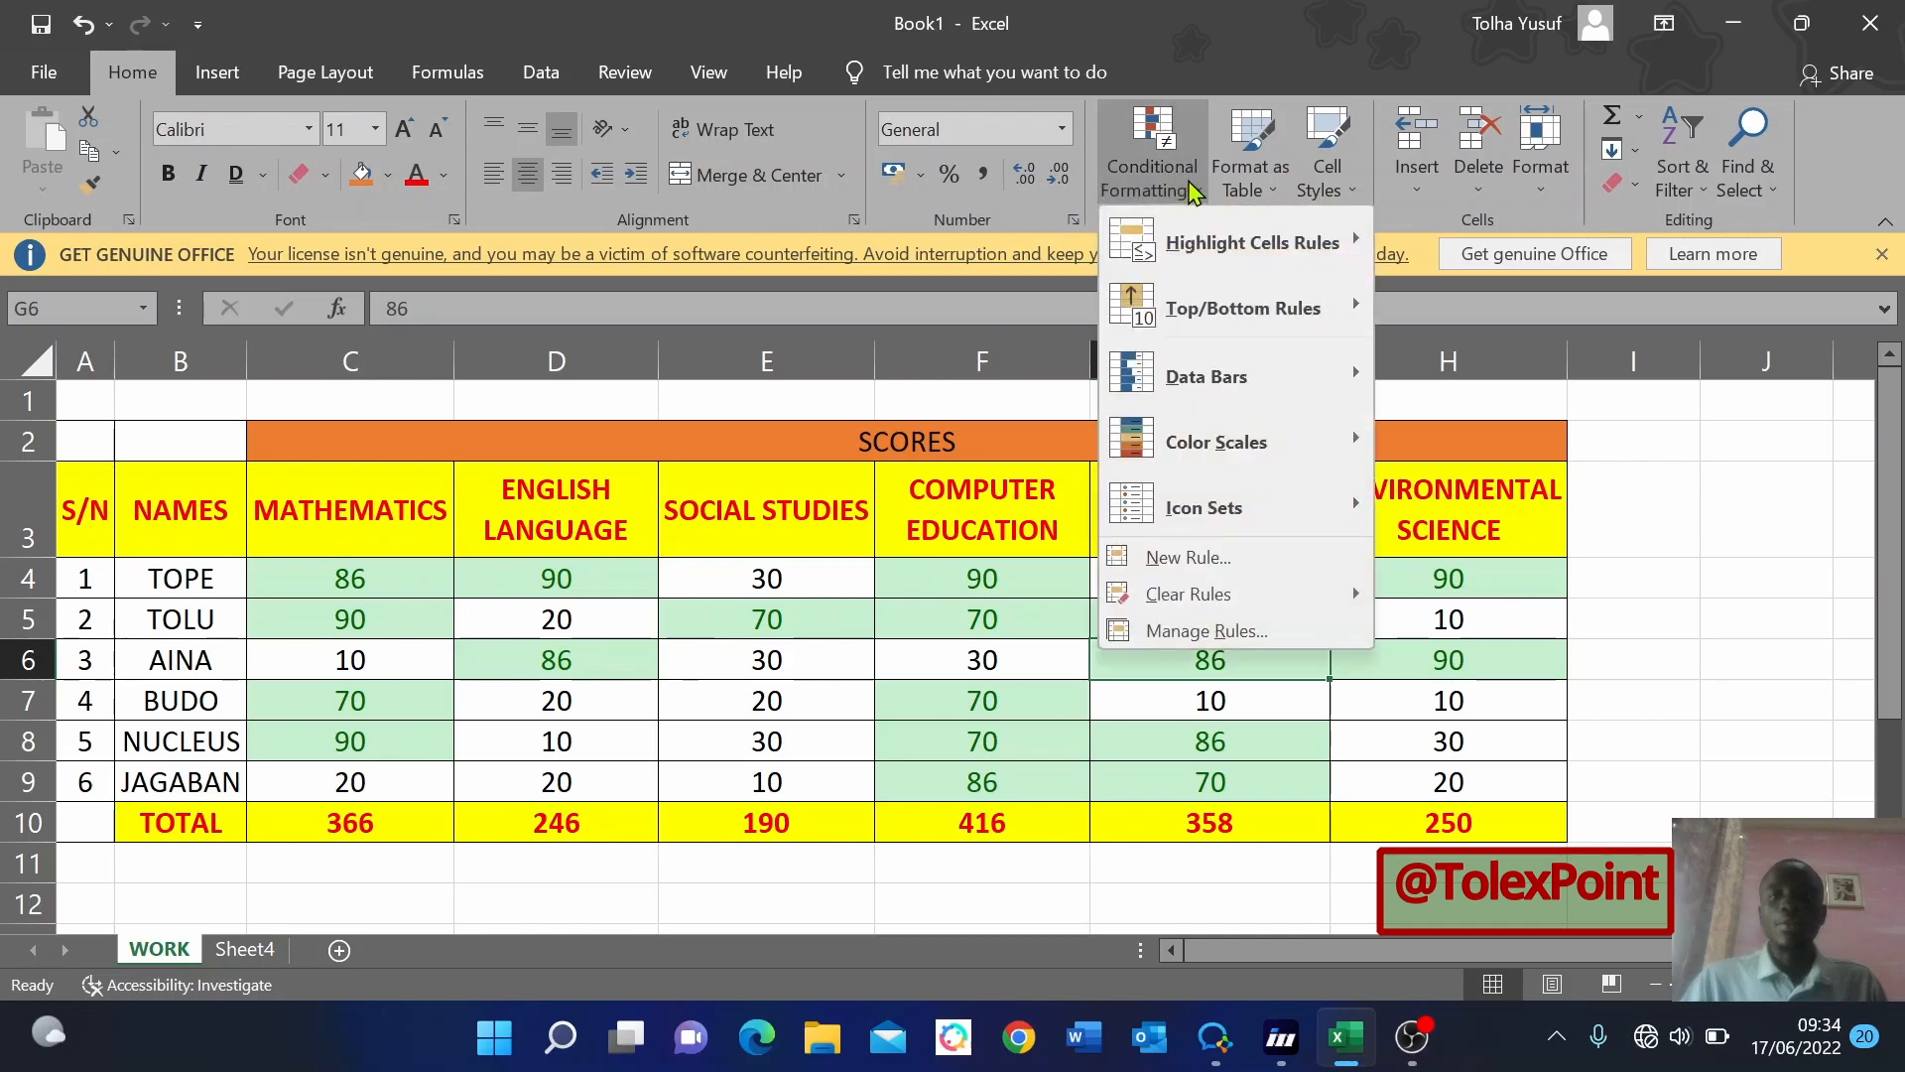
{"action": "mouse_move", "coordinate": [1327, 241]}
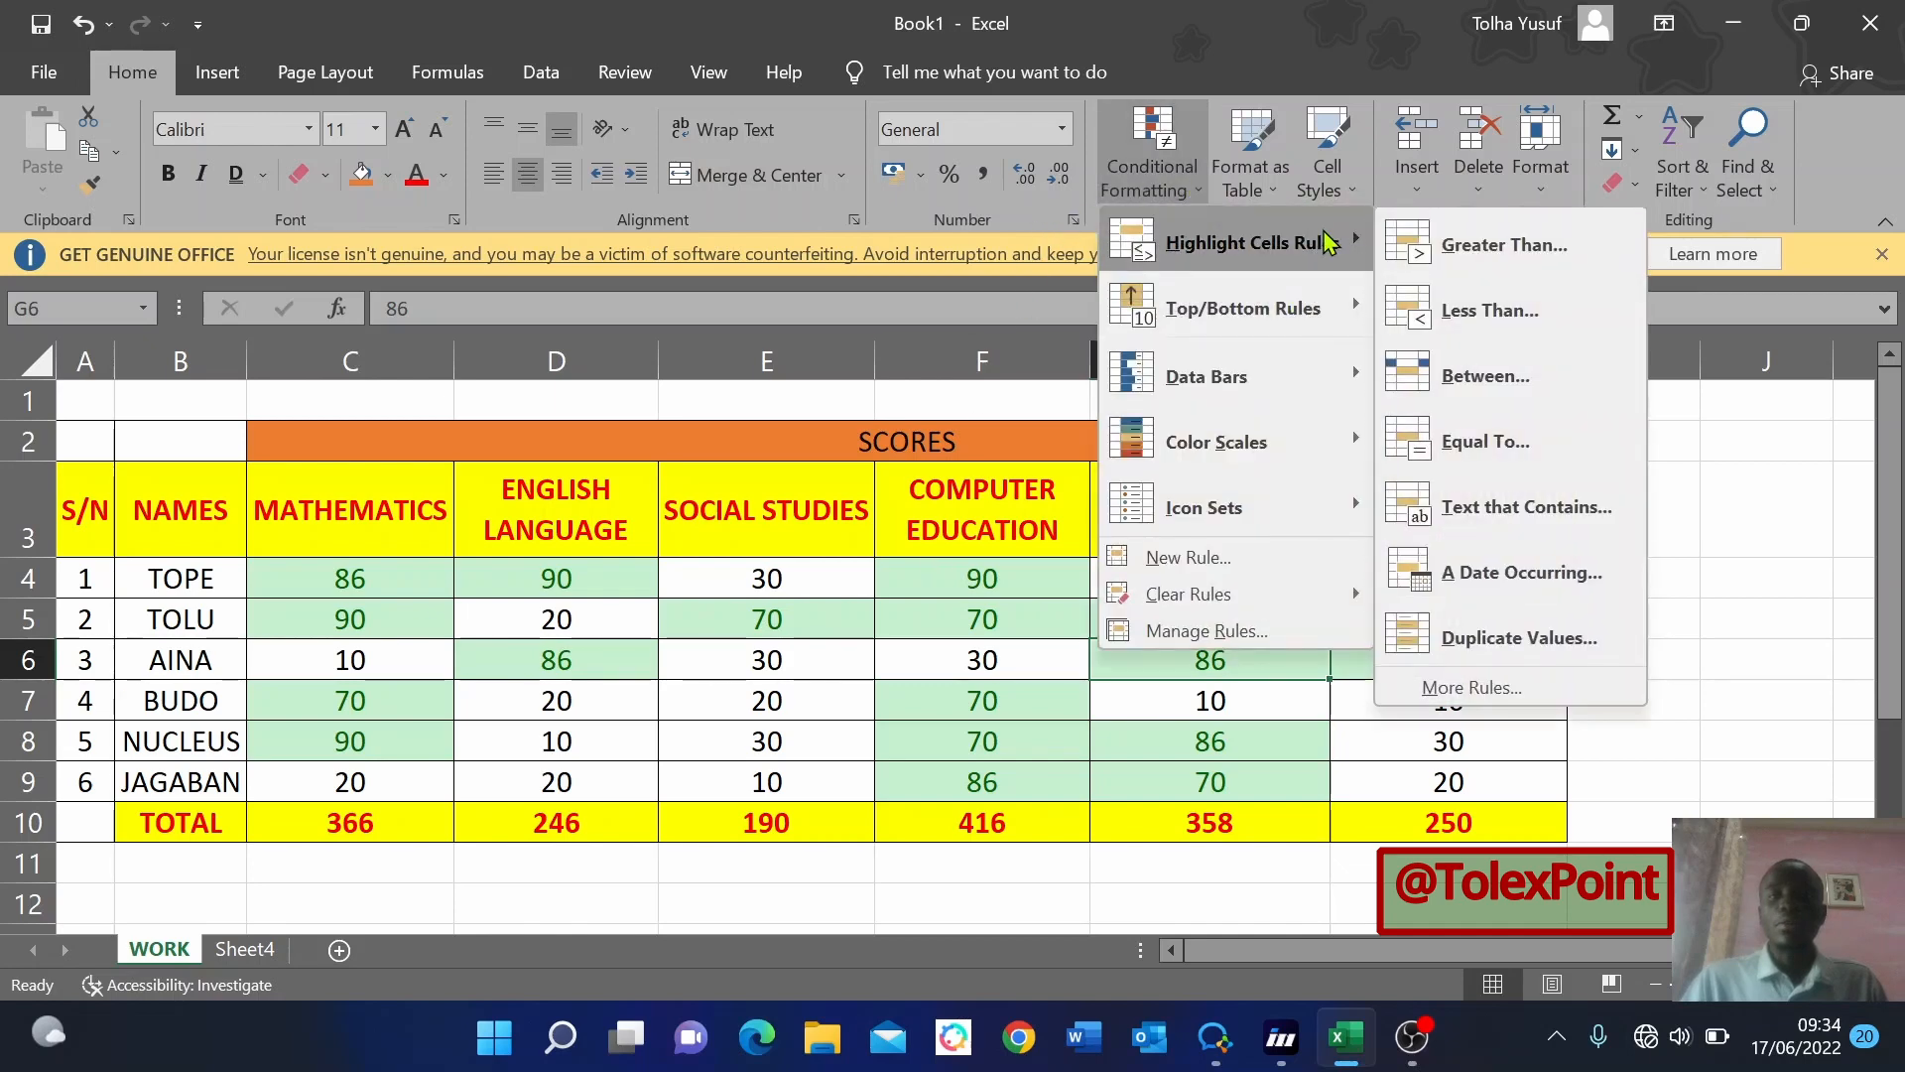
{"action": "left_click", "coordinate": [1545, 322]}
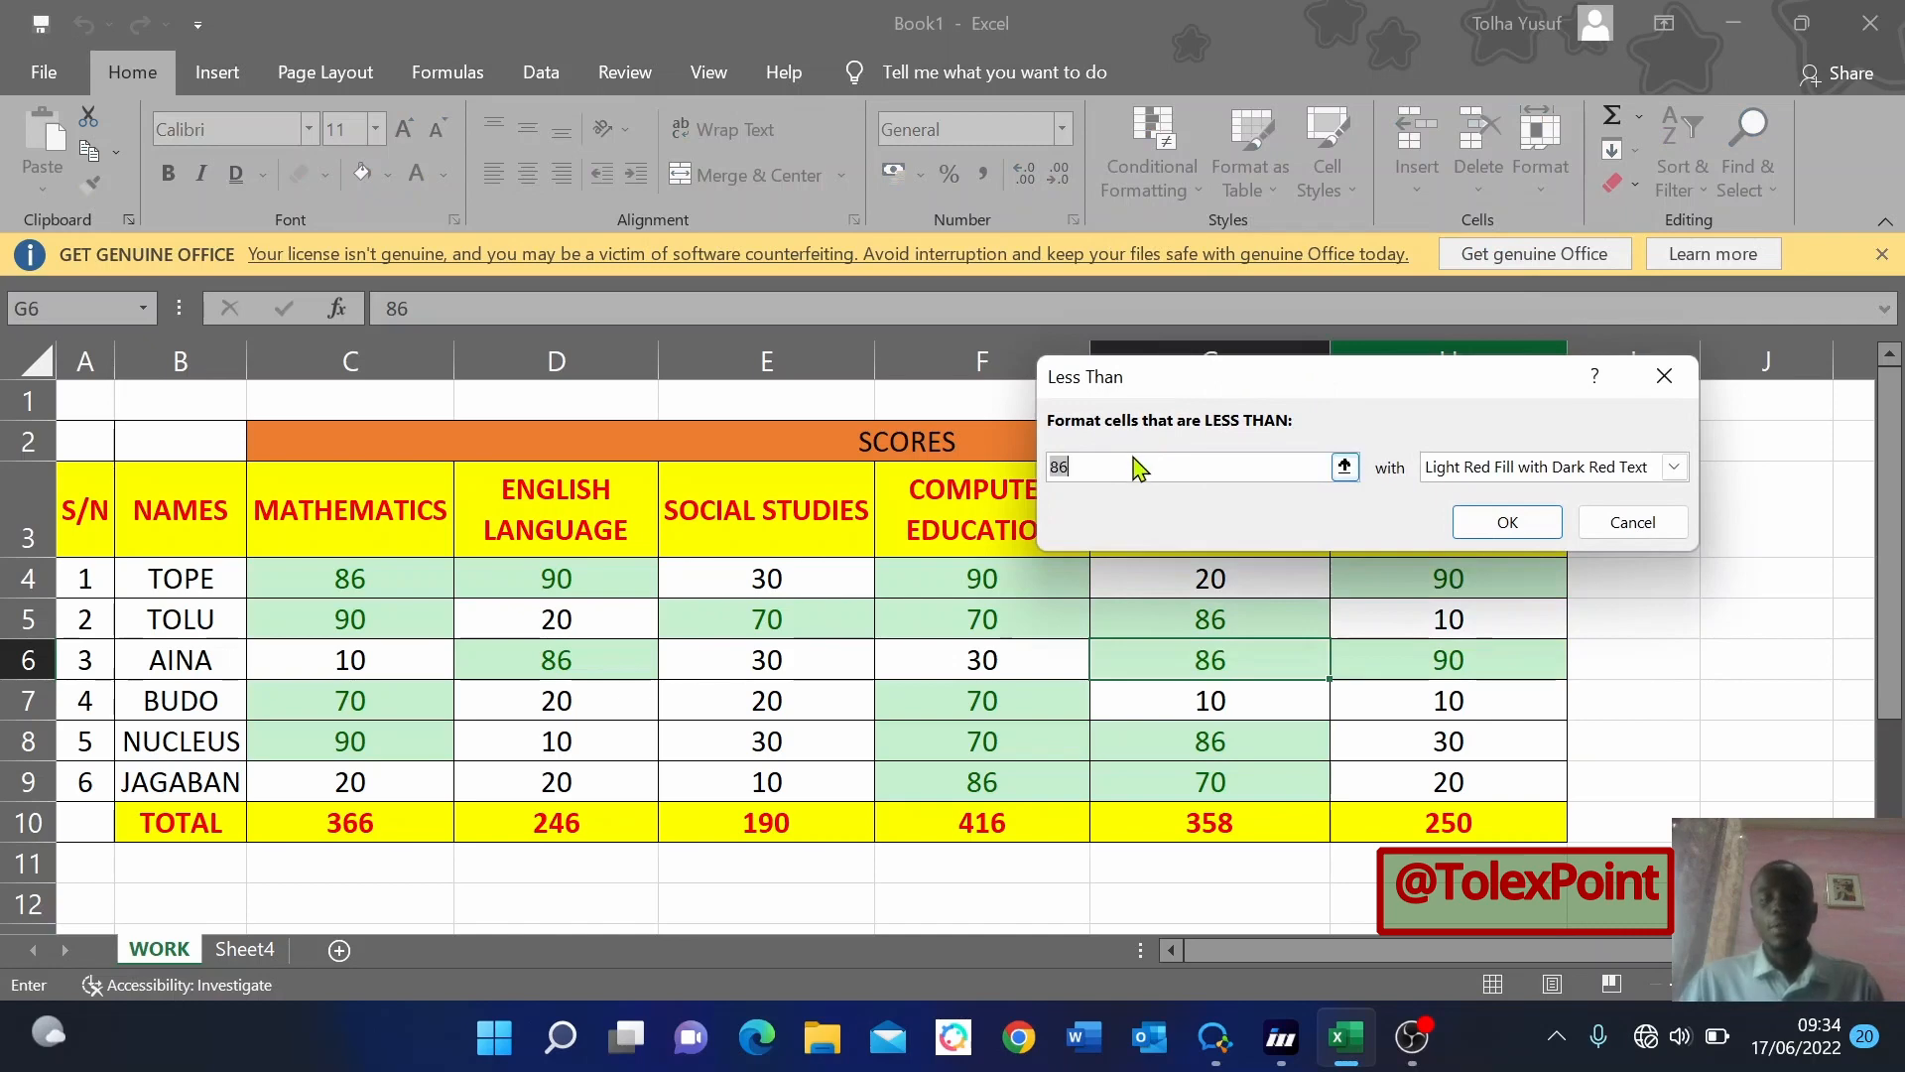
{"action": "type", "text": "50"}
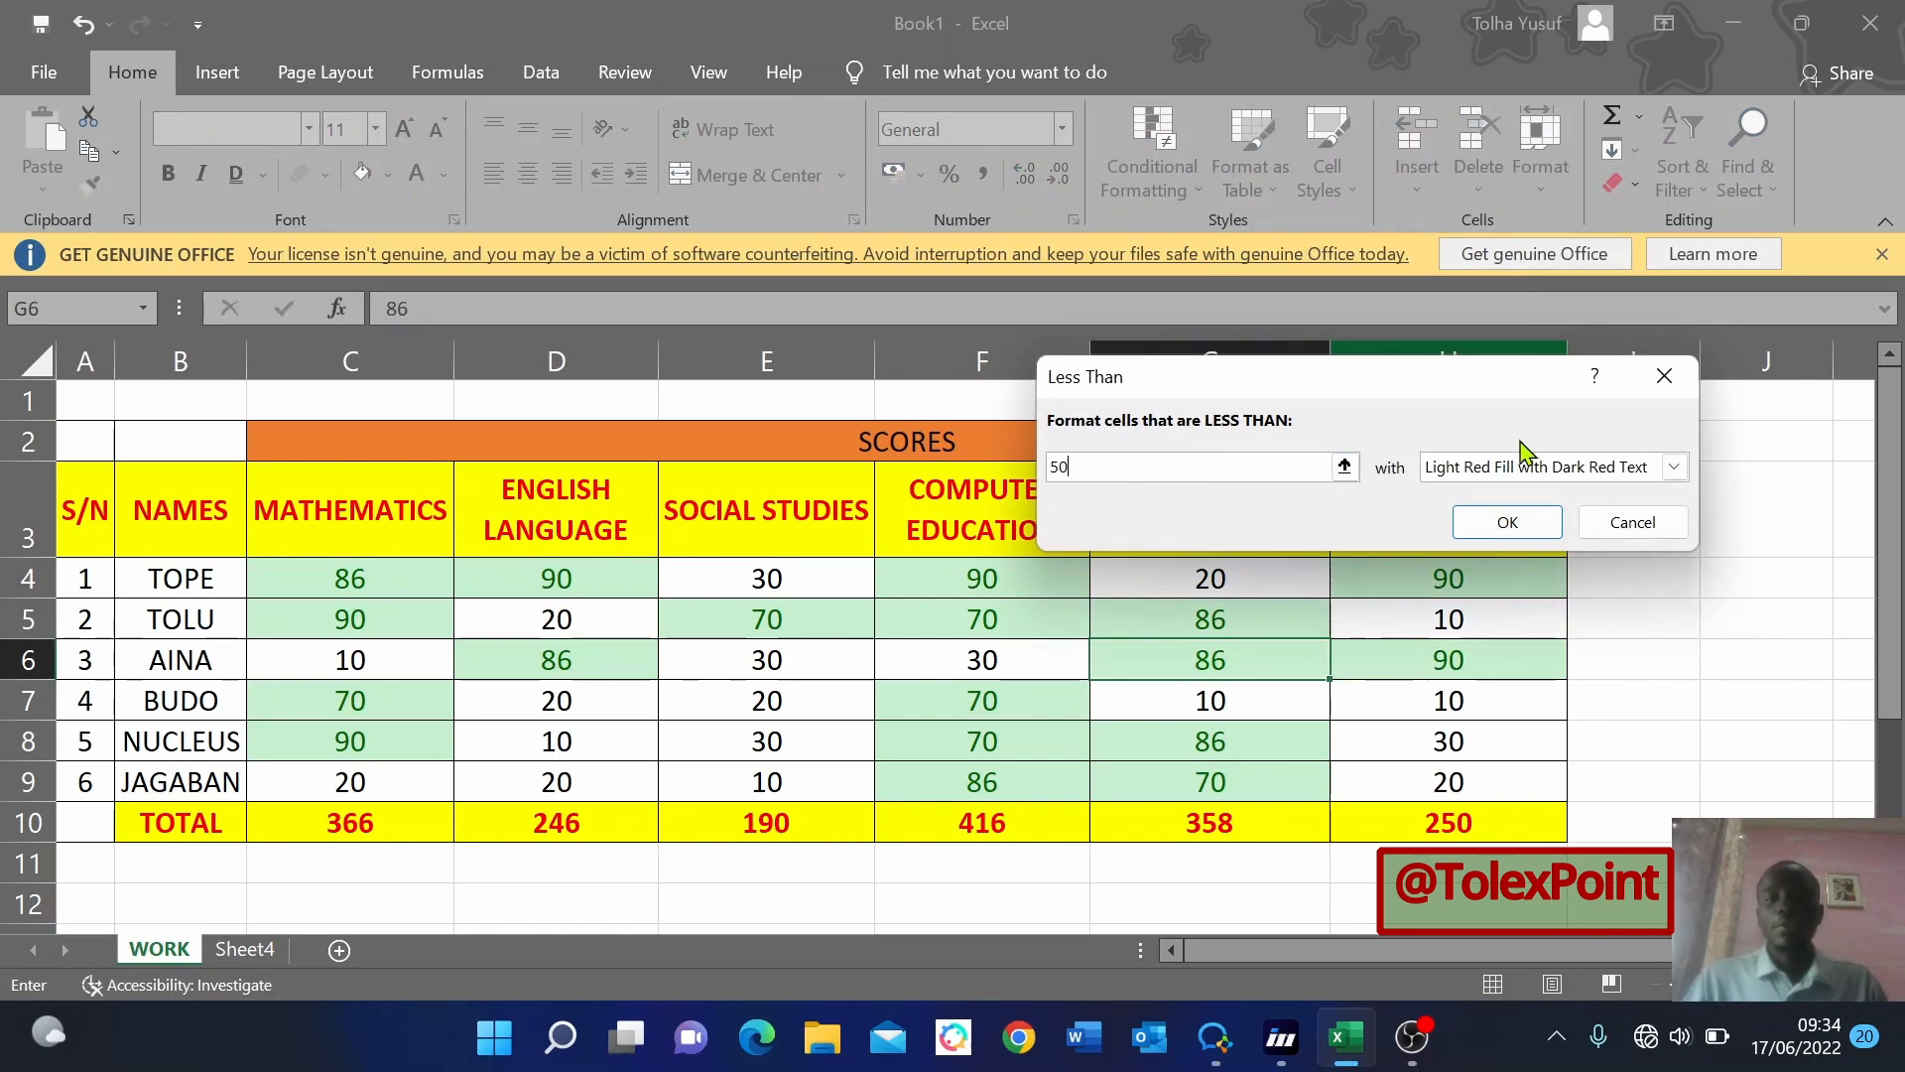
{"action": "left_click", "coordinate": [1673, 466]}
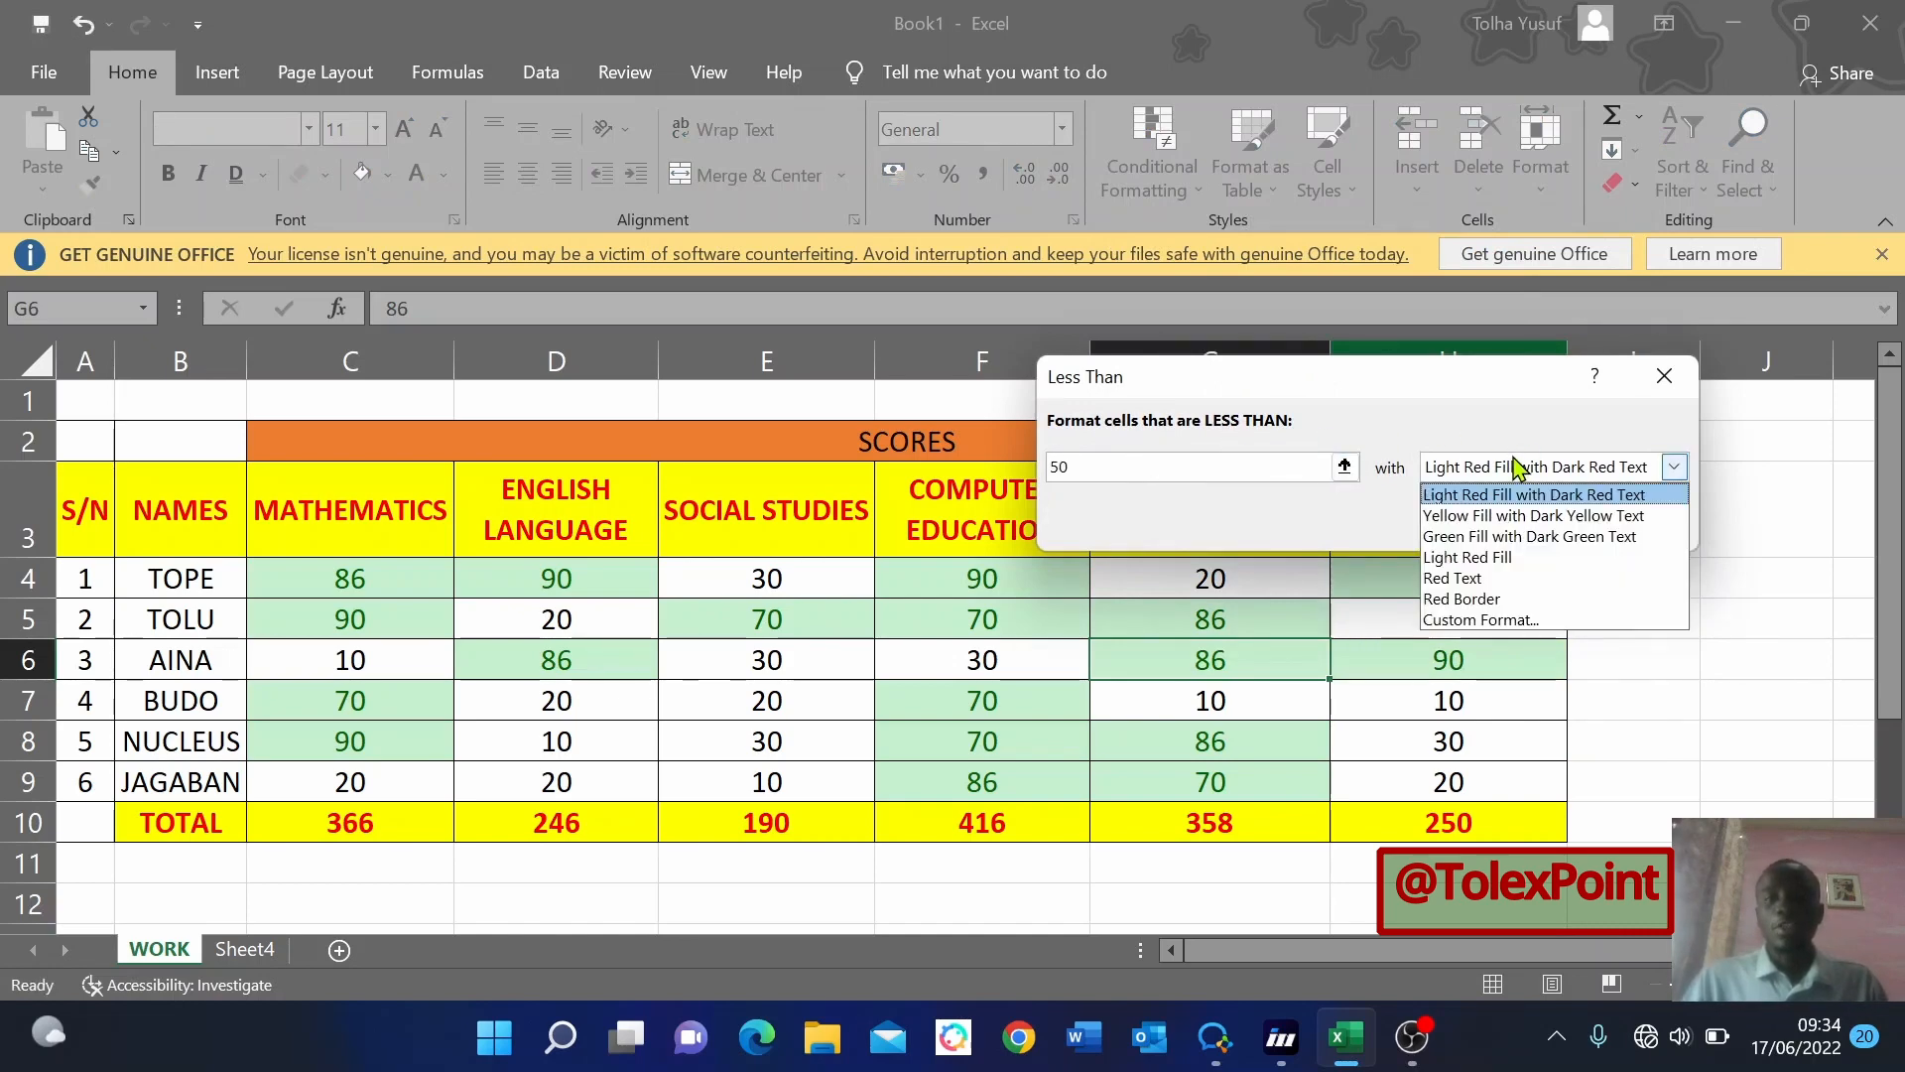
{"action": "left_click", "coordinate": [1484, 494]}
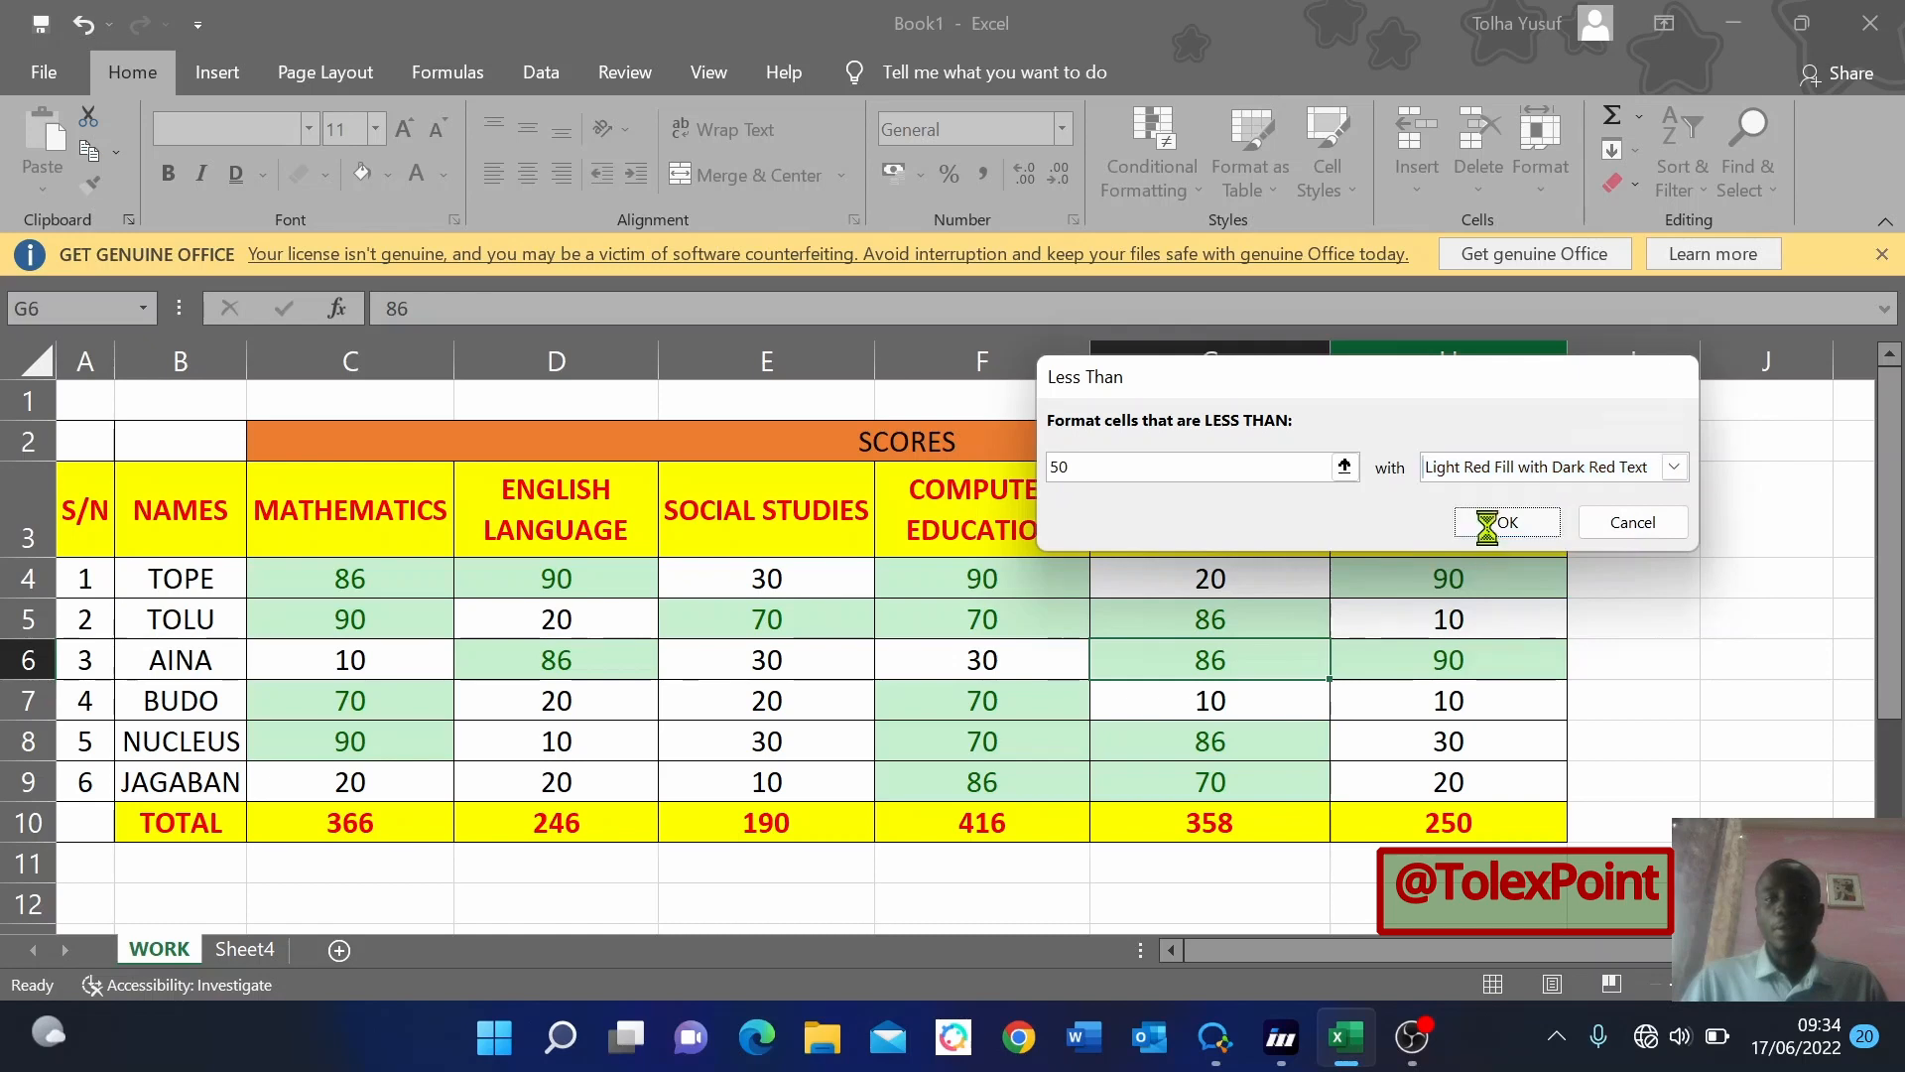
{"action": "left_click", "coordinate": [1504, 523]}
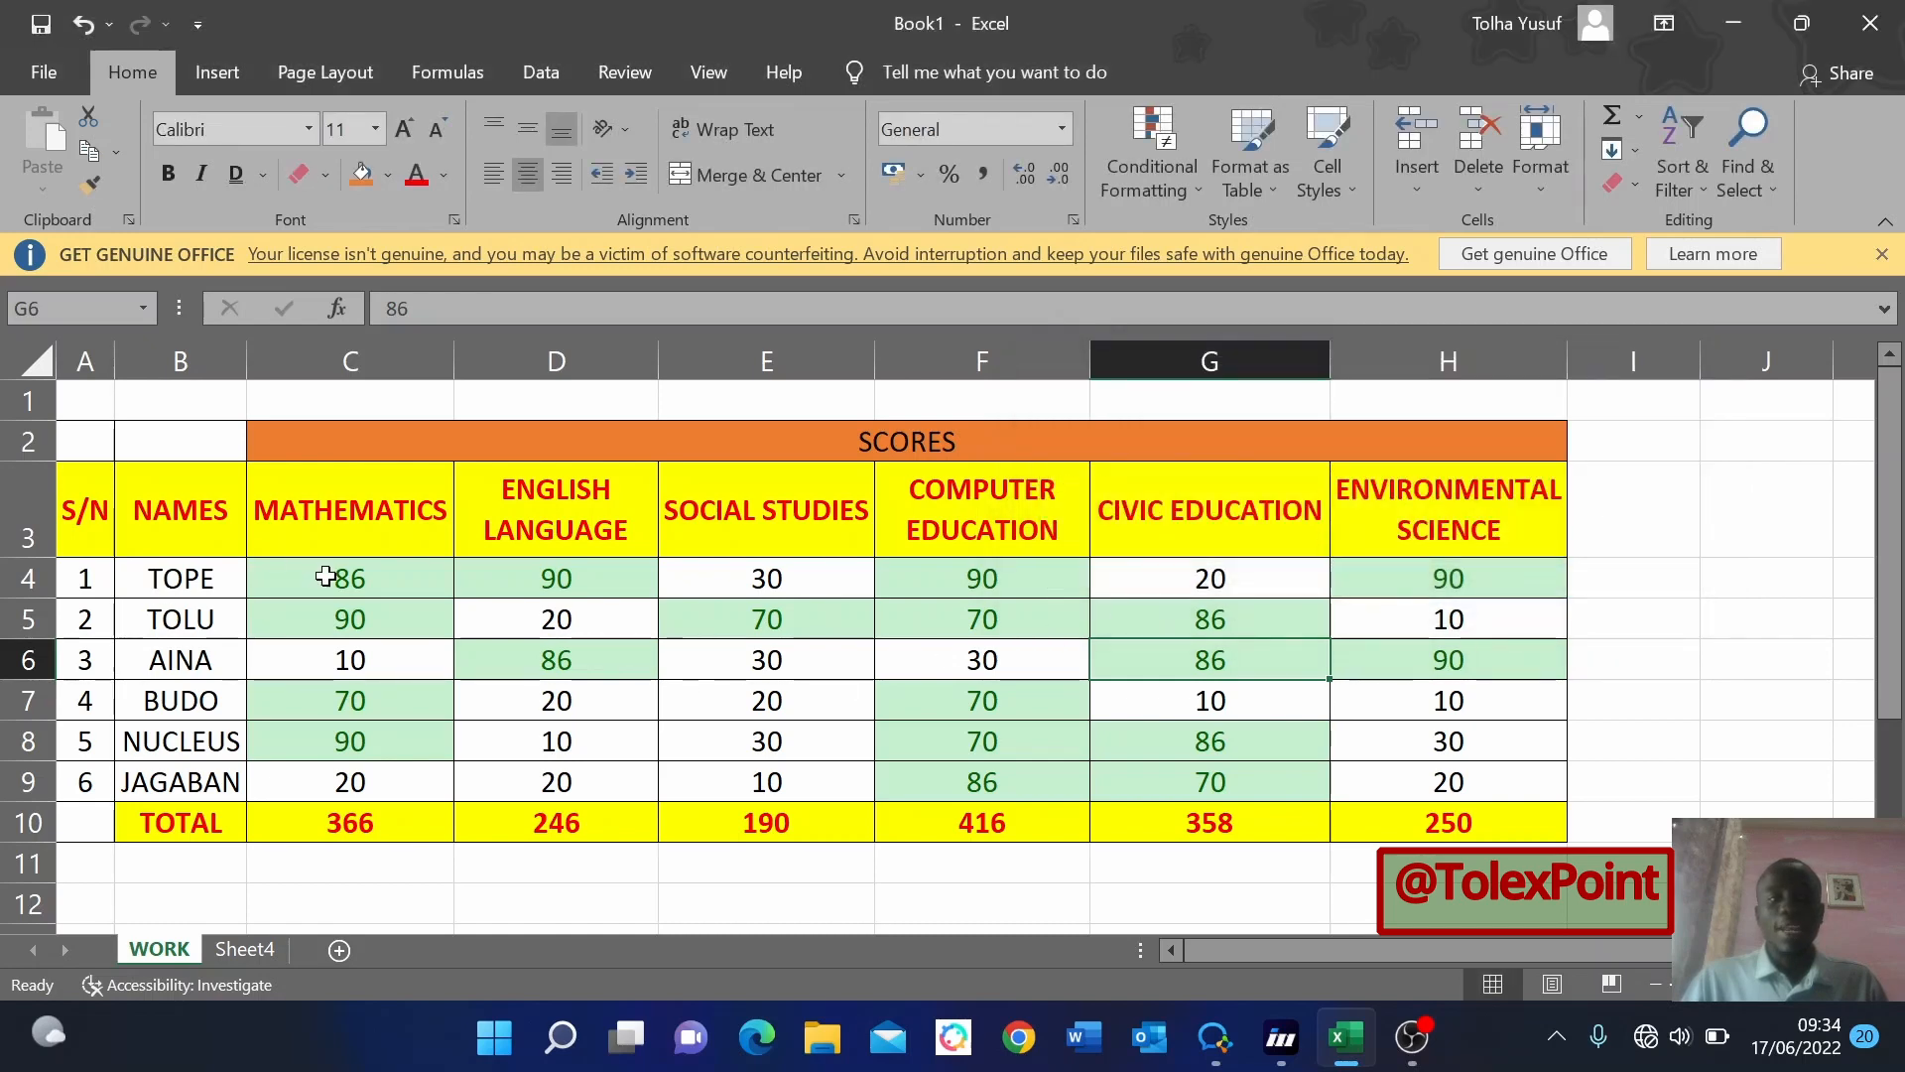
Highlight scores less than 50 in C4:H9 with a conditional formatting rule using Light Red Fill with Dark Red Text.
{"action": "left_click_drag", "start_coordinate": [326, 576], "coordinate": [1429, 780]}
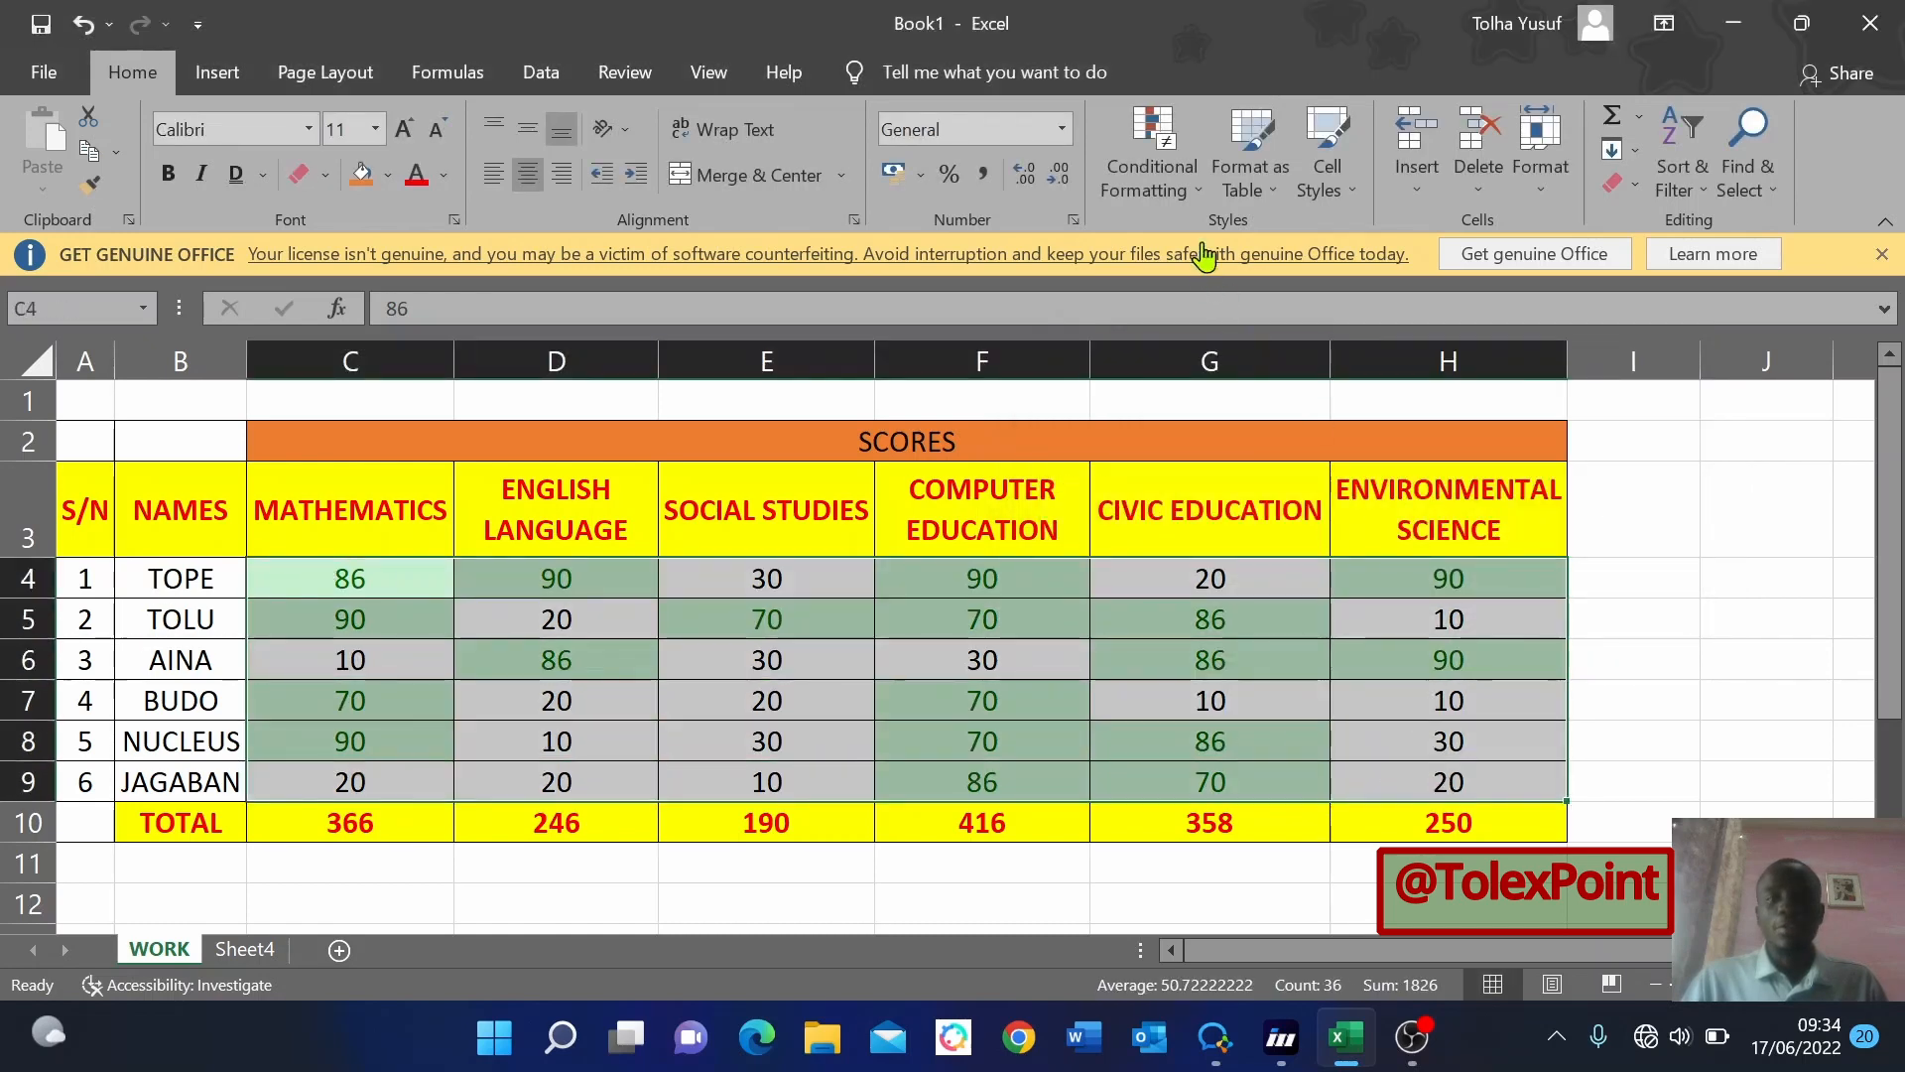
{"action": "left_click", "coordinate": [1156, 159]}
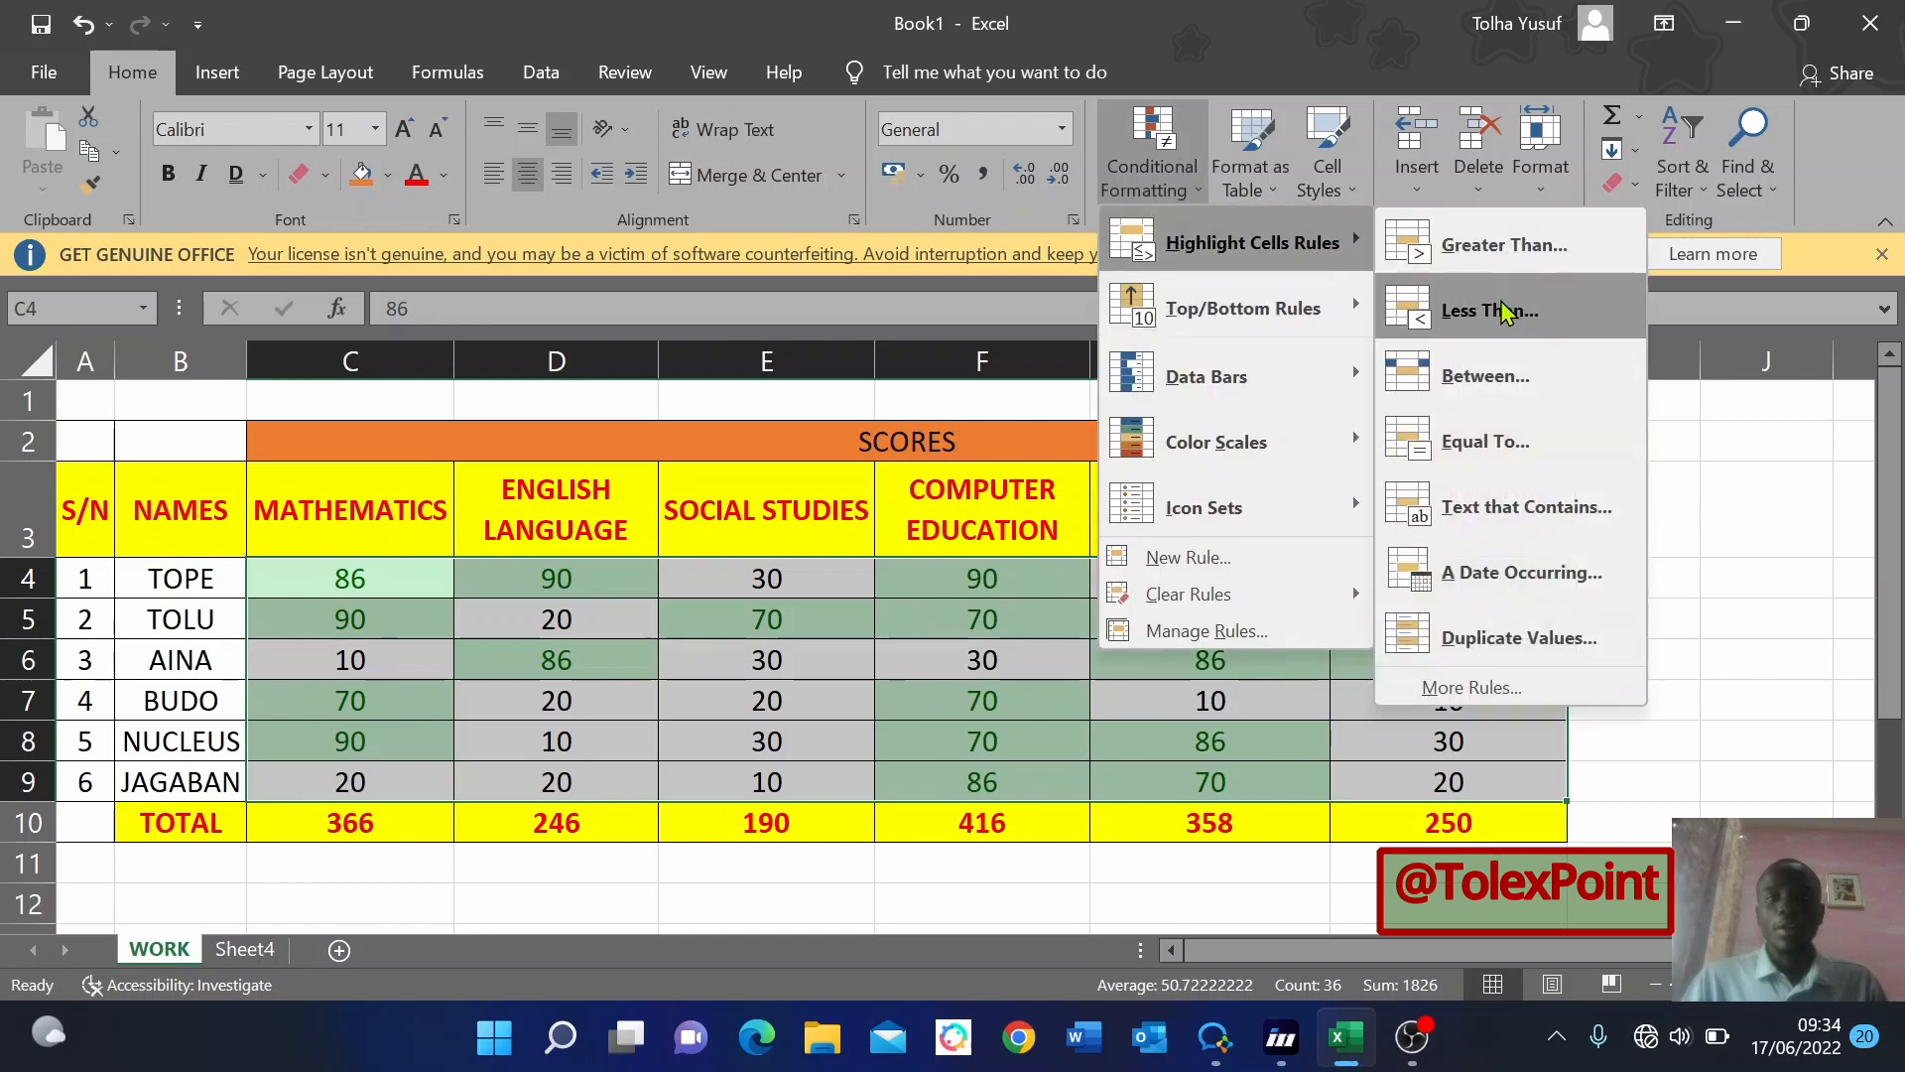
{"action": "left_click", "coordinate": [1504, 311]}
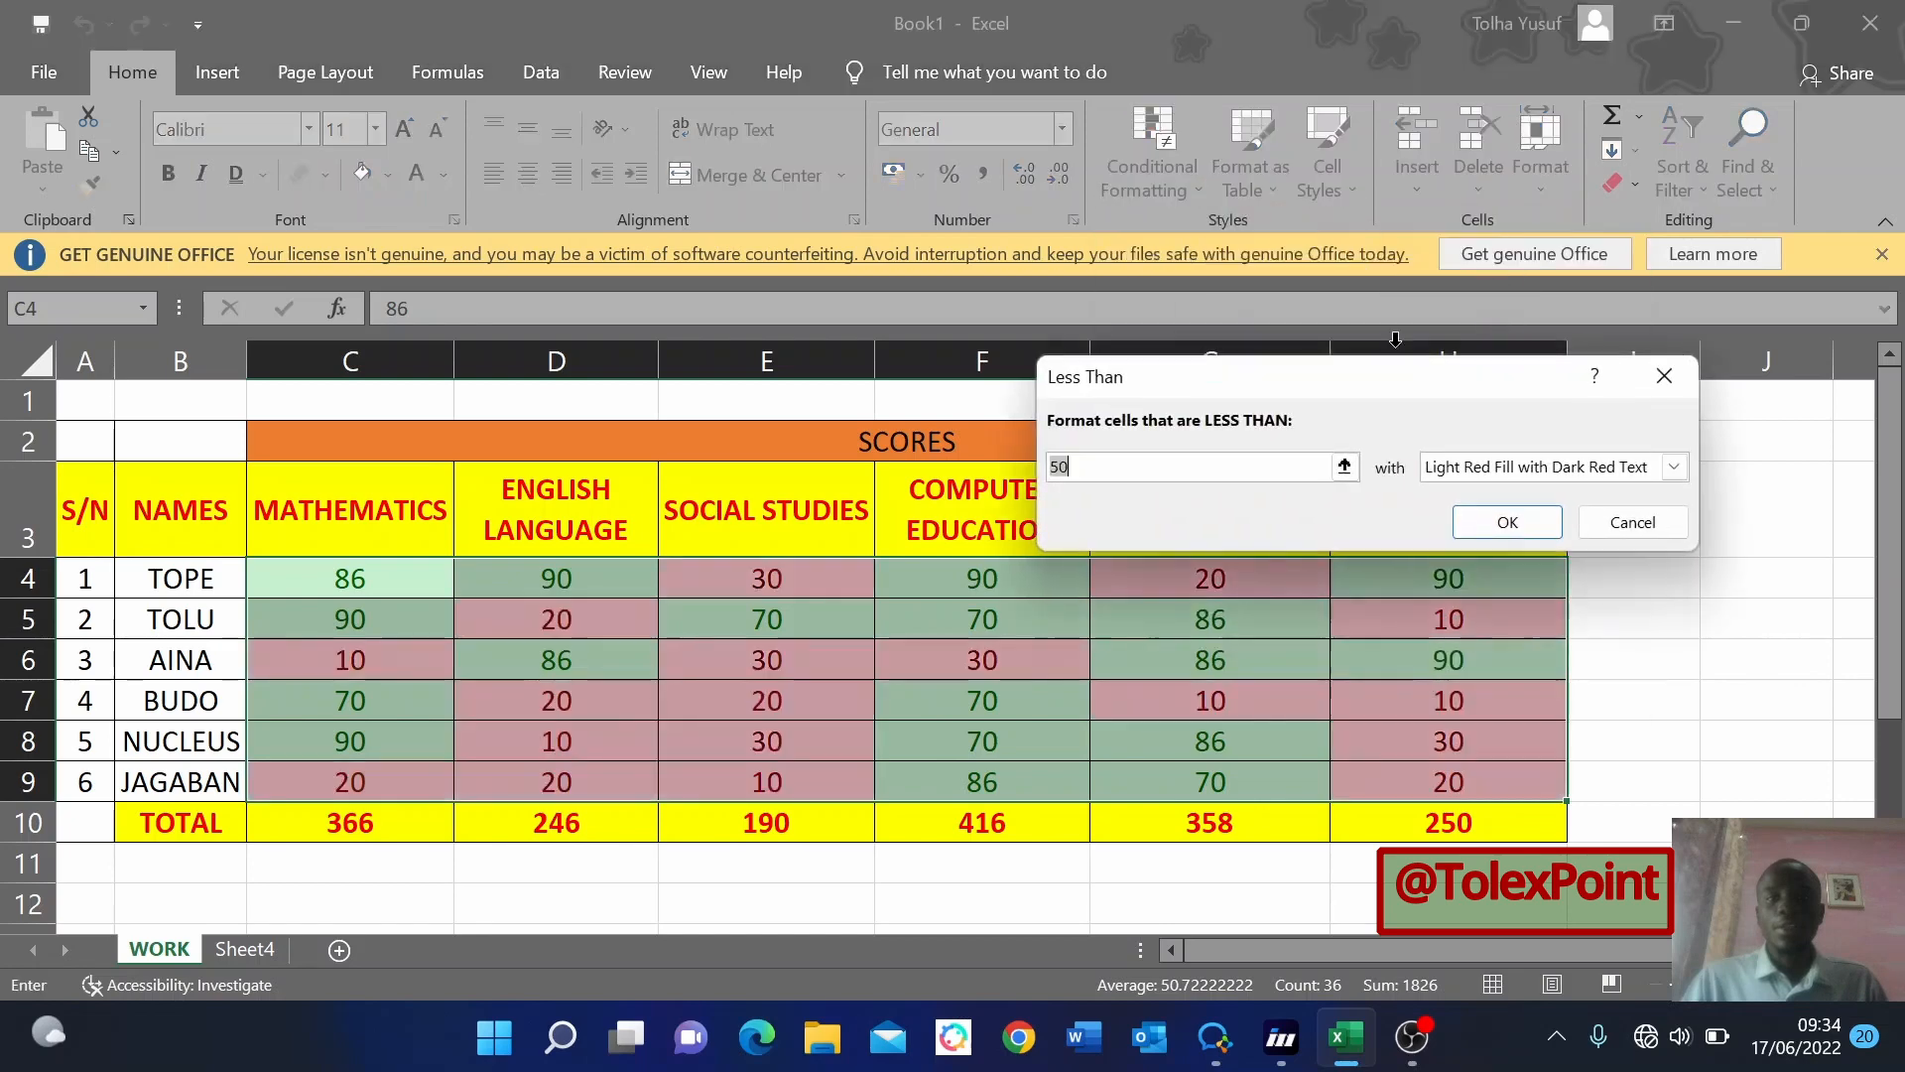
{"action": "left_click", "coordinate": [1506, 531]}
{"action": "left_click", "coordinate": [1198, 742]}
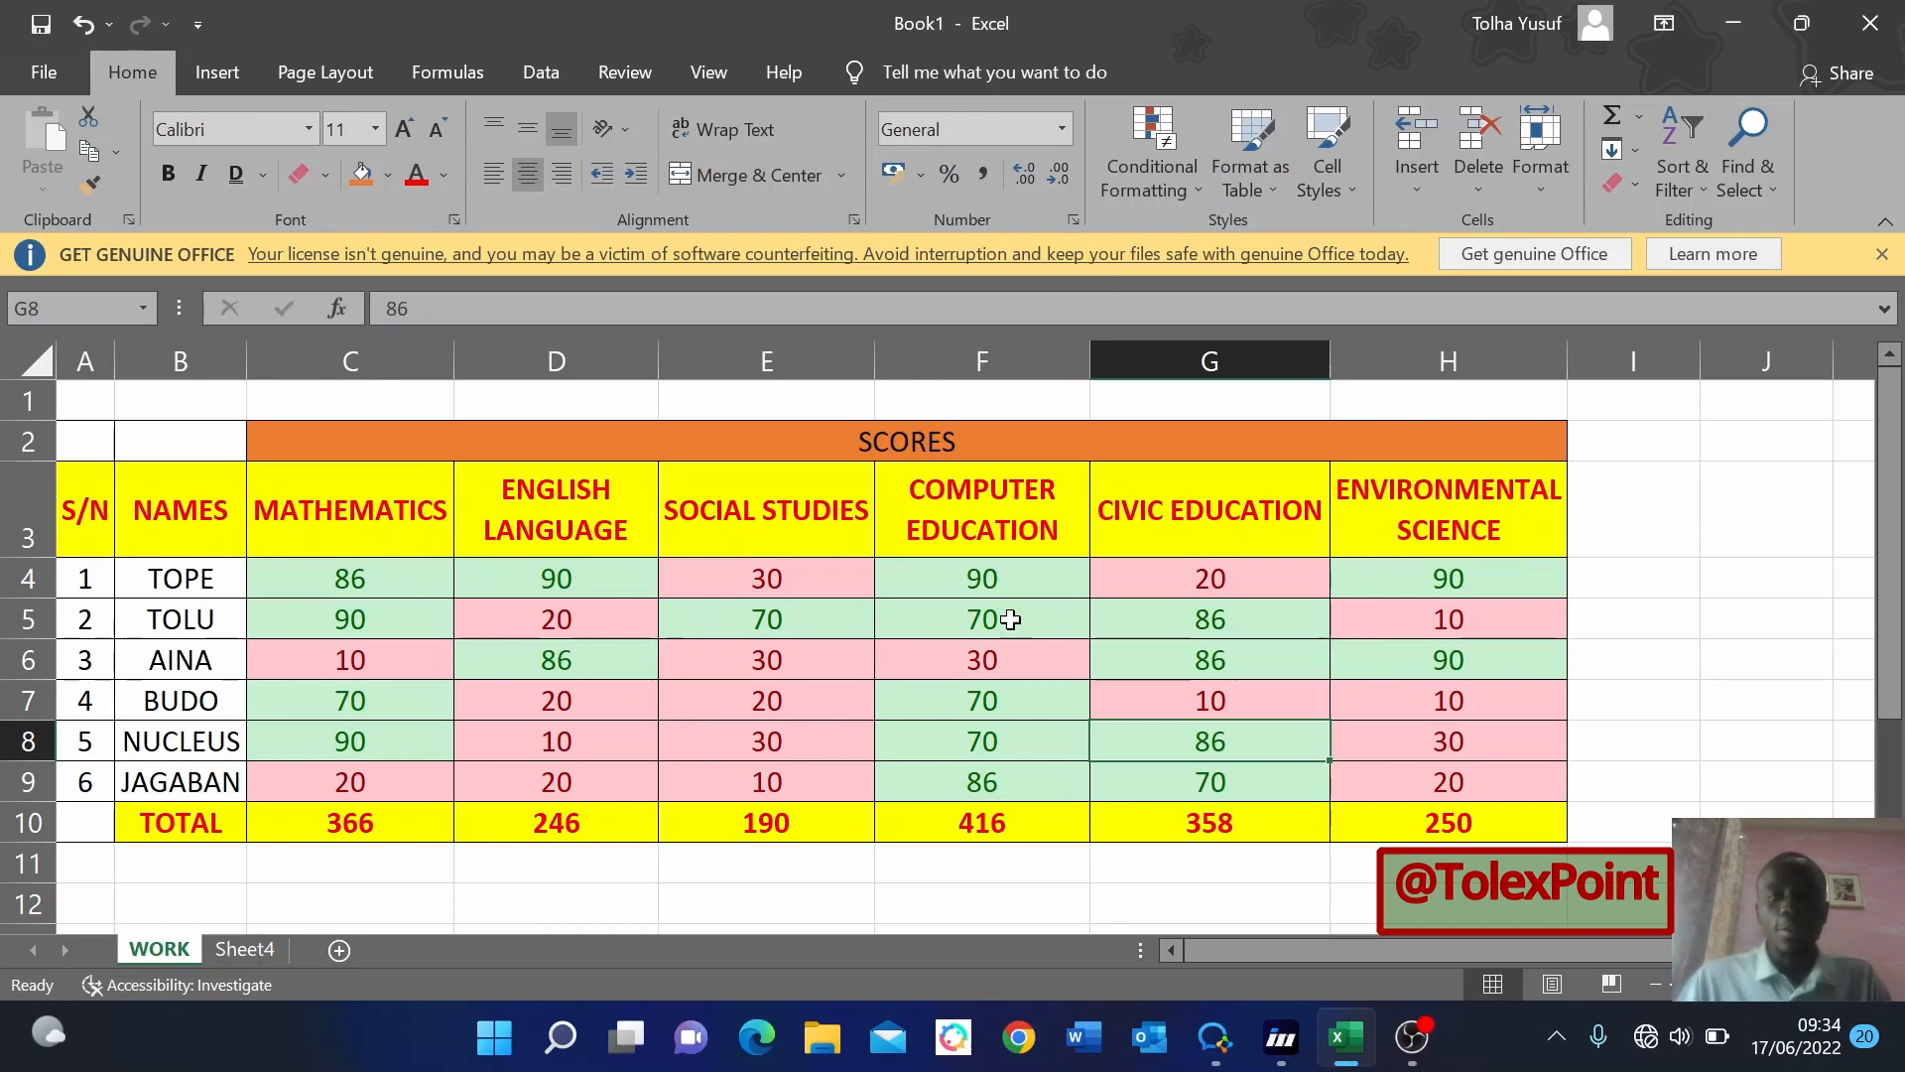
Preview the data bar and color scale styles on scores C4:H9 and view the available icon sets.
{"action": "left_click", "coordinate": [1203, 184]}
{"action": "left_click", "coordinate": [603, 683]}
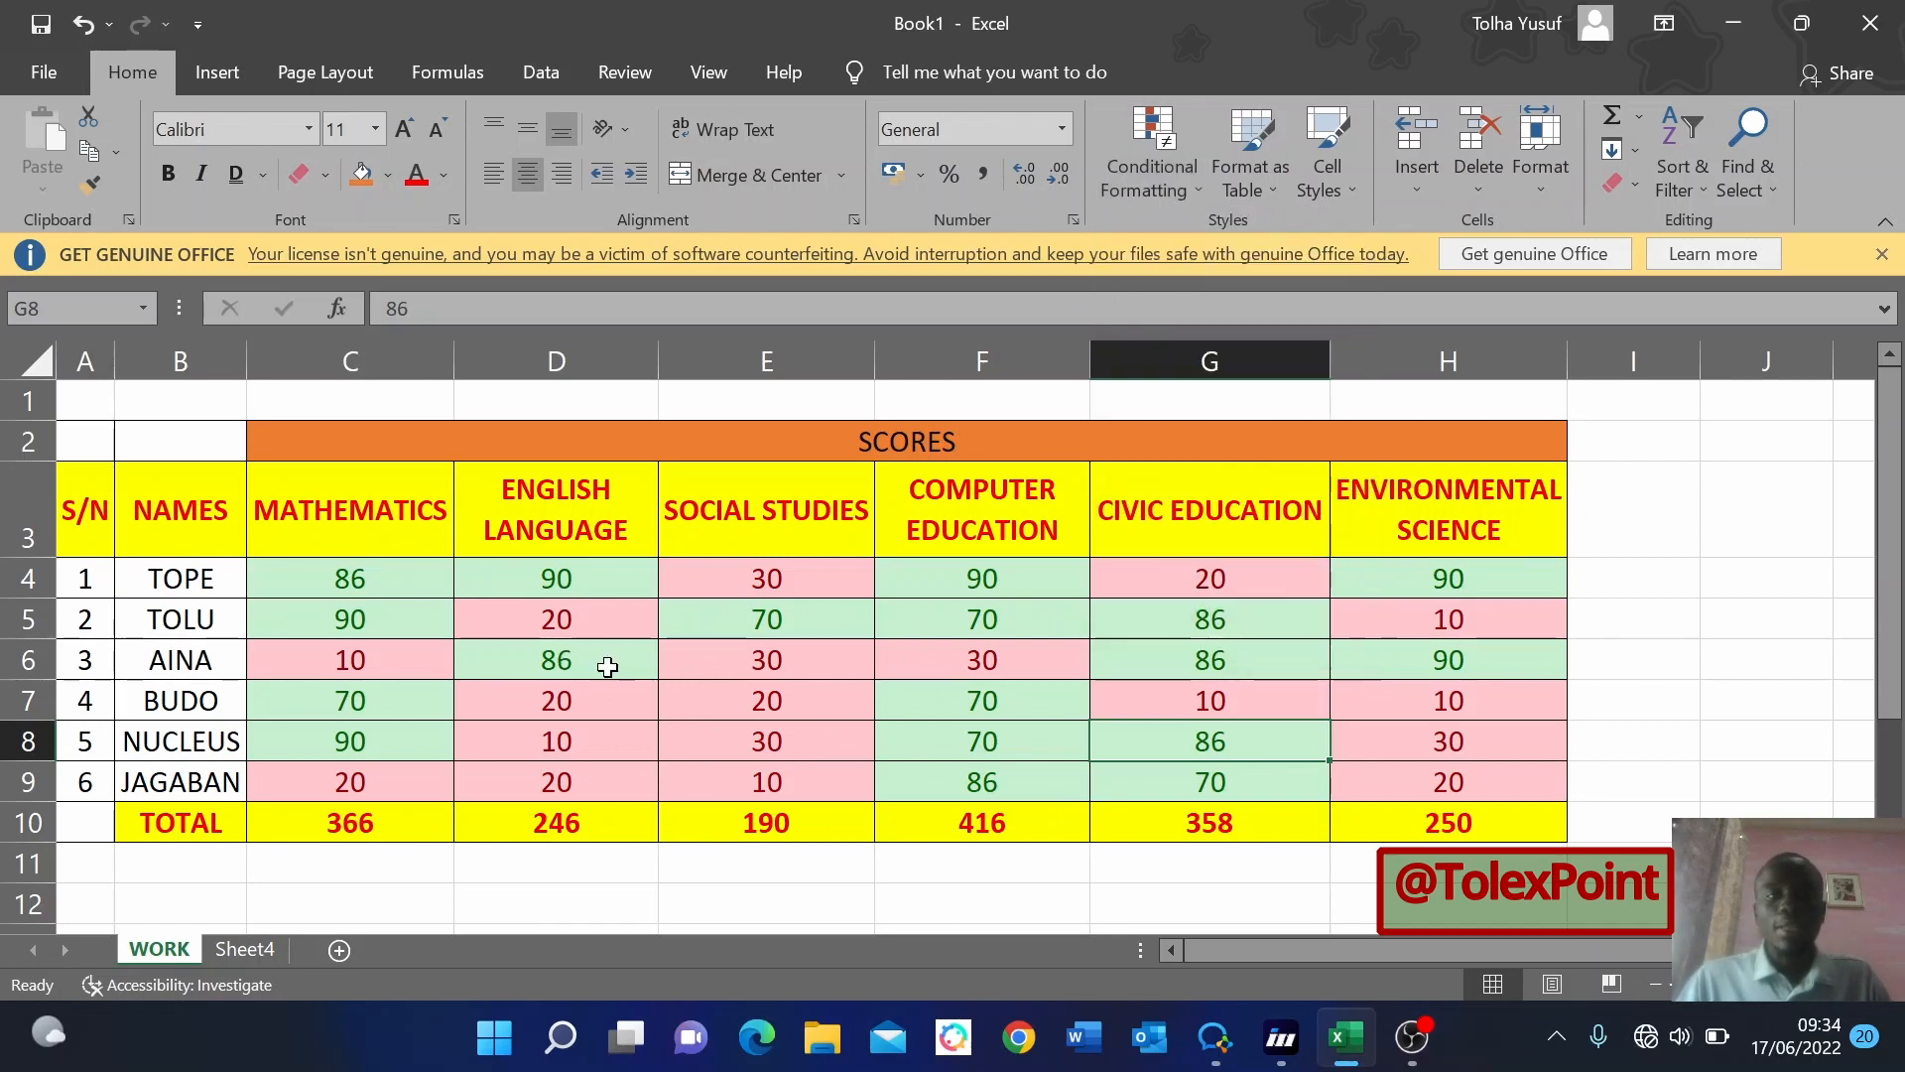
{"action": "left_click_drag", "start_coordinate": [297, 578], "coordinate": [1463, 776]}
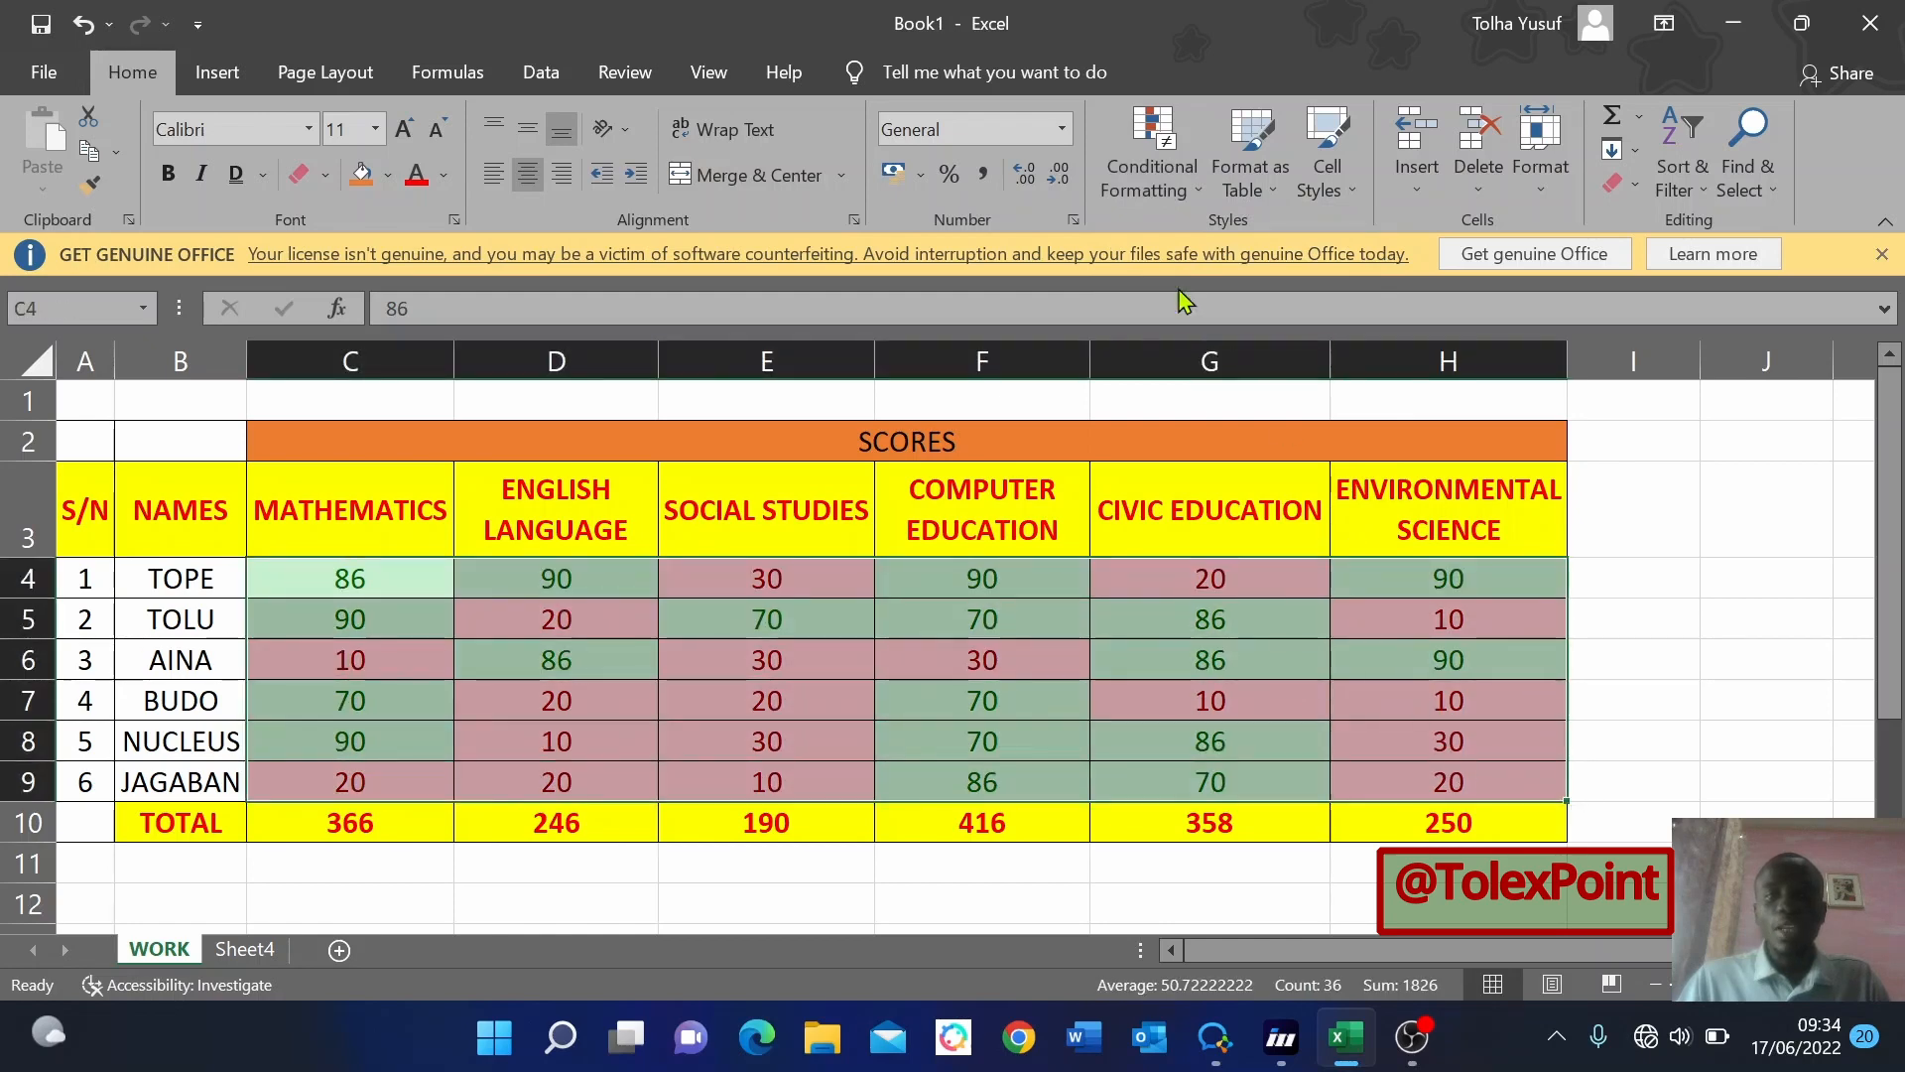
{"action": "left_click", "coordinate": [1152, 177]}
{"action": "mouse_move", "coordinate": [1245, 405]}
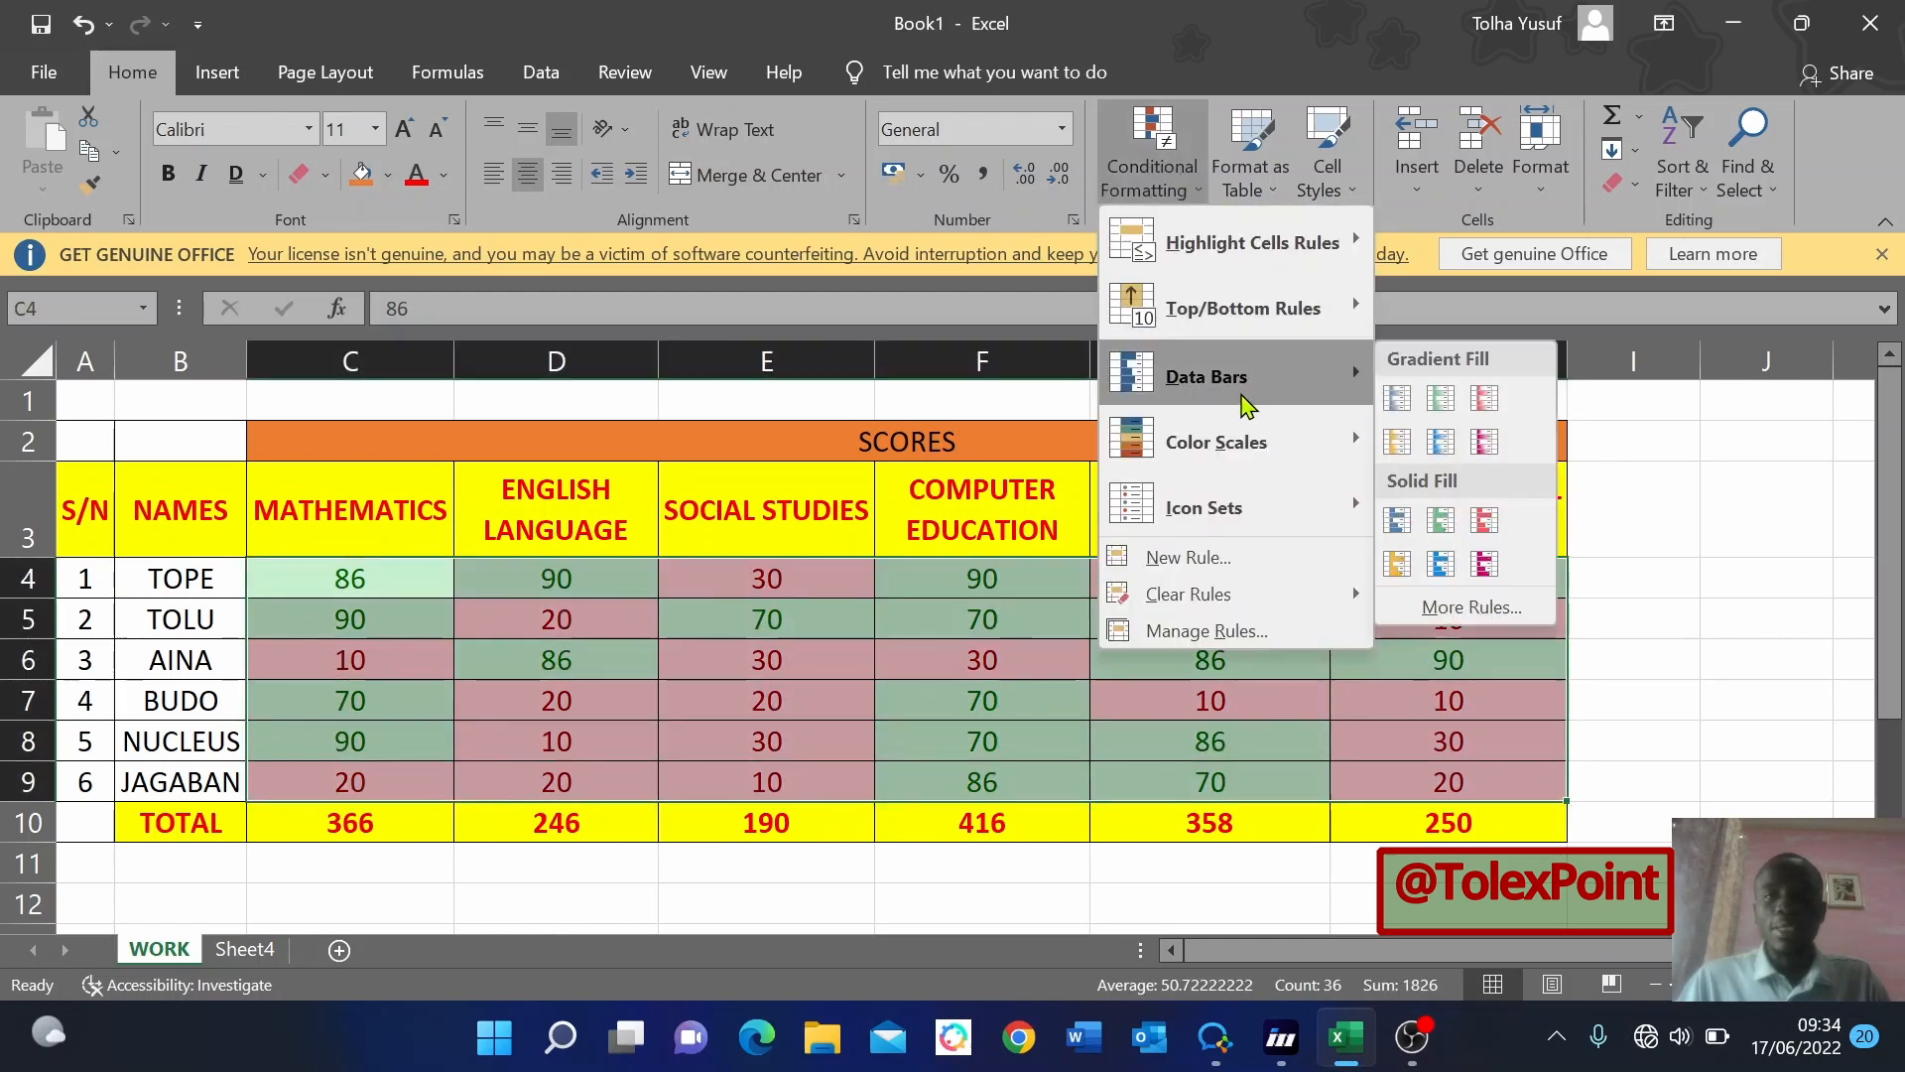
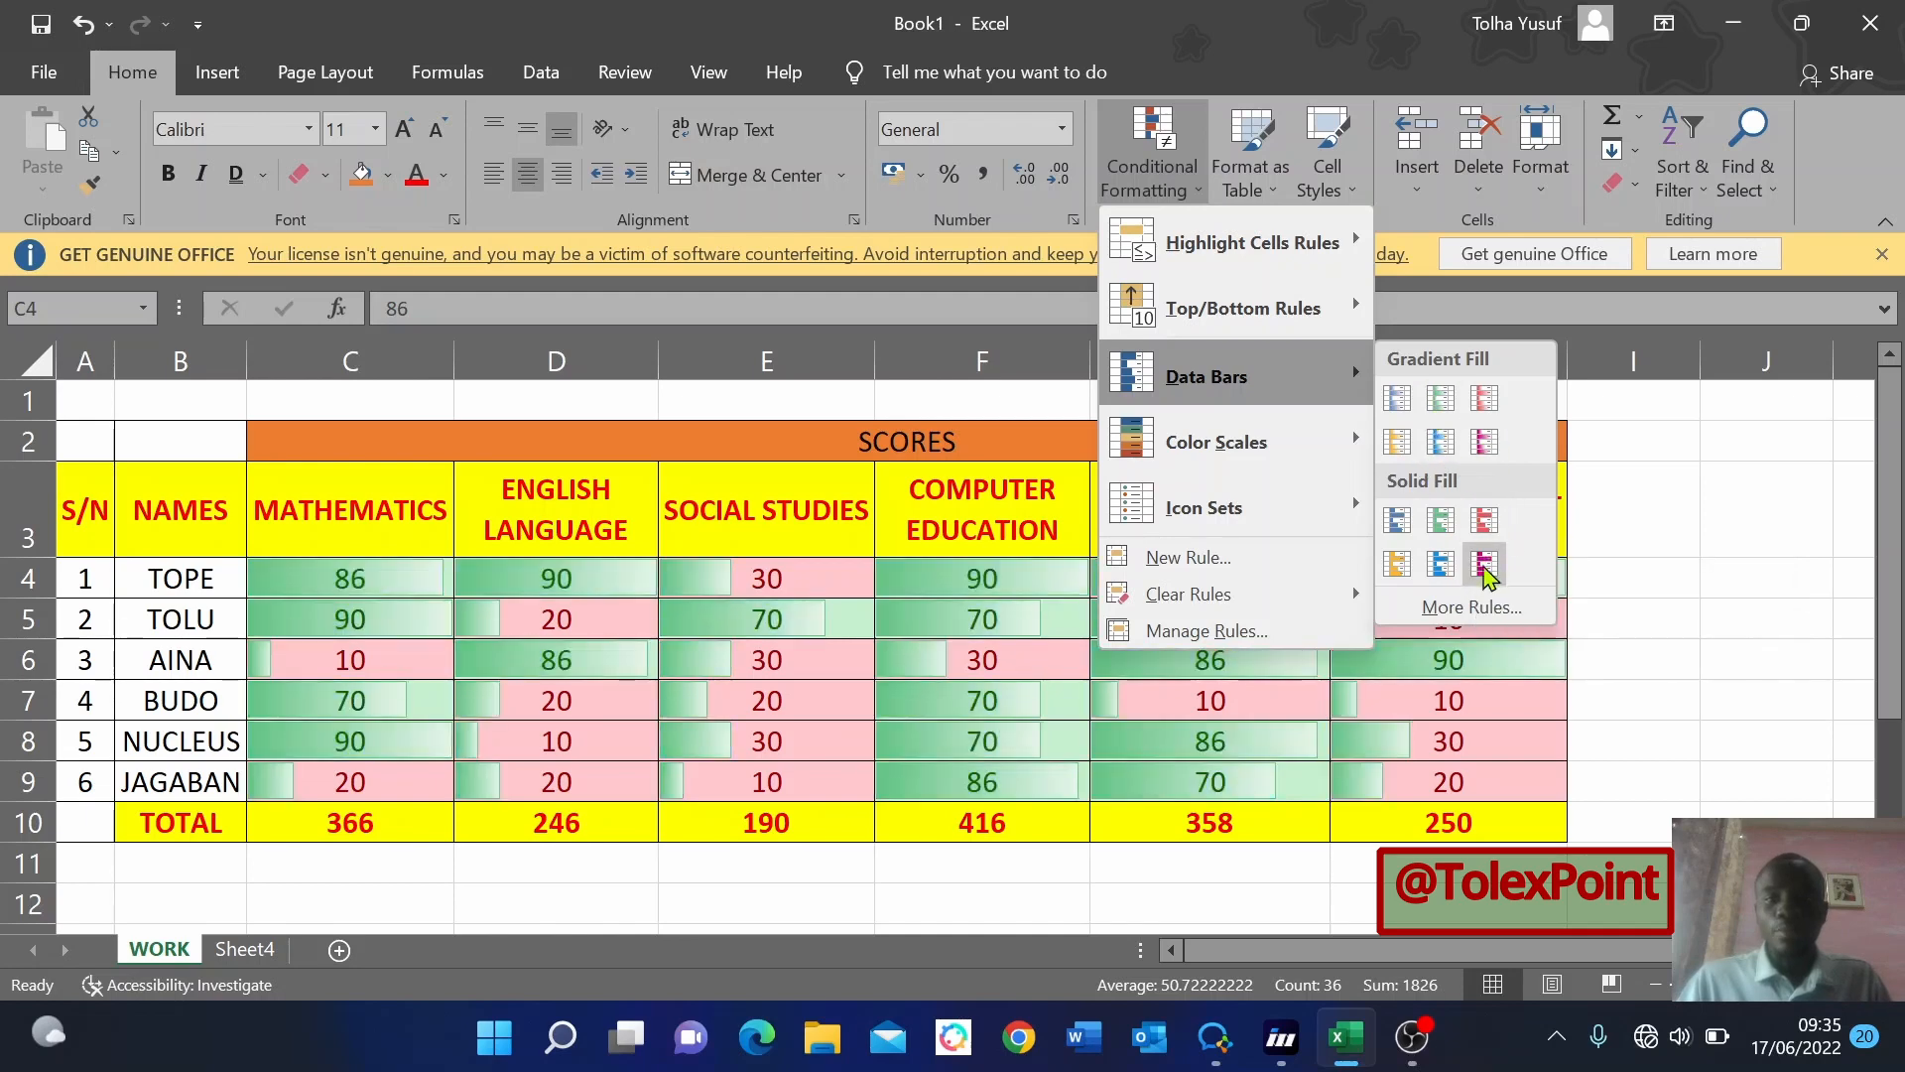
{"action": "mouse_move", "coordinate": [1258, 458]}
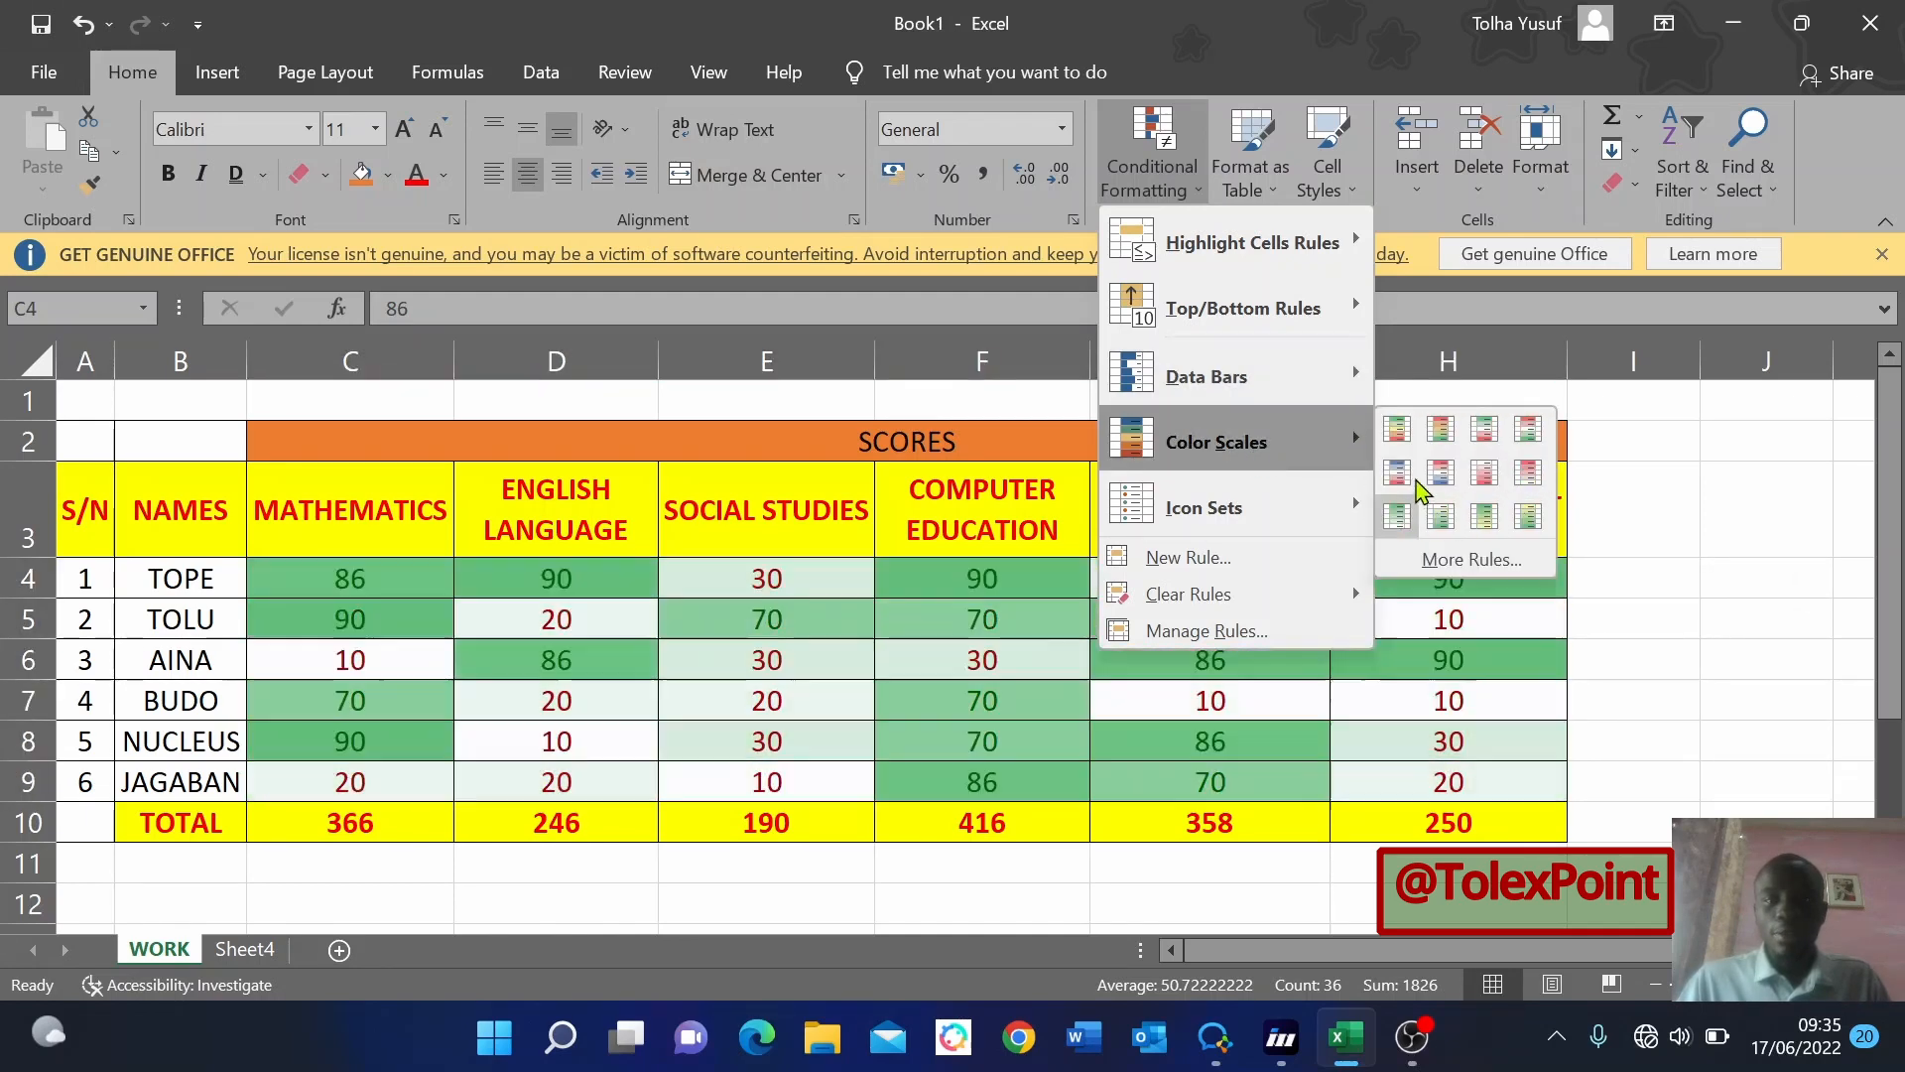
{"action": "mouse_move", "coordinate": [1364, 507]}
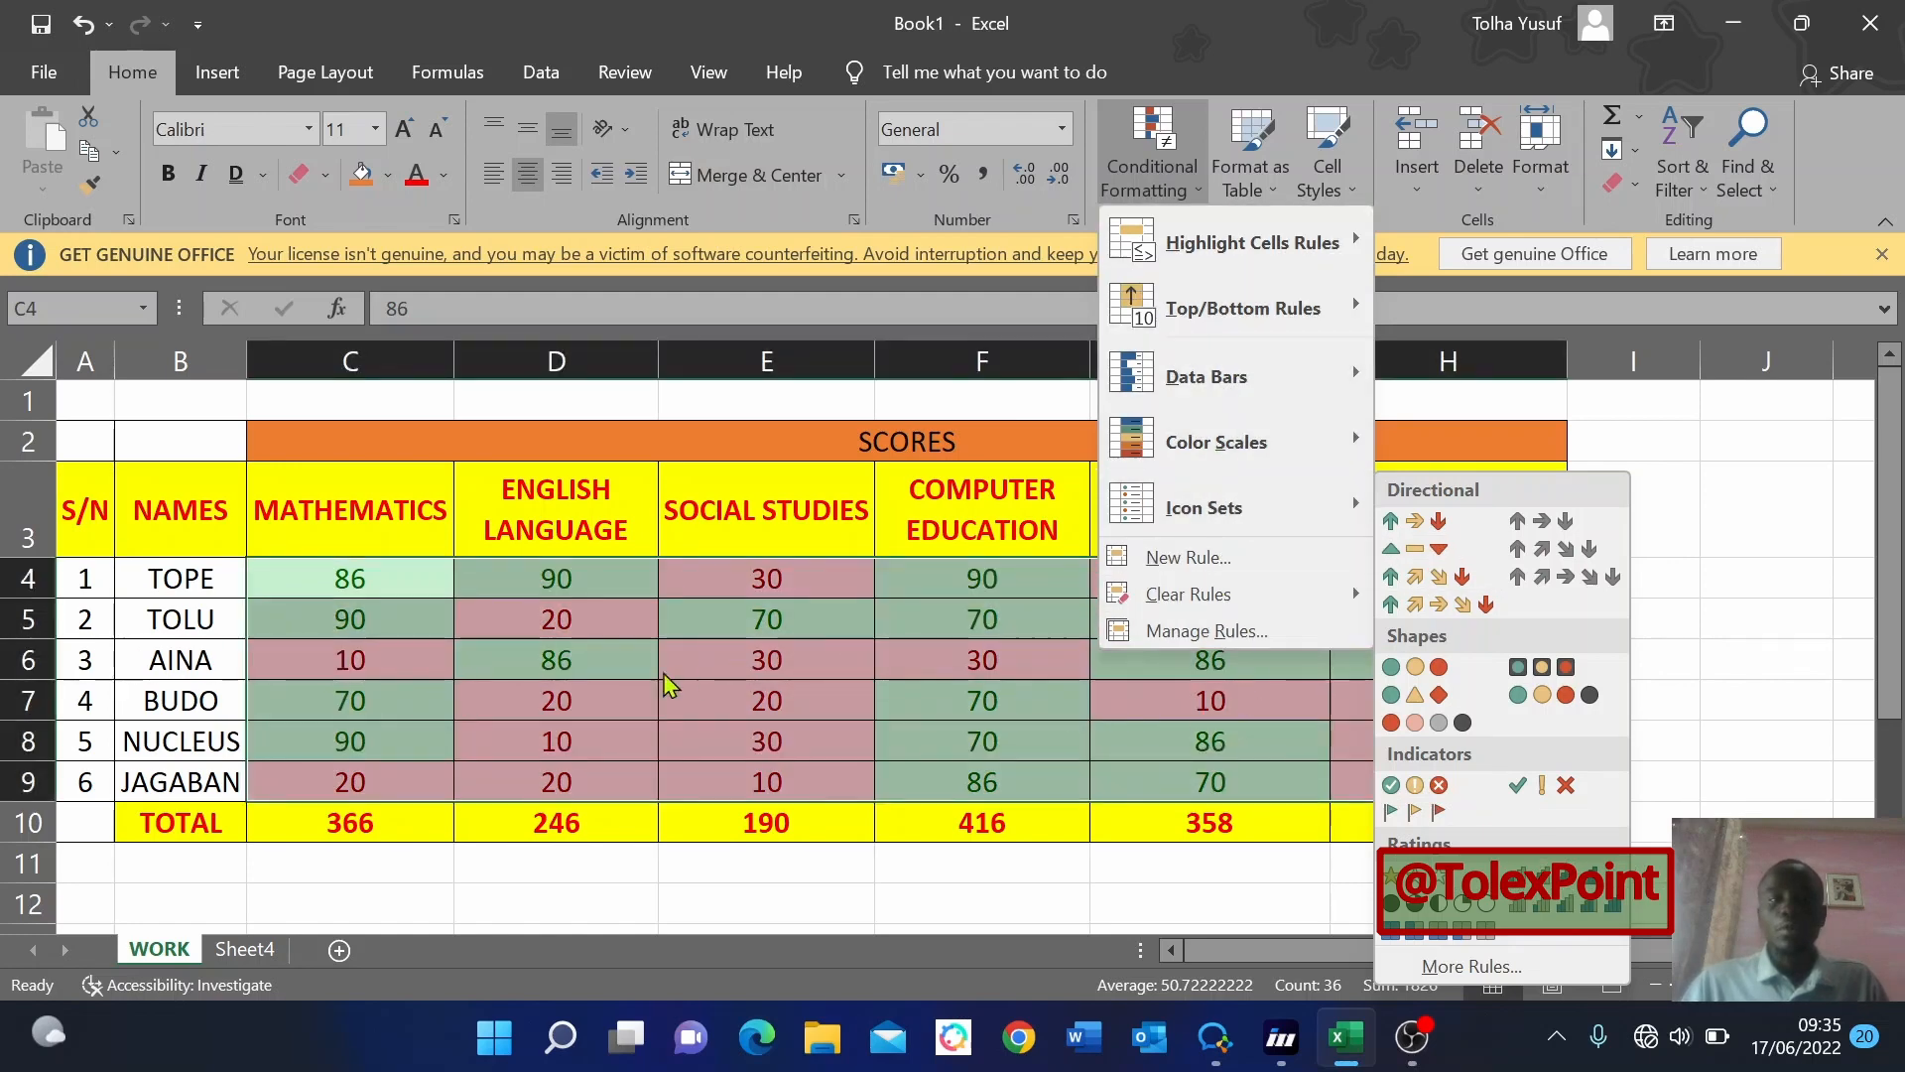
Clear the conditional formatting rules from the entire sheet.
{"action": "left_click", "coordinate": [321, 569]}
{"action": "left_click_drag", "start_coordinate": [321, 568], "coordinate": [1446, 779]}
{"action": "left_click", "coordinate": [1149, 173]}
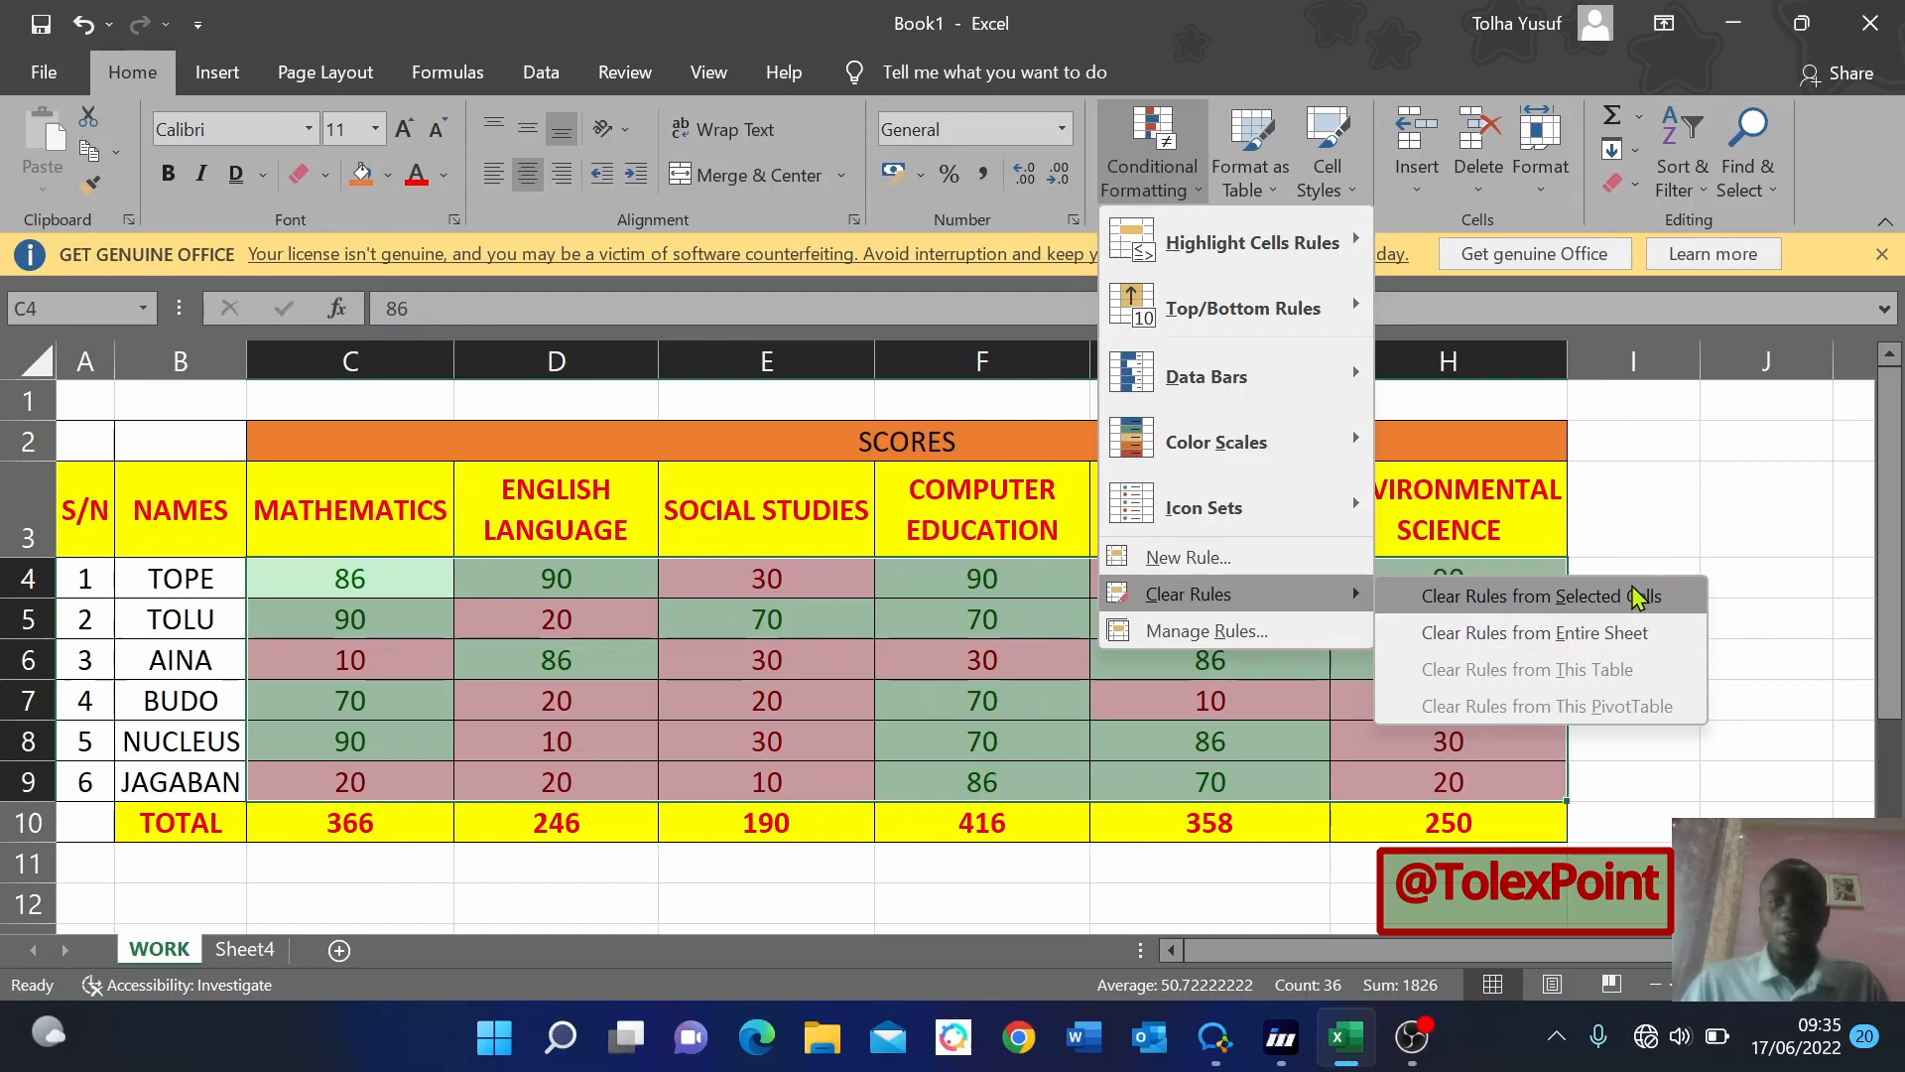
{"action": "left_click", "coordinate": [1556, 635]}
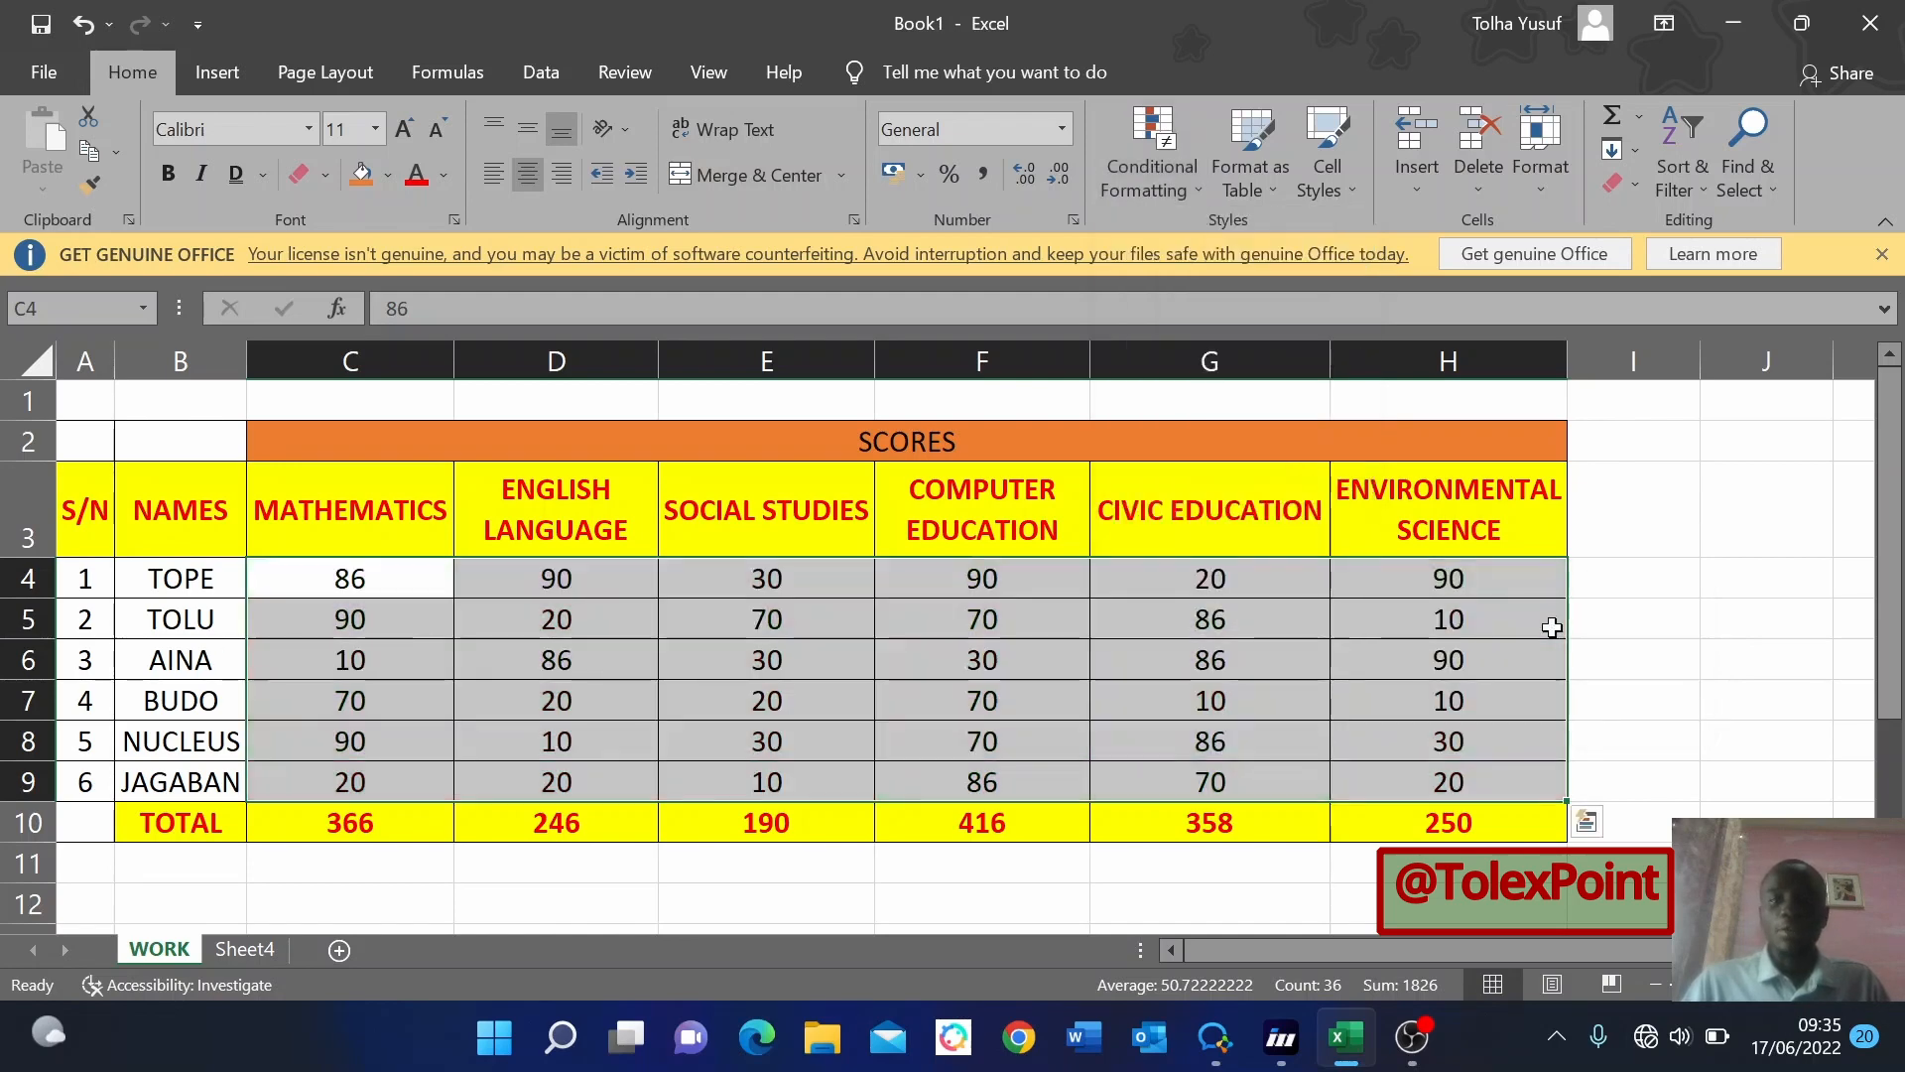
Undo the clearing of the conditional formatting rules, keeping C4:H9 selected.
{"action": "left_click", "coordinate": [448, 650]}
{"action": "left_click_drag", "start_coordinate": [357, 582], "coordinate": [1426, 779]}
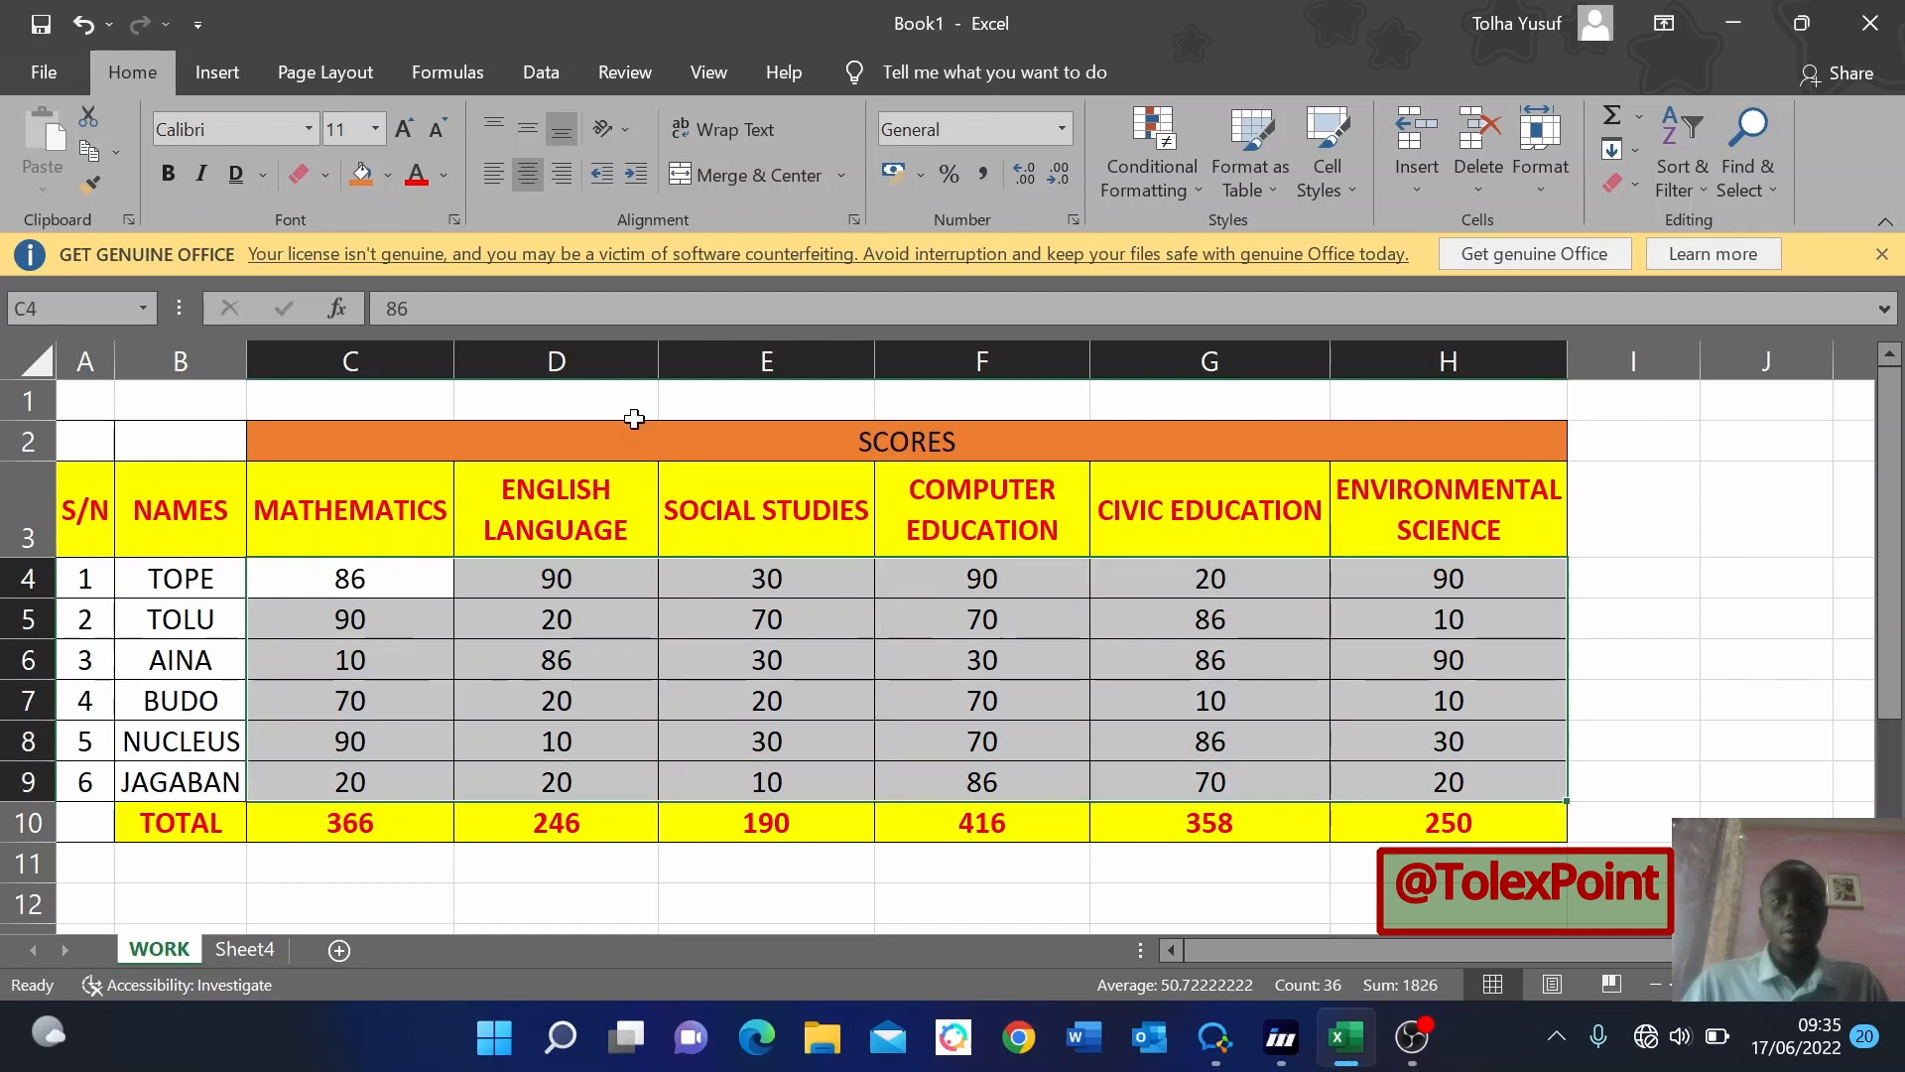
{"action": "key", "text": "ctrl+z"}
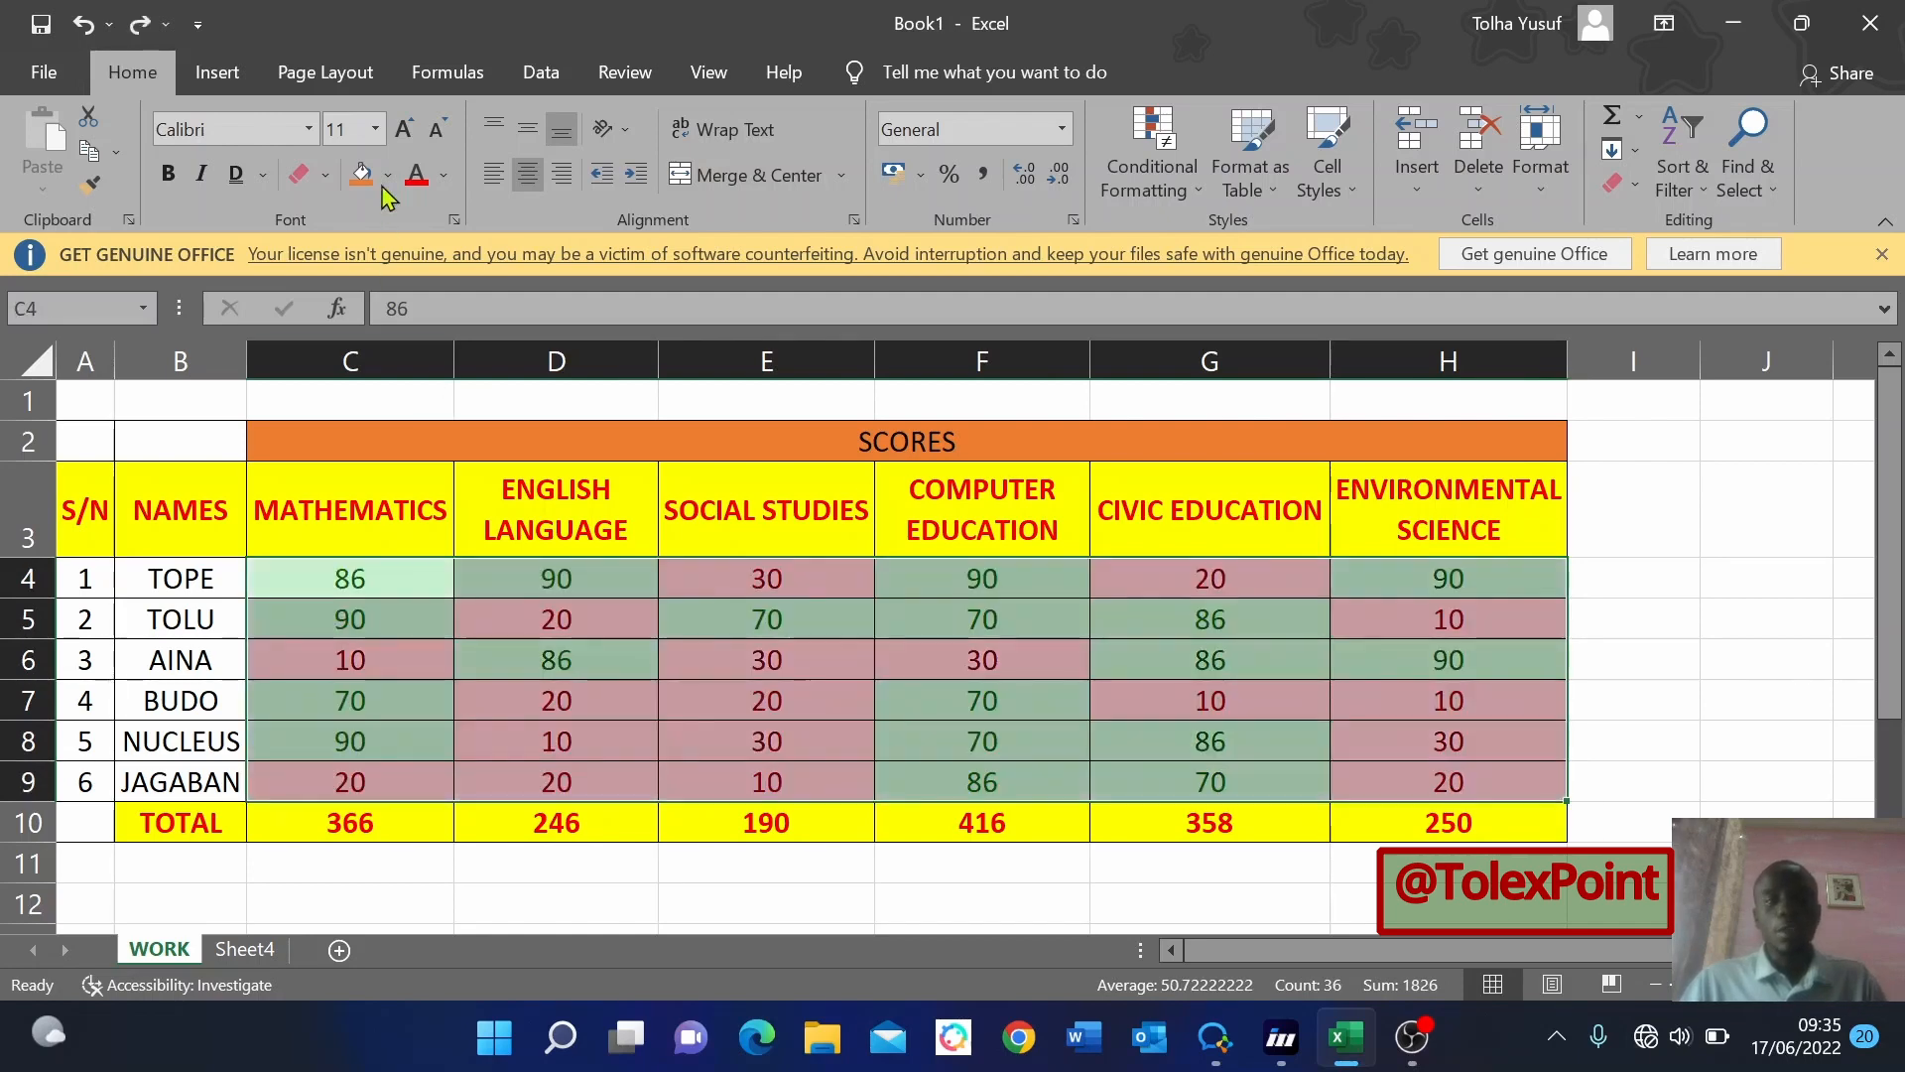
Clear the conditional formatting rules from only the selected score cells C4:H9.
{"action": "left_click", "coordinate": [1151, 174]}
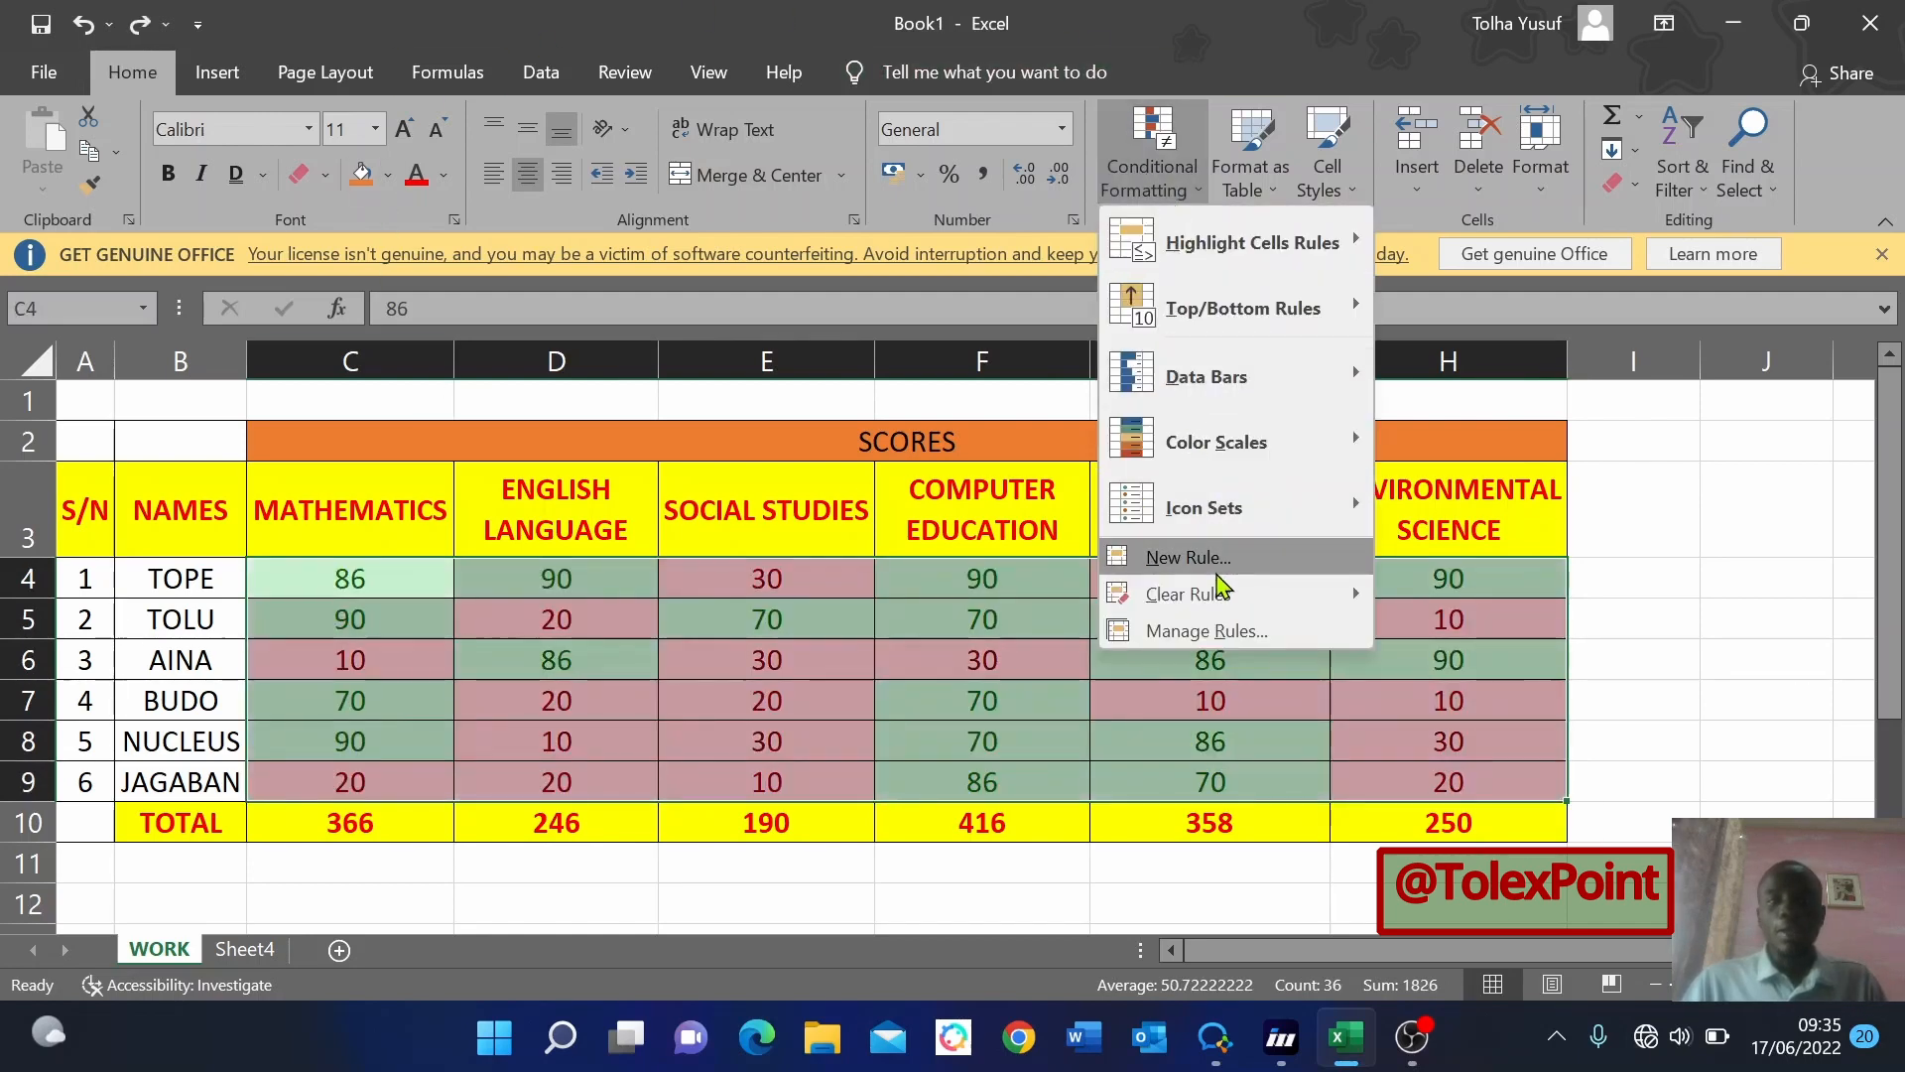
{"action": "mouse_move", "coordinate": [1241, 593]}
{"action": "left_click", "coordinate": [1499, 587]}
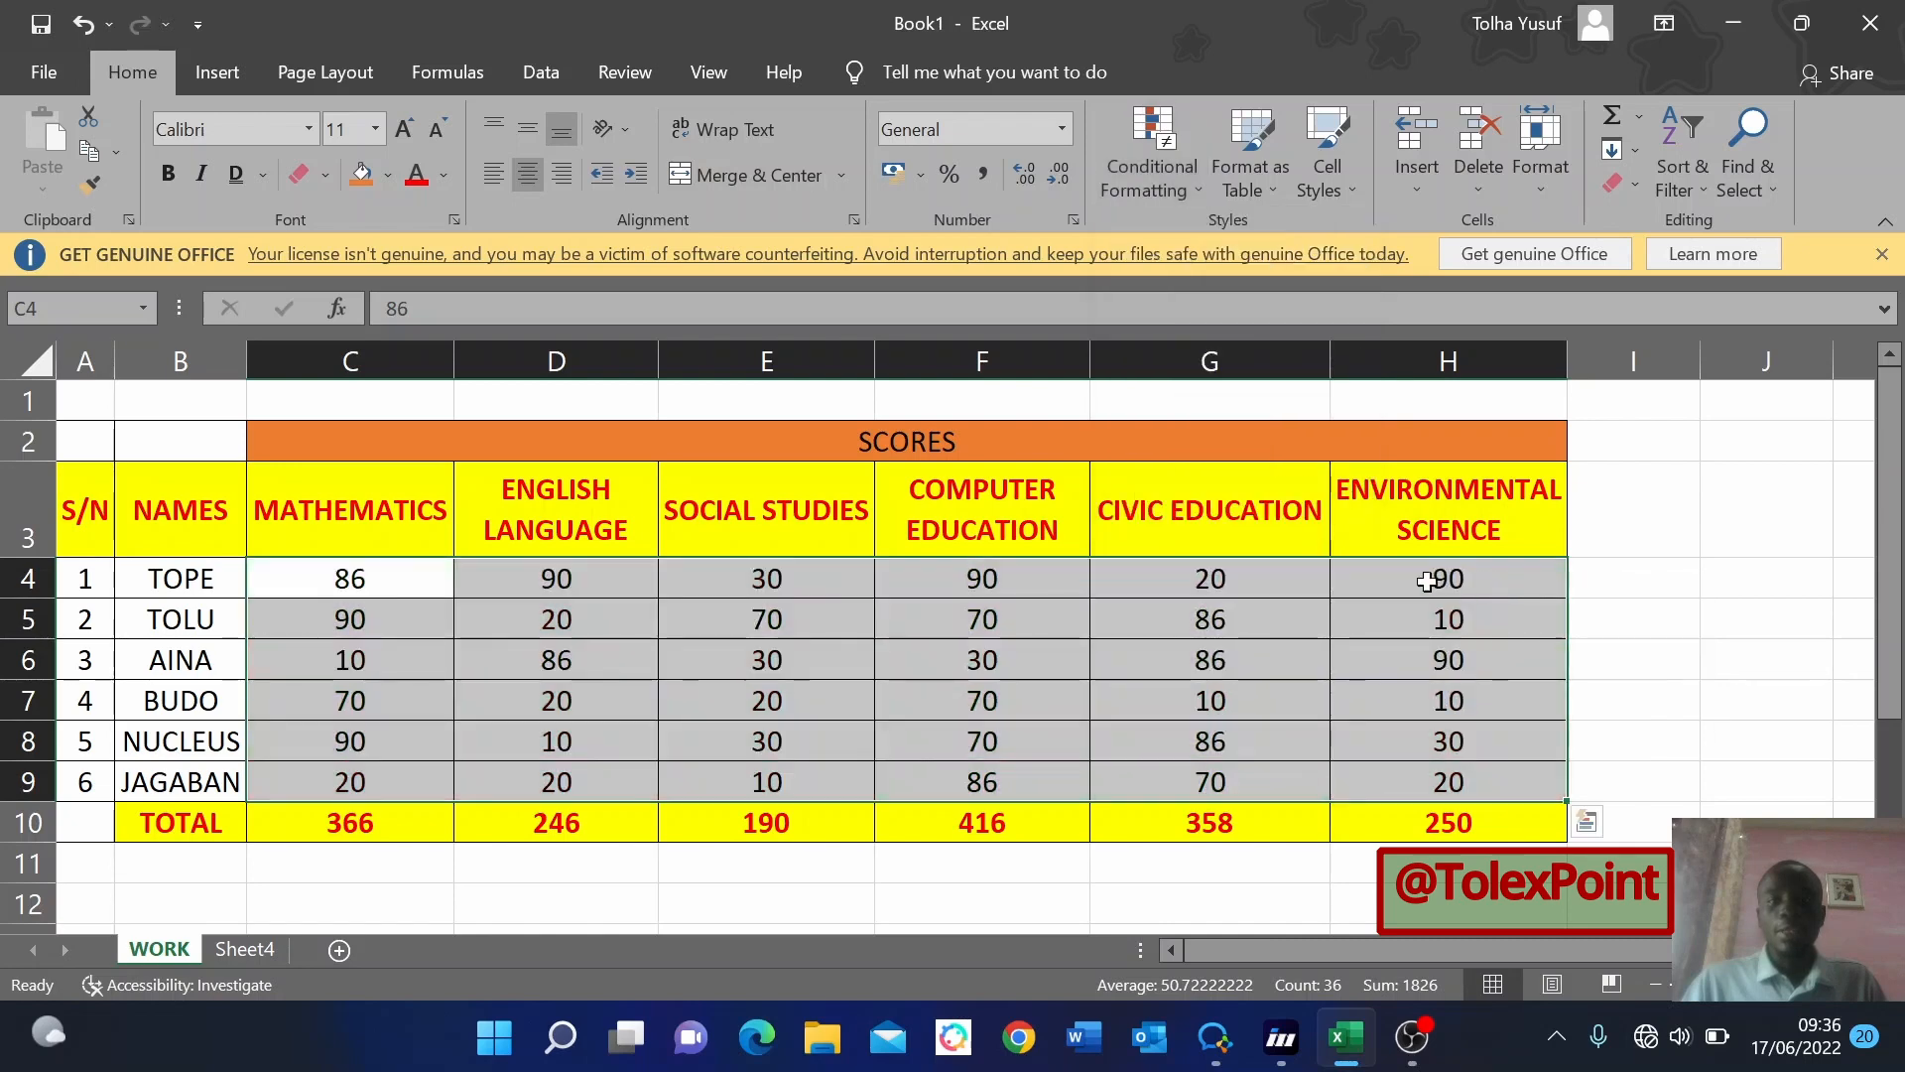
{"action": "left_click", "coordinate": [352, 584]}
{"action": "left_click", "coordinate": [727, 684]}
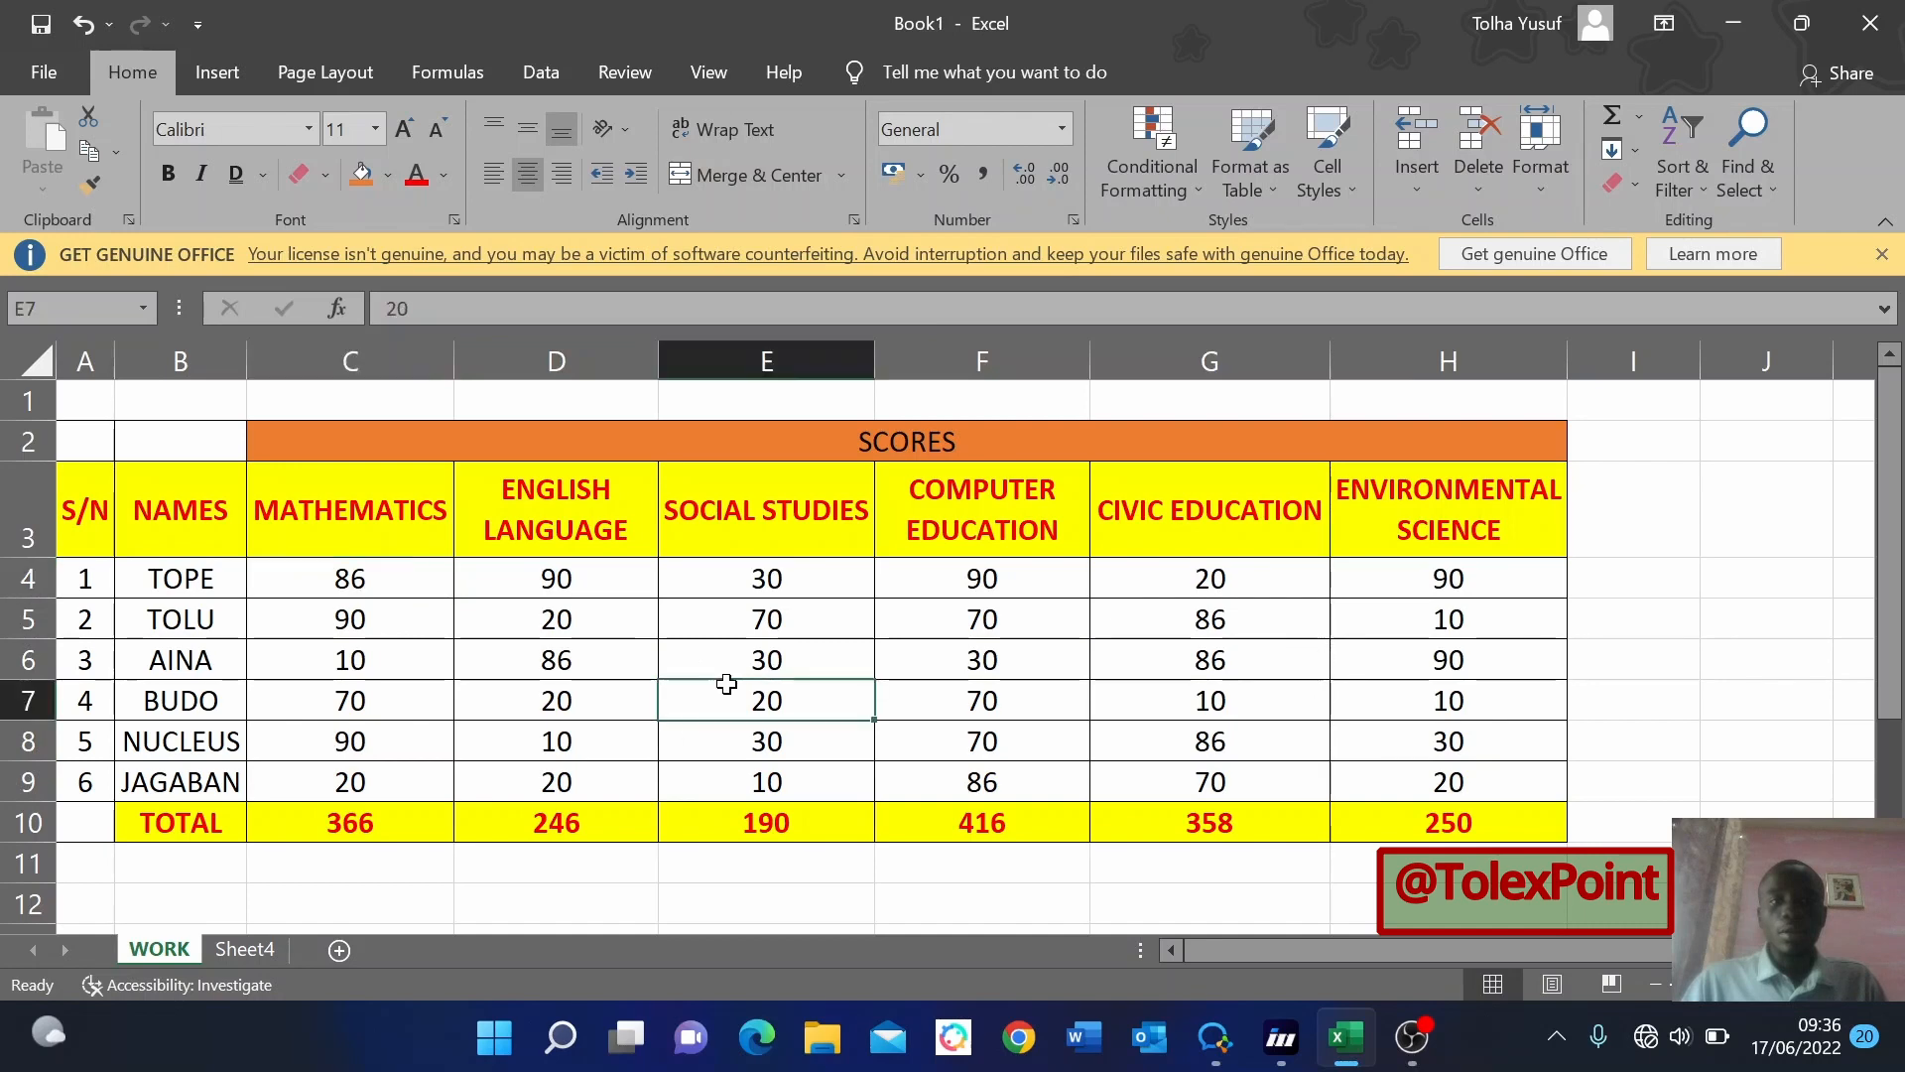
{"action": "left_click", "coordinate": [732, 650]}
{"action": "left_click", "coordinate": [416, 670]}
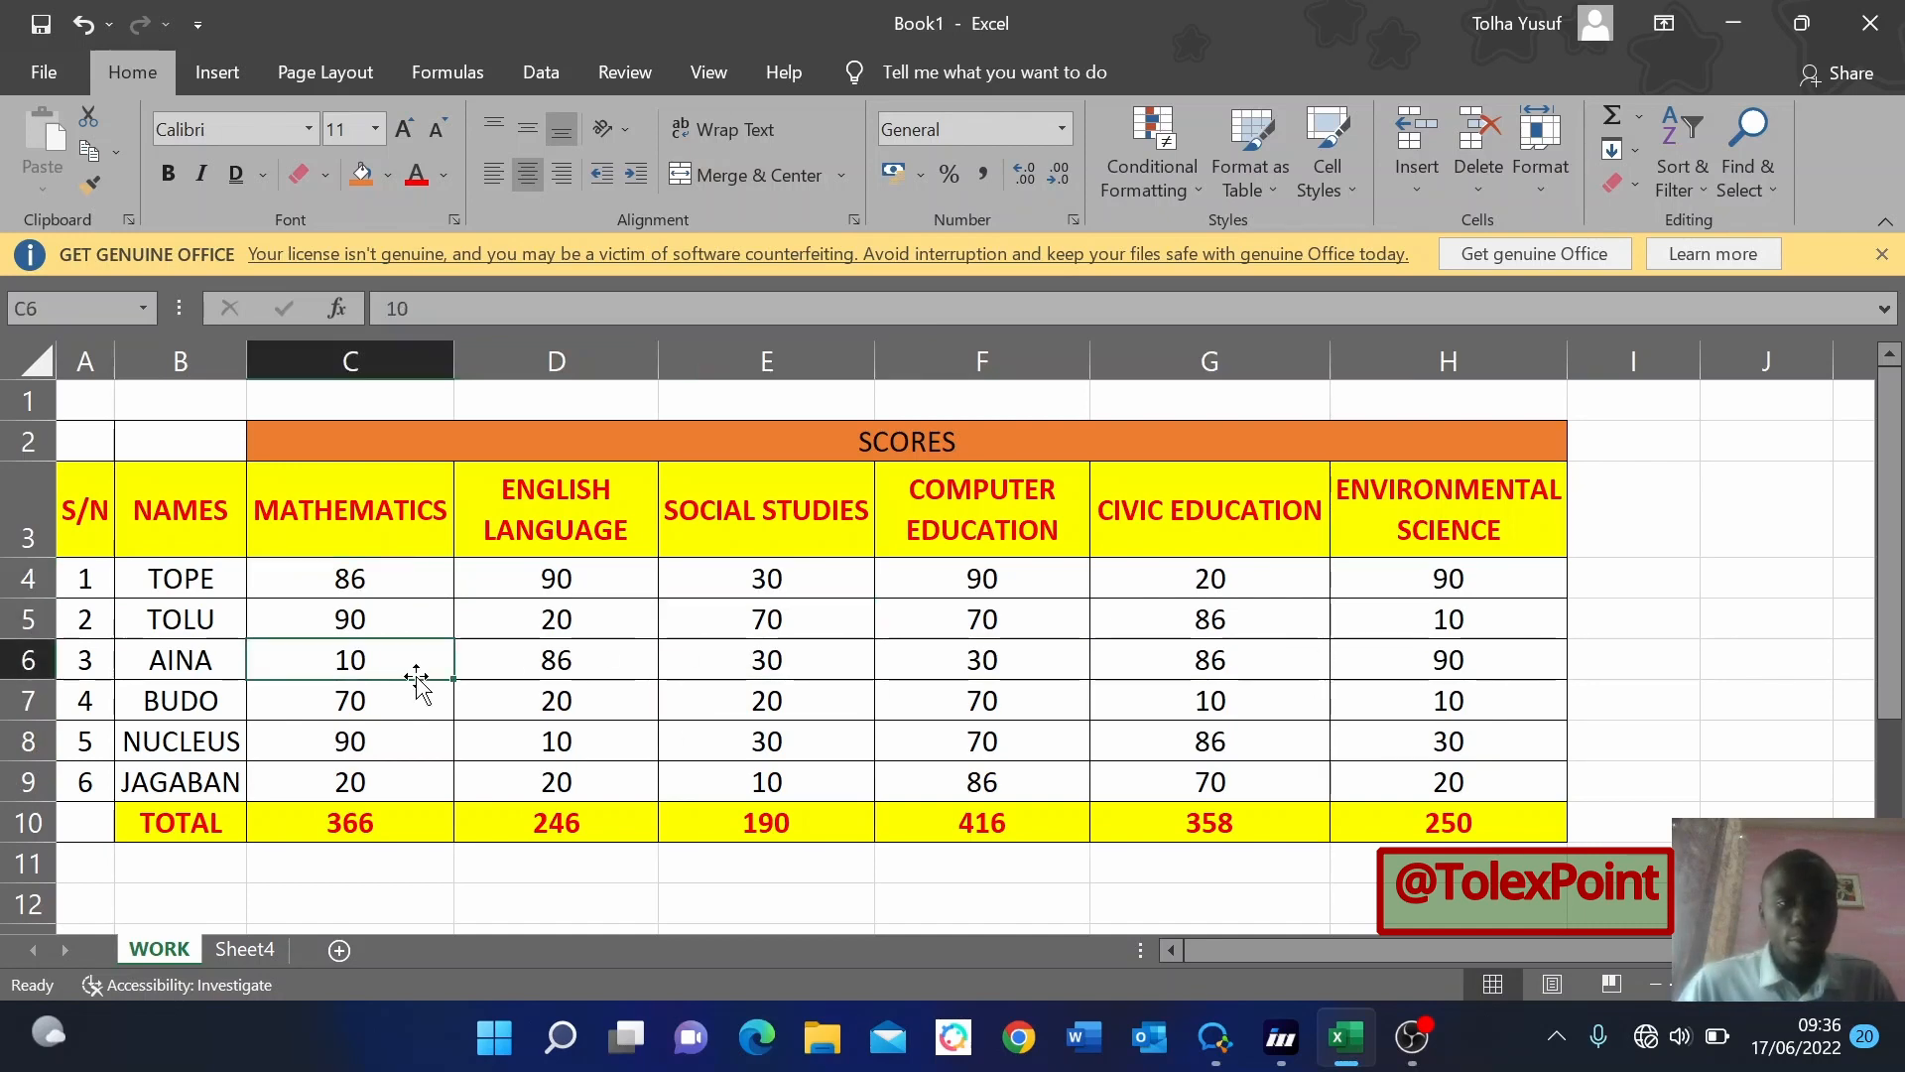
{"action": "left_click", "coordinate": [1285, 702]}
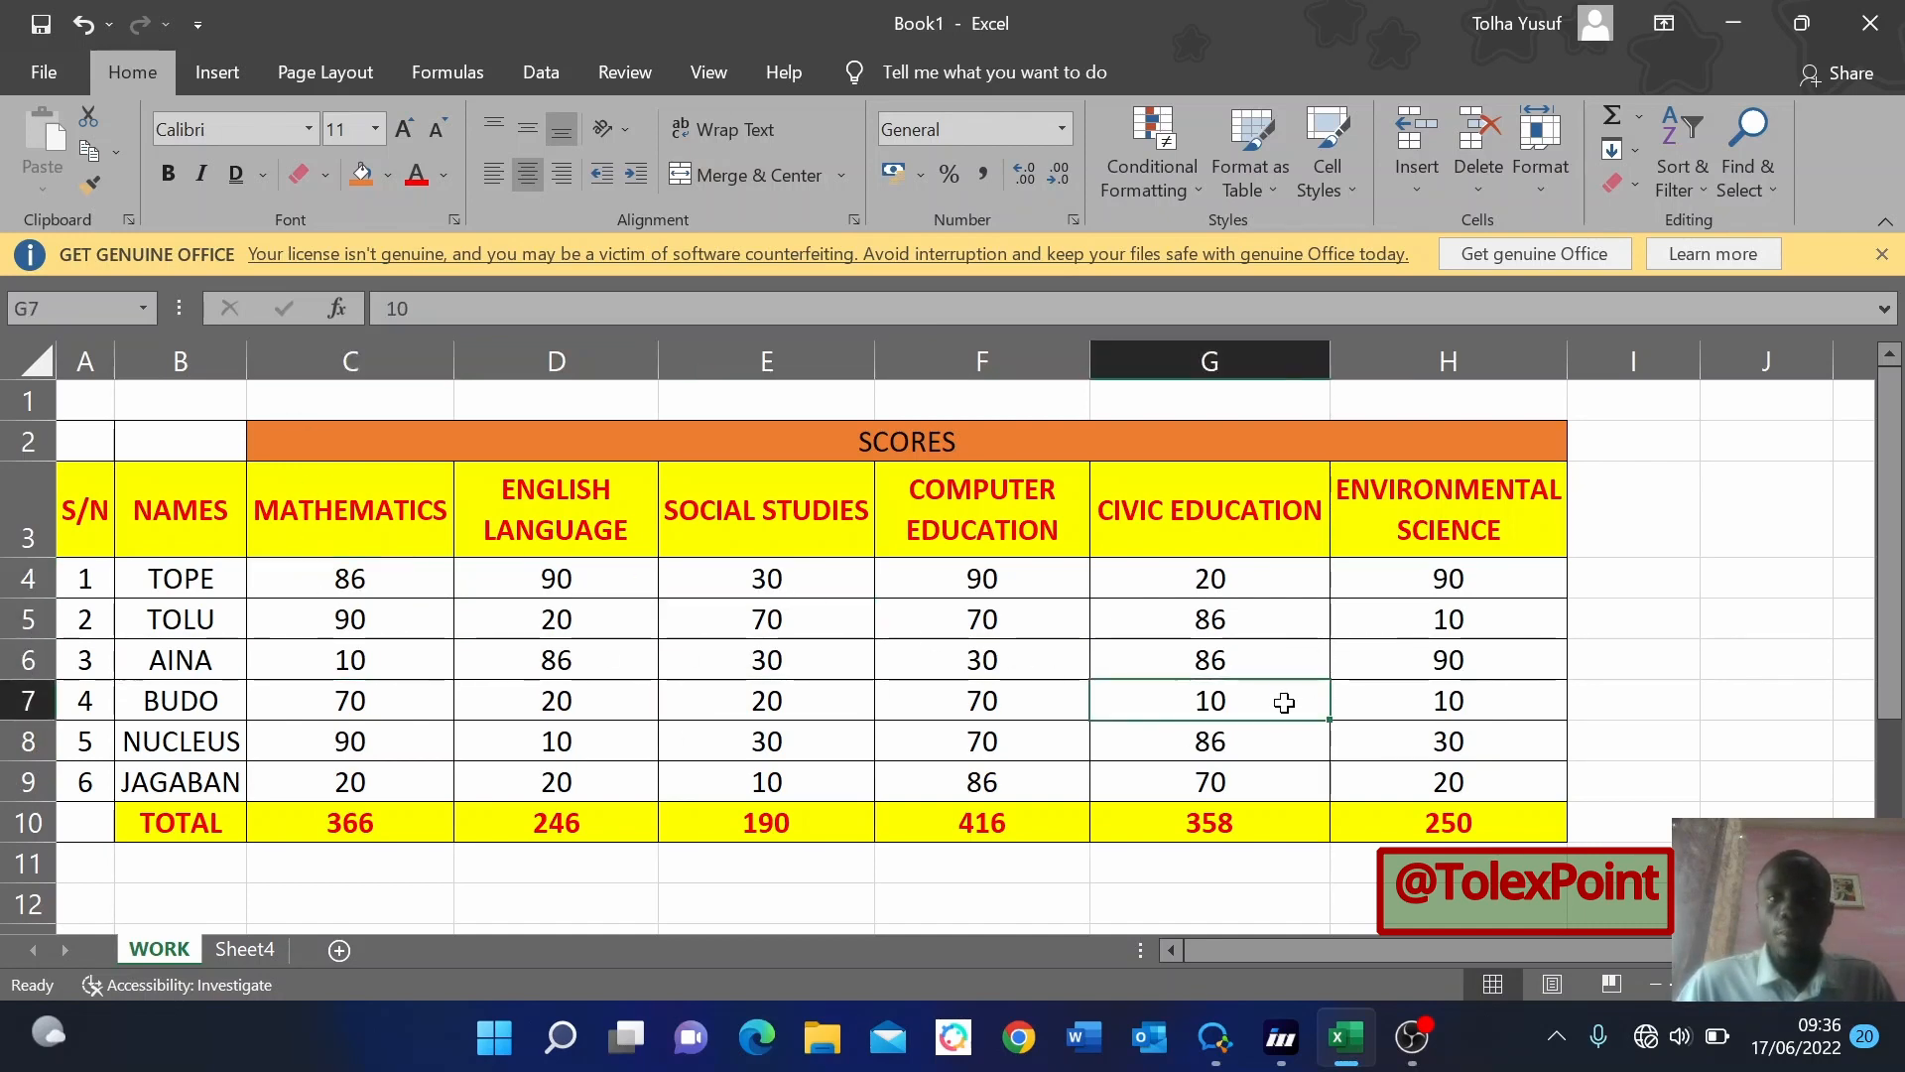
{"action": "scroll", "coordinate": [1186, 714], "scroll_direction": "down", "scroll_amount": 1}
{"action": "scroll", "coordinate": [1161, 699], "scroll_direction": "up", "scroll_amount": 1}
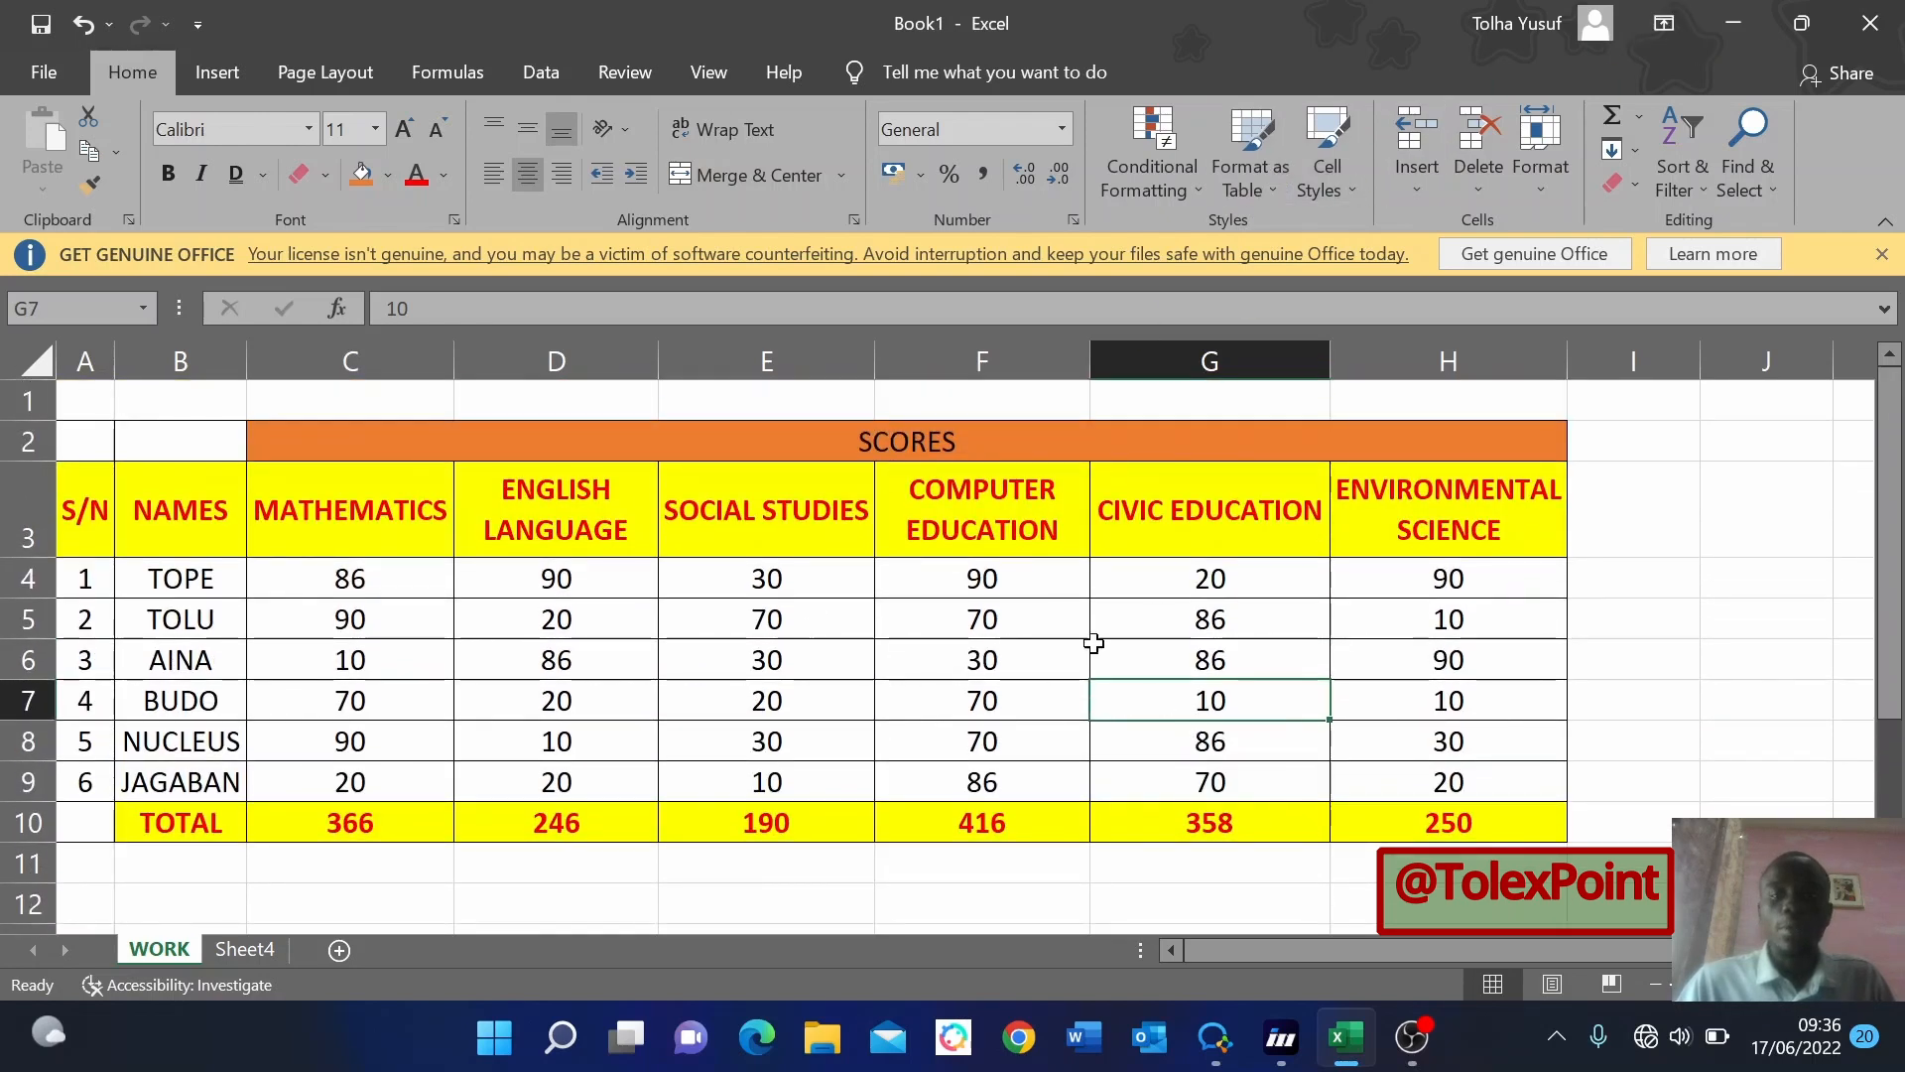
Format A2:H10 as a table with headers, using the black style in the second row of the Medium styles.
{"action": "left_click", "coordinate": [1280, 196]}
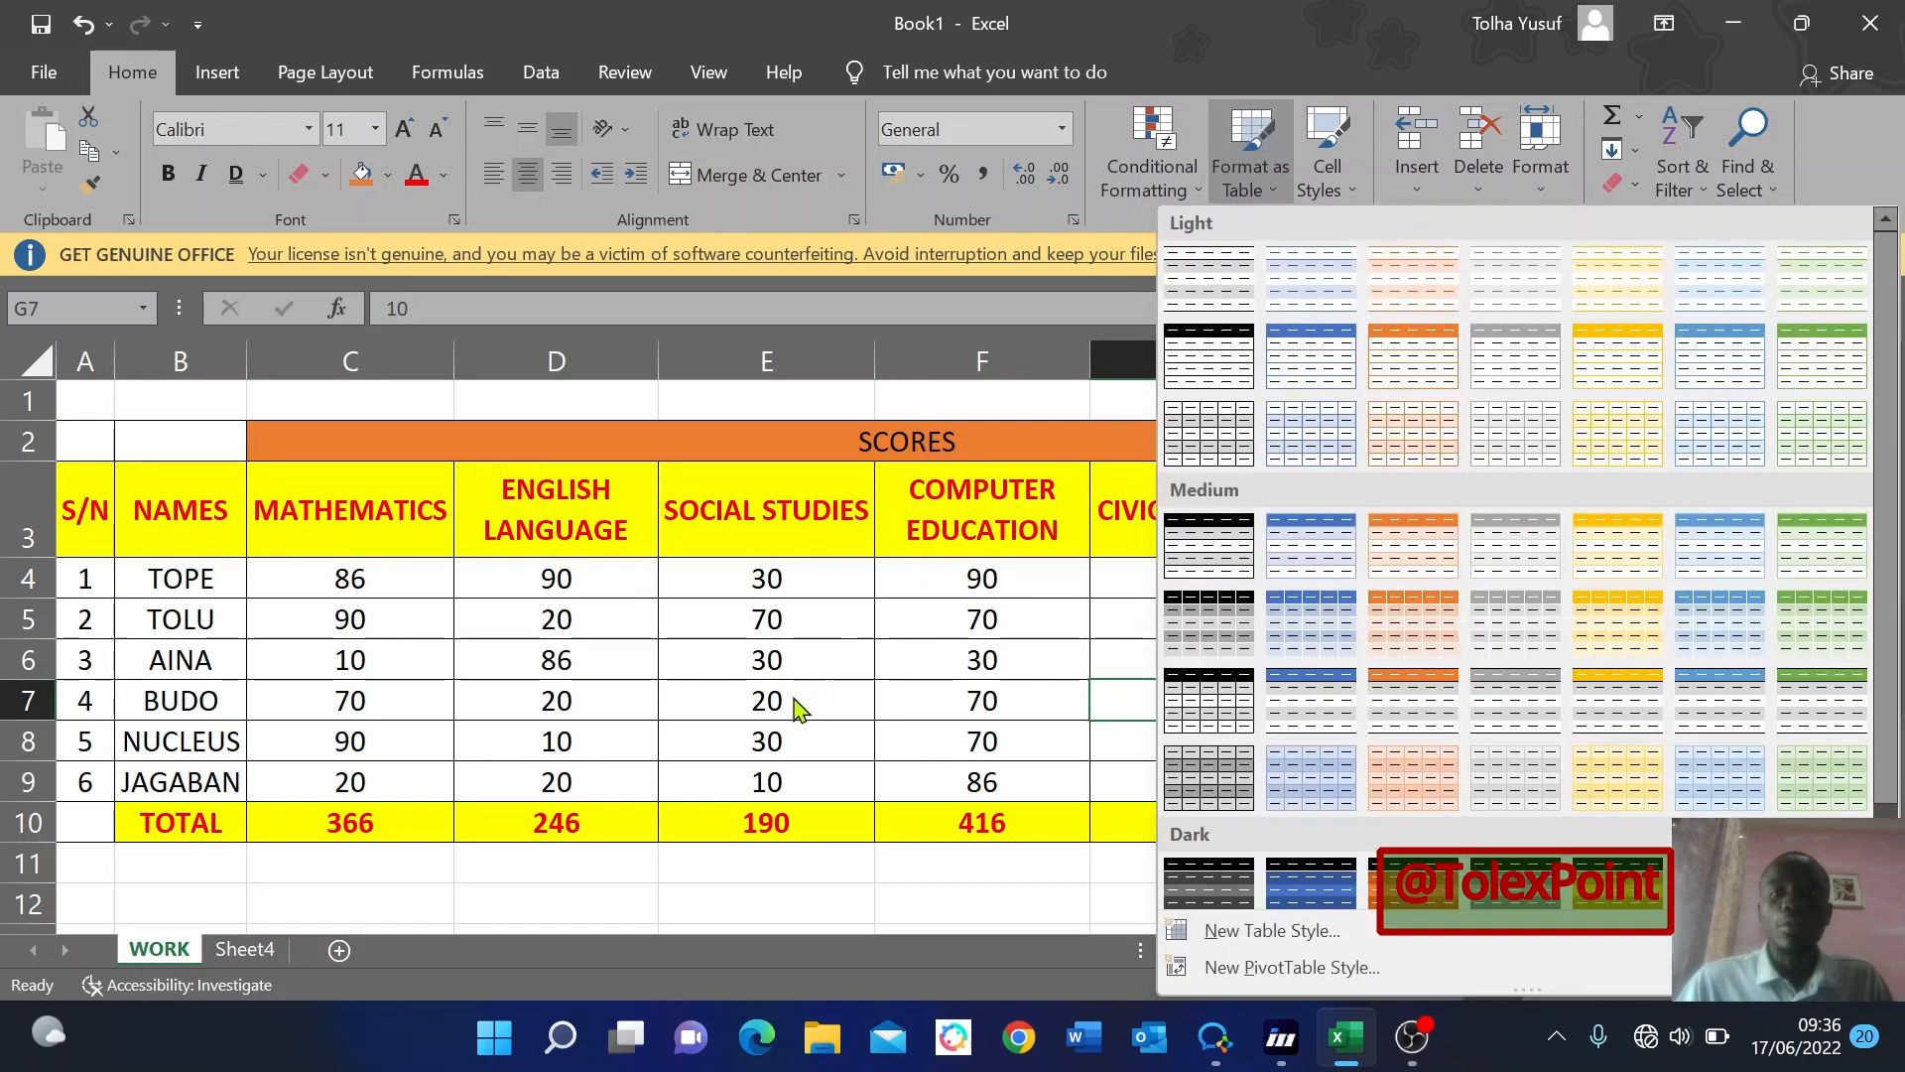
{"action": "left_click", "coordinate": [794, 697]}
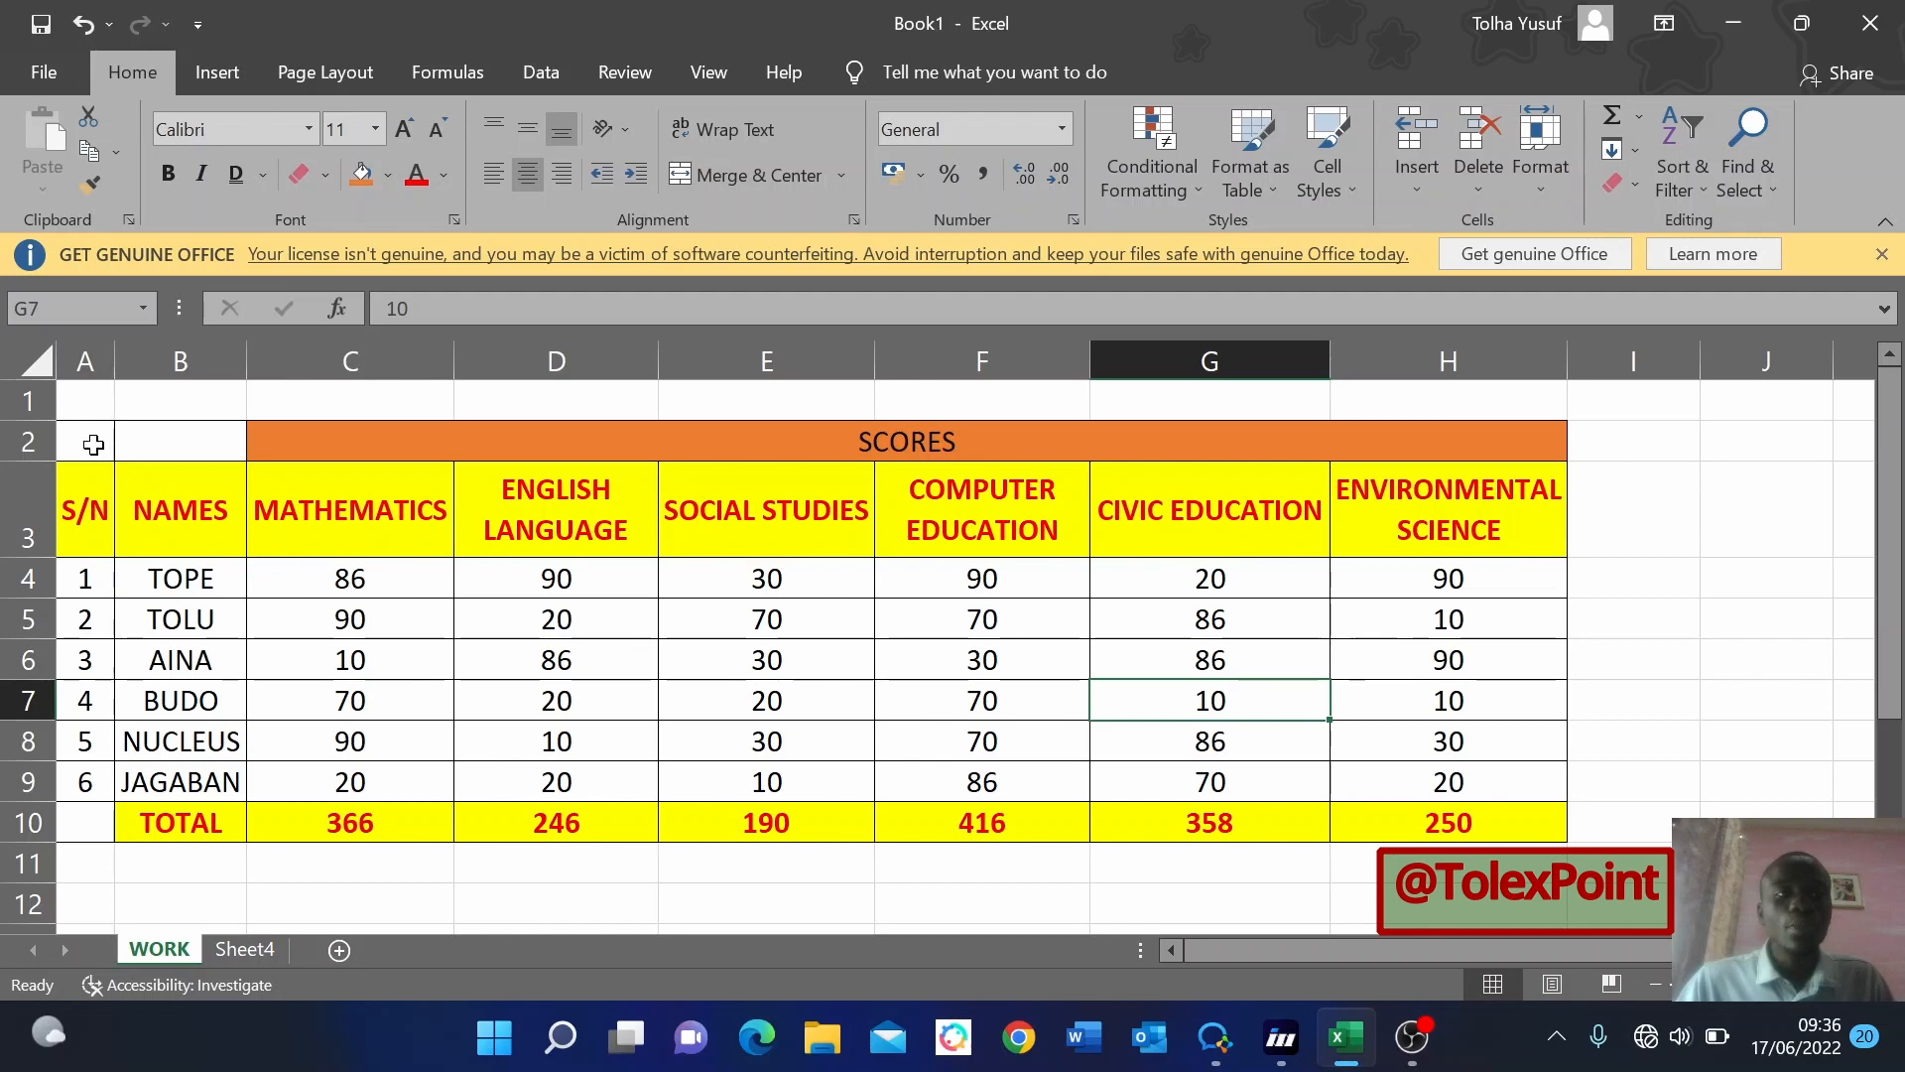
{"action": "left_click_drag", "start_coordinate": [93, 445], "coordinate": [1331, 813]}
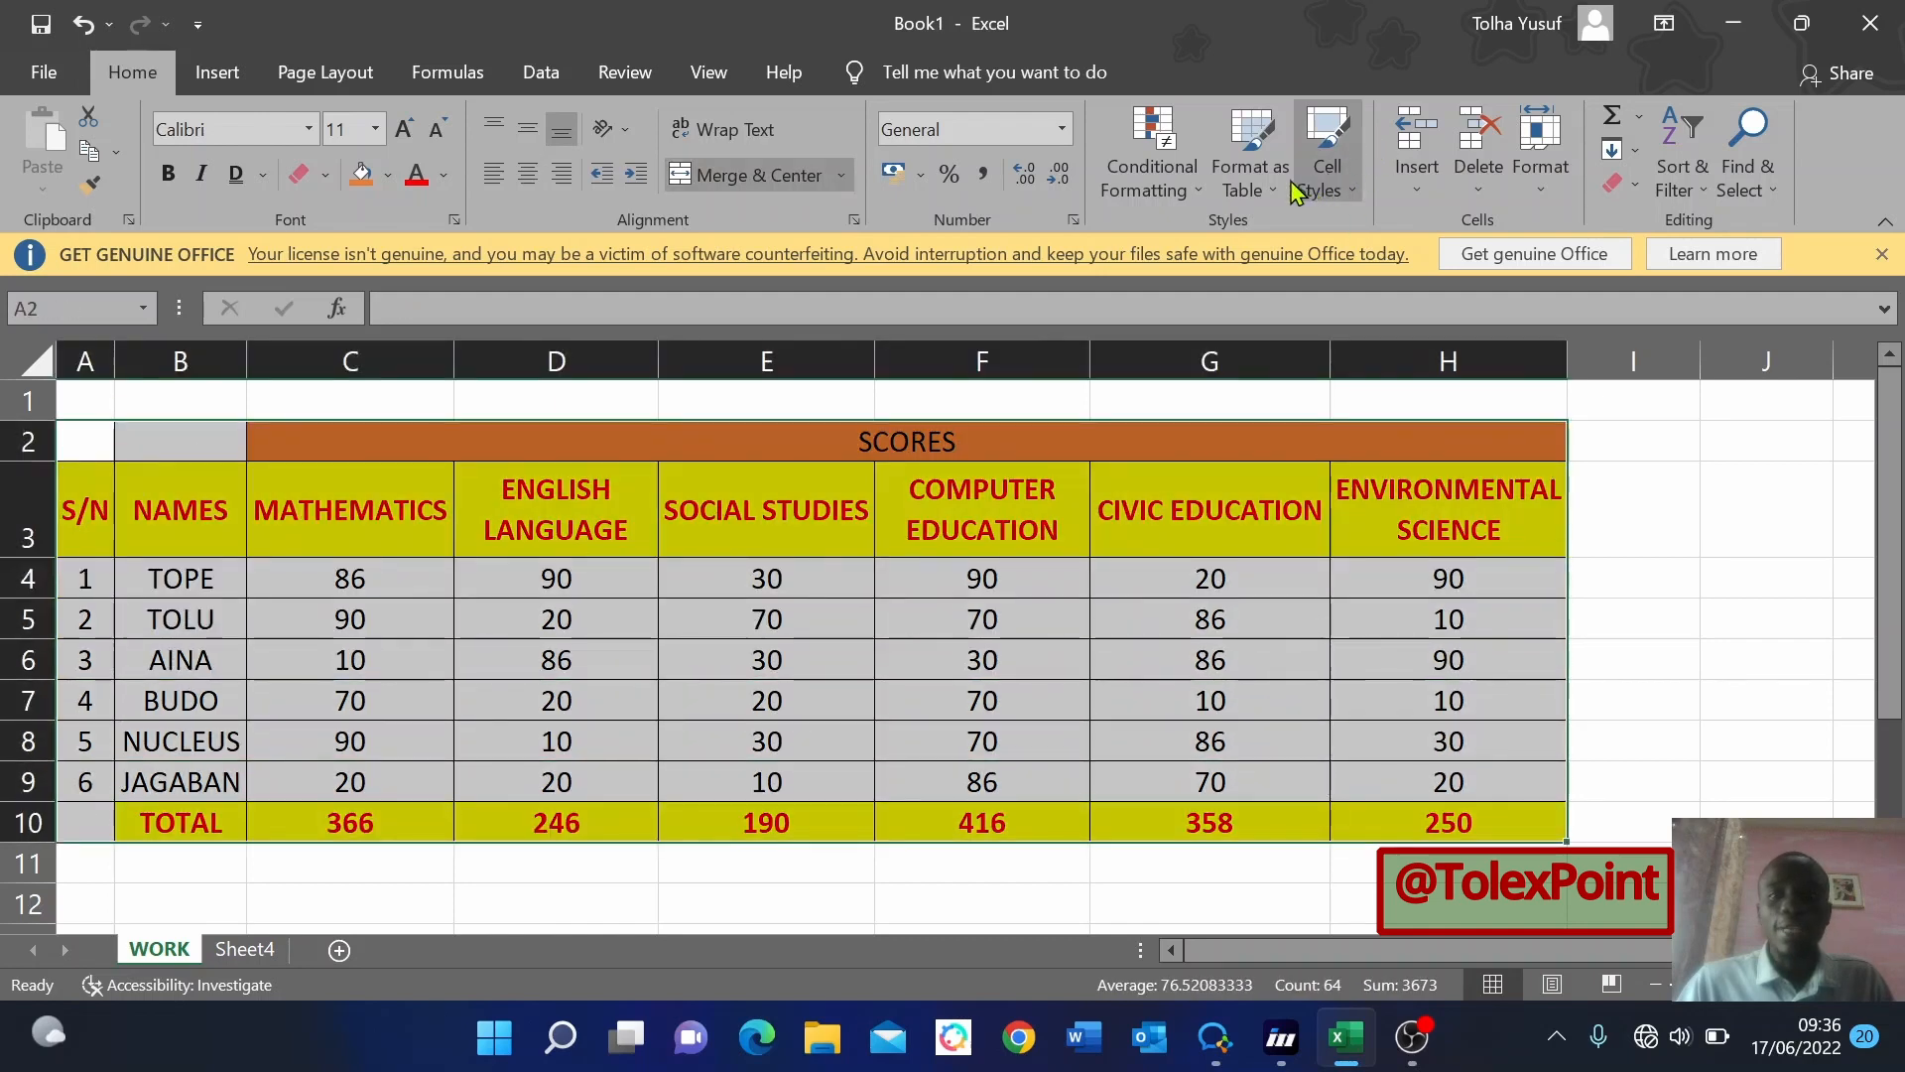
{"action": "left_click", "coordinate": [1280, 190]}
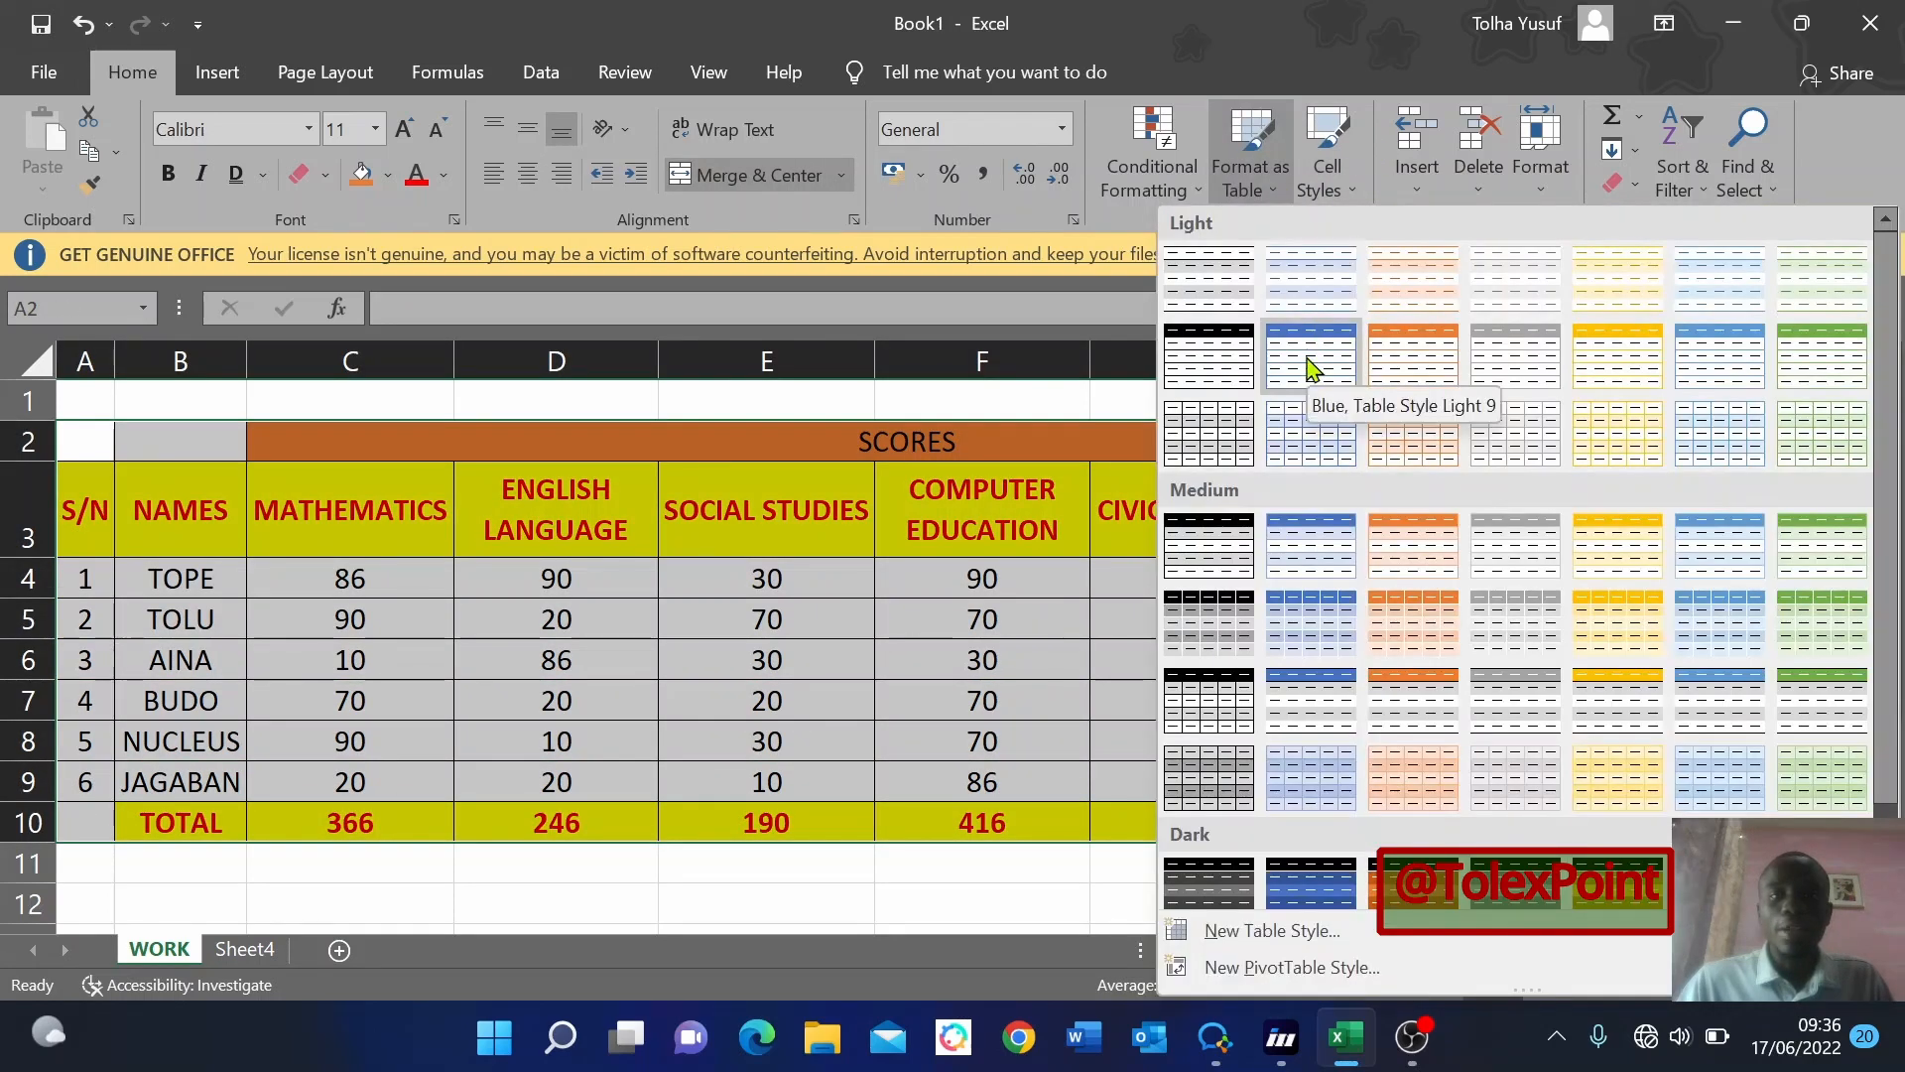
{"action": "left_click", "coordinate": [1239, 607]}
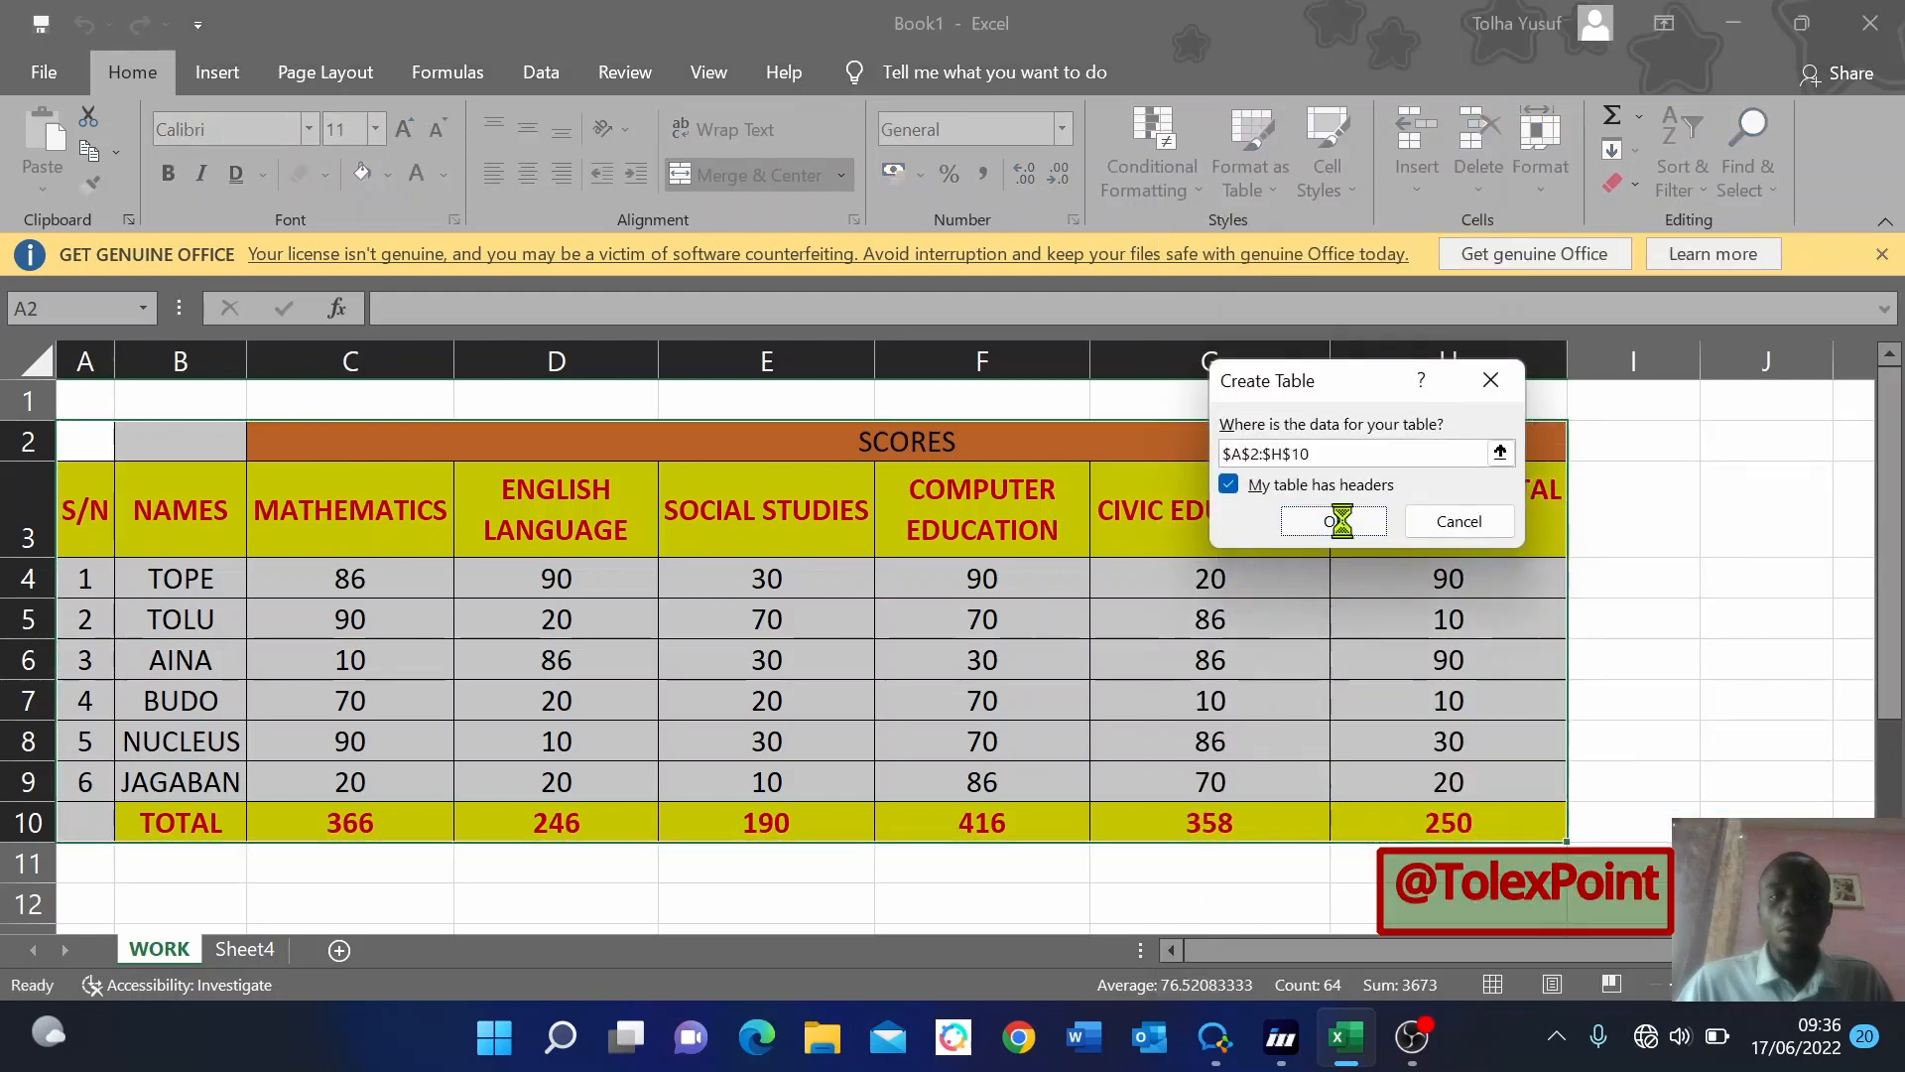
{"action": "left_click", "coordinate": [1334, 521]}
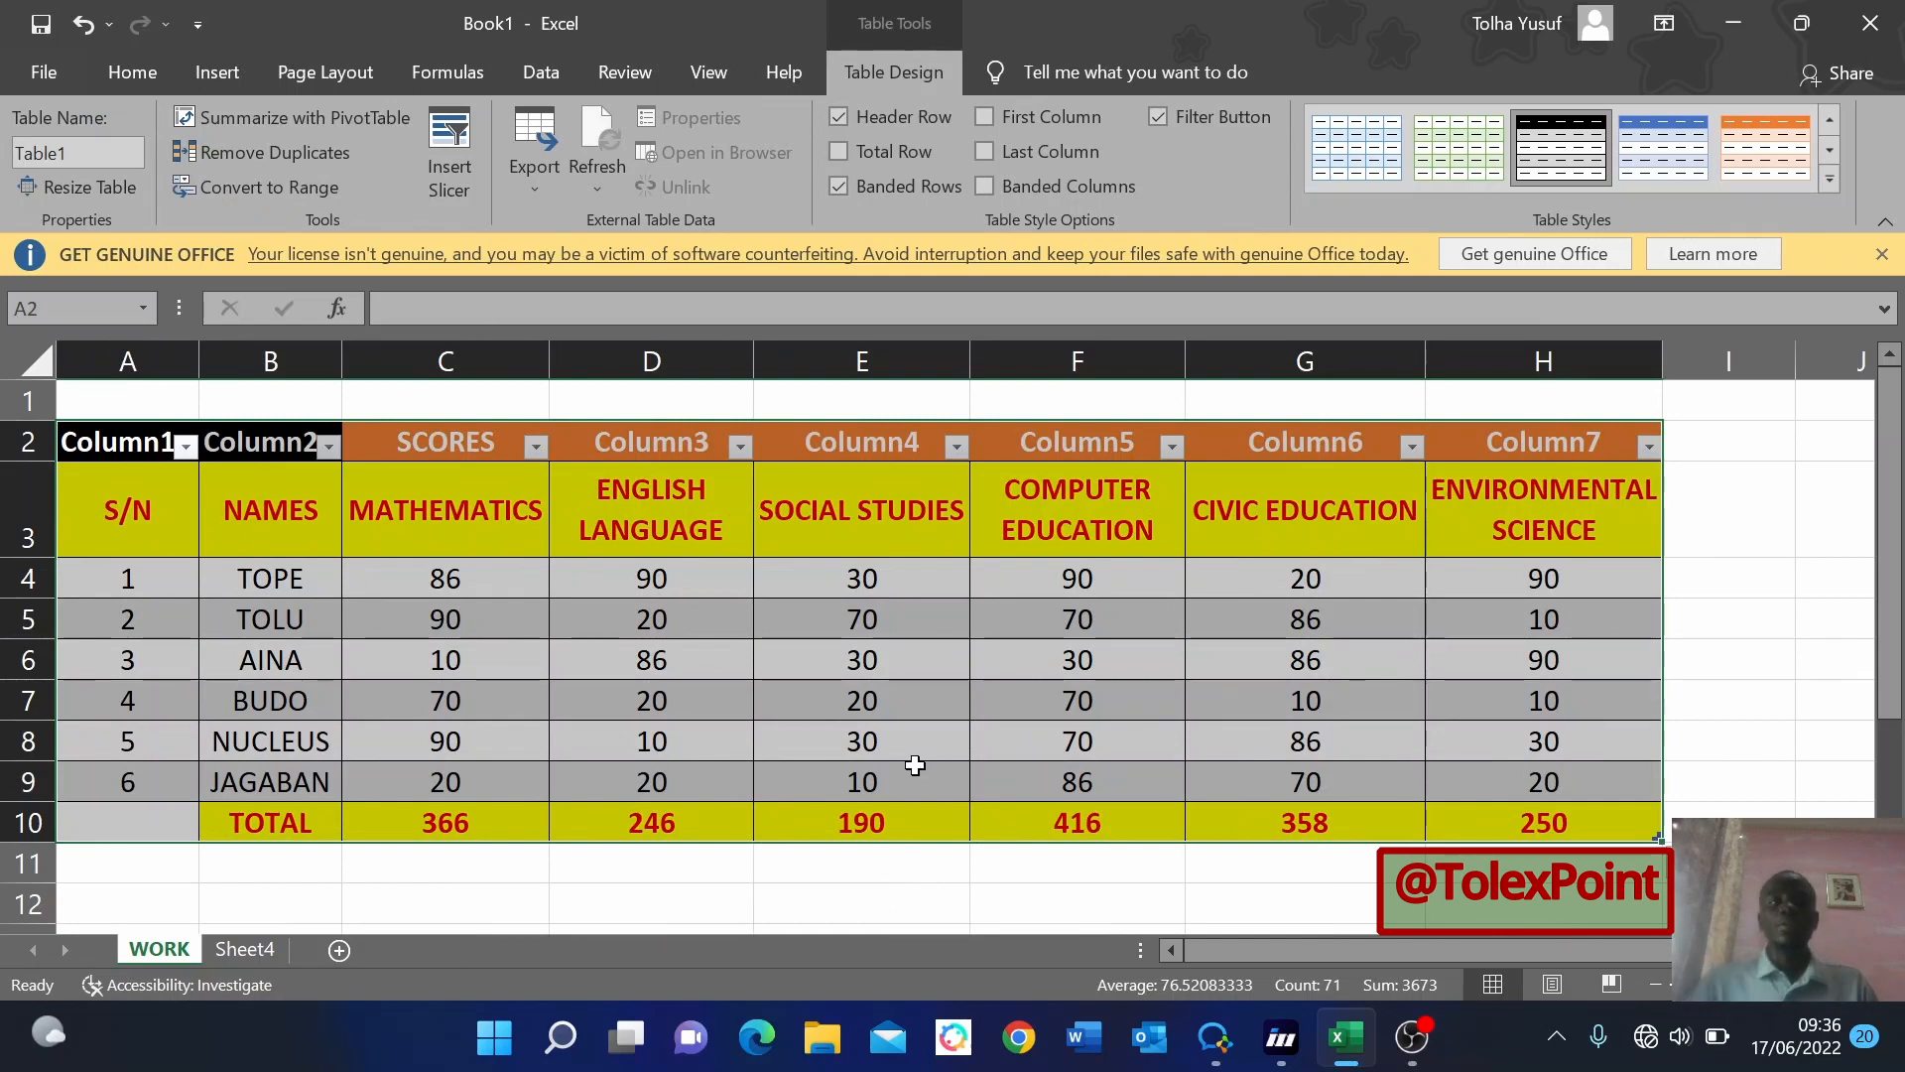
{"action": "left_click", "coordinate": [710, 667]}
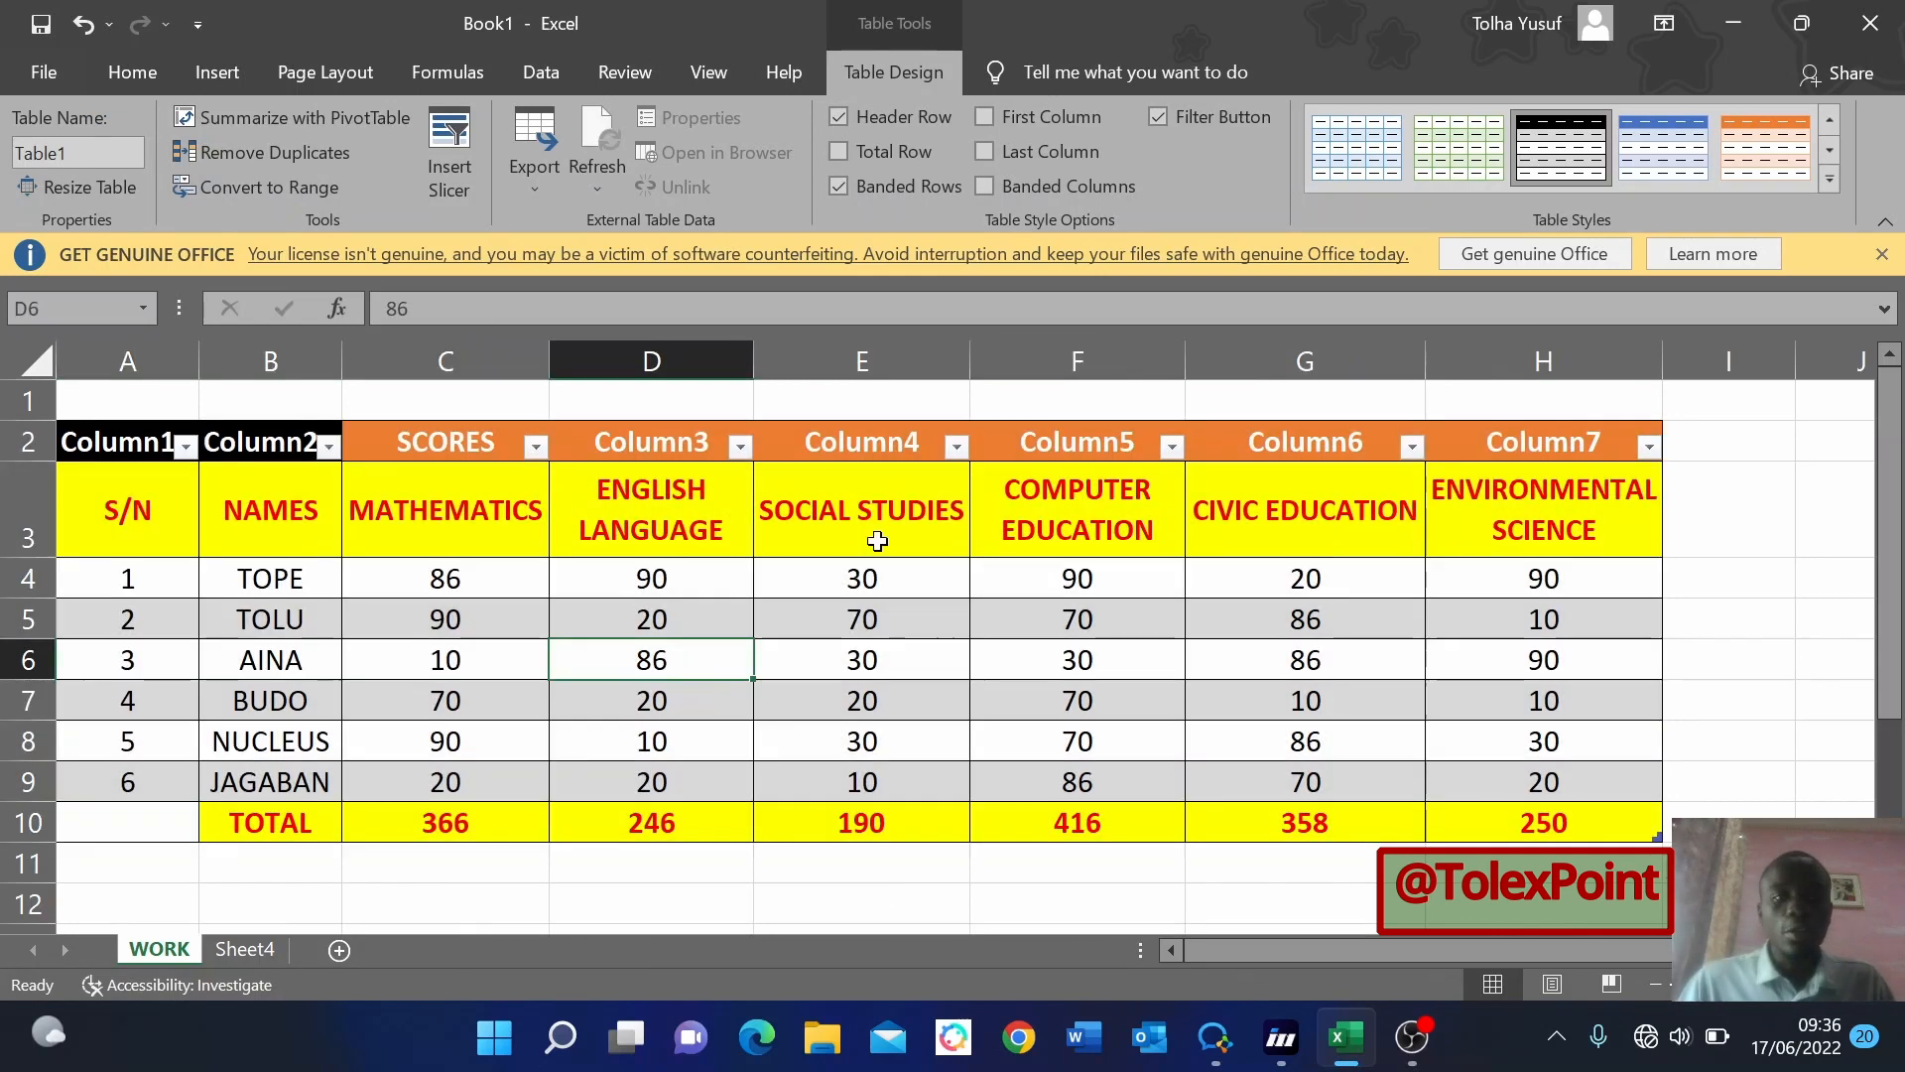
{"action": "left_click", "coordinate": [1248, 624]}
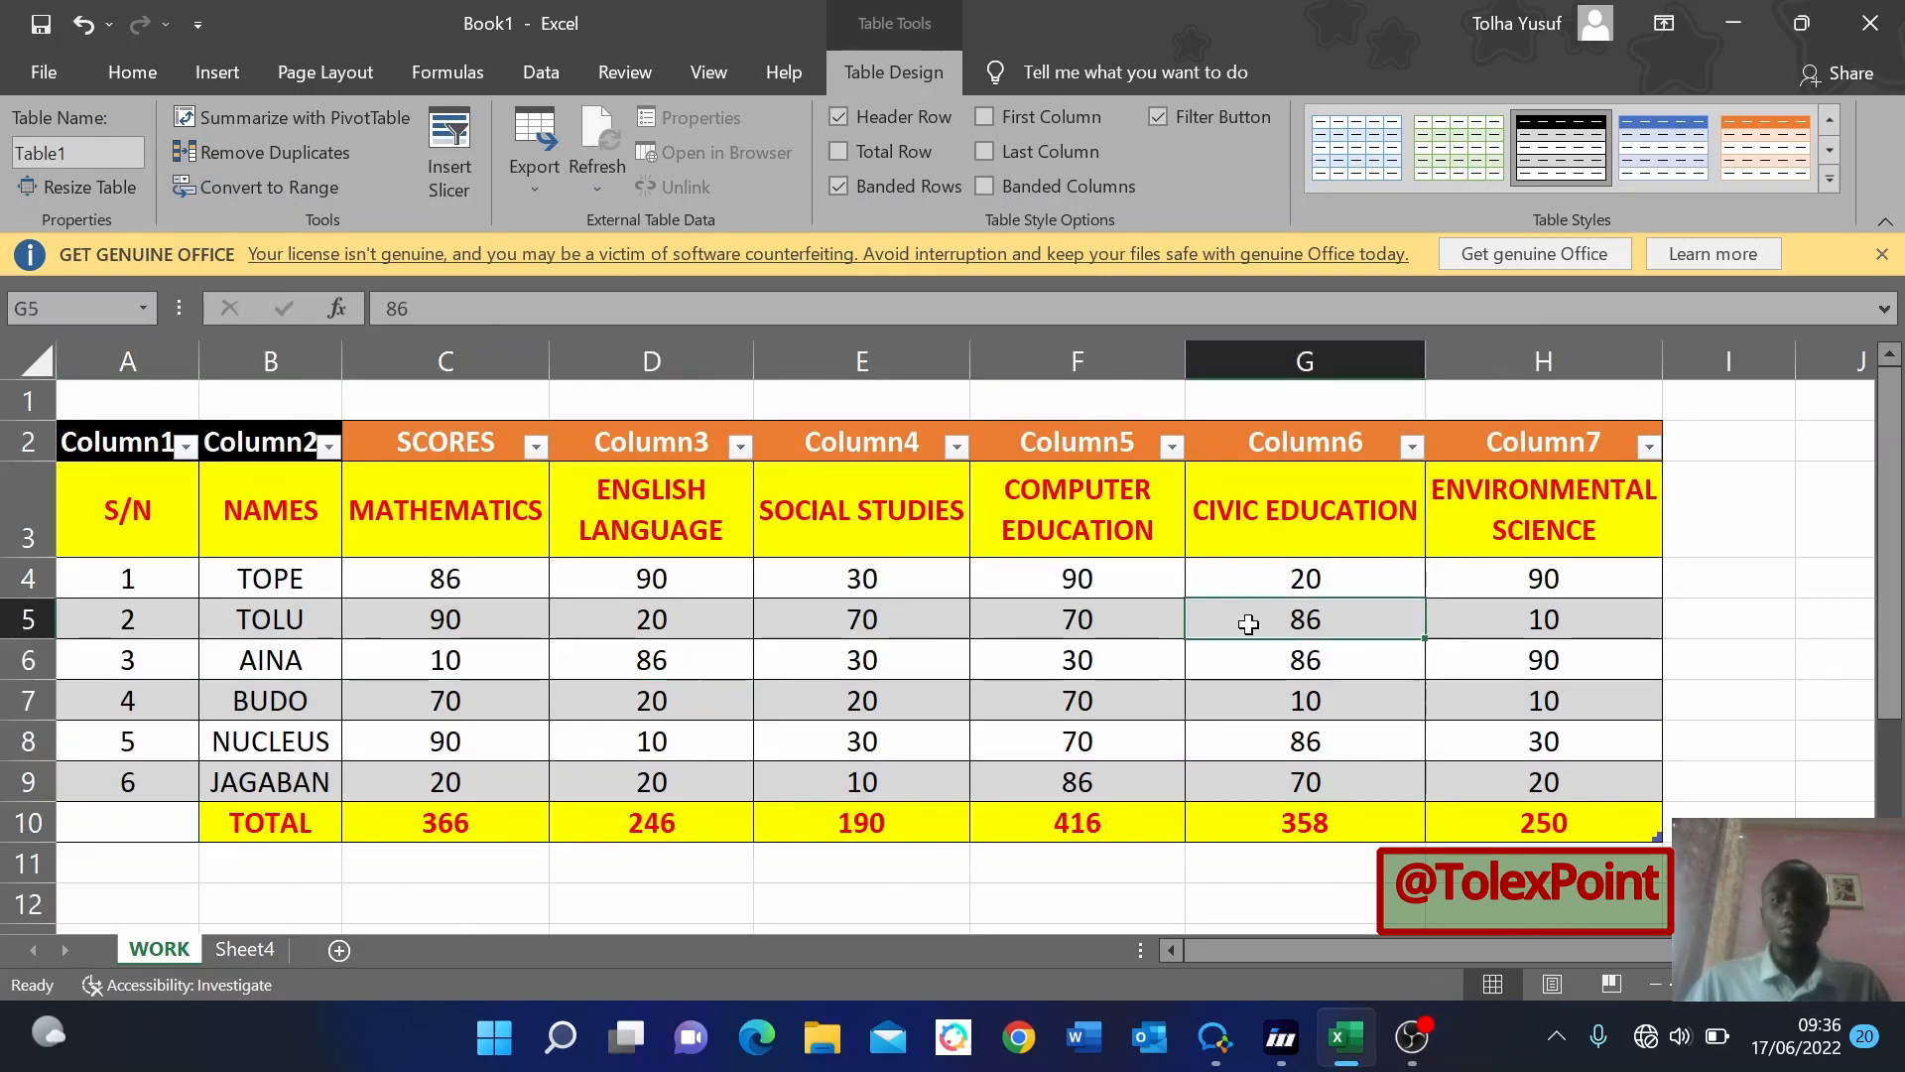
Review the available table styles and undo the formatting of the score sheet as a table.
{"action": "left_click", "coordinate": [1829, 179]}
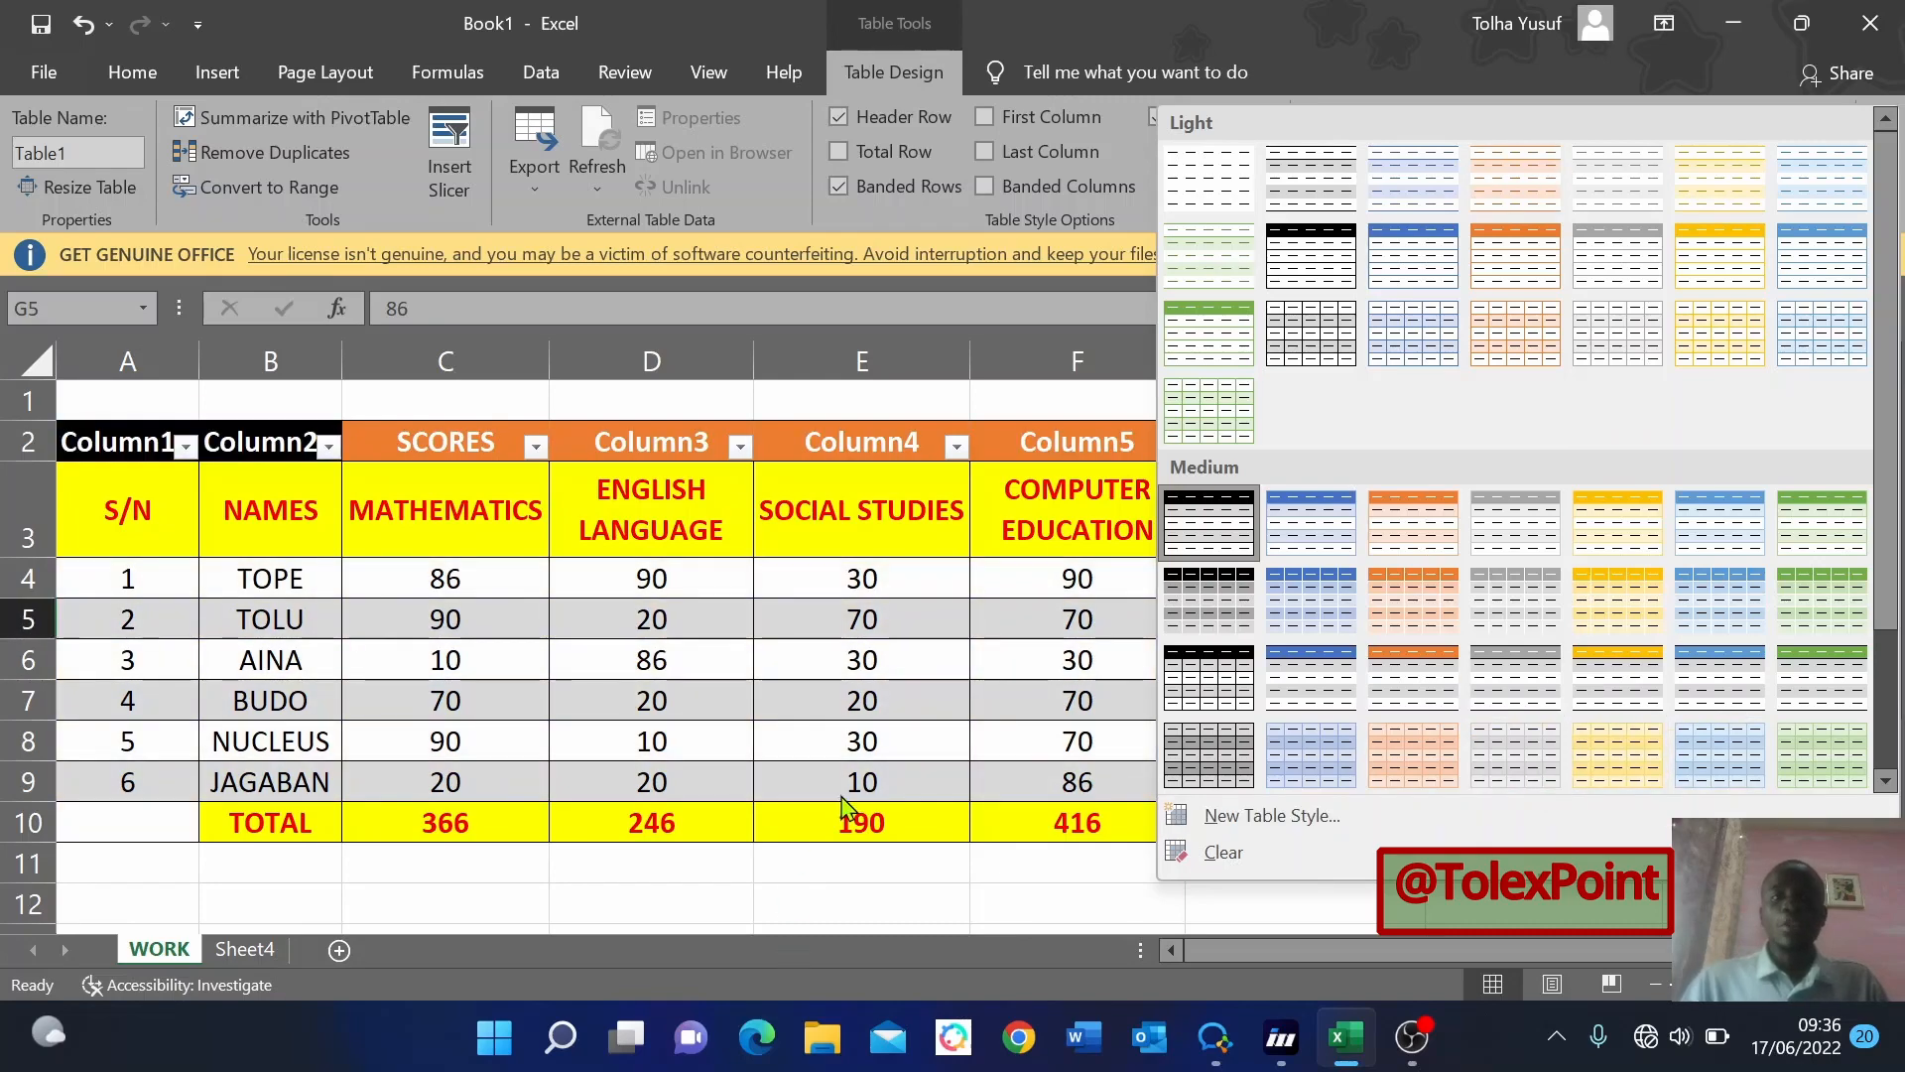
{"action": "left_click", "coordinate": [860, 754]}
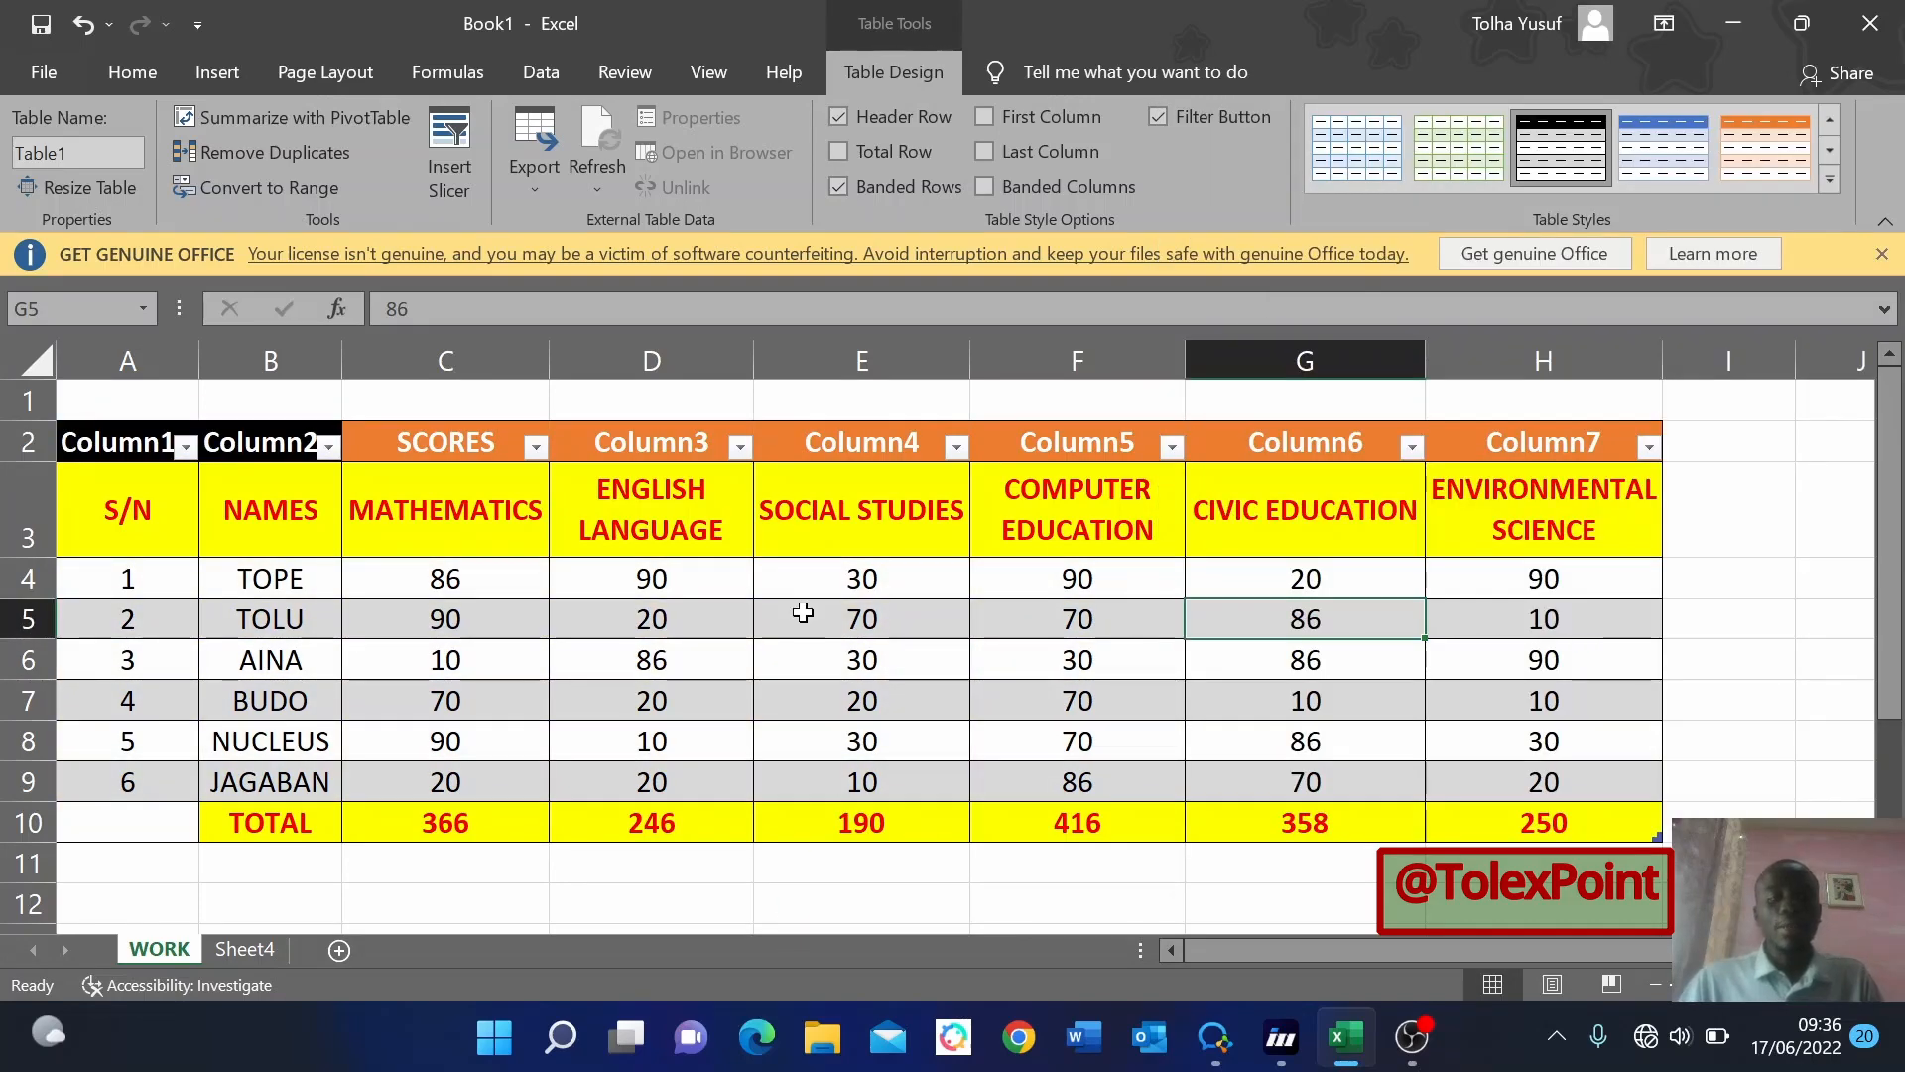
{"action": "key", "text": "ctrl+z"}
{"action": "left_click", "coordinate": [1034, 652]}
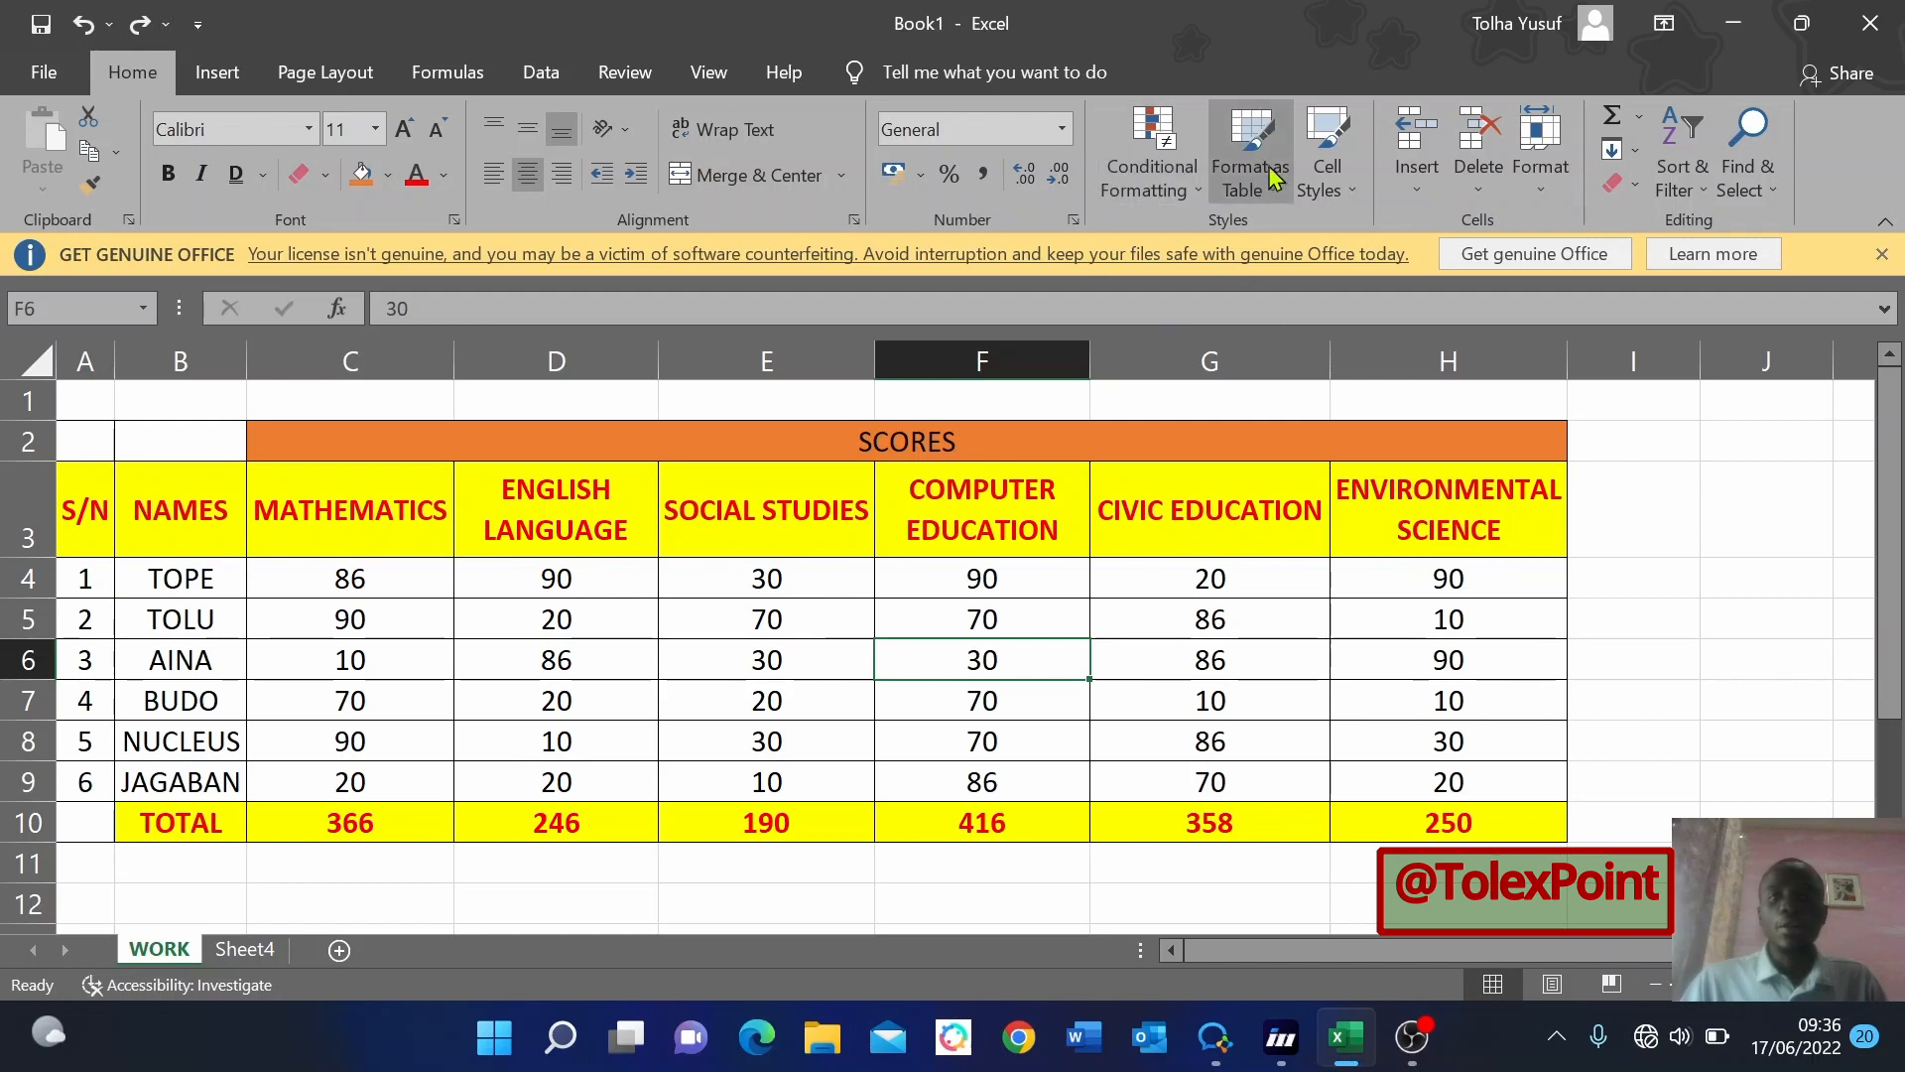
{"action": "left_click", "coordinate": [1328, 164]}
{"action": "left_click", "coordinate": [483, 635]}
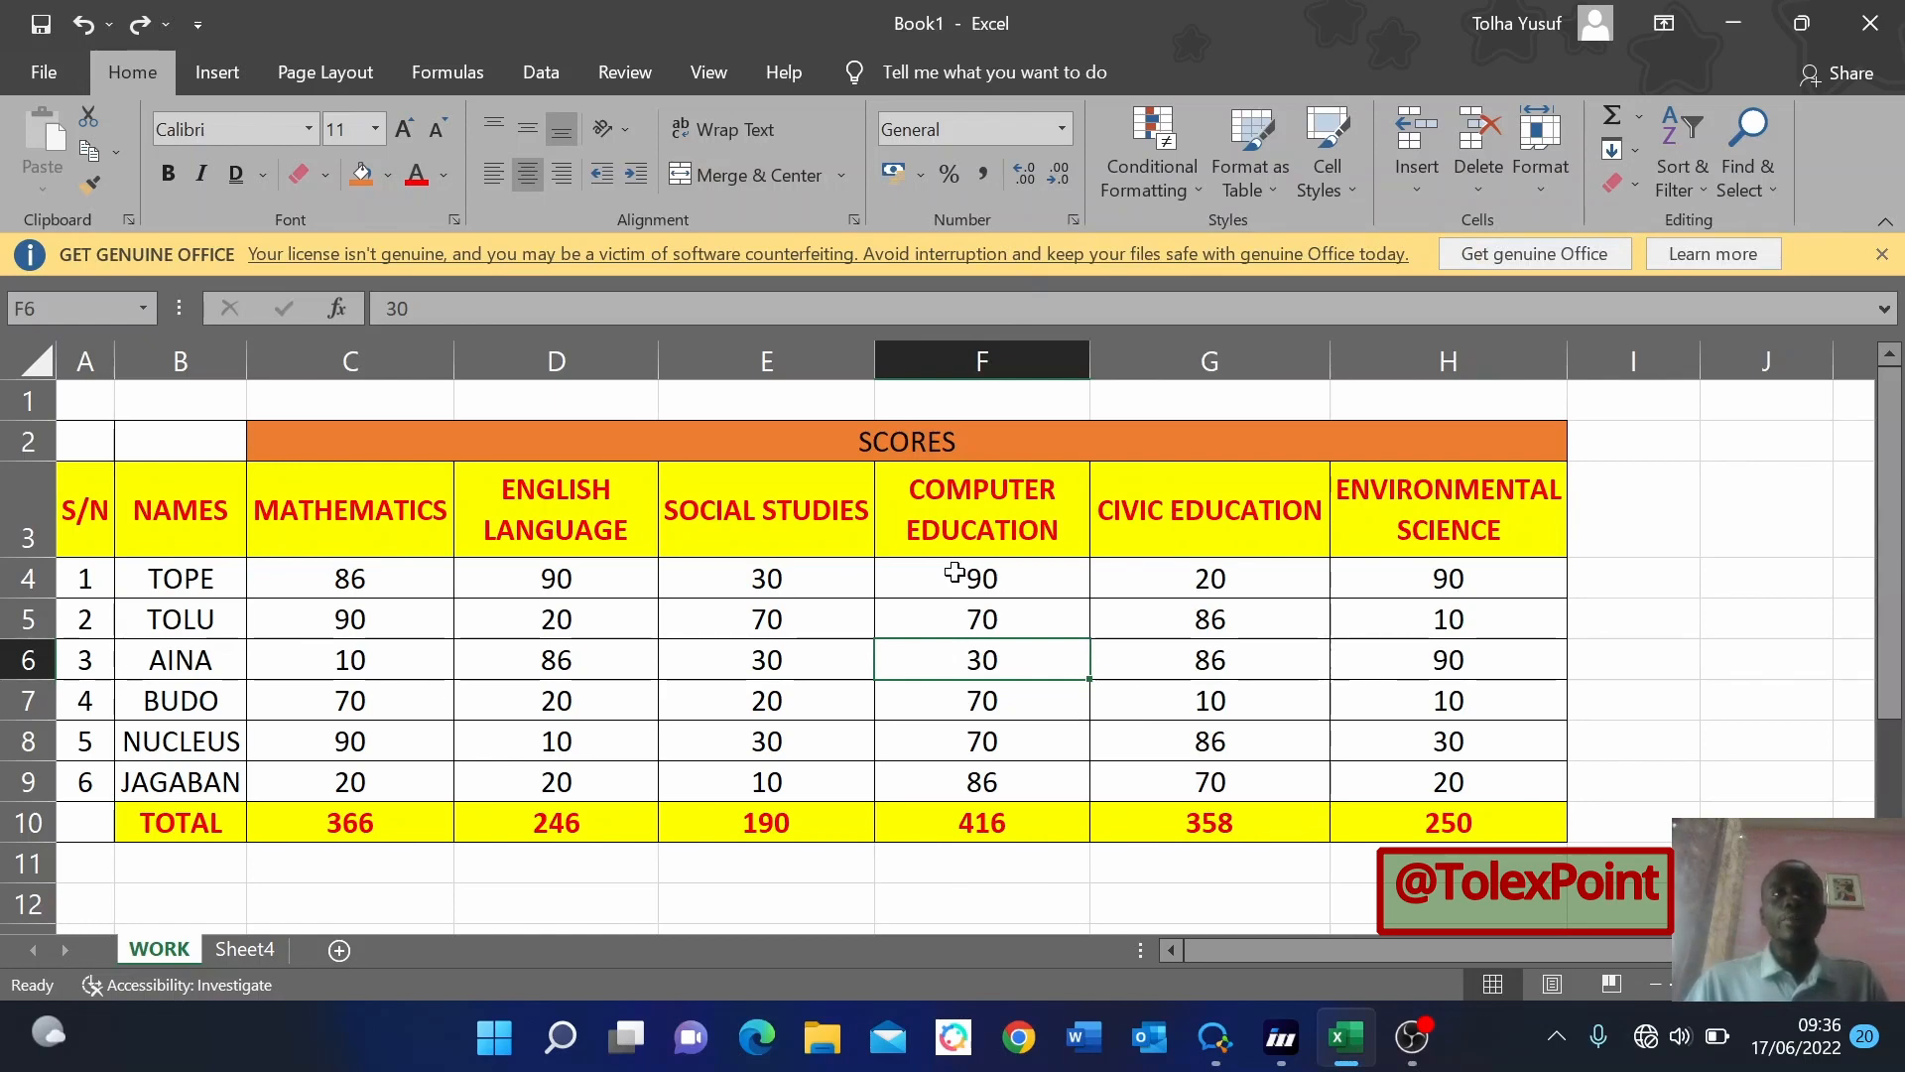
{"action": "left_click", "coordinate": [709, 622]}
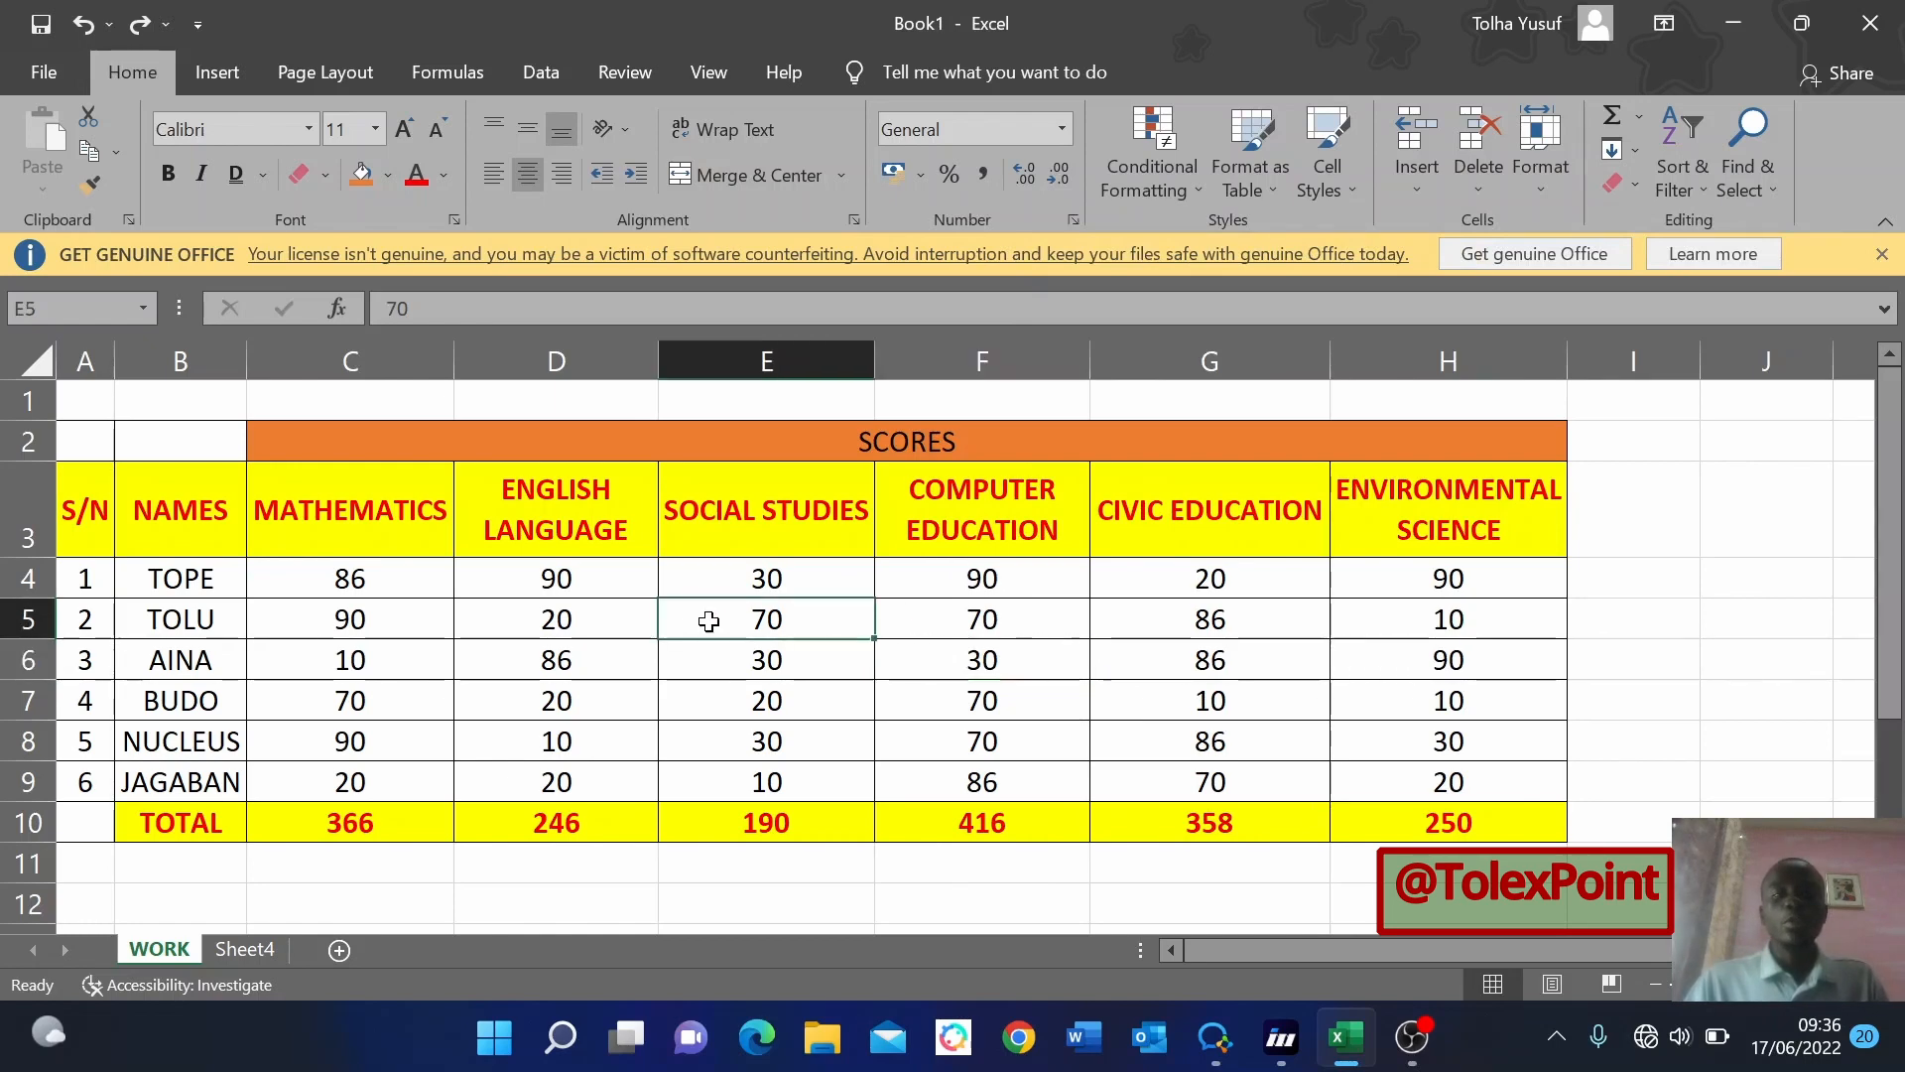
{"action": "left_click", "coordinate": [563, 657]}
{"action": "left_click", "coordinate": [562, 616]}
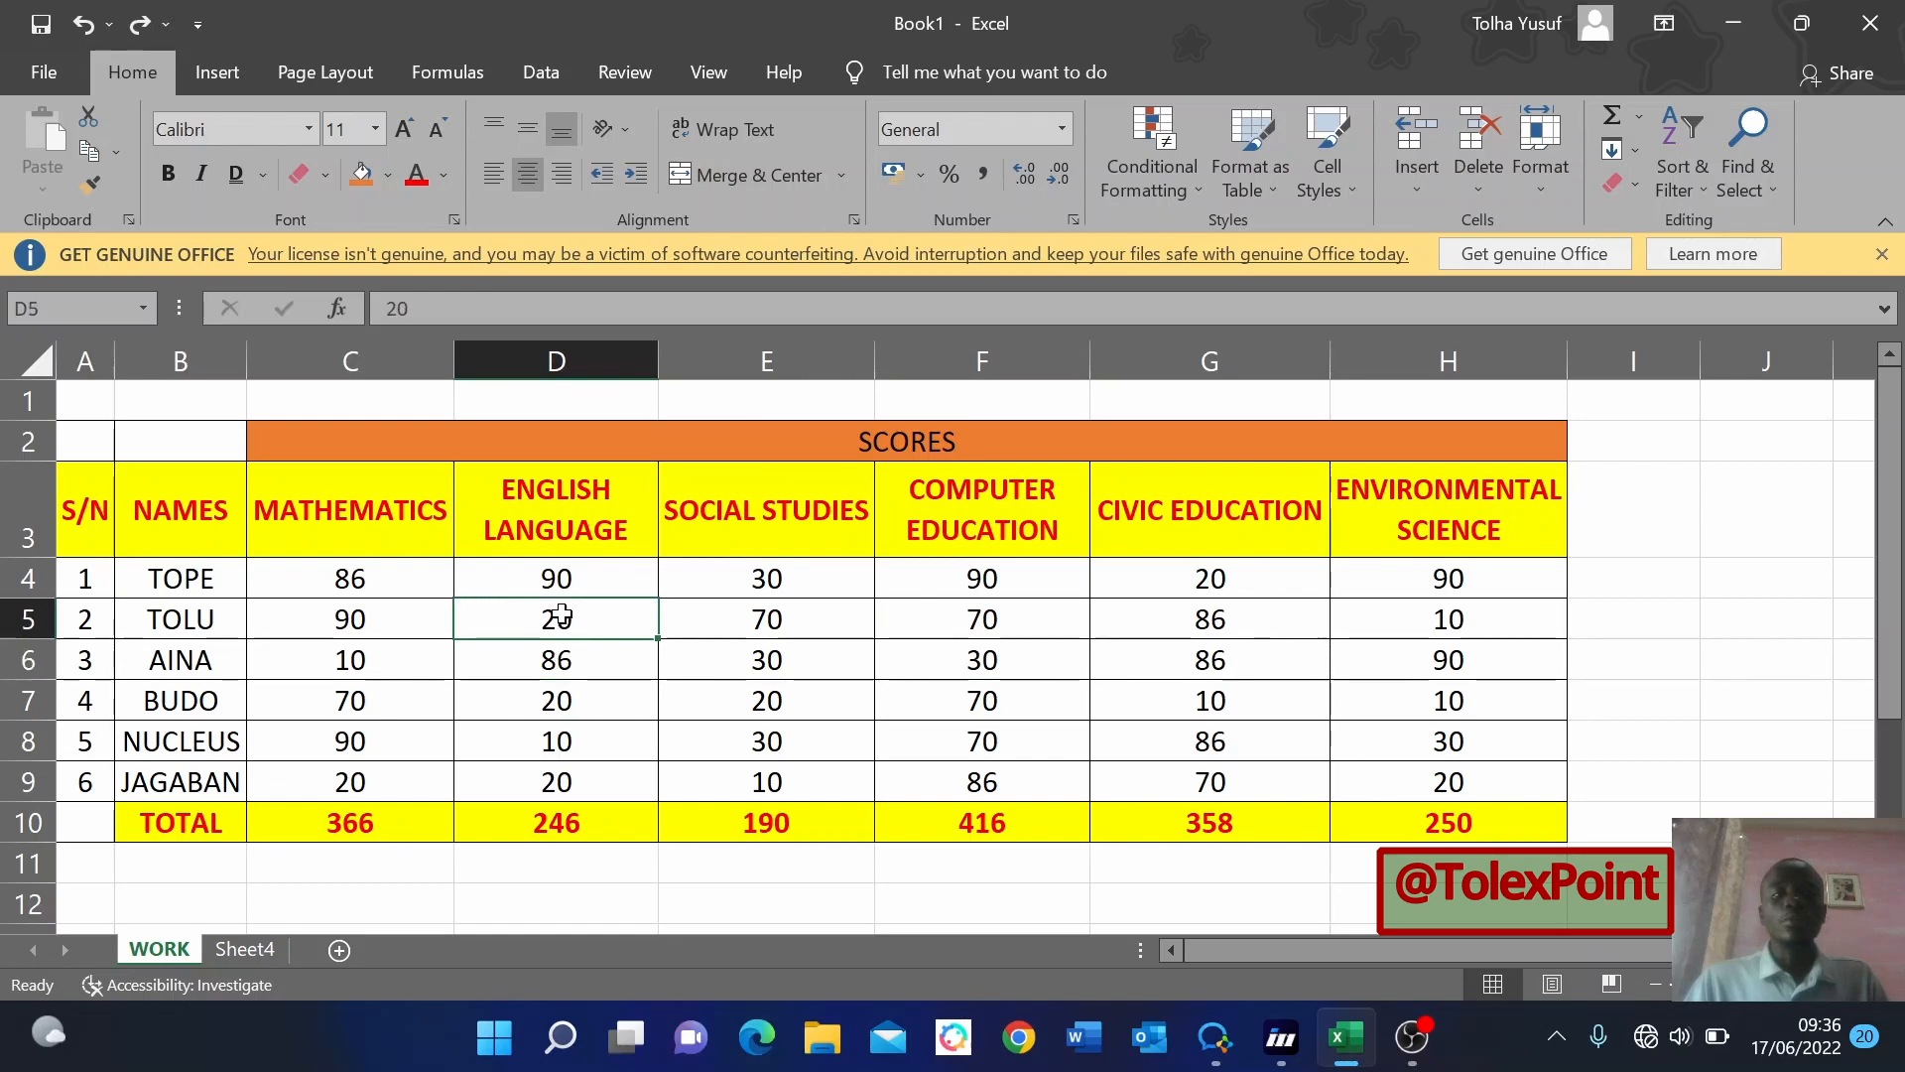
{"action": "left_click", "coordinate": [578, 573]}
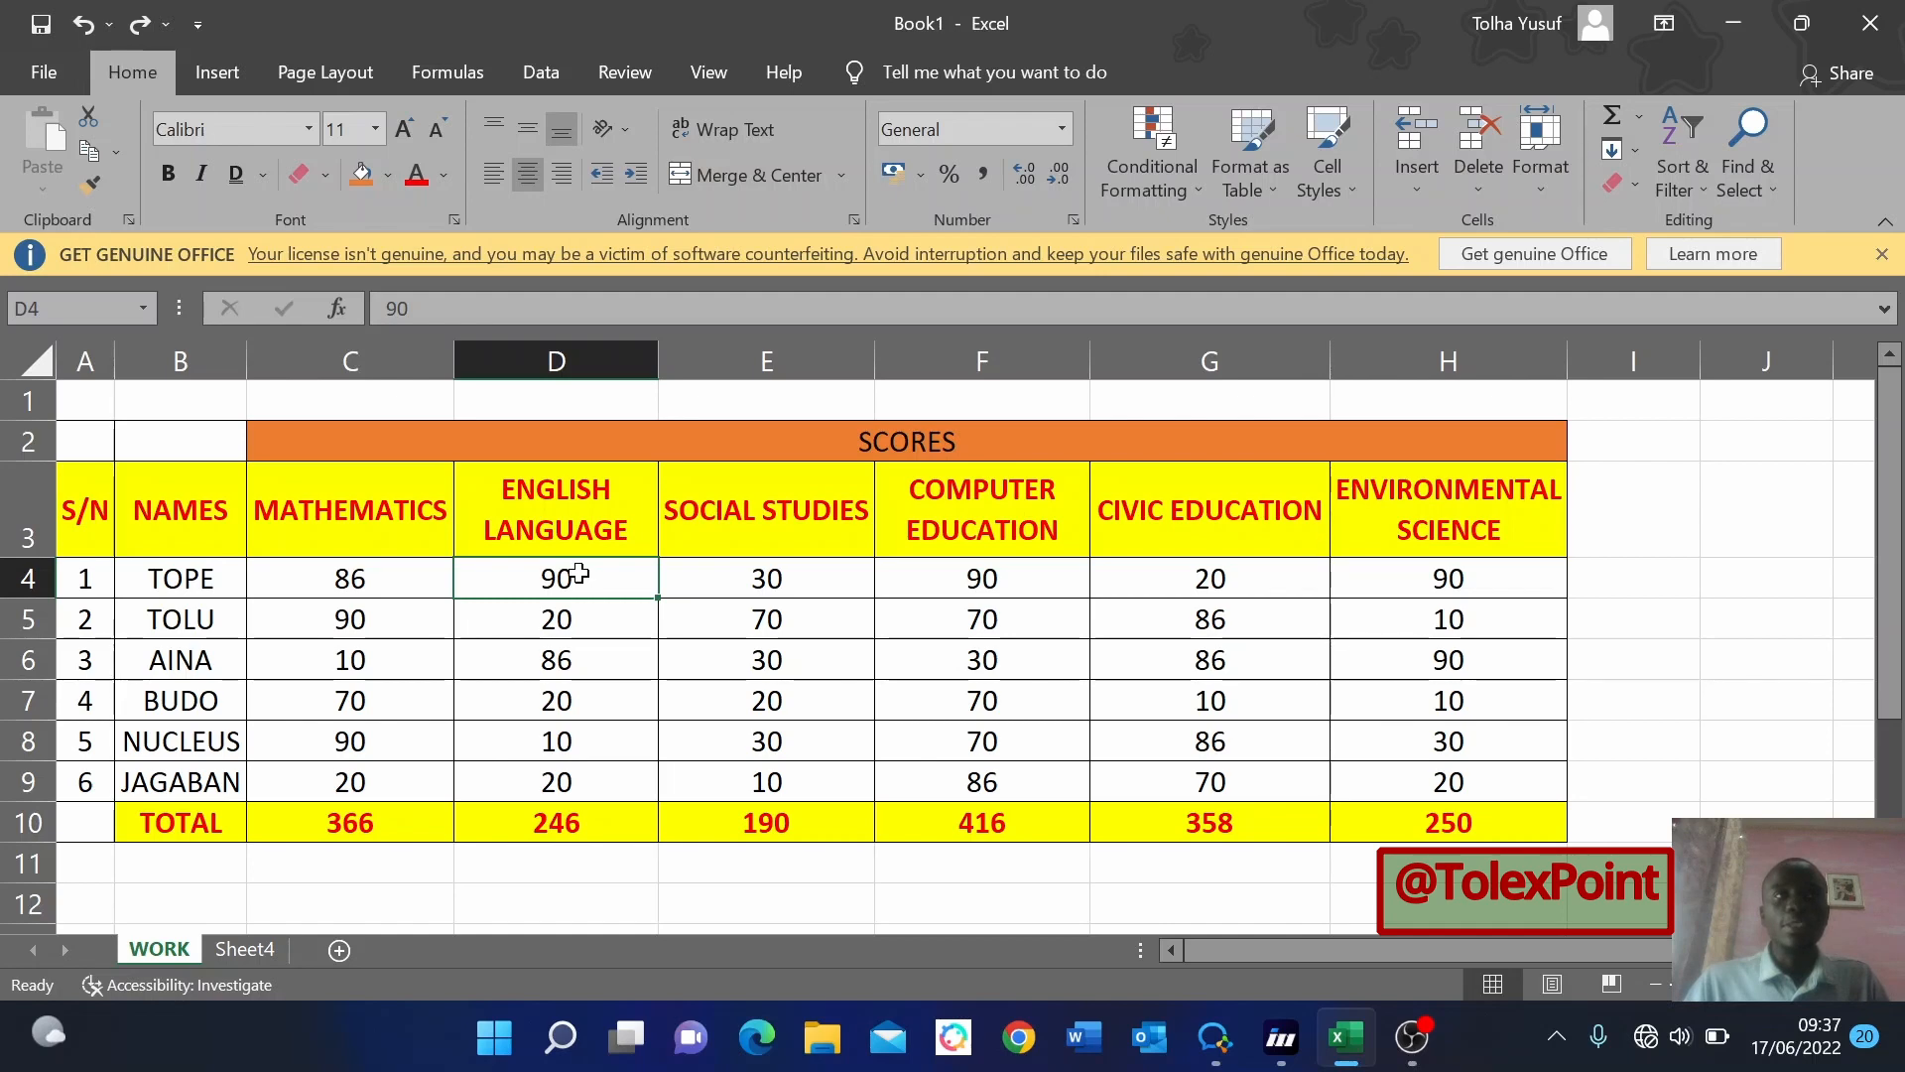
{"action": "left_click", "coordinate": [606, 667]}
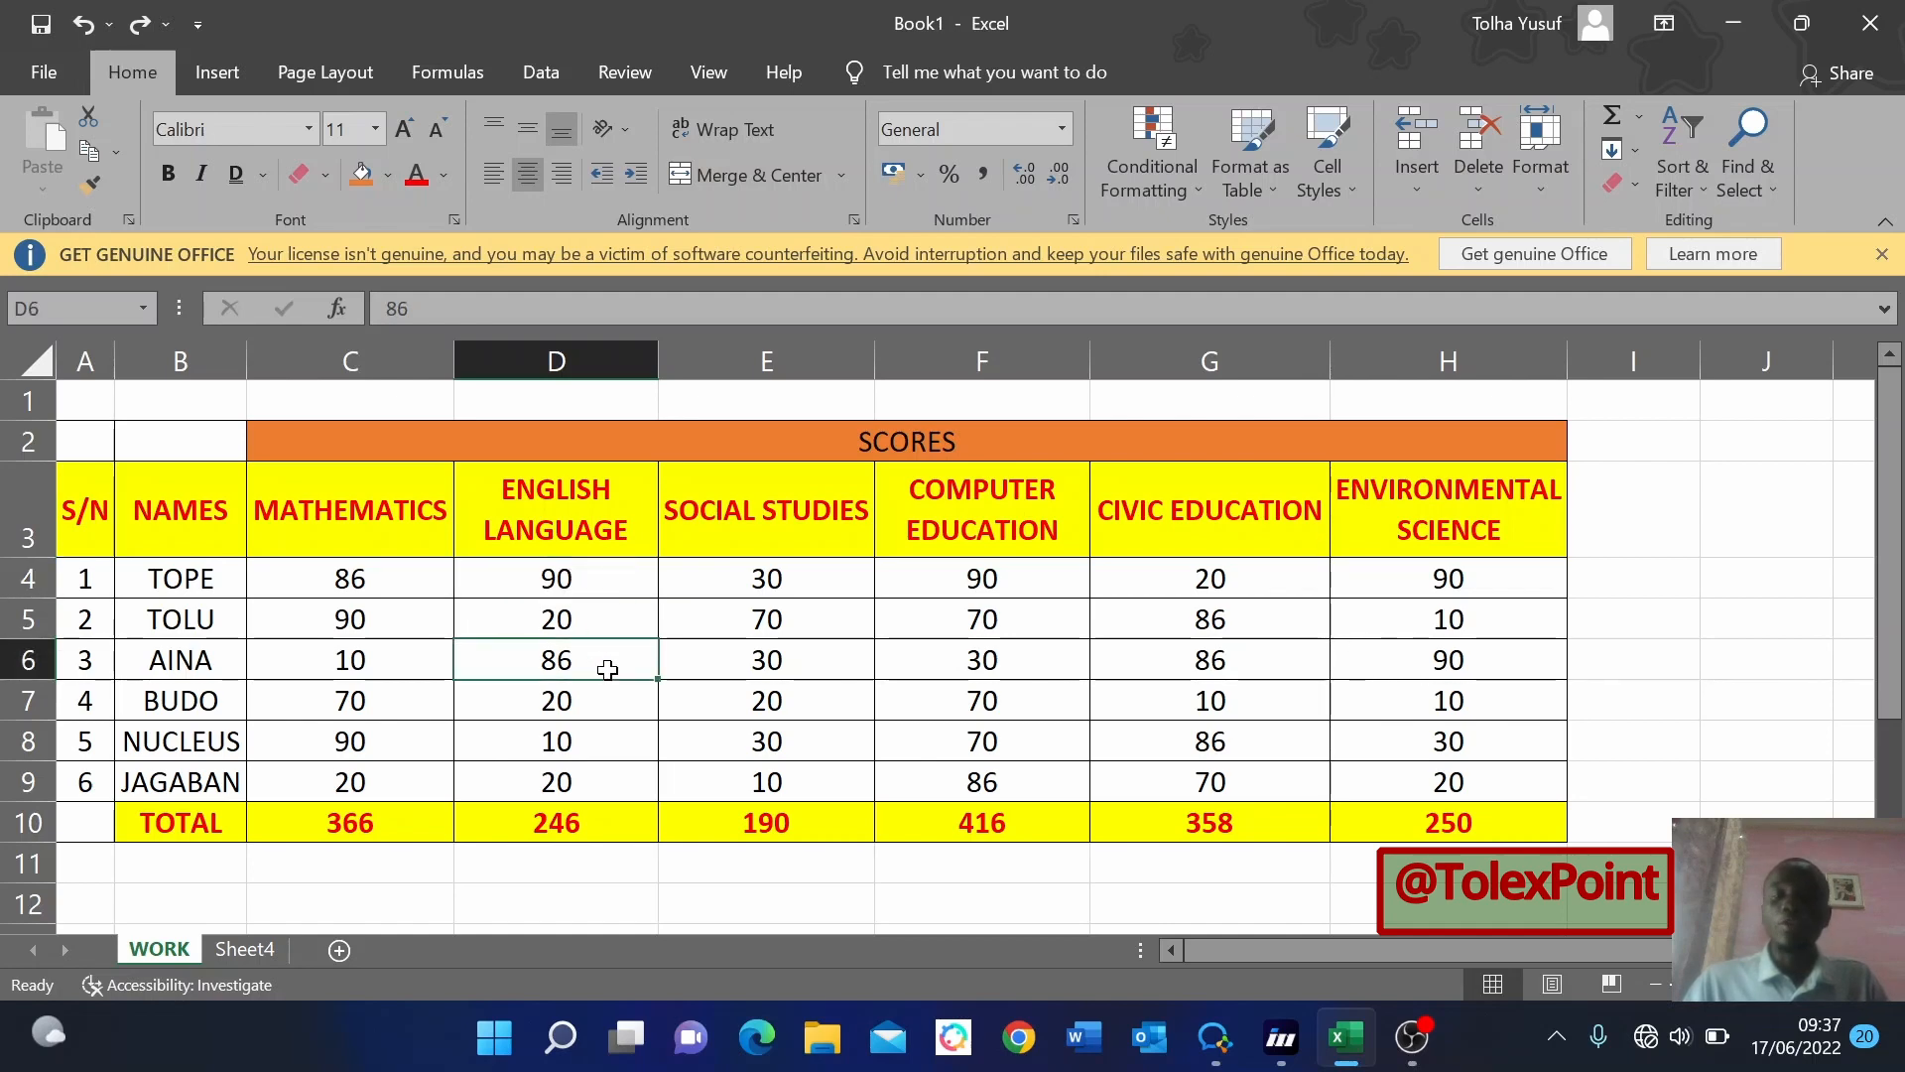
{"action": "left_click", "coordinate": [367, 655]}
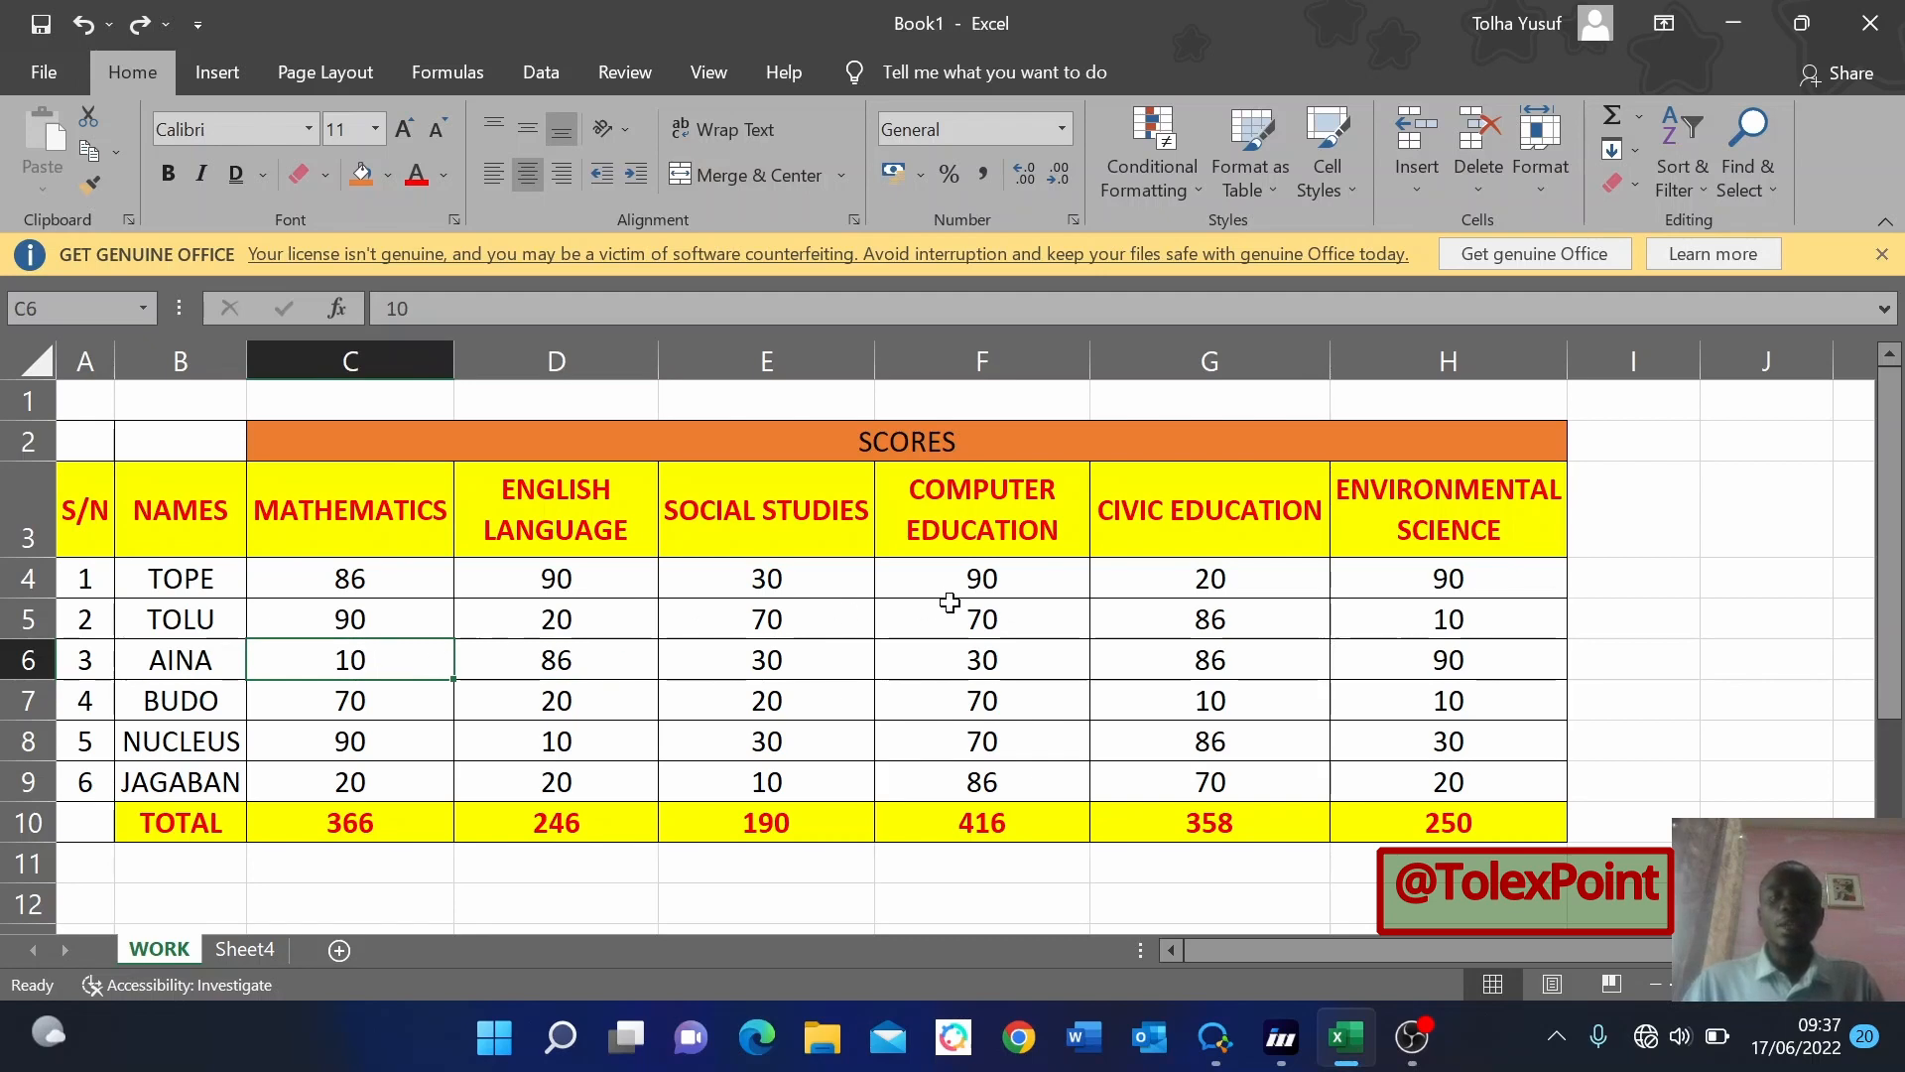
{"action": "left_click", "coordinate": [762, 577]}
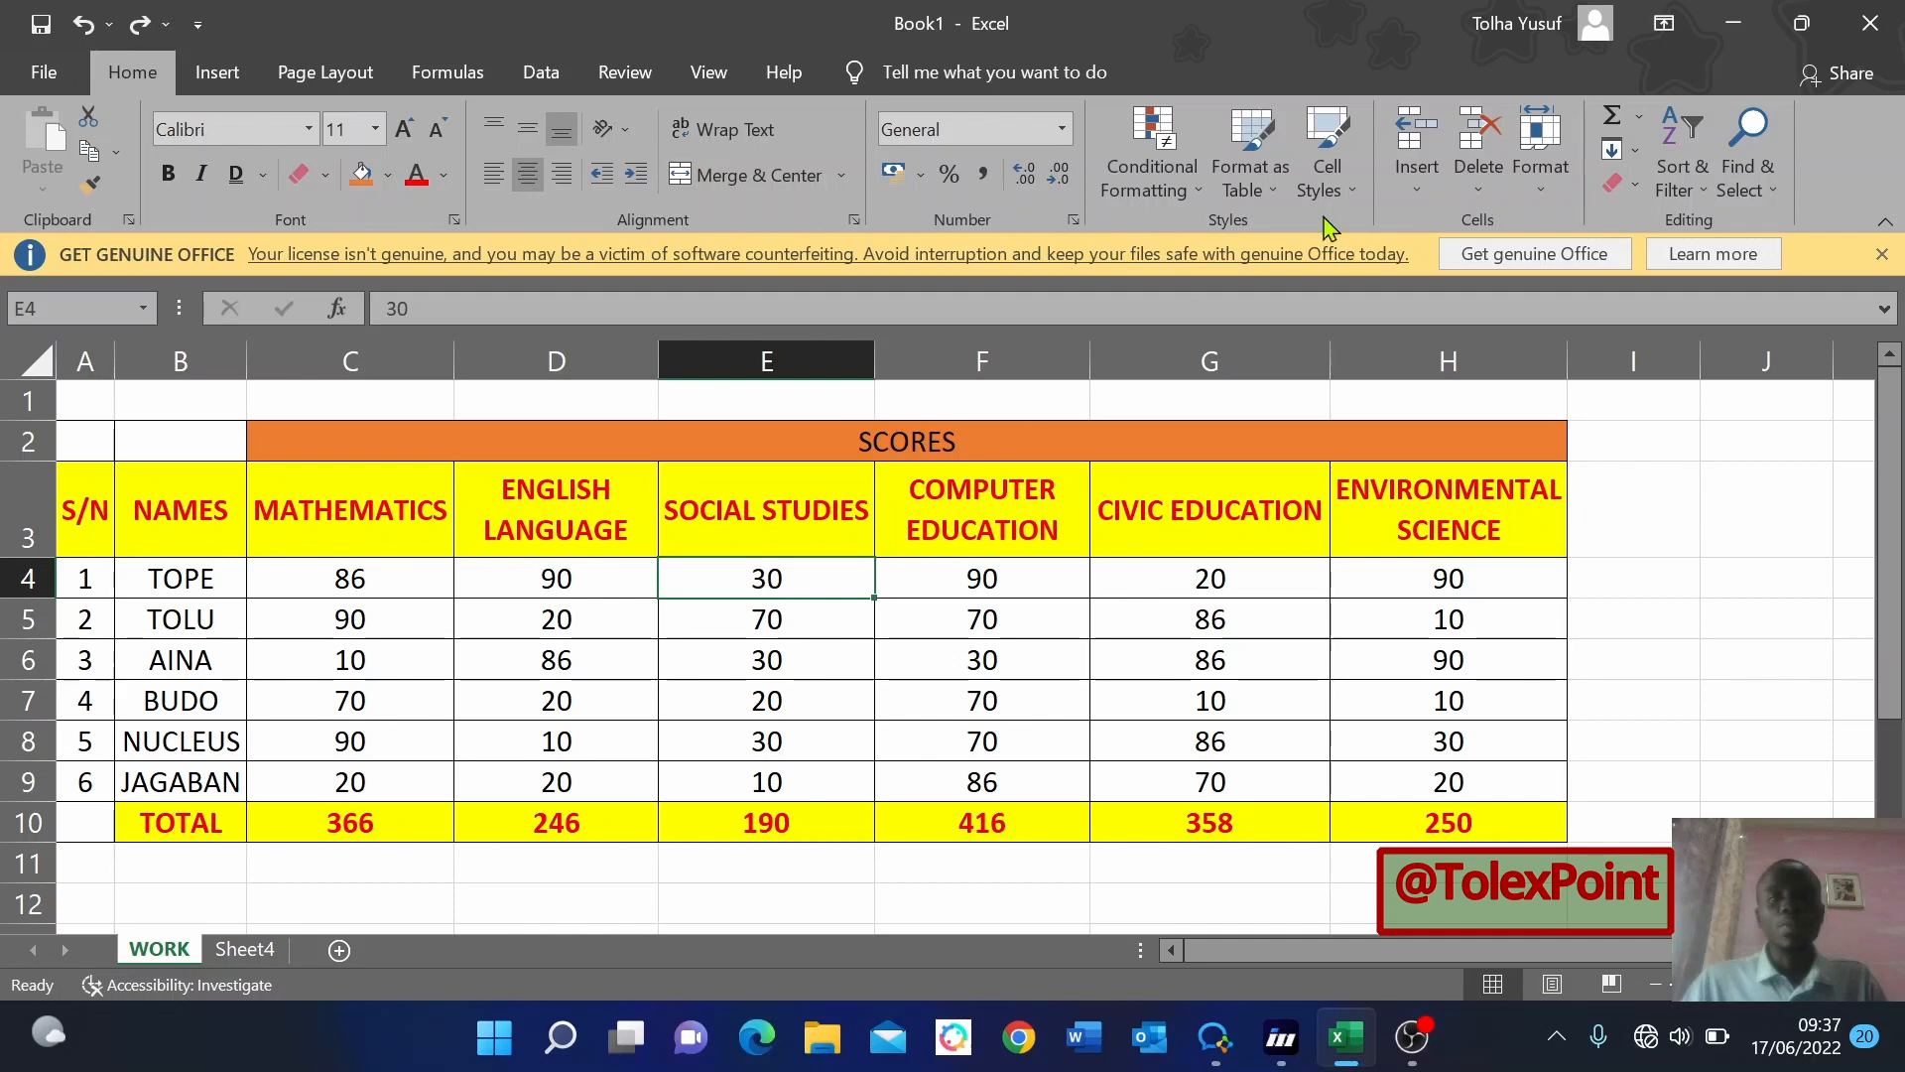
Examine the available cell styles, first for a score cell and again with the header row A3:H3 selected.
{"action": "left_click", "coordinate": [1328, 178]}
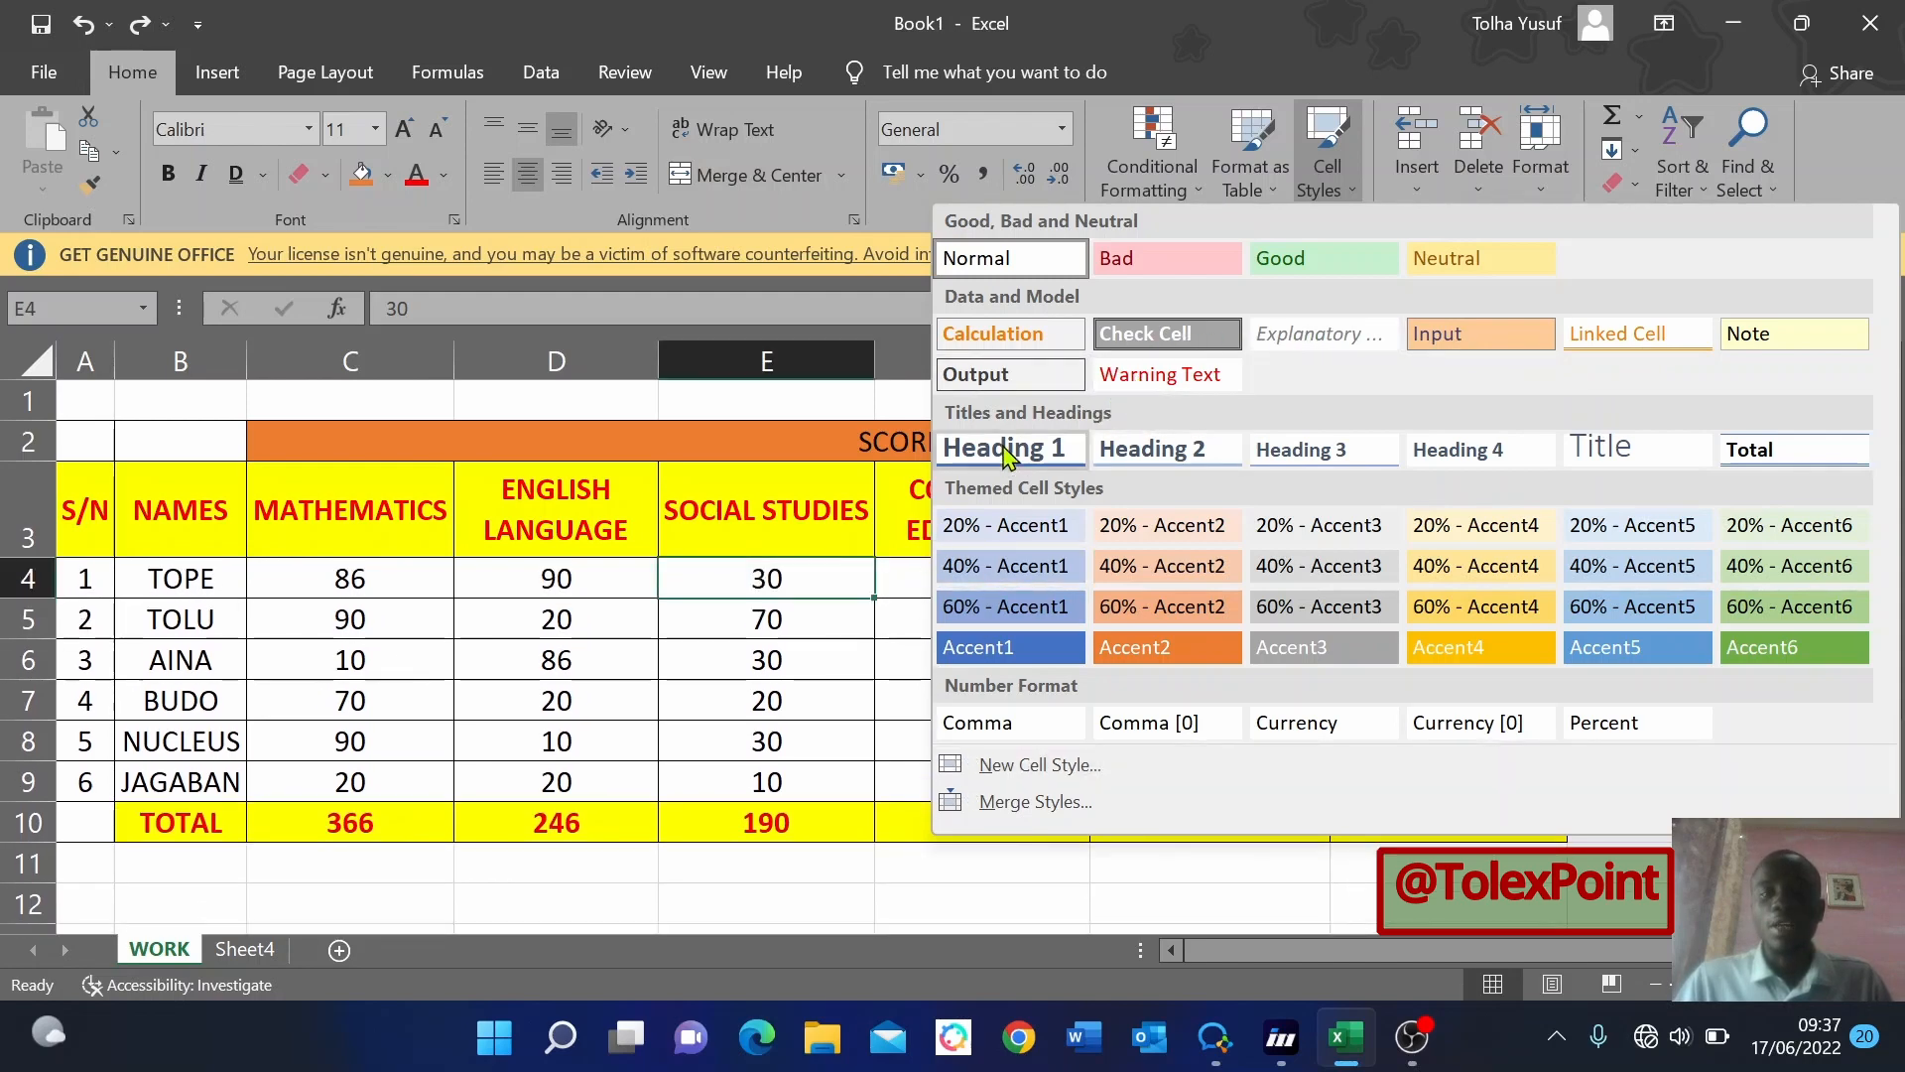
{"action": "left_click", "coordinate": [589, 713]}
{"action": "left_click_drag", "start_coordinate": [76, 518], "coordinate": [1454, 514]}
{"action": "left_click", "coordinate": [1339, 198]}
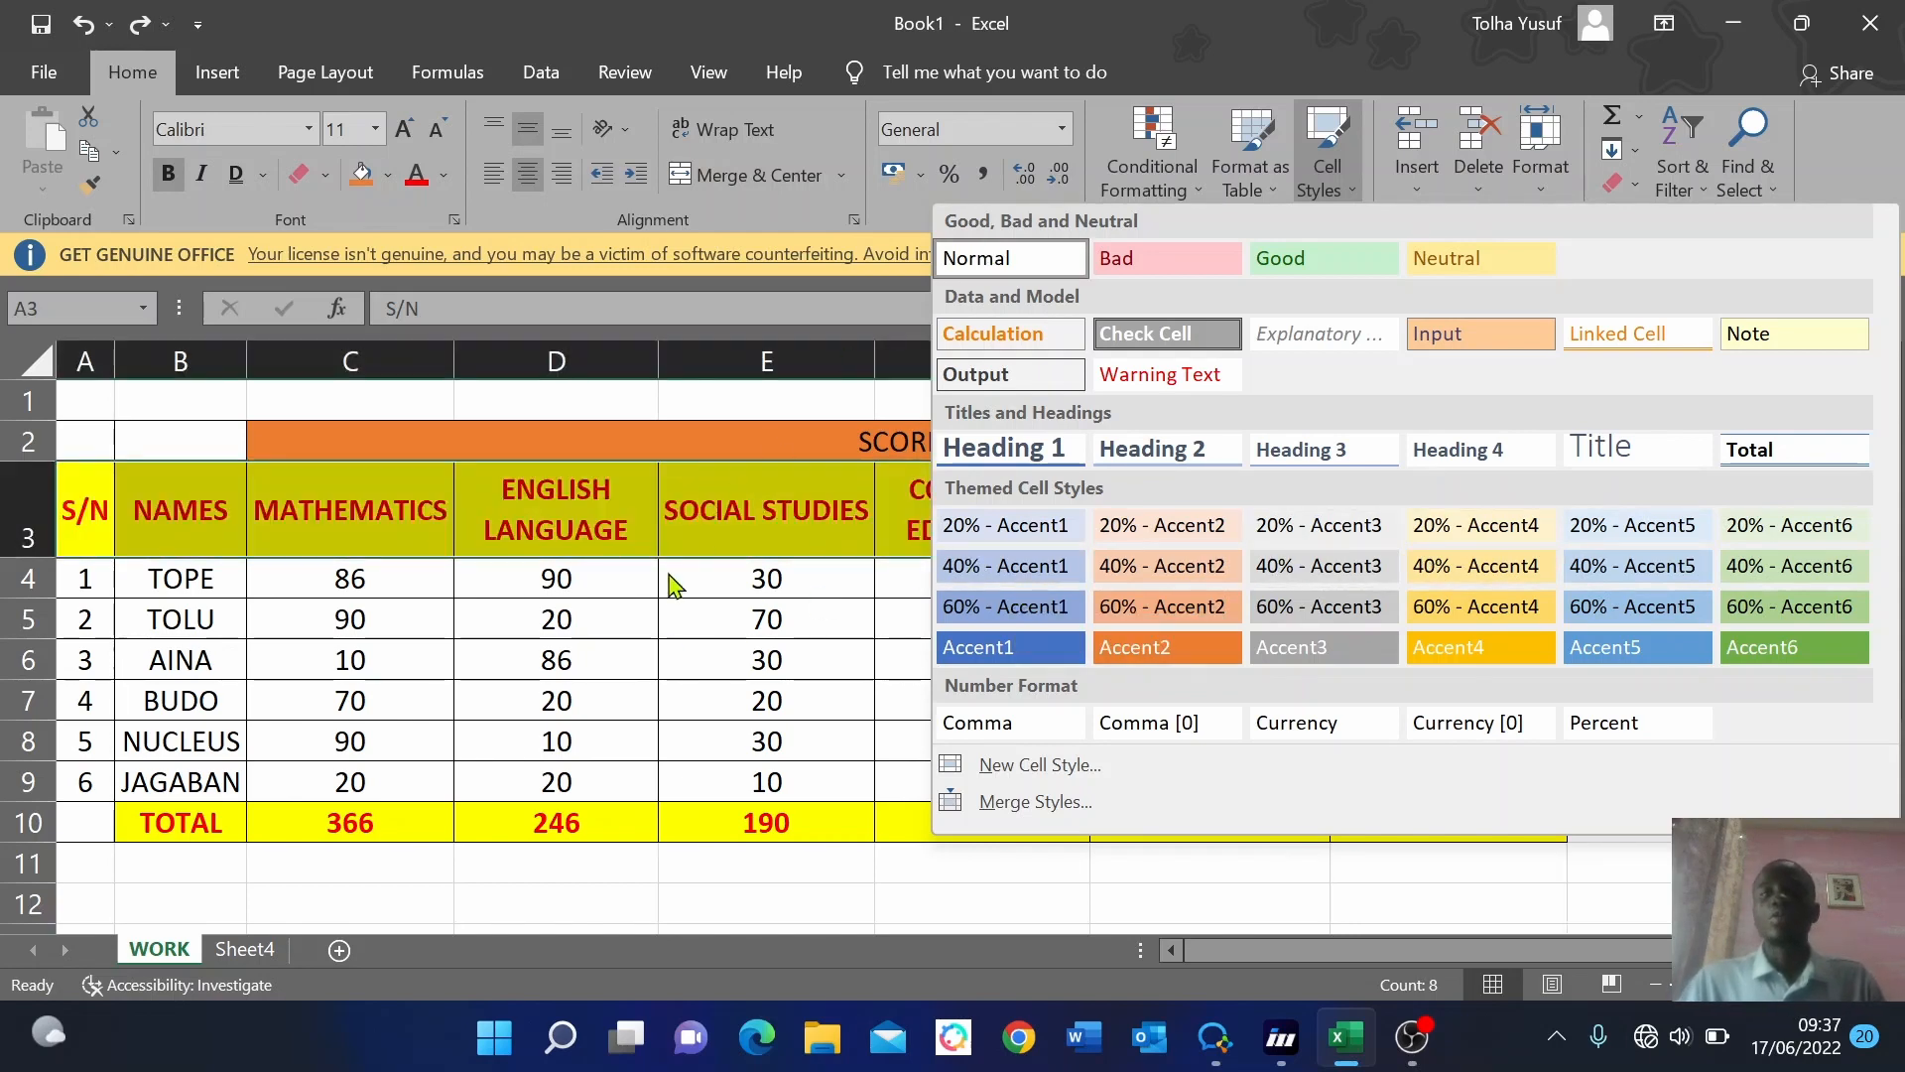
{"action": "left_click", "coordinate": [647, 617]}
{"action": "left_click", "coordinate": [1159, 646]}
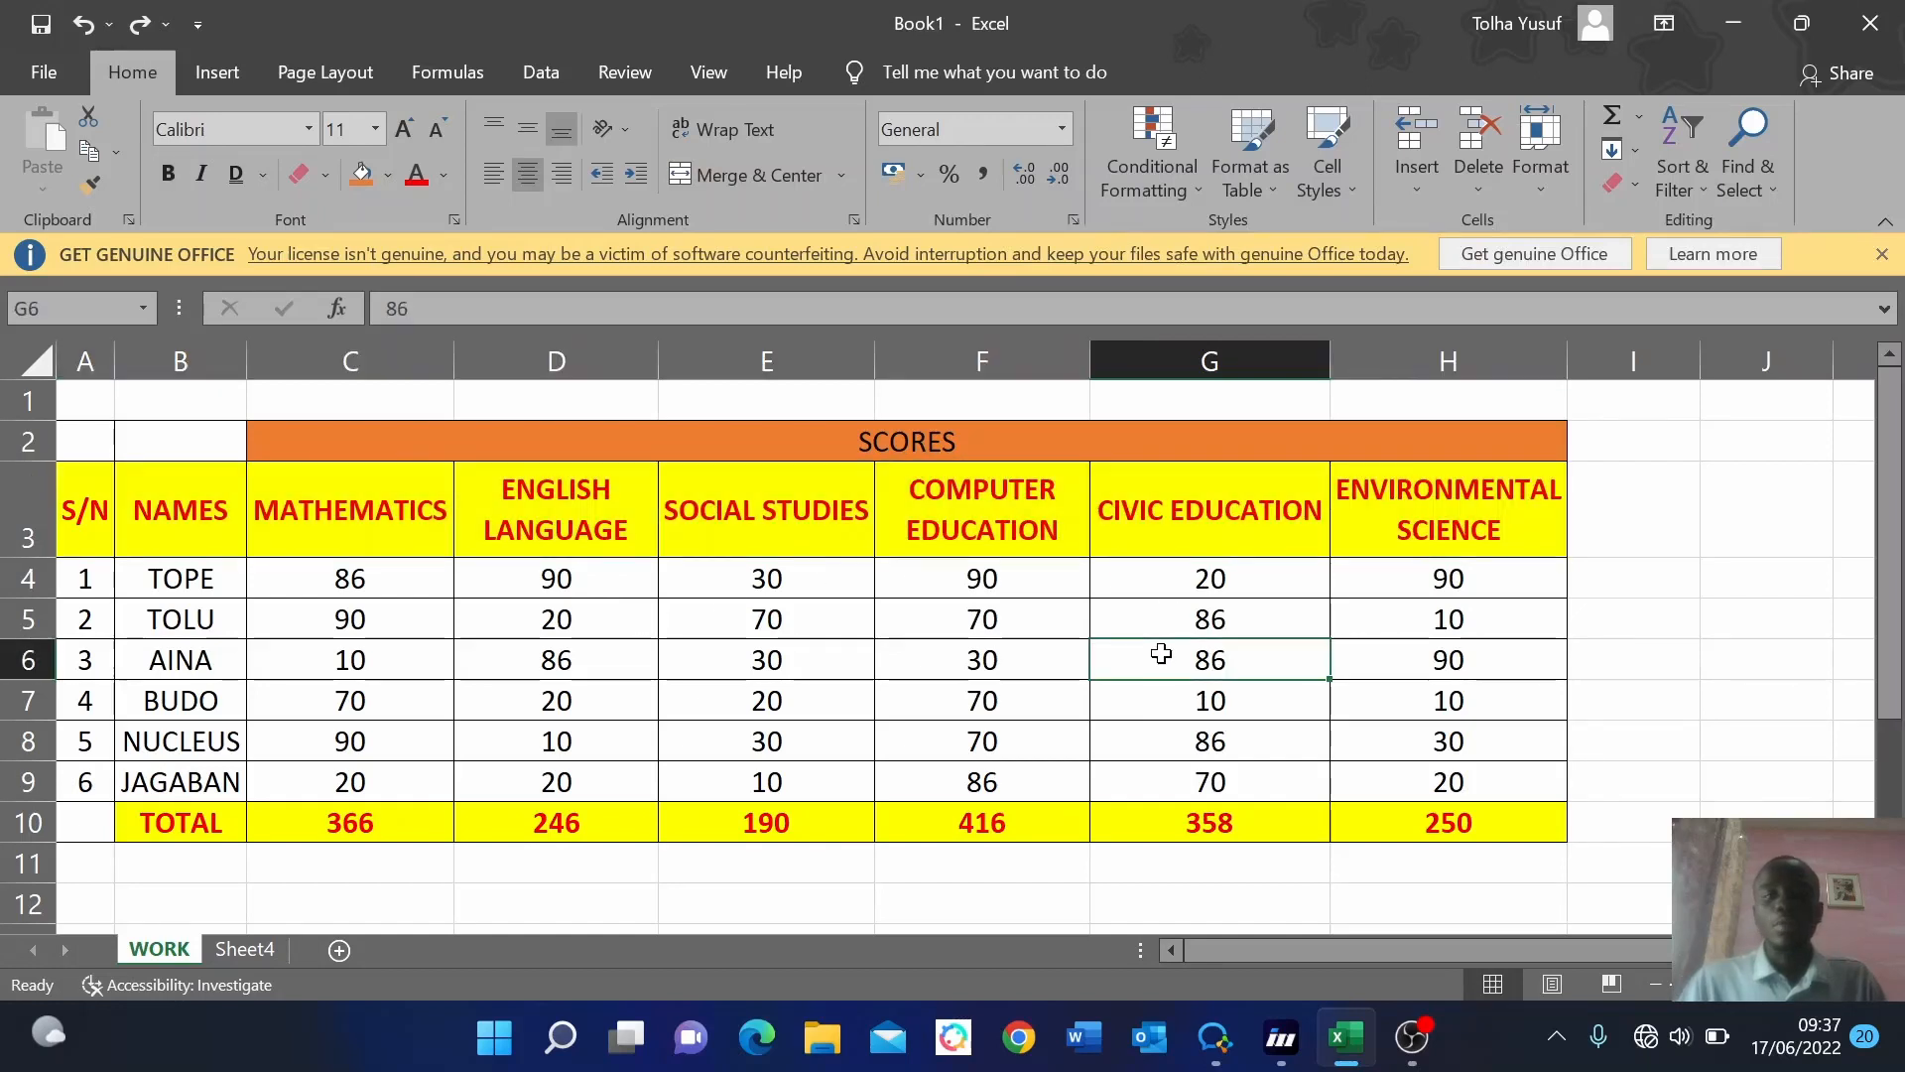